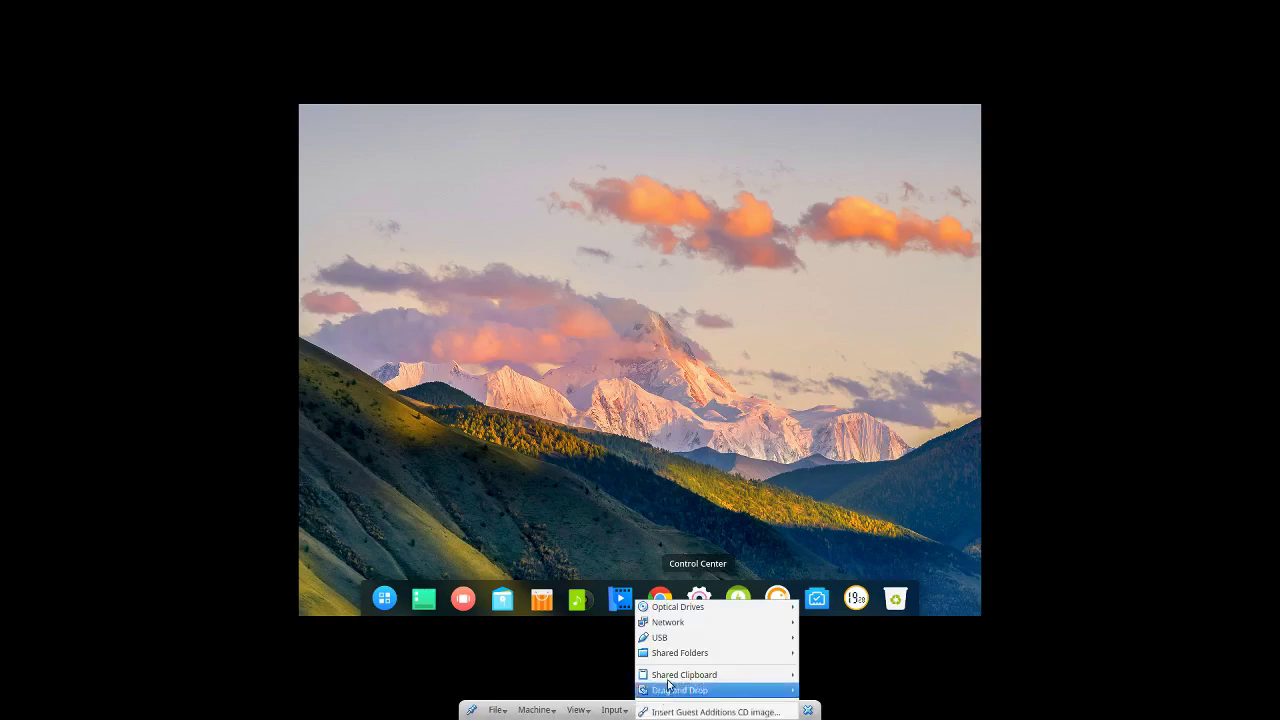
Step: Mount VBoxGuestAdditions_5.1.28.iso in the virtual optical drive and open the mounted disc in the file manager
mouse_move(715, 607)
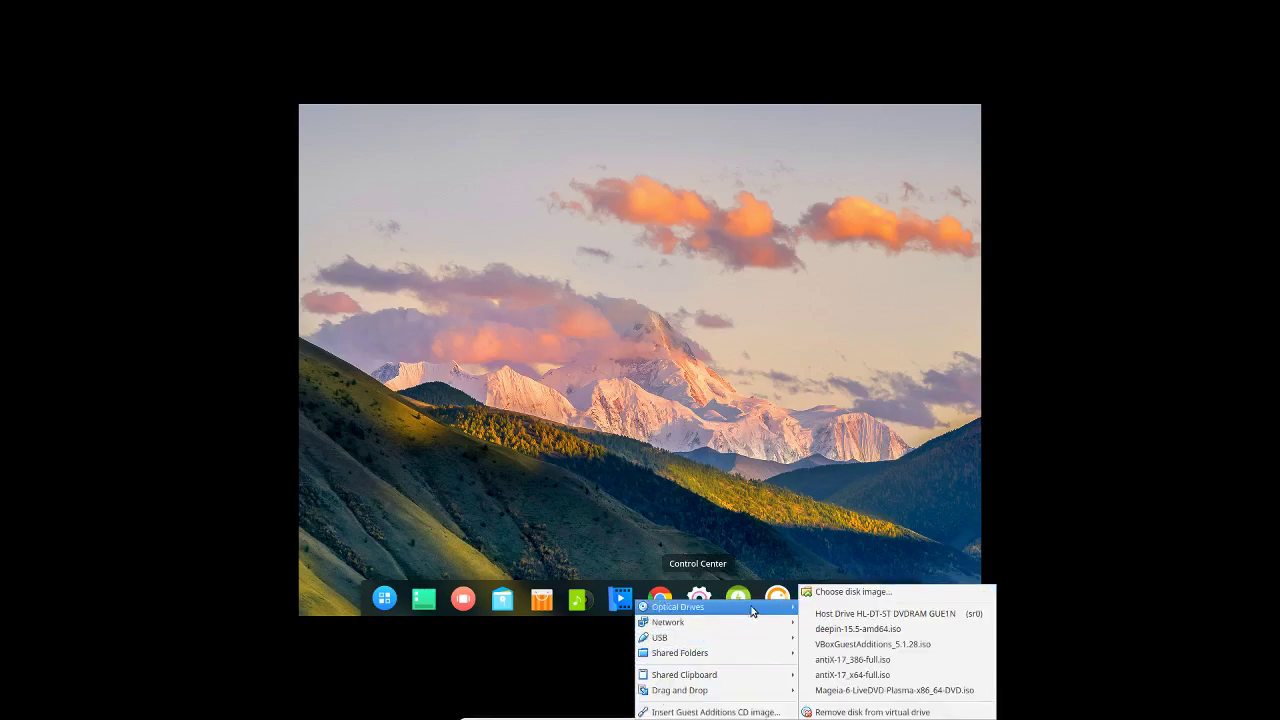
left_click(877, 644)
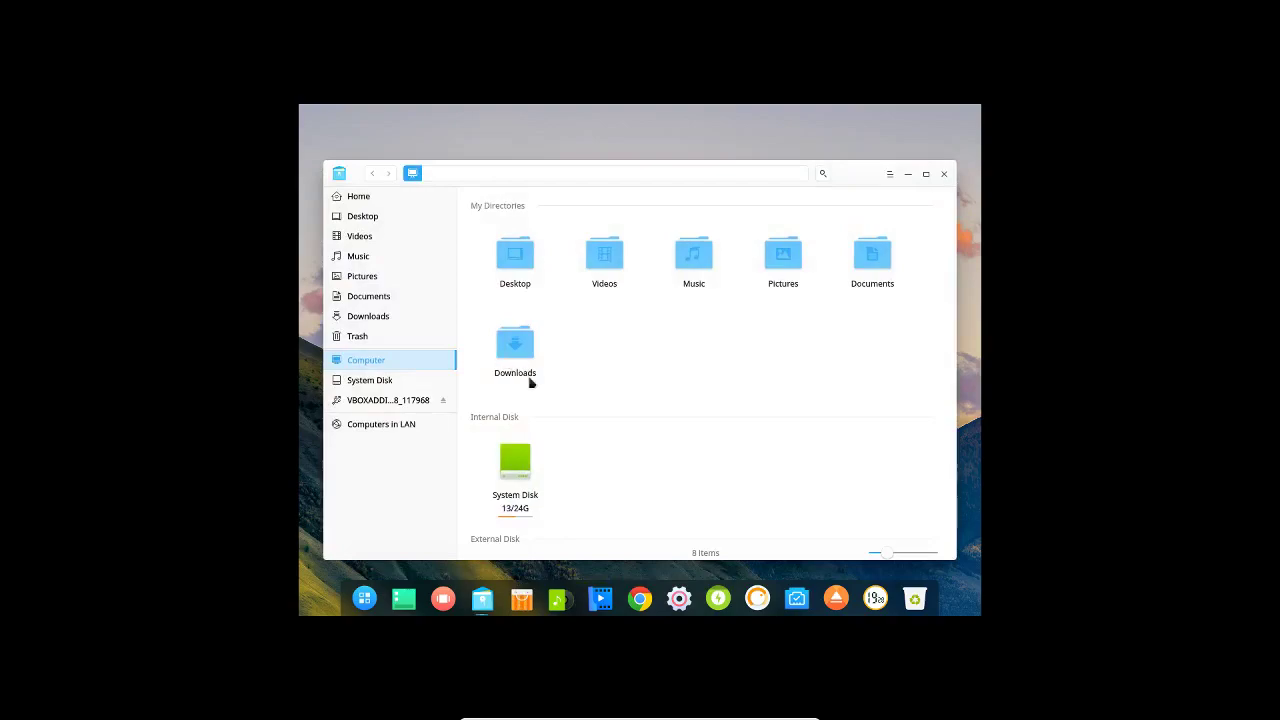
left_click(364, 404)
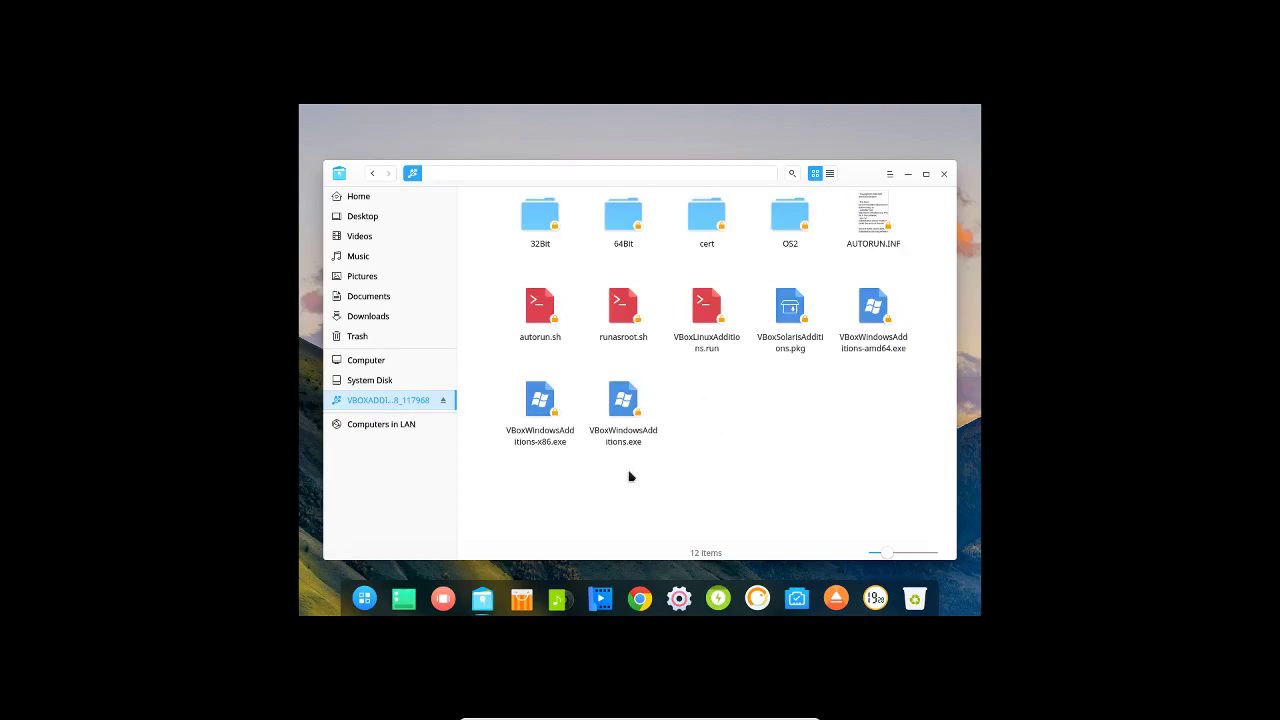
Step: Copy VBoxLinuxAdditions.run from the disc into the Downloads folder and close the file manager
right_click(709, 314)
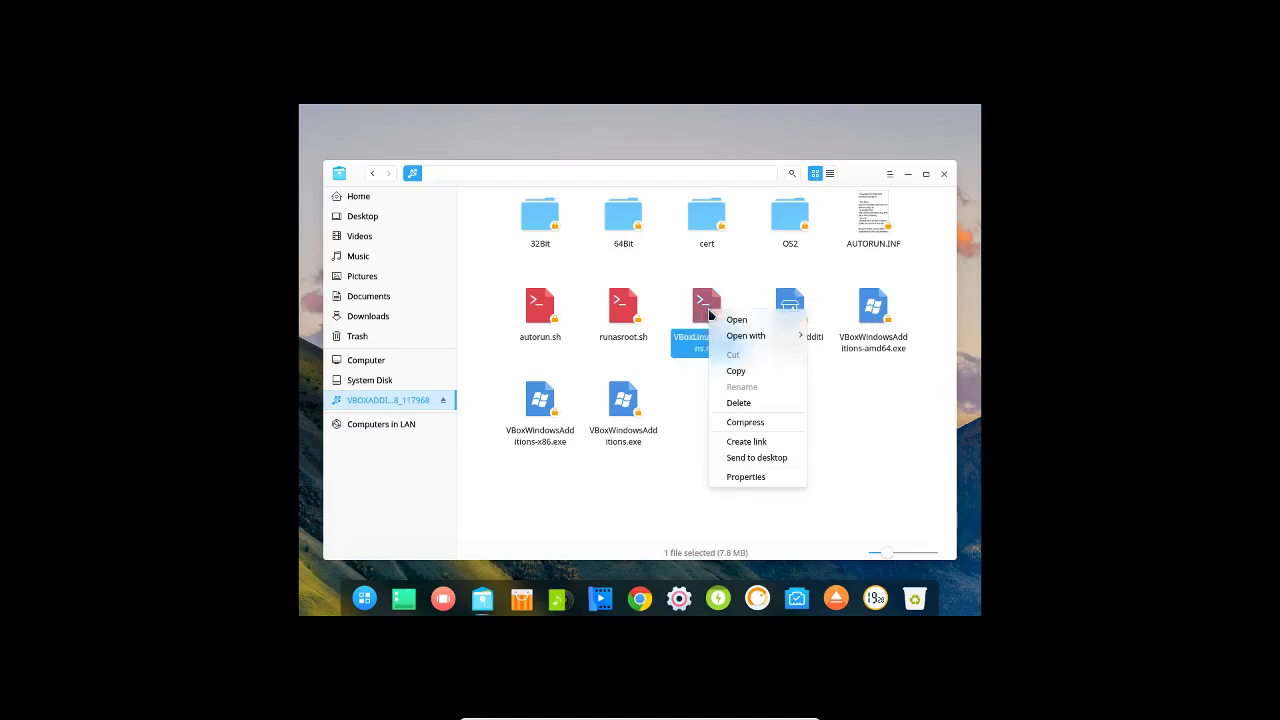
left_click(750, 371)
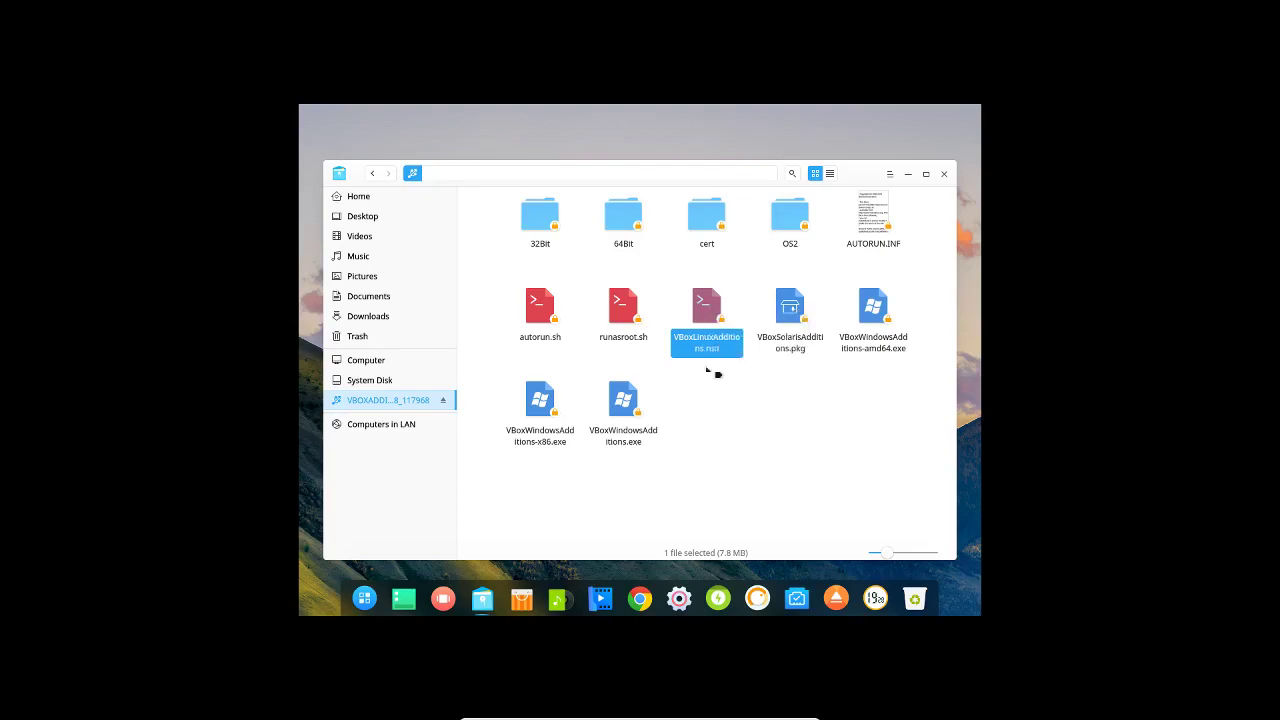
left_click(385, 316)
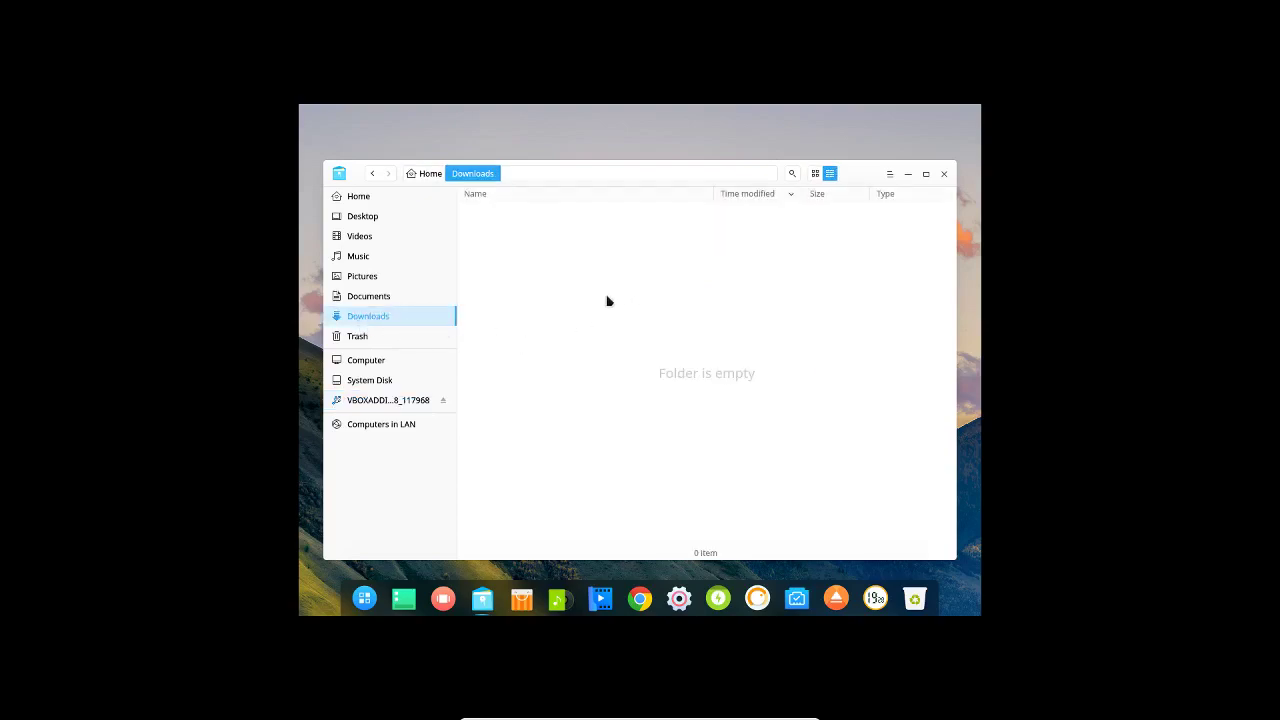
right_click(578, 280)
left_click(612, 389)
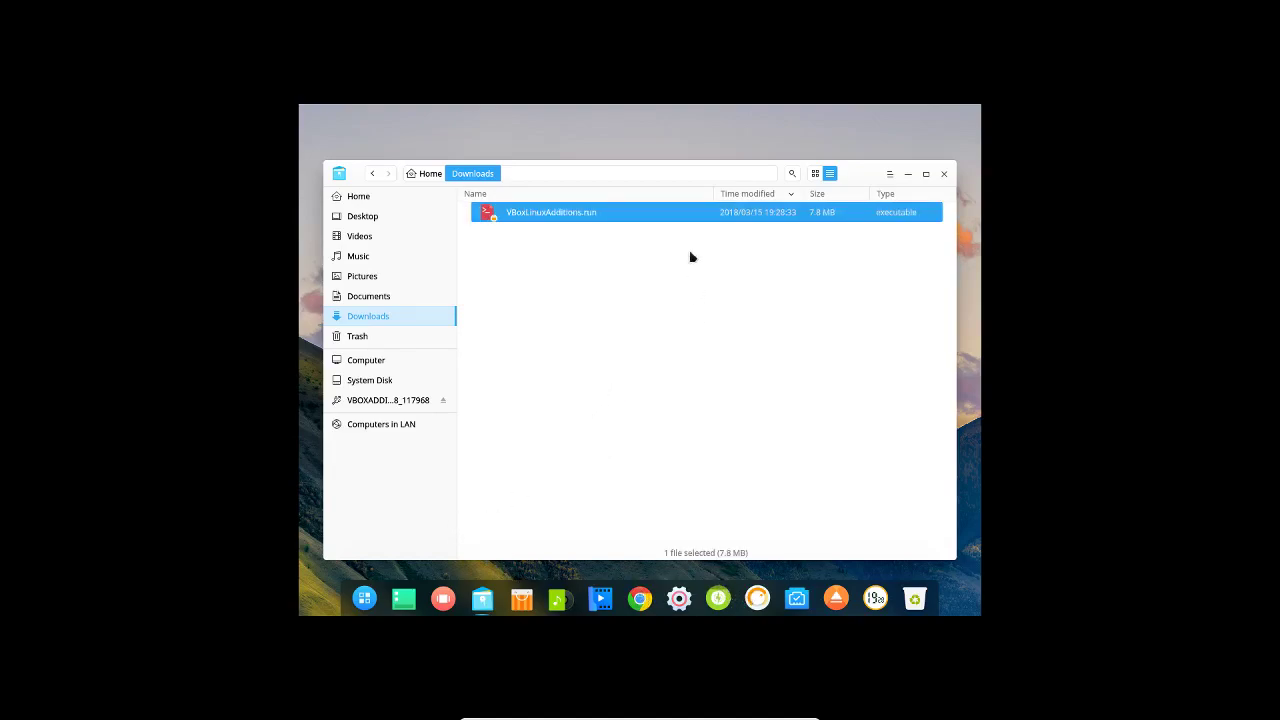
left_click(943, 174)
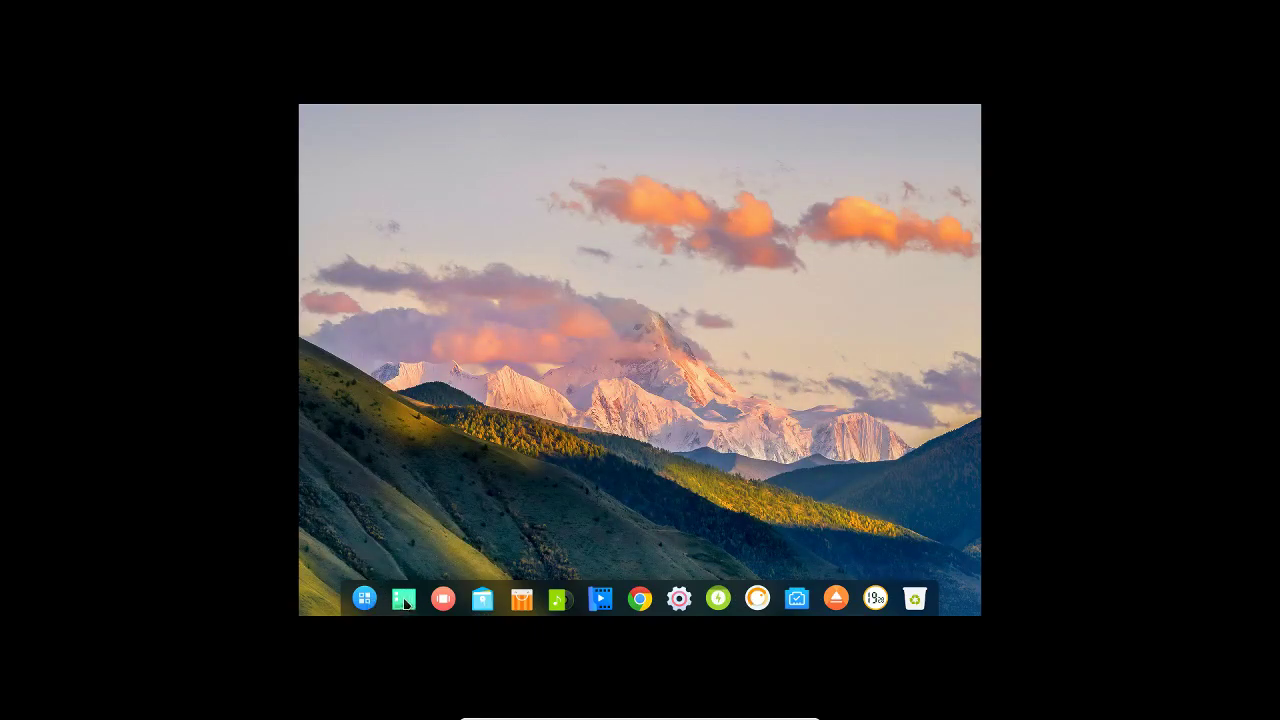
Step: Find and open Deepin Terminal, and change to the Downloads directory
key("super")
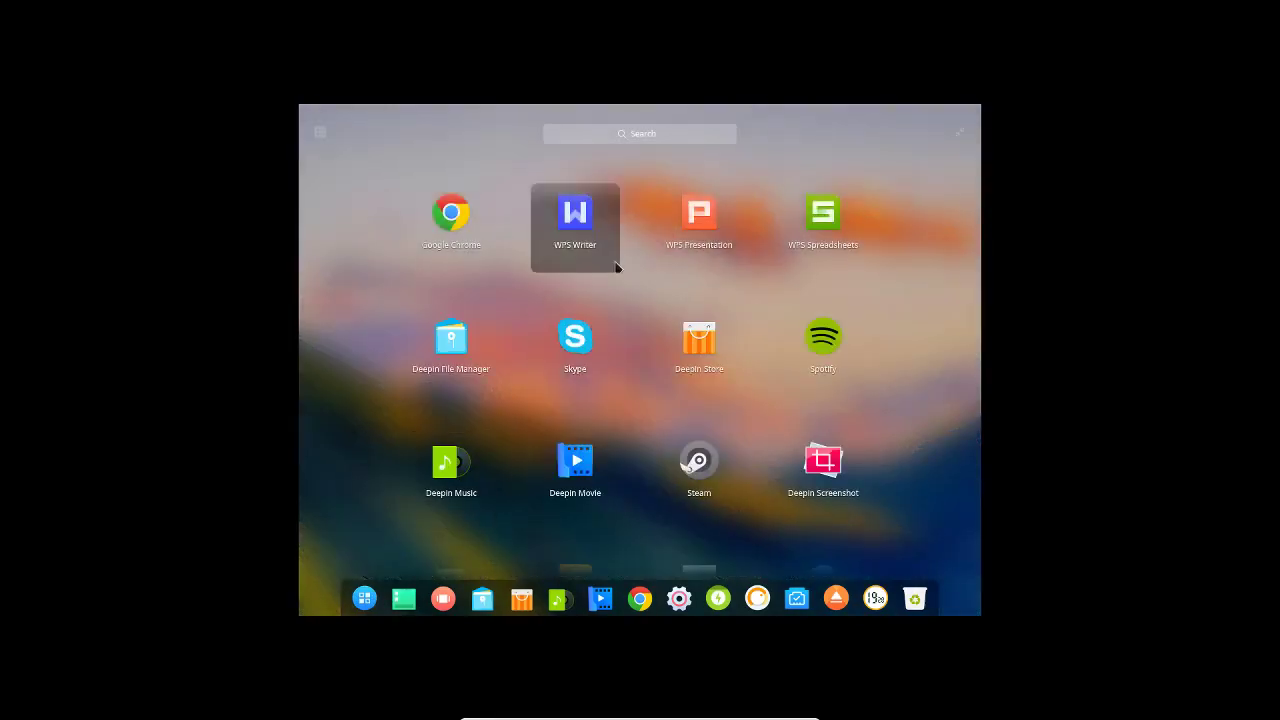
type("term")
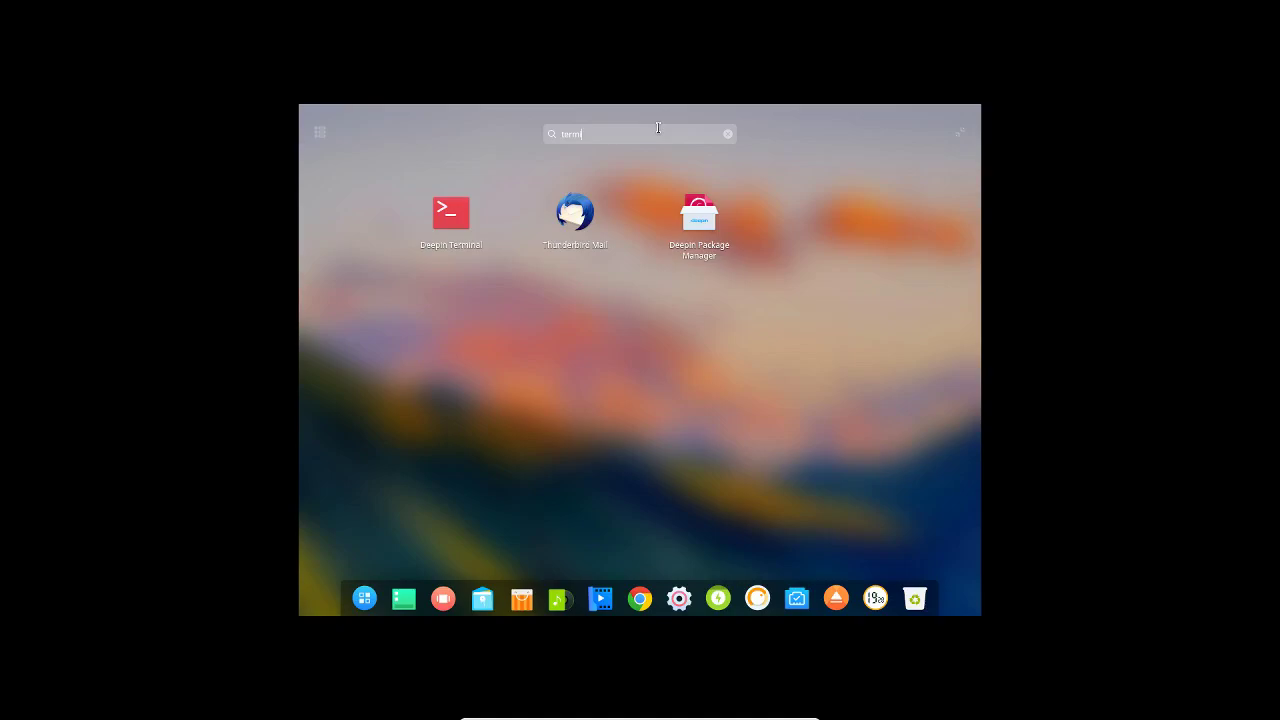
left_click(458, 212)
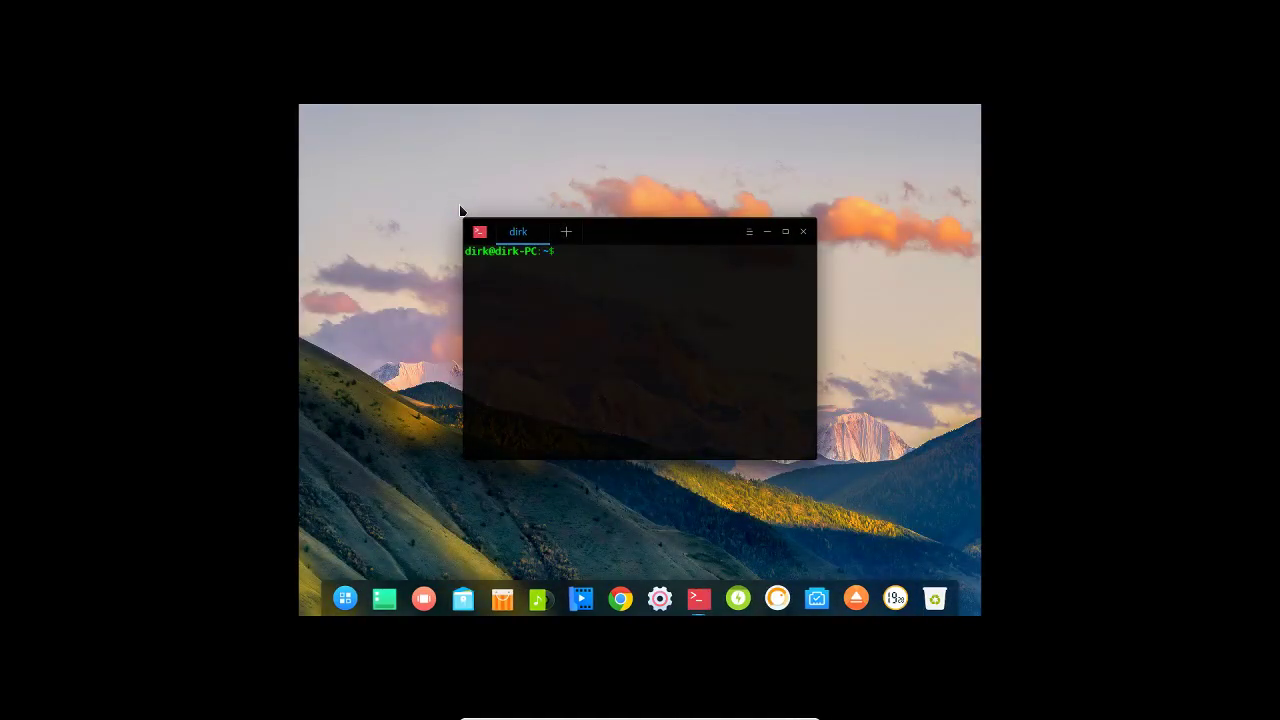
type("cd Dow")
key("Tab")
key("Return")
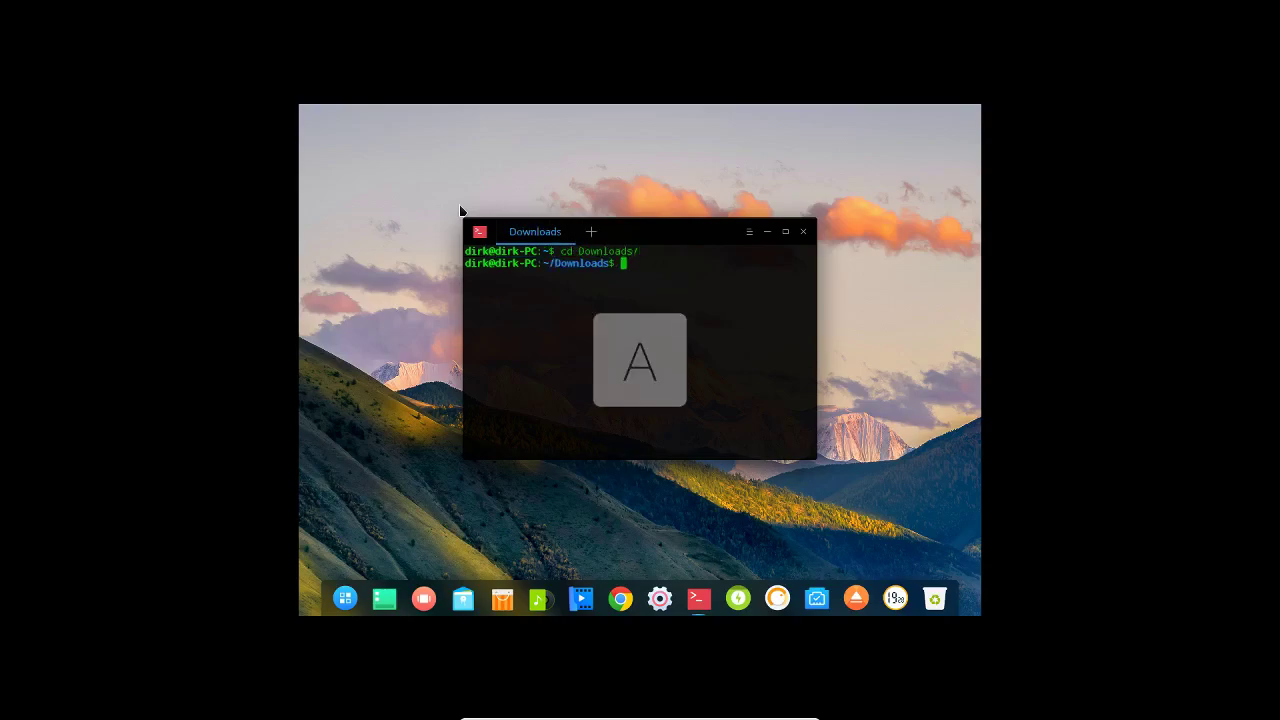
Step: Try to list the contents of the Downloads directory
type("LS")
key("Return")
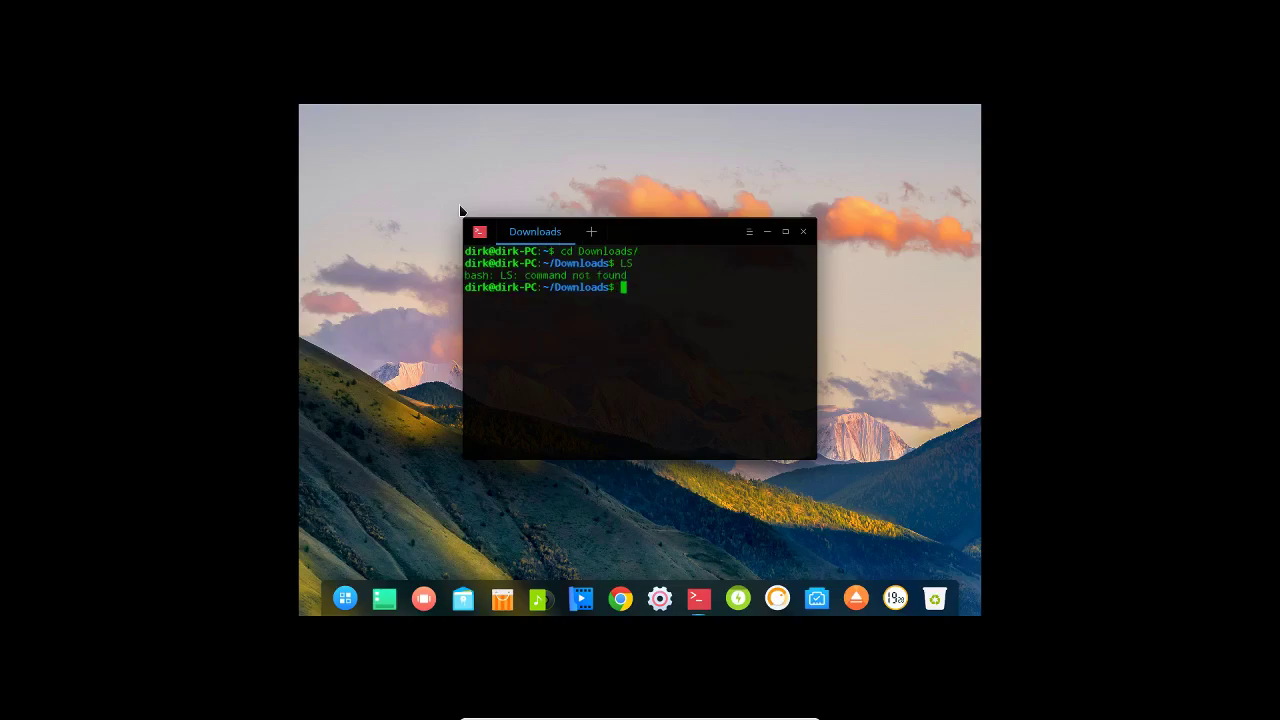
type("SD")
key("BackSpace")
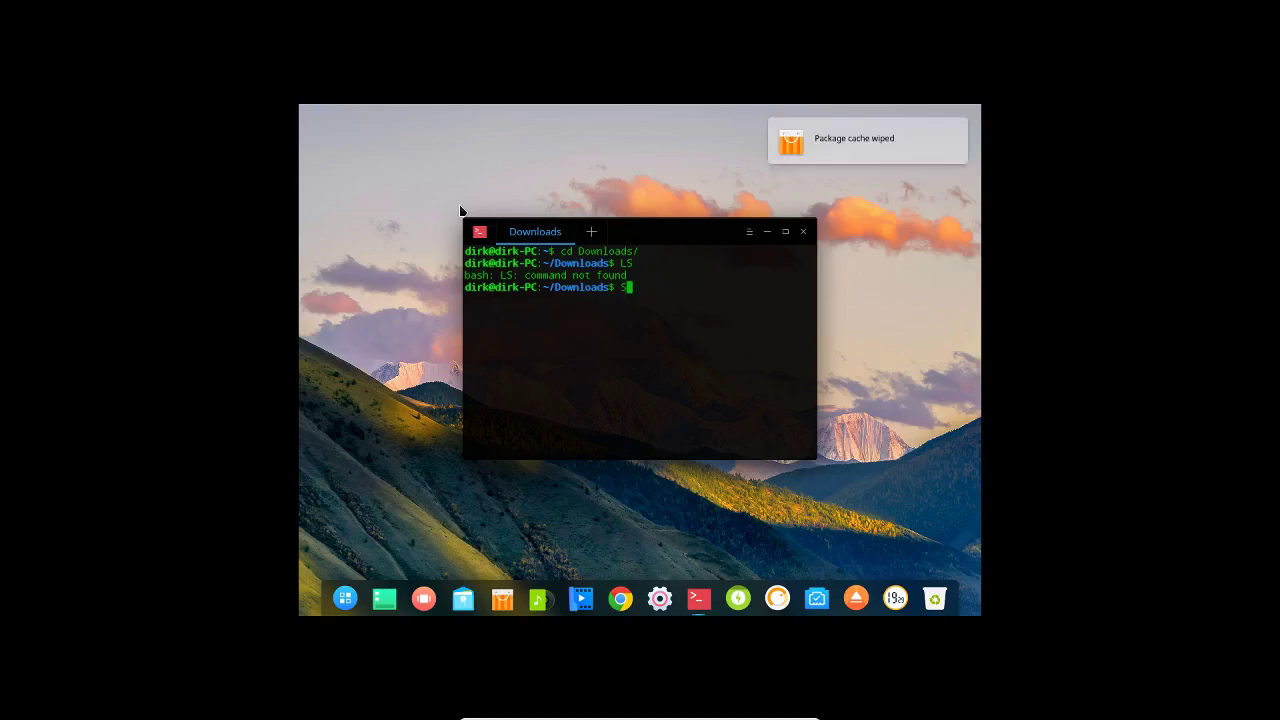
key("BackSpace")
Step: Run ./VBoxLinuxAdditions.run with sudo, enter the account password, and close the terminal after the installer has run
key("Caps_Lock")
type("s")
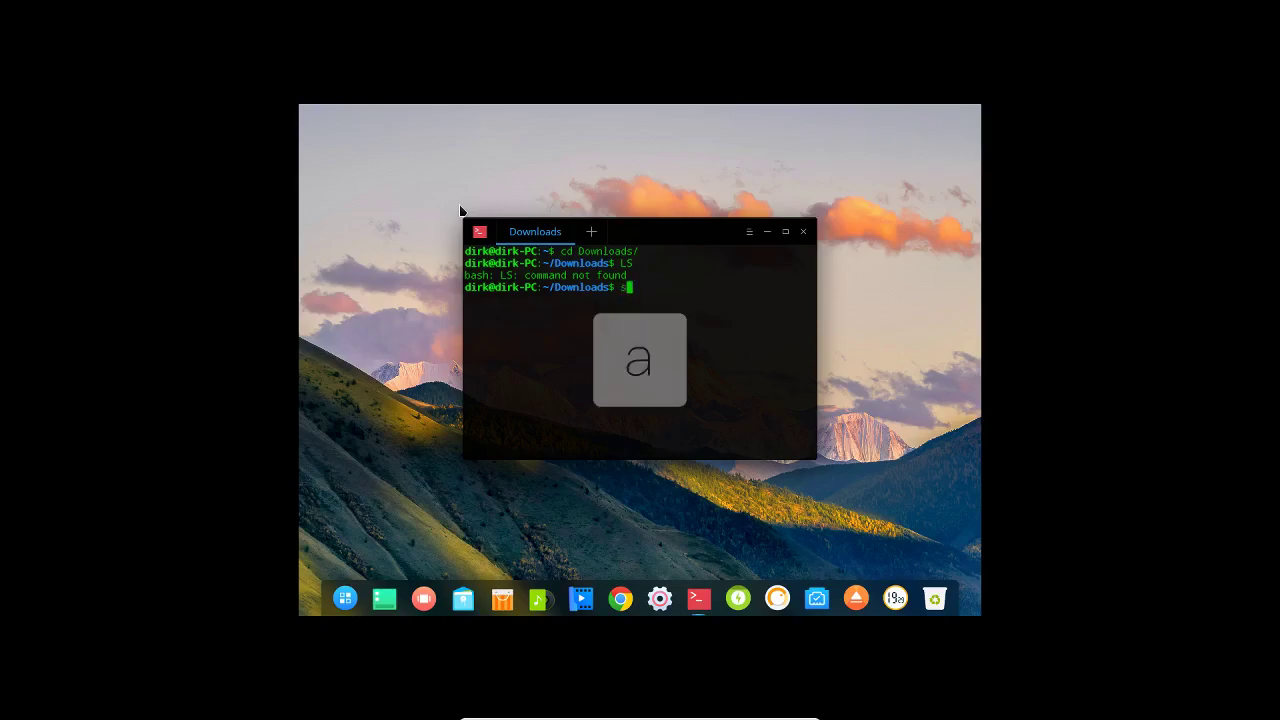
type("udo .")
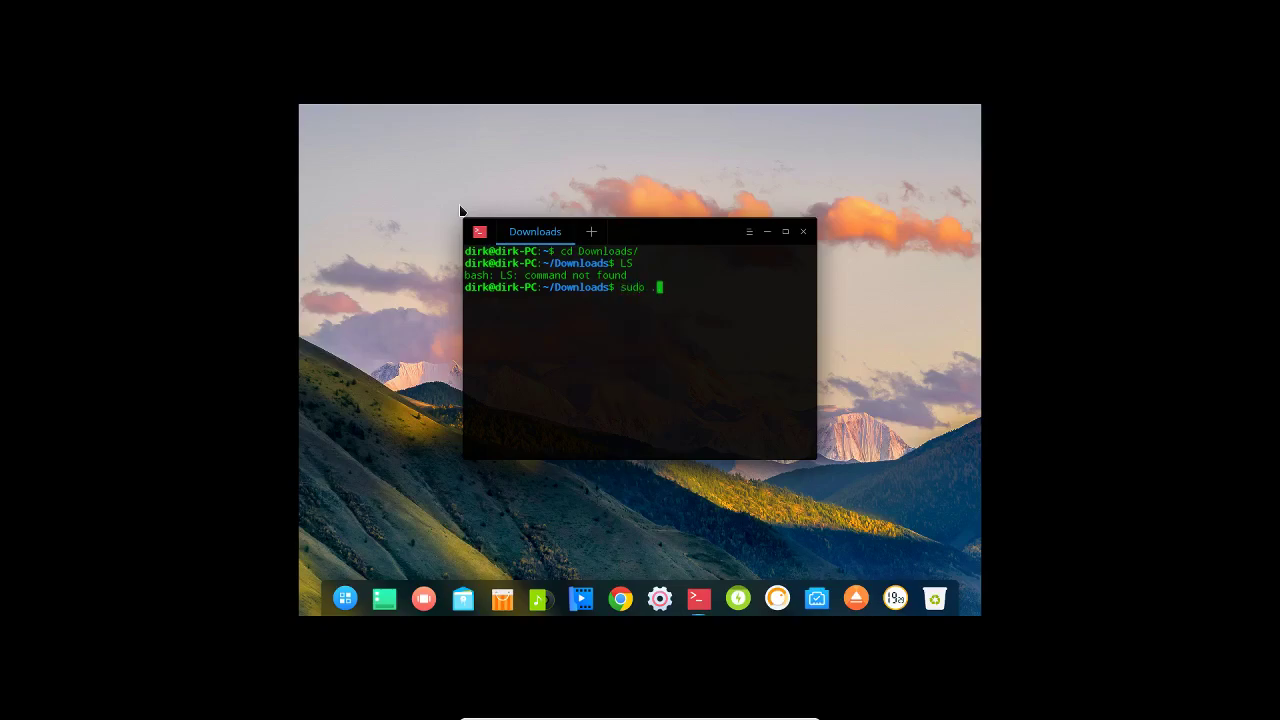
type("/VBoxL")
key("Tab")
key("Return")
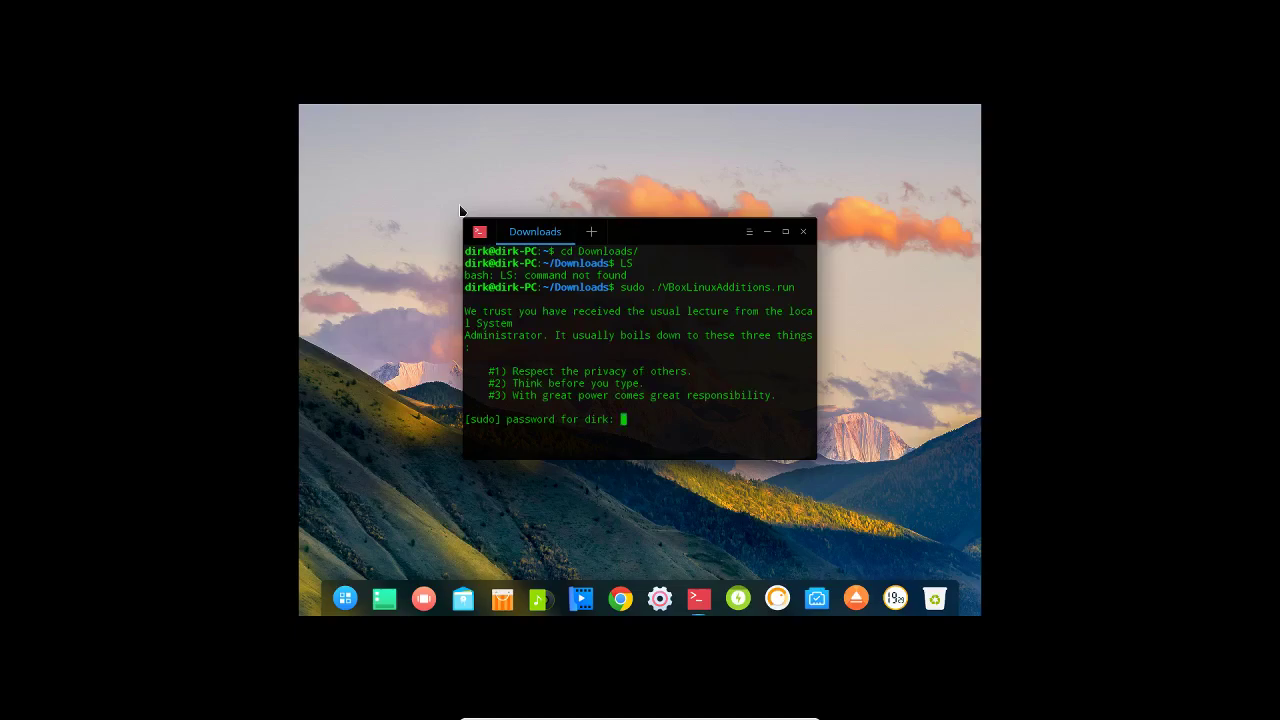
key("Return")
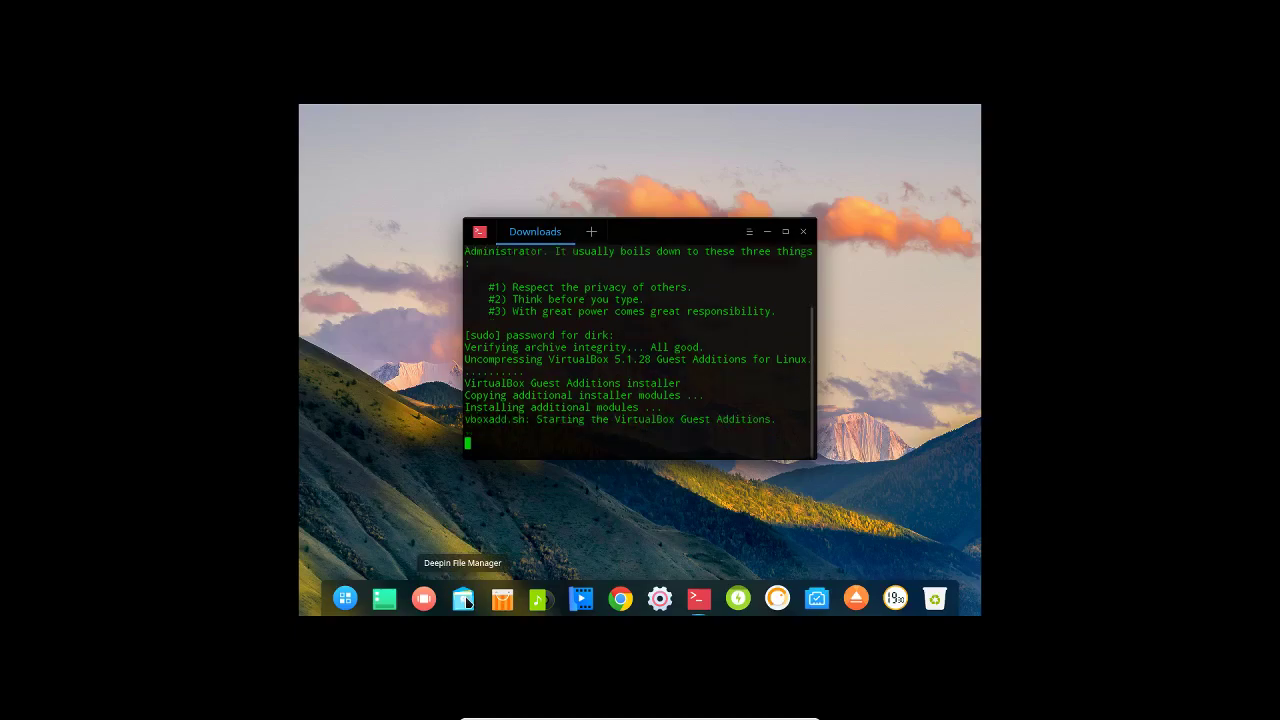
left_click(803, 231)
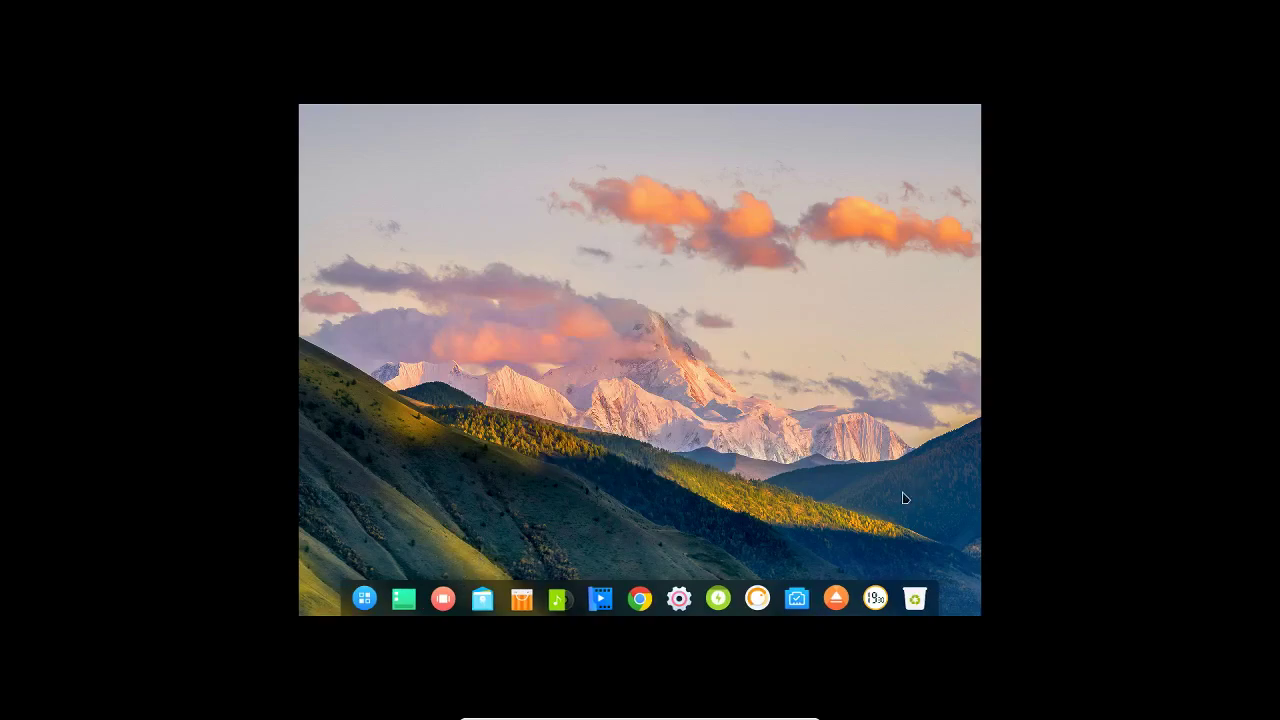
key("super")
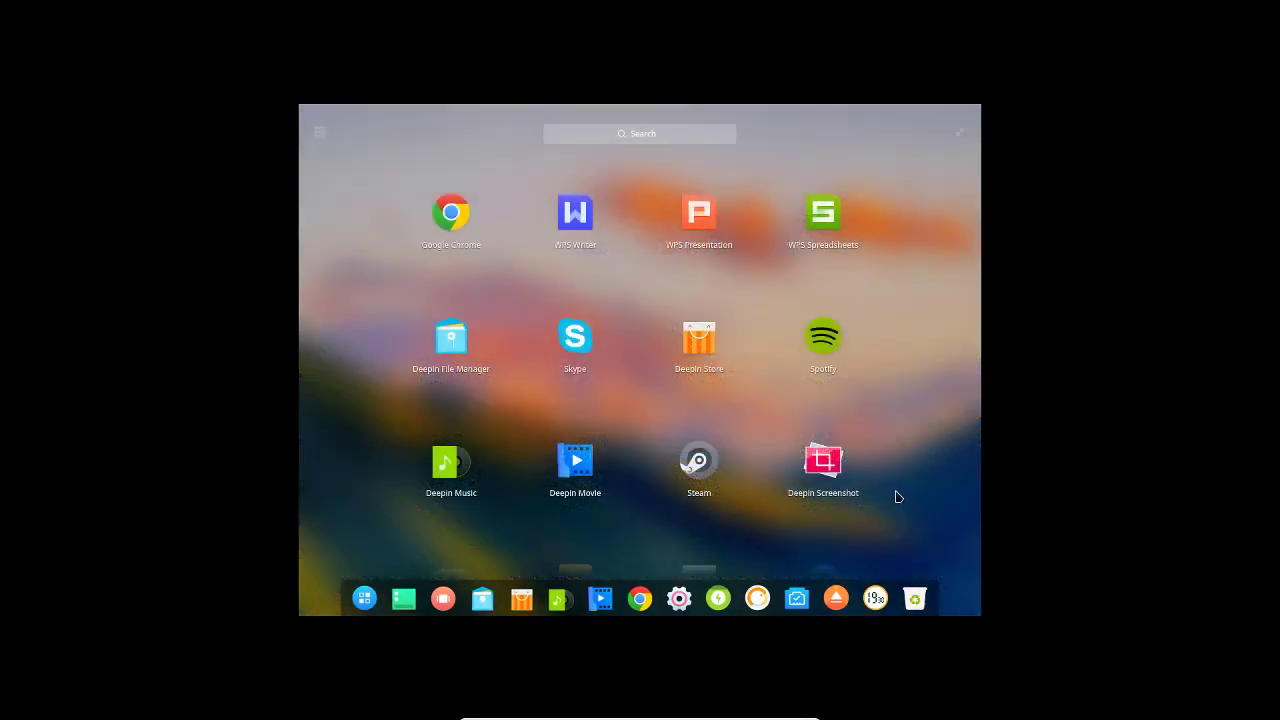
key("super")
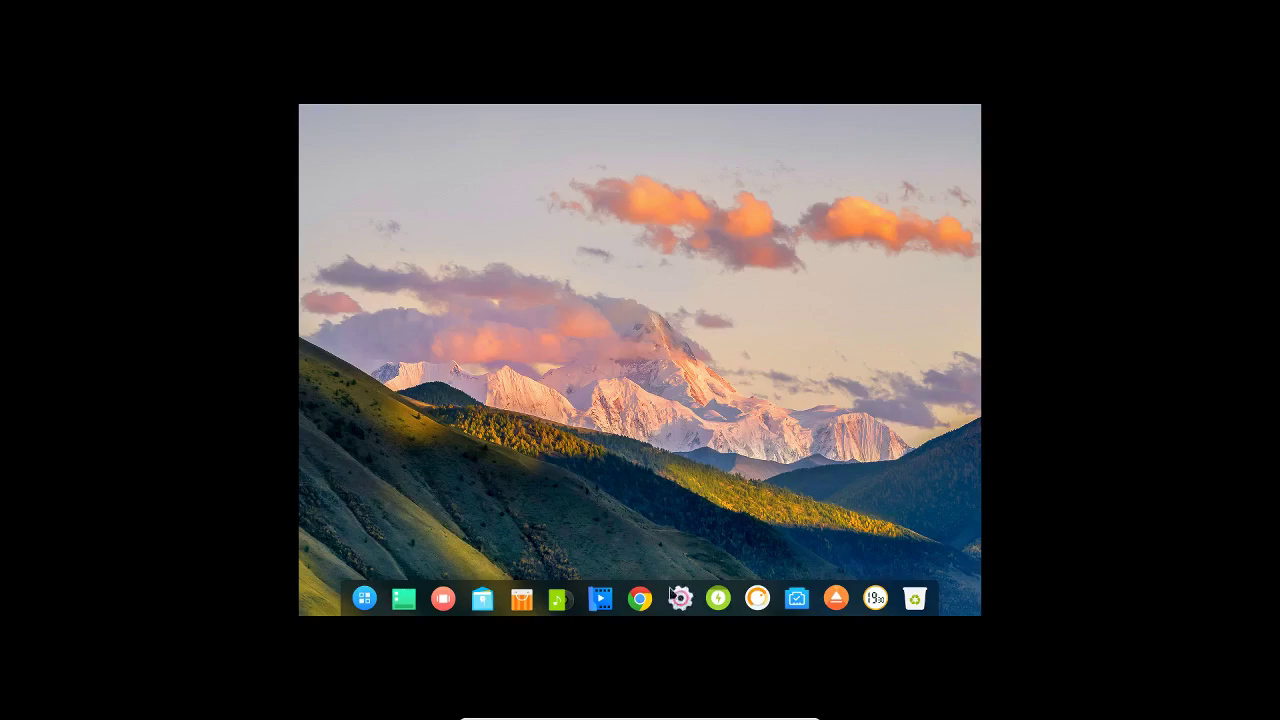
Step: Examine the Control Center's user account options, weather page and notifications page, and close it
left_click(680, 600)
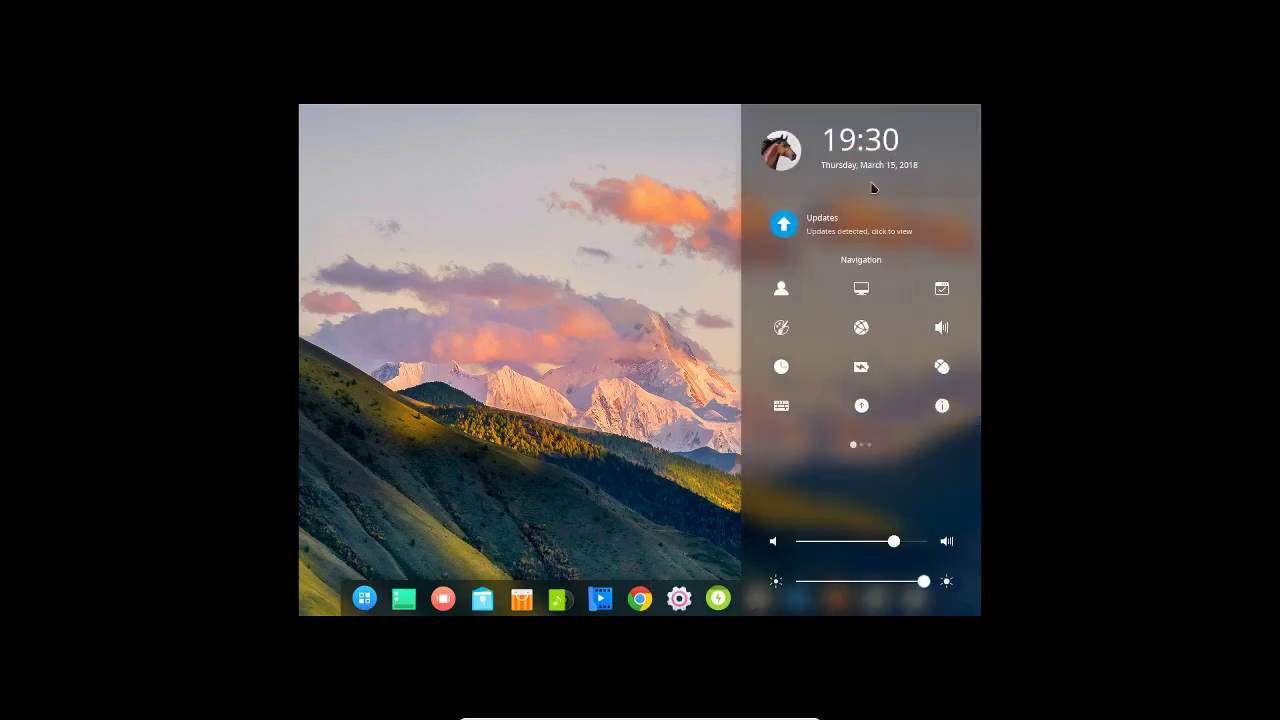
left_click(789, 159)
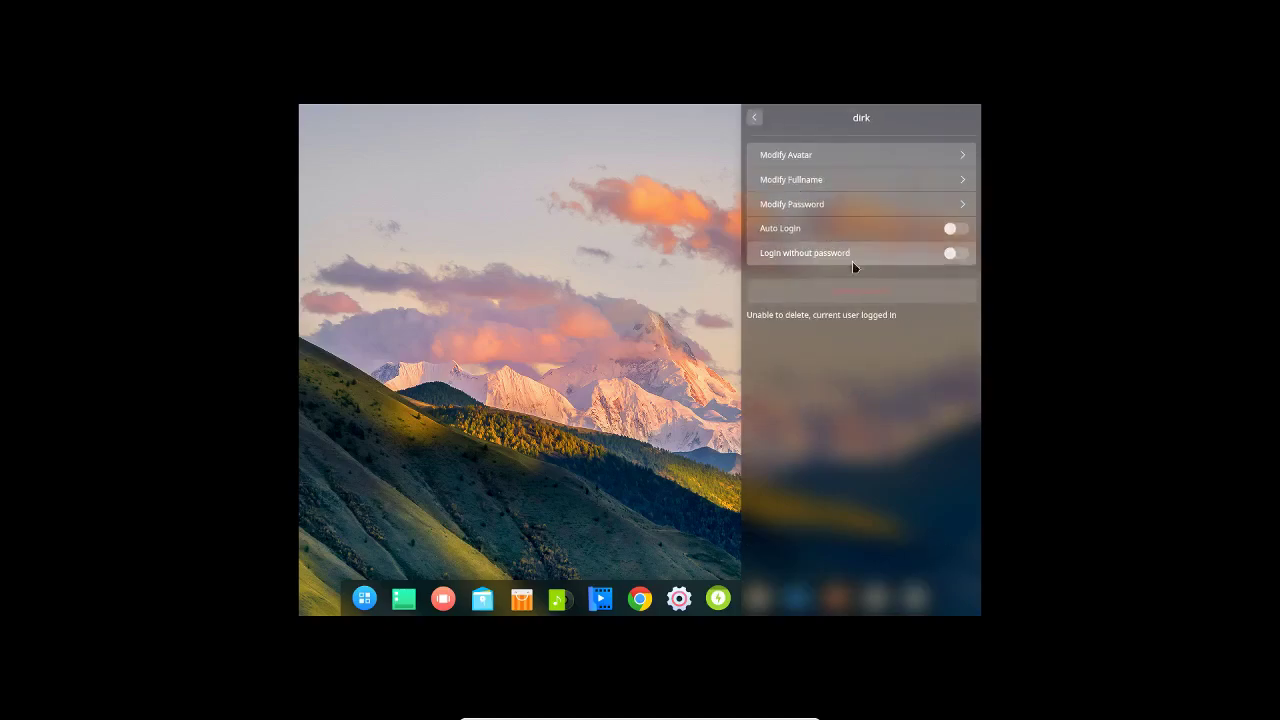
left_click(755, 118)
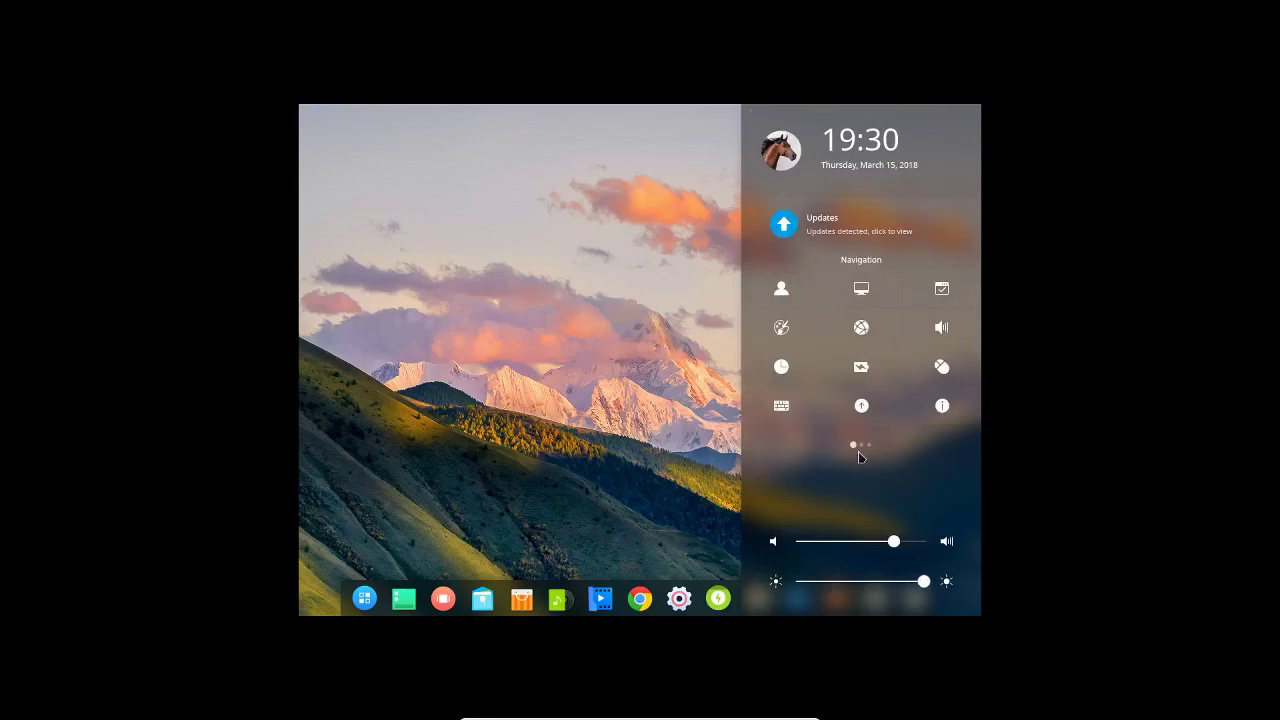
mouse_move(857, 446)
left_click(910, 447)
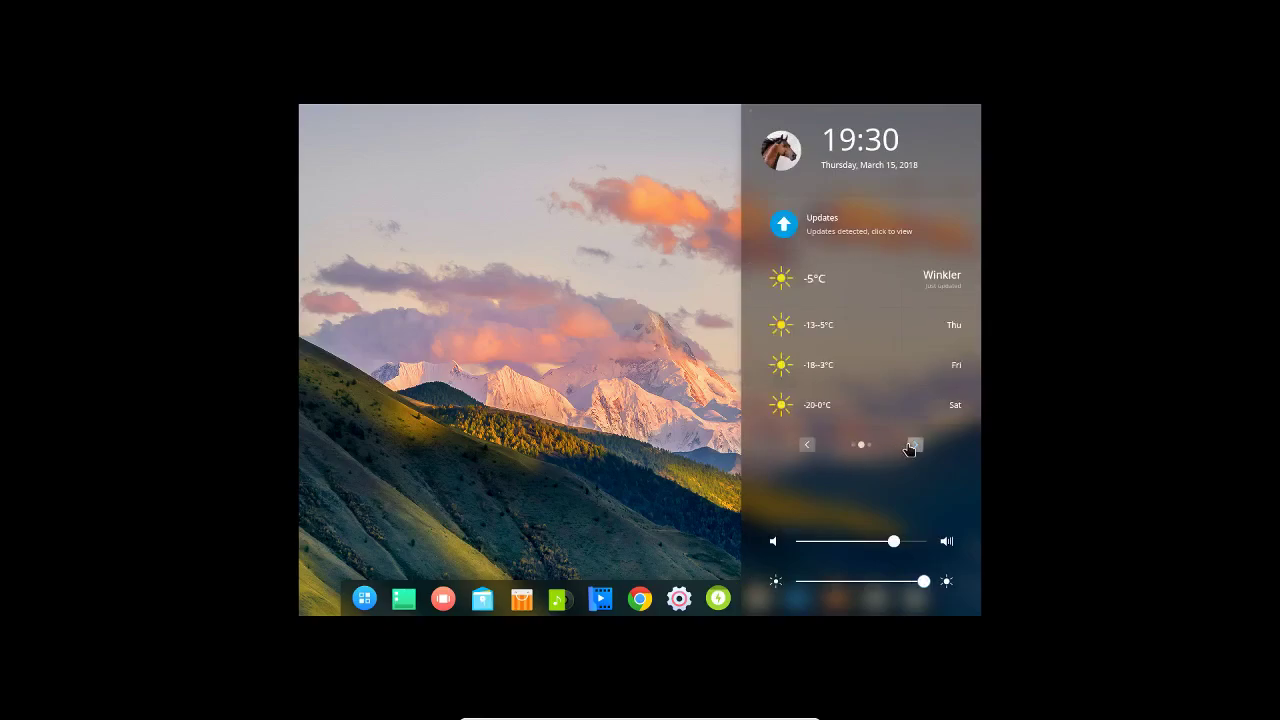
left_click(914, 447)
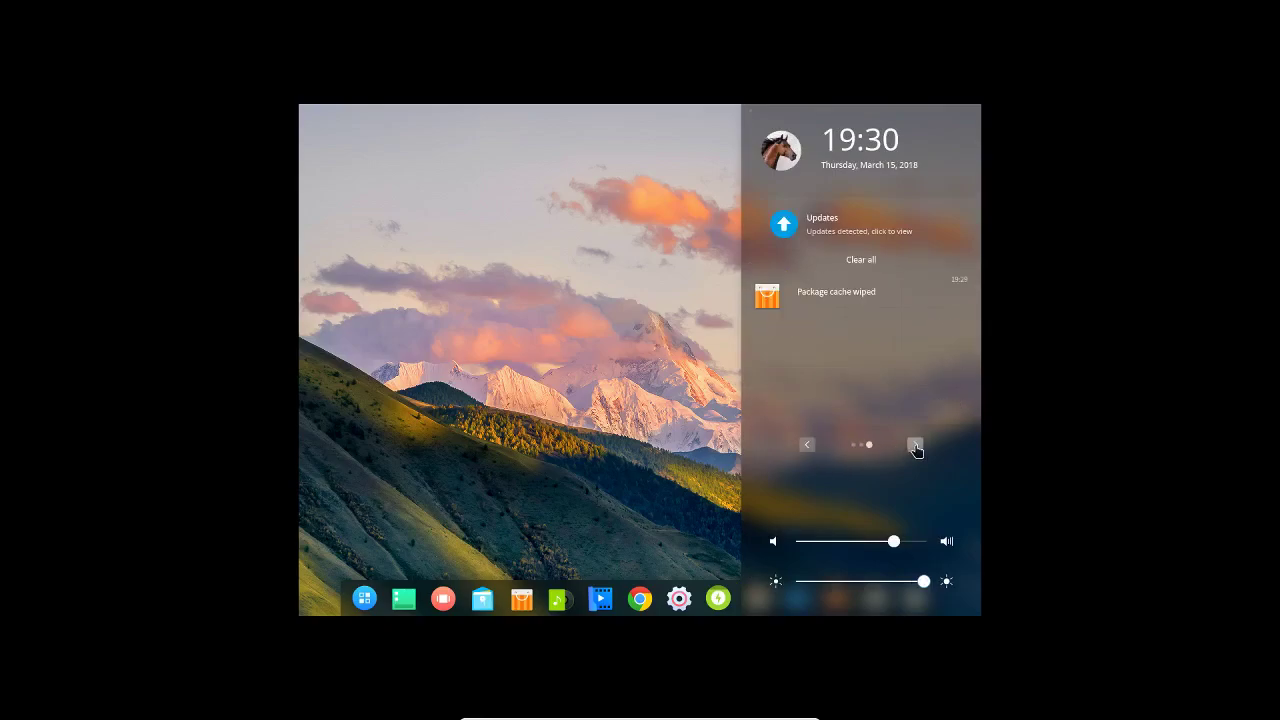
left_click(798, 448)
left_click(800, 447)
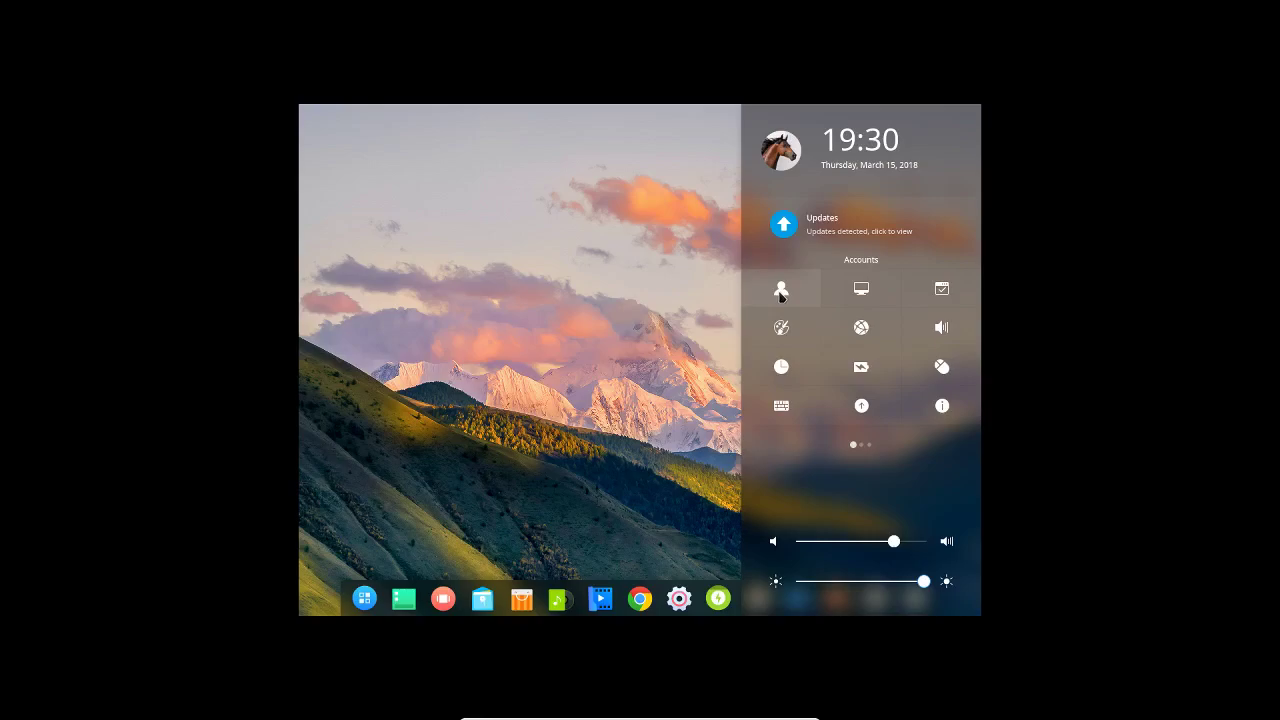
left_click(626, 427)
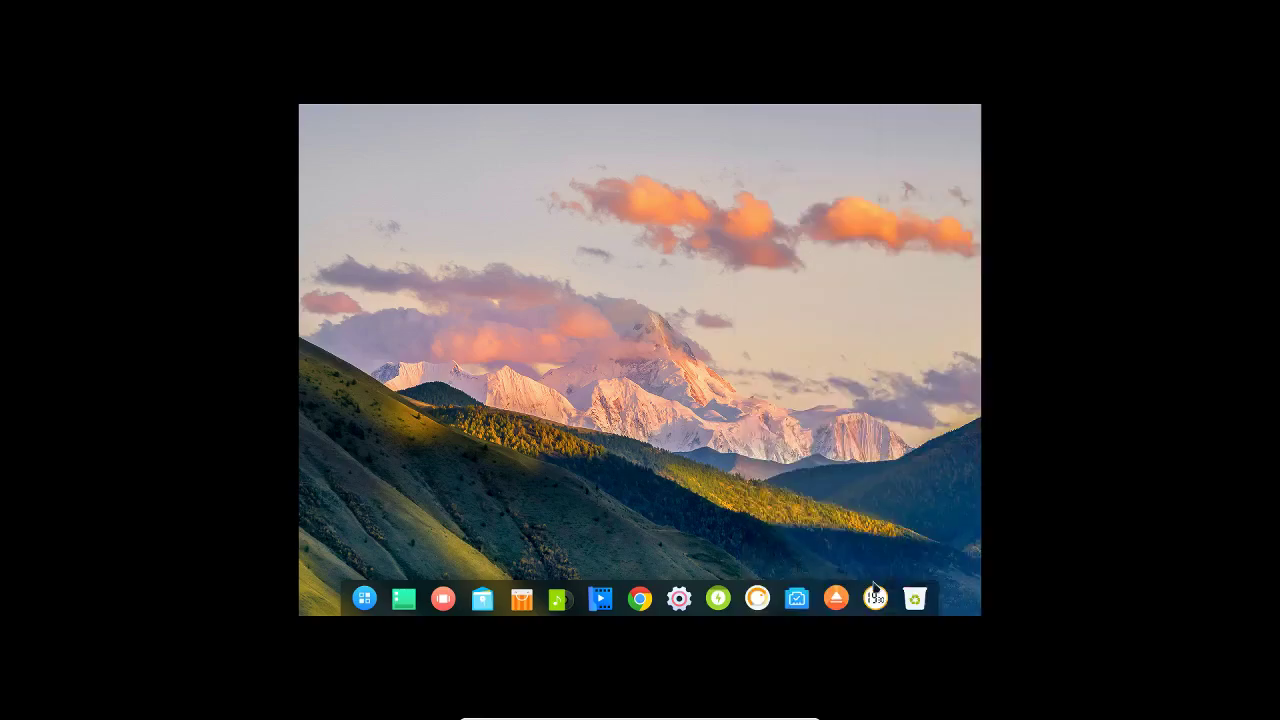
left_click(368, 601)
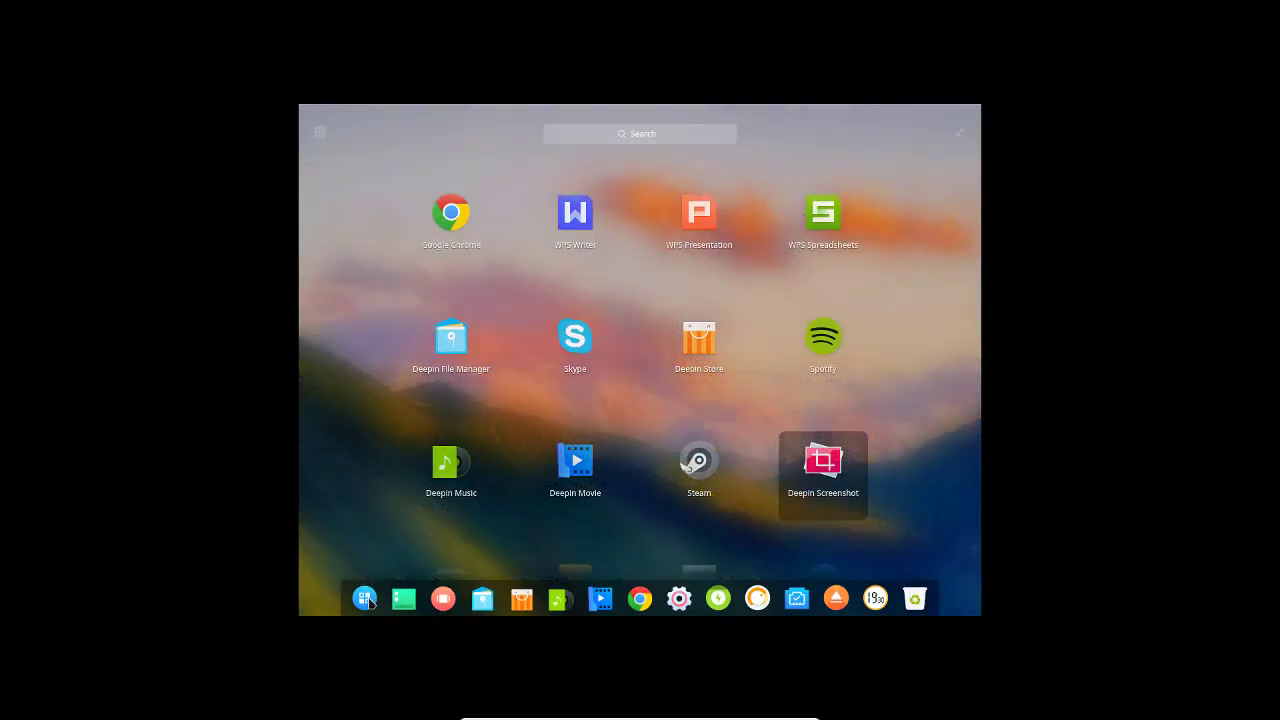
left_click(368, 601)
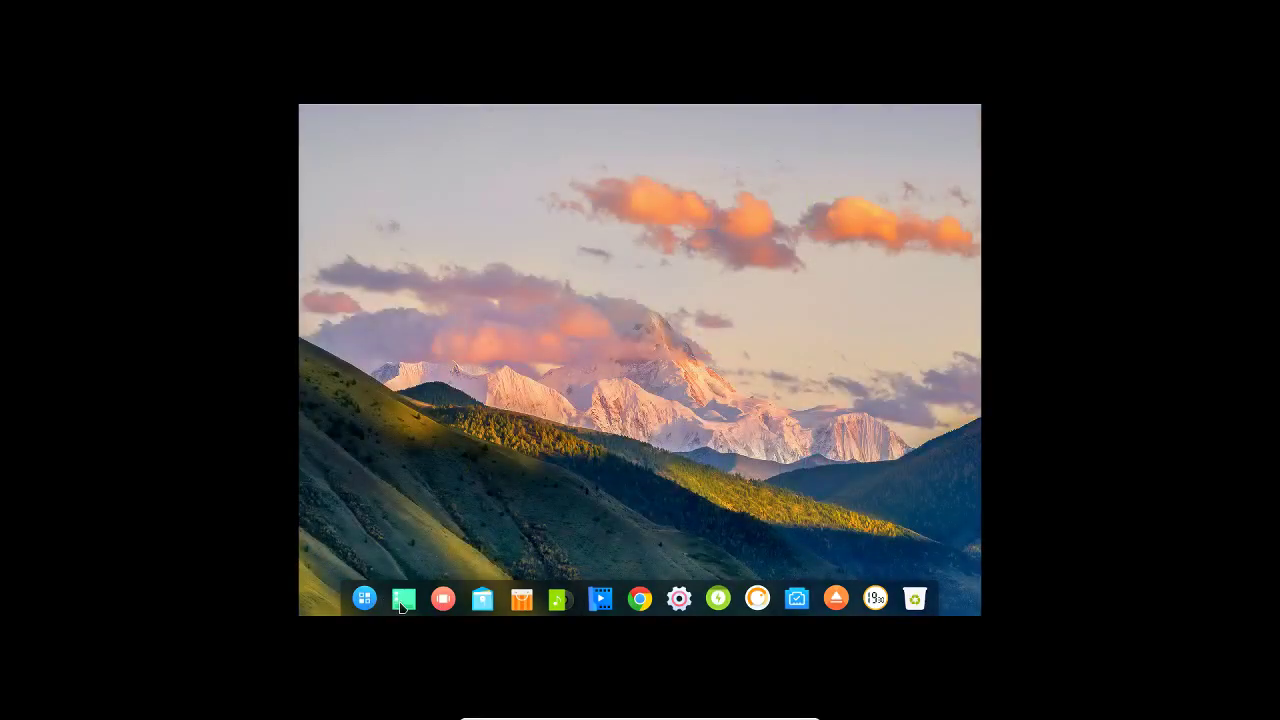
Step: Look through all Control Center settings, from Accounts and Display down to Update and System Information
left_click(678, 599)
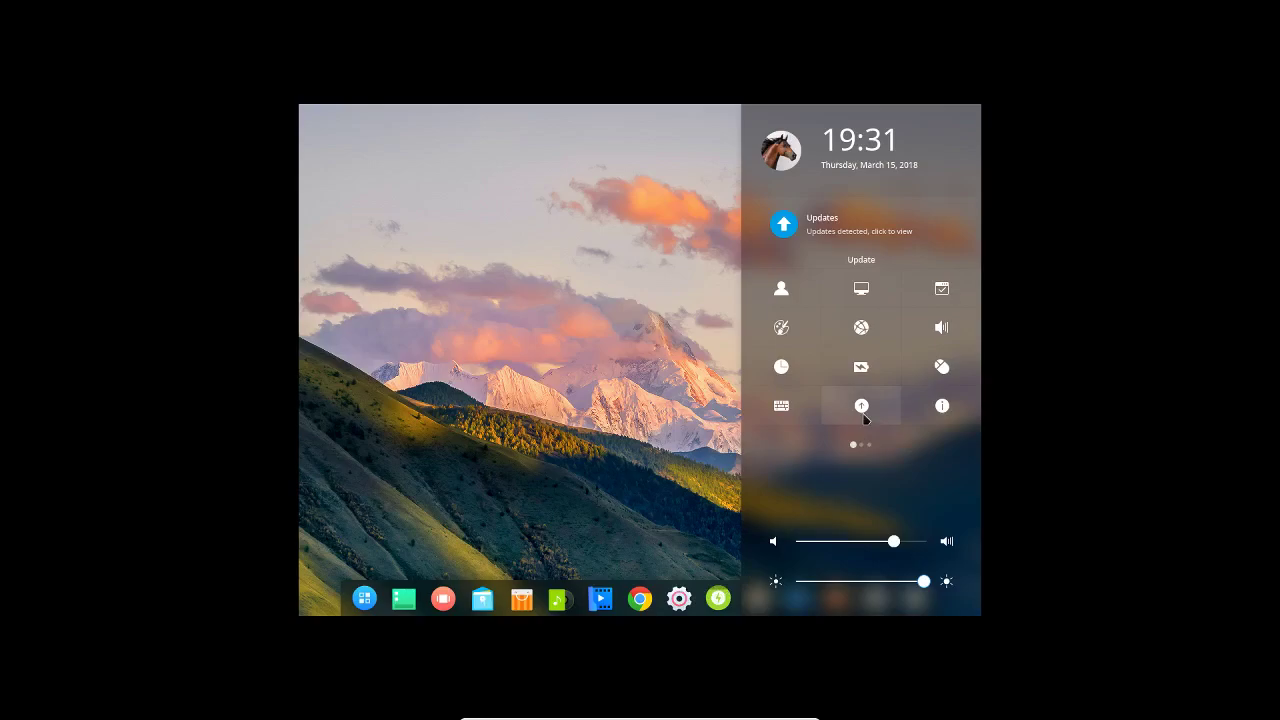
left_click(777, 291)
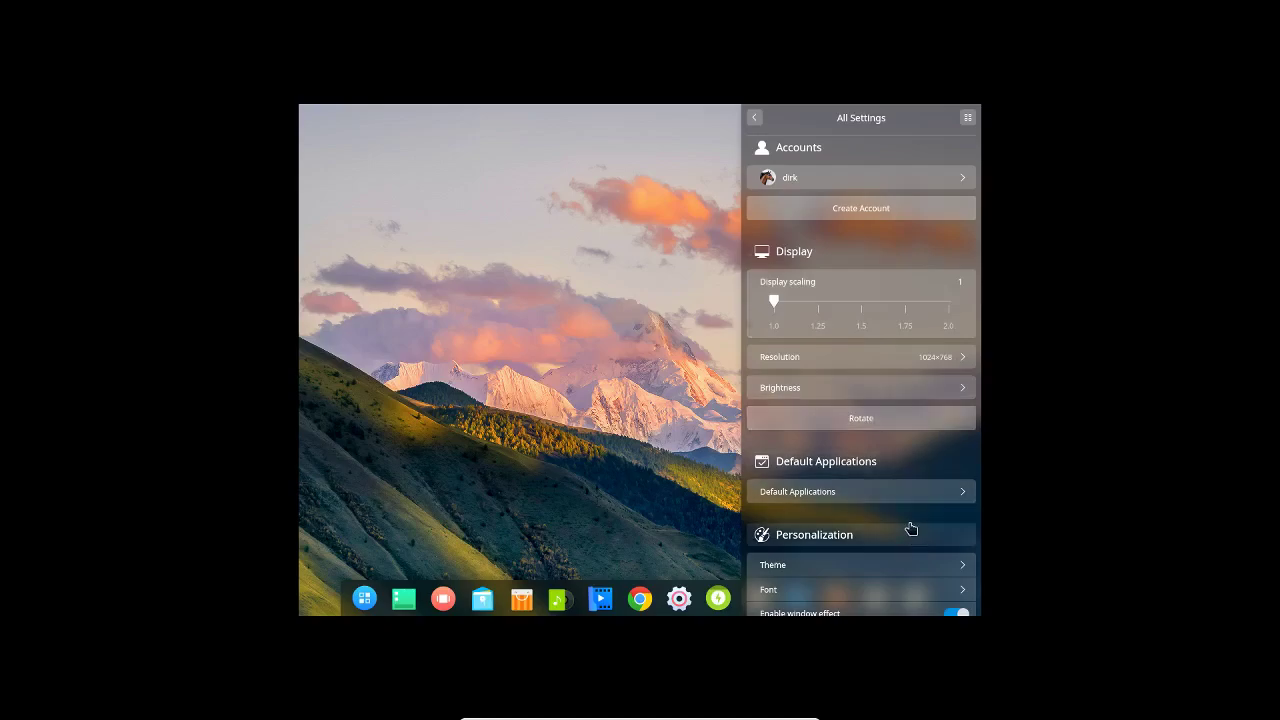
scroll(909, 528, "down", 5)
scroll(910, 528, "down", 10)
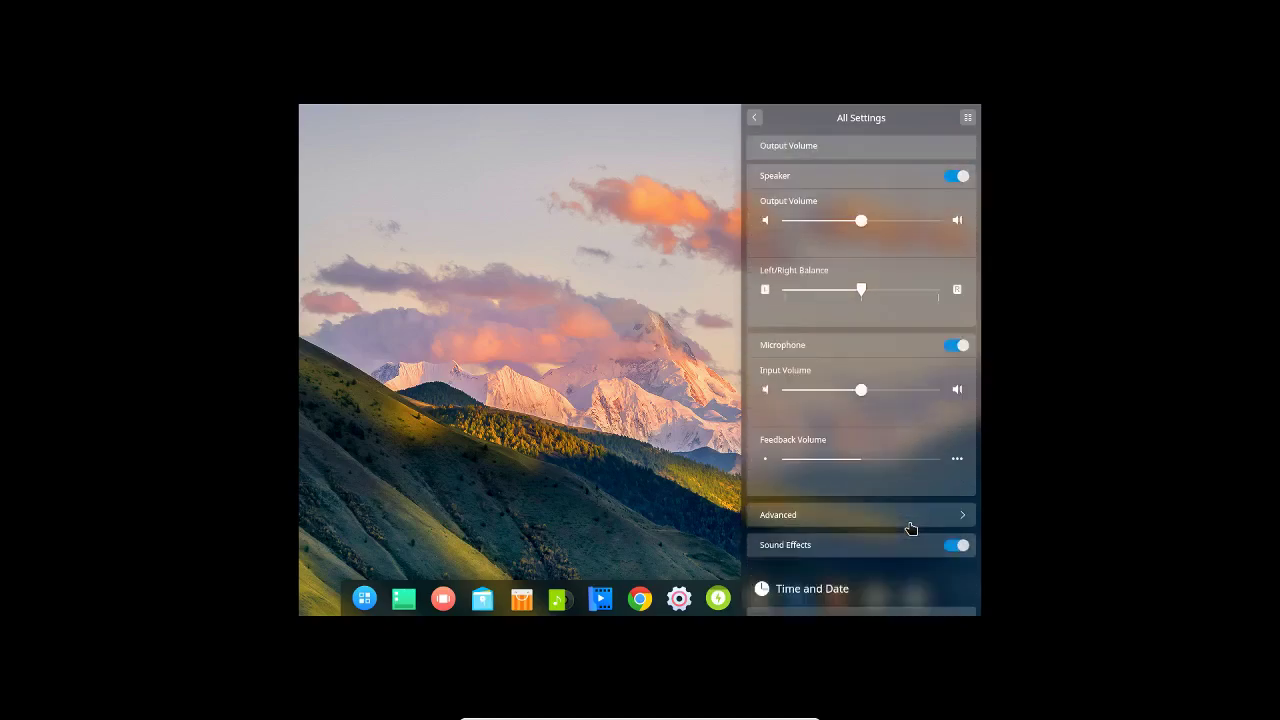
scroll(910, 528, "down", 6)
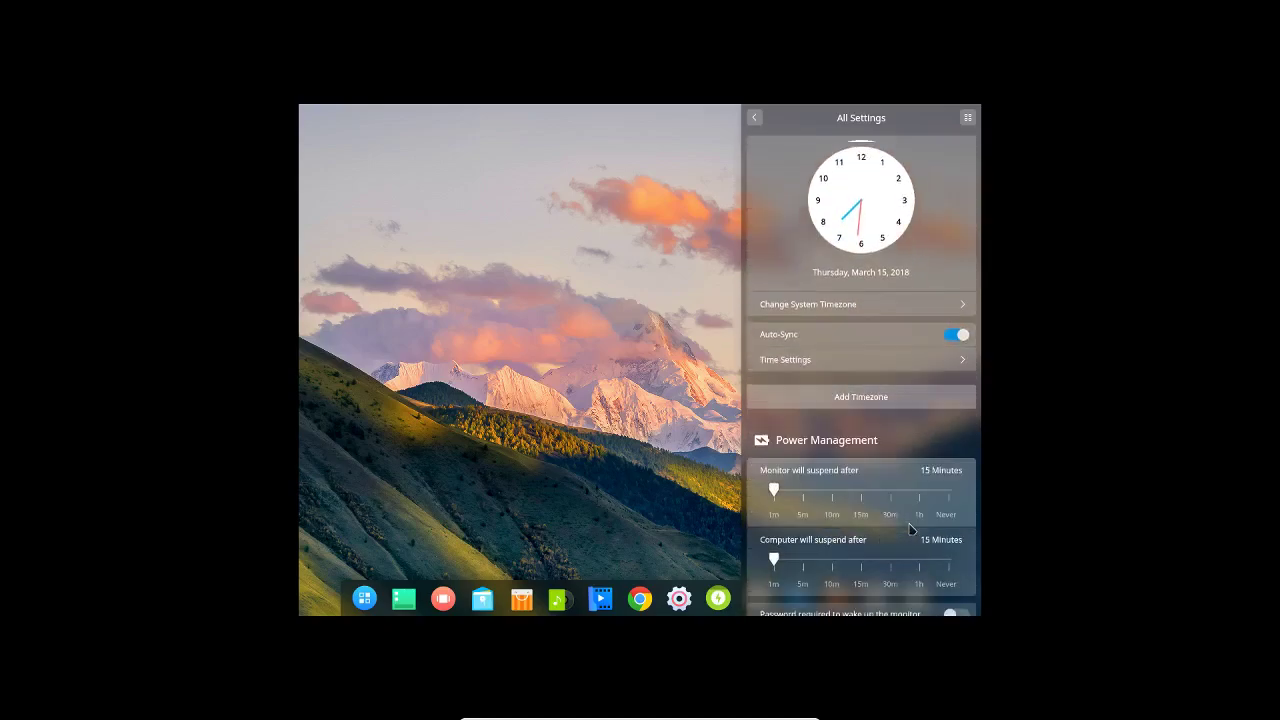
scroll(910, 528, "down", 10)
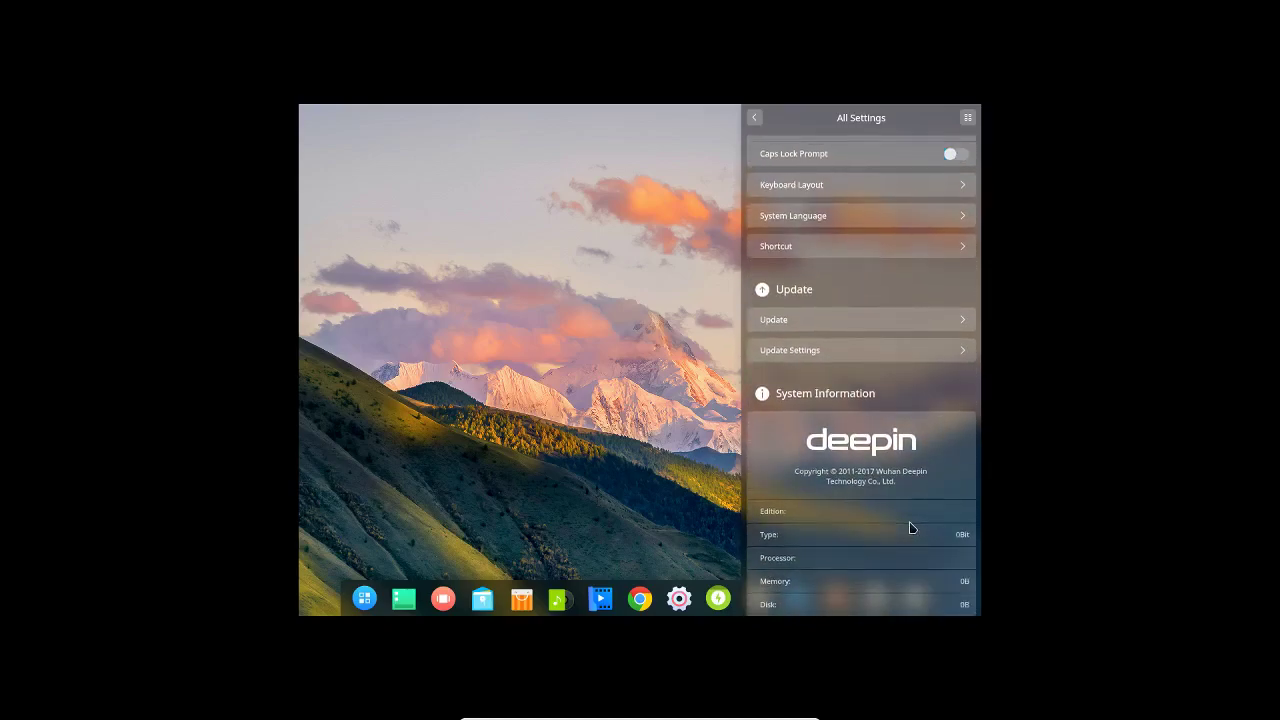
Step: Examine the System Information details, return through the settings to Accounts, view the settings category grid, and close the Control Center
scroll(910, 528, "down", 2)
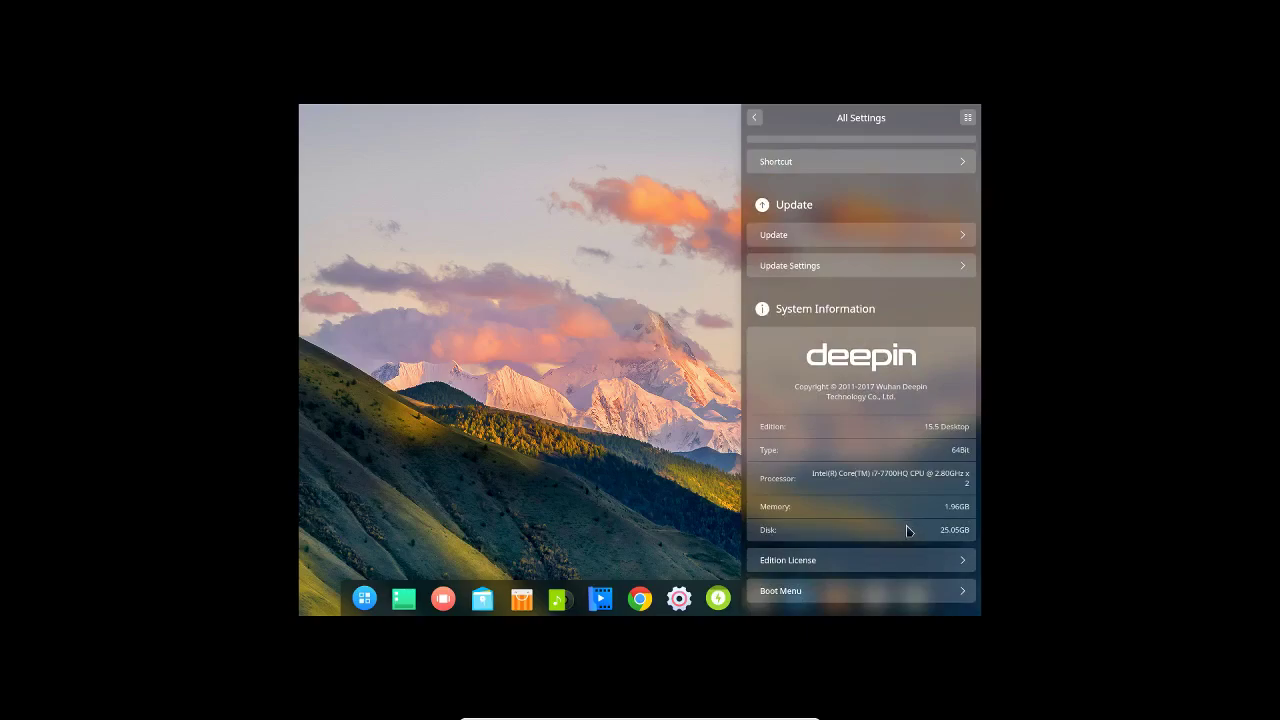
scroll(850, 560, "up", 5)
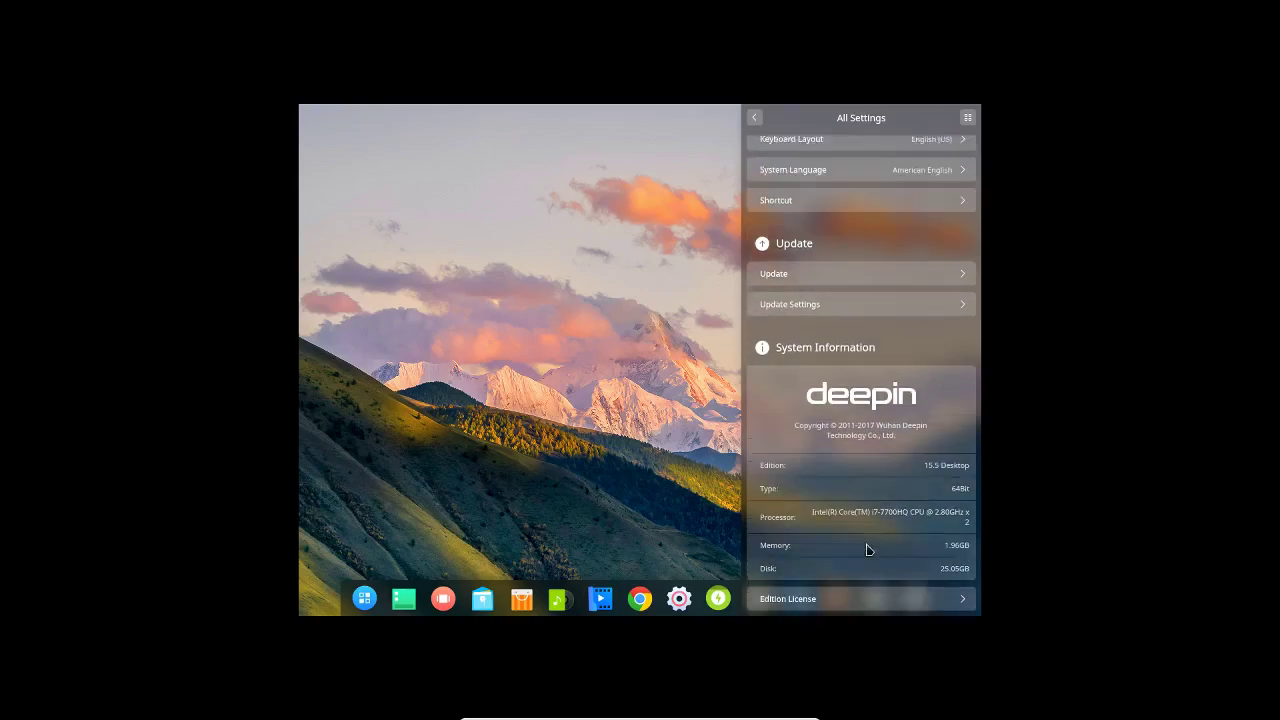
scroll(868, 541, "up", 15)
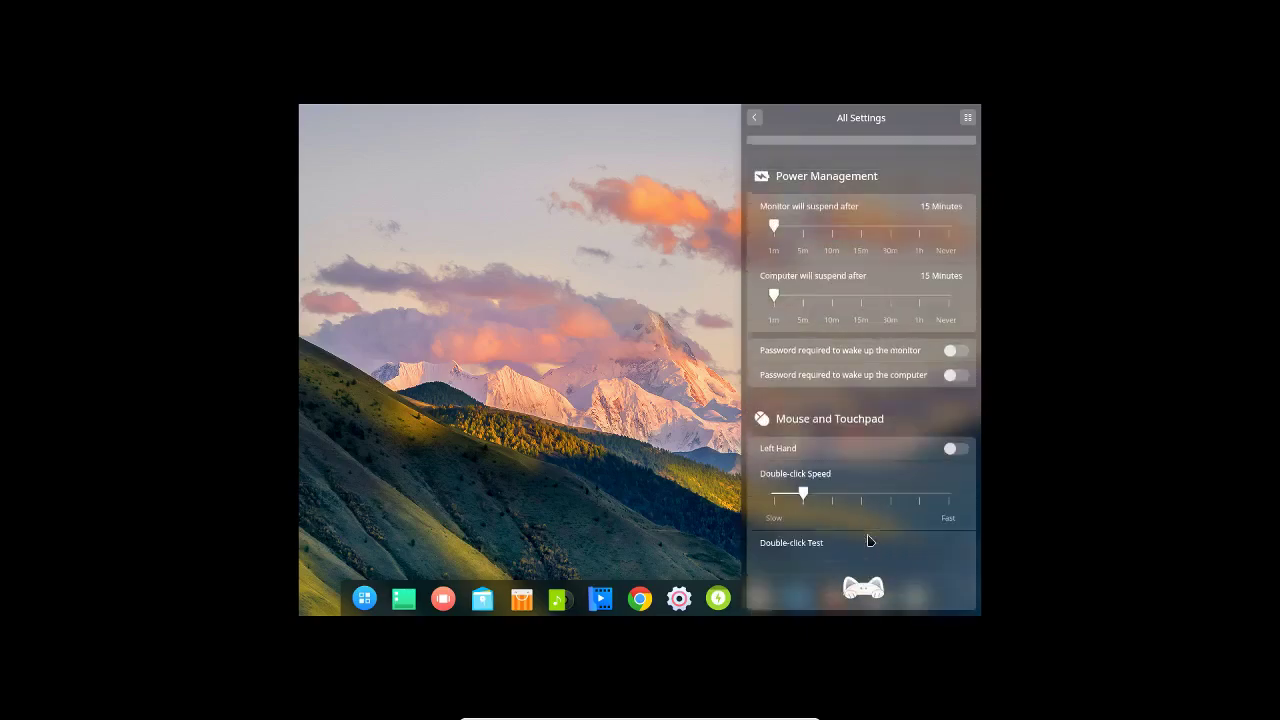
scroll(868, 541, "up", 10)
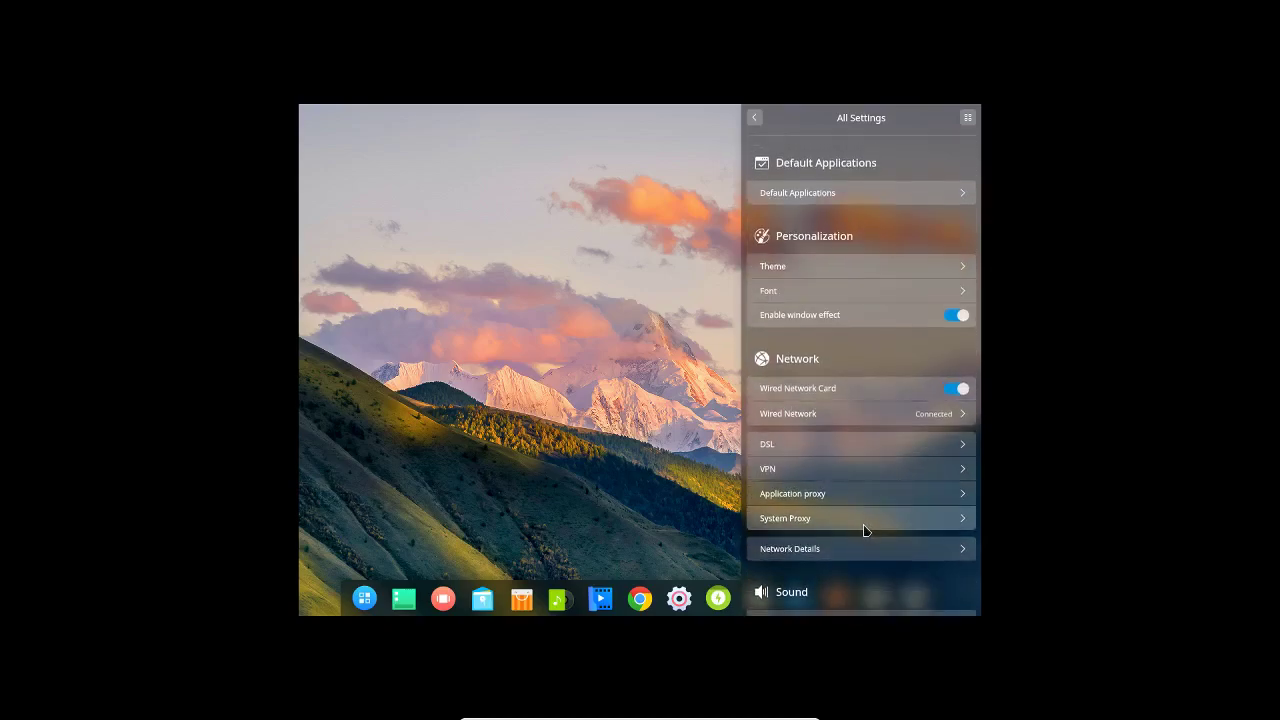
scroll(866, 529, "up", 6)
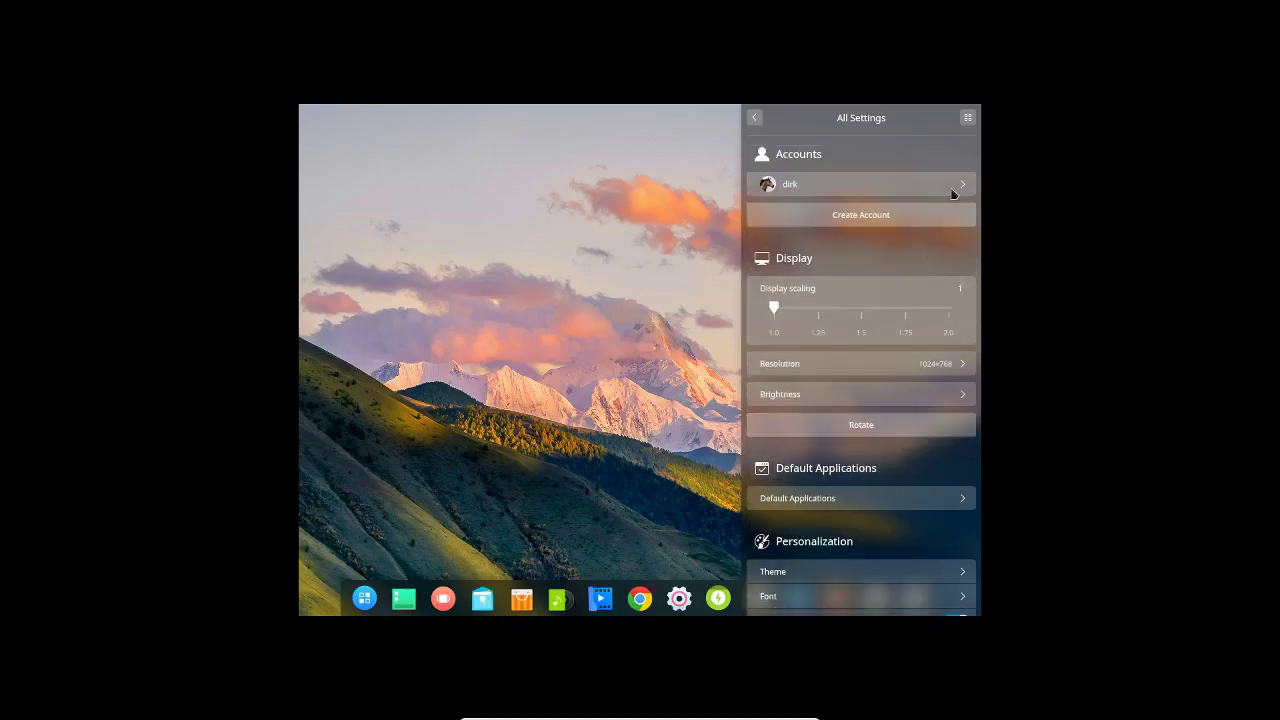
left_click(968, 119)
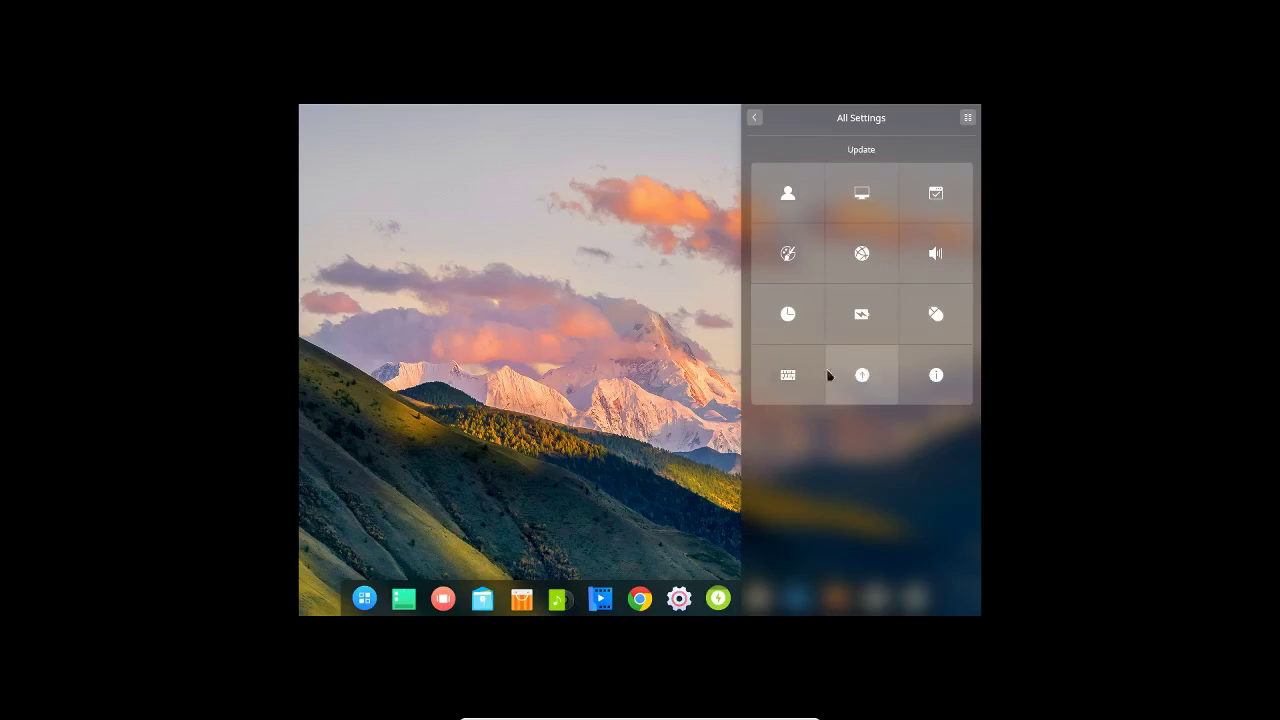
left_click(621, 404)
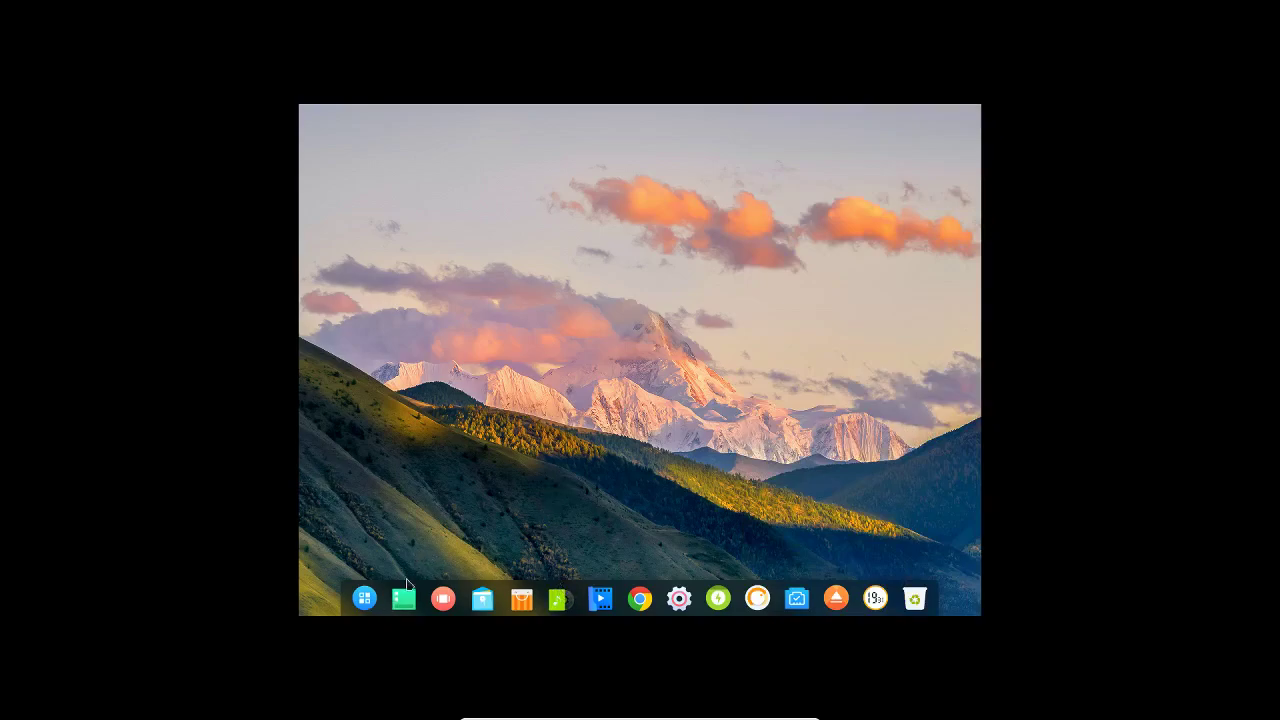
Step: Search the launcher for "termin", send Deepin Terminal to the dock, and close the launcher
left_click(364, 598)
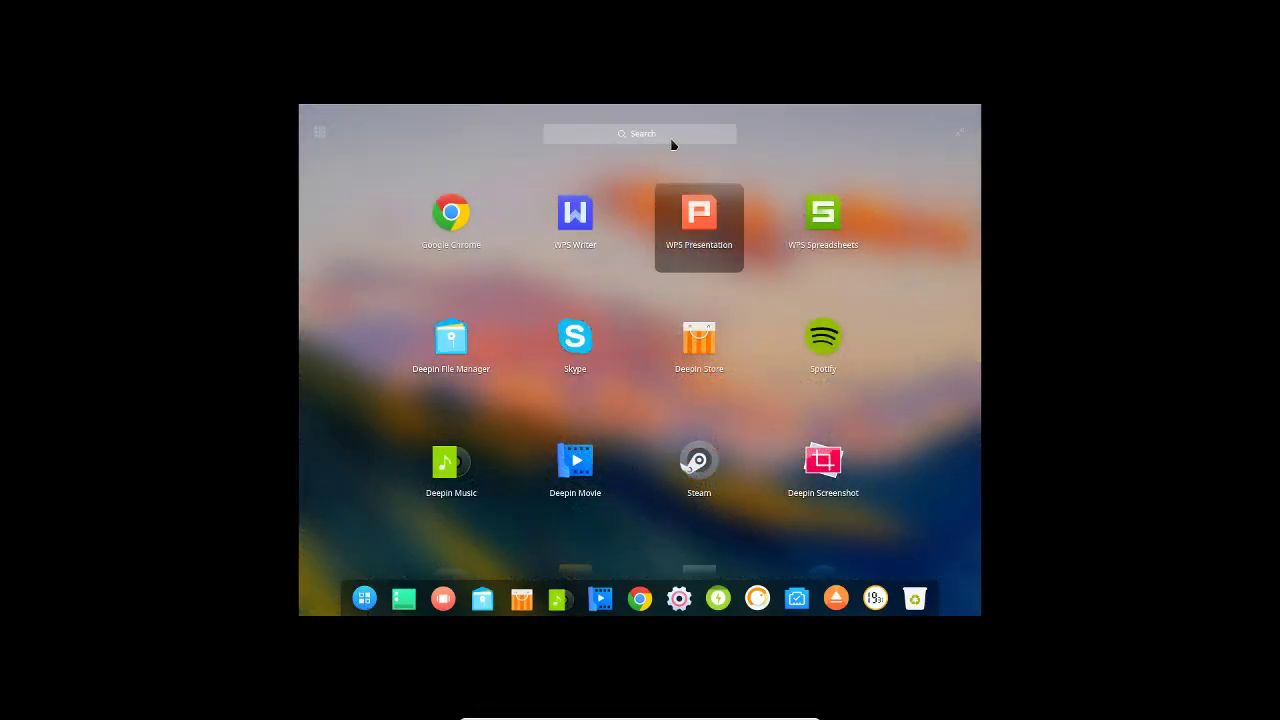
type("termin")
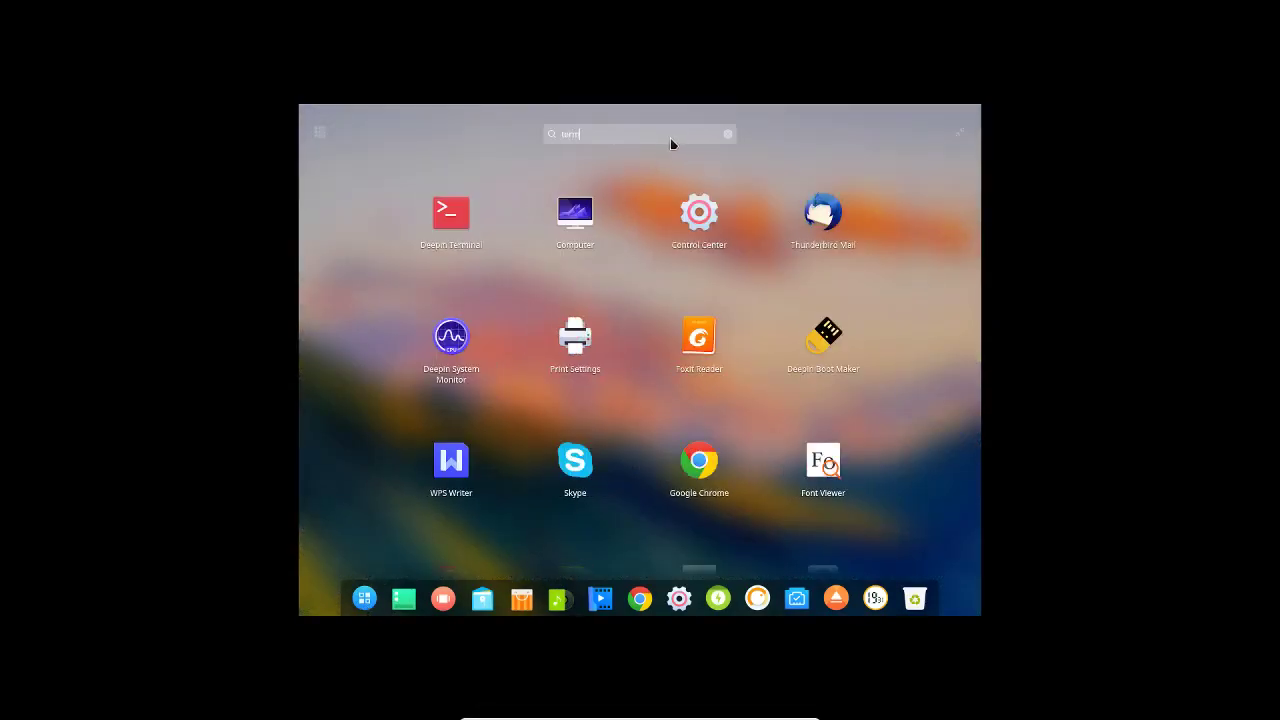
right_click(459, 235)
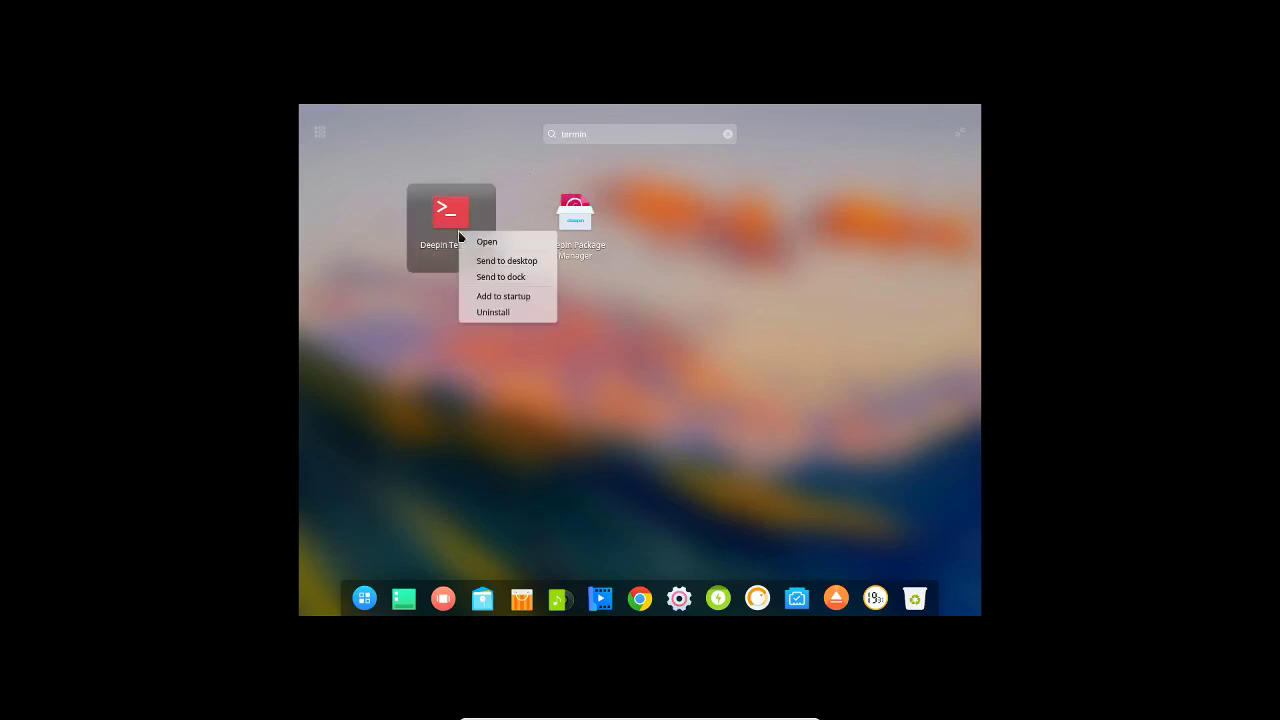
left_click(487, 277)
left_click(671, 457)
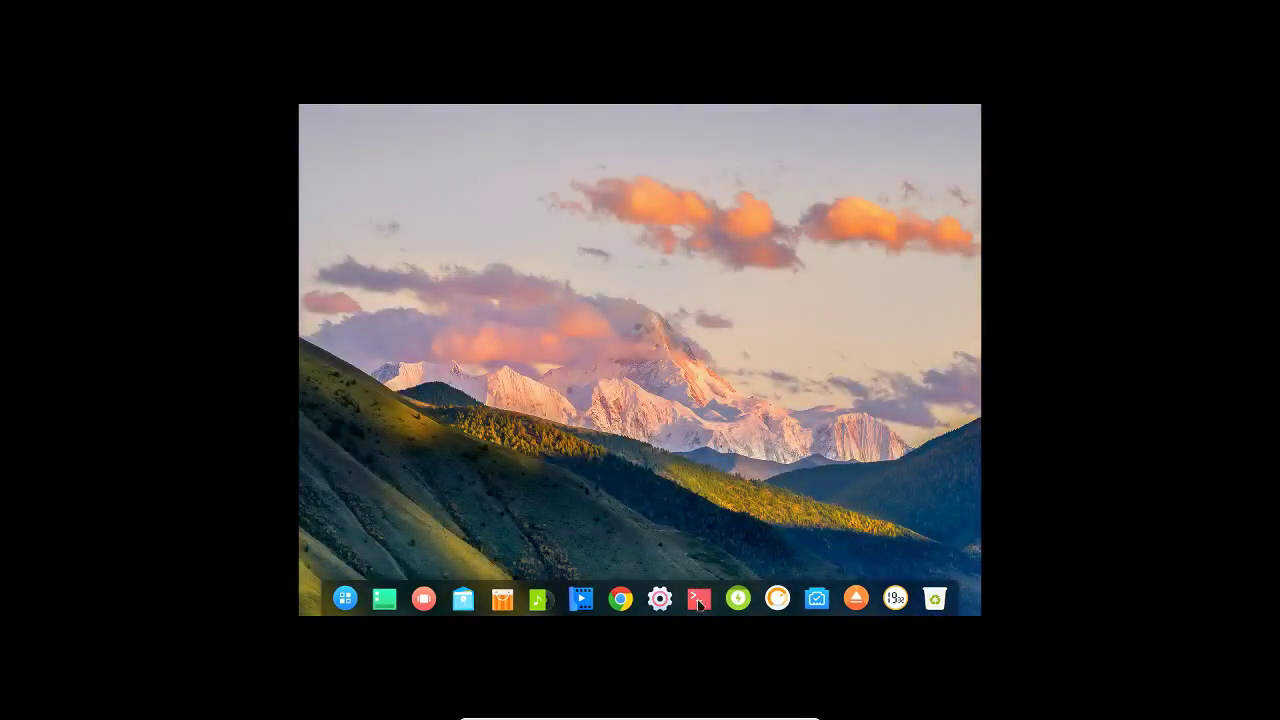
Step: Restart the virtual machine from a terminal with sudo reboot, enter the account password, and boot Deepin 15.5 GNU/Linux
left_click(699, 600)
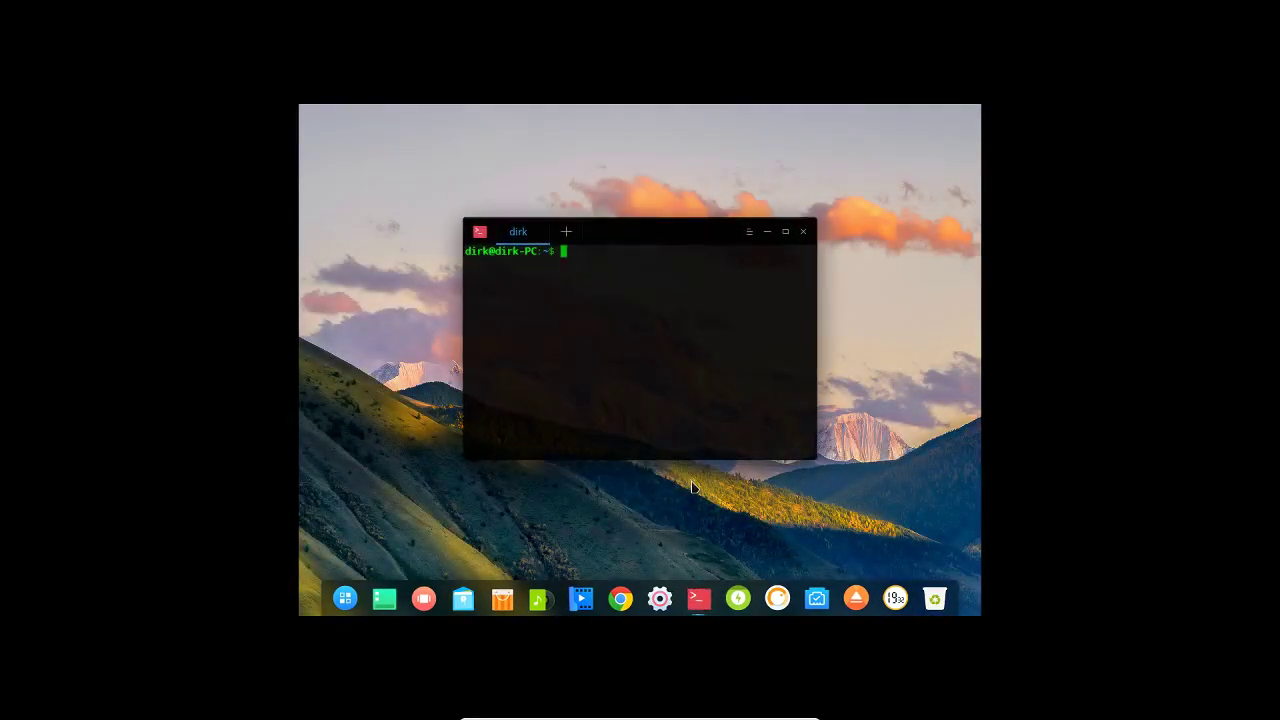
type("sudo reboot")
key("Return")
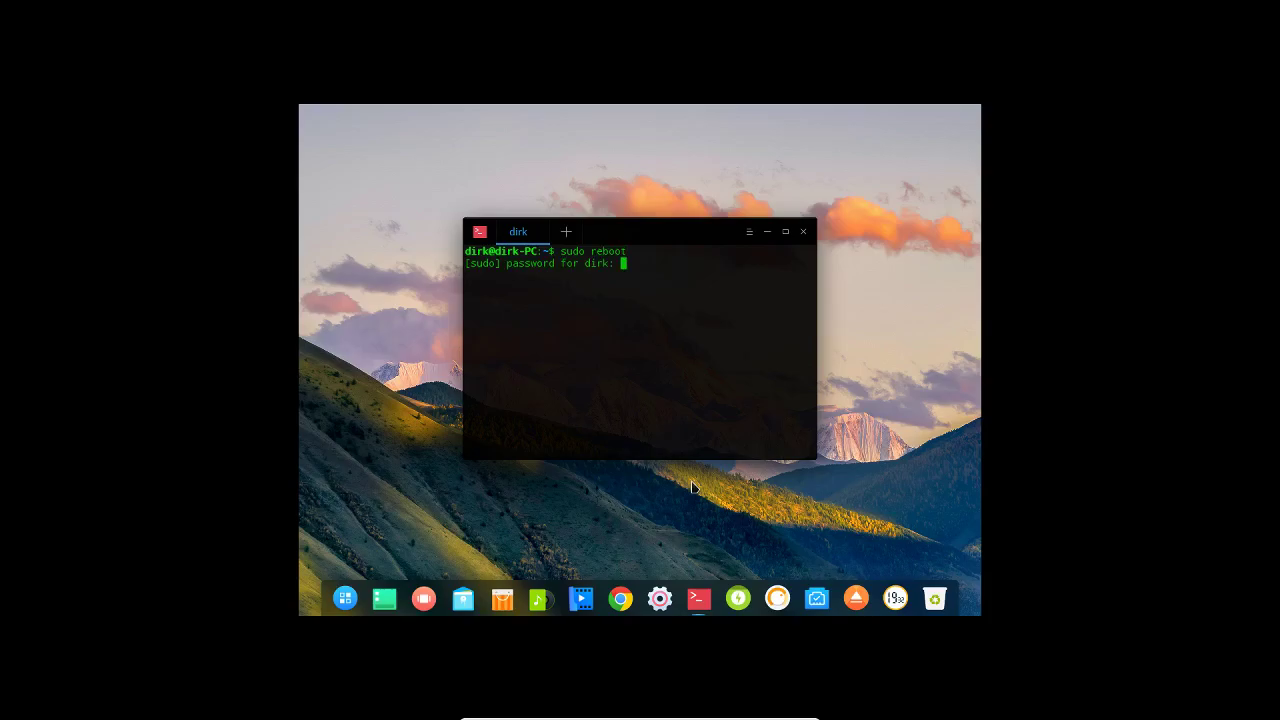
key("Return")
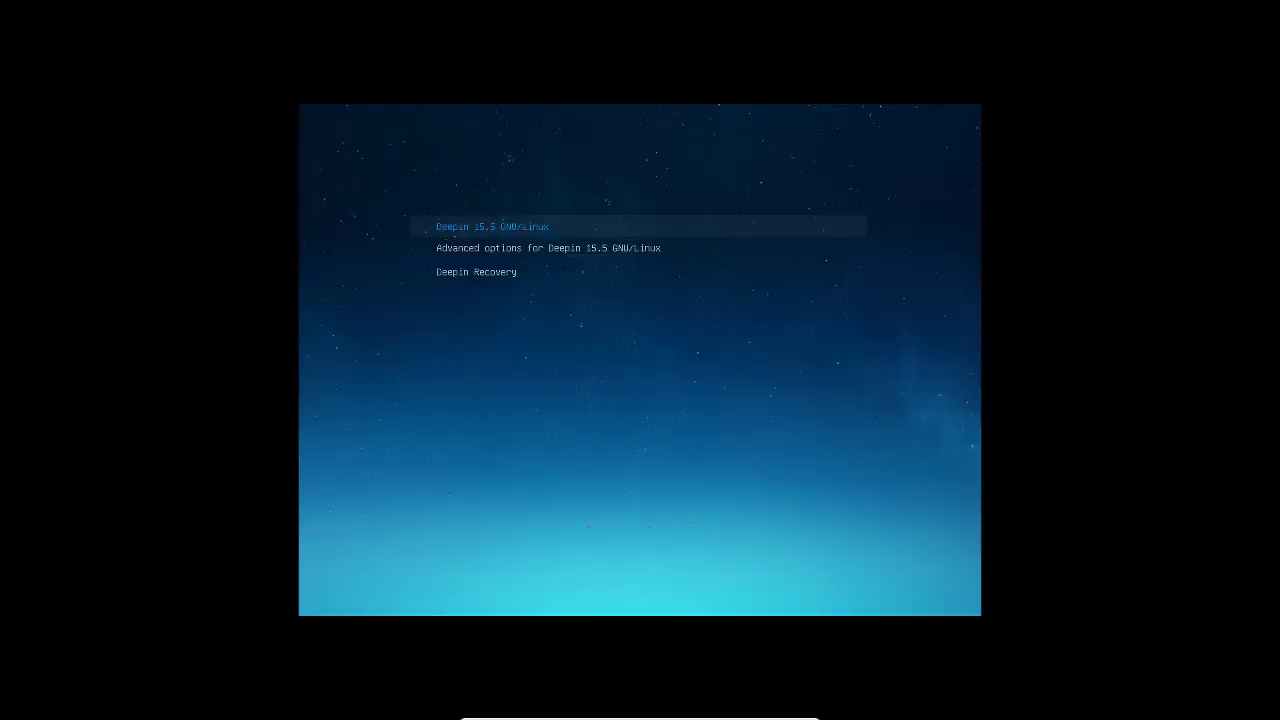
key("Return")
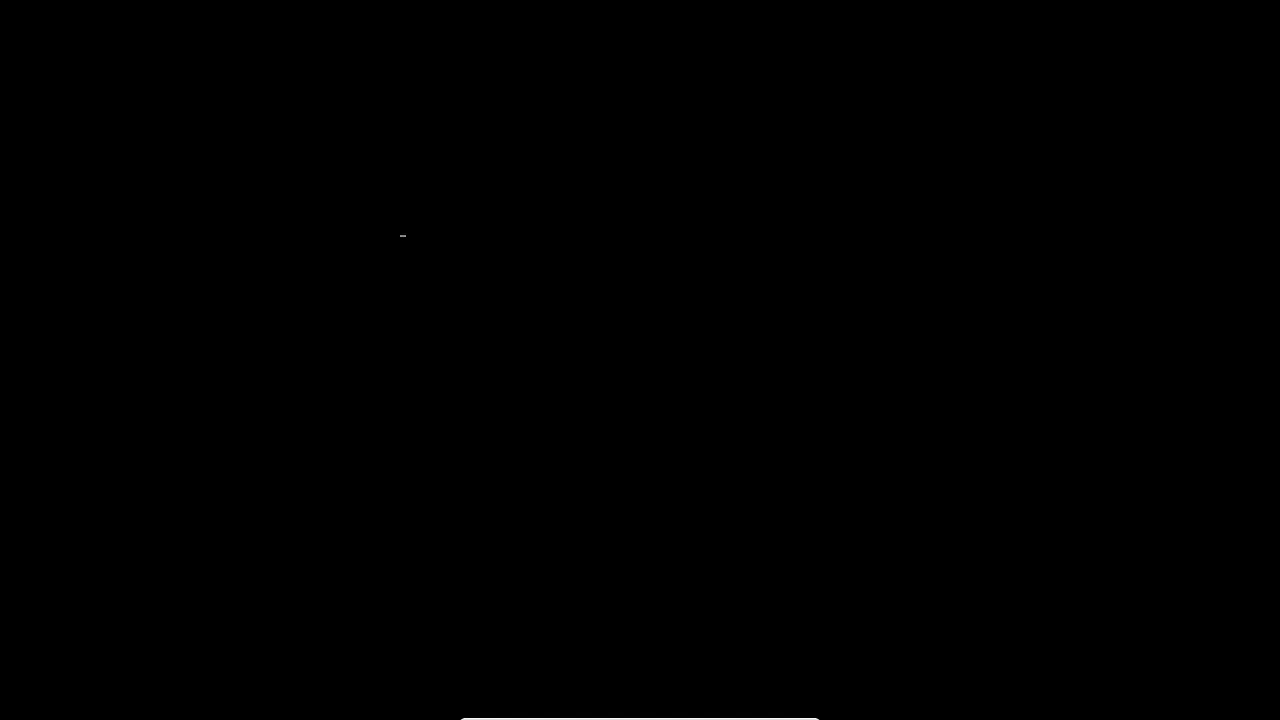
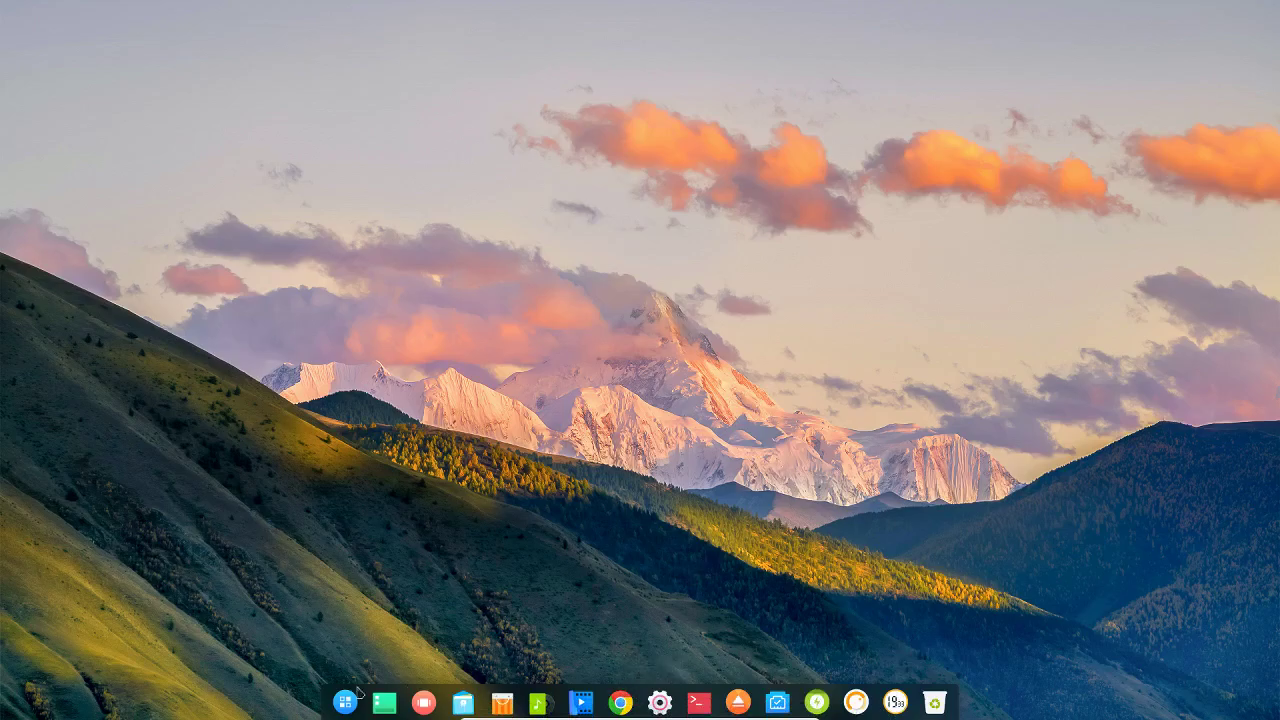
Step: Search the launcher for "shut", open Computer from the results, and show Computers in LAN in the file manager
left_click(345, 702)
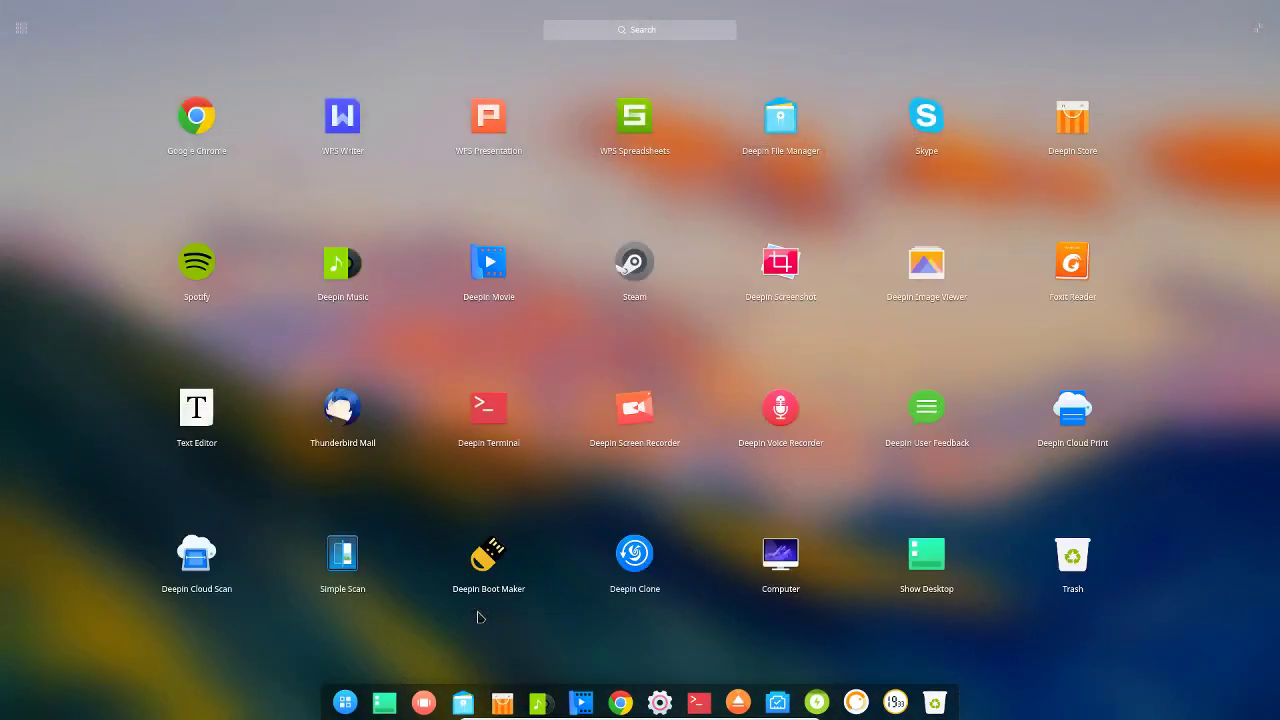
type("shut")
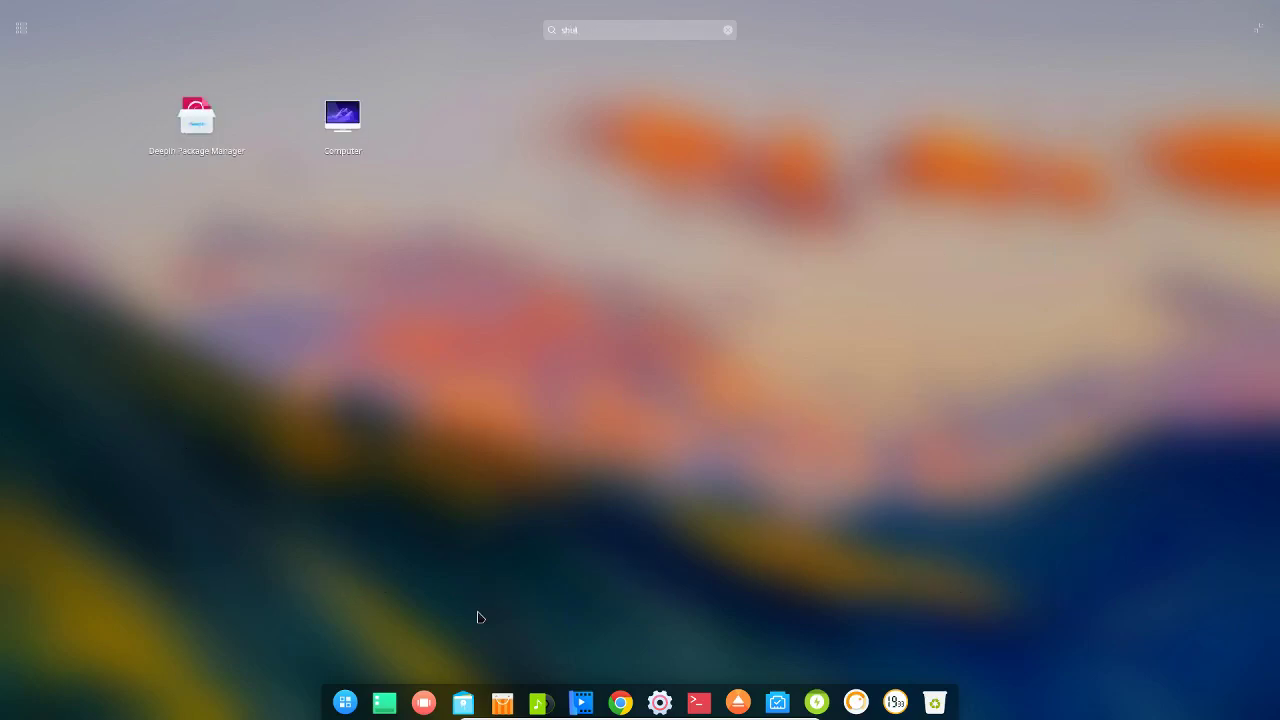
left_click(345, 131)
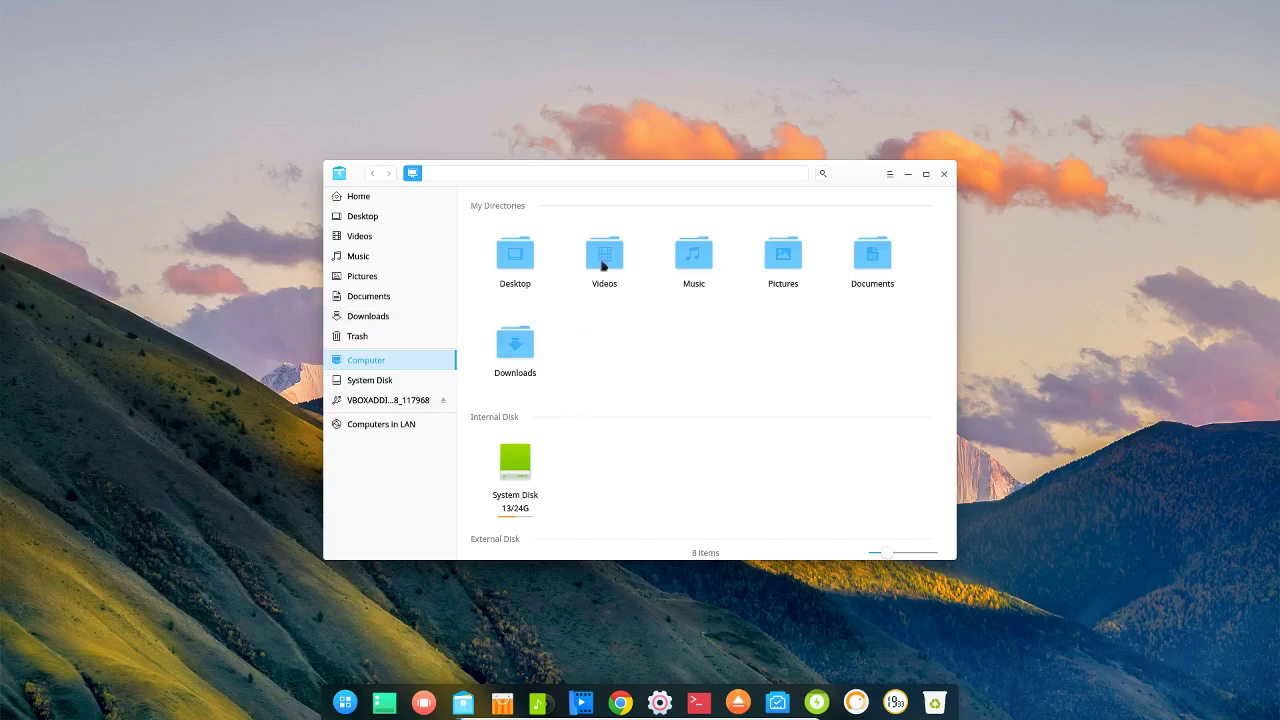
left_click(375, 428)
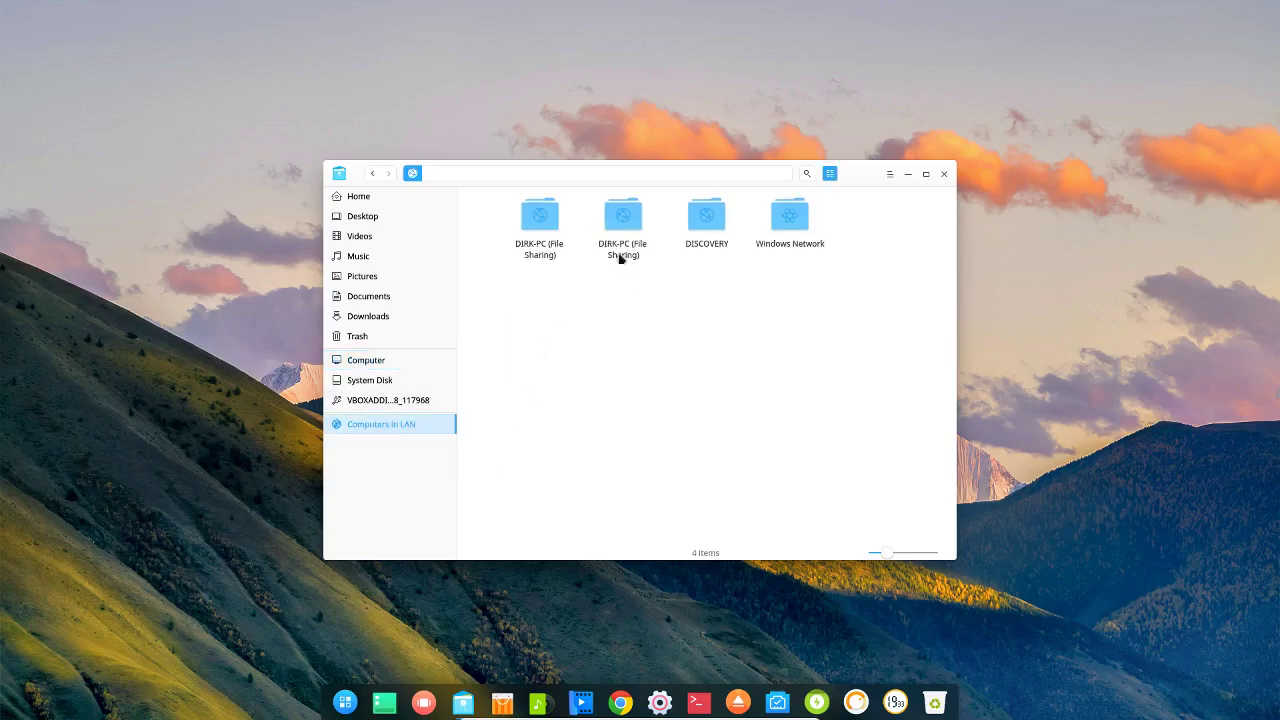
Step: Try to connect to the DISCOVERY computer as a registered user, entering the account password with Remember password enabled
left_click(707, 222)
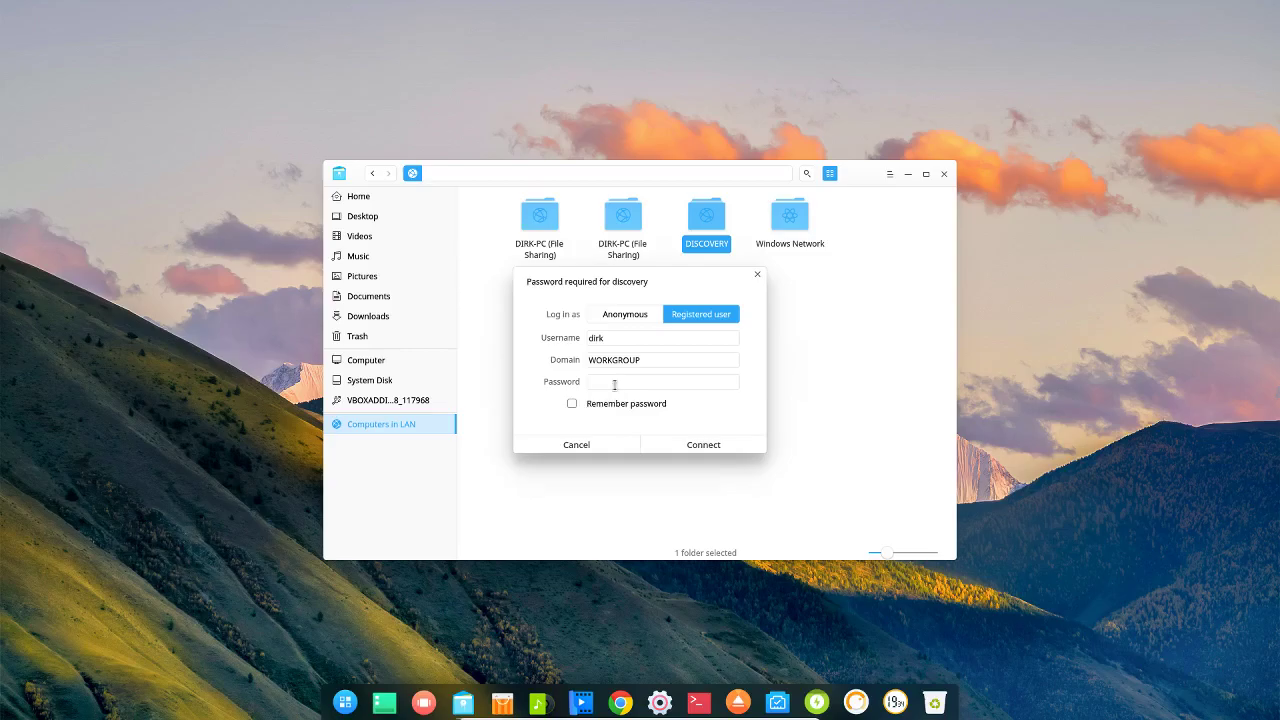
left_click(572, 404)
left_click(612, 381)
left_click(705, 446)
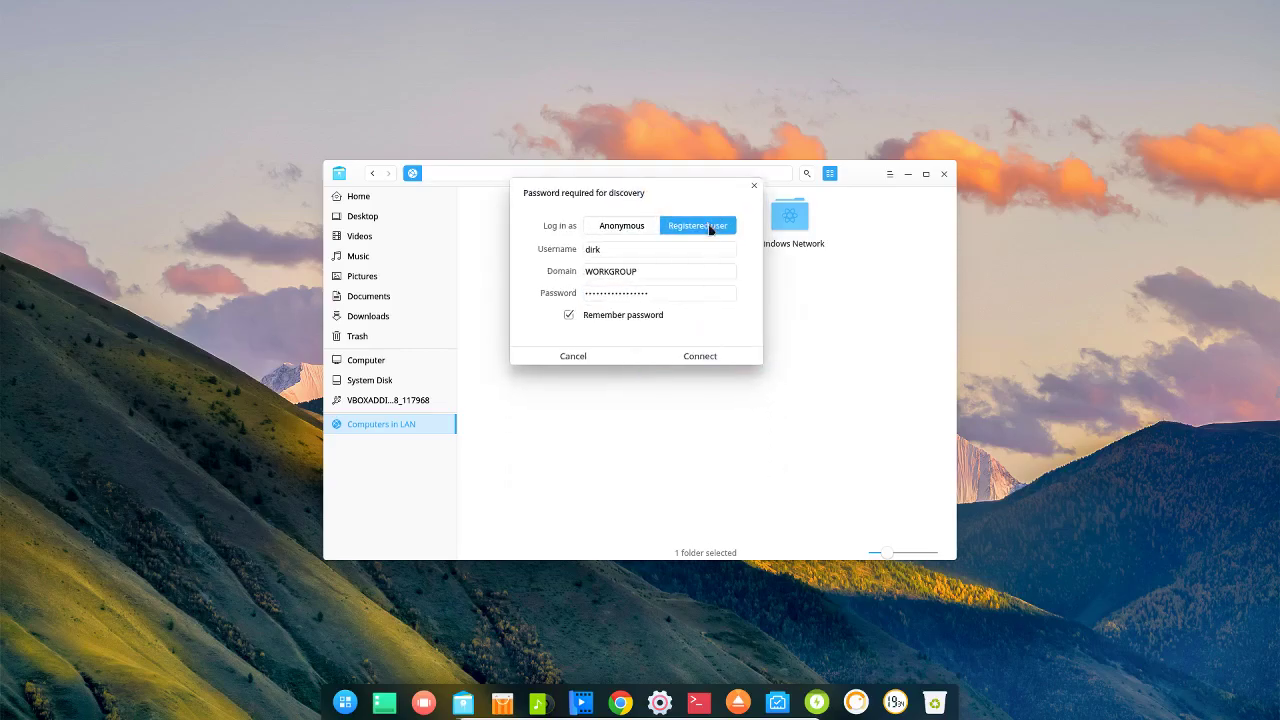
left_click(714, 358)
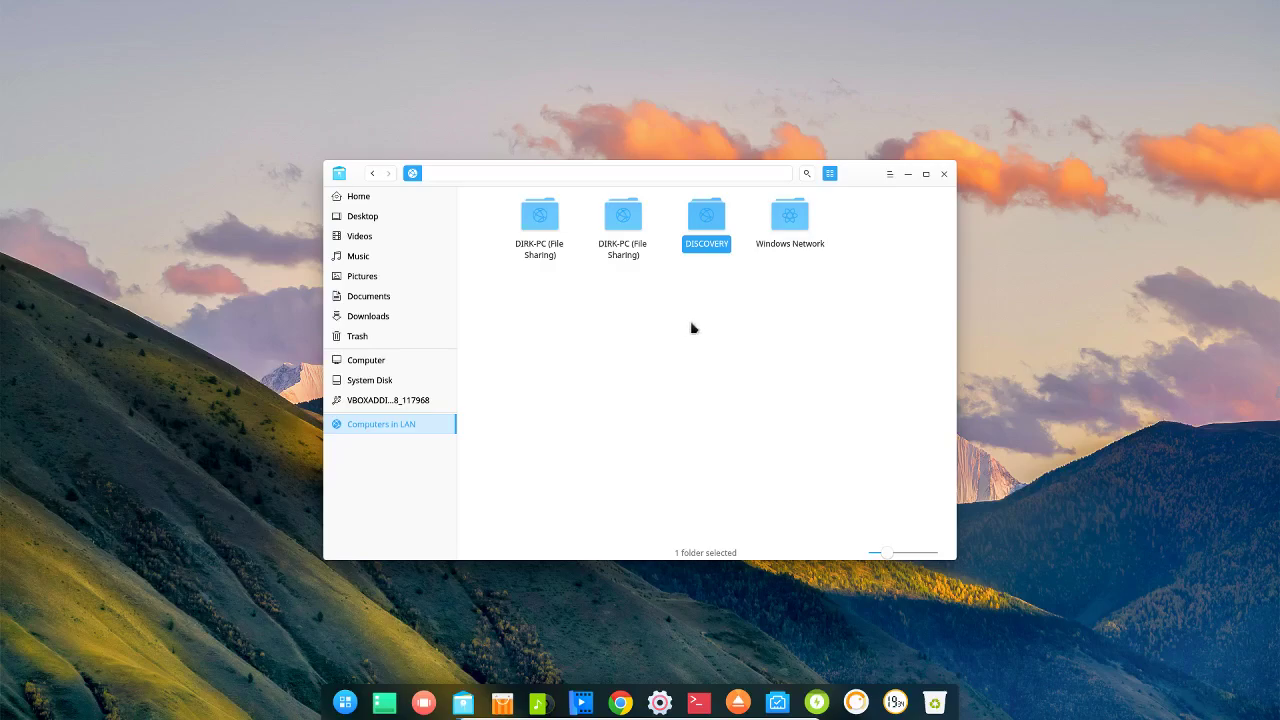
Step: Eject the VirtualBox Guest Additions disc and go back to Computers in LAN
left_click(420, 401)
left_click(443, 401)
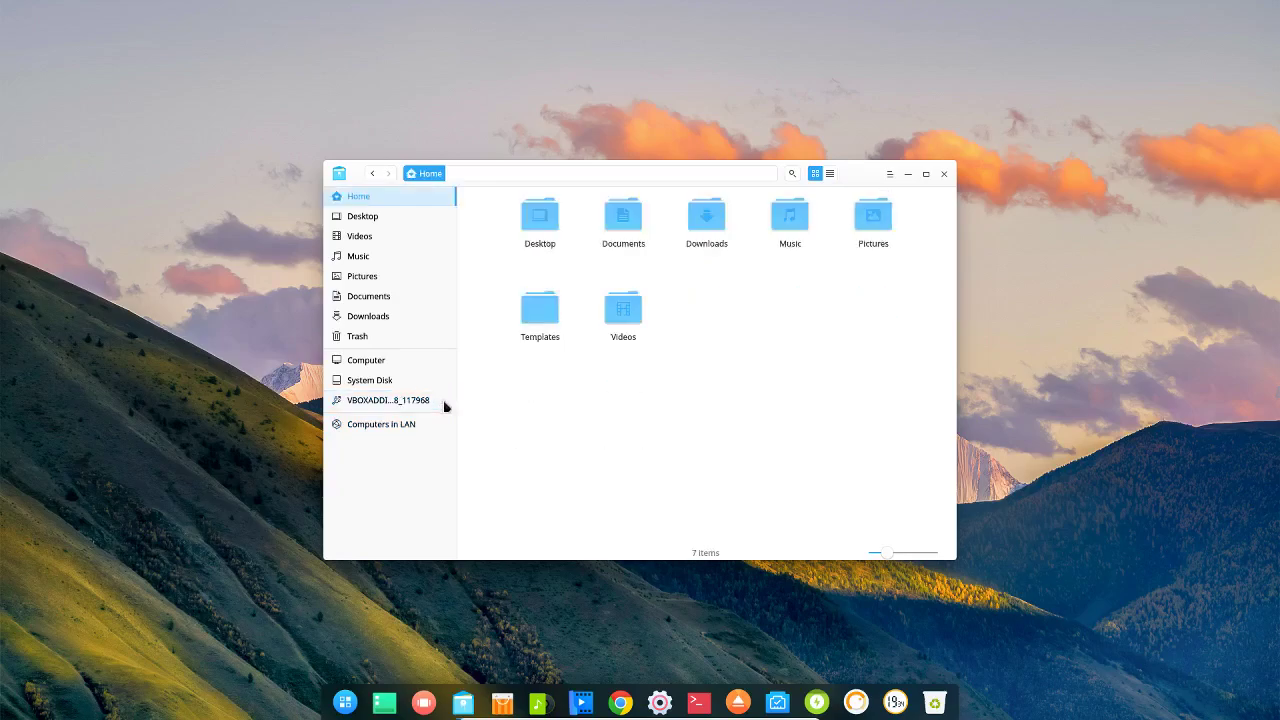
left_click(391, 425)
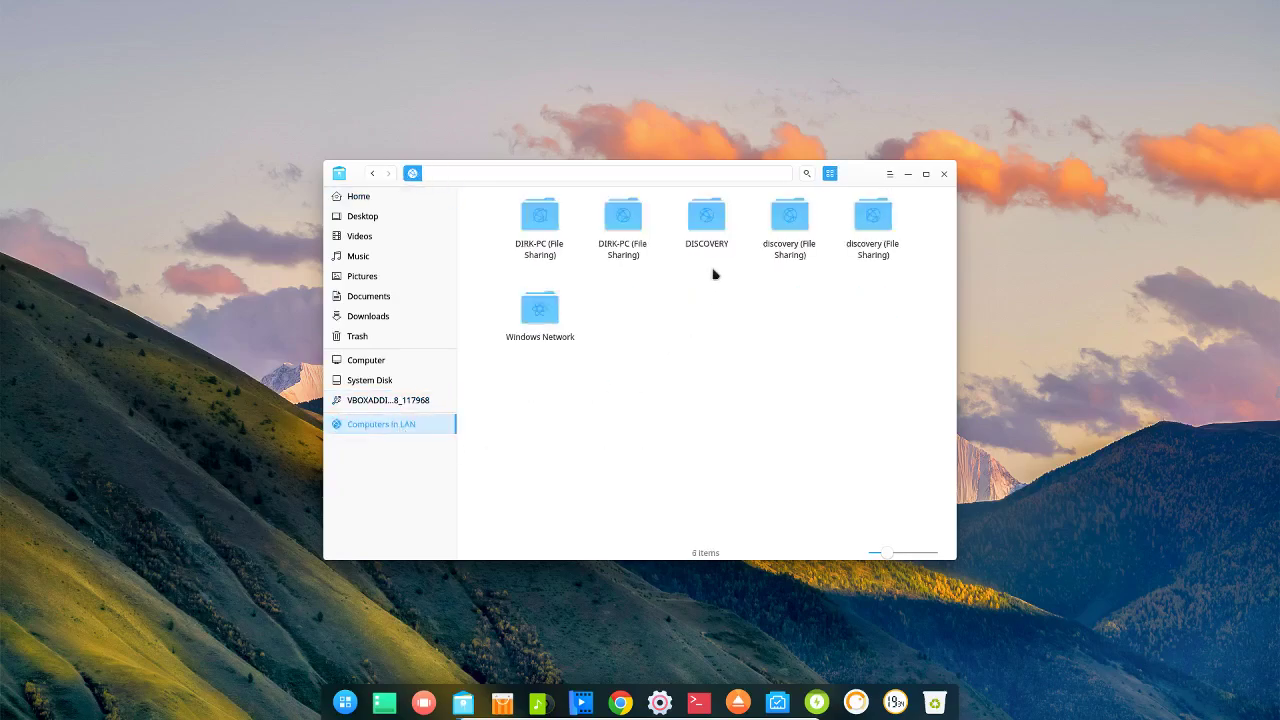
Step: Connect to the first discovery (File Sharing) entry with the account password, enabling Remember password, and open its shared folders
double_click(800, 222)
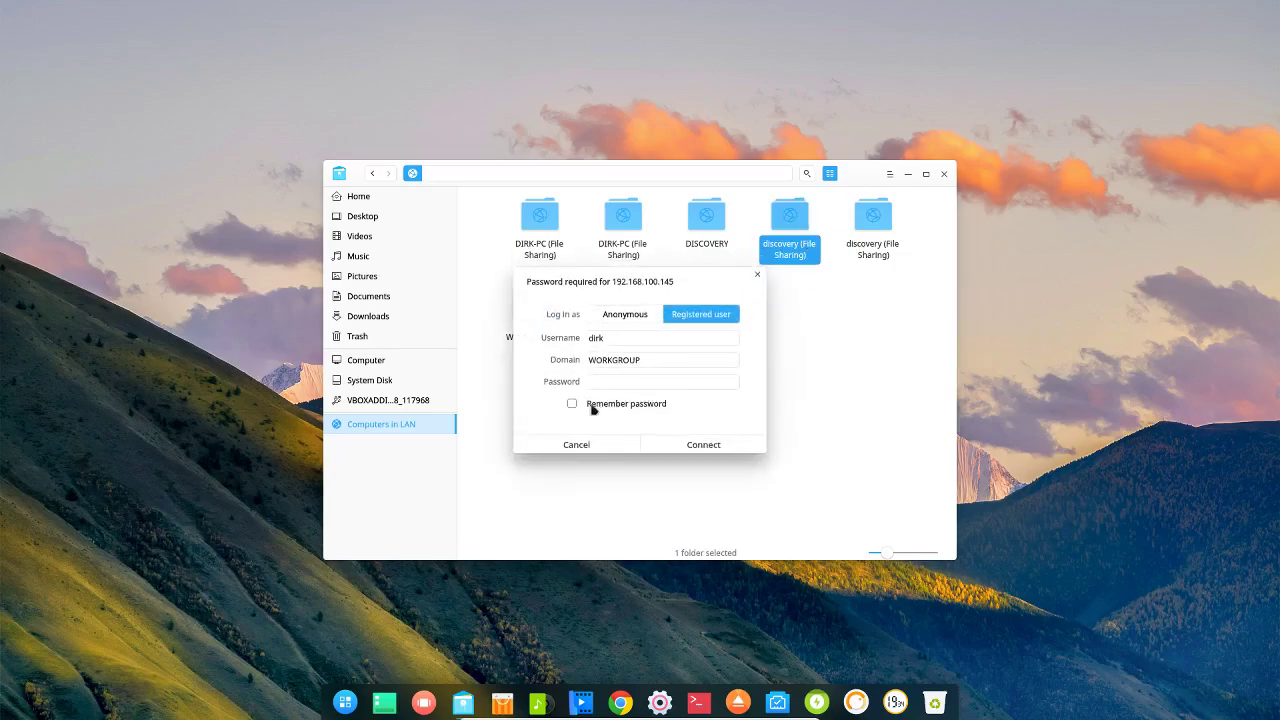
left_click(572, 403)
left_click(613, 384)
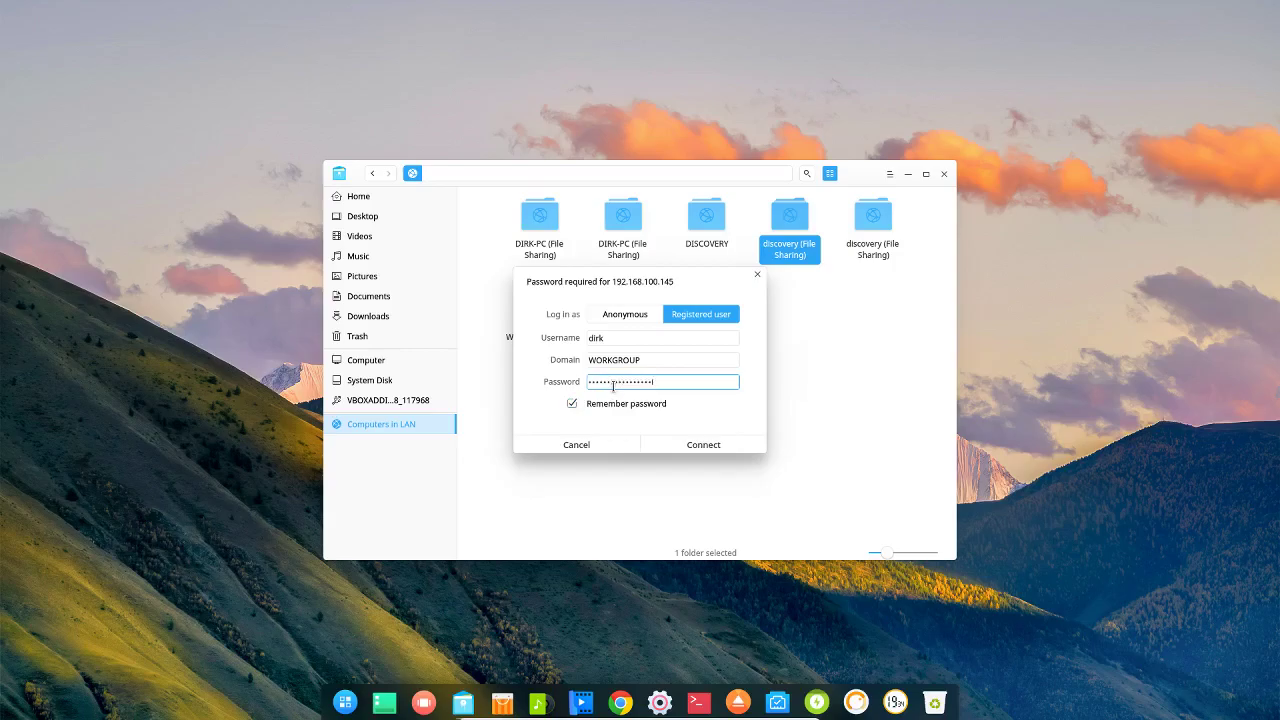
key("Return")
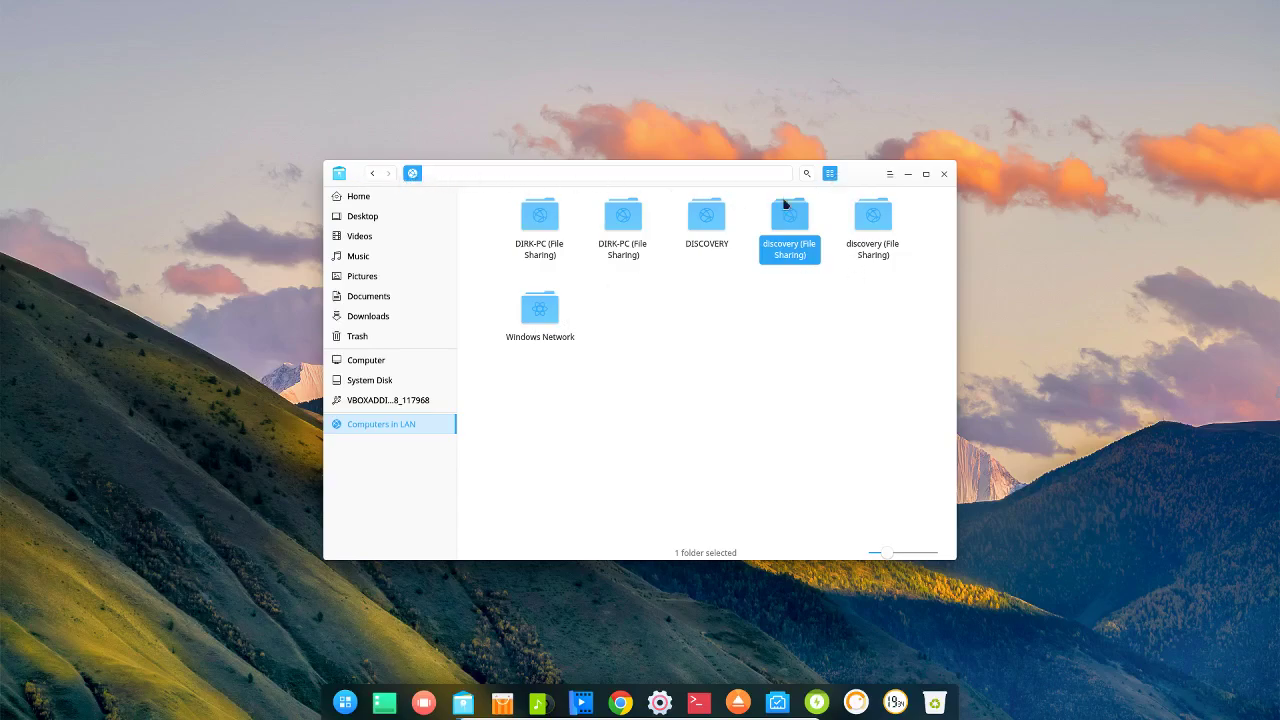
left_click_drag(856, 183, 885, 198)
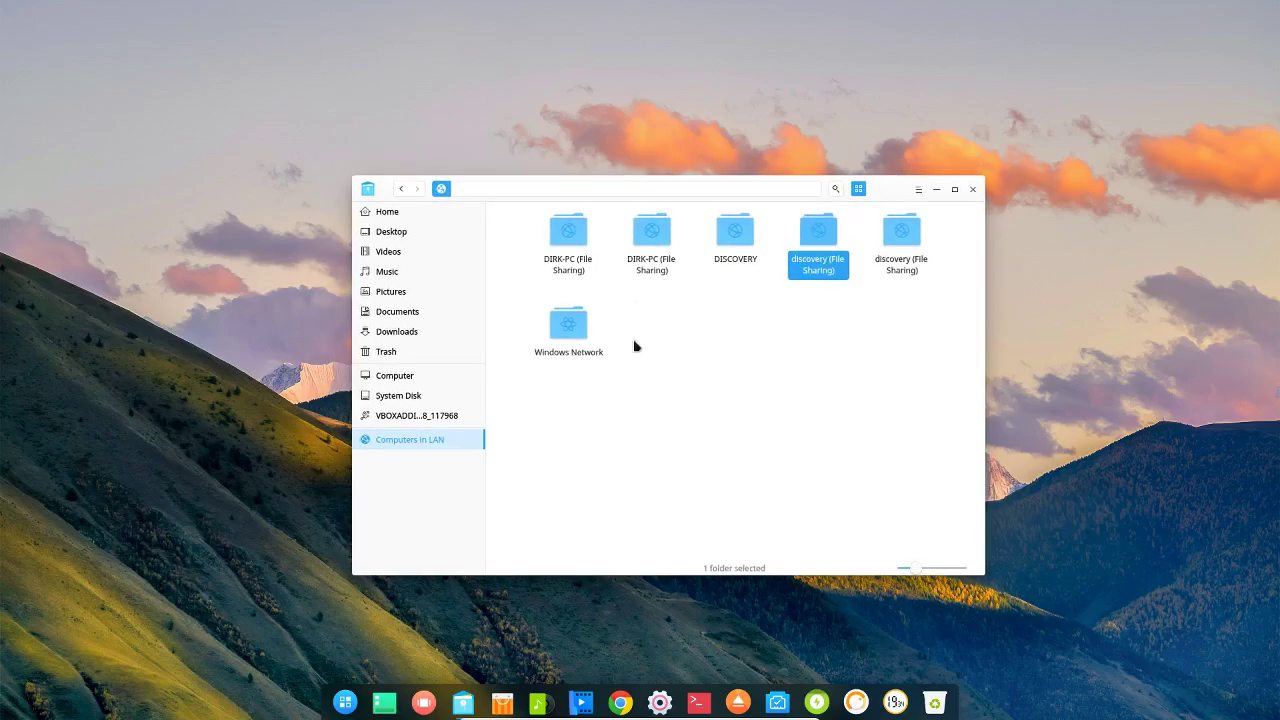
left_click(902, 250)
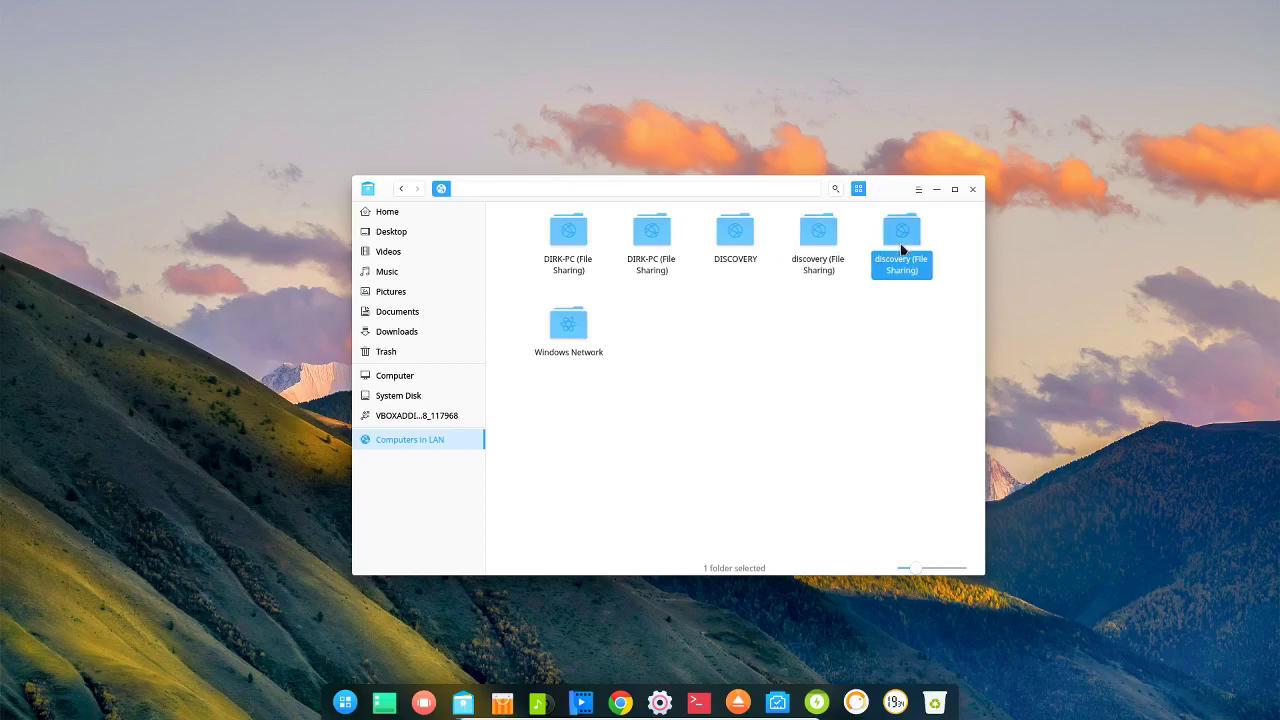
double_click(822, 248)
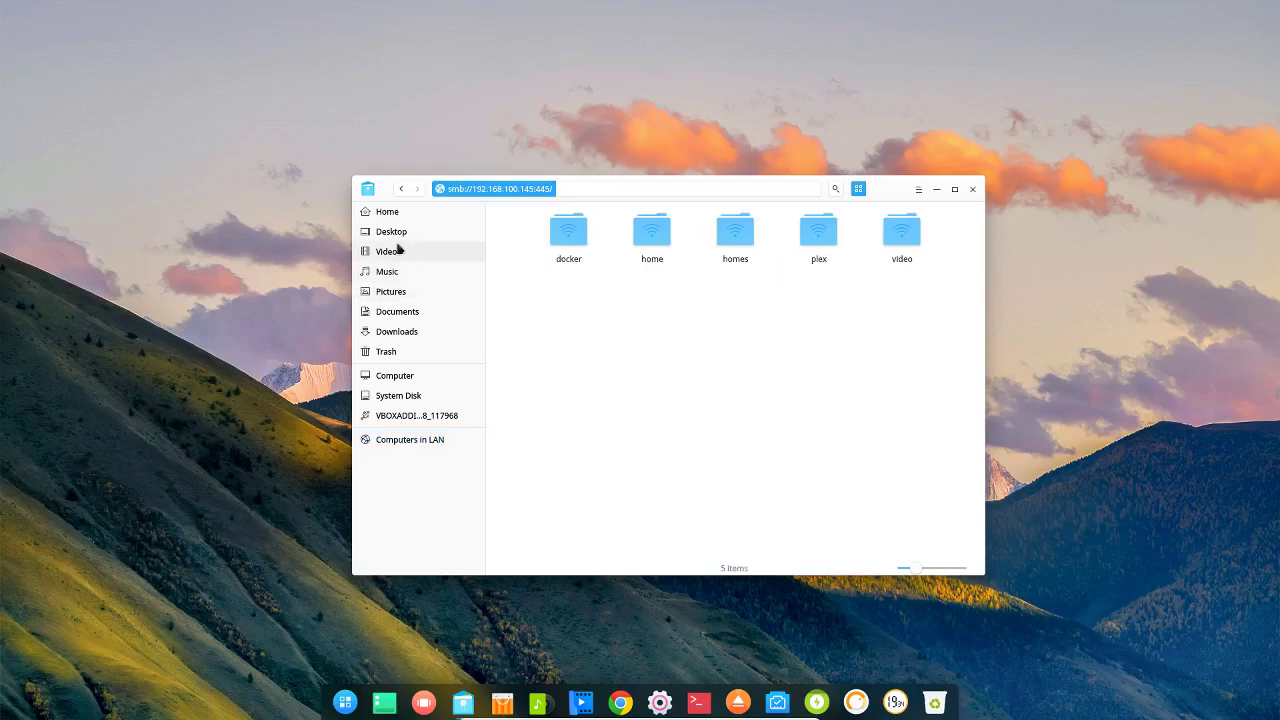
Step: Show the Downloads folder, open the file manager's settings, and look through the Basic and Advanced options
left_click(395, 330)
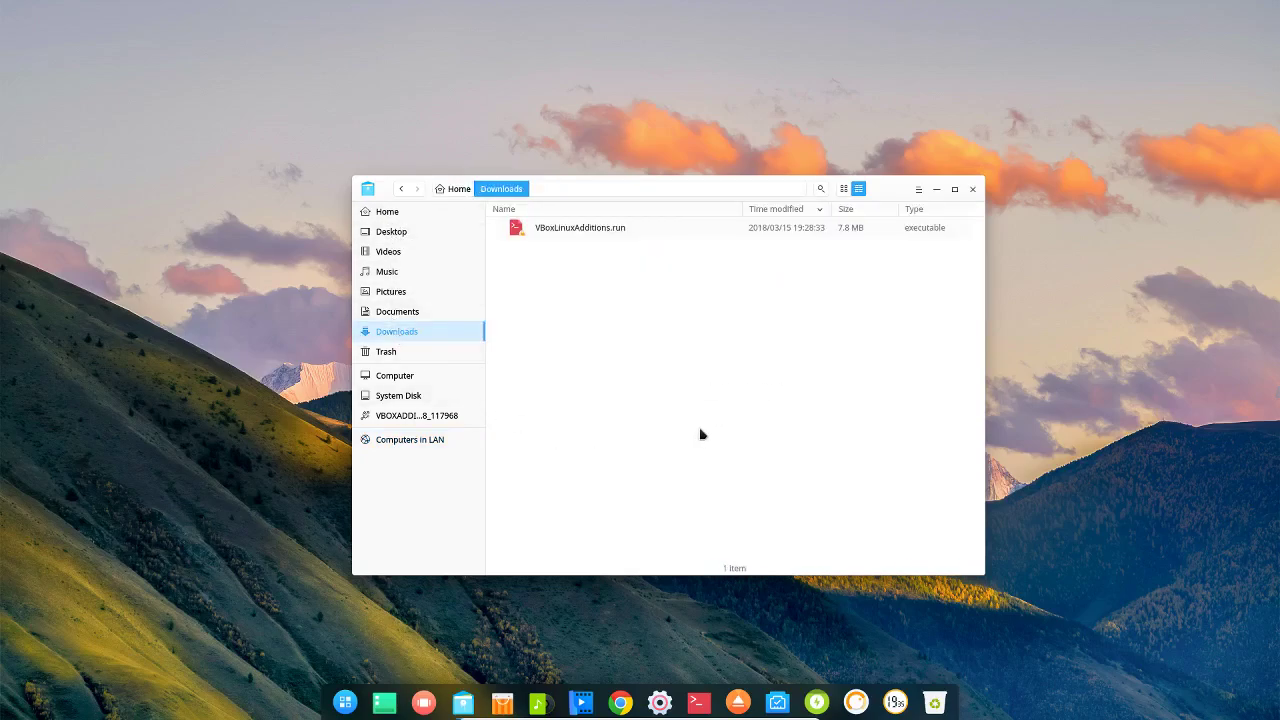
left_click(918, 189)
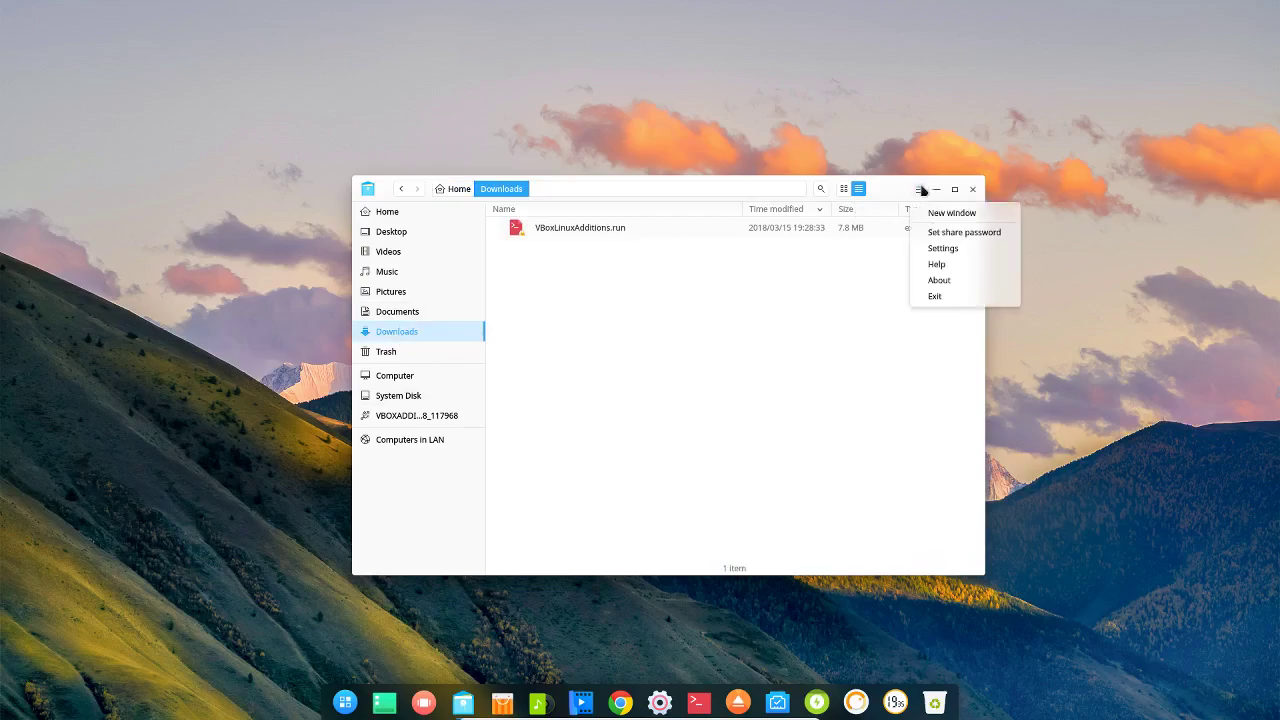
left_click(941, 249)
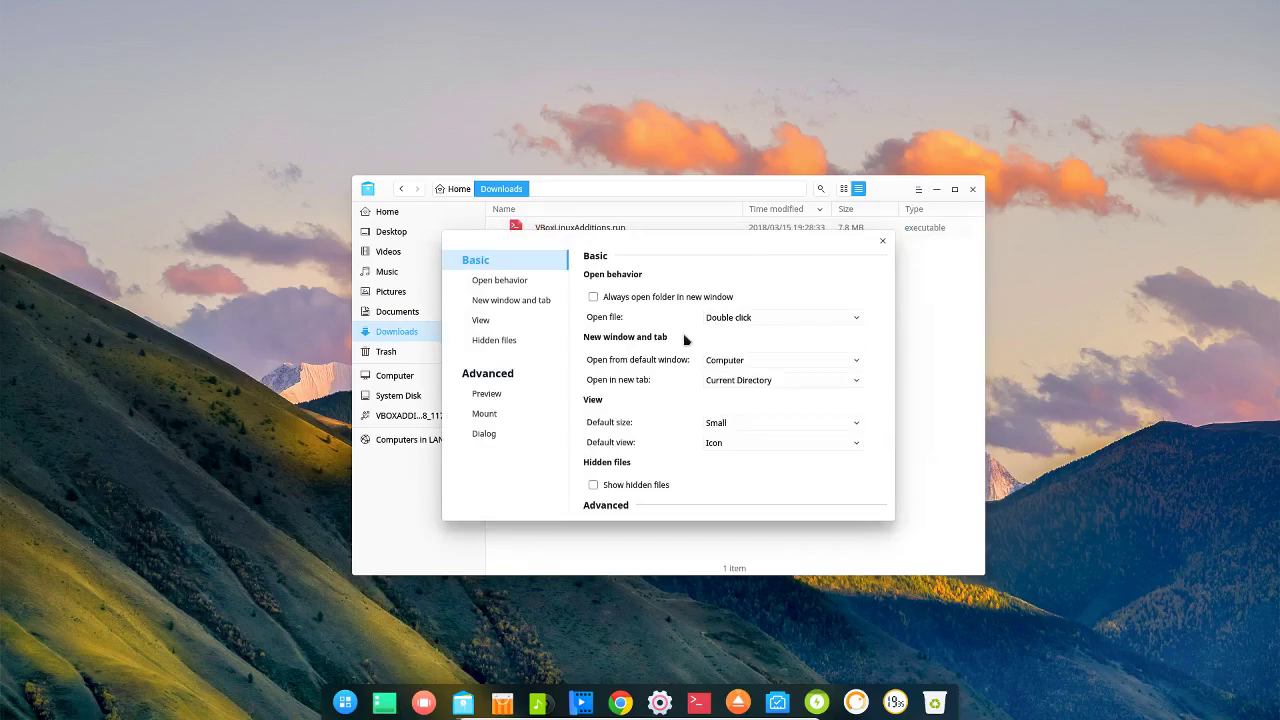
scroll(664, 390, "down", 1)
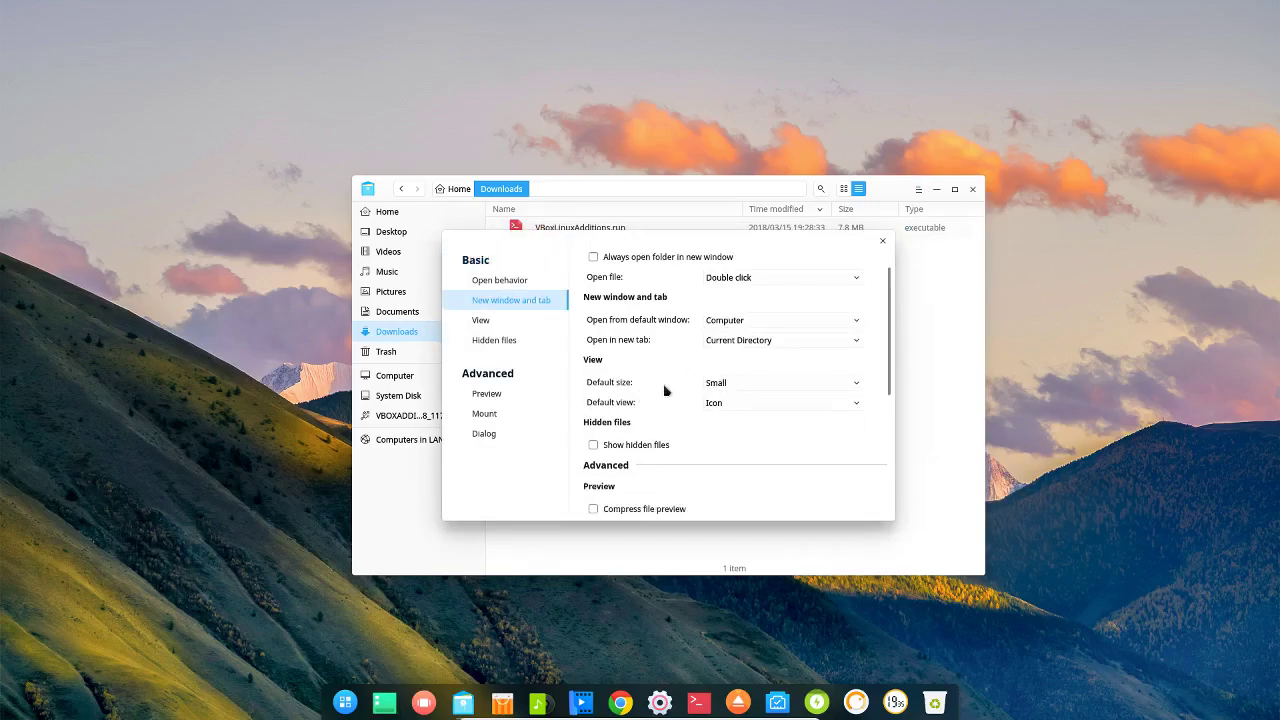
scroll(664, 390, "down", 6)
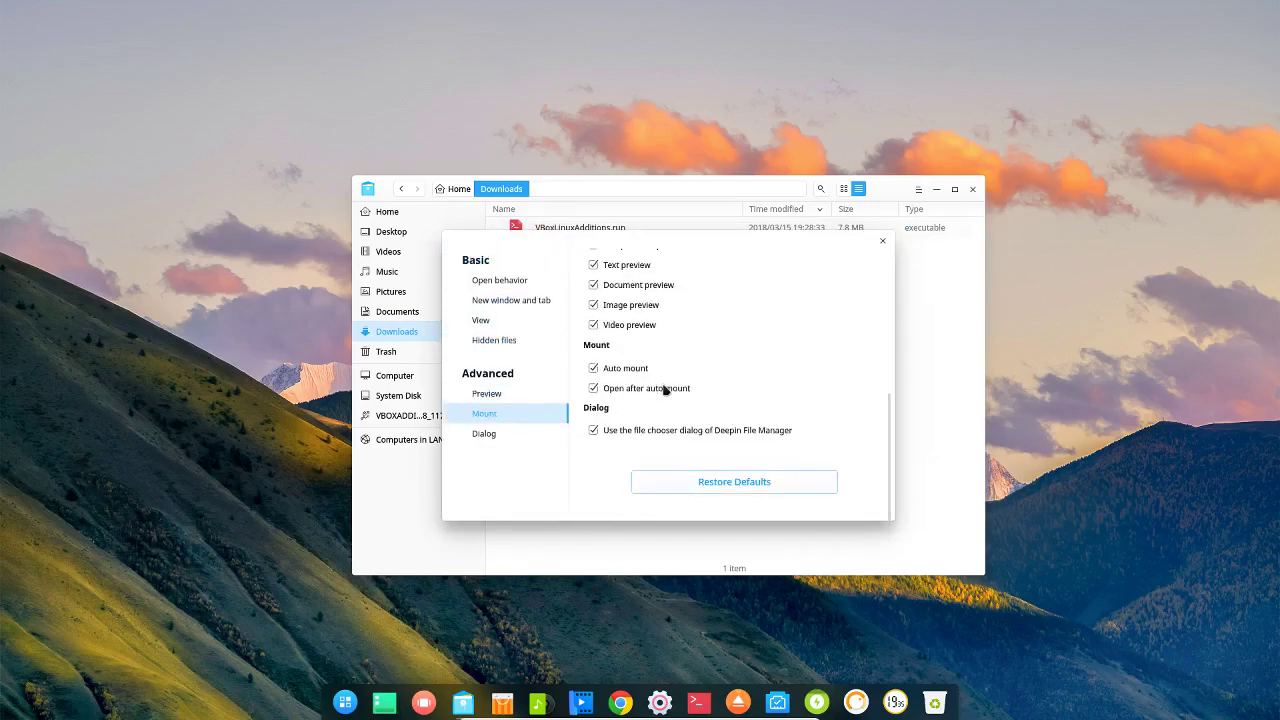
scroll(600, 391, "up", 2)
Step: Review the View, Hidden files, Preview, Mount and Dialog settings of the file manager and close the settings window
left_click(481, 322)
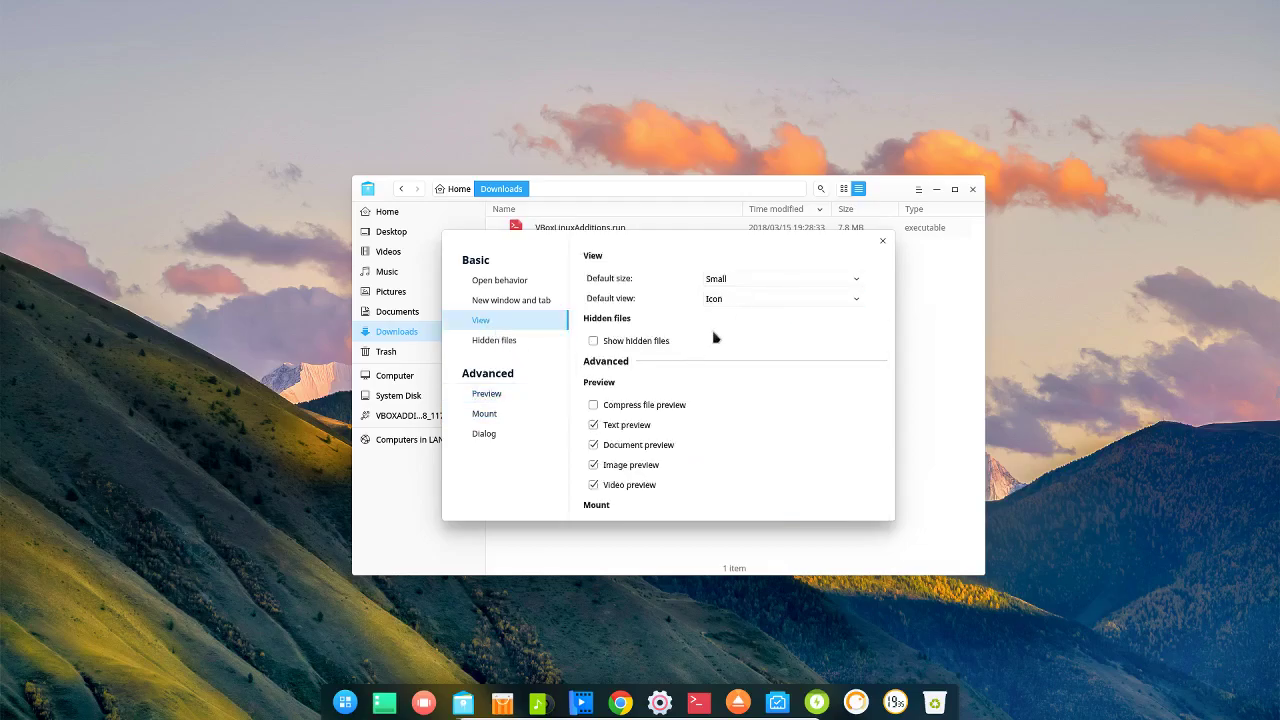
scroll(700, 374, "down", 1)
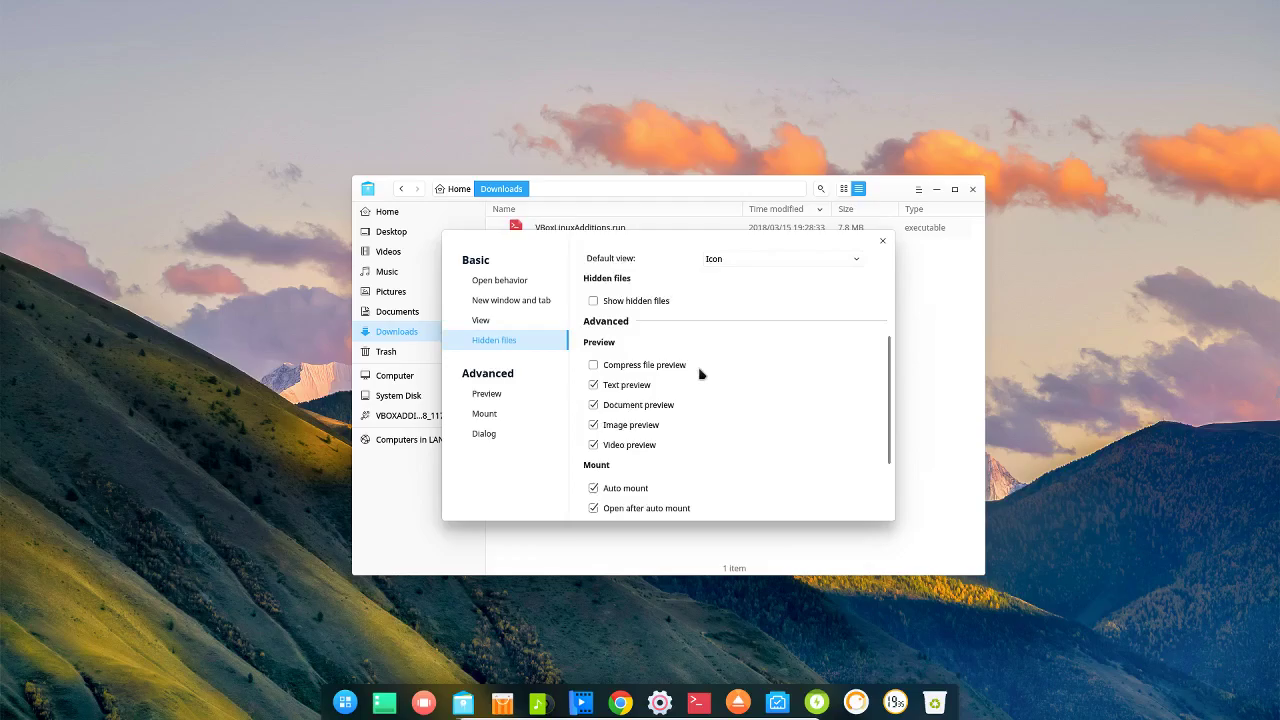
scroll(700, 374, "down", 2)
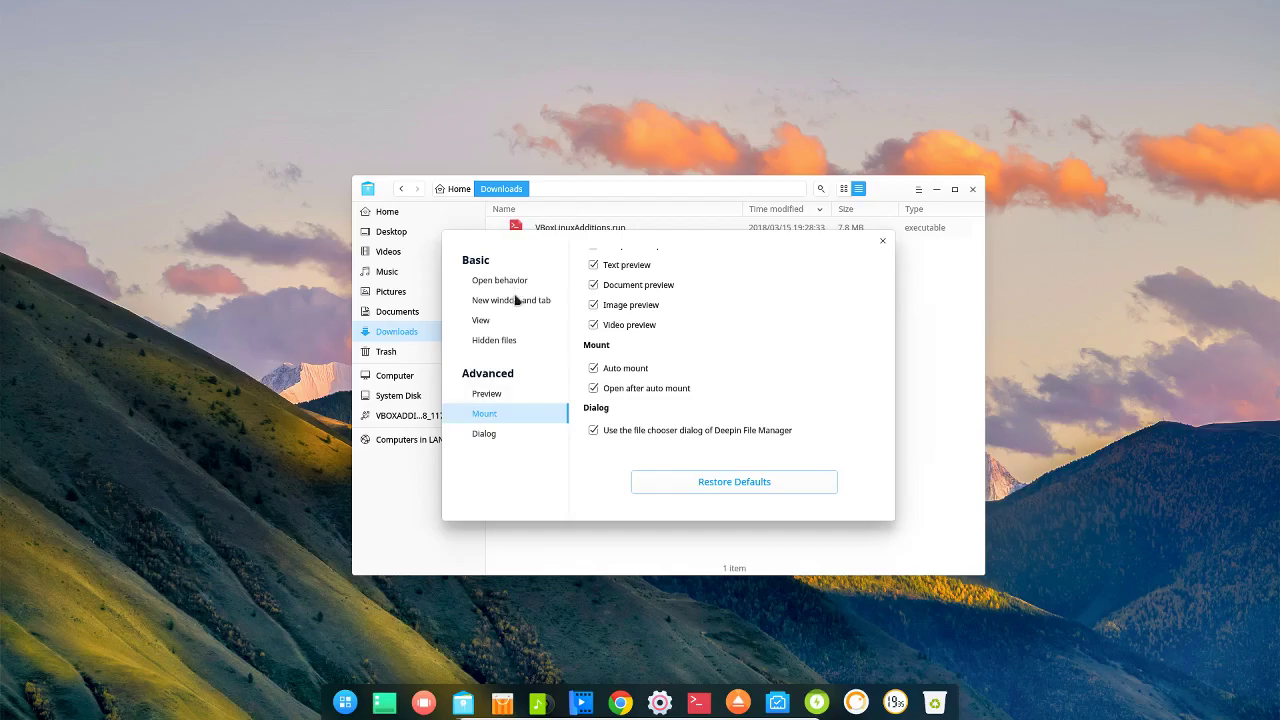
left_click(502, 396)
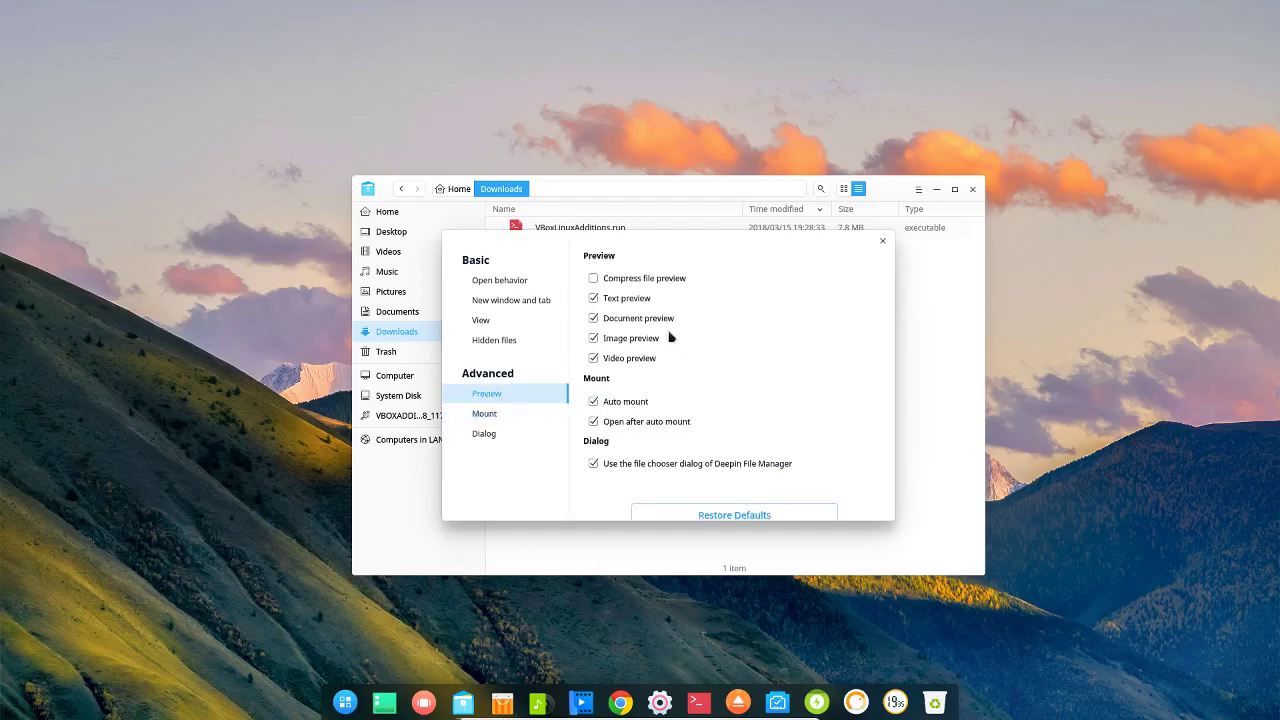
scroll(680, 385, "down", 1)
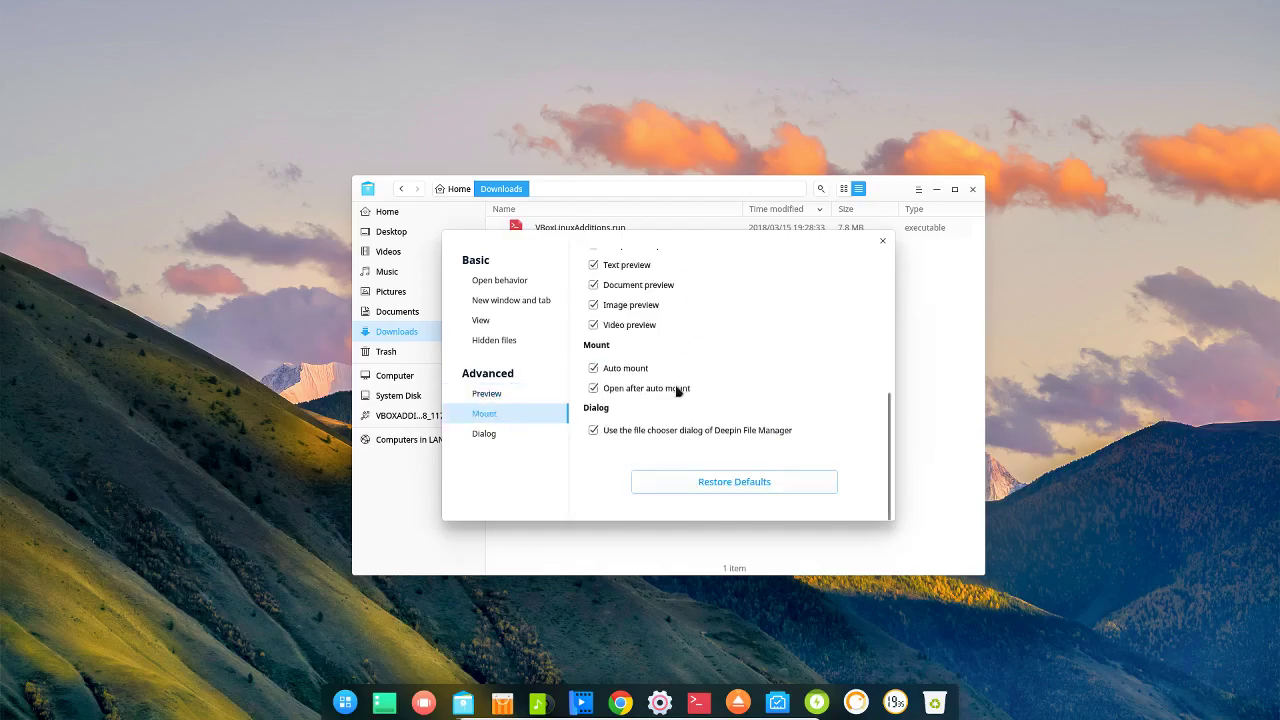
left_click(496, 396)
scroll(751, 377, "down", 1)
left_click(882, 241)
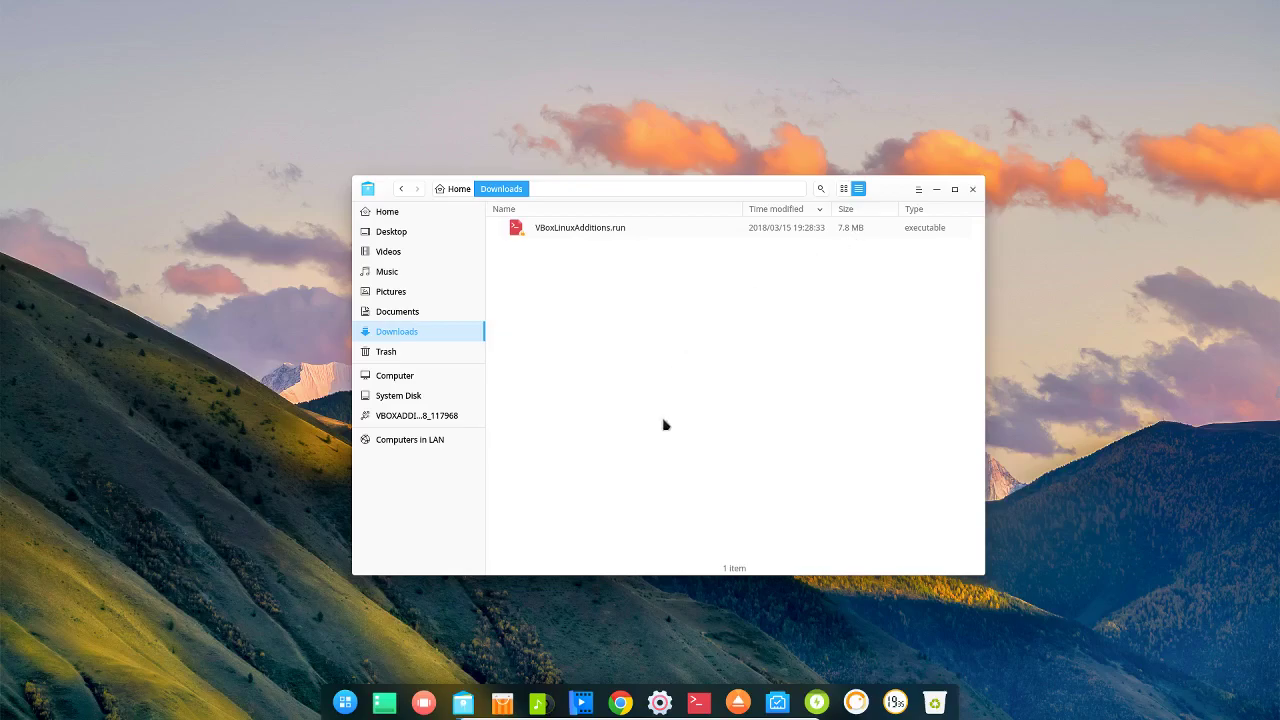
Step: Show the Computer location and open the file manager's About information
left_click(397, 378)
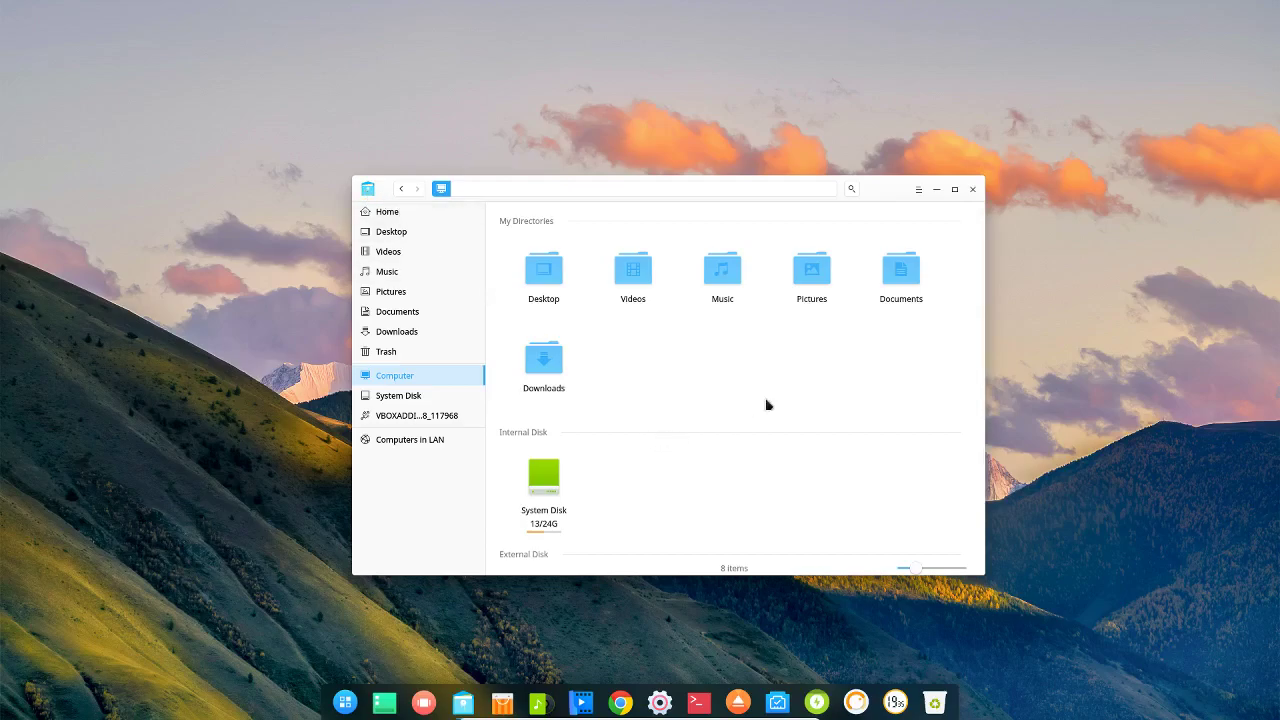
left_click(919, 190)
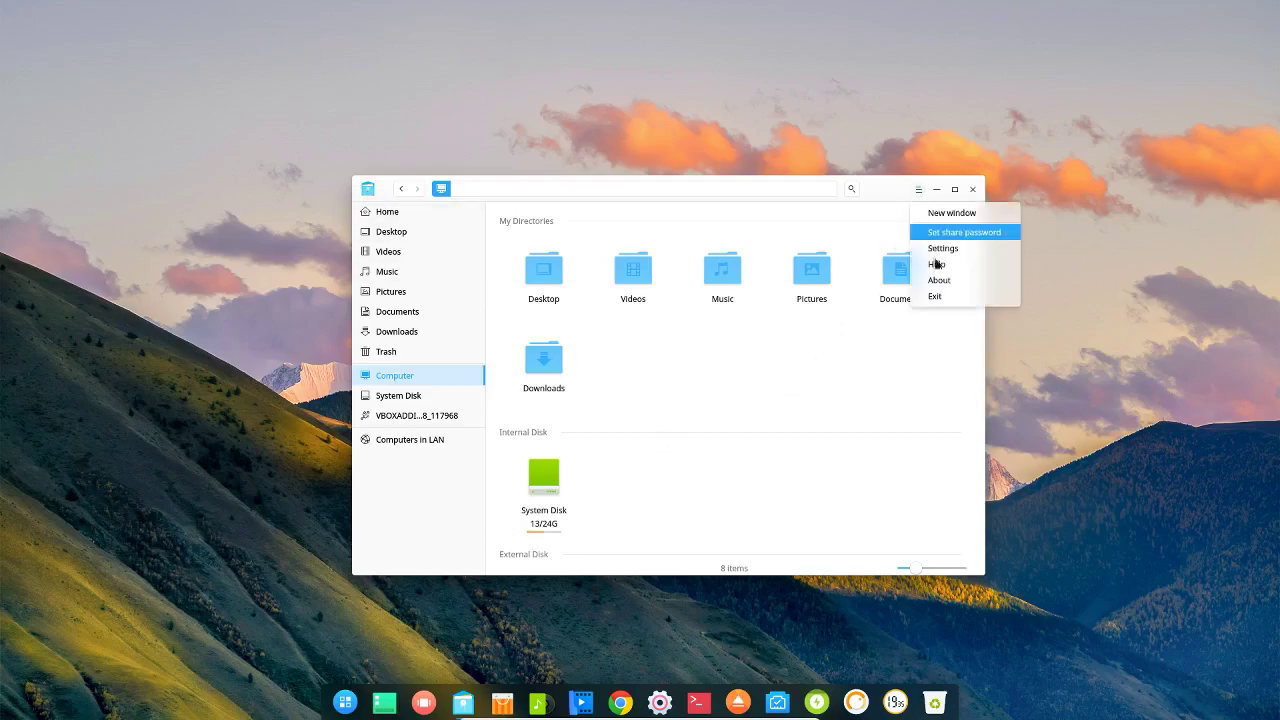
left_click(940, 280)
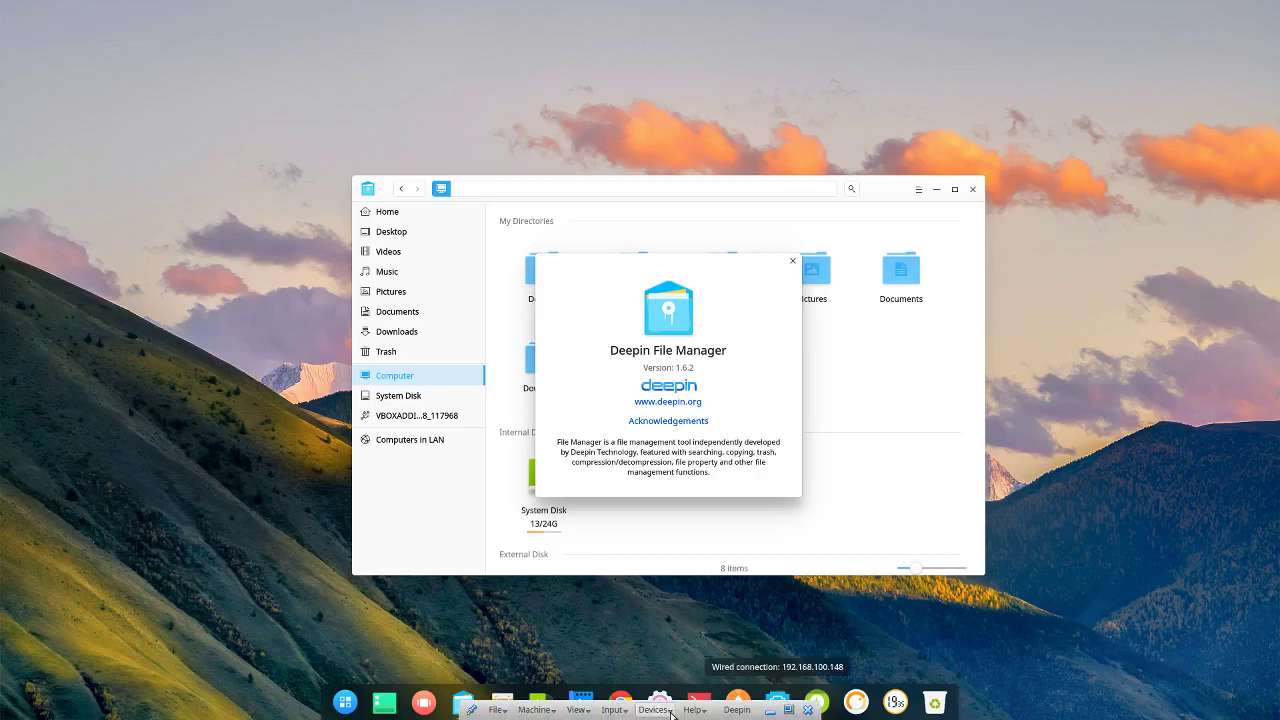
Step: Remove the VBoxGuestAdditions_5.1.28.iso disk from the virtual optical drive and close the file manager's About window
left_click(665, 711)
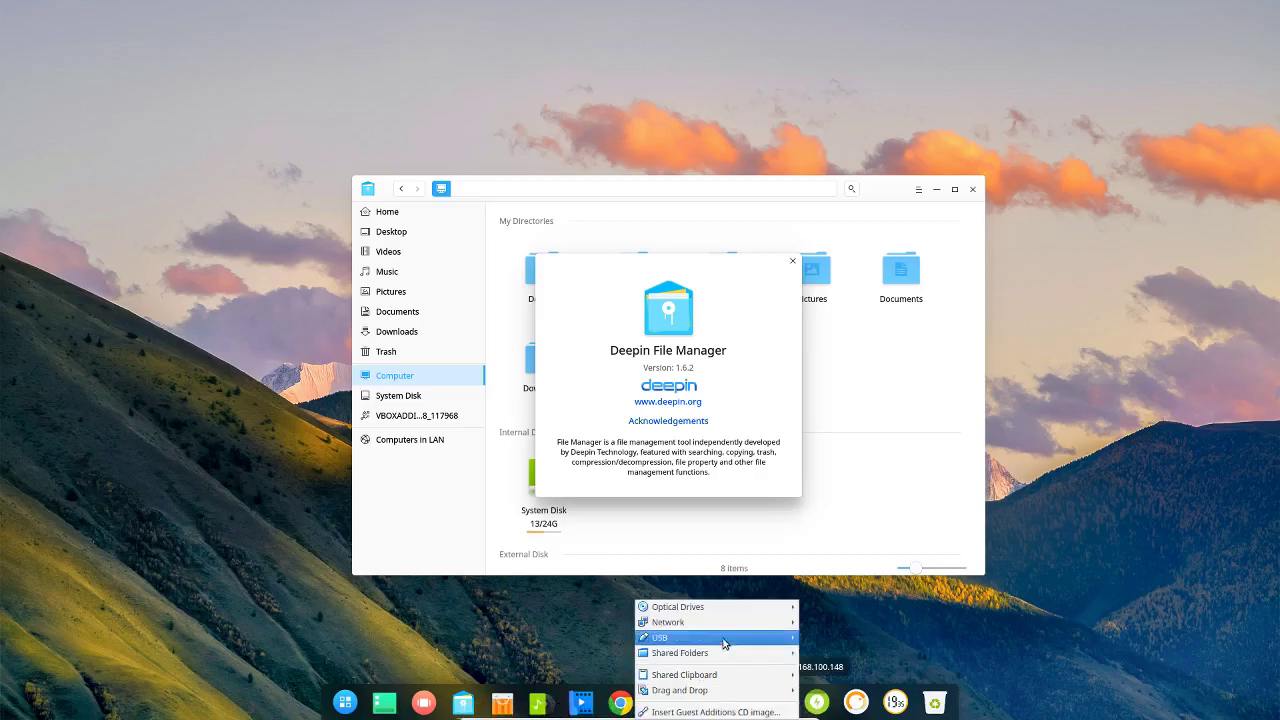
mouse_move(700, 607)
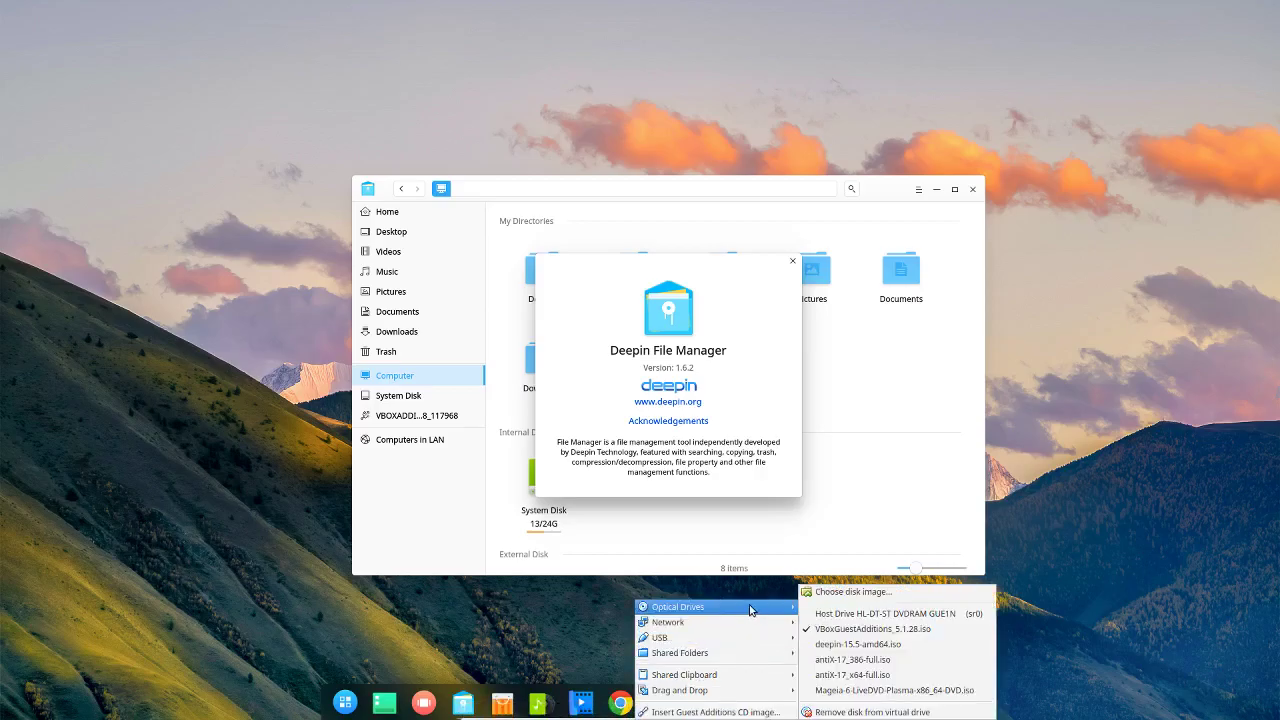
left_click(866, 711)
left_click(662, 408)
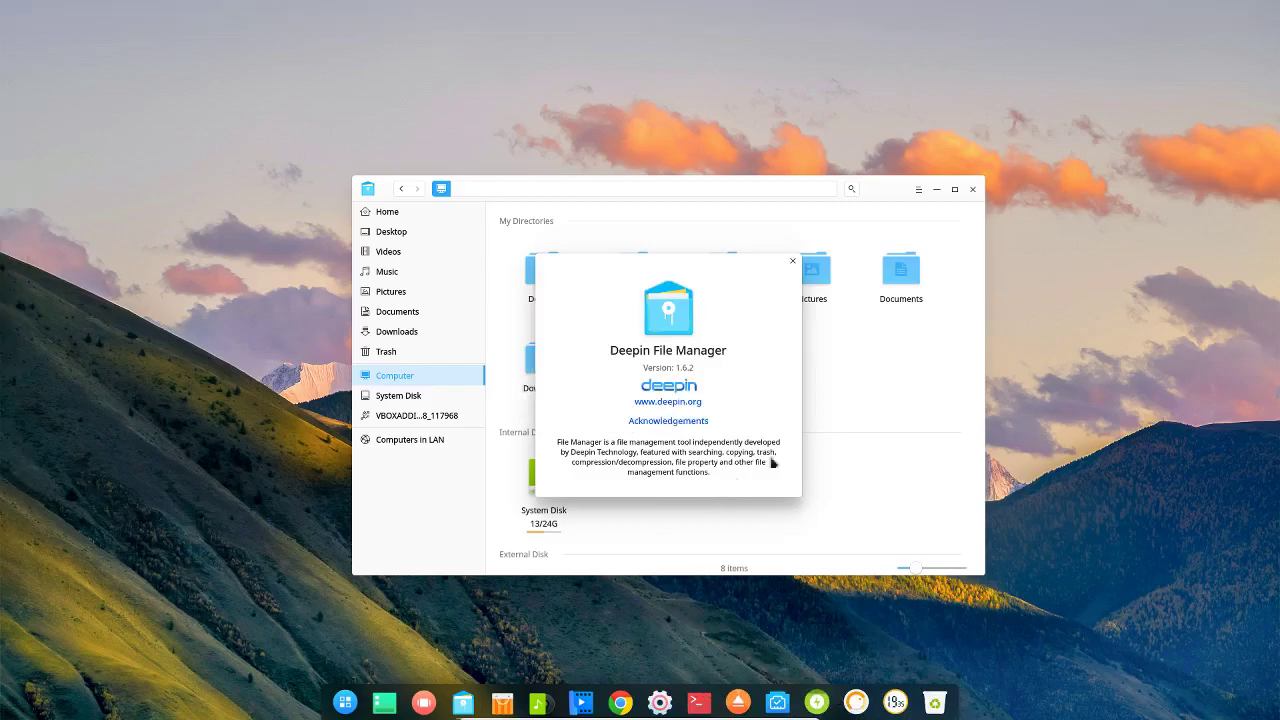
left_click(793, 262)
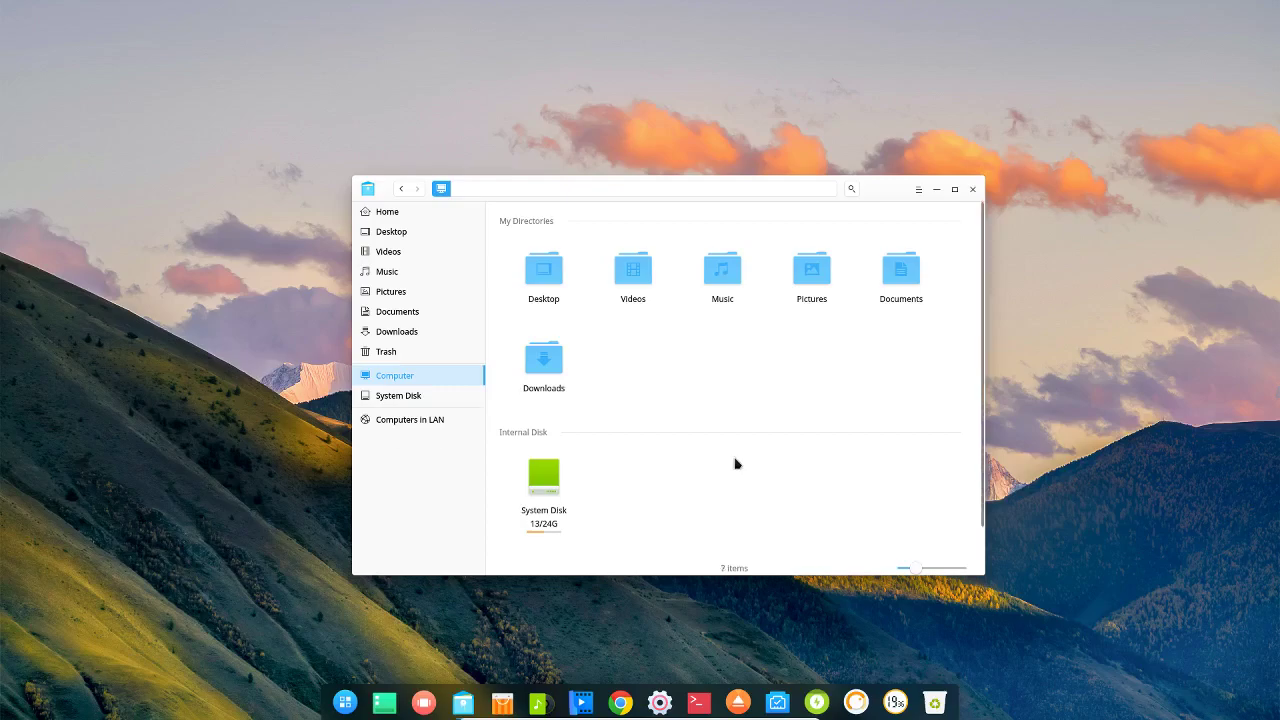
Step: Go to the Home folder, open its Downloads folder, and close the file manager
left_click(474, 415)
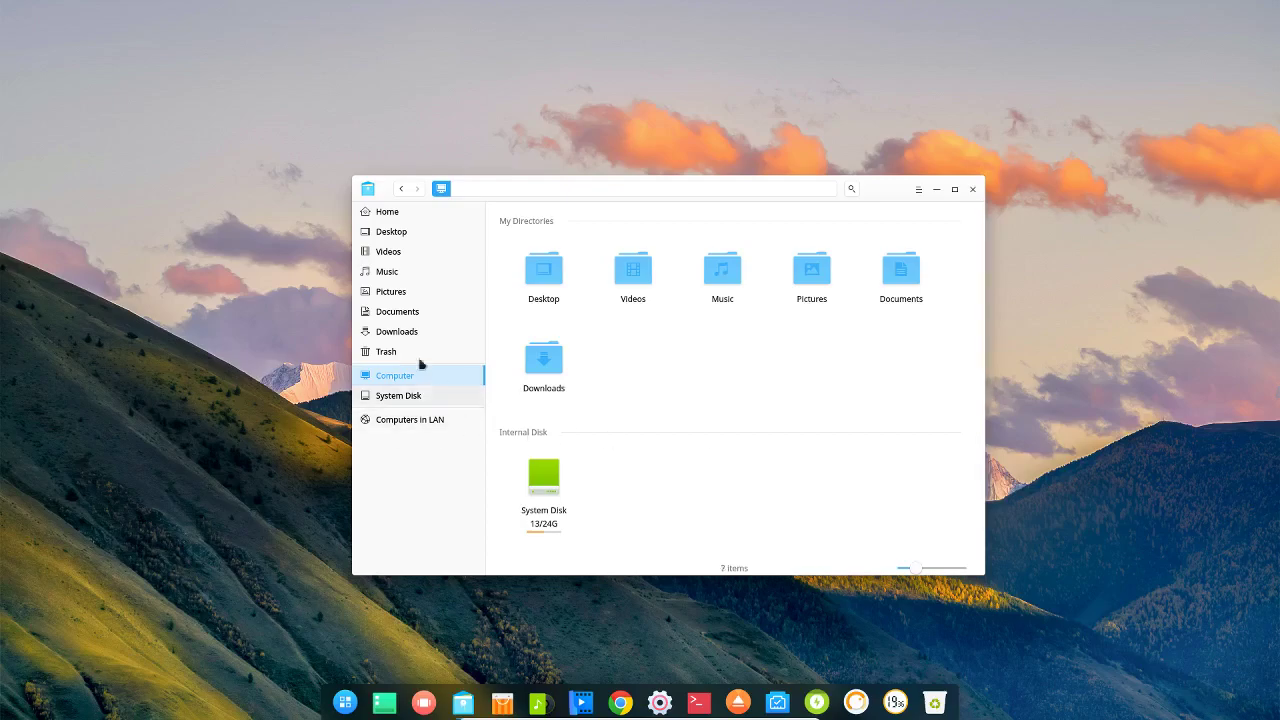
left_click(381, 210)
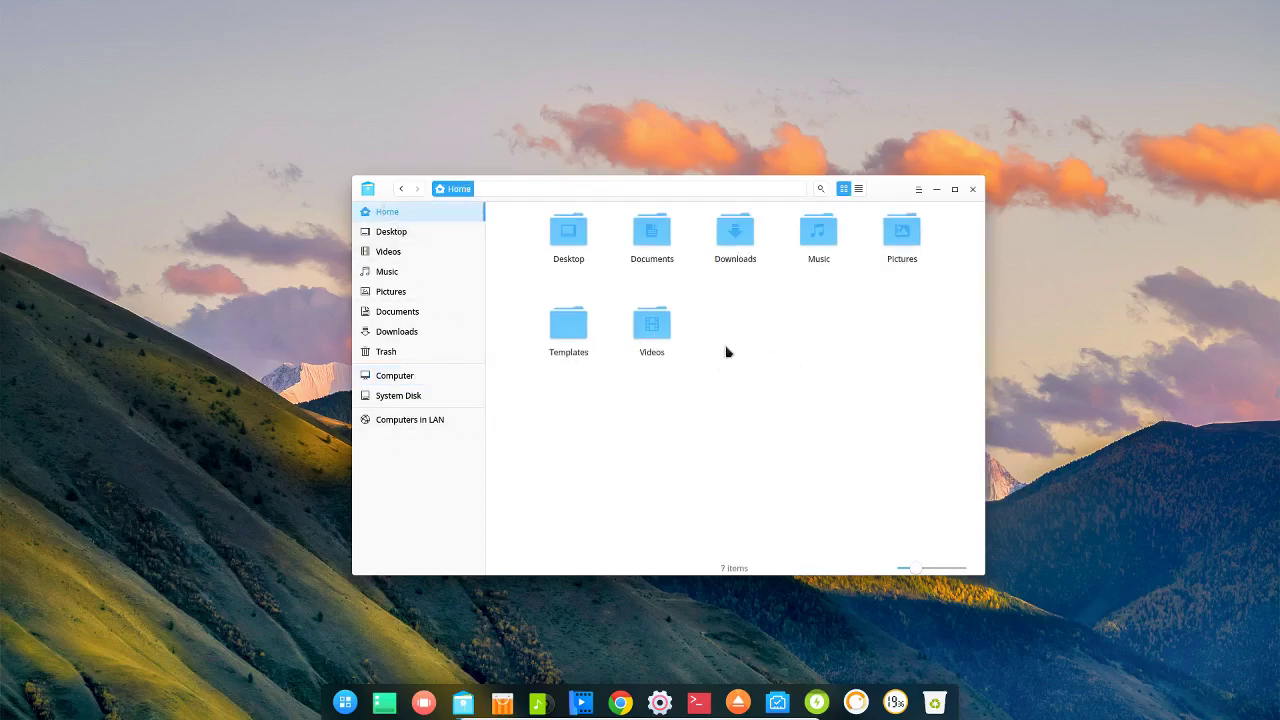
double_click(731, 237)
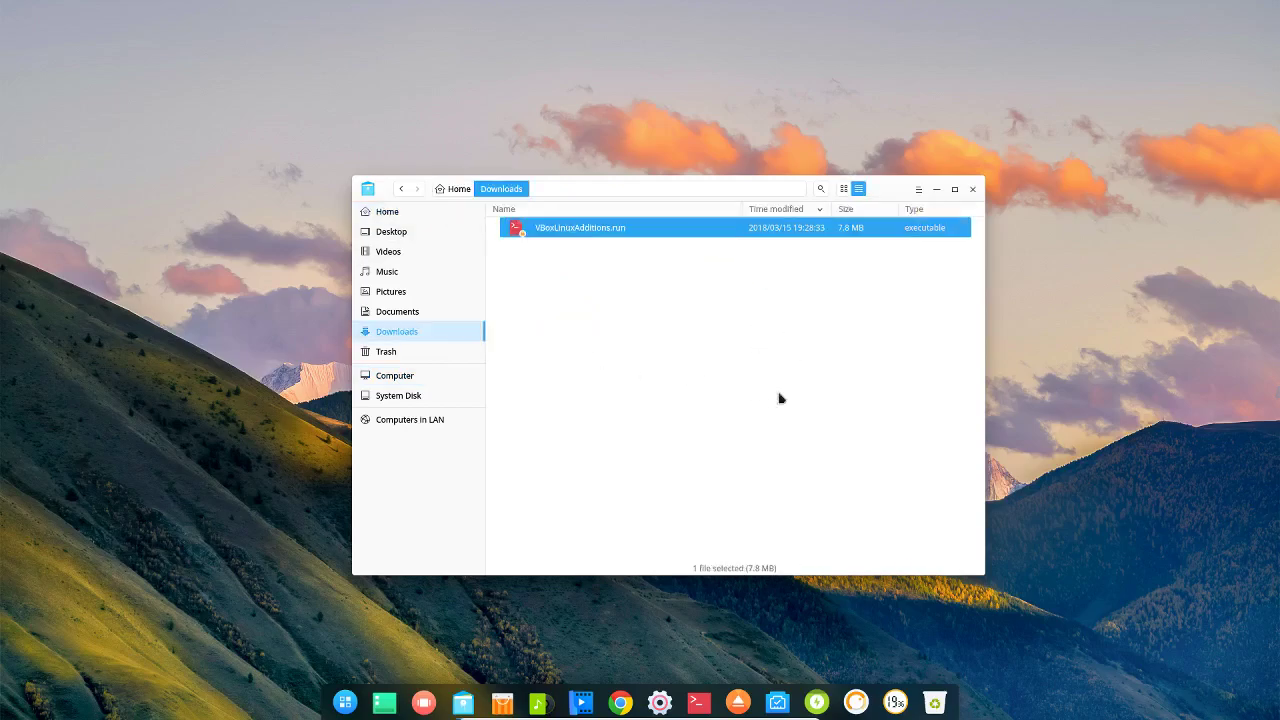
left_click(972, 189)
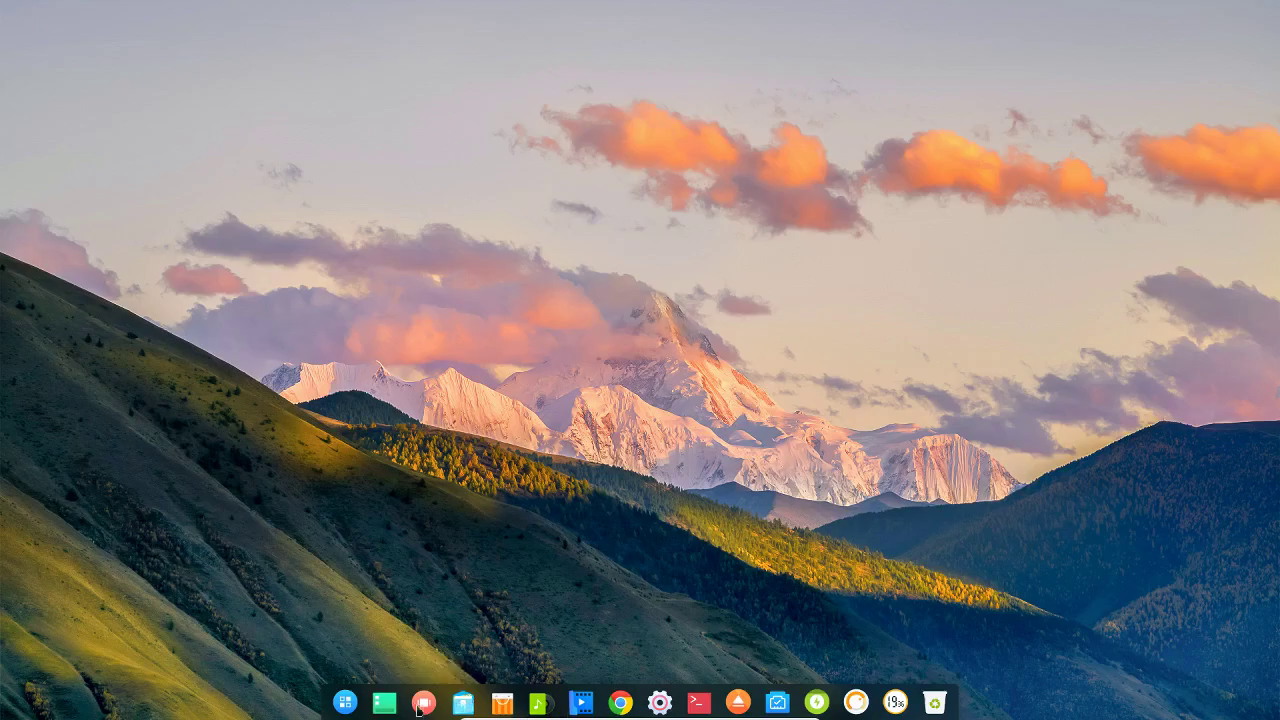
Step: Search the launcher for "email", open Deepin Package Manager from the results, and close it again
left_click(347, 703)
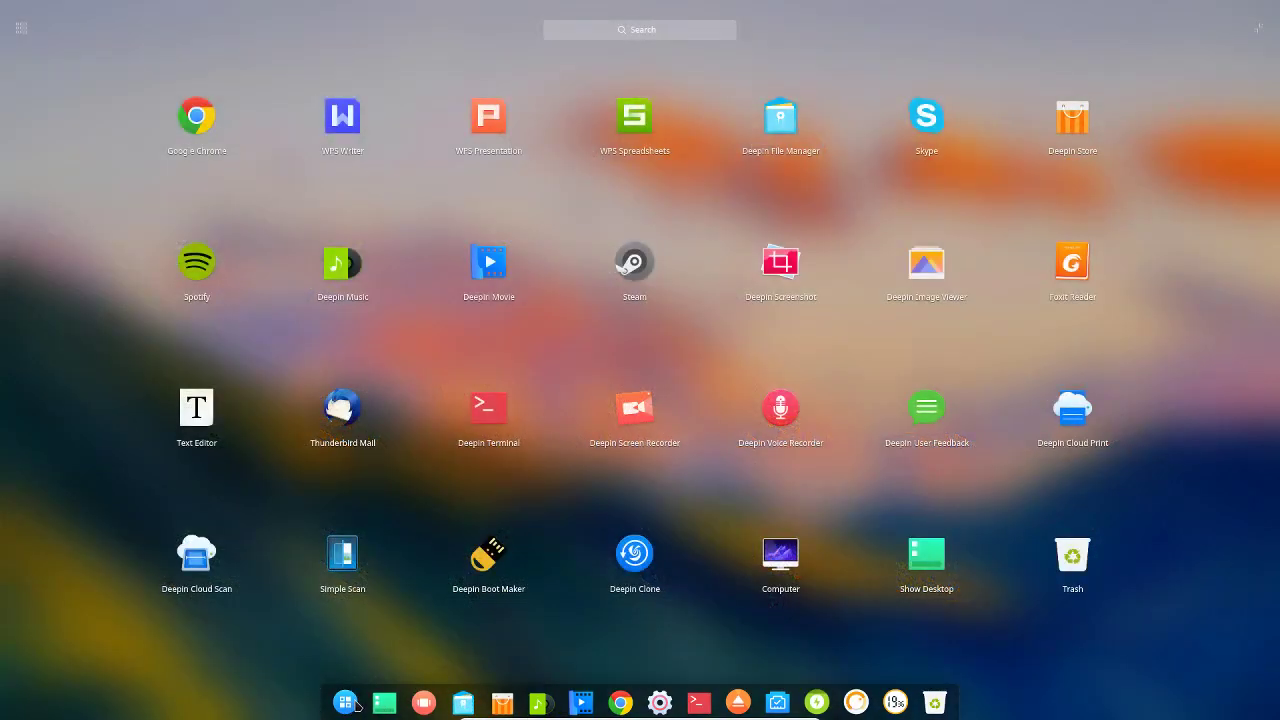
type("email")
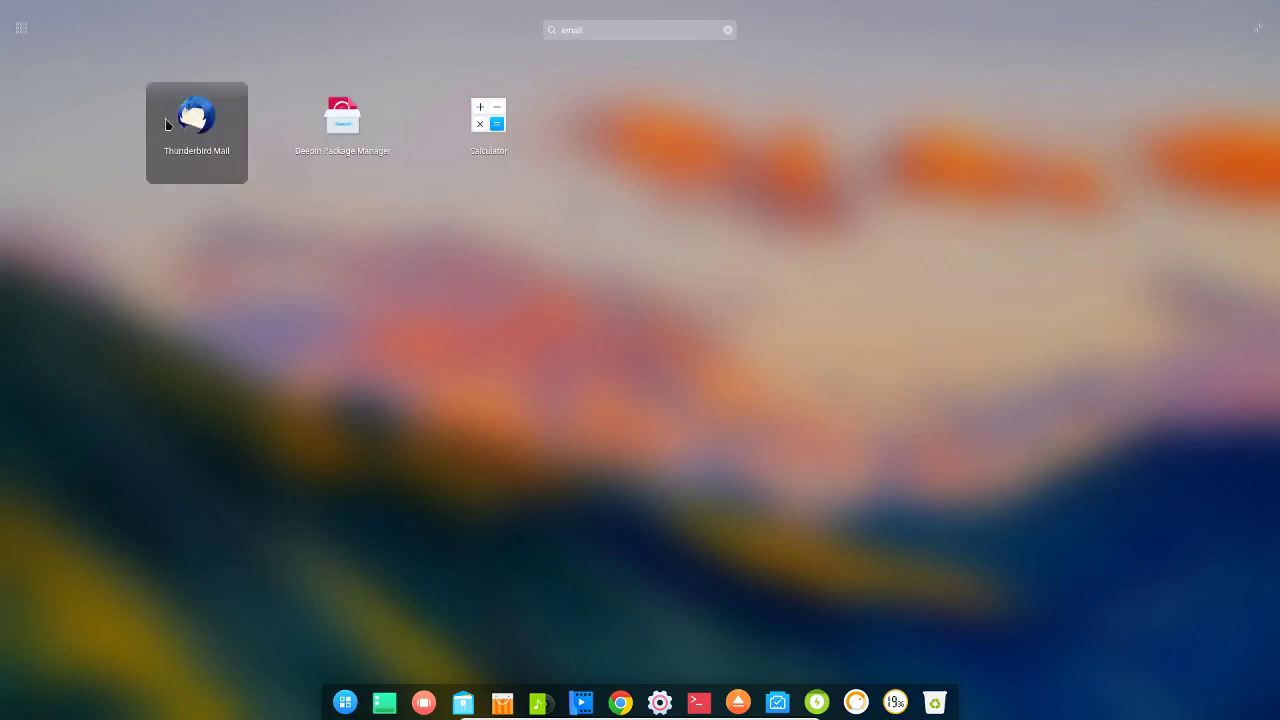
left_click(330, 117)
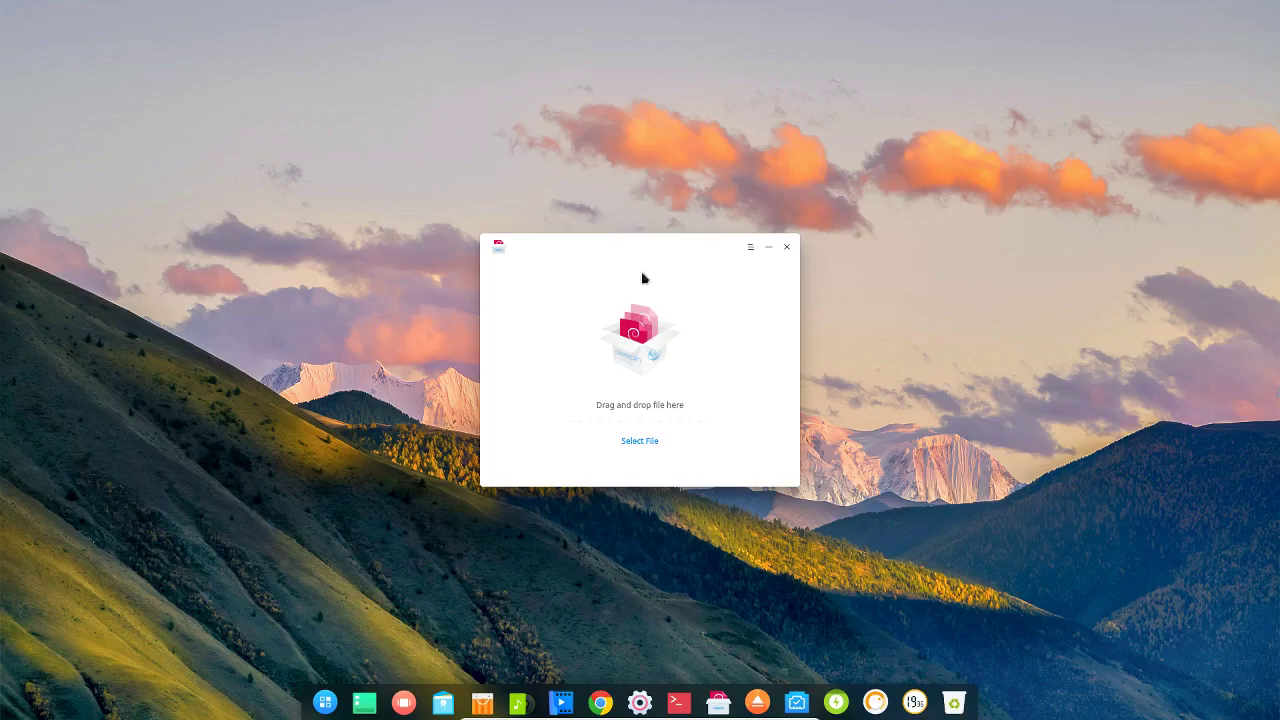
left_click(787, 247)
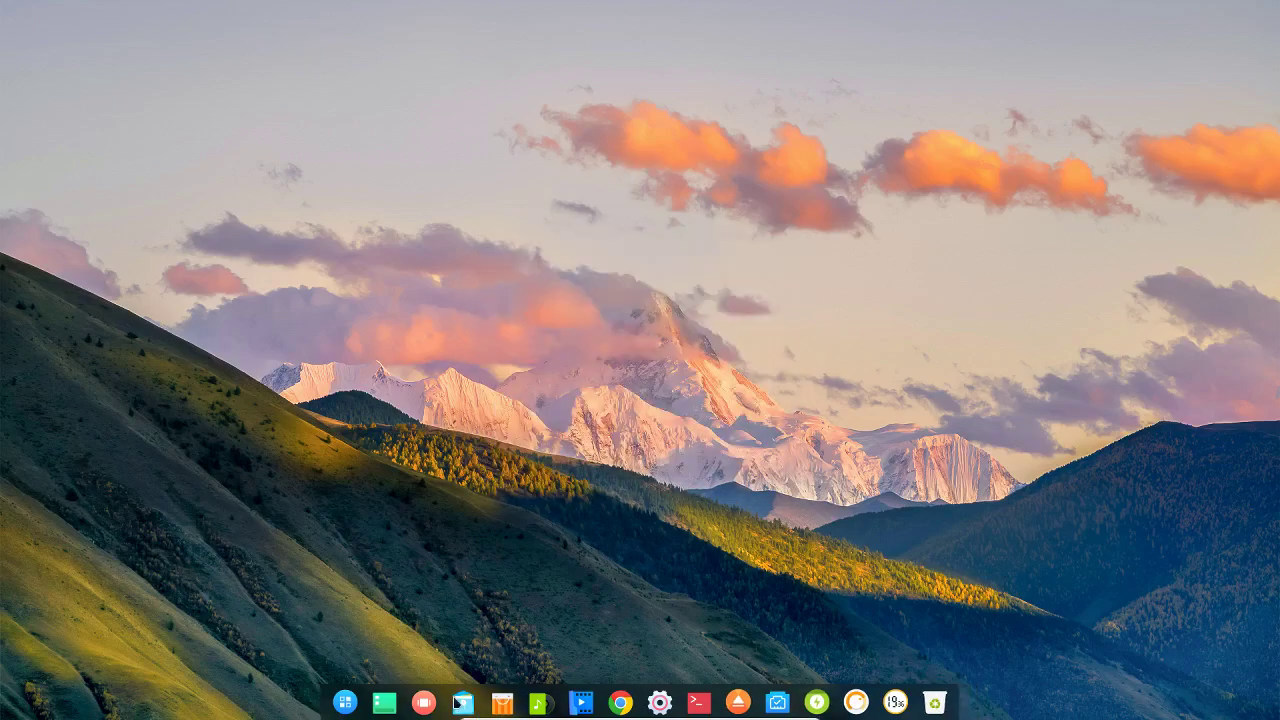
Step: Open Deepin Store, browse its recommended apps, and search the store for "obs"
left_click(501, 703)
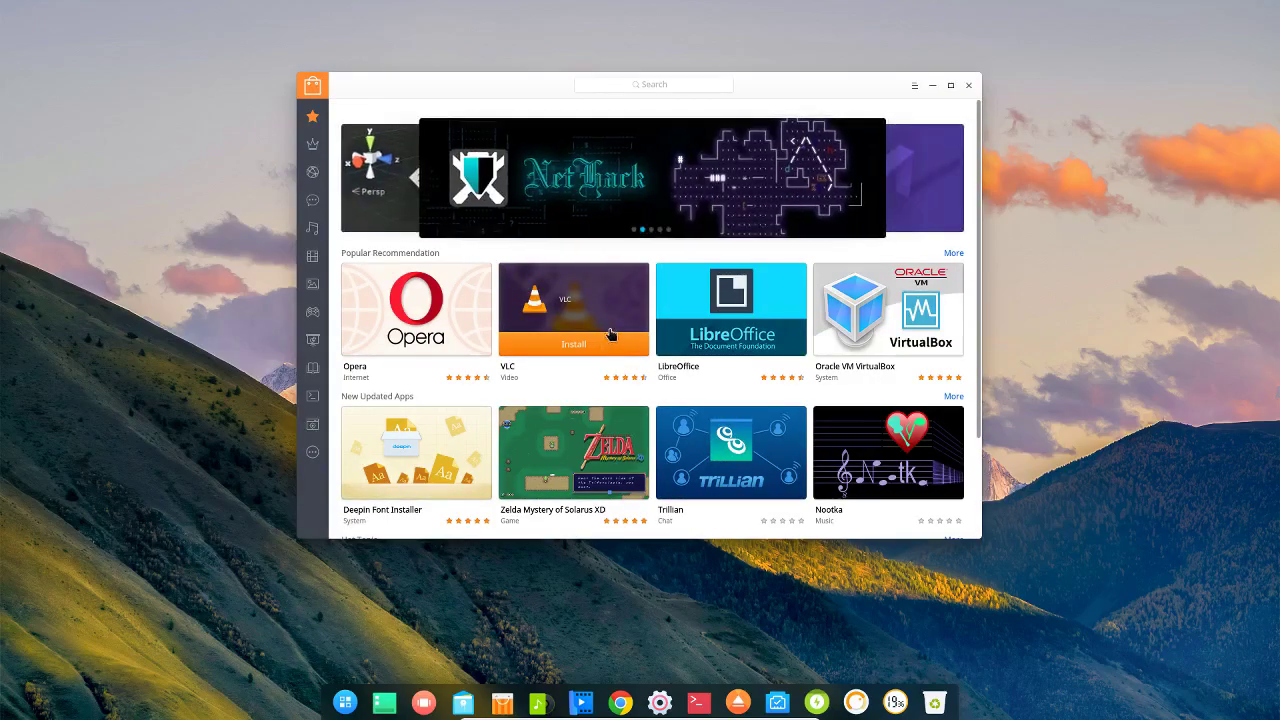
scroll(751, 313, "down", 3)
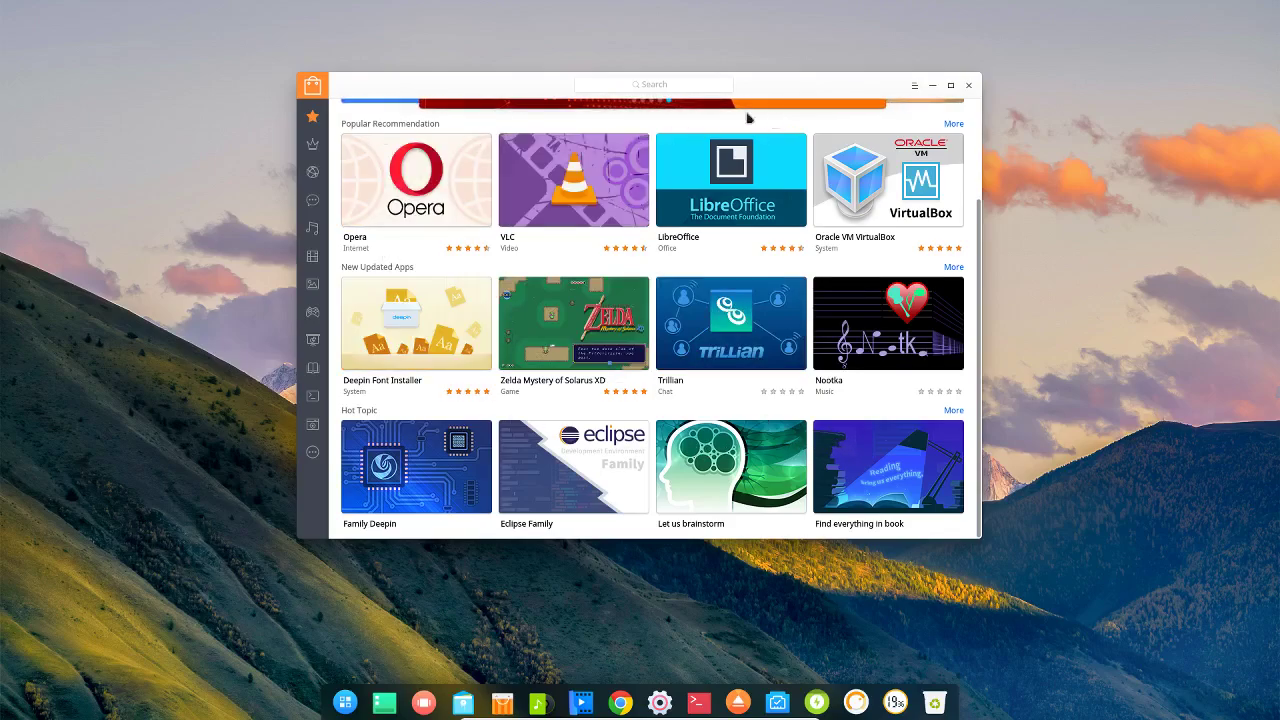
left_click(624, 84)
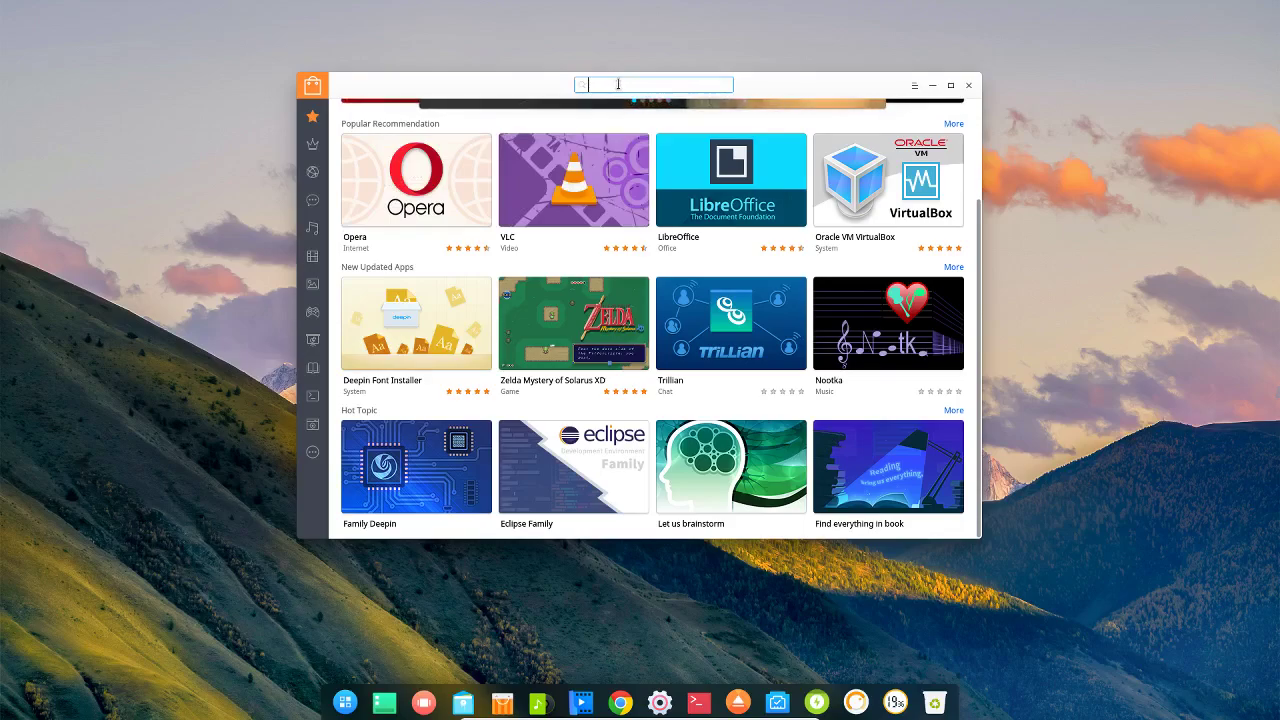
type("obs")
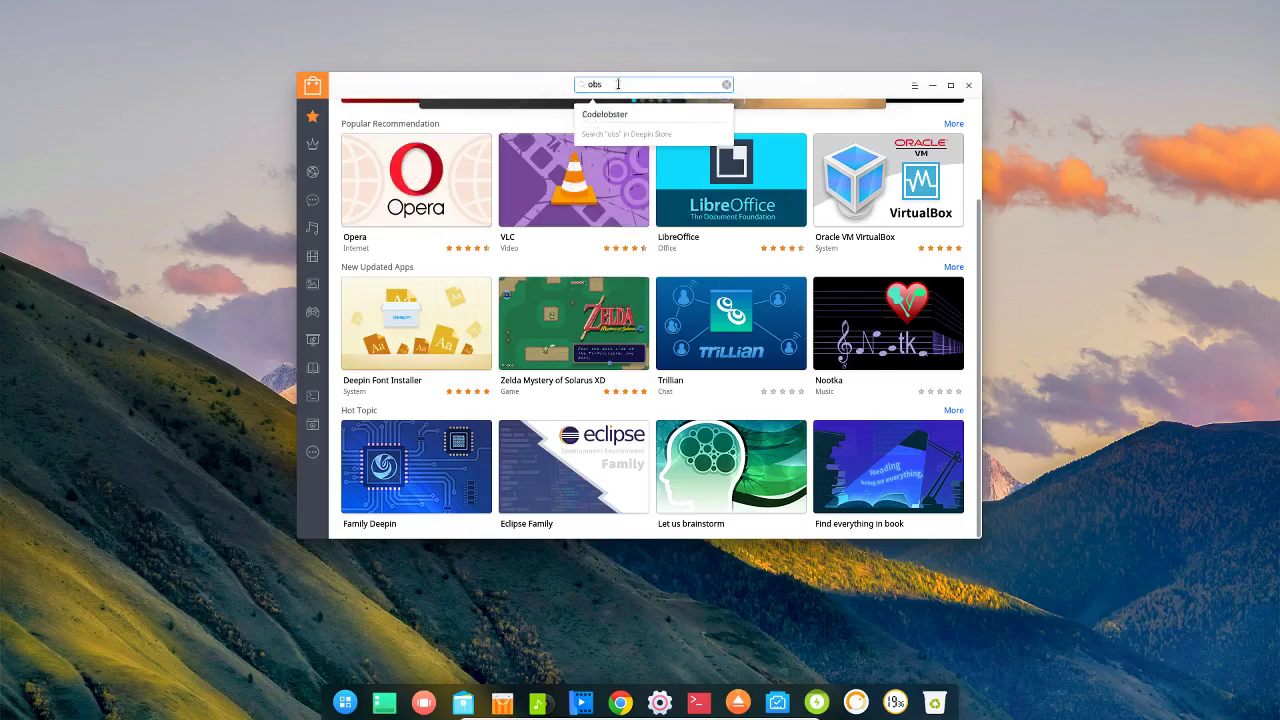
key("Return")
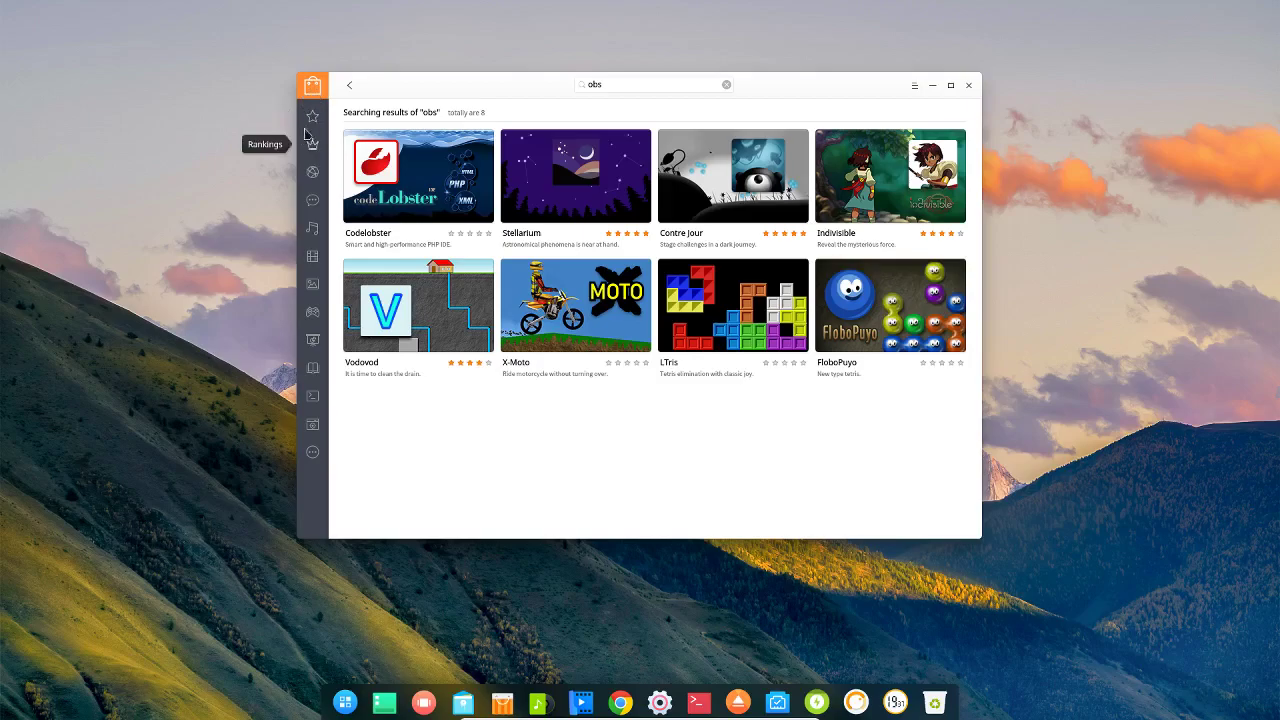
Step: Search the store for "screen", open the suggested SimpleScreenRecorder page, and clear the search text
left_click(349, 86)
left_click(593, 83)
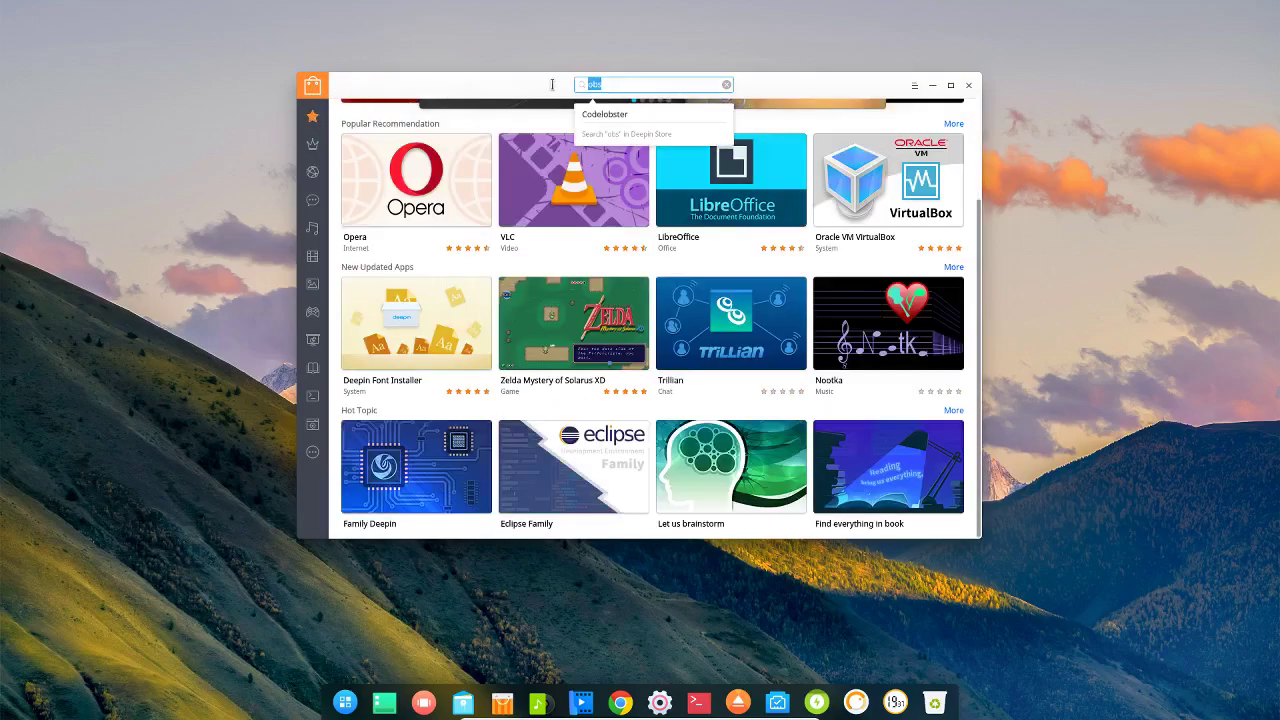
type("screen")
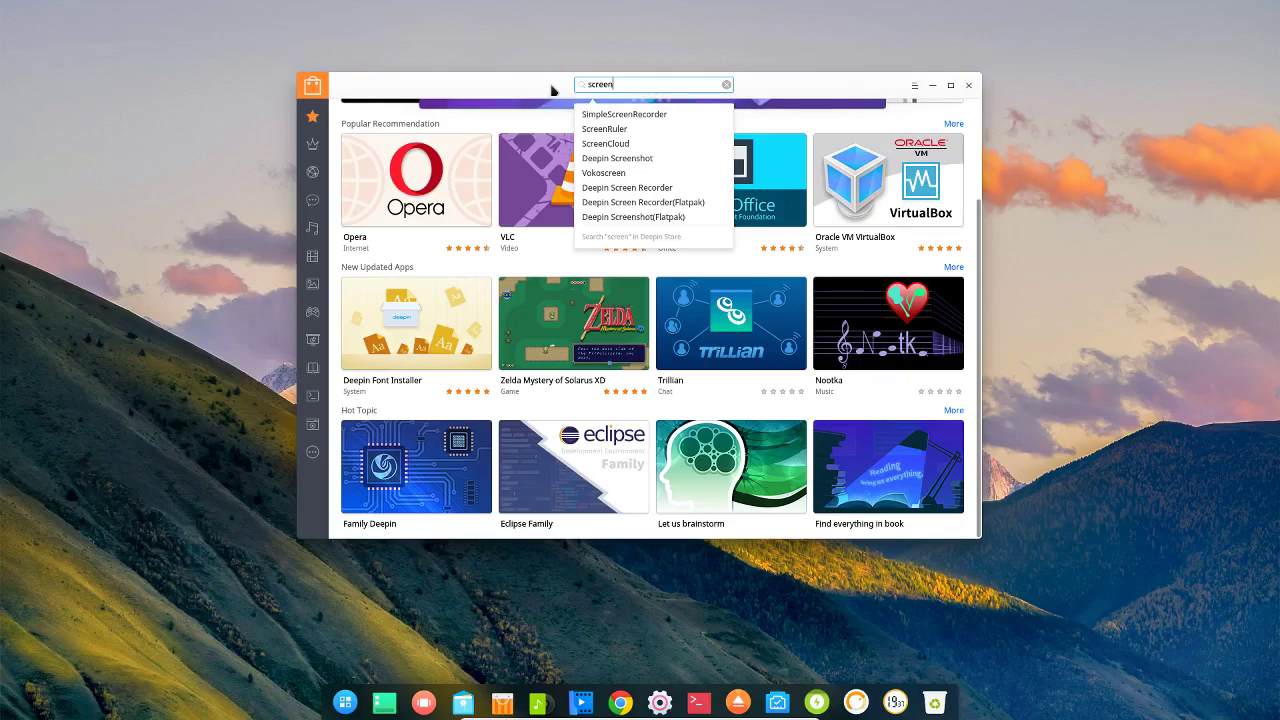
key("Down")
key("Return")
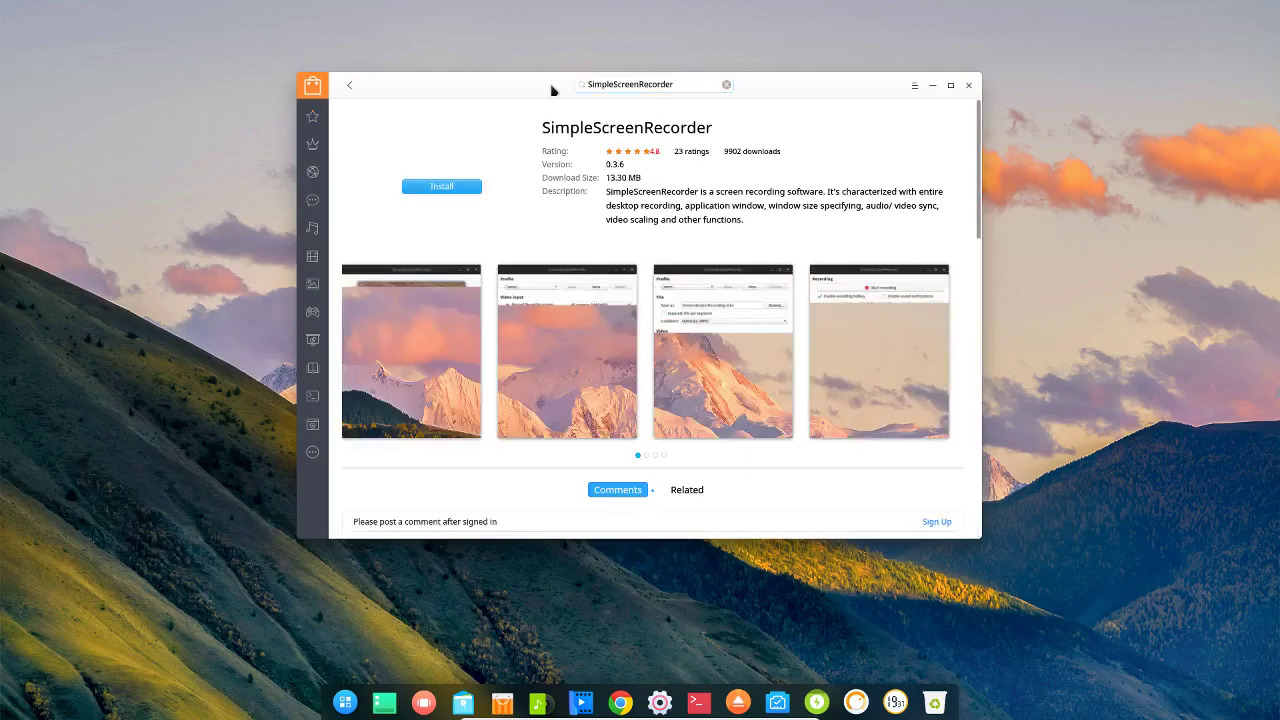
left_click(726, 84)
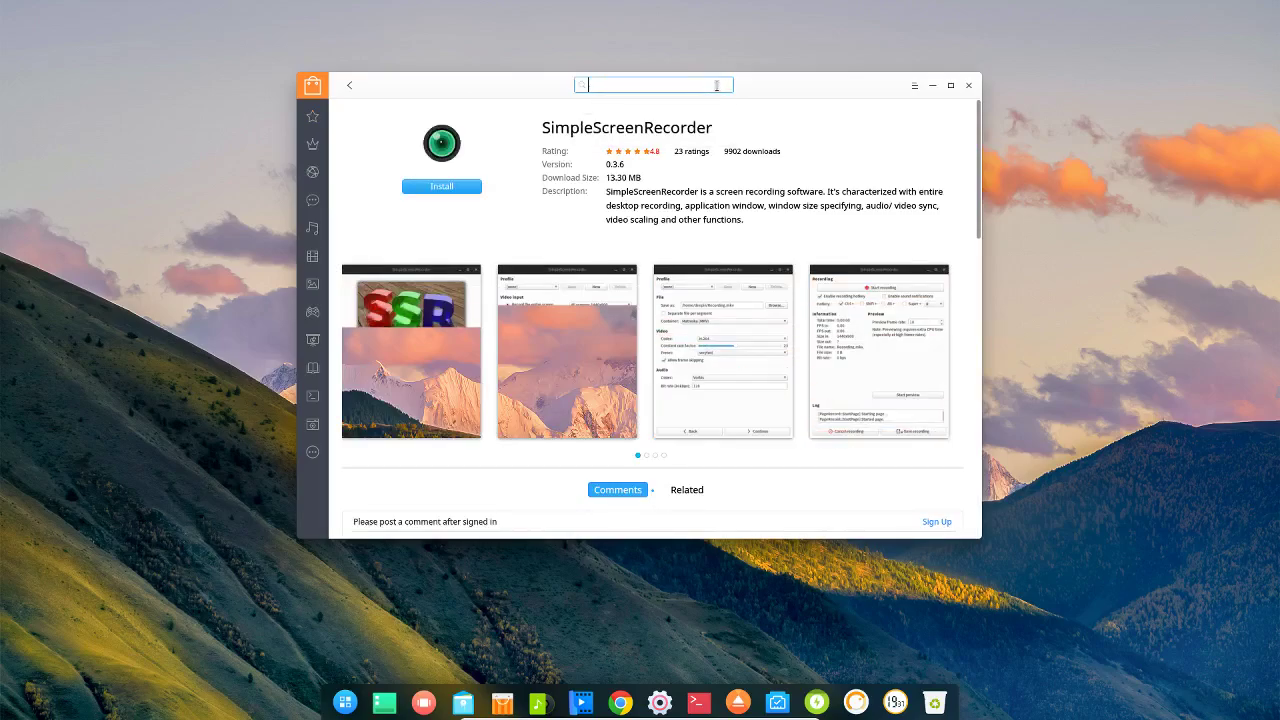
Step: Search the store for "OBS-Studio" and look through the results
type("oBS-Studi")
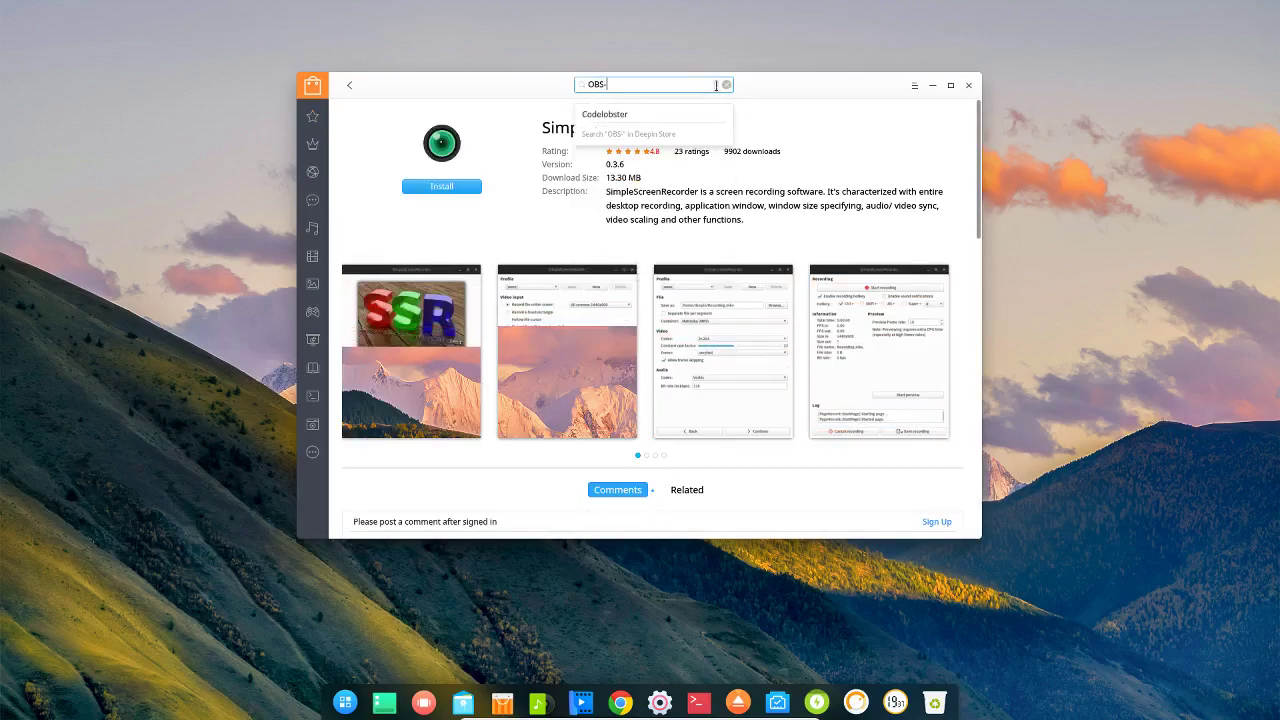
type("o")
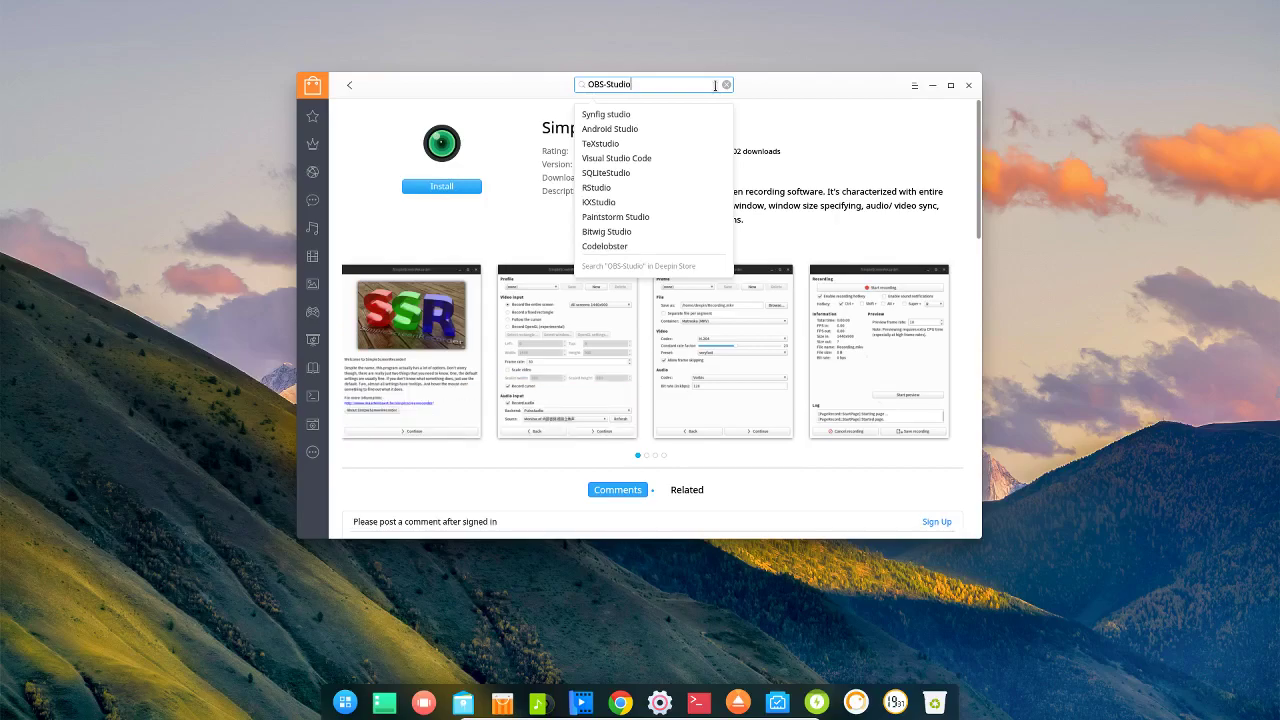
key("Return")
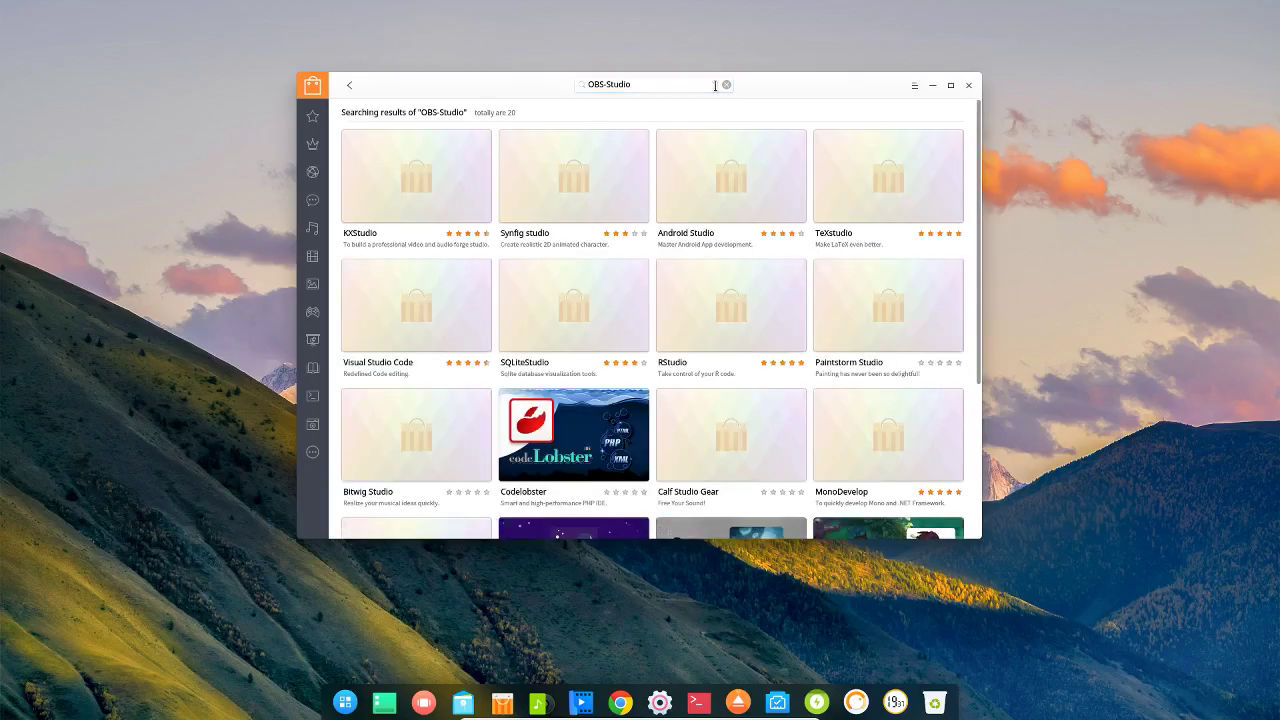
scroll(647, 252, "down", 3)
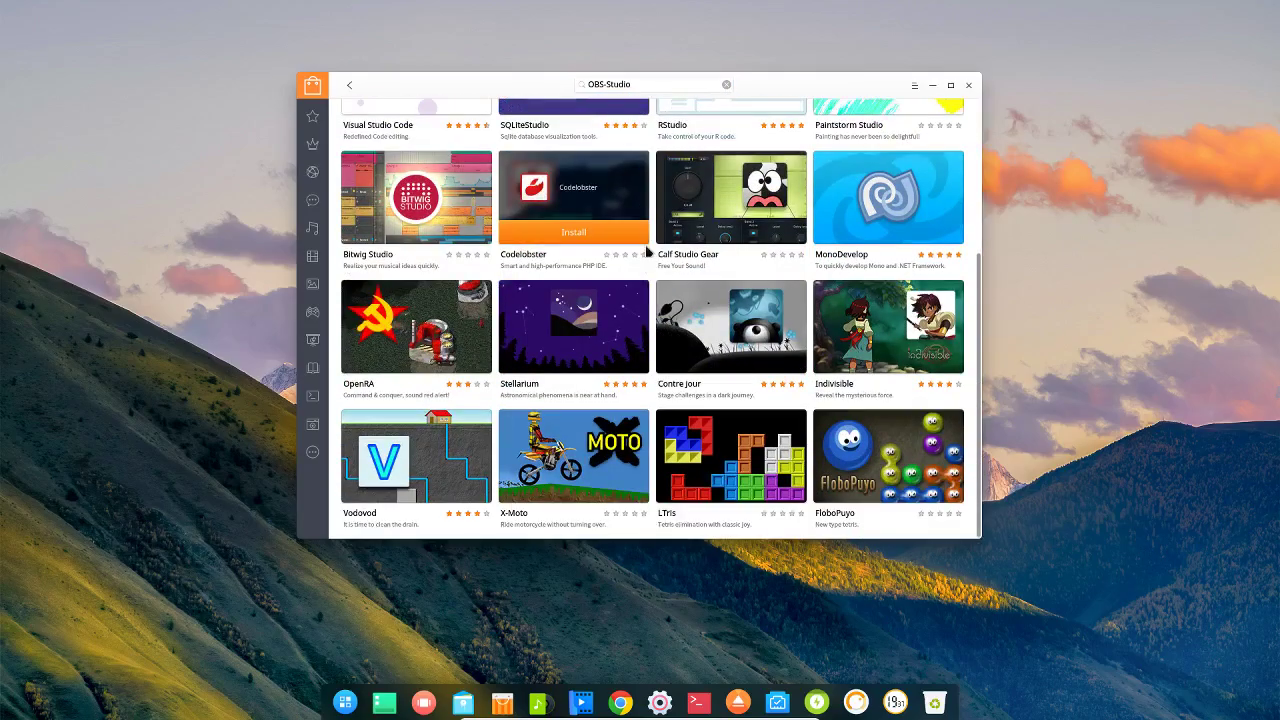
scroll(650, 240, "up", 3)
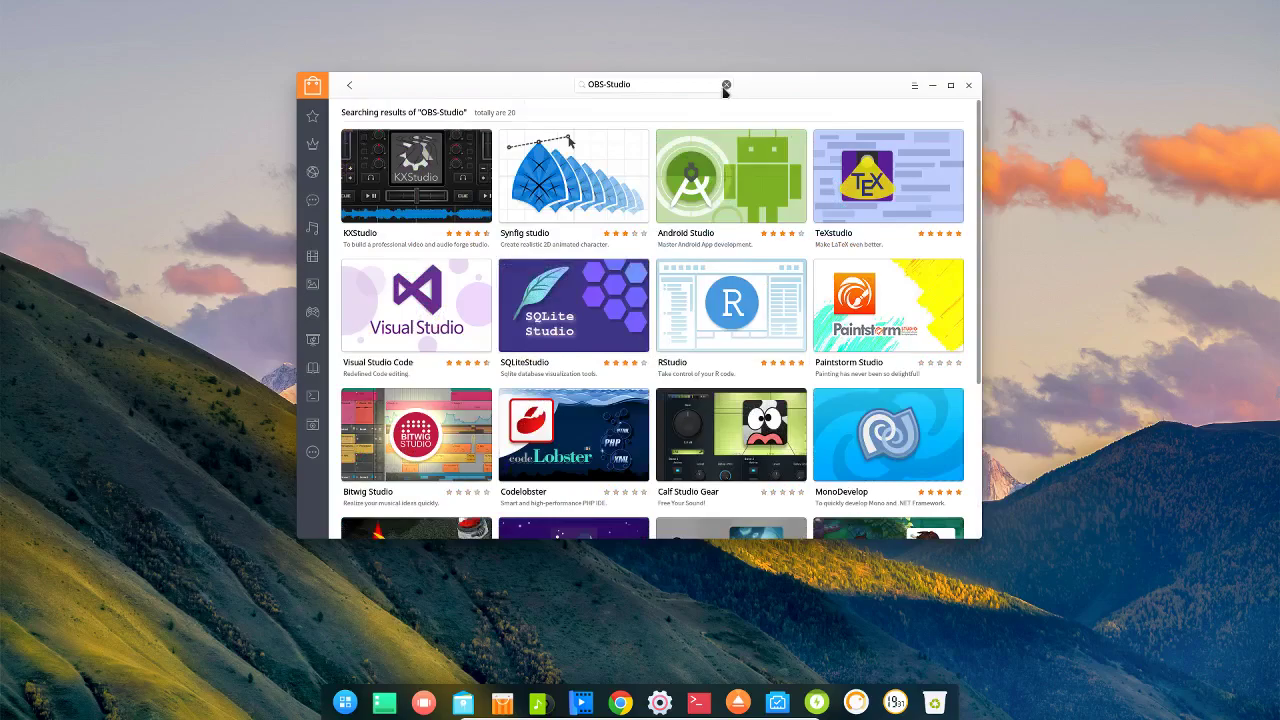
Step: Search the store for "opensh", open the suggested OpenShot page, and close the store
left_click(726, 85)
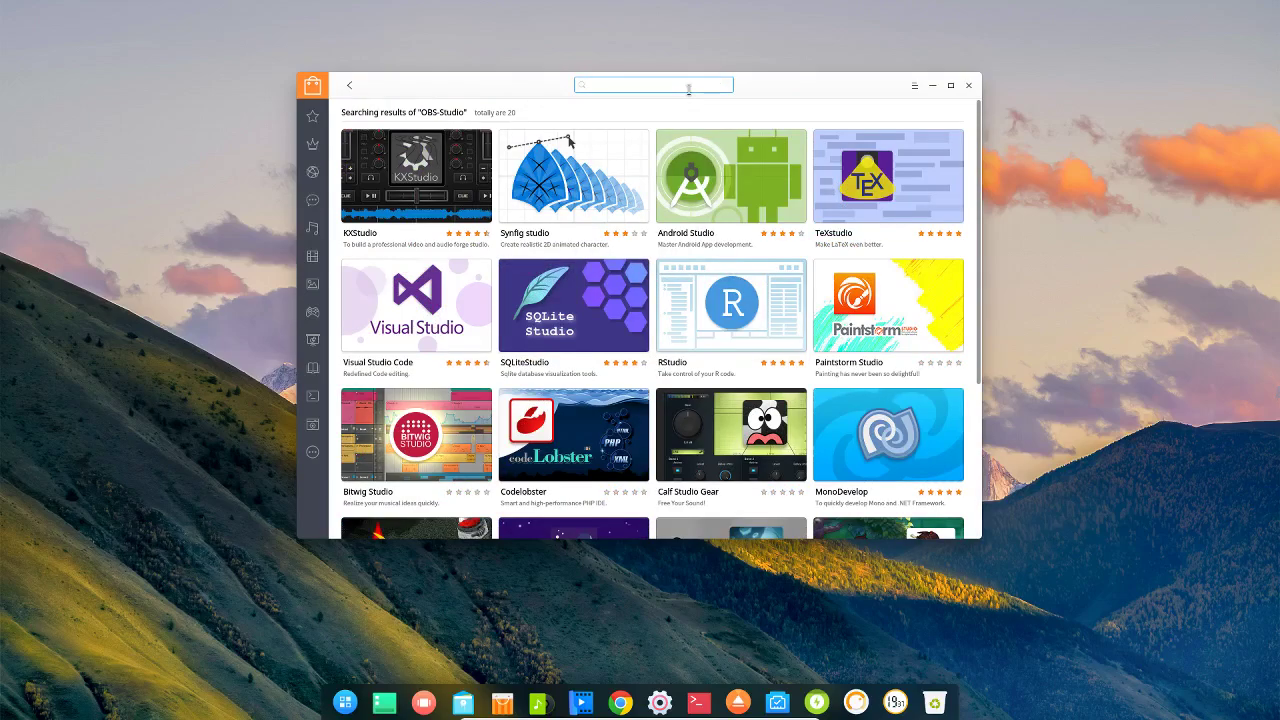
type("opensh")
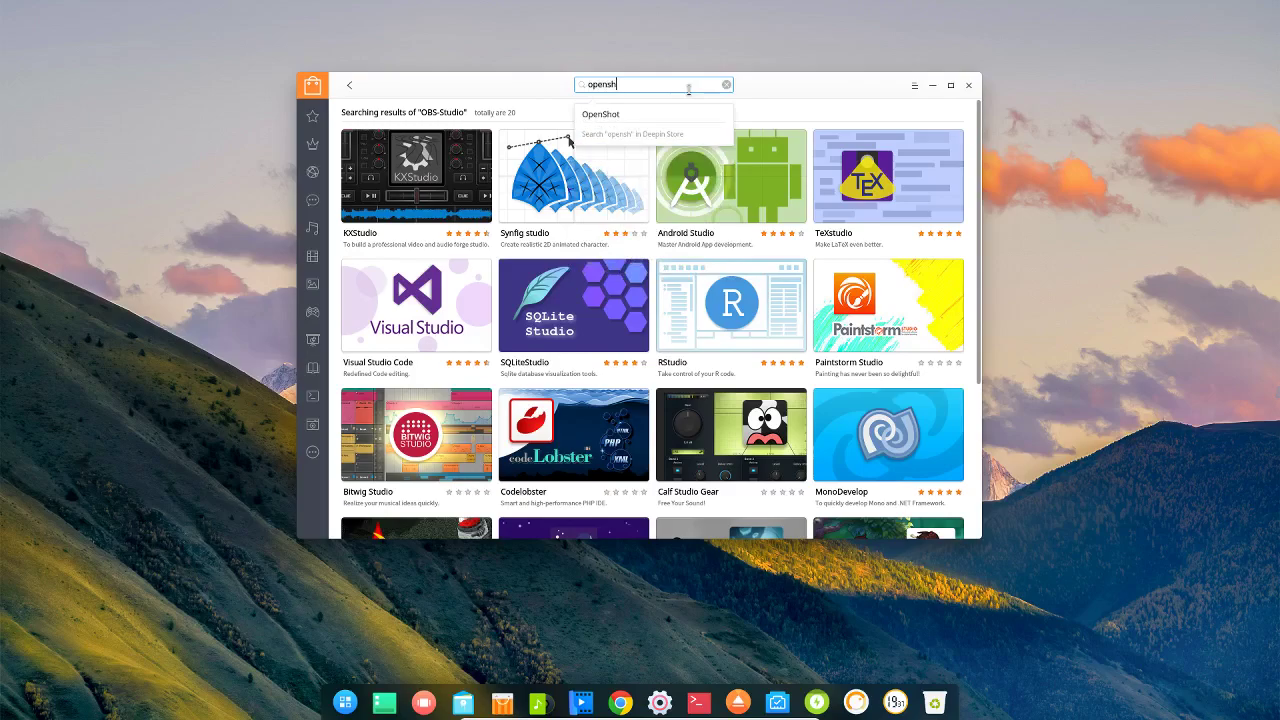
left_click(615, 114)
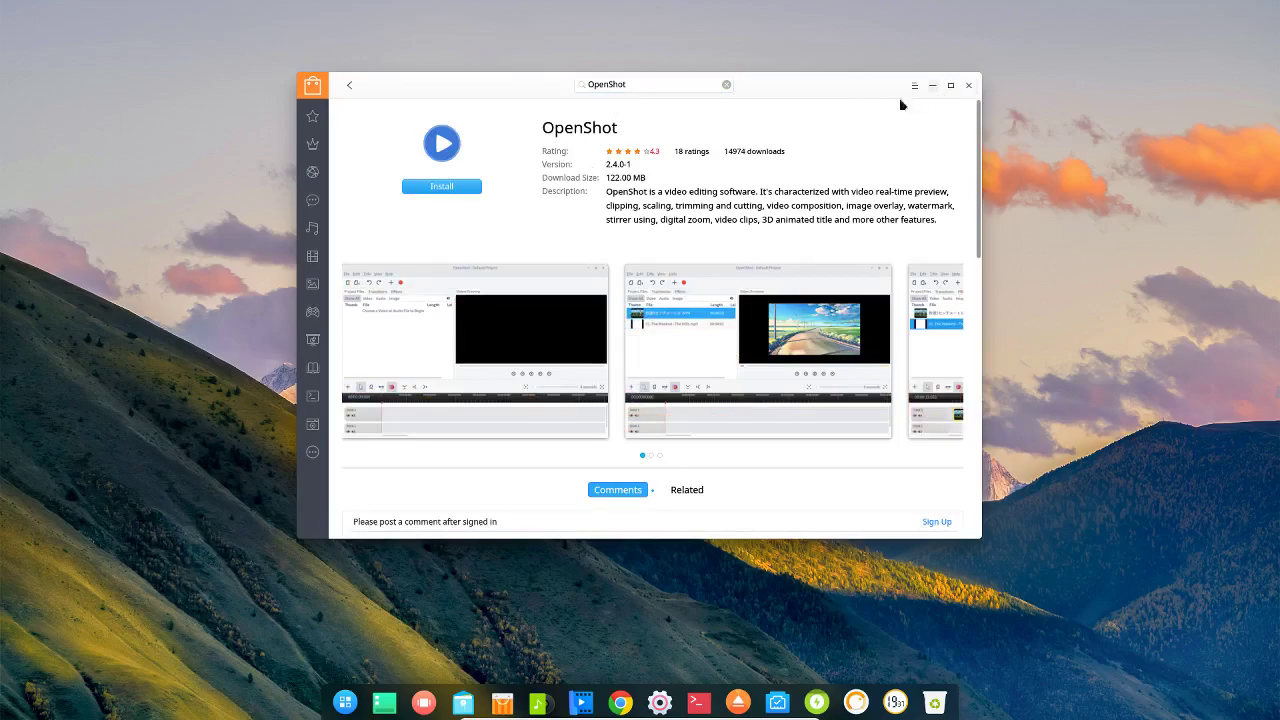
left_click(966, 87)
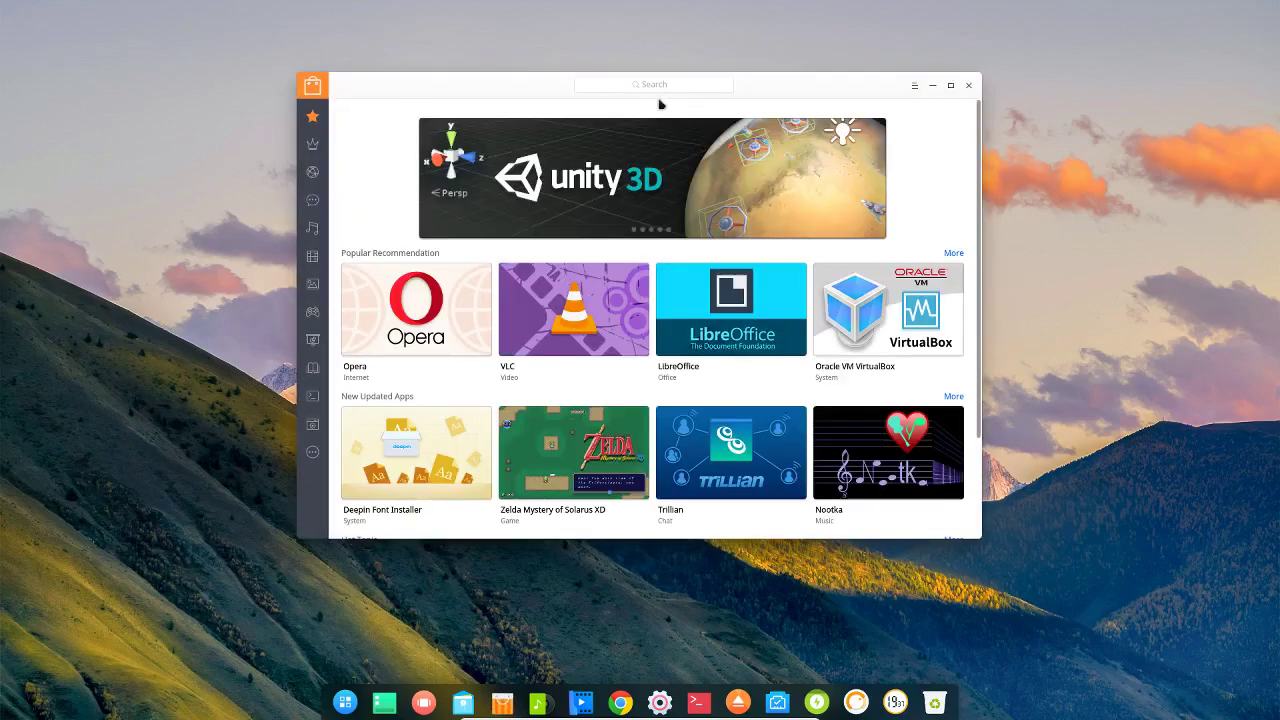
Step: Search Deepin Store for "simple" and open the suggested Simple Scan page
left_click(646, 86)
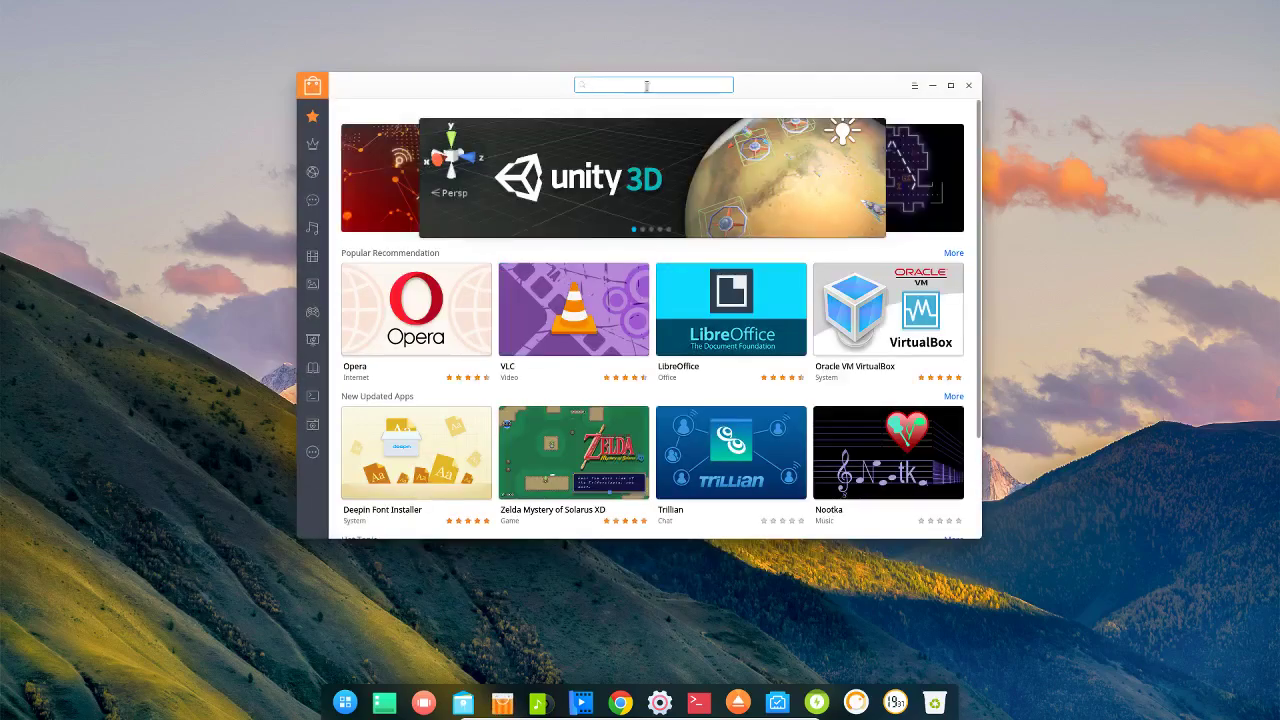
type("simple")
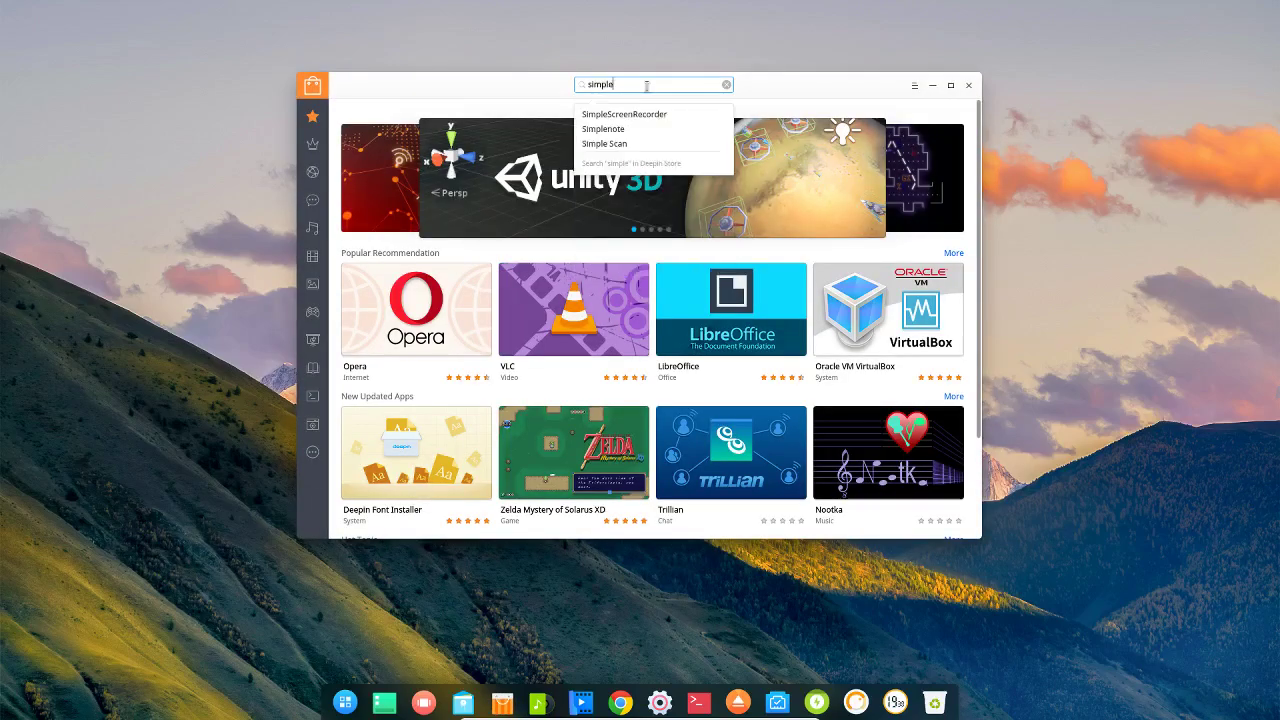
key("Down")
key("Down")
key("Down")
key("Down")
key("Up")
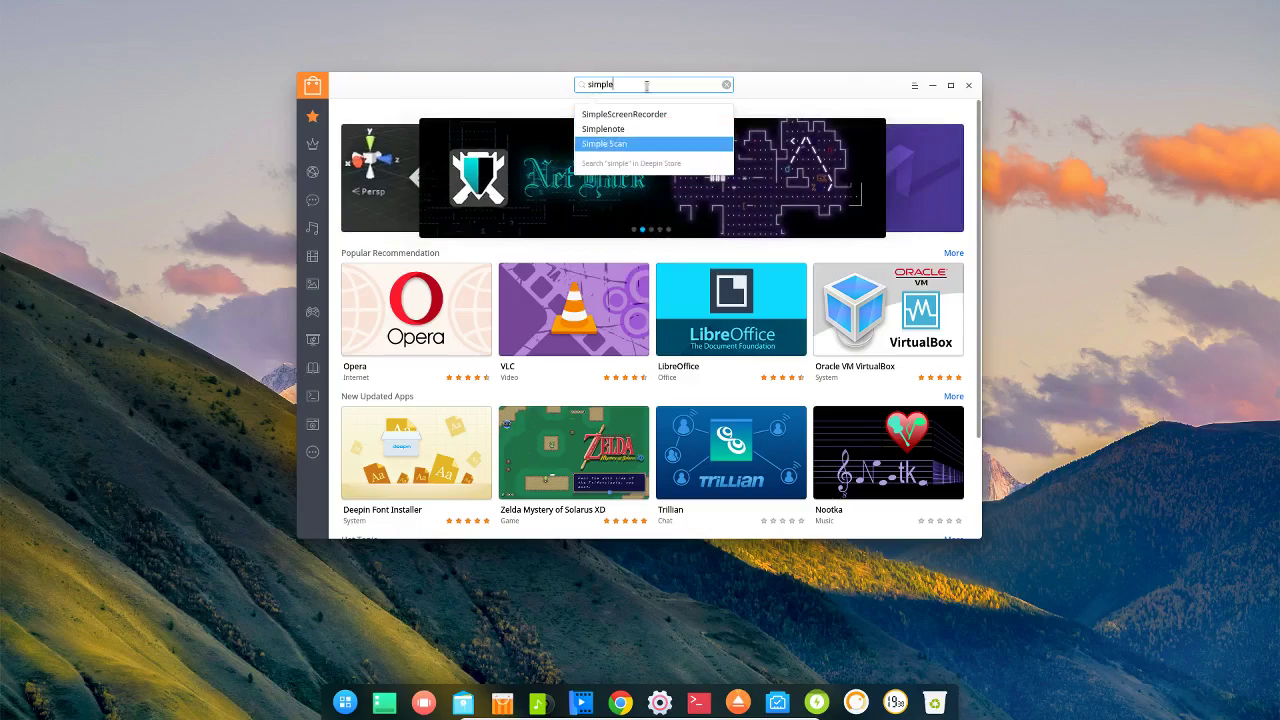
key("Return")
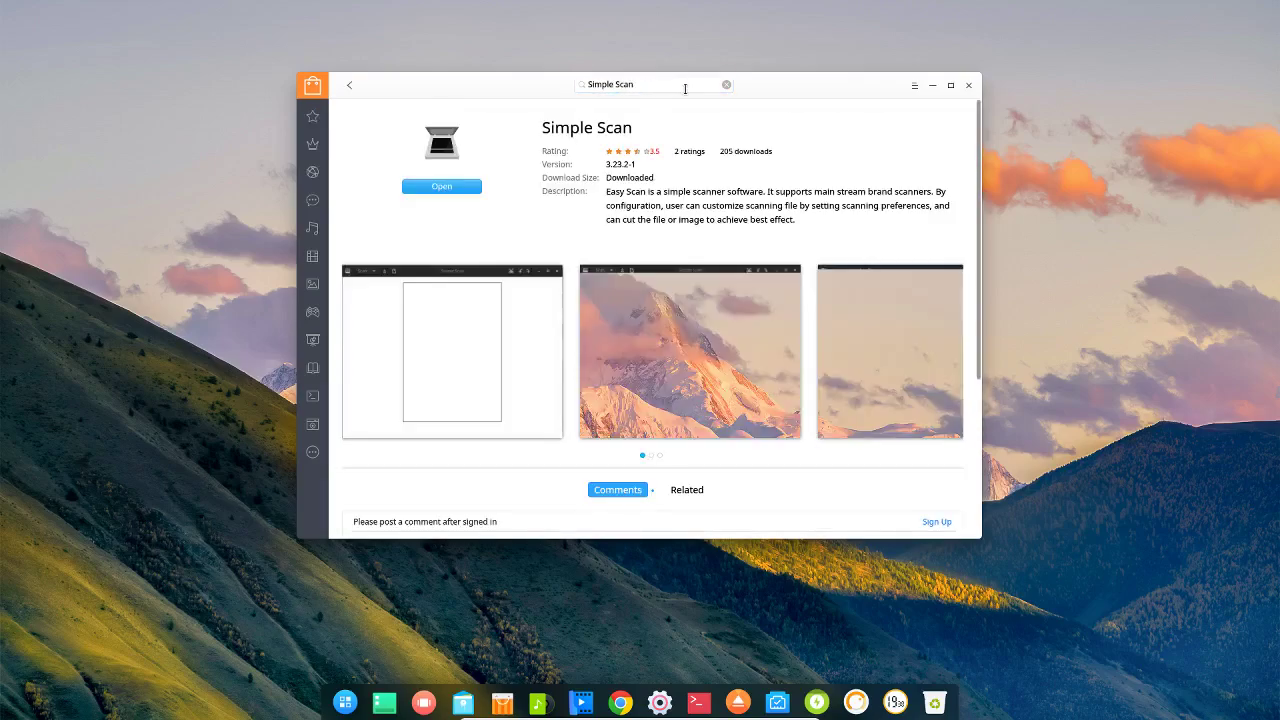
Step: Replace the search text with "hplip" and search the store for it
left_click(716, 85)
key("BackSpace")
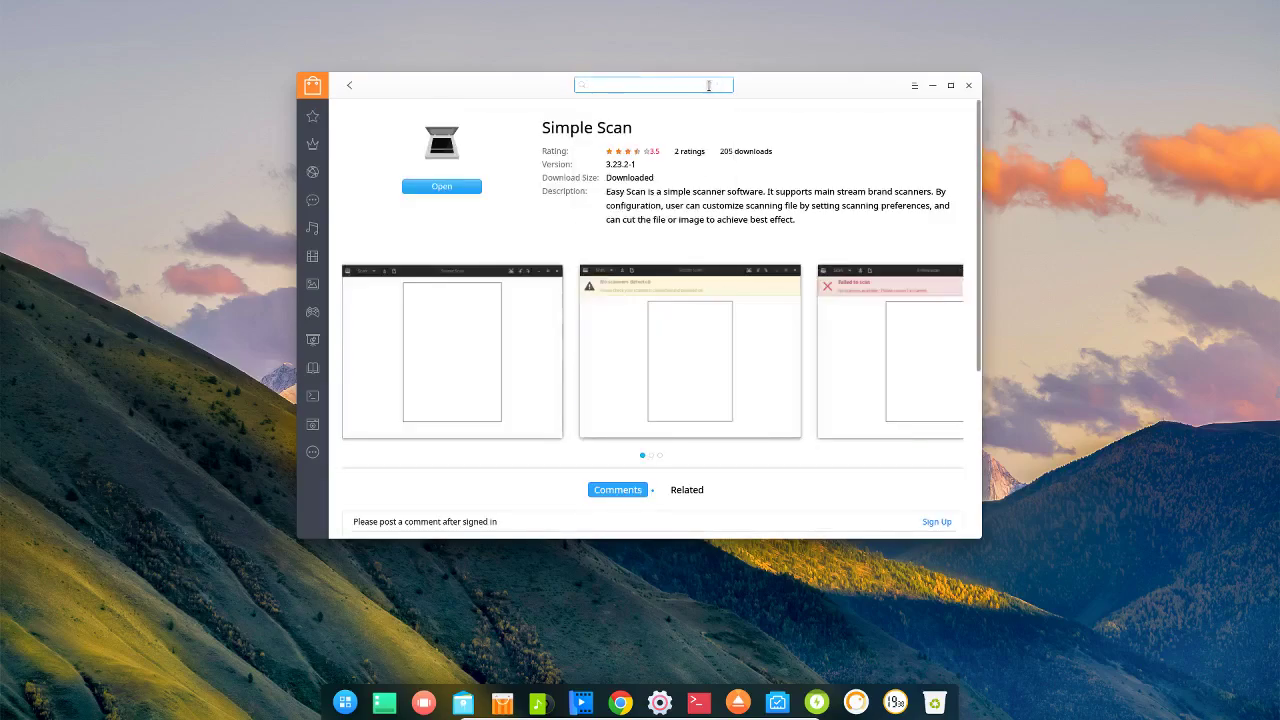
type("hplip")
key("Return")
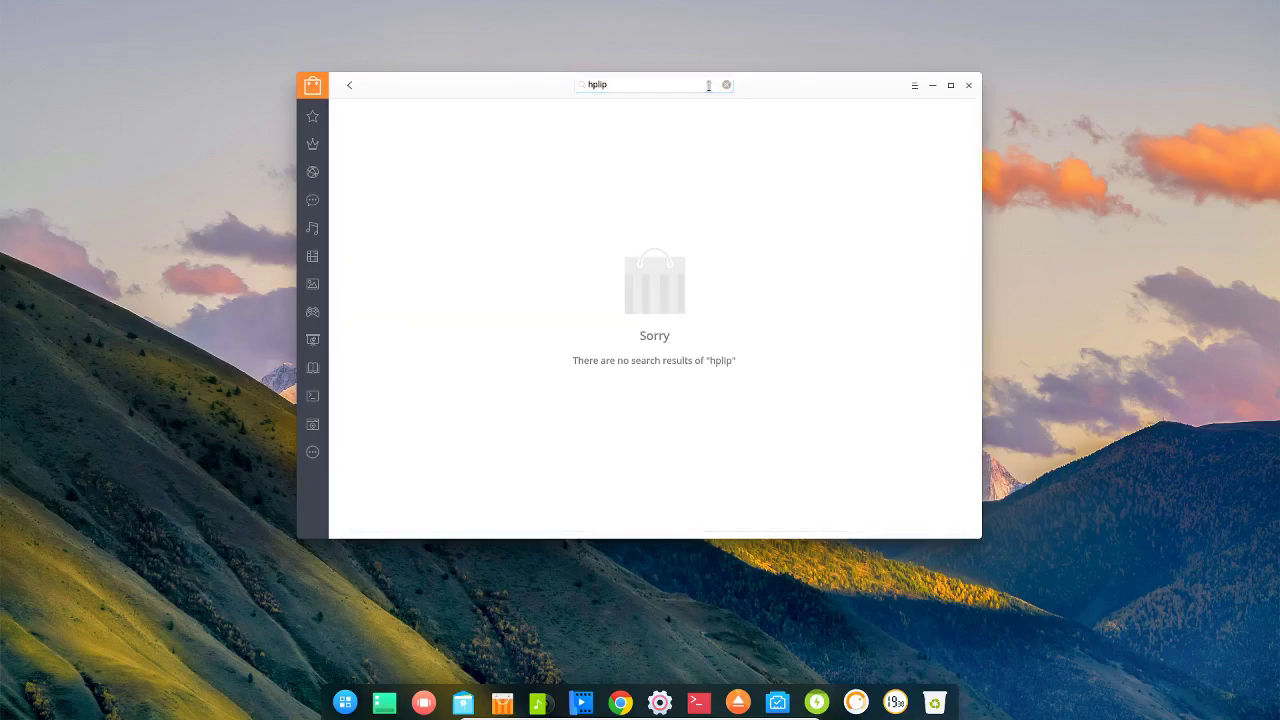
Step: Replace the search text with "printer" and search the store for it
left_click(650, 86)
key("BackSpace")
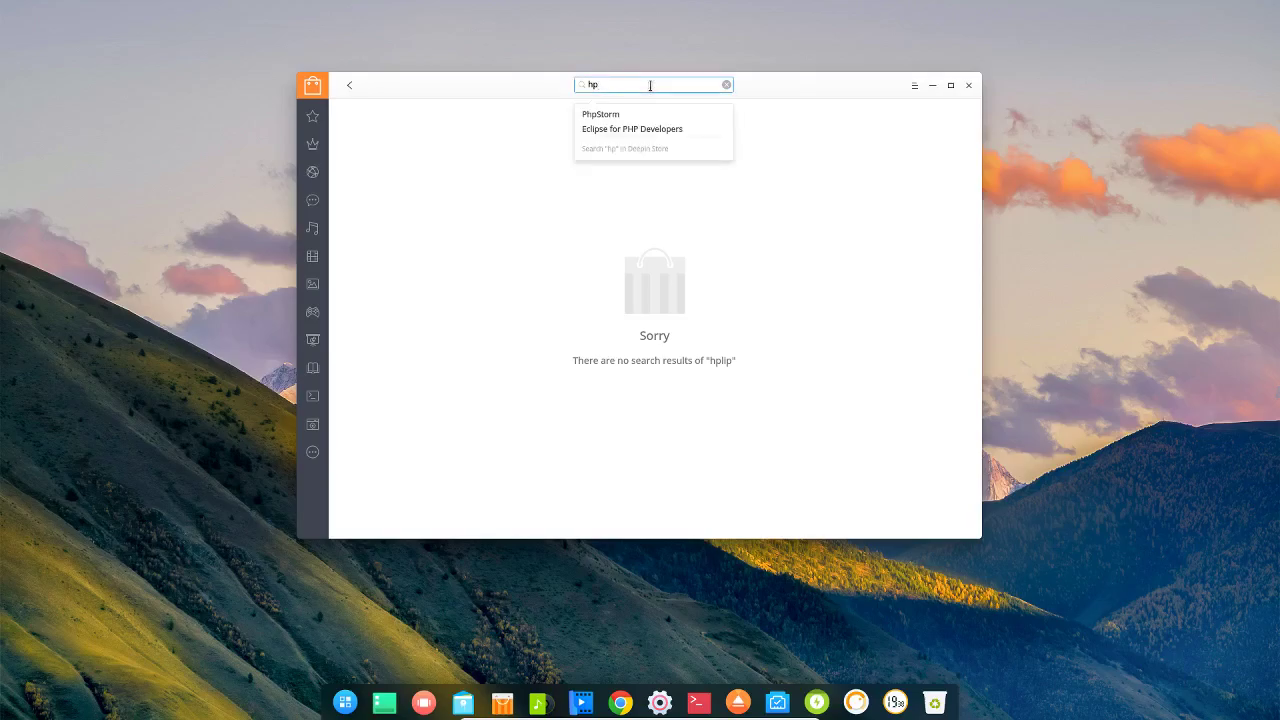
key("BackSpace")
key("BackSpace")
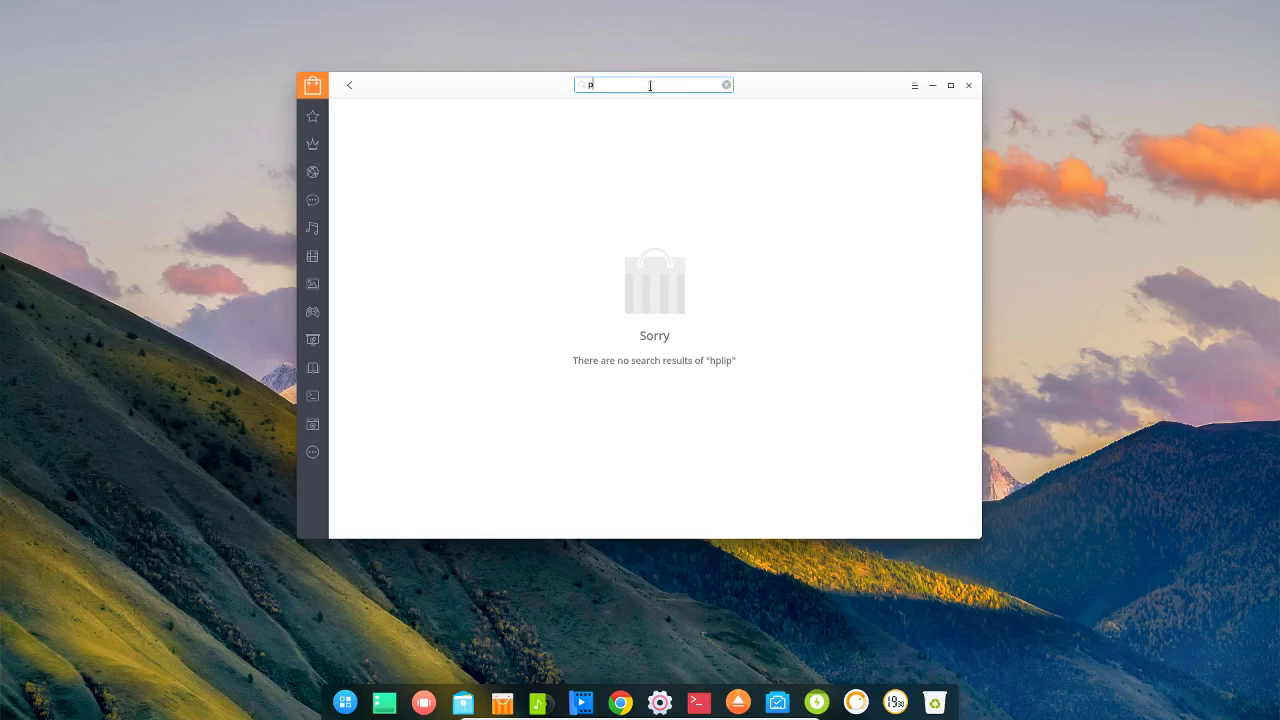
type("printer")
key("Return")
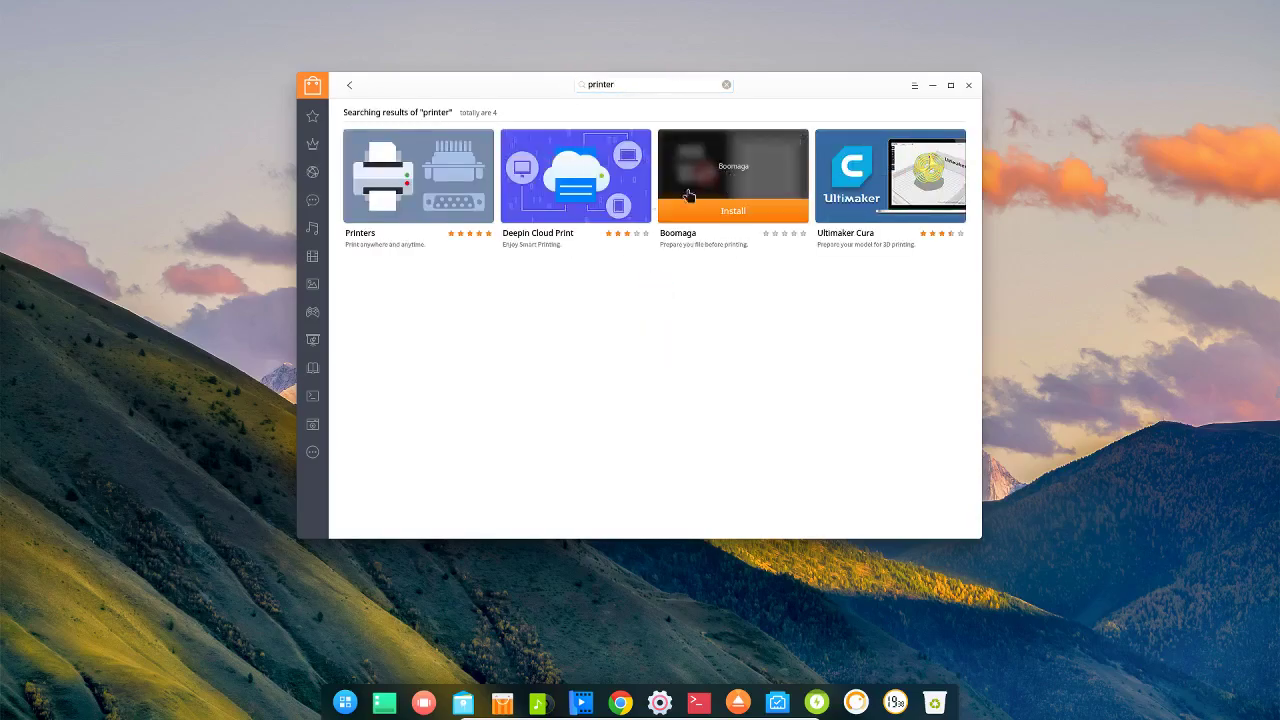
Step: Open the Printers app from the search results, start adding a new printer, and expand the network printer devices
mouse_move(760, 188)
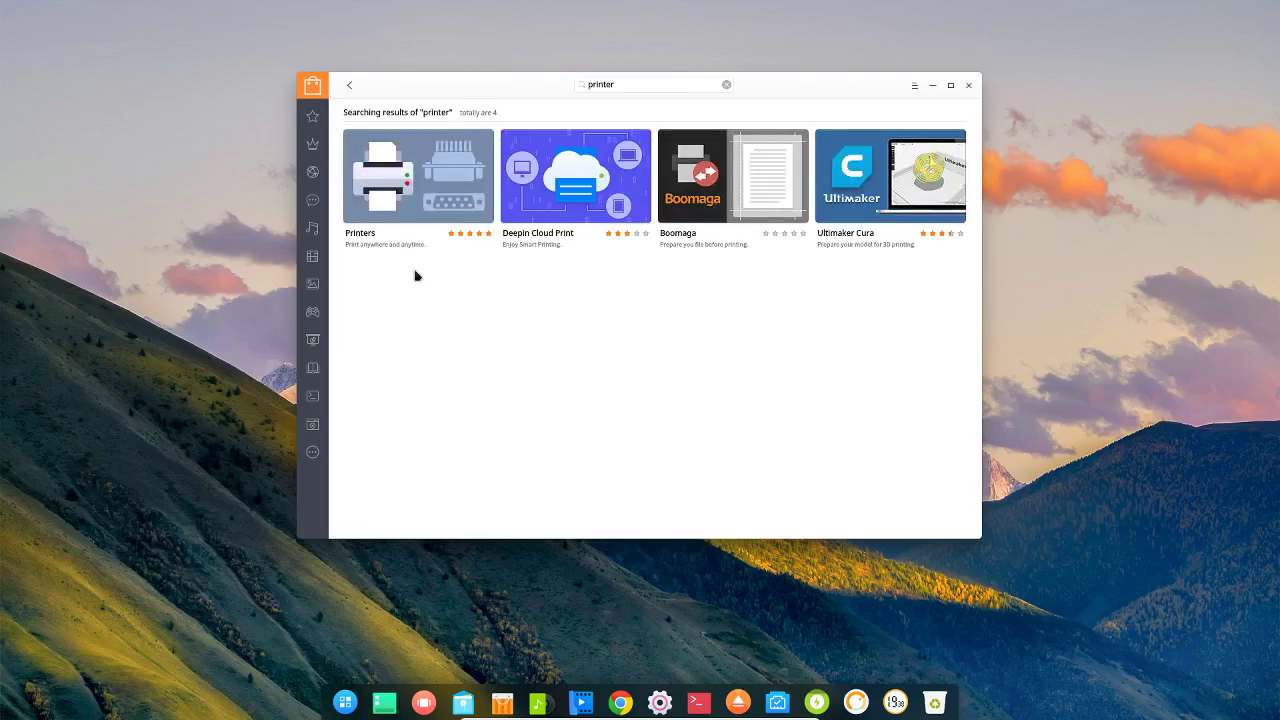
left_click(400, 216)
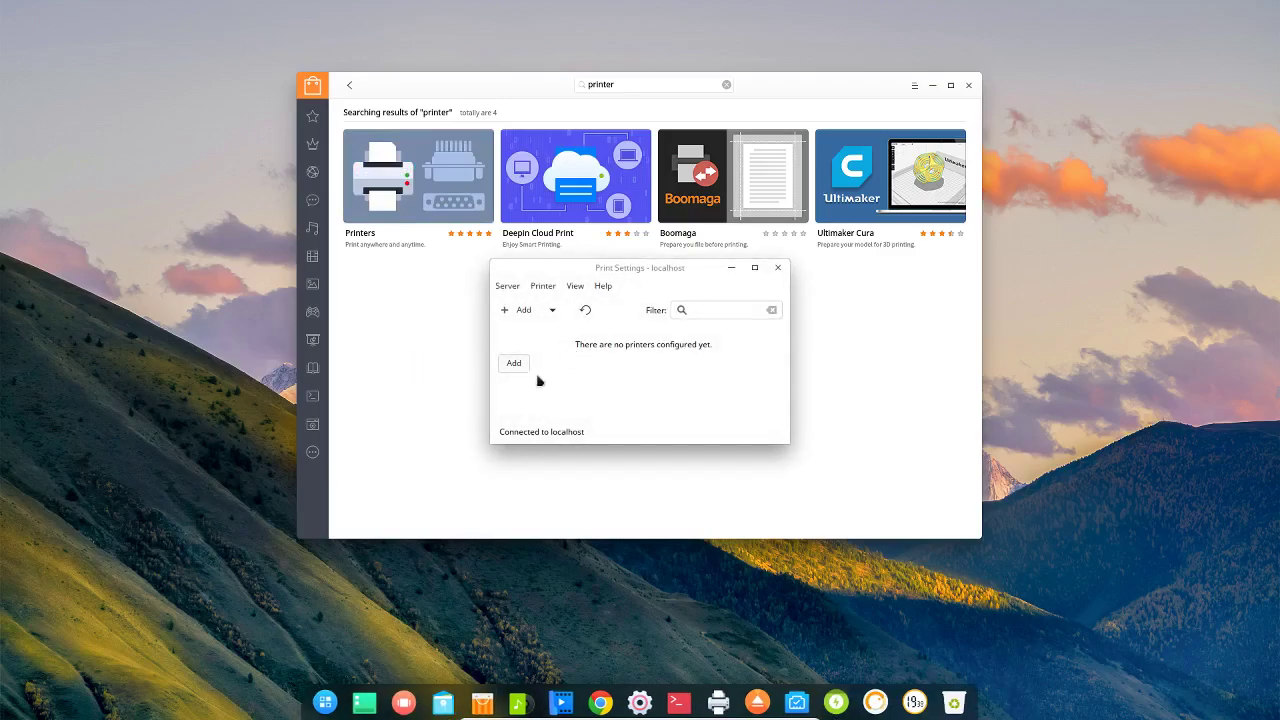
left_click(520, 312)
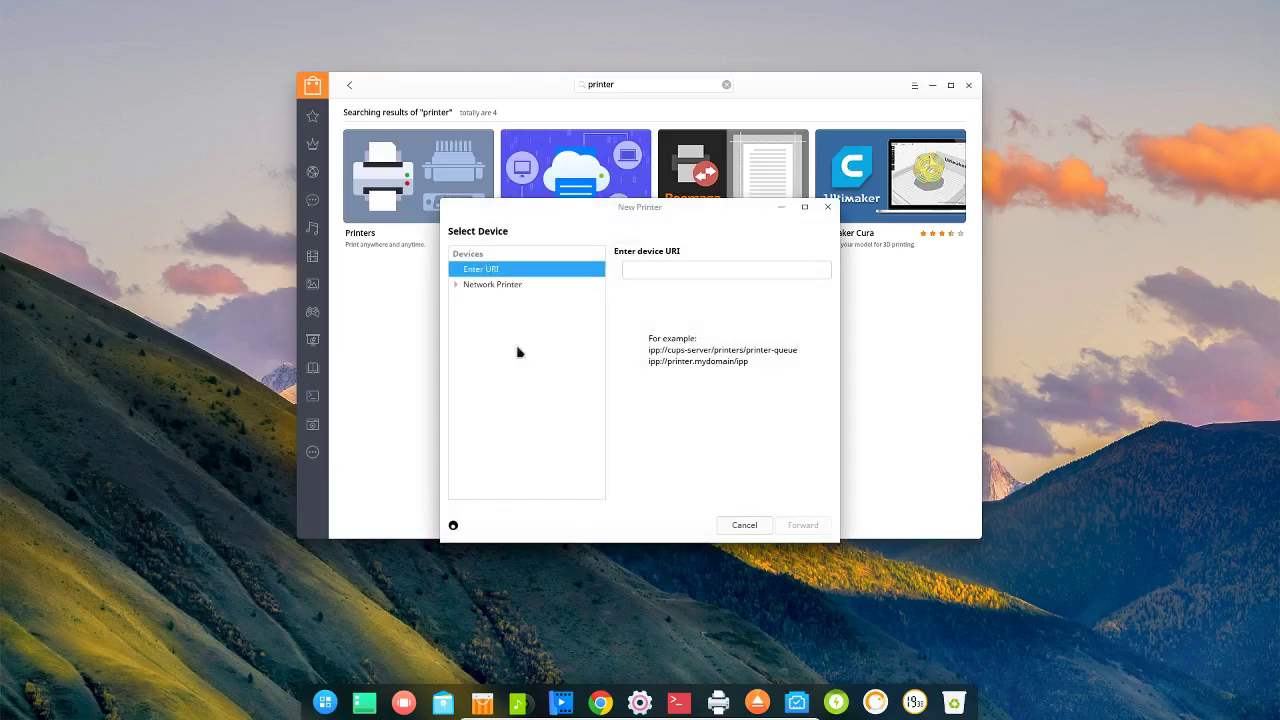
left_click(456, 285)
left_click(494, 300)
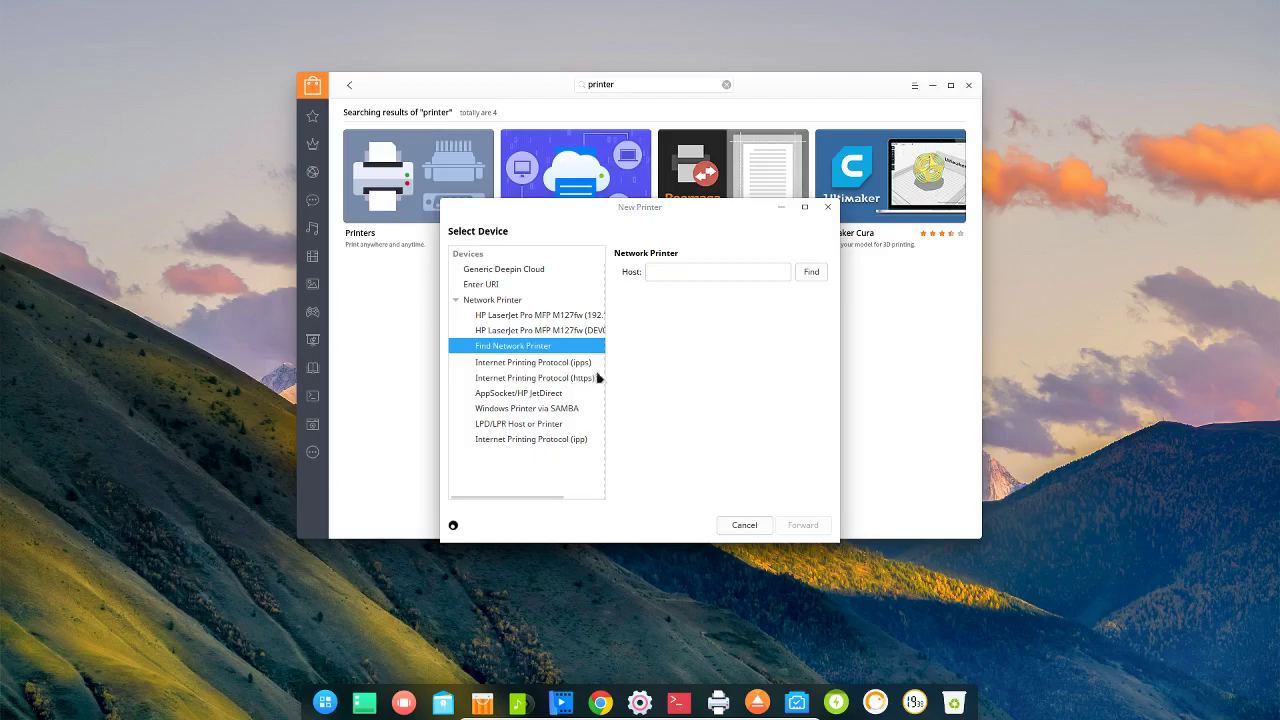
Step: Try to add the first HP LaserJet Pro MFP M127fw over HPLIP with the location Office, and return to device selection
left_click(577, 326)
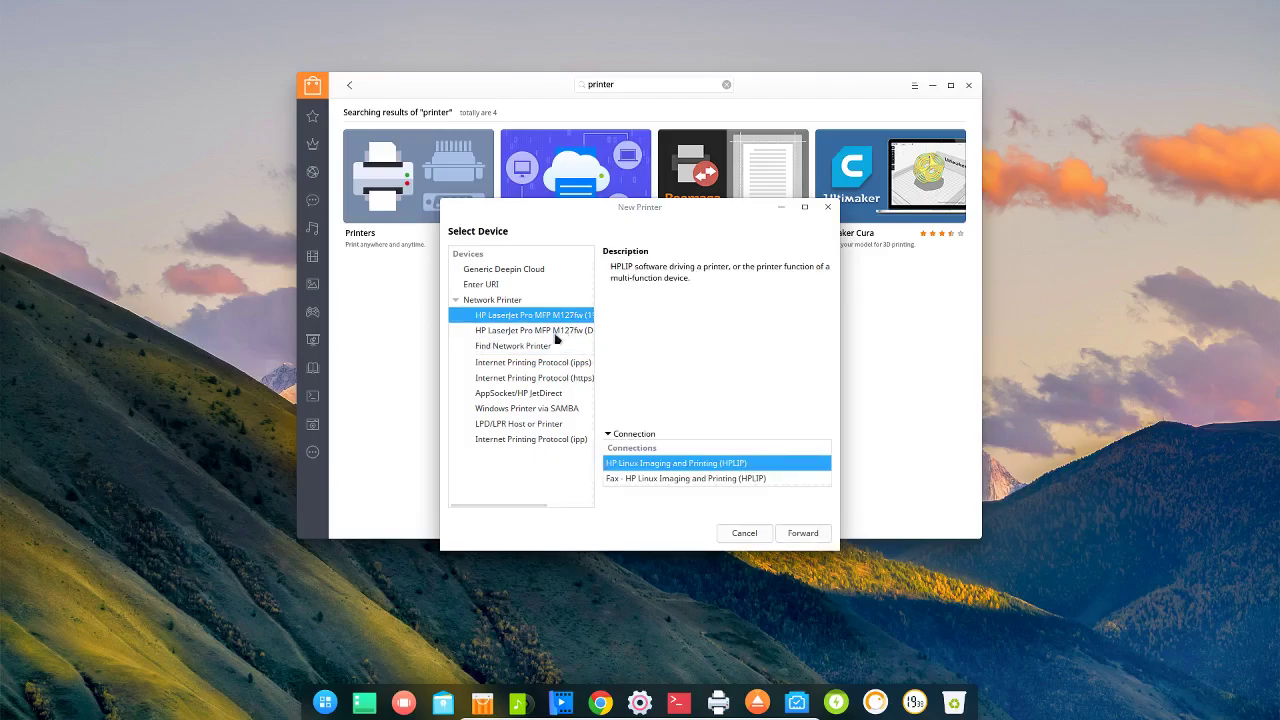
left_click(558, 331)
left_click(557, 316)
left_click(809, 535)
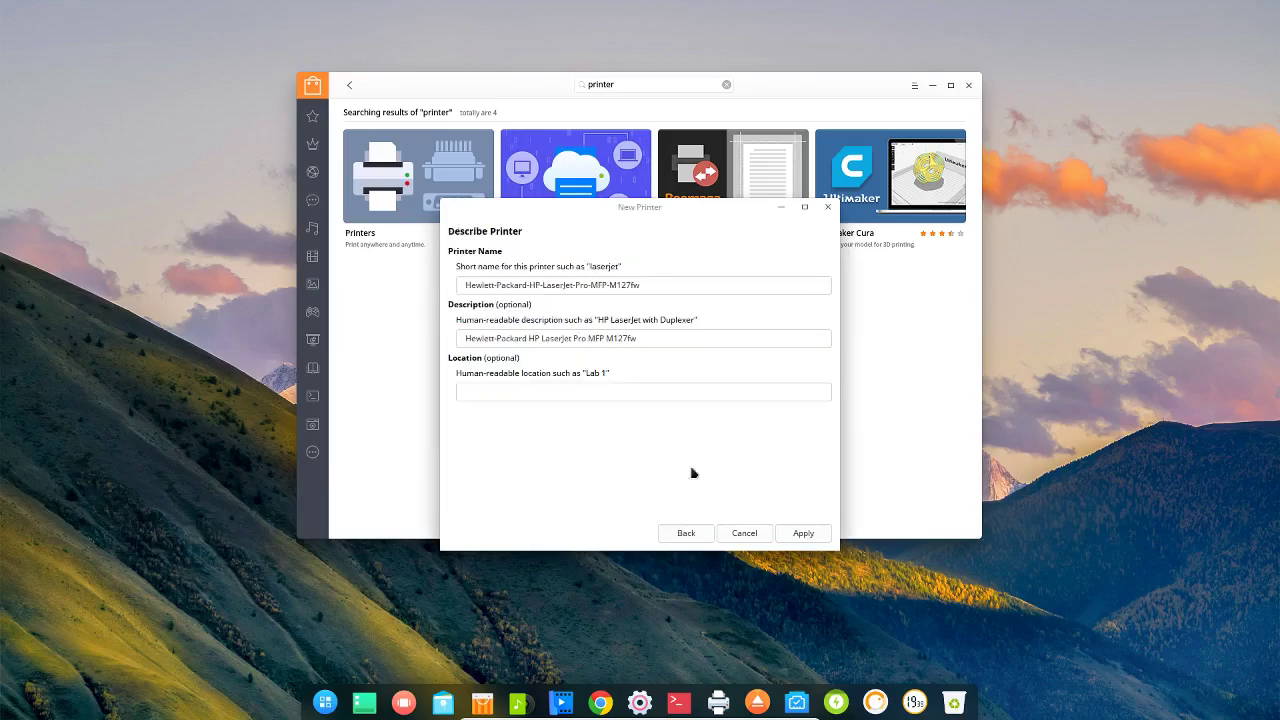
left_click(543, 389)
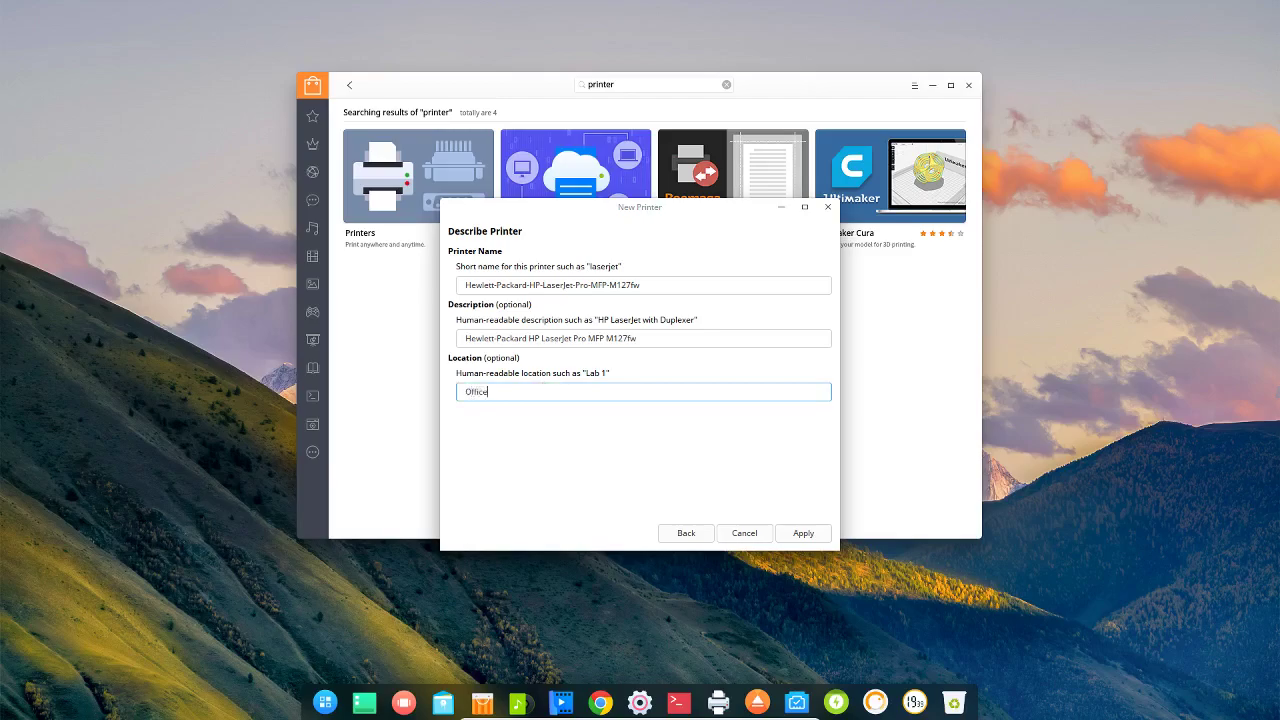
left_click(806, 533)
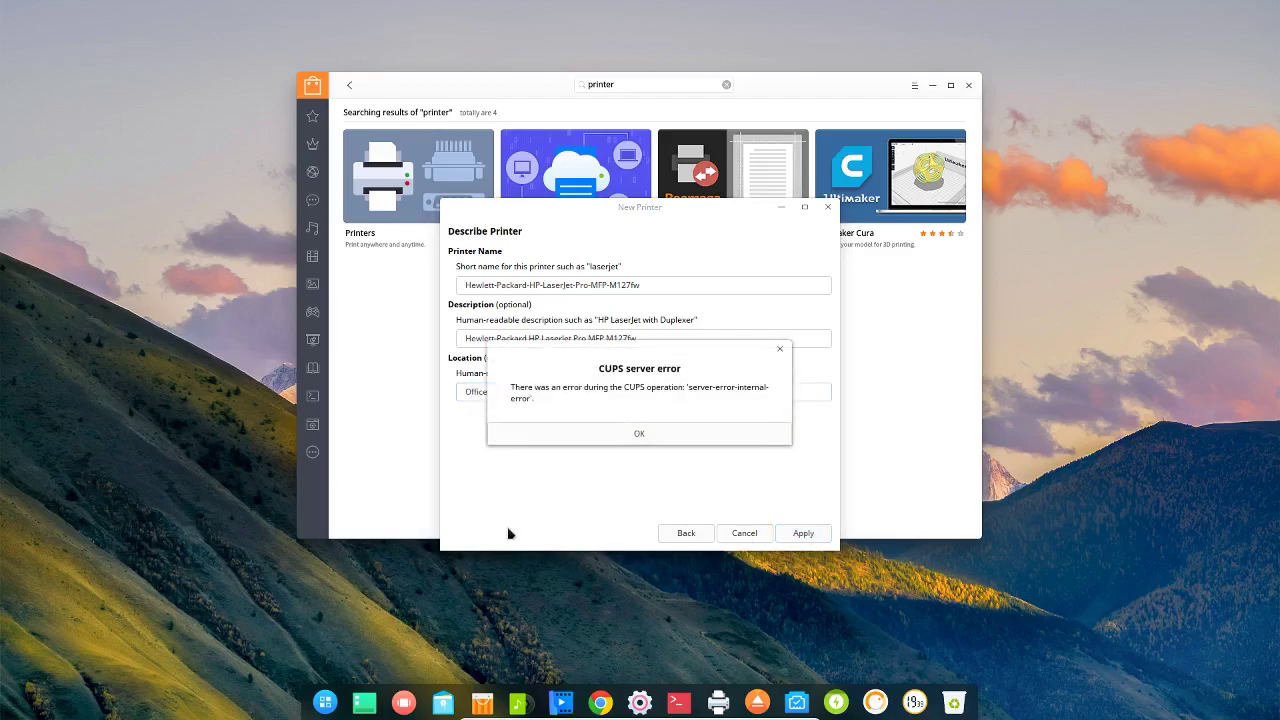
left_click(640, 436)
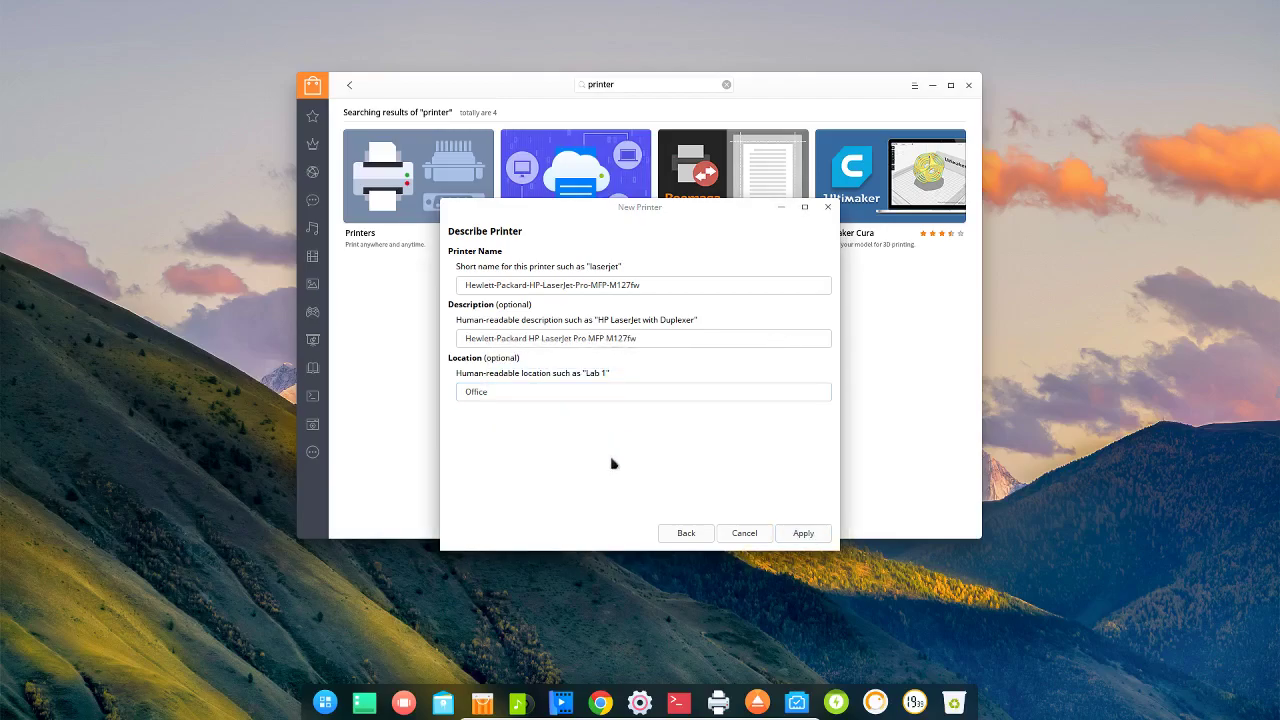
left_click(803, 533)
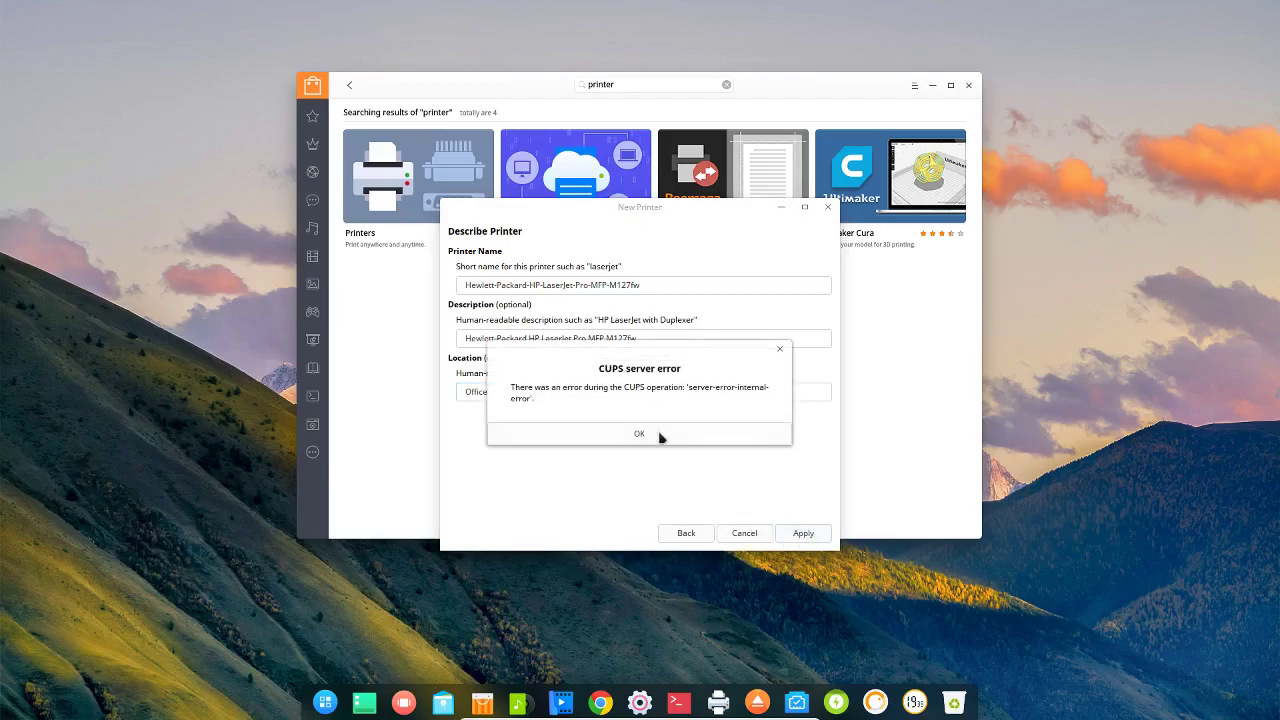
left_click(640, 436)
left_click(685, 533)
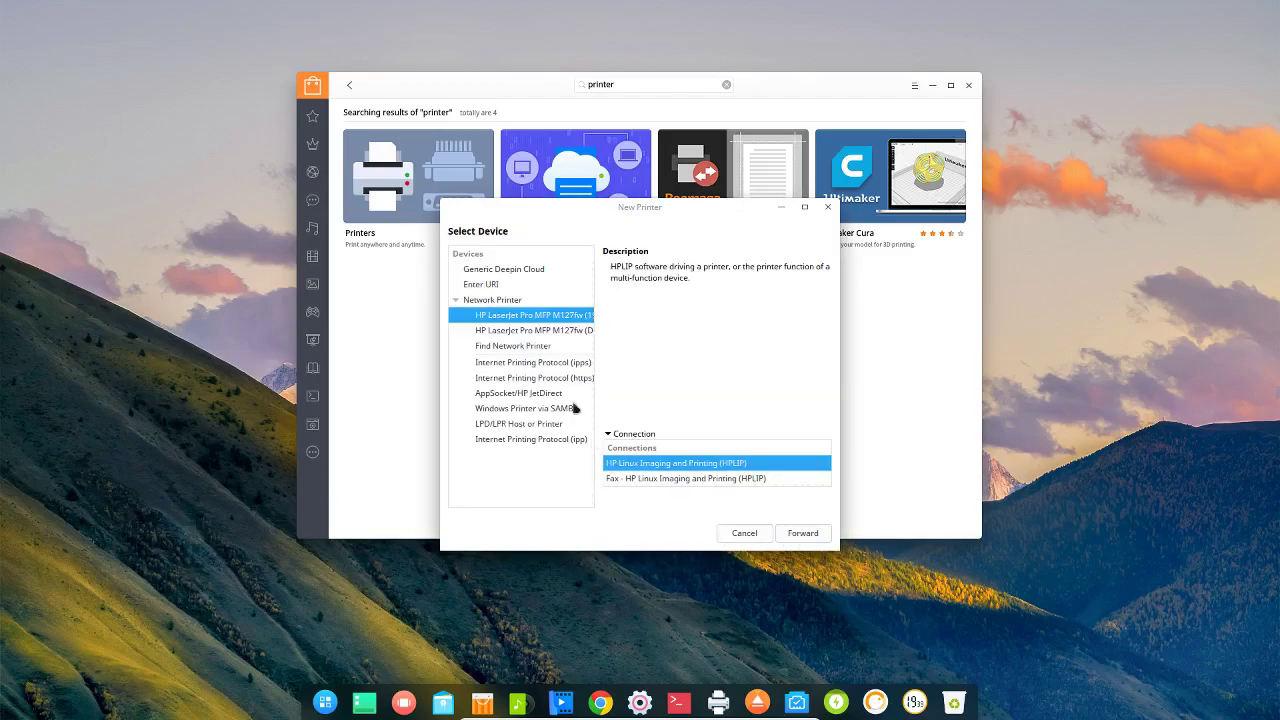
Step: Try to add the second HP LaserJet Pro MFP M127fw entry over IPP, and go back to device selection
left_click(523, 333)
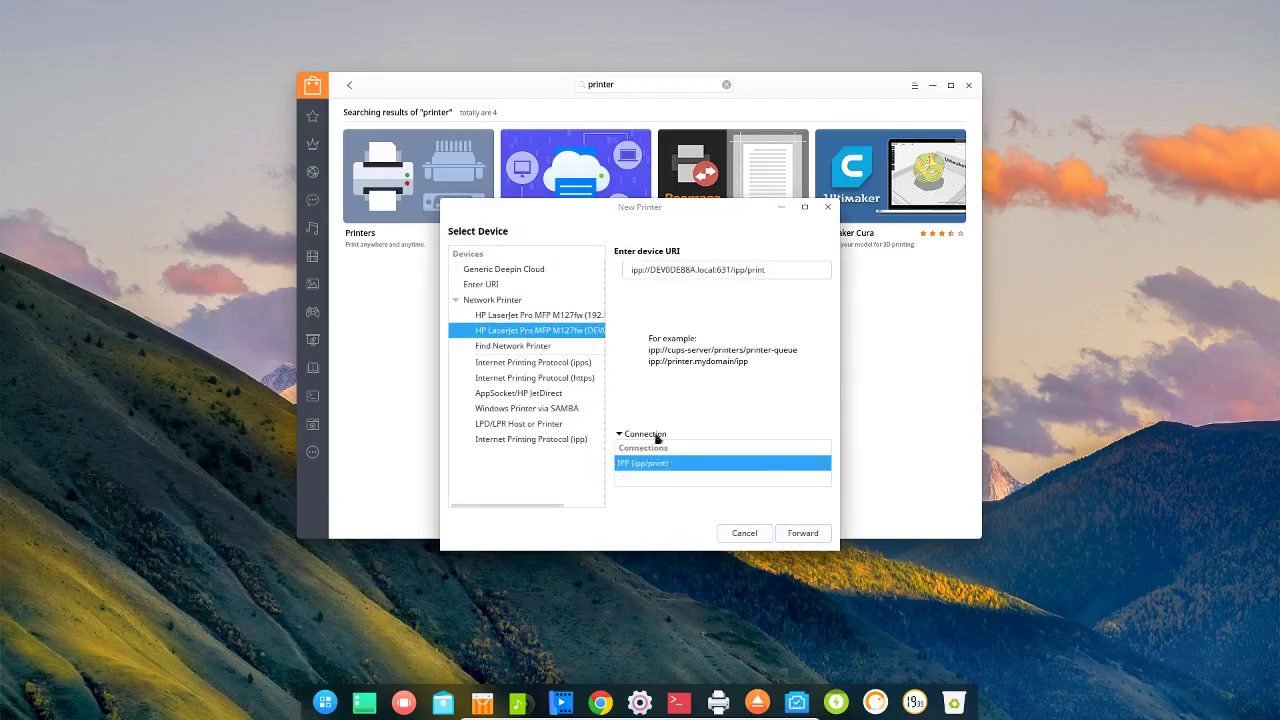
left_click(799, 536)
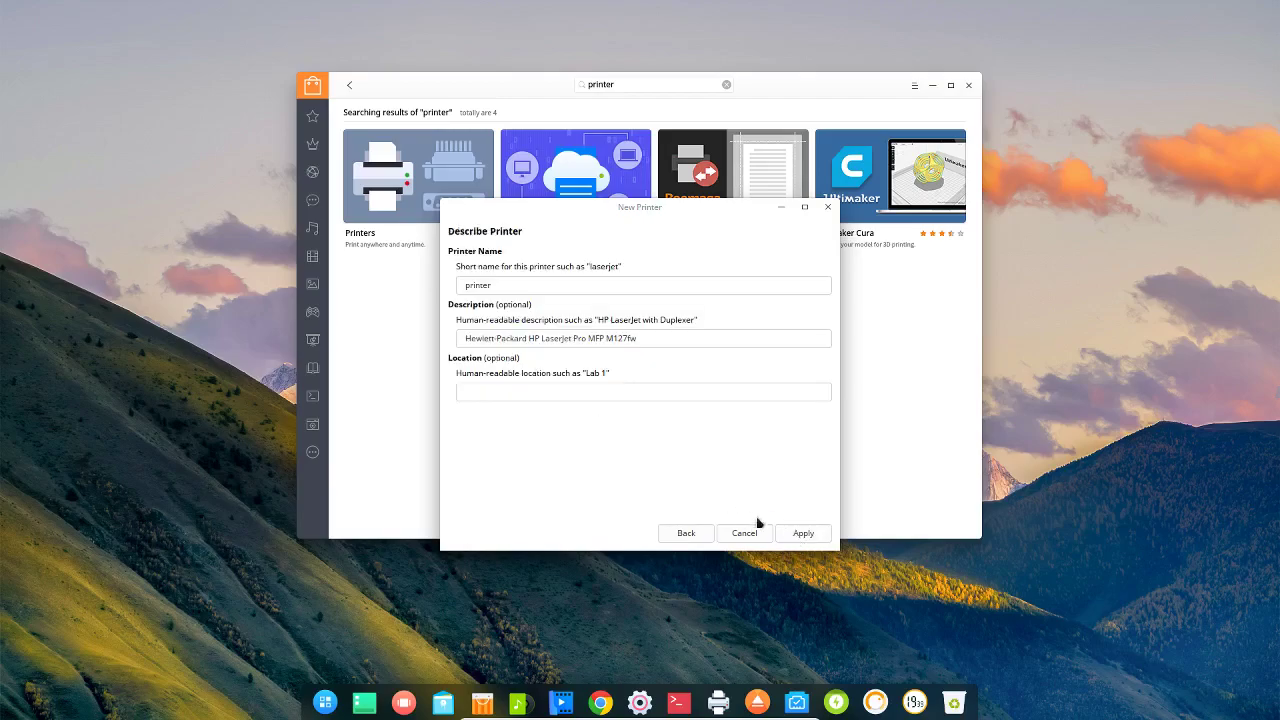
left_click(789, 530)
left_click(634, 437)
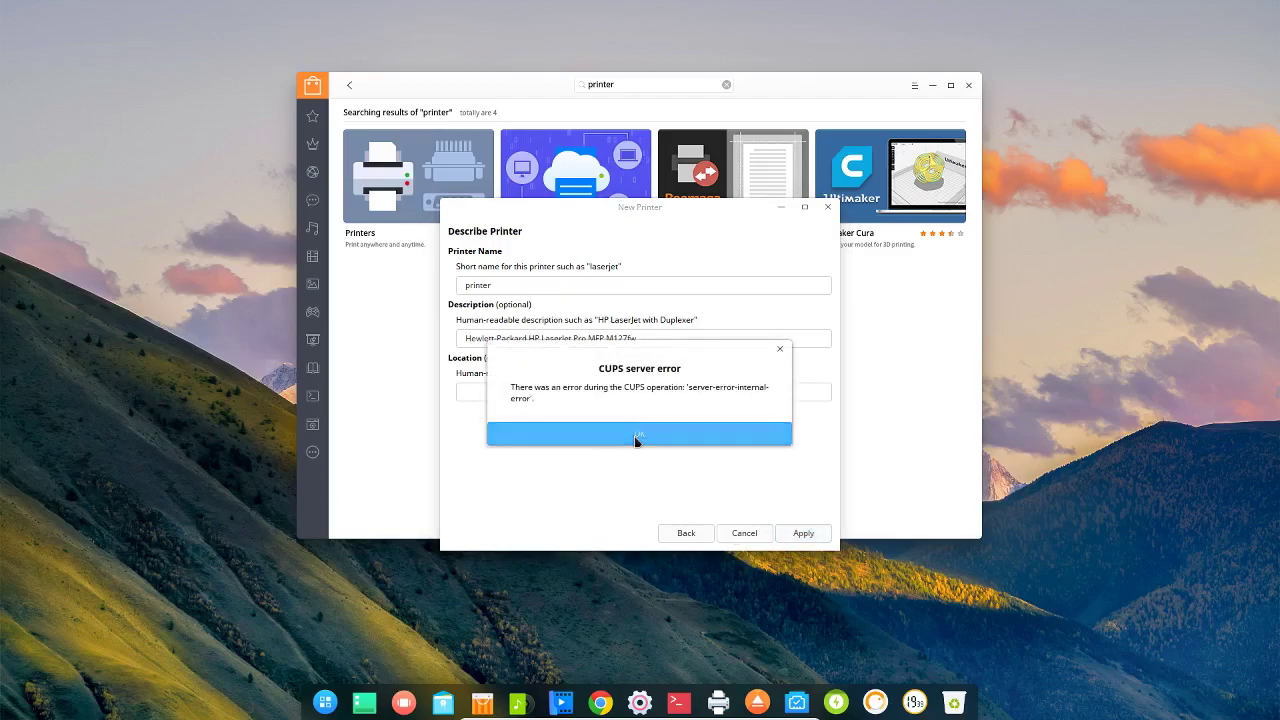
left_click(689, 538)
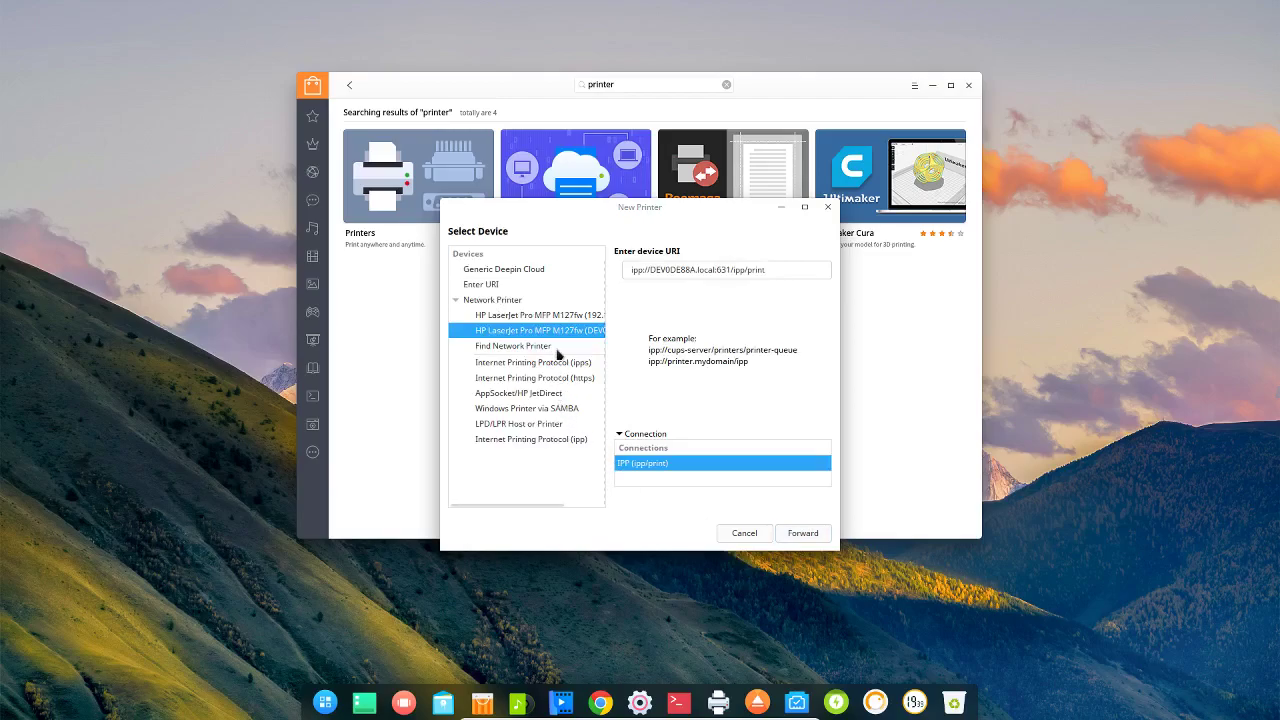
Step: Try to add the first HP LaserJet Pro MFP M127fw over HPLIP without a location, and return to device selection
left_click(545, 317)
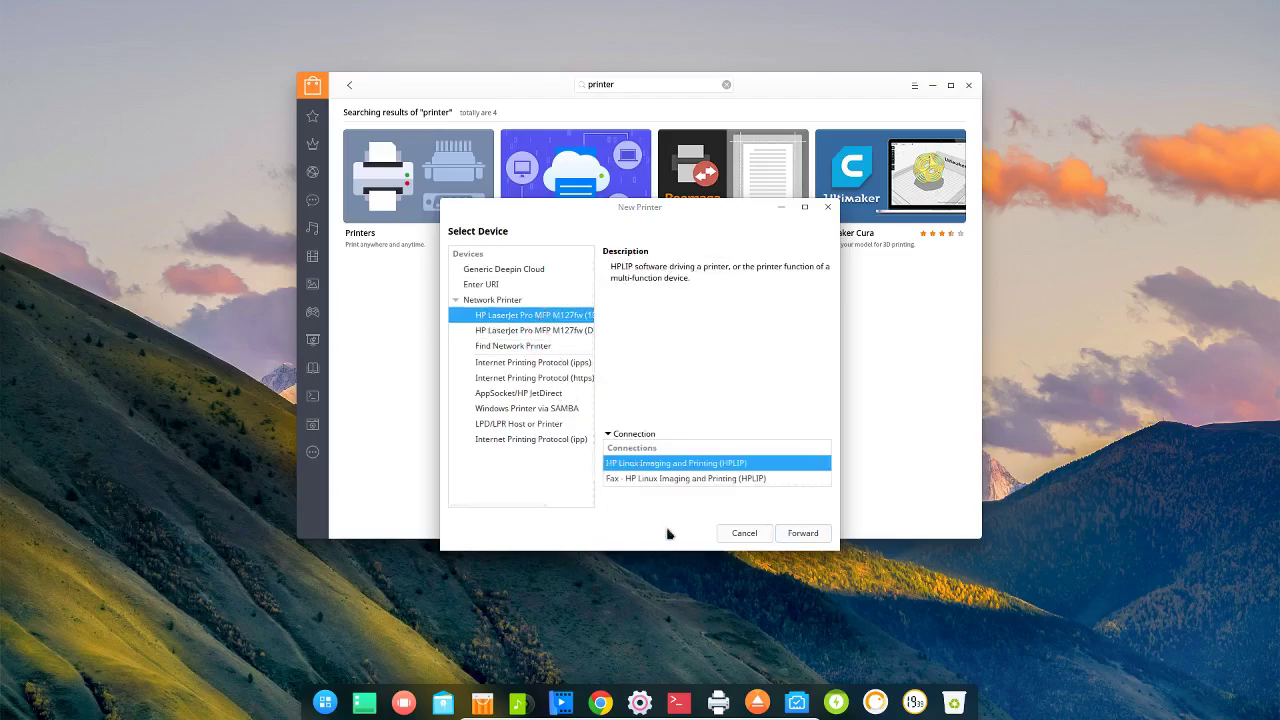
scroll(680, 470, "down", 1)
scroll(680, 468, "down", 1)
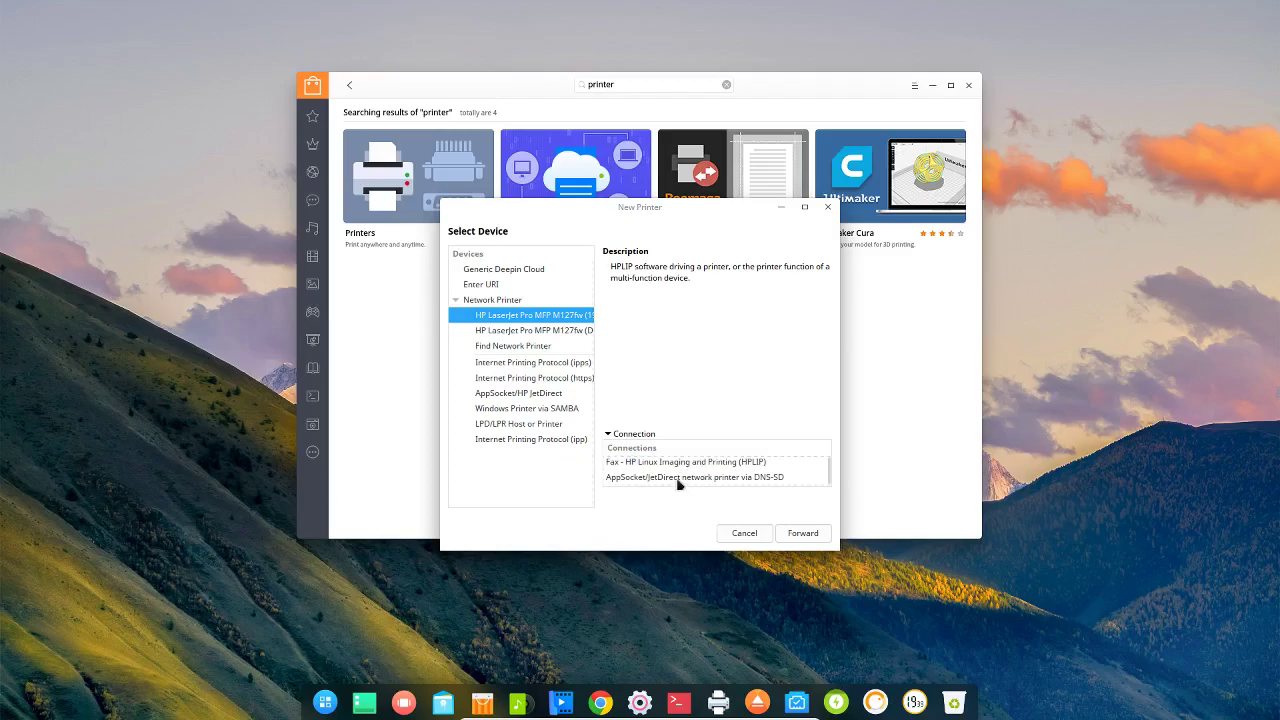
scroll(672, 482, "up", 1)
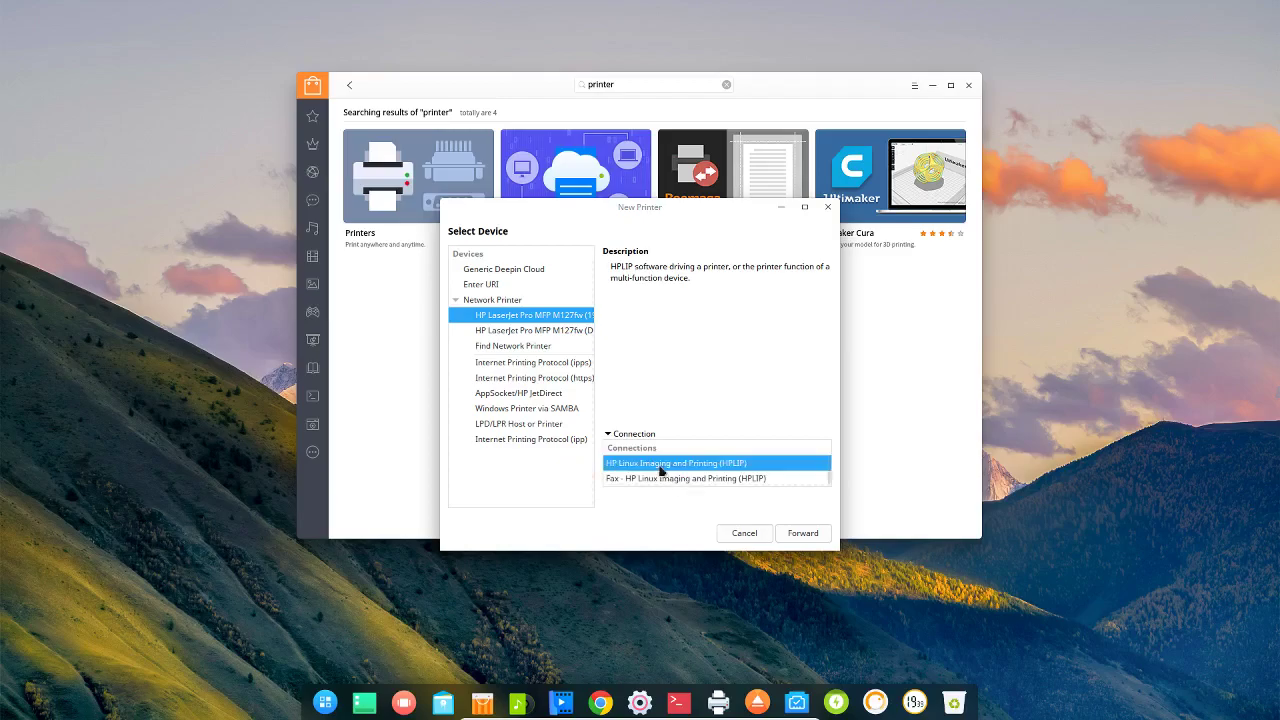
left_click(579, 592)
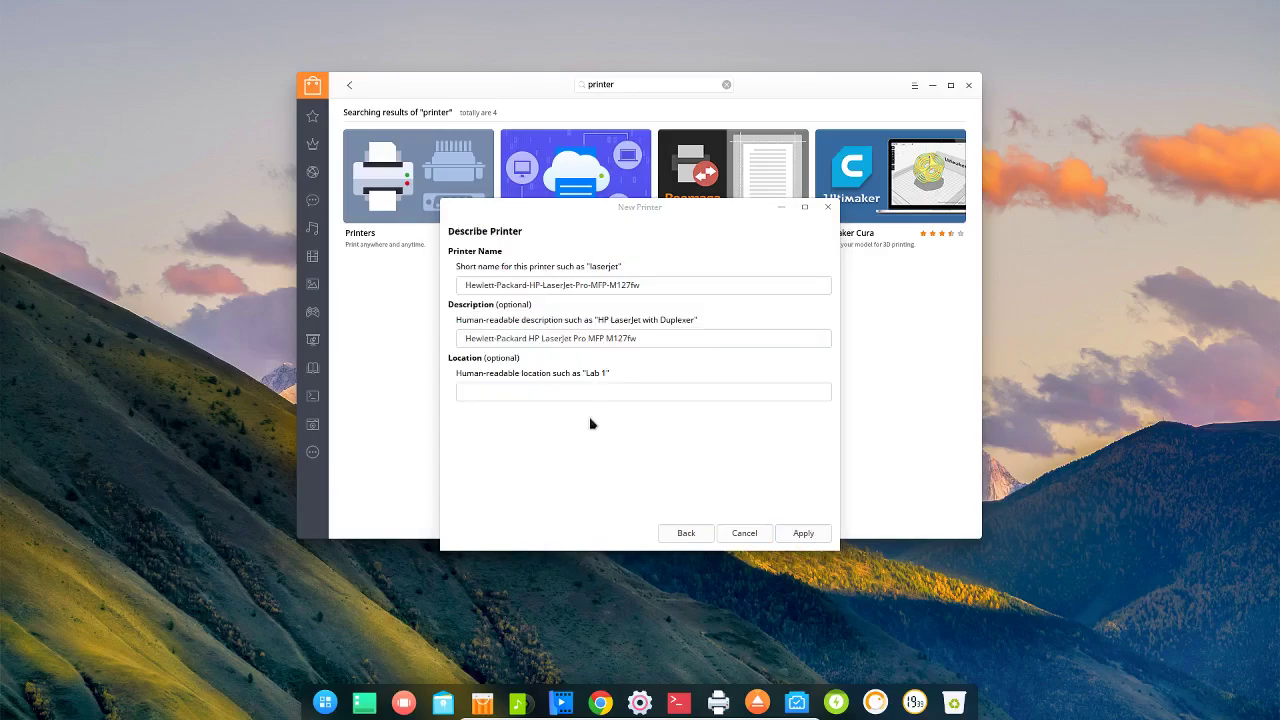
left_click(803, 533)
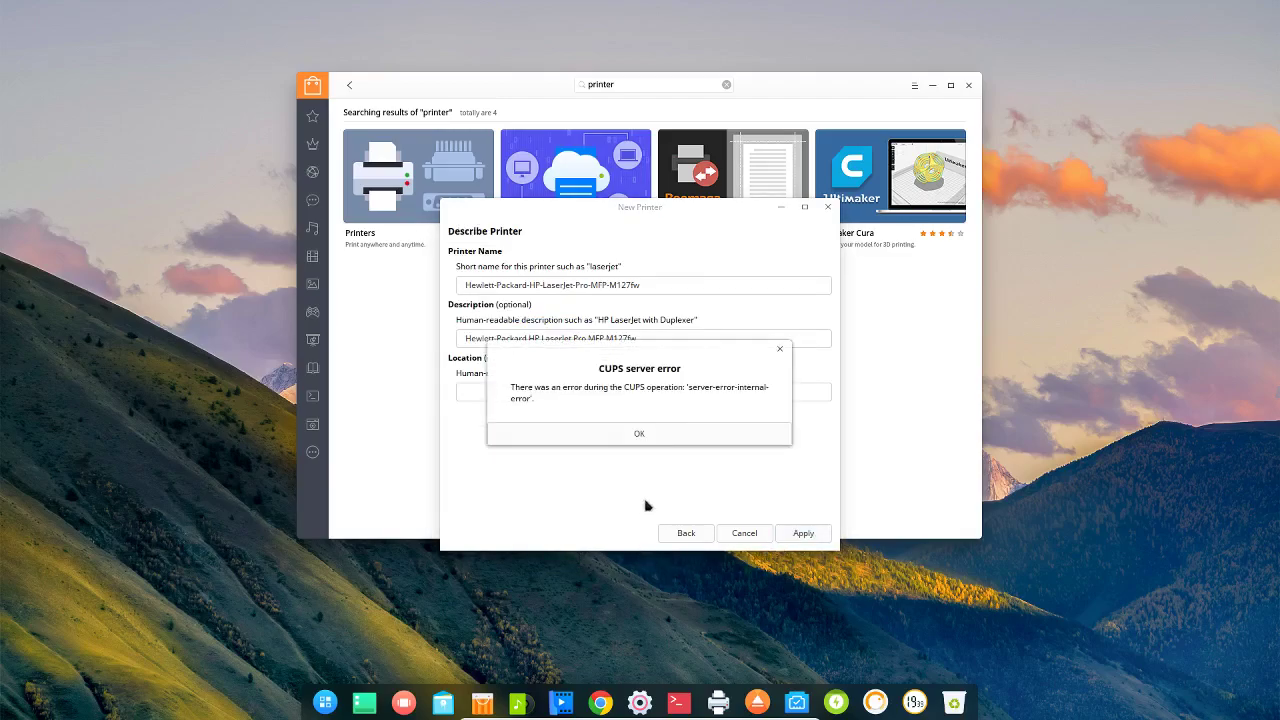
left_click(652, 438)
left_click(690, 534)
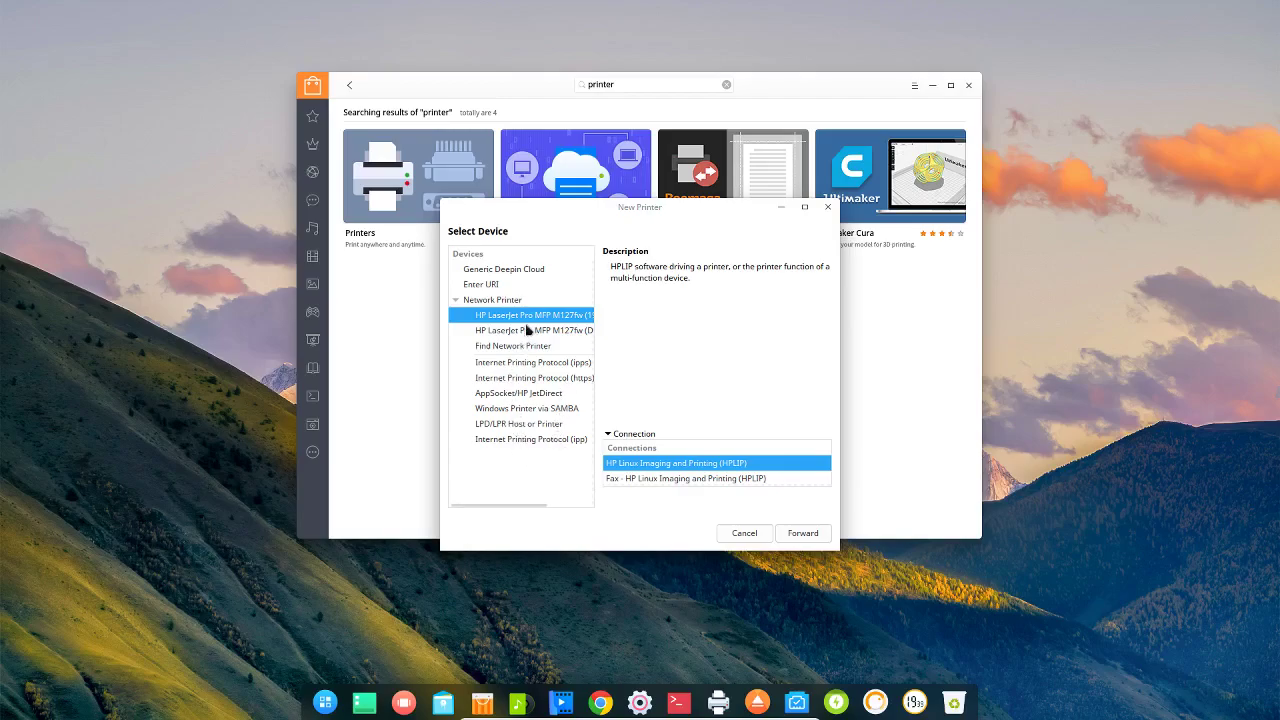
left_click(485, 287)
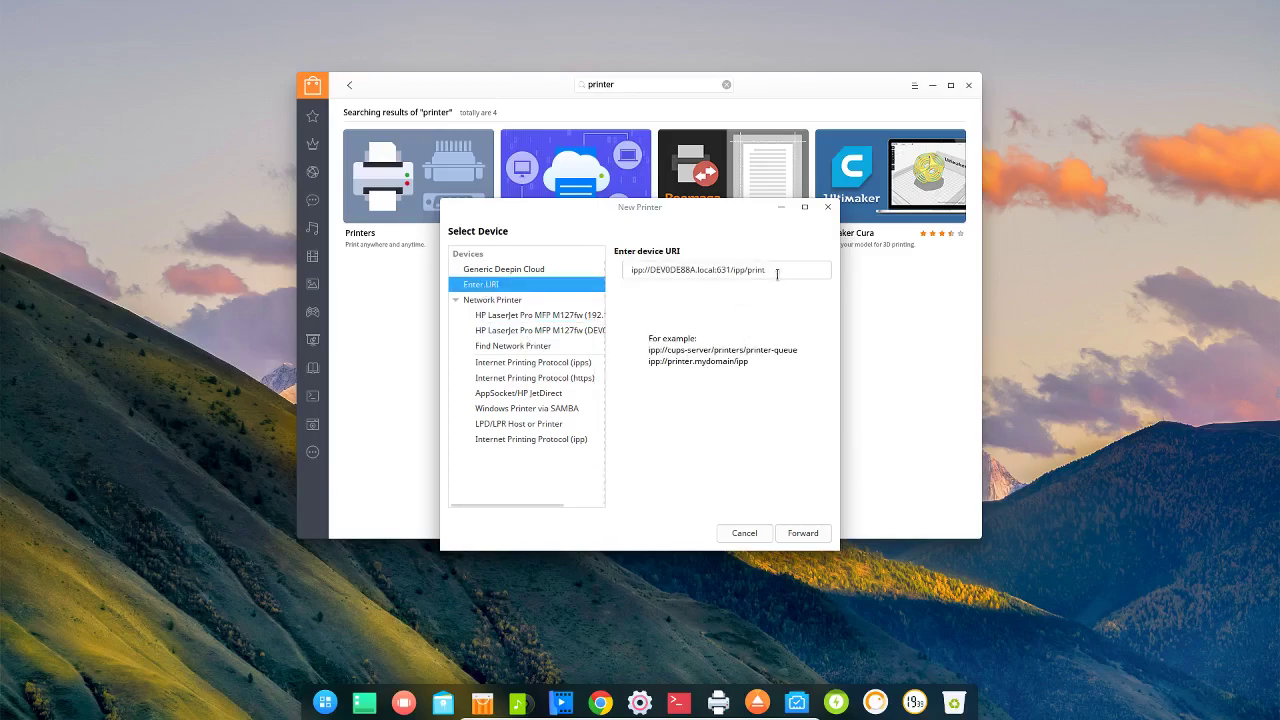
left_click_drag(778, 272, 528, 272)
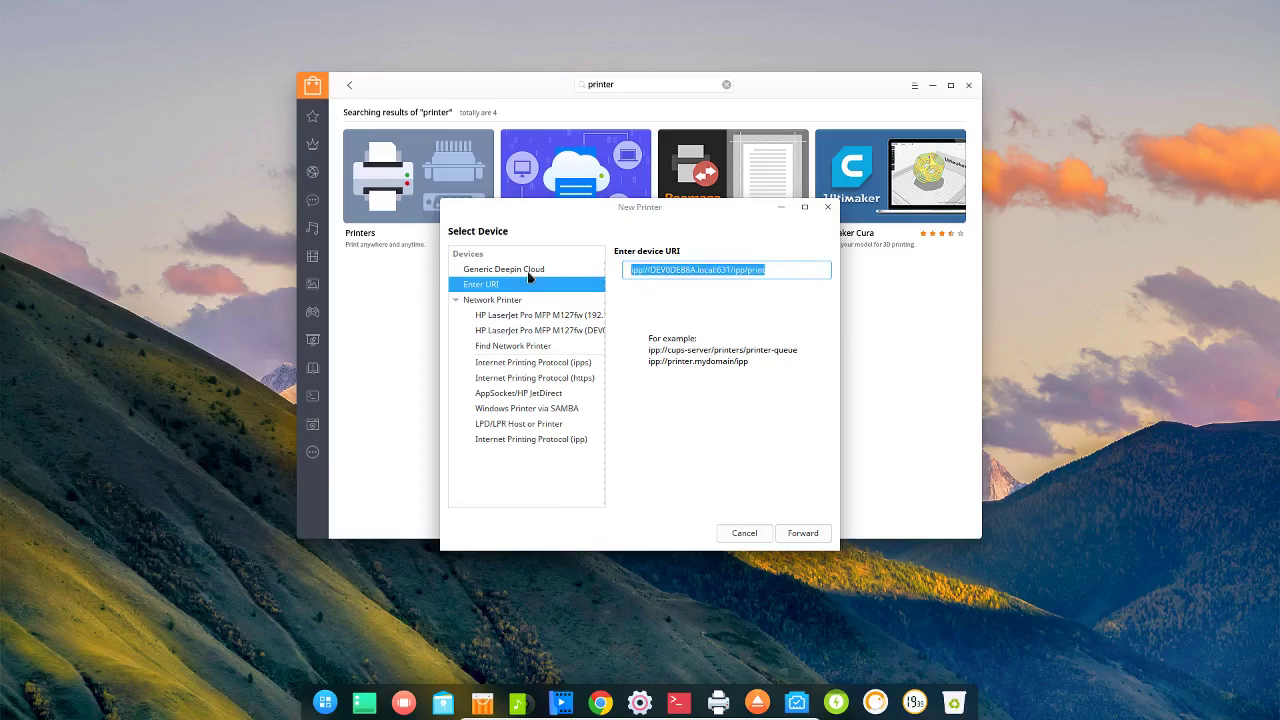
type("http://192.168.100.68")
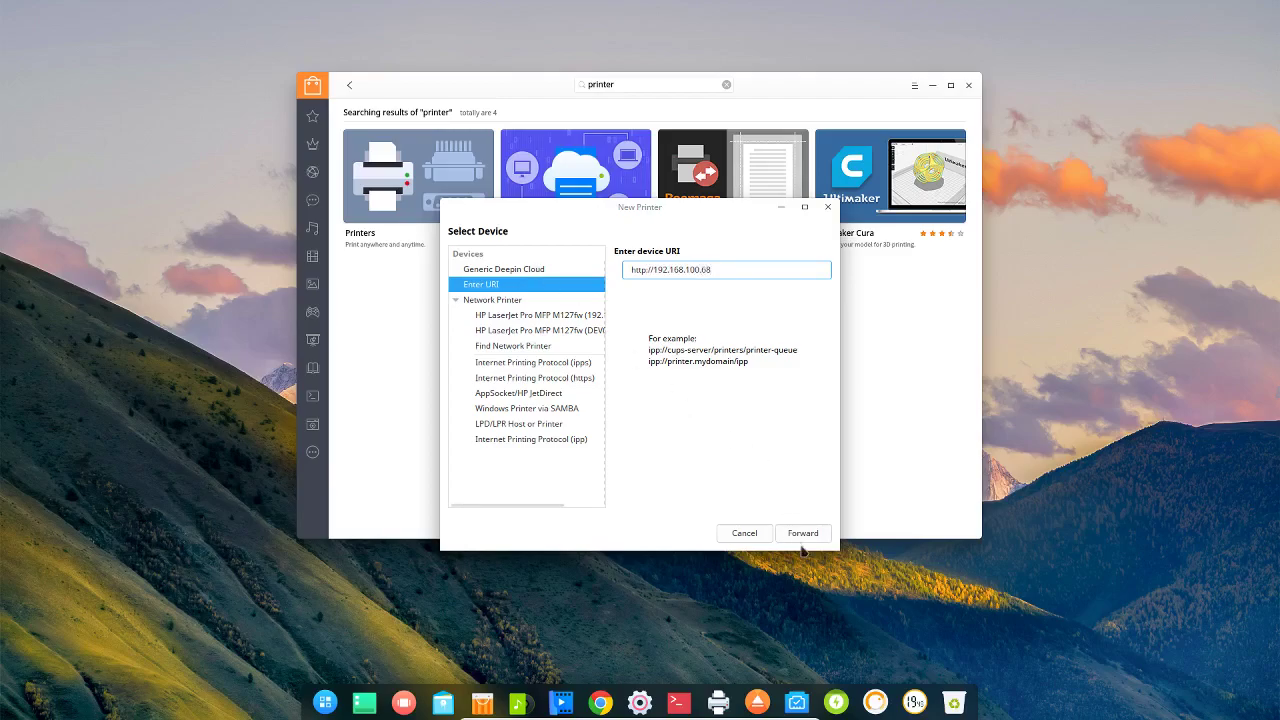
Step: Change the device URI to ipp://192.168.100.68 and try to continue with it
left_click(654, 272)
key("BackSpace")
key("BackSpace")
key("BackSpace")
key("BackSpace")
key("BackSpace")
key("BackSpace")
key("BackSpace")
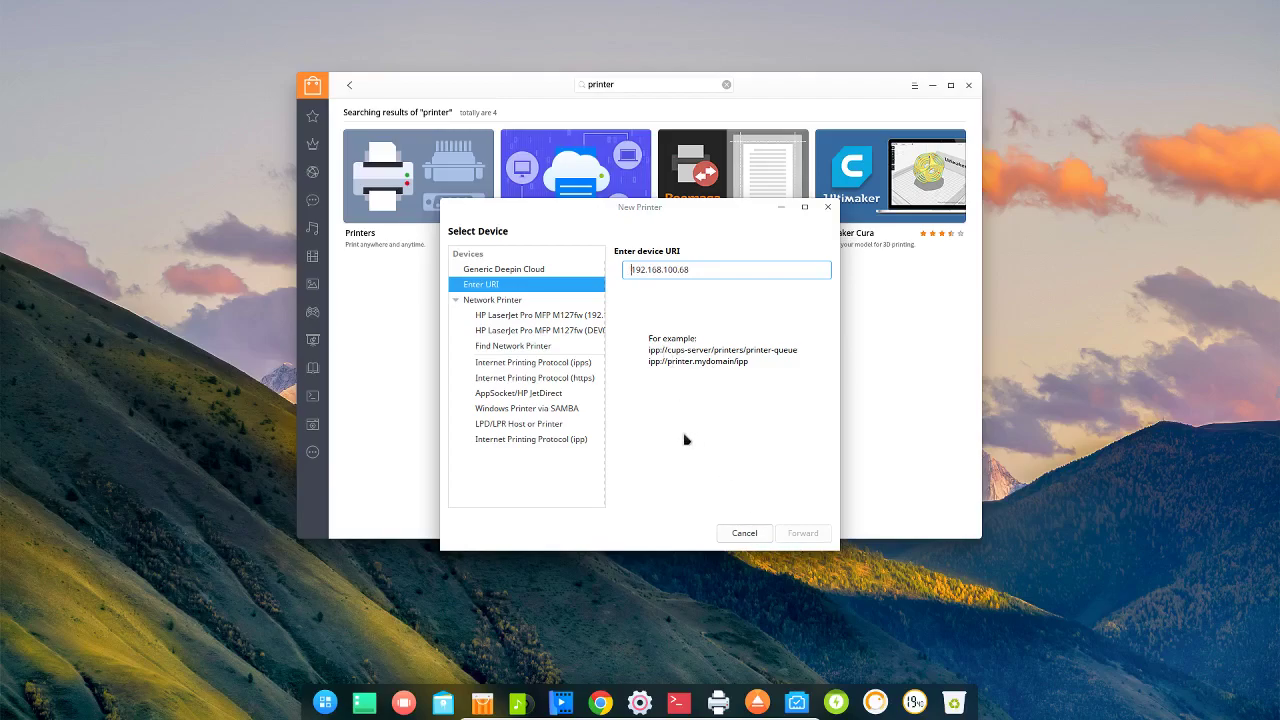
type("ipp://")
left_click(810, 533)
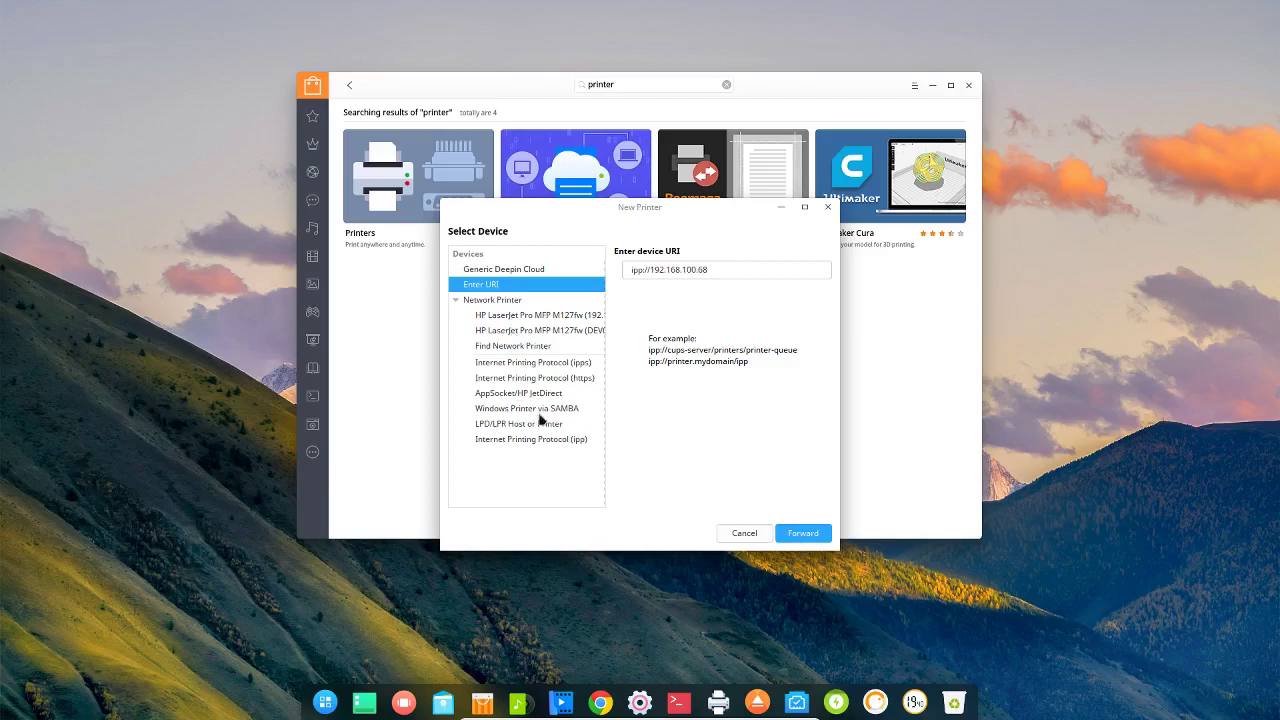
Step: Retry adding the first HP LaserJet Pro MFP M127fw over HPLIP, cancel the printer setup, and close the print settings and store windows
left_click(522, 314)
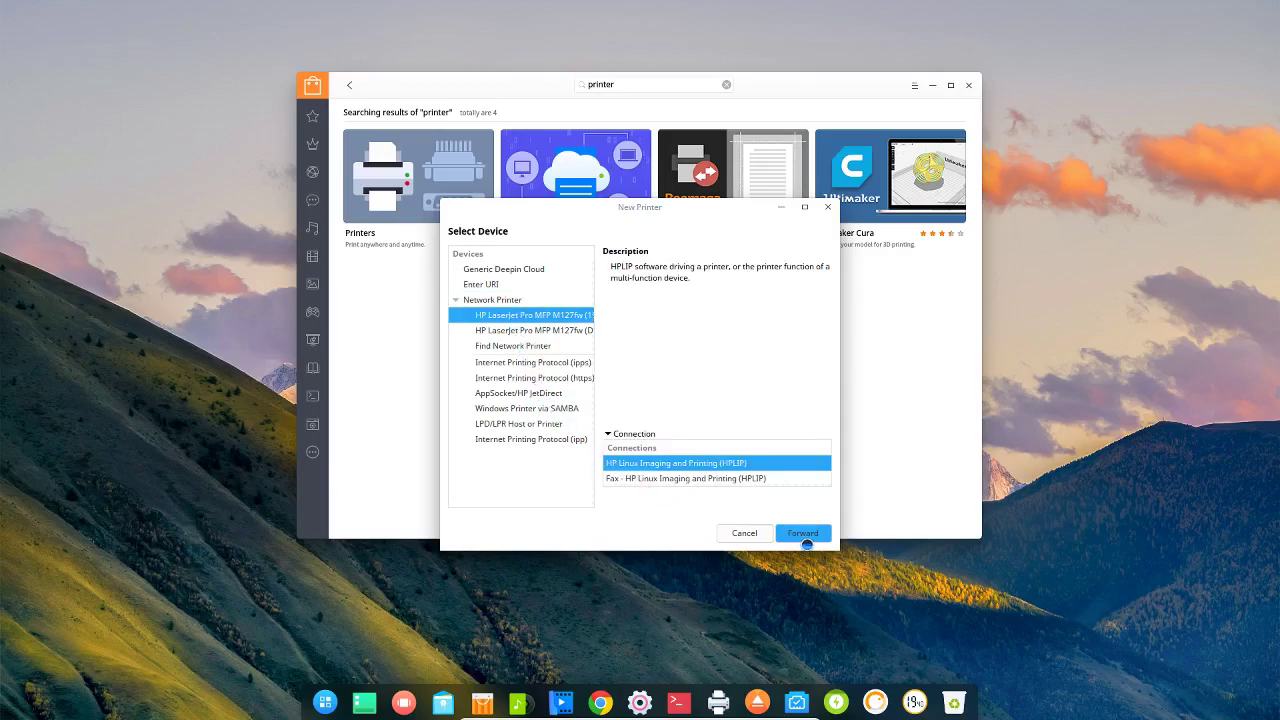
left_click(824, 540)
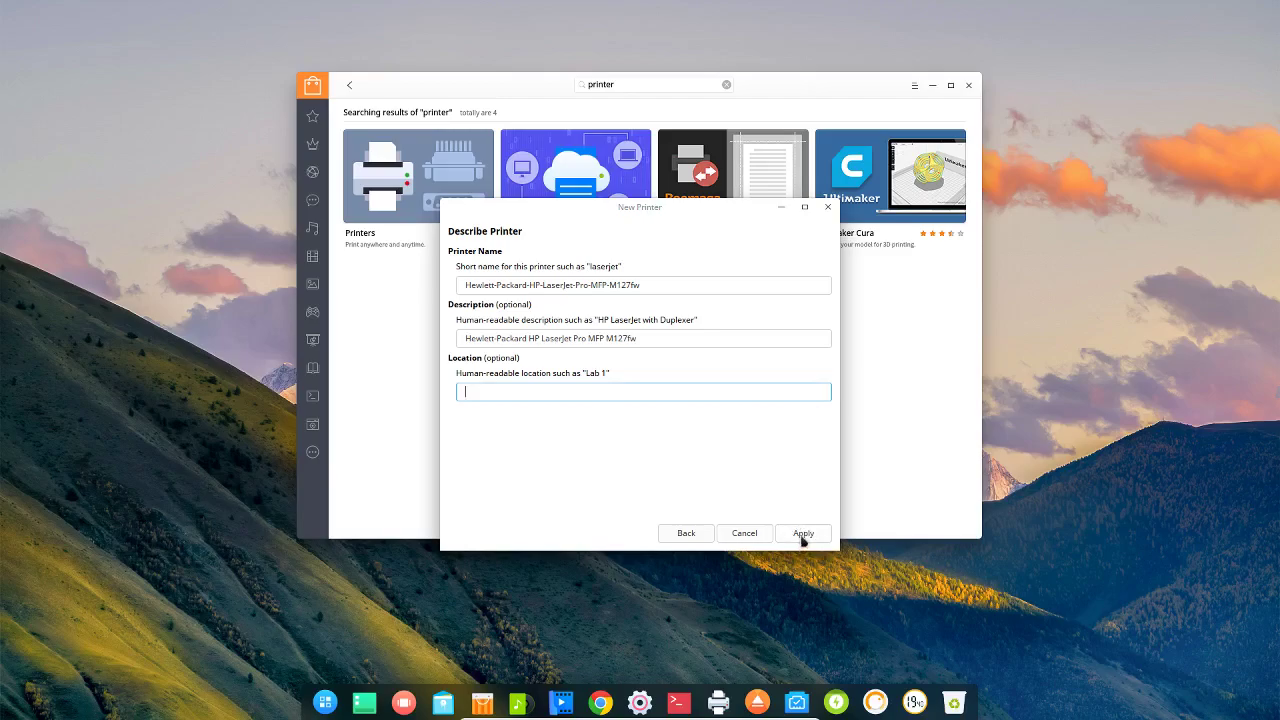
left_click(804, 532)
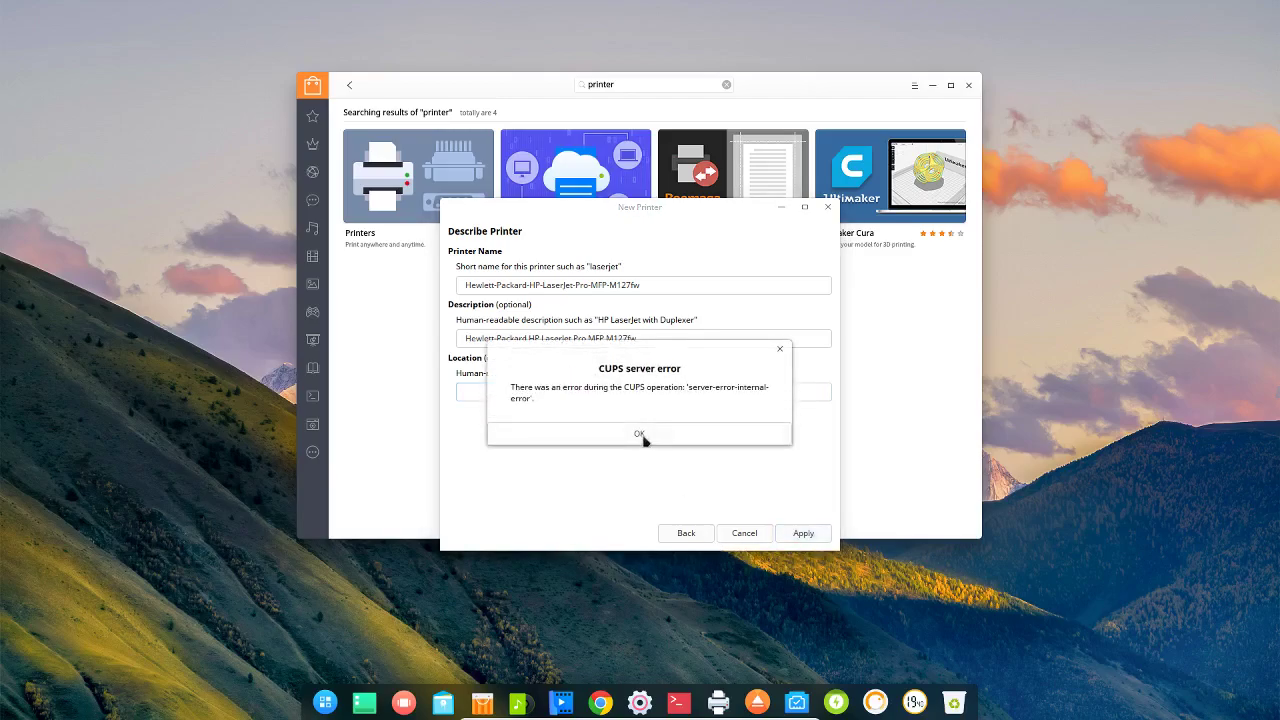
left_click(640, 434)
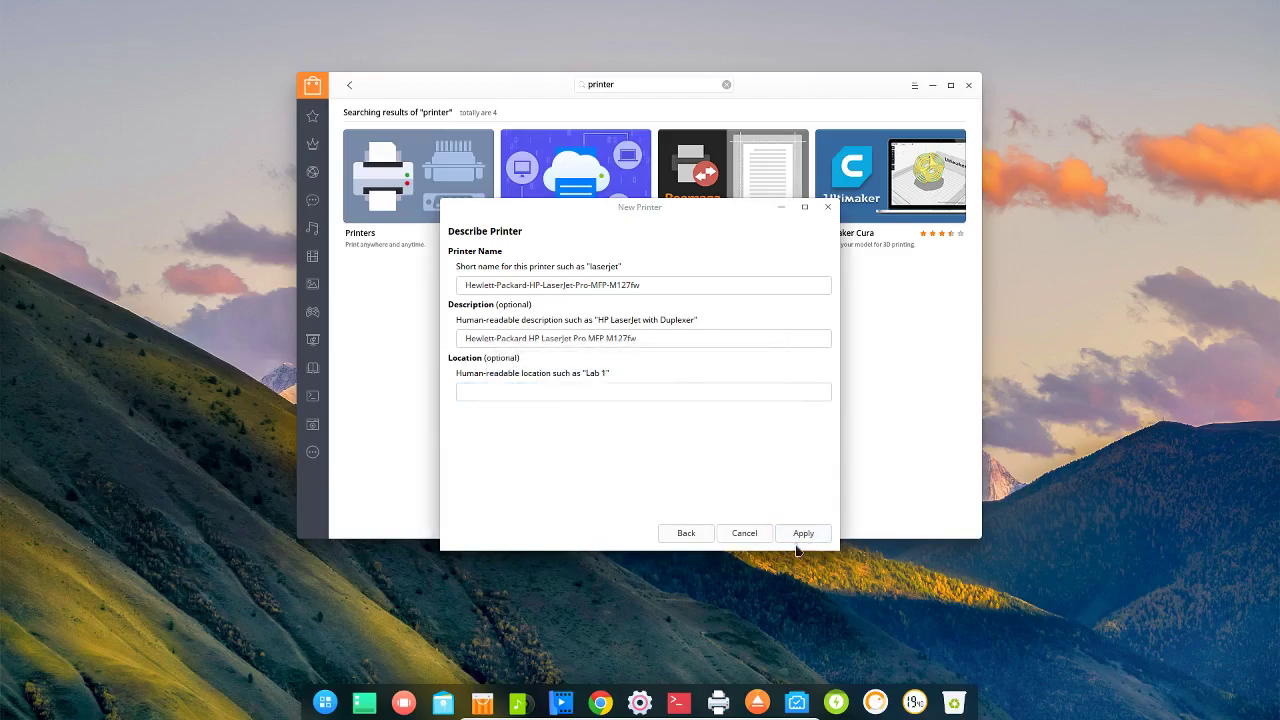
left_click(733, 537)
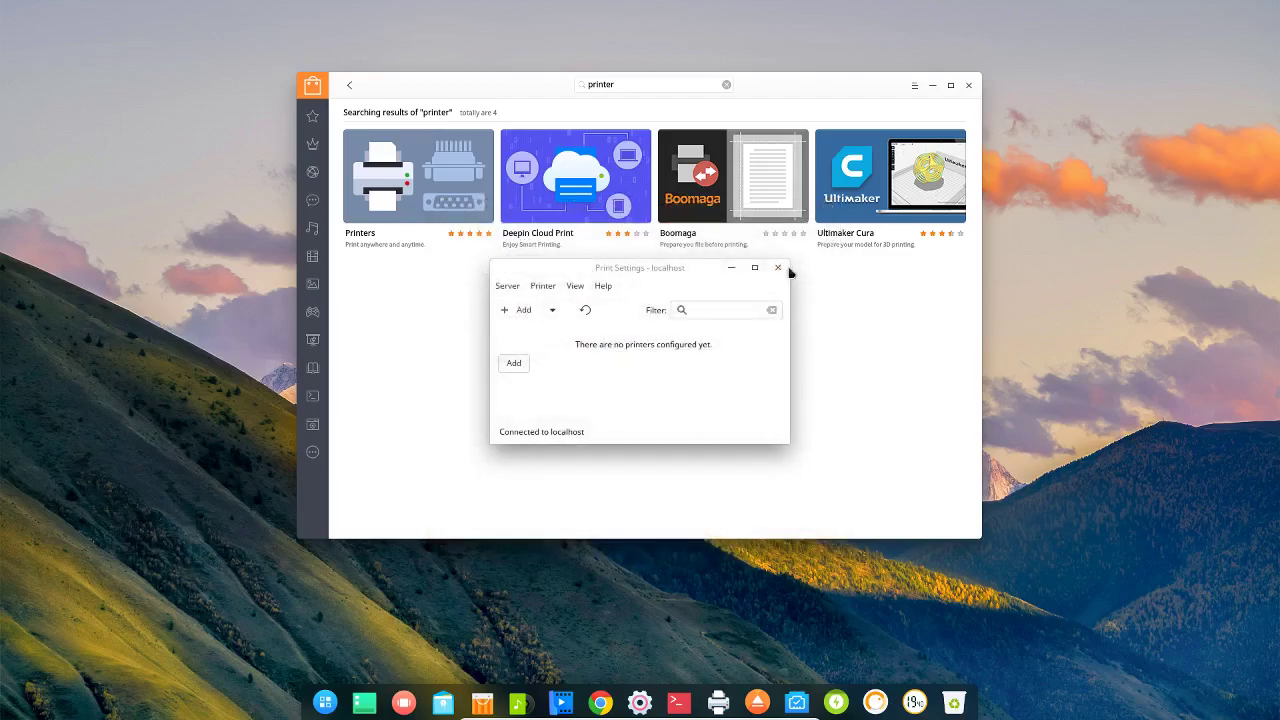
left_click(968, 85)
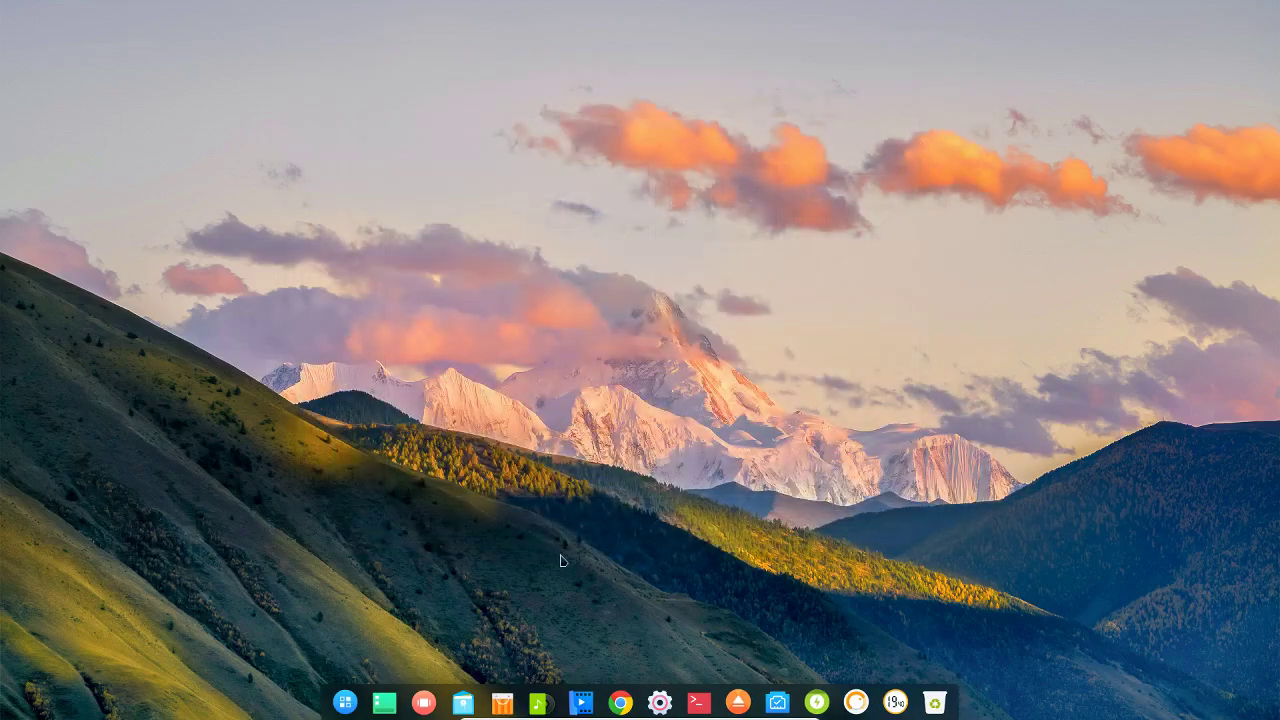
Step: Open the launcher, search the applications for "proble", and clear the search text
left_click(345, 702)
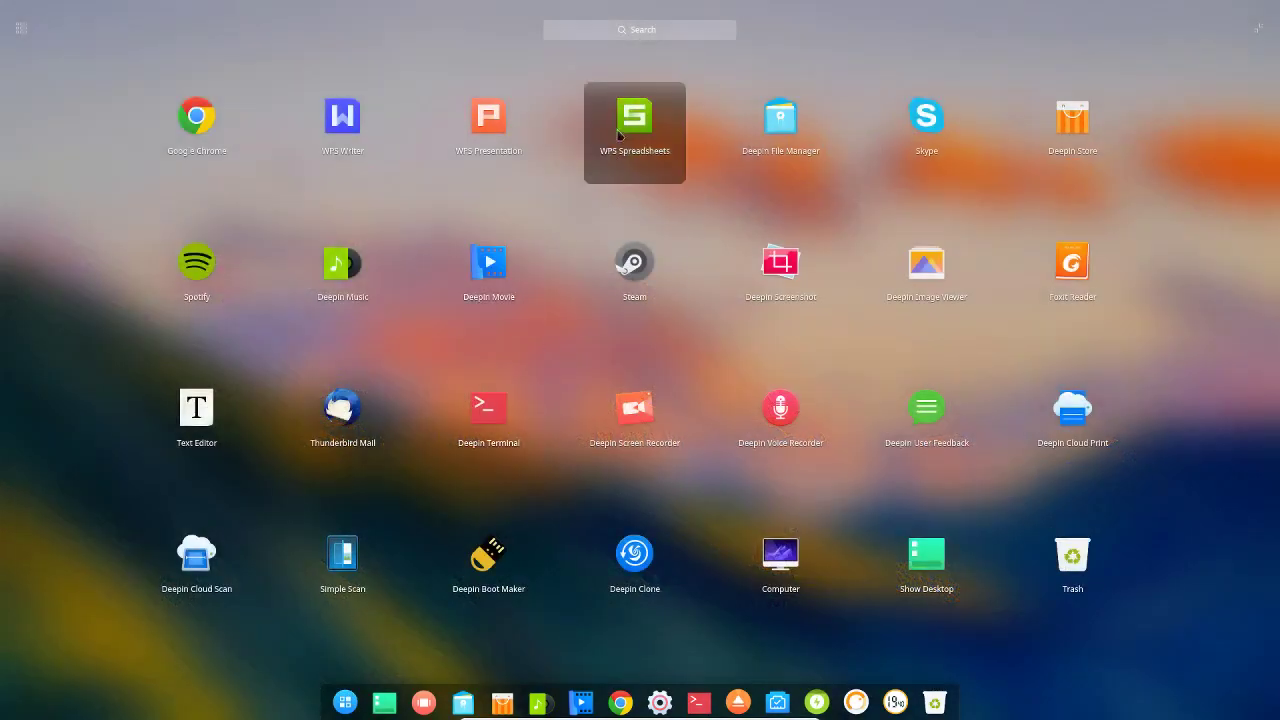
left_click(683, 38)
type("proble")
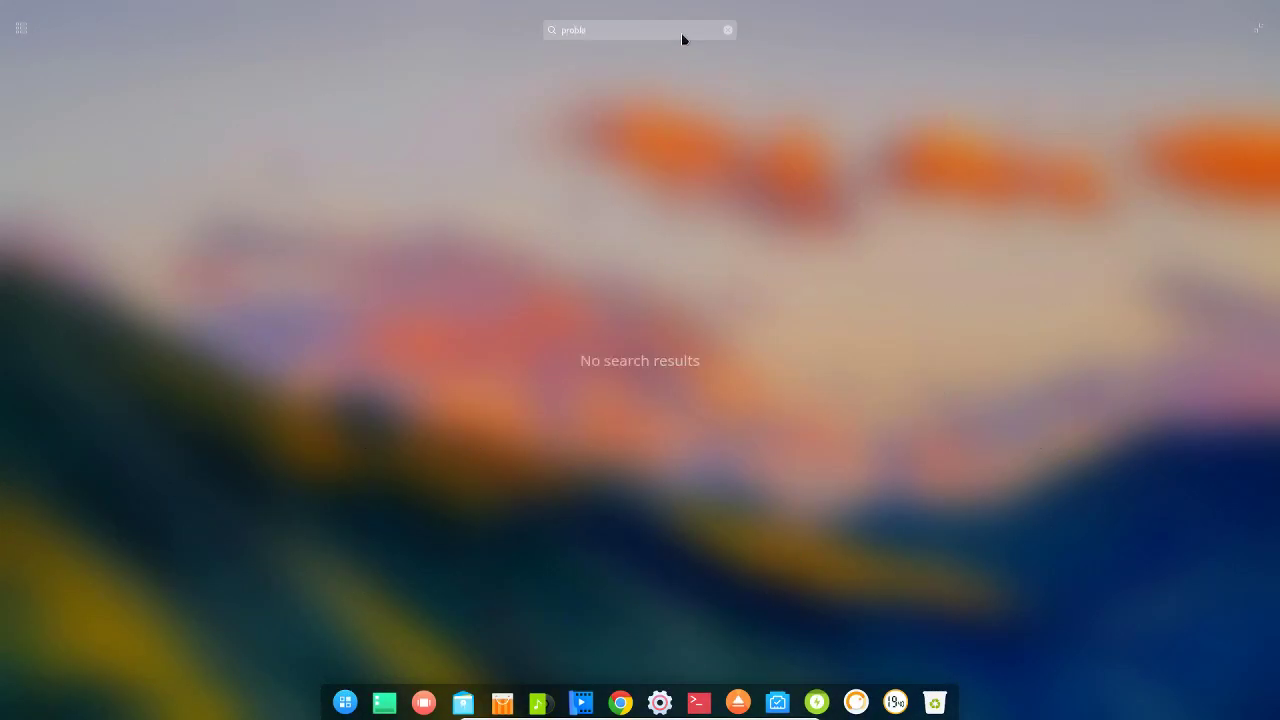
key("BackSpace")
key("BackSpace")
key("BackSpace")
key("BackSpace")
key("BackSpace")
key("BackSpace")
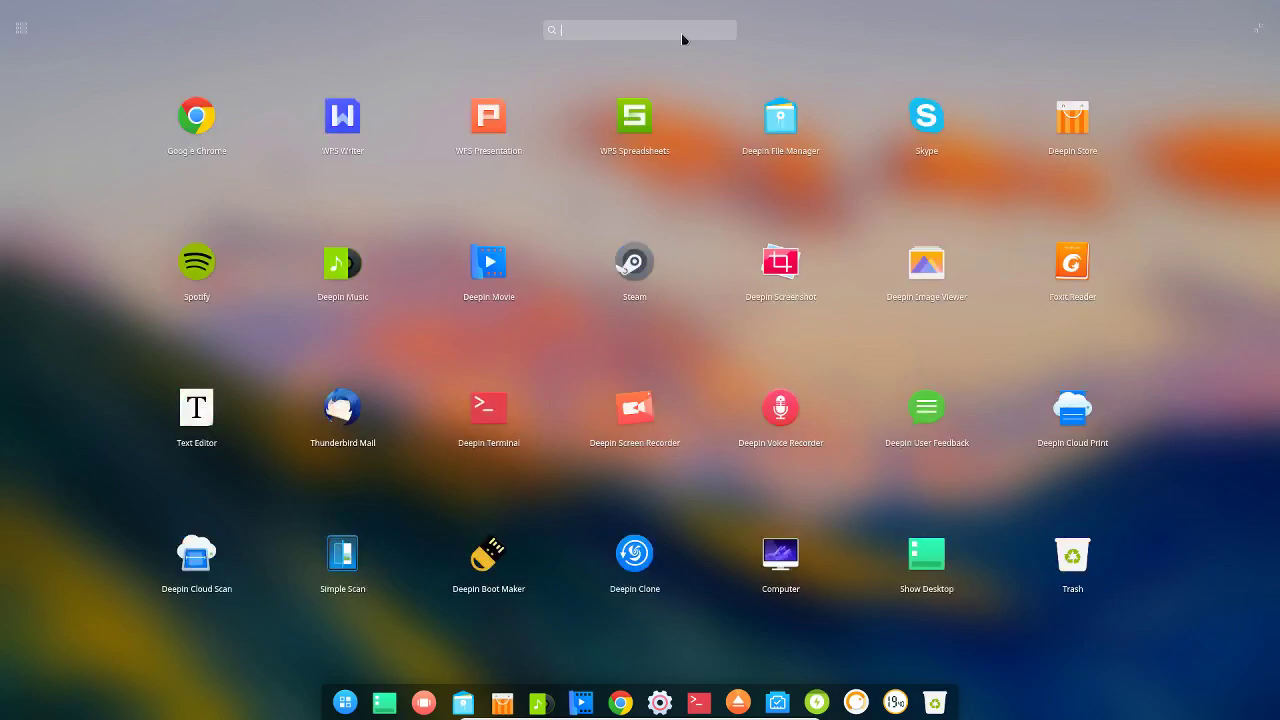
Step: Search the launcher for "bug", clear the search, and browse the remaining installed applications
type("bug")
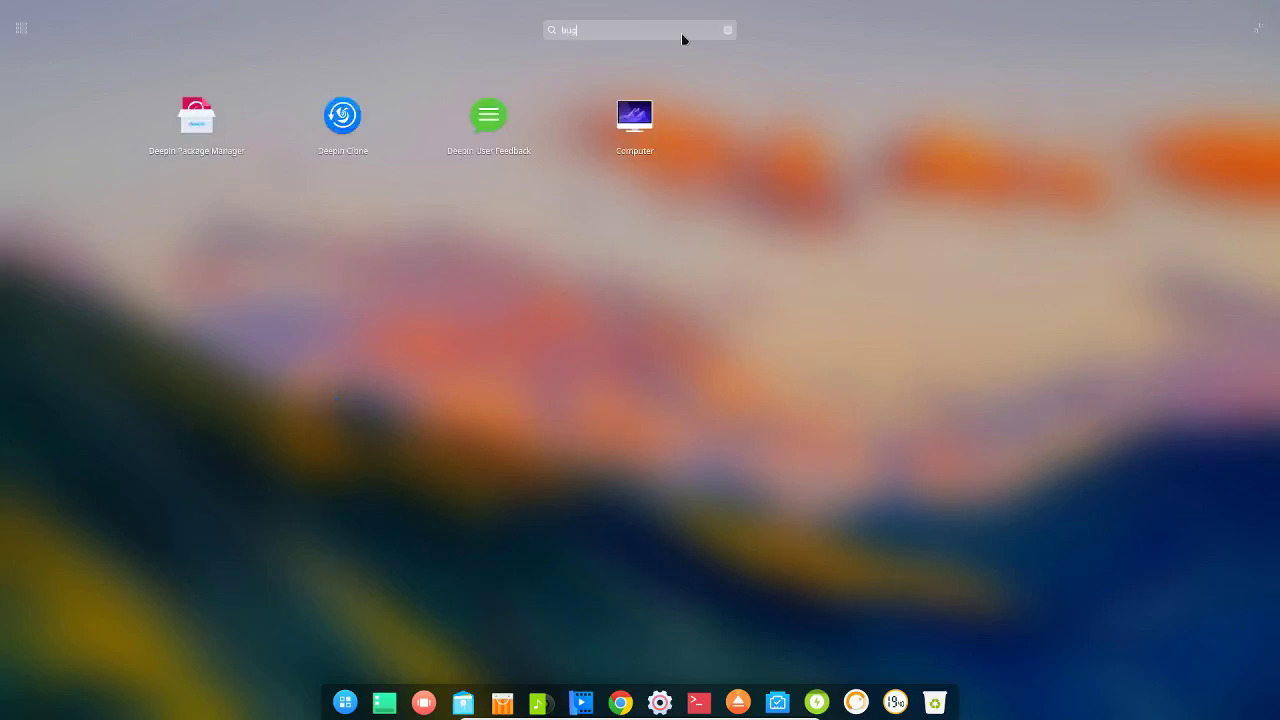
key("BackSpace")
key("BackSpace")
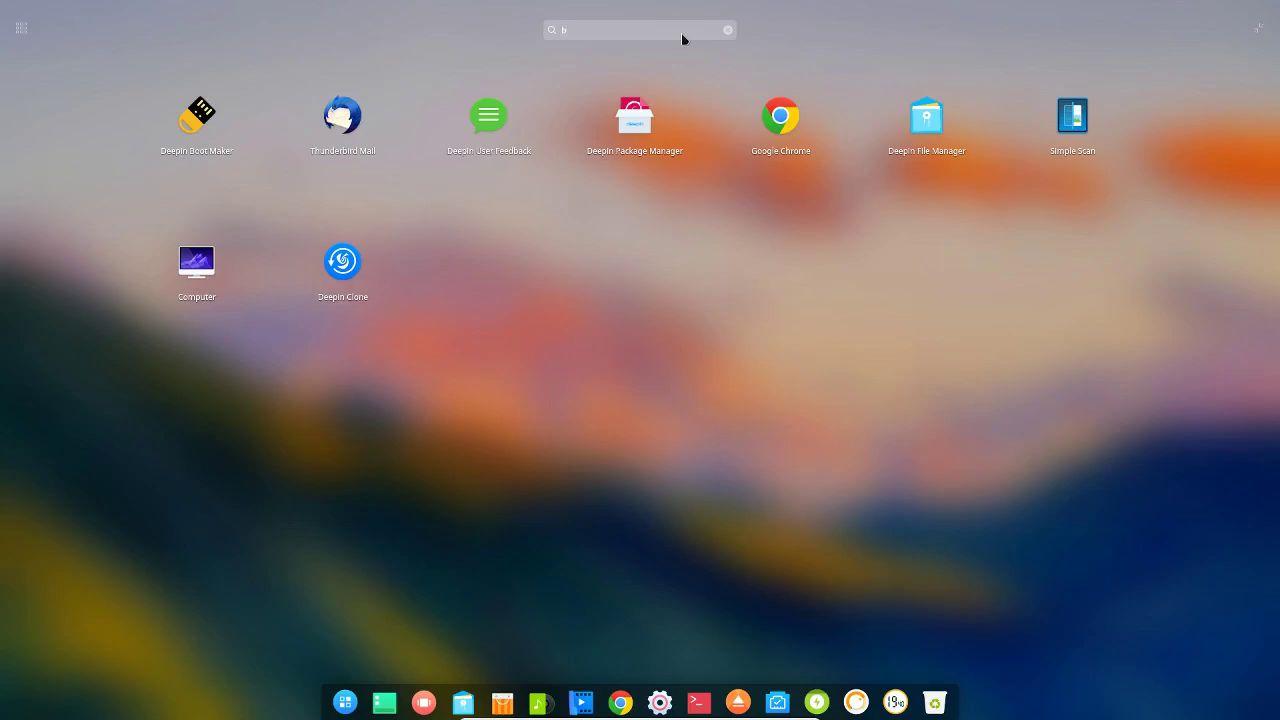
key("BackSpace")
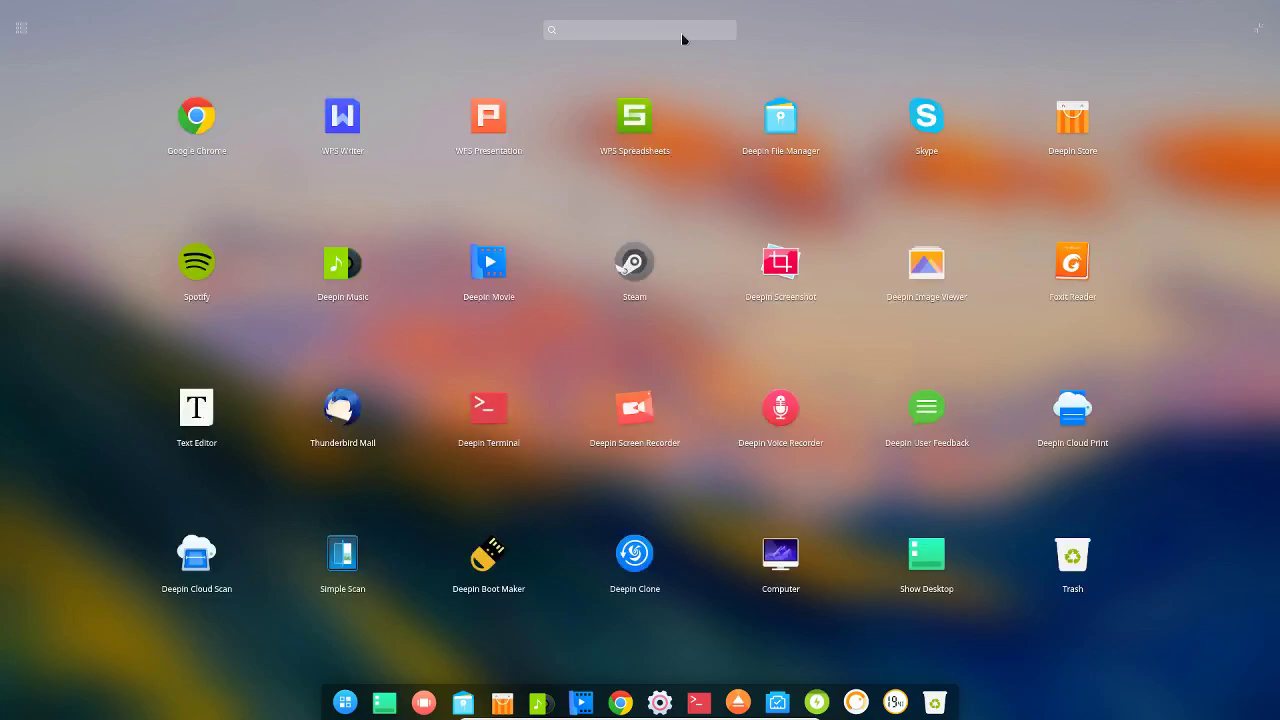
scroll(654, 260, "down", 5)
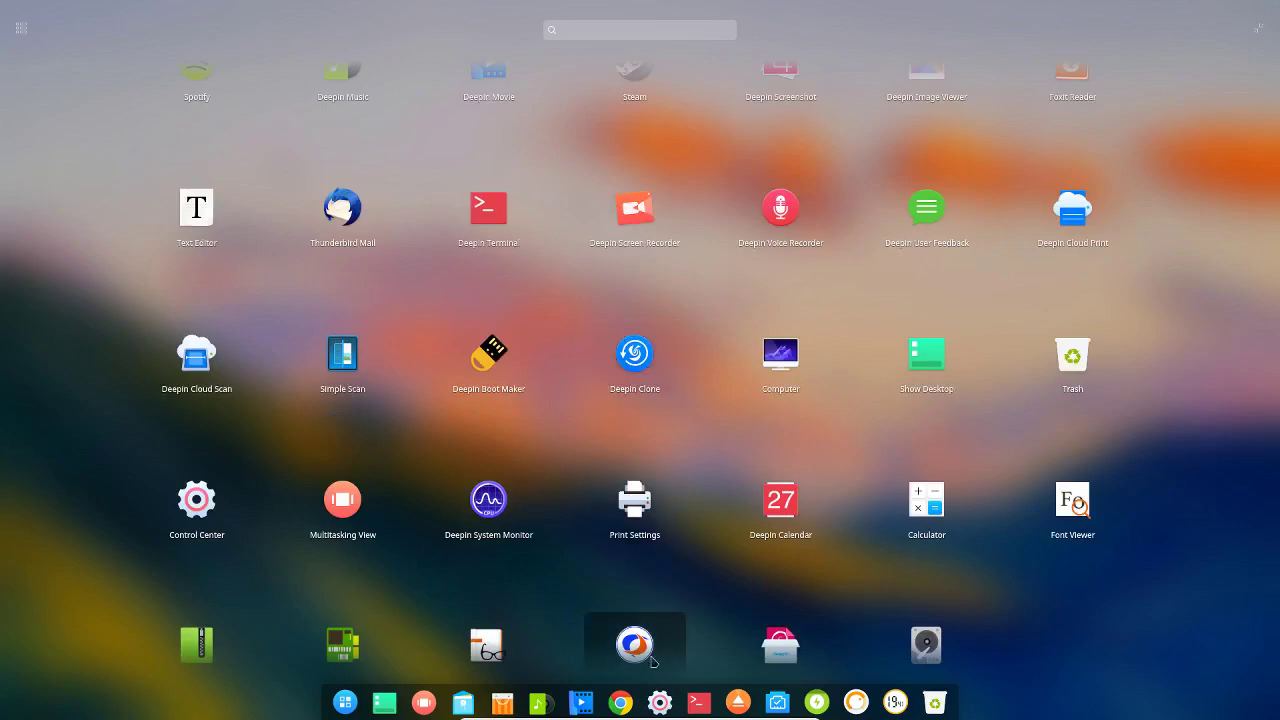
Step: Open Control Center, look through its settings and weather pages, and close it
left_click(660, 704)
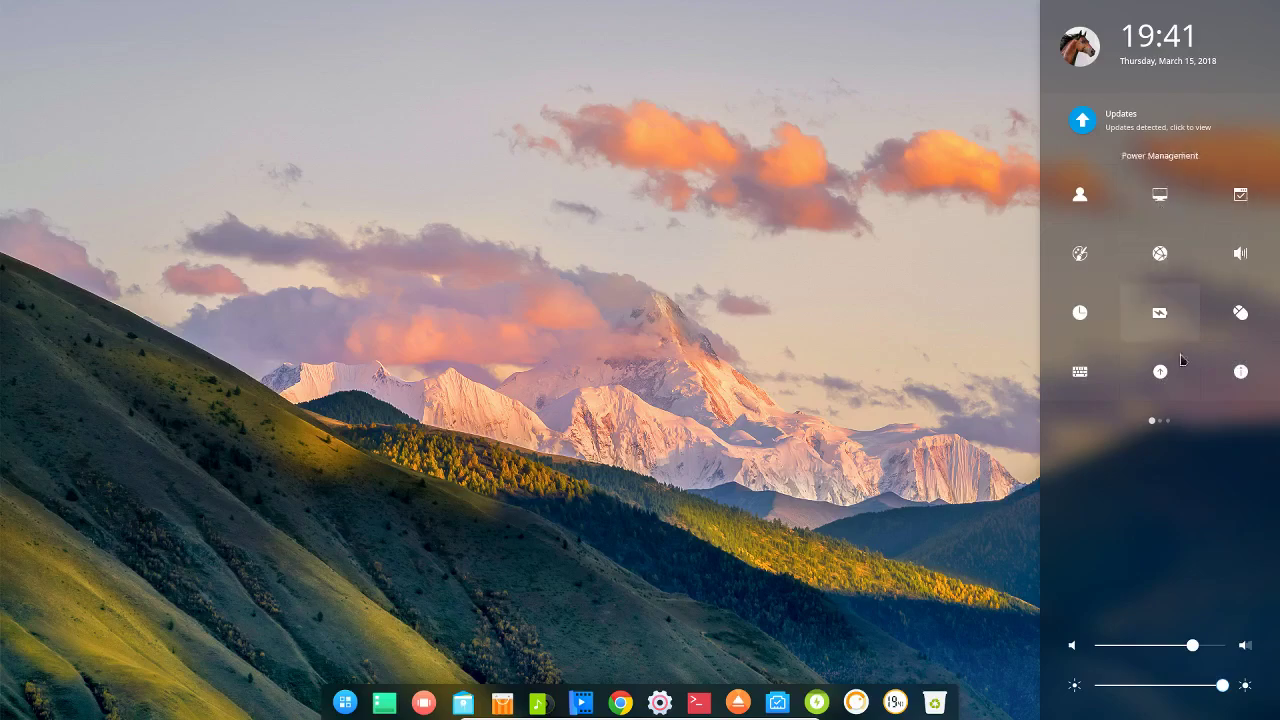
left_click(1213, 421)
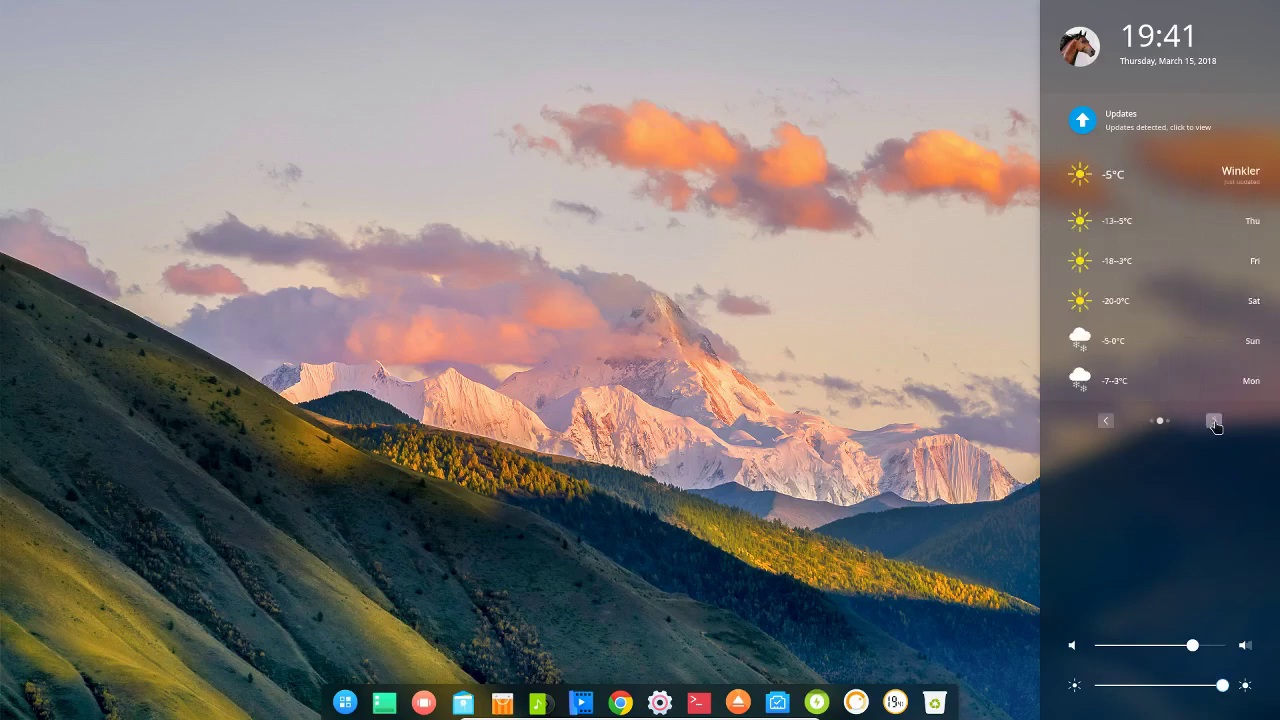
left_click(1213, 421)
left_click(1213, 421)
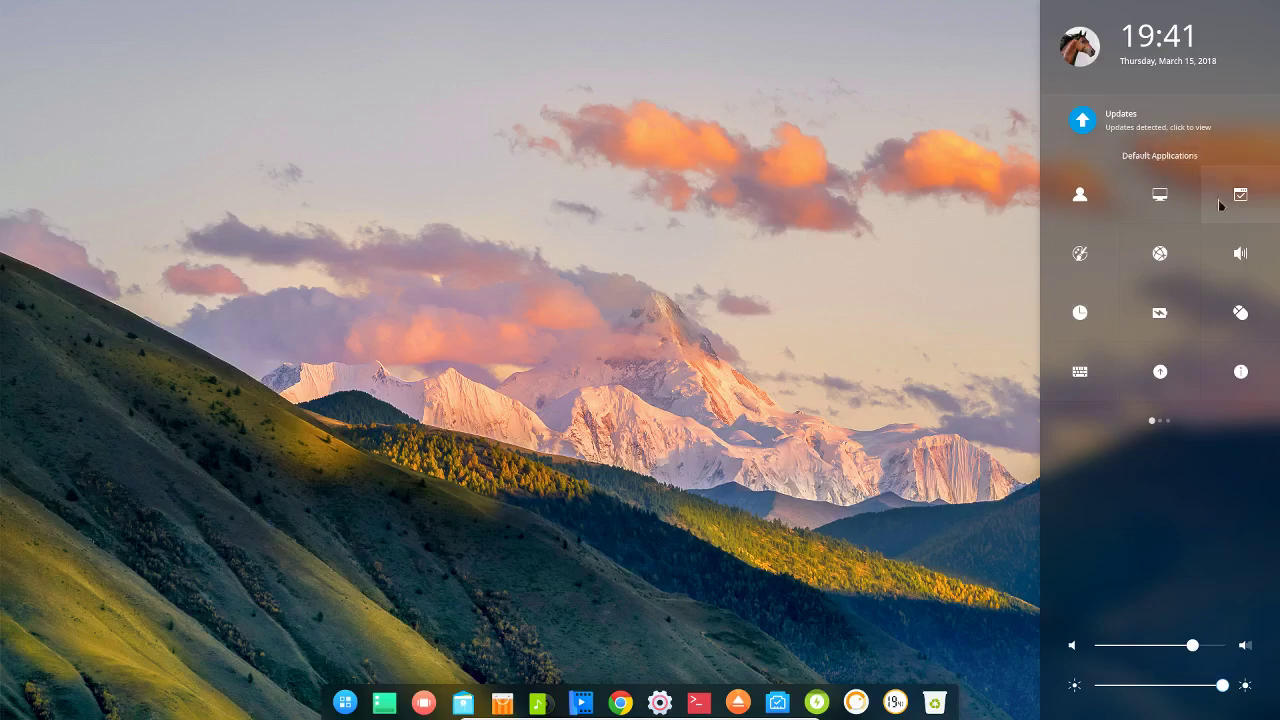
left_click(817, 336)
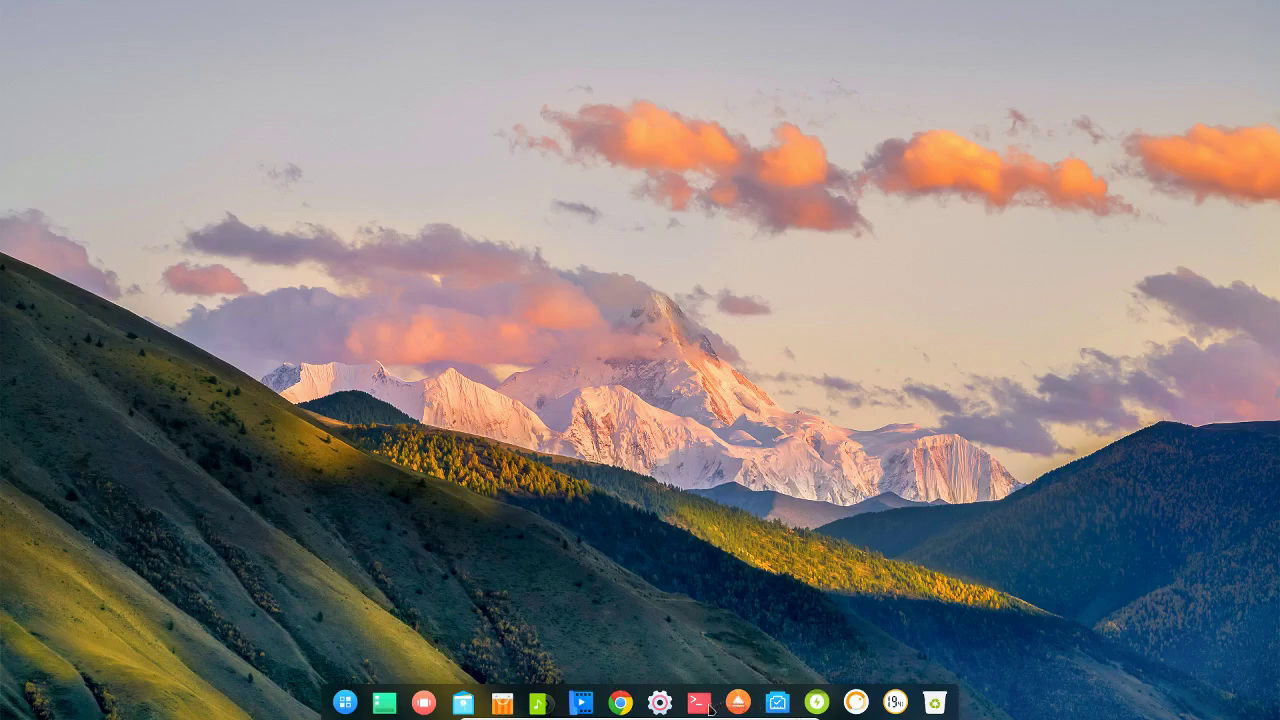
Step: Open the terminal, run hp-setup, and choose connection type 2 for the parallel port
left_click(690, 705)
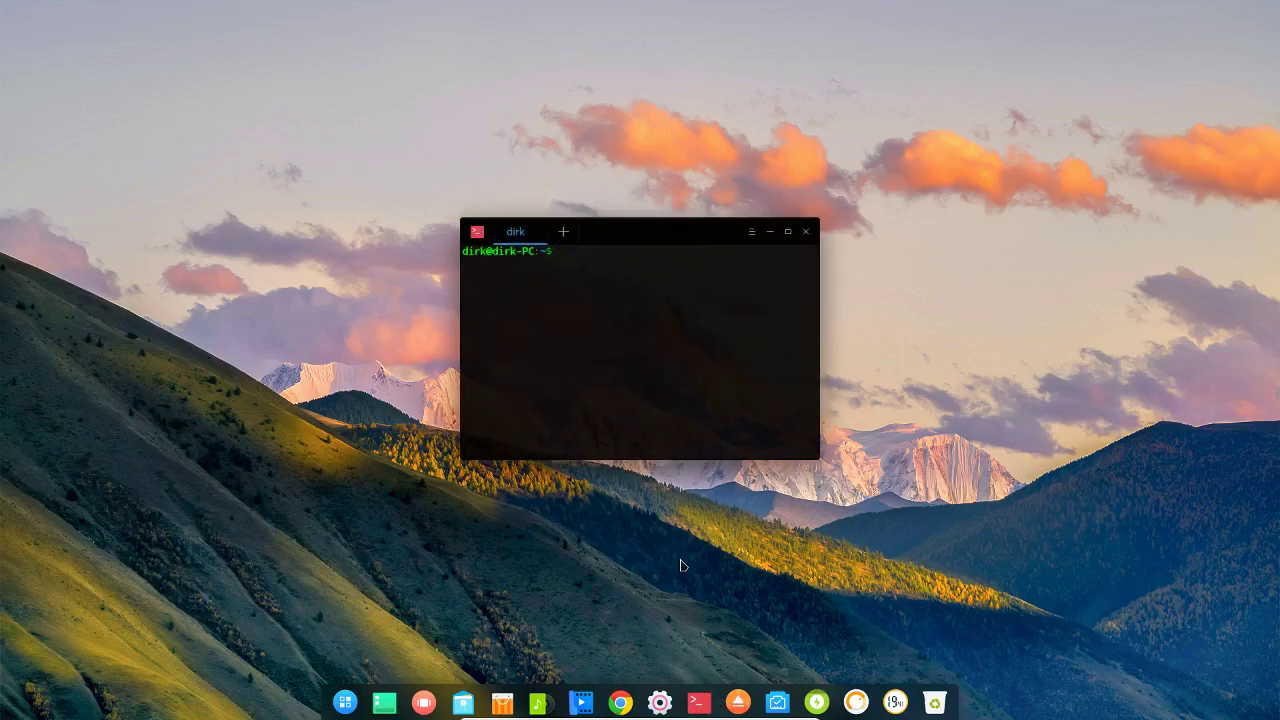
type("hp-setup -ui")
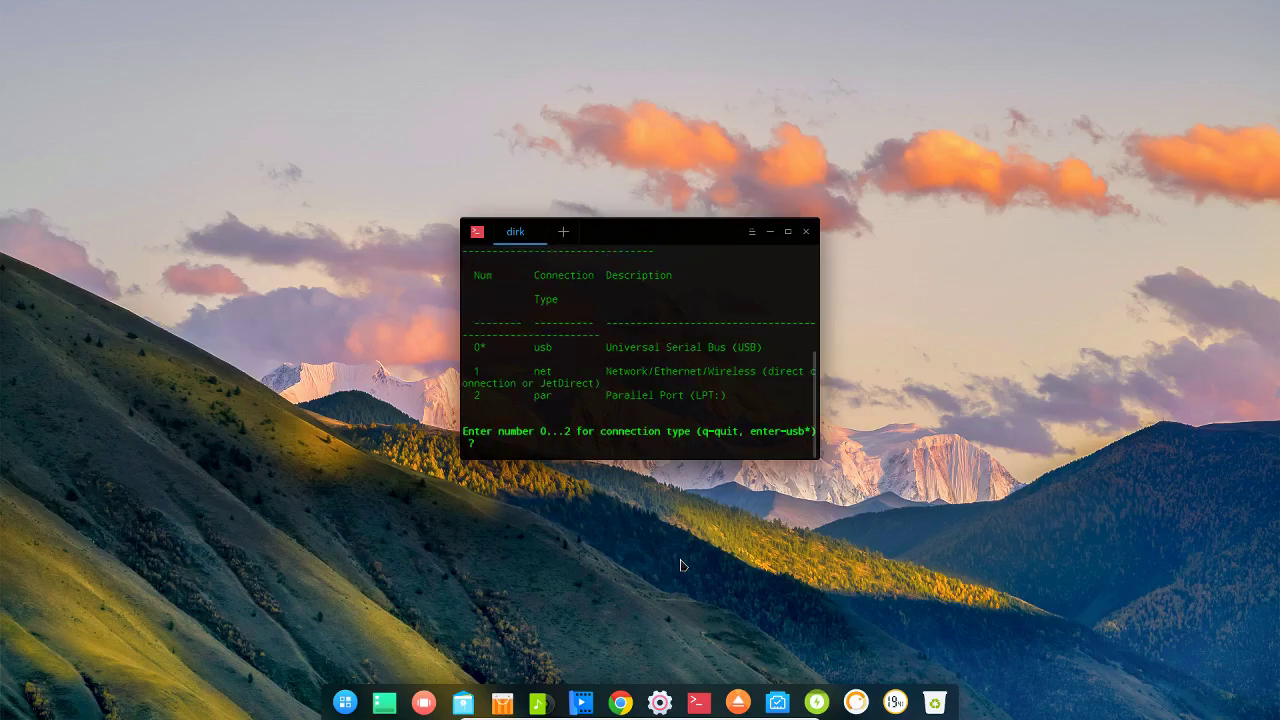
type("2")
key("Return")
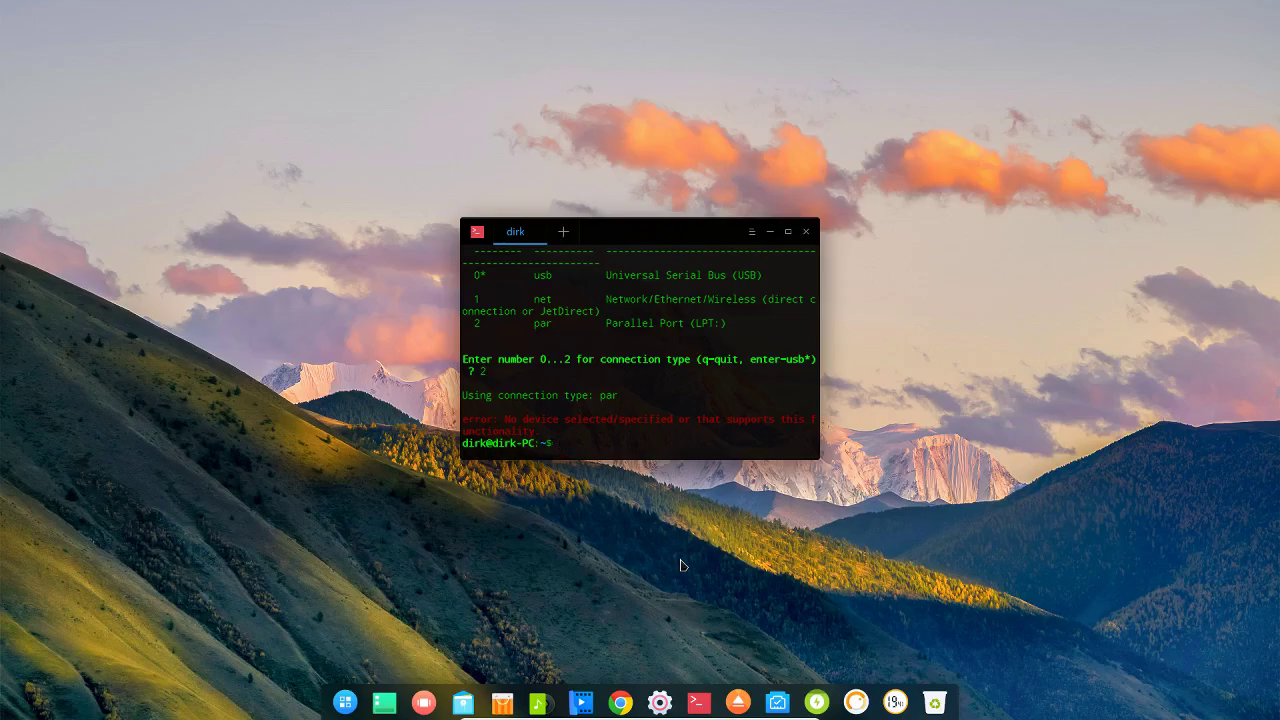
Step: Run the same hp-setup command again and choose connection type 1 for a network connection
key("Up")
key("Return")
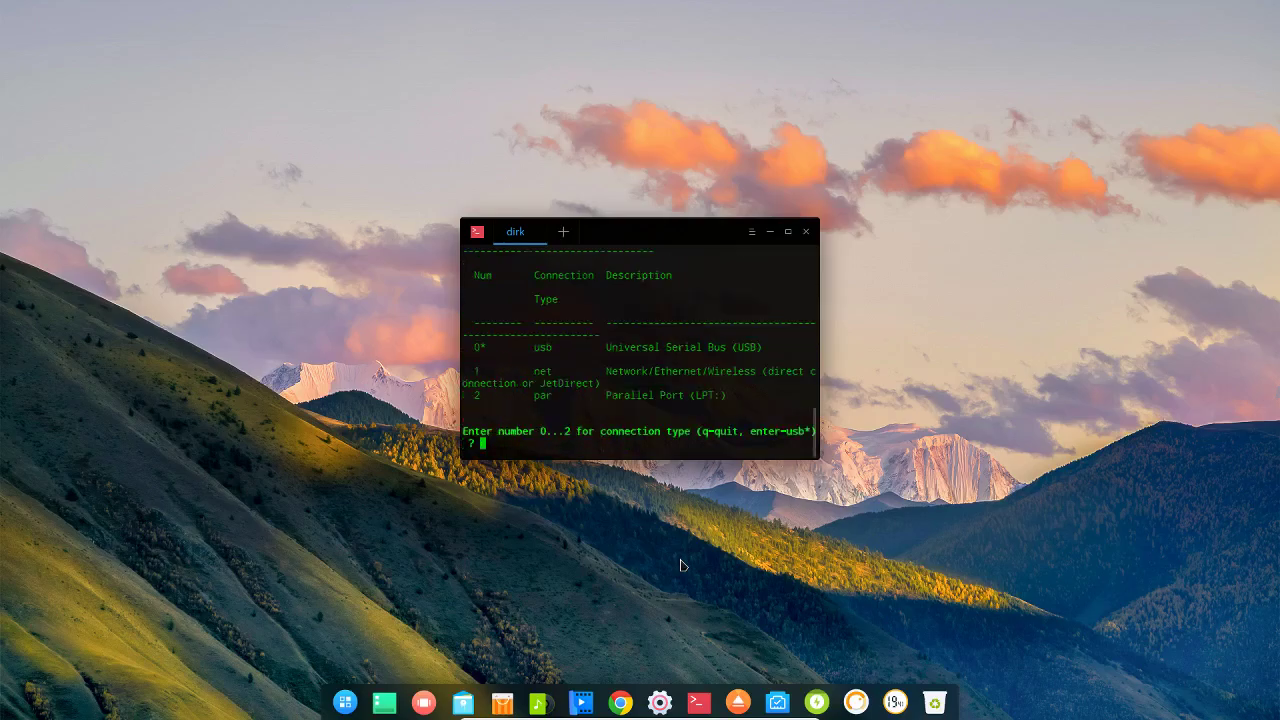
type("1")
key("Return")
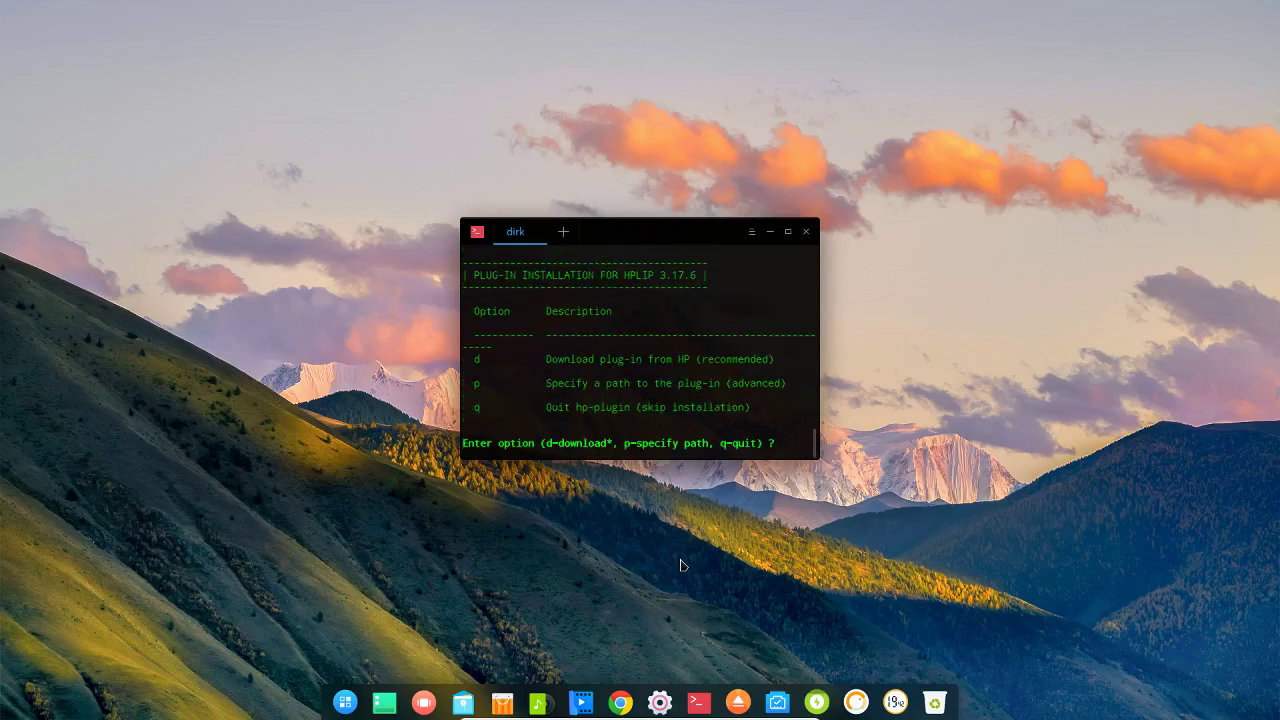
Step: Choose option d to download the HPLIP plug-in from HP, and answer y to install it anyway
type("d")
key("Return")
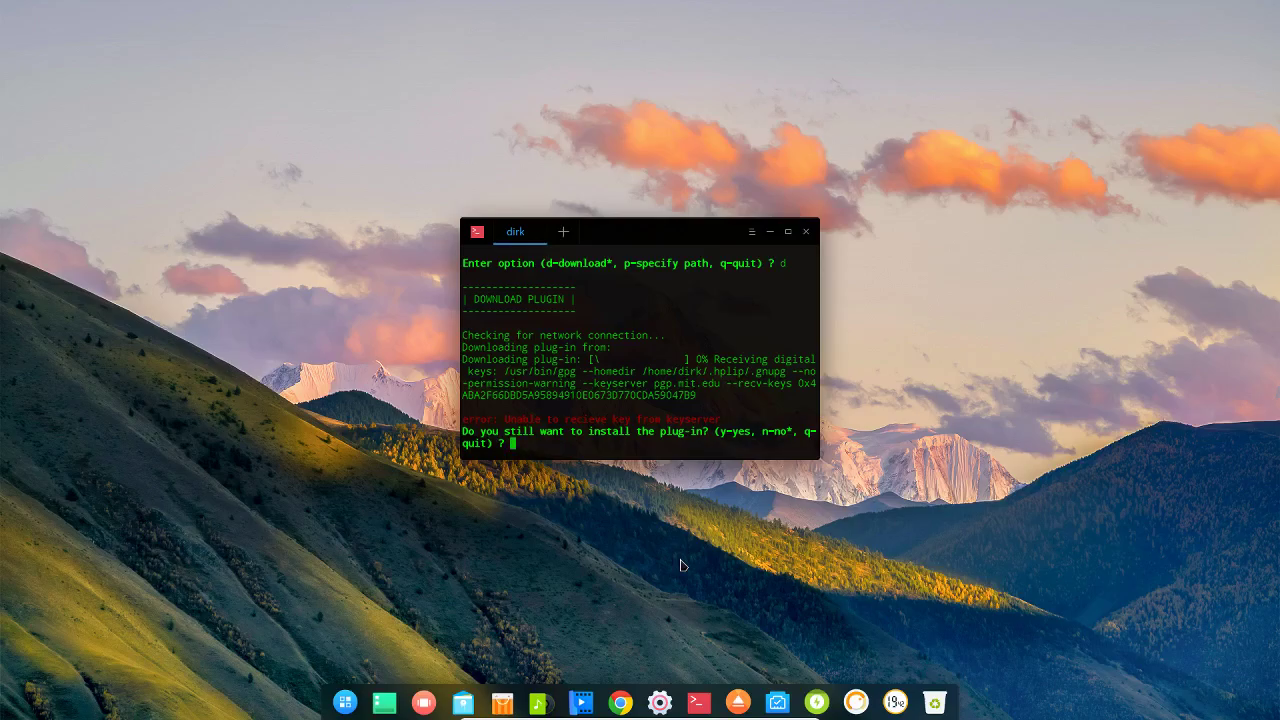
type("y")
key("Return")
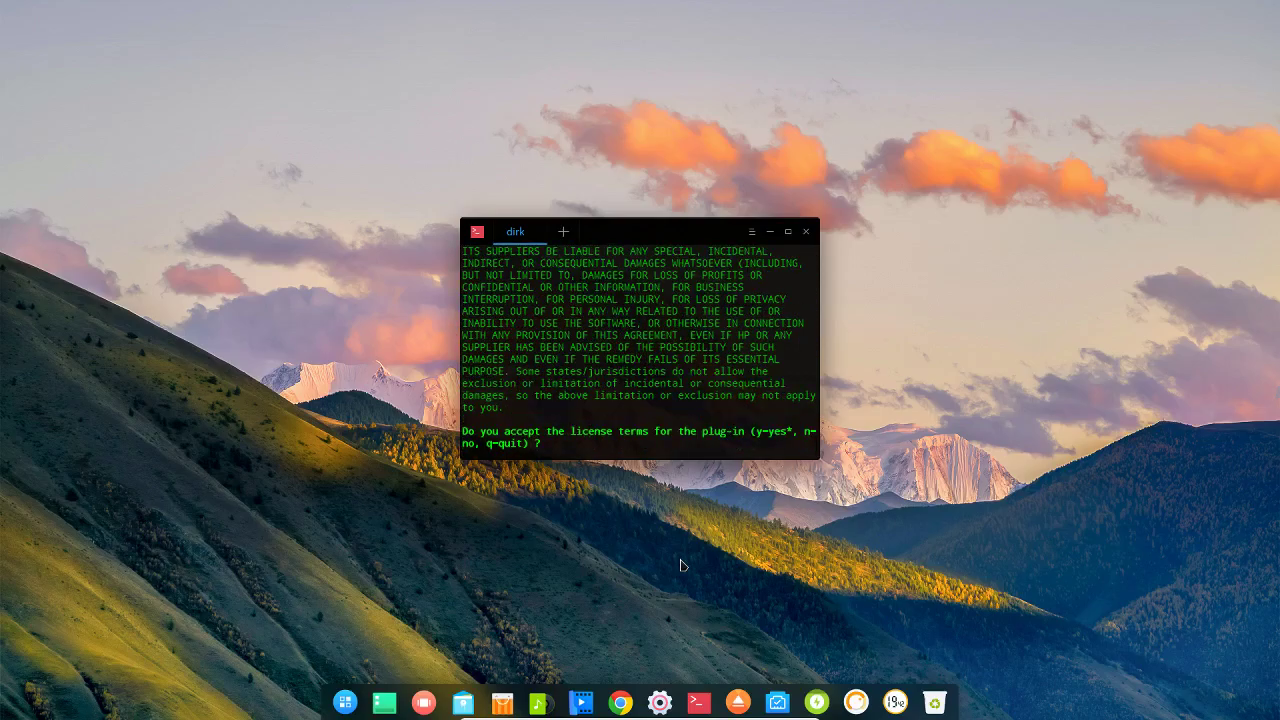
Step: Accept the HP plug-in license terms with y and enter the sudoer's account password
type("y")
key("Return")
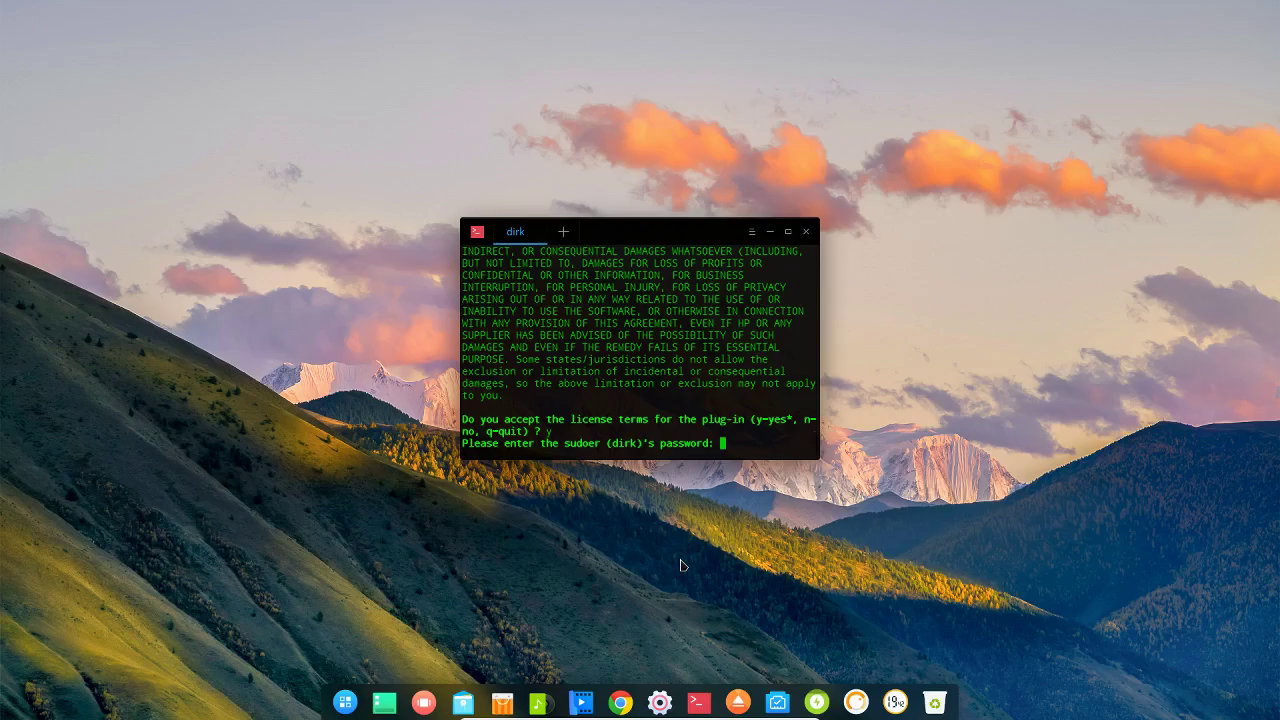
key("Return")
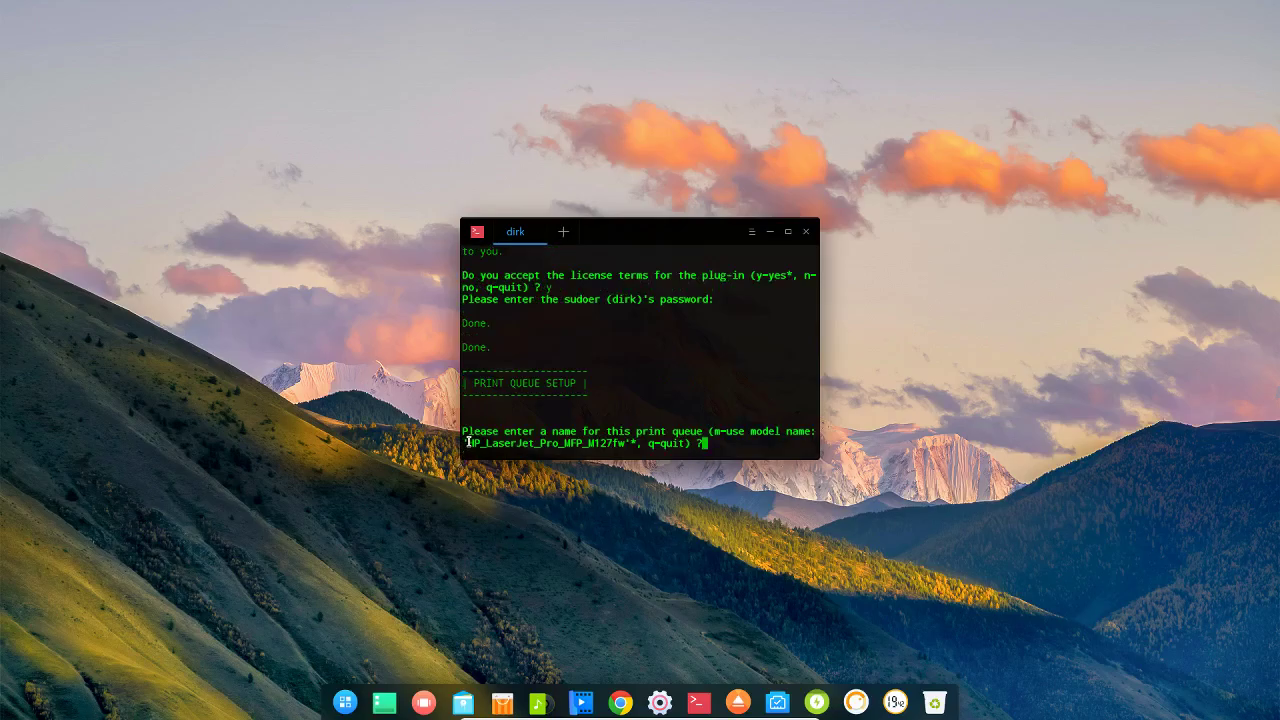
Step: Copy the suggested model name HP_LaserJet_Pro_MFP_M127fw from the prompt and submit it as the print queue name
mouse_move(467, 441)
left_mouse_down()
mouse_move(624, 446)
mouse_move(468, 443)
left_mouse_up()
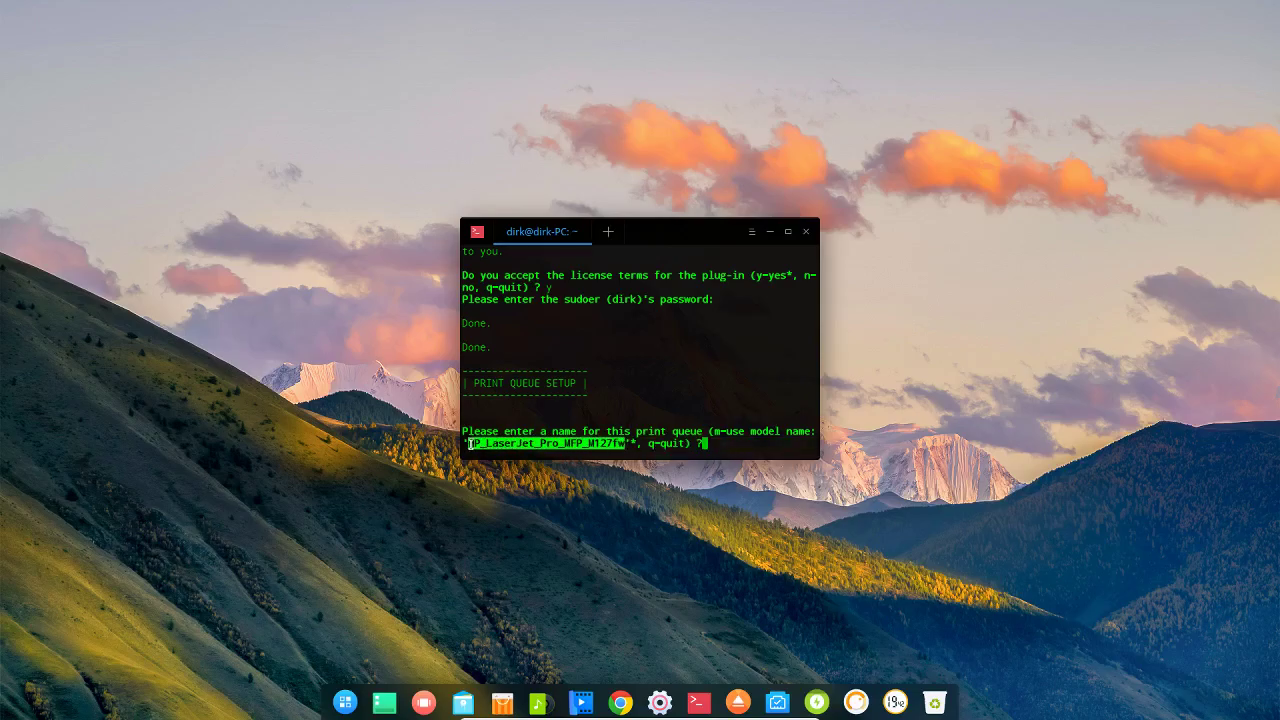
right_click(487, 445)
left_click(503, 458)
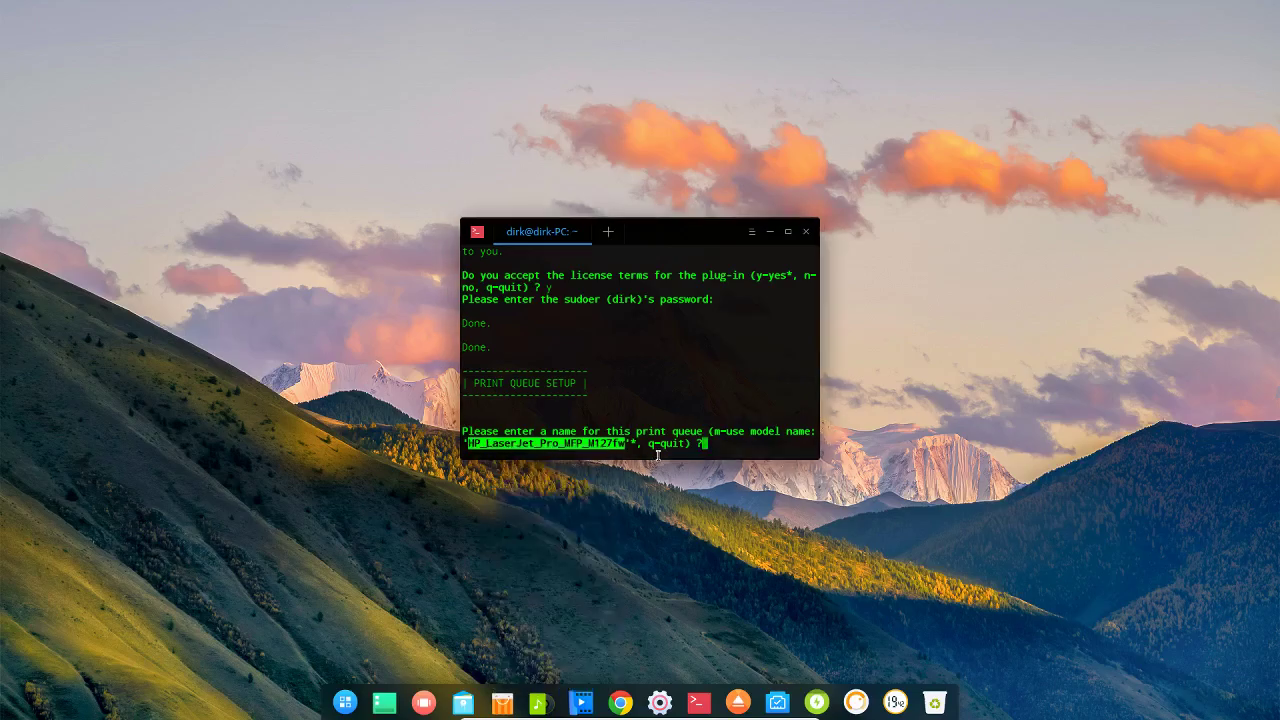
right_click(726, 447)
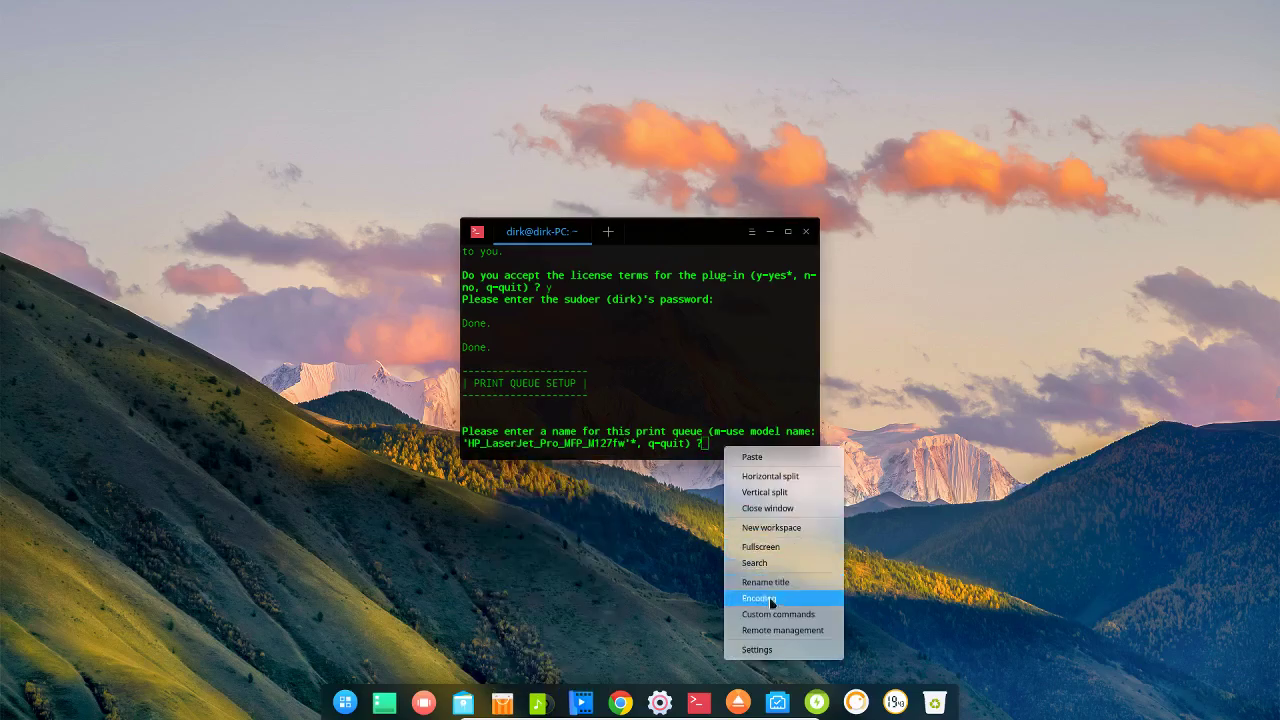
left_click(770, 456)
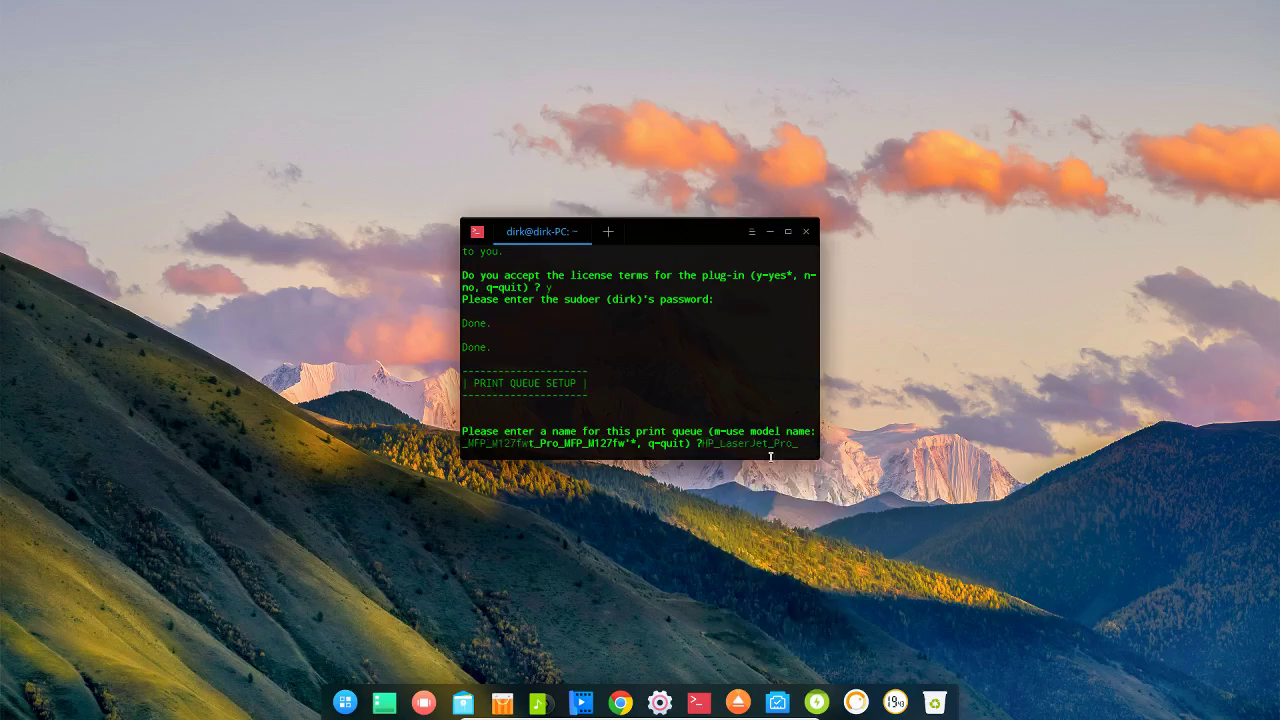
key("Return")
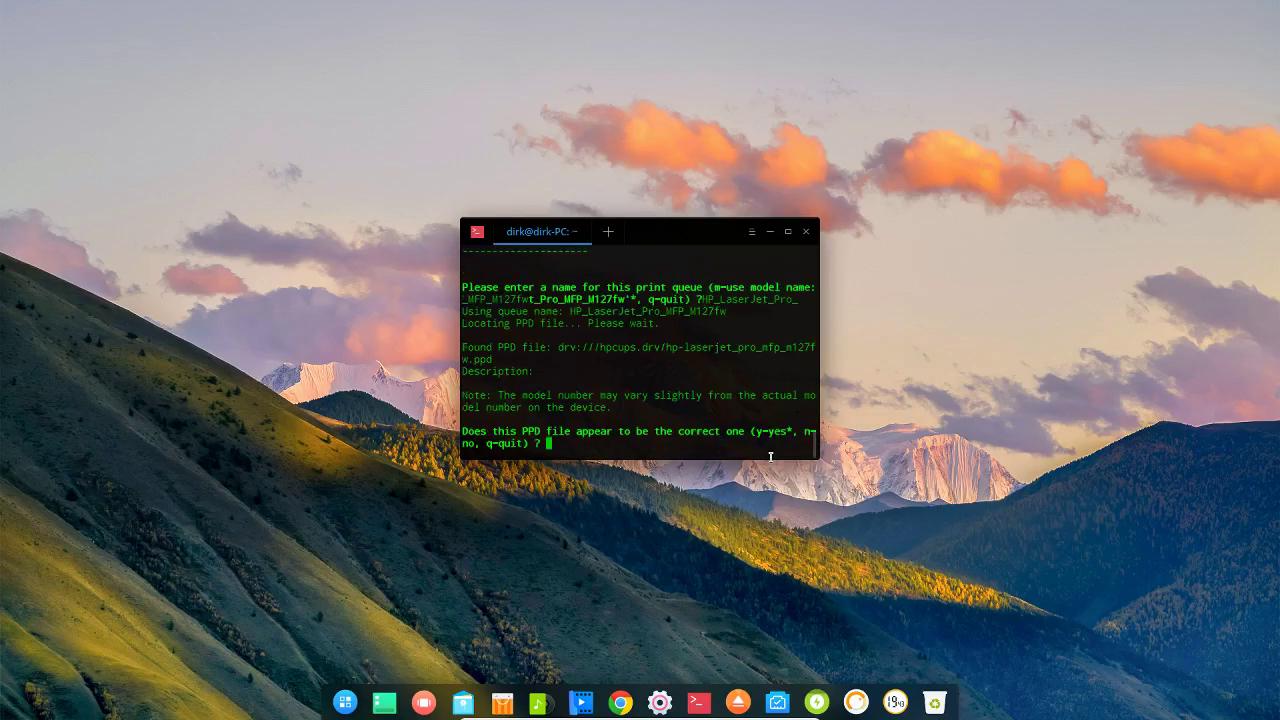
Step: Answer y to accept the found PPD file, and leave the printer's location and additional information blank
type("y")
key("Return")
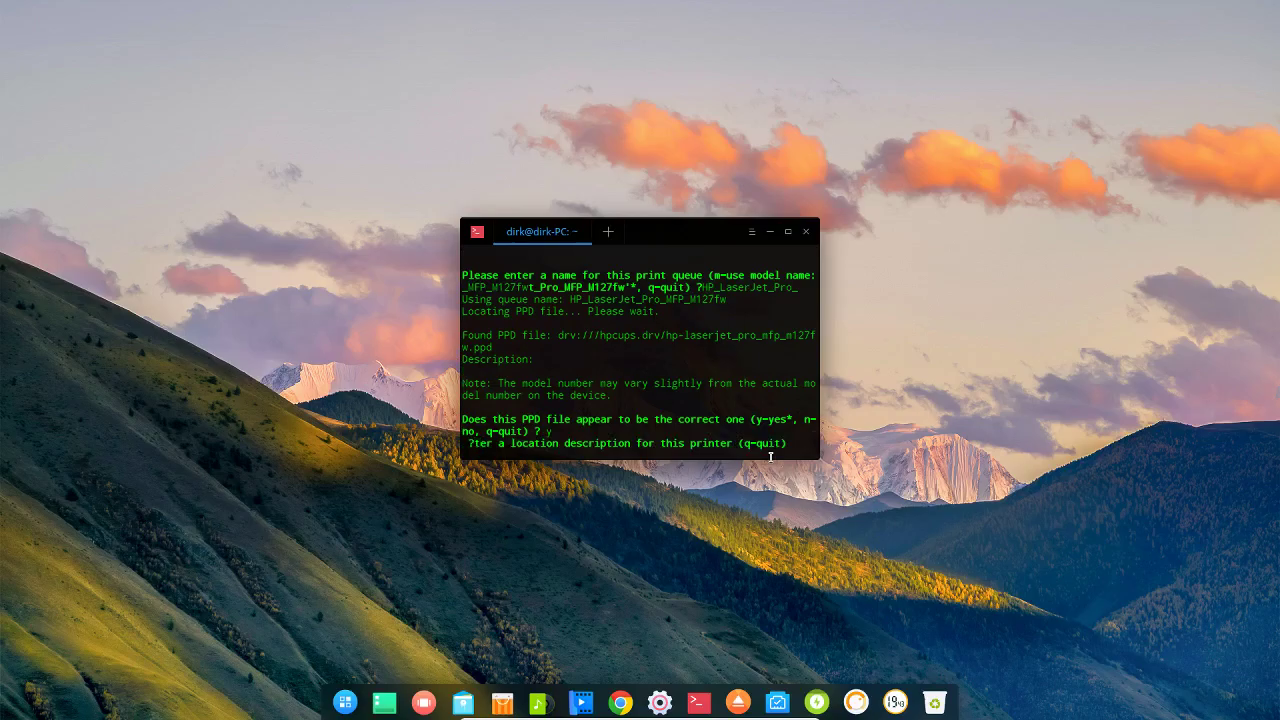
key("Return")
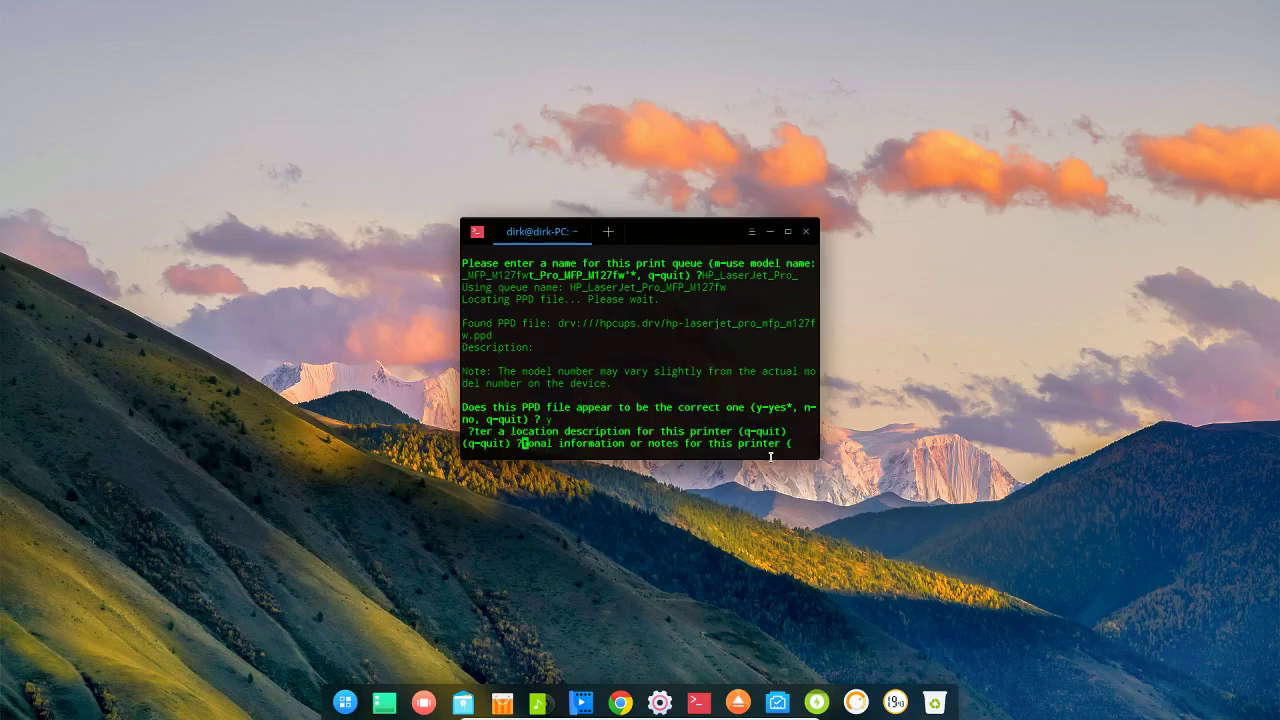
key("Return")
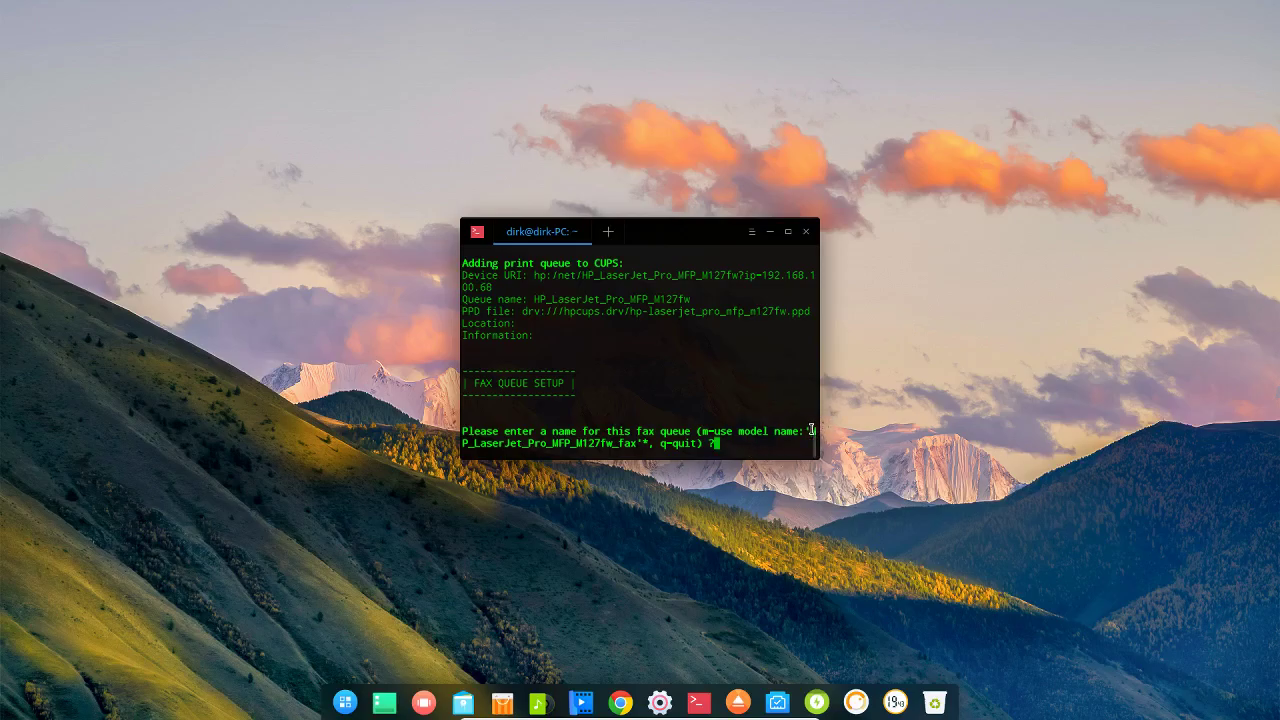
Step: Name the fax queue with the copied model name HP_LaserJet_Pro_MFP_M127fw_fax, and leave its location and notes blank
left_click_drag(811, 430, 628, 446)
right_click(628, 444)
left_click(669, 451)
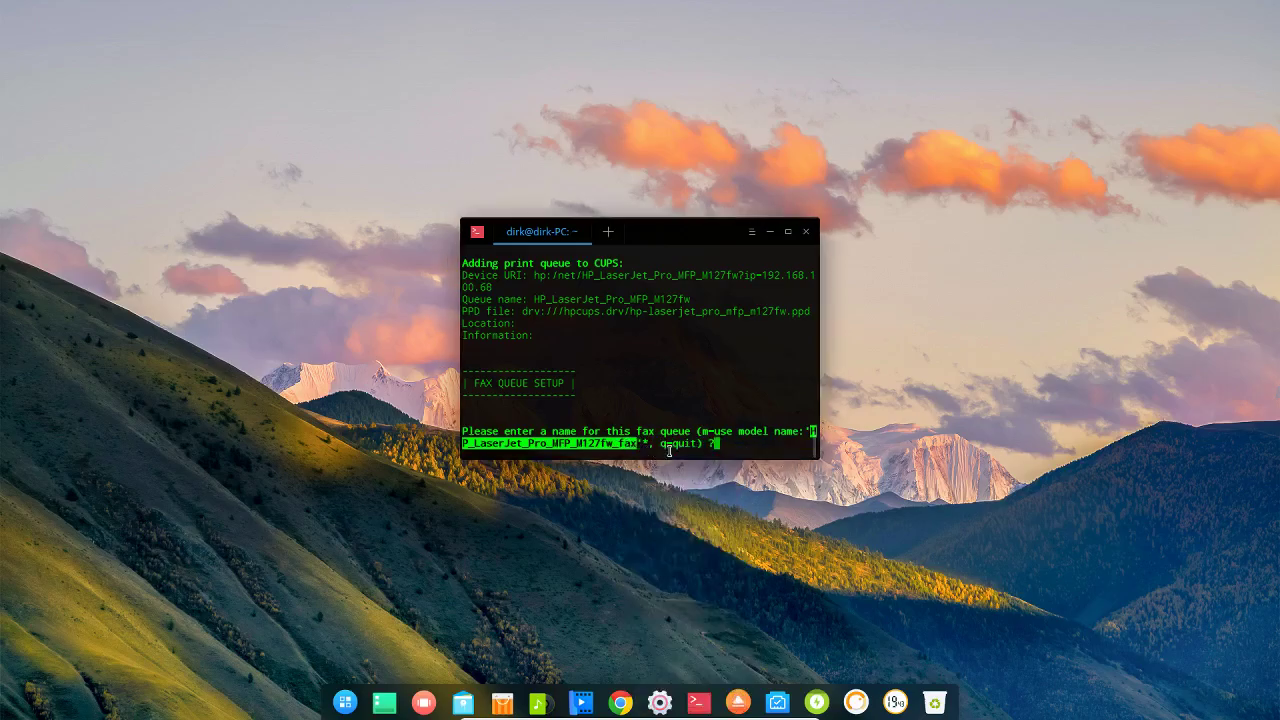
left_click(730, 443)
right_click(730, 445)
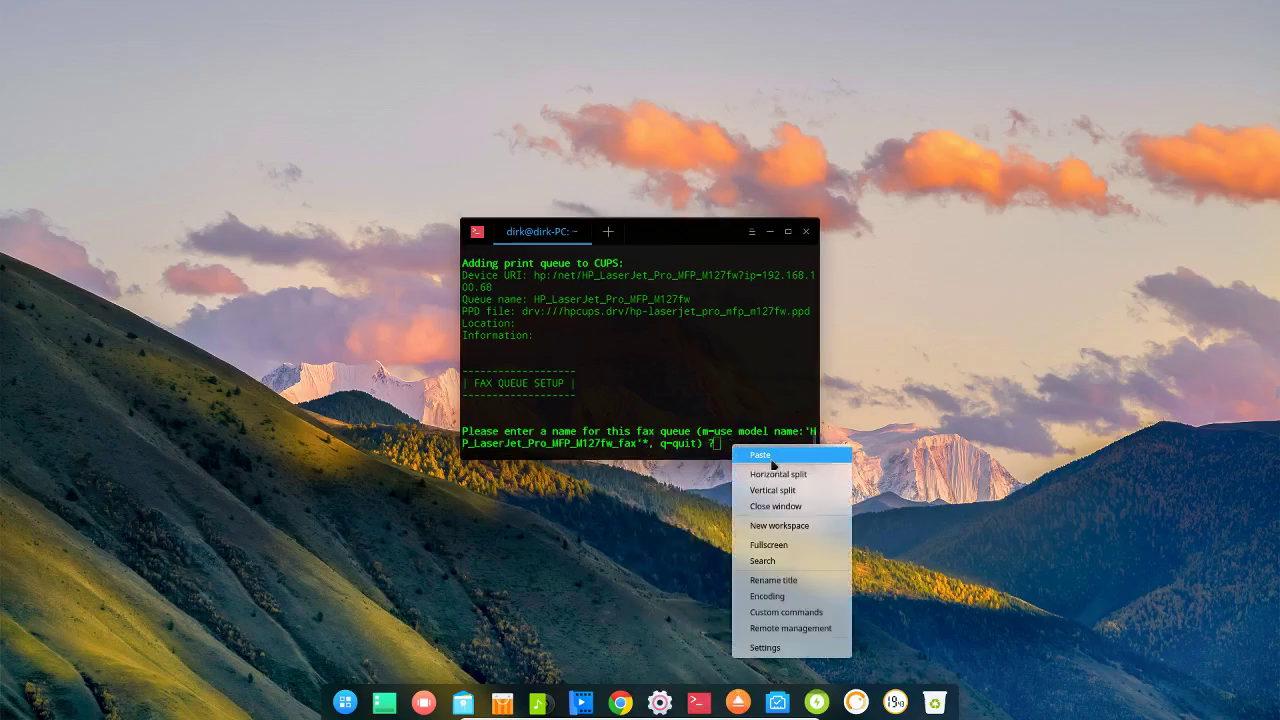
left_click(790, 467)
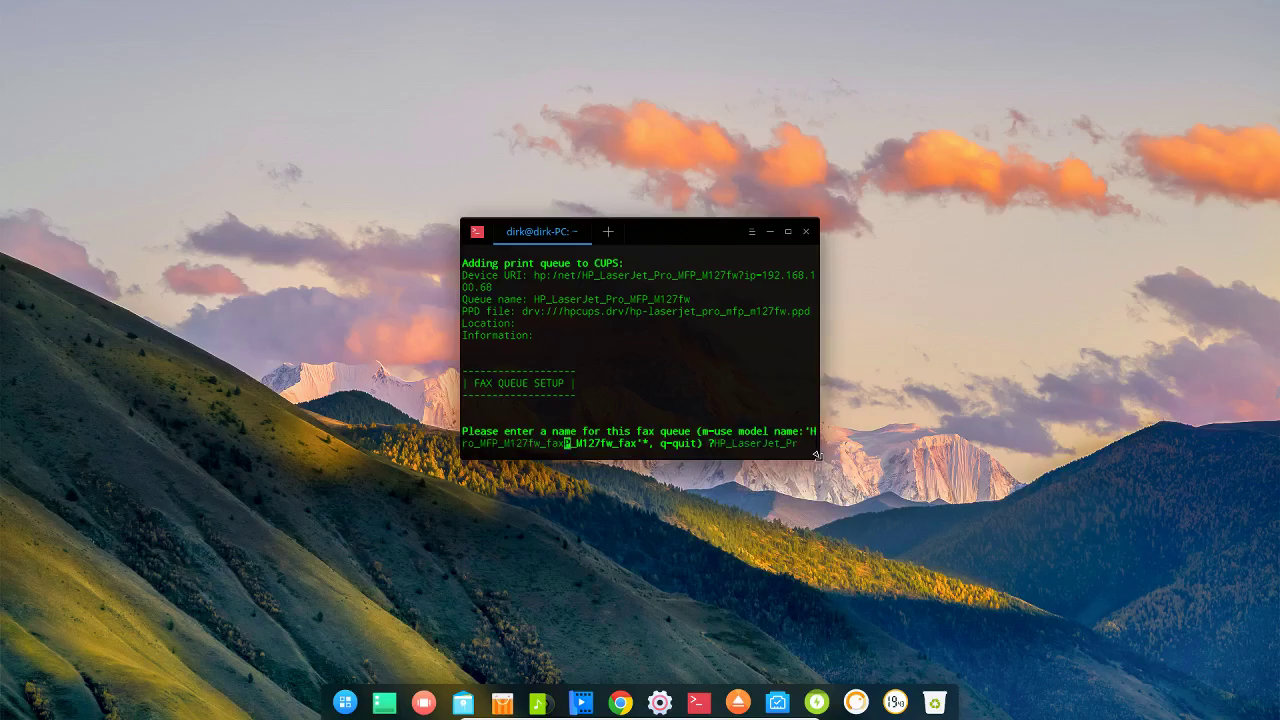
left_click_drag(816, 455, 1245, 579)
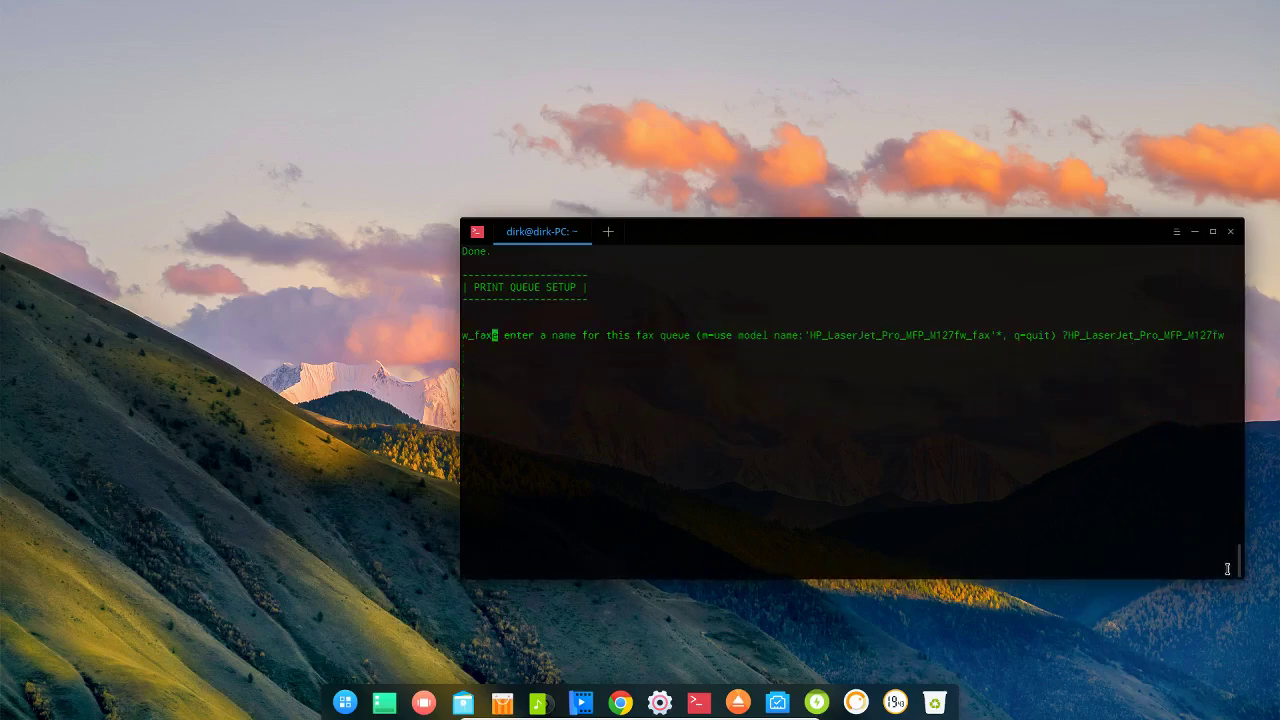
key("Return")
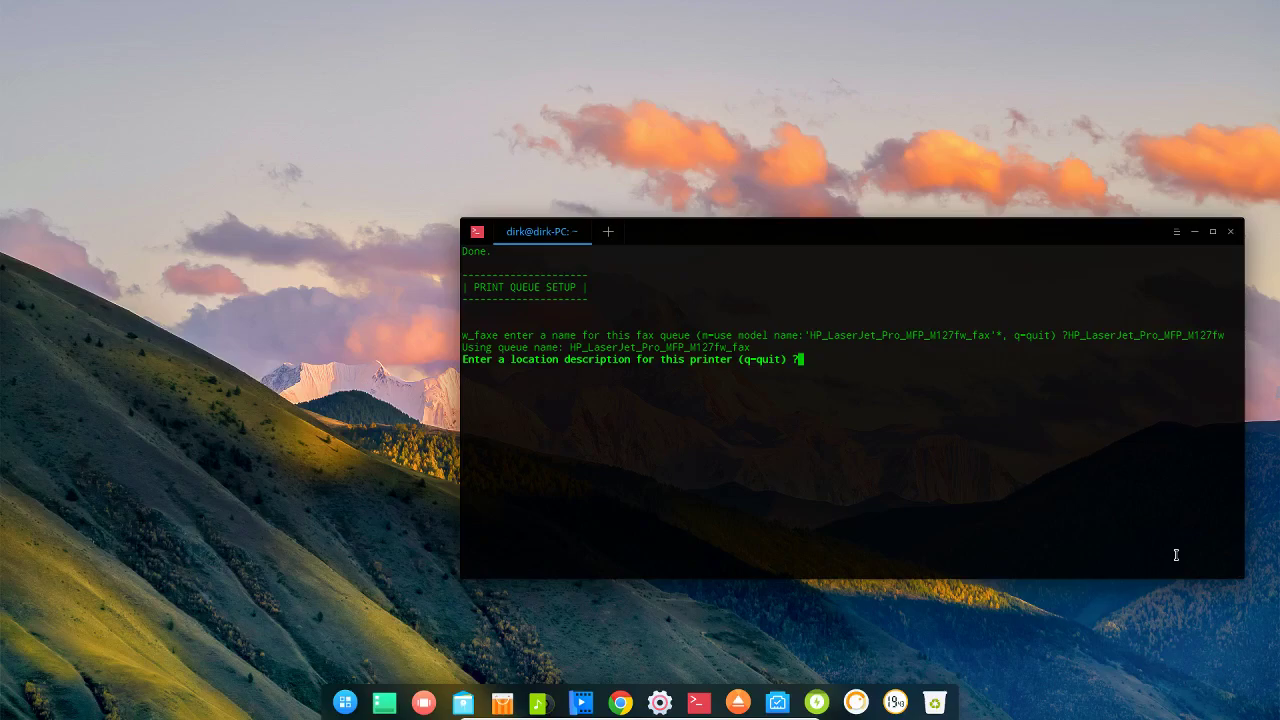
key("Return")
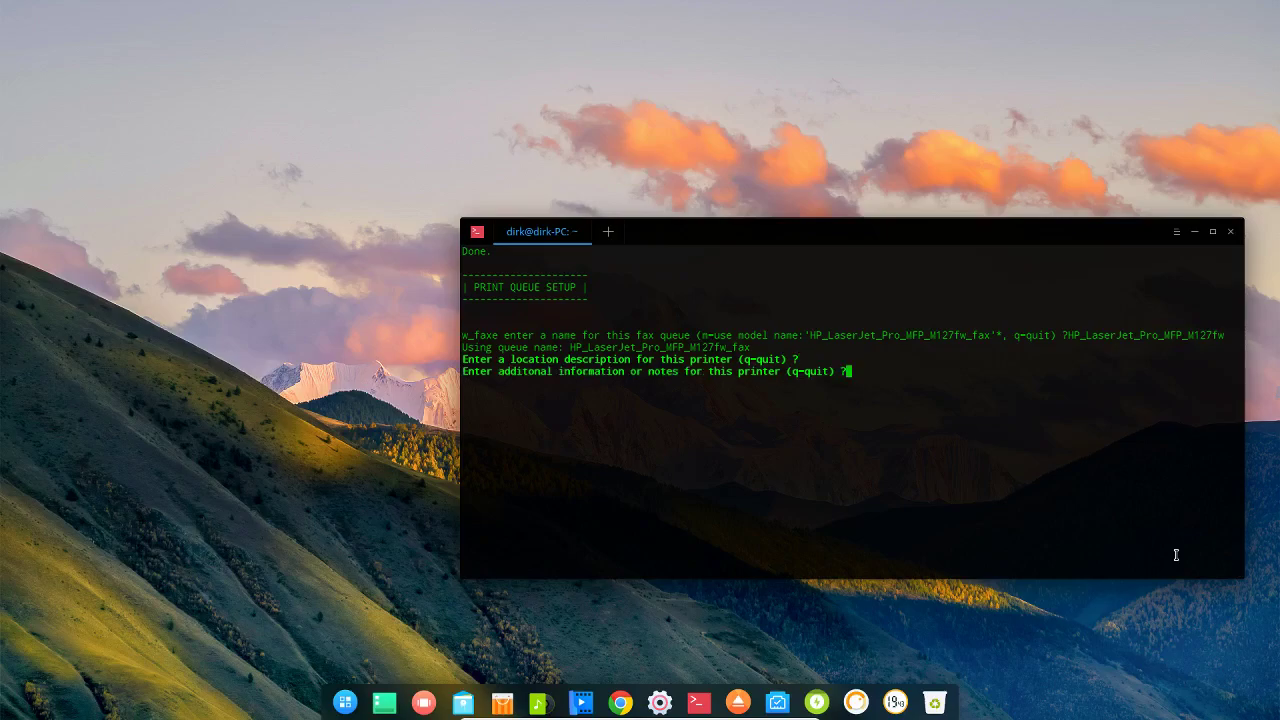
key("Return")
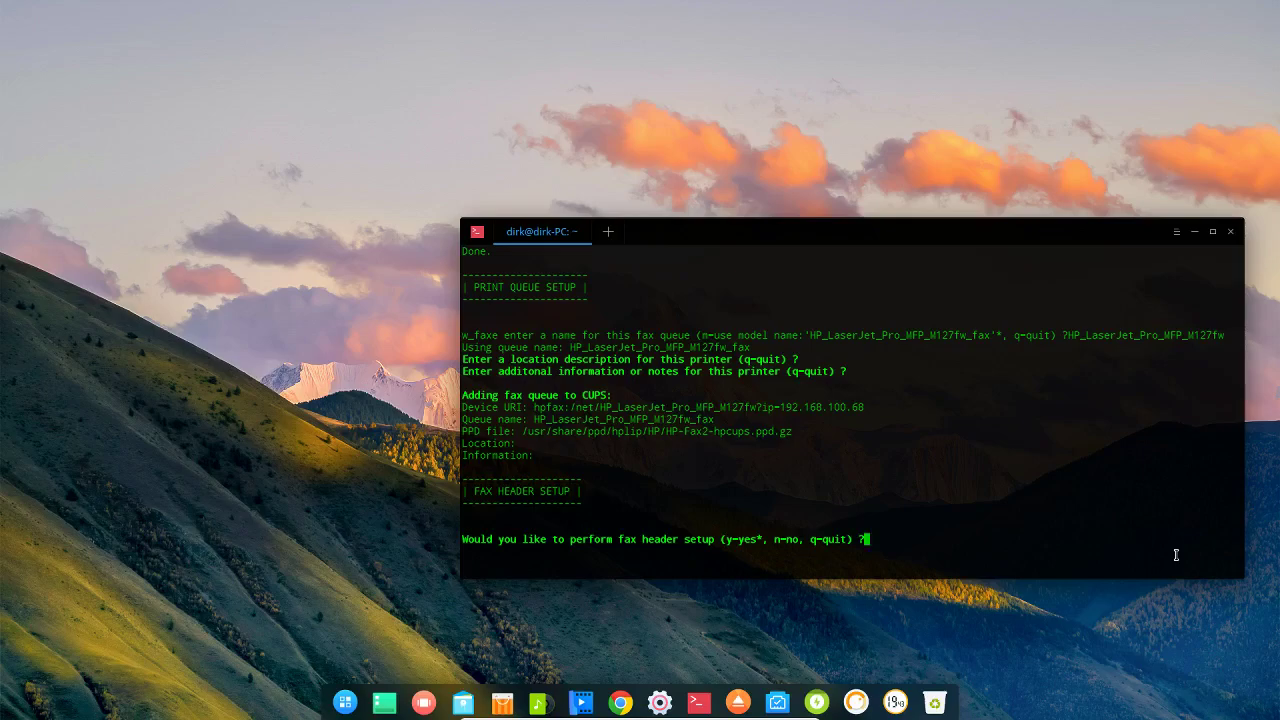
Step: Answer n to both the fax header setup and the printer test page
key("Return")
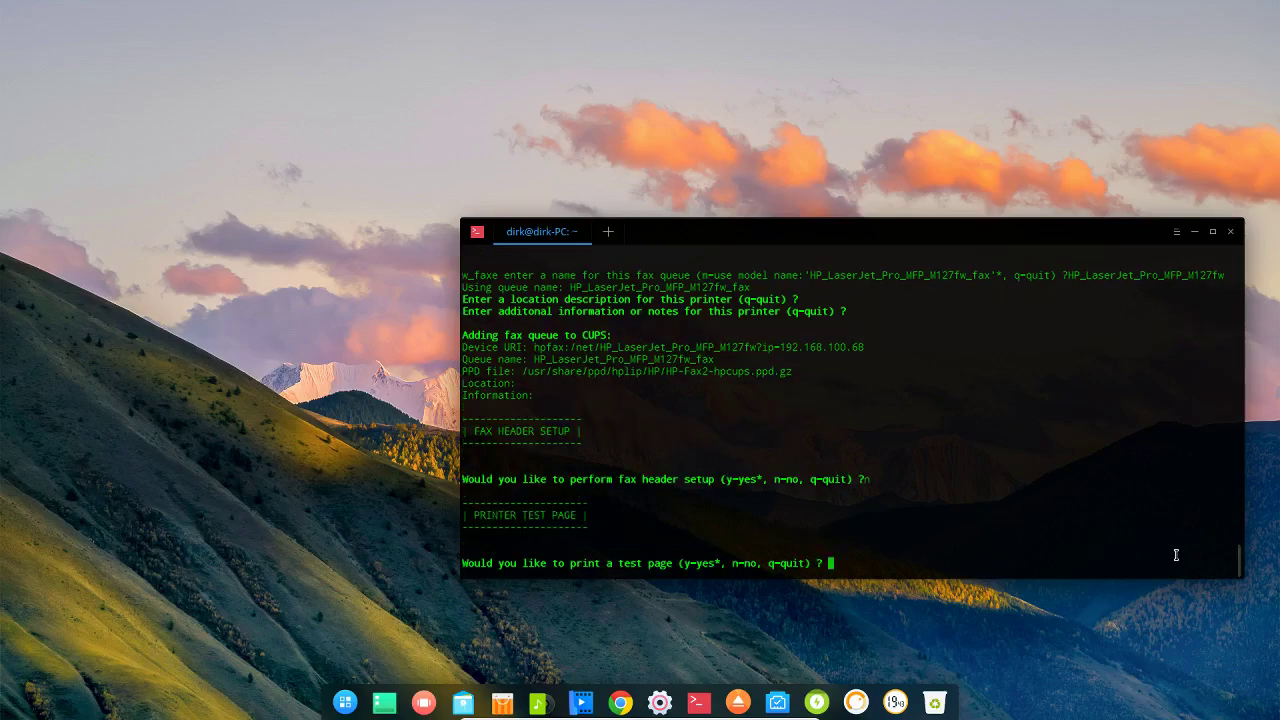
type("n")
key("Return")
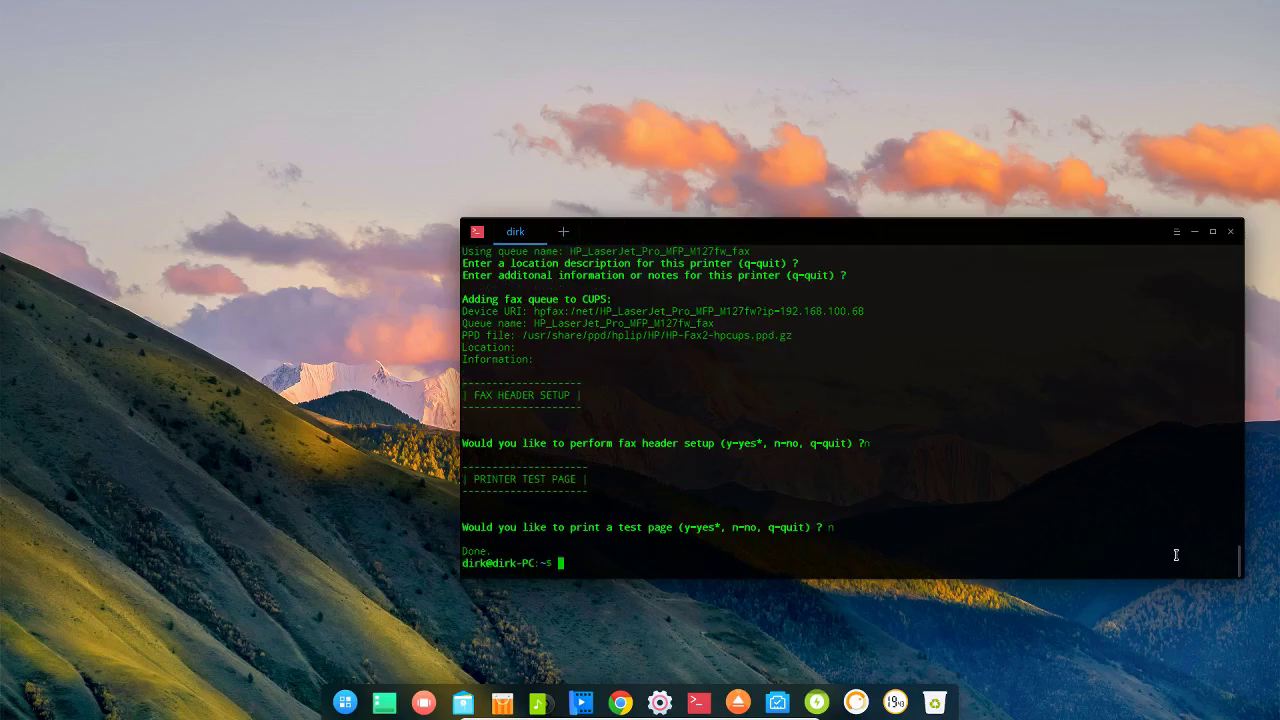
Step: Search the launcher for "sim", open Simple Scan, and check the scan source in its preferences
left_click(357, 703)
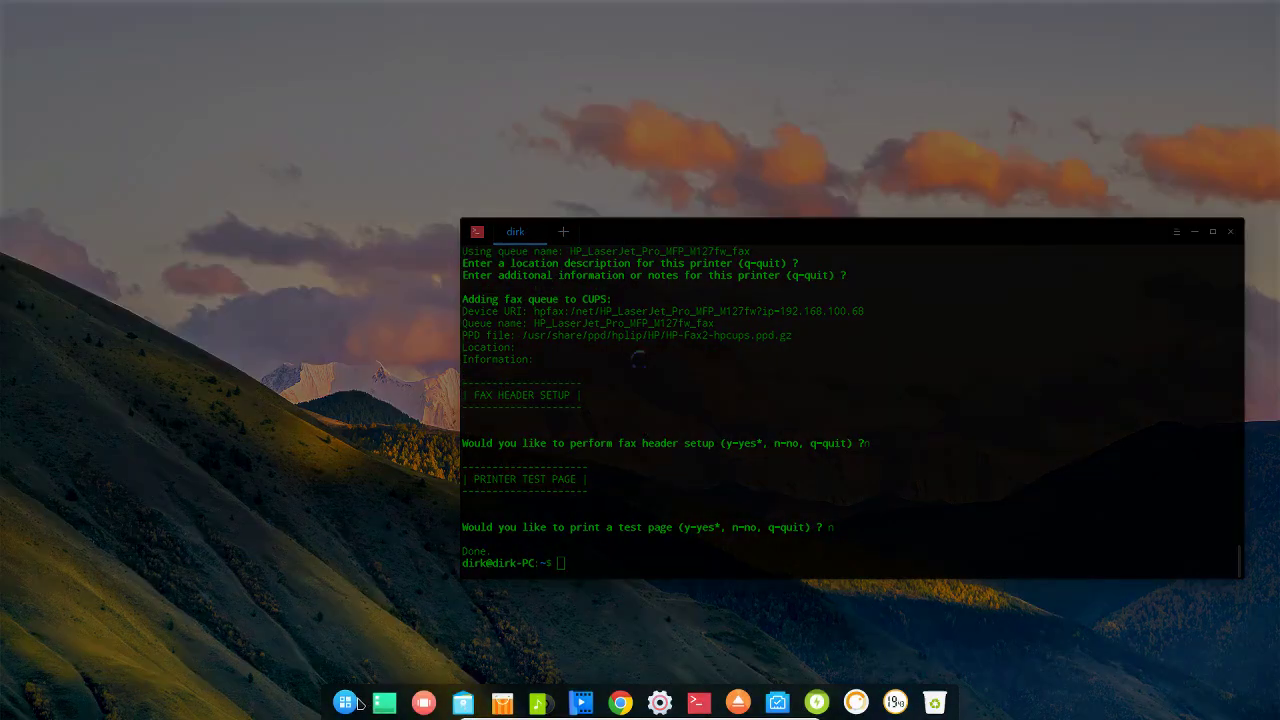
type("sim")
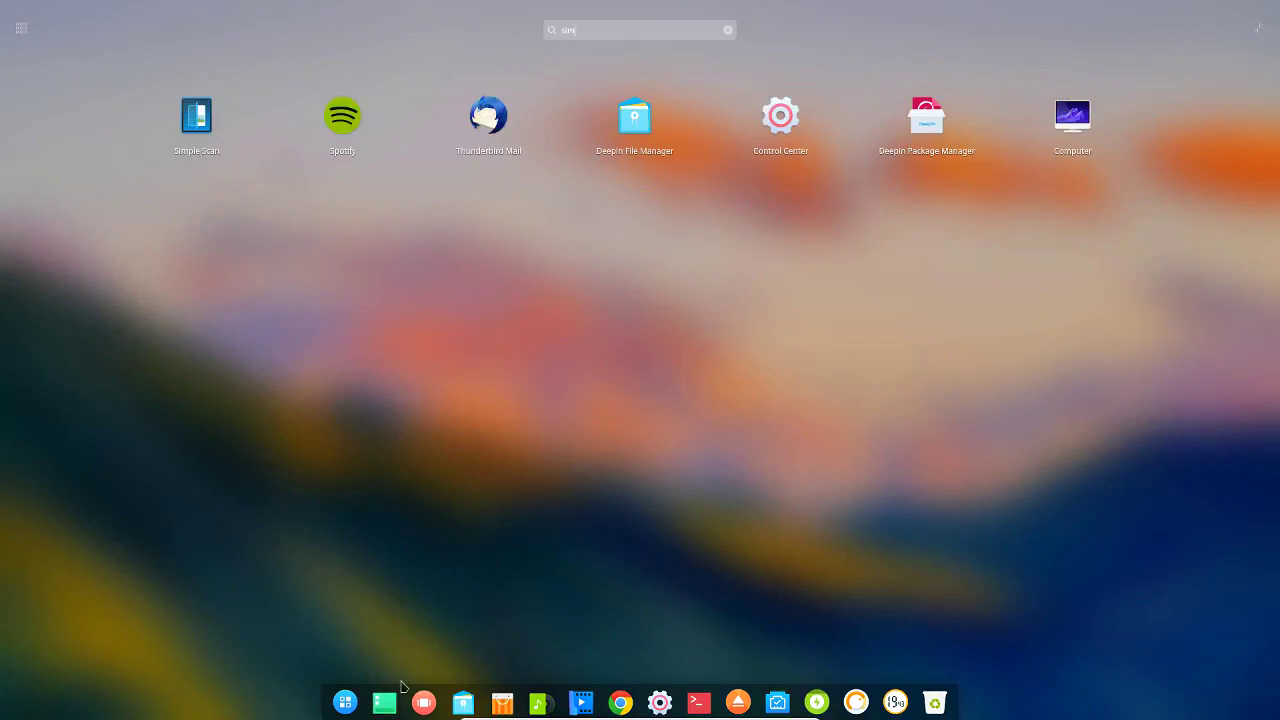
left_click(190, 124)
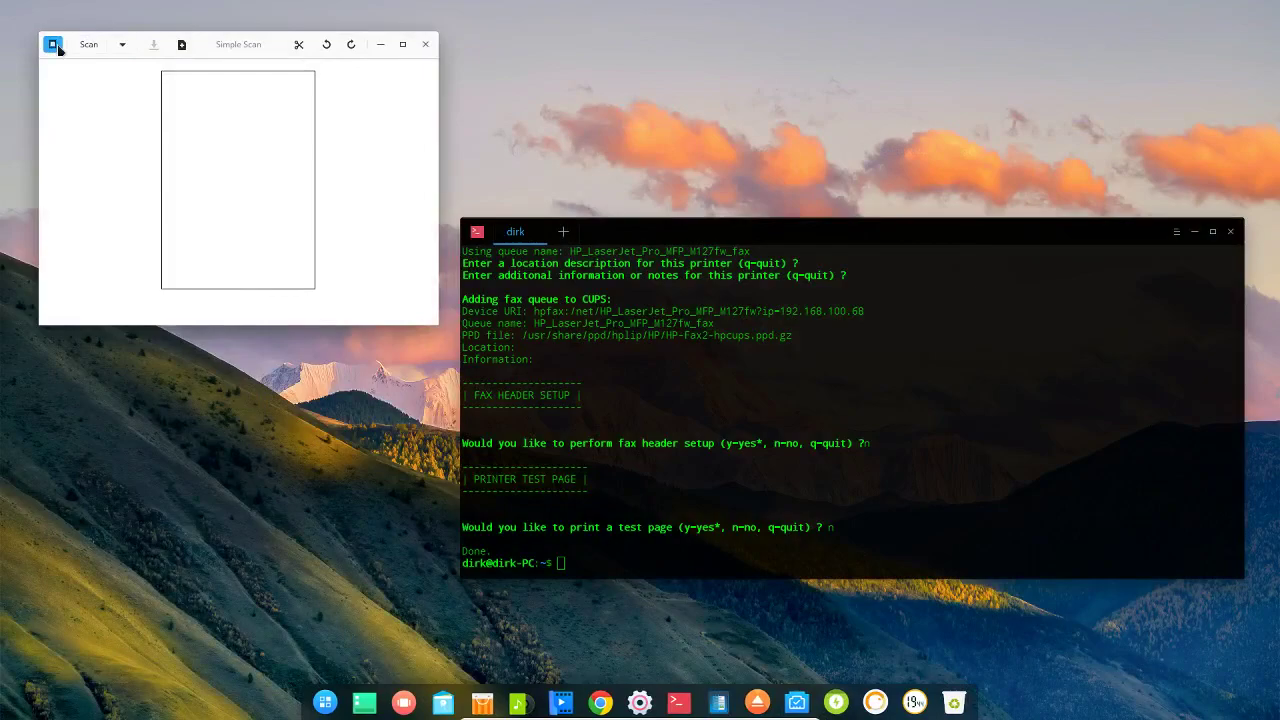
left_click(52, 44)
left_click(92, 122)
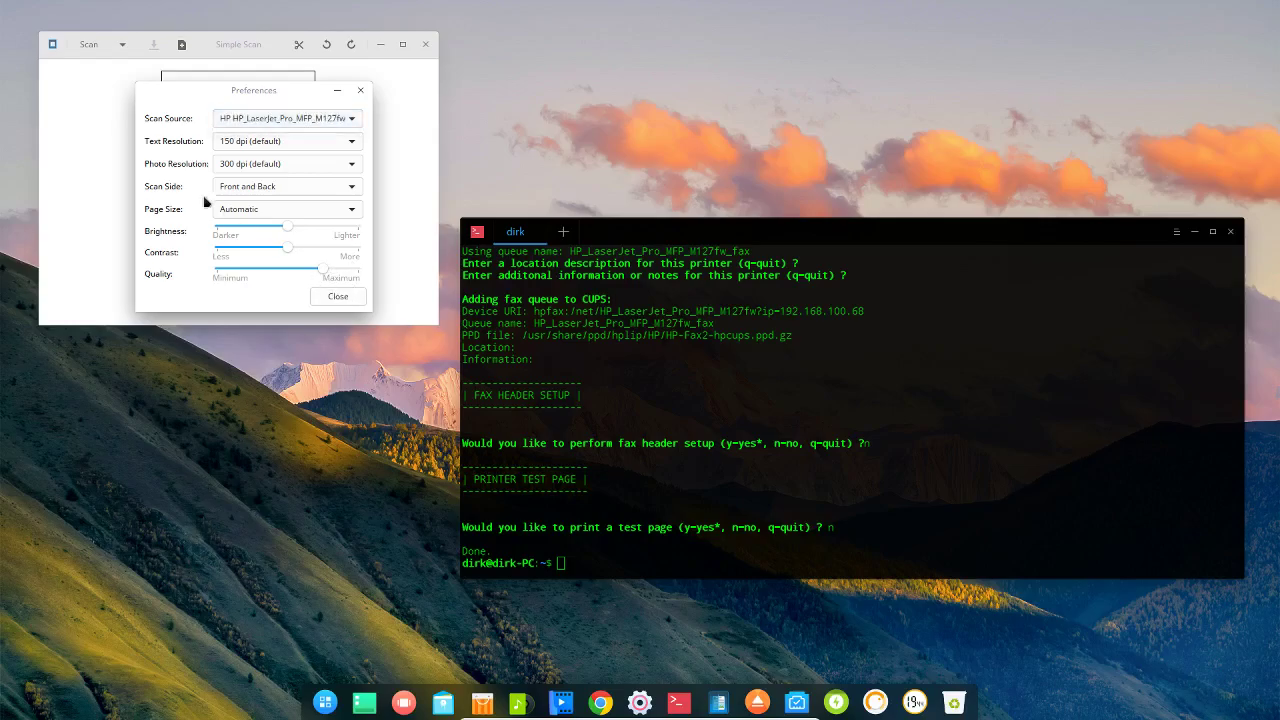
left_click(338, 296)
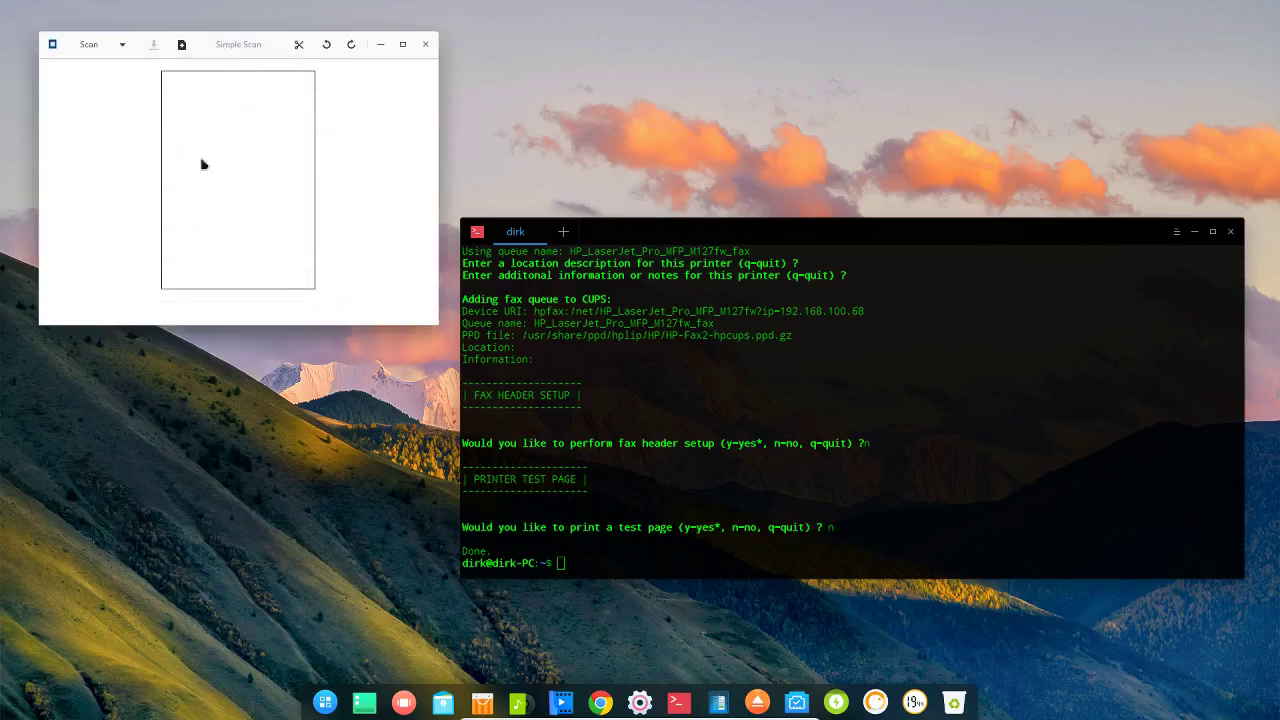
Step: Scan a page in Simple Scan and close the terminal window while the scan runs
left_click(89, 45)
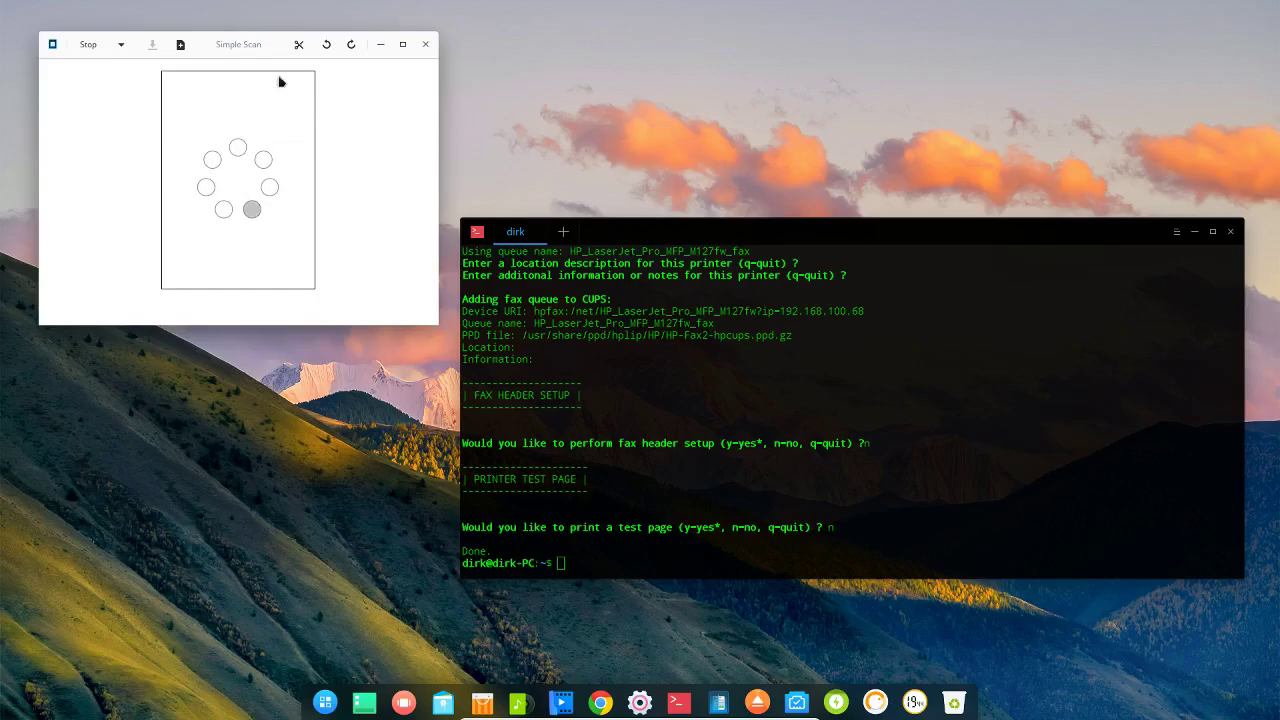
left_click_drag(256, 51, 220, 24)
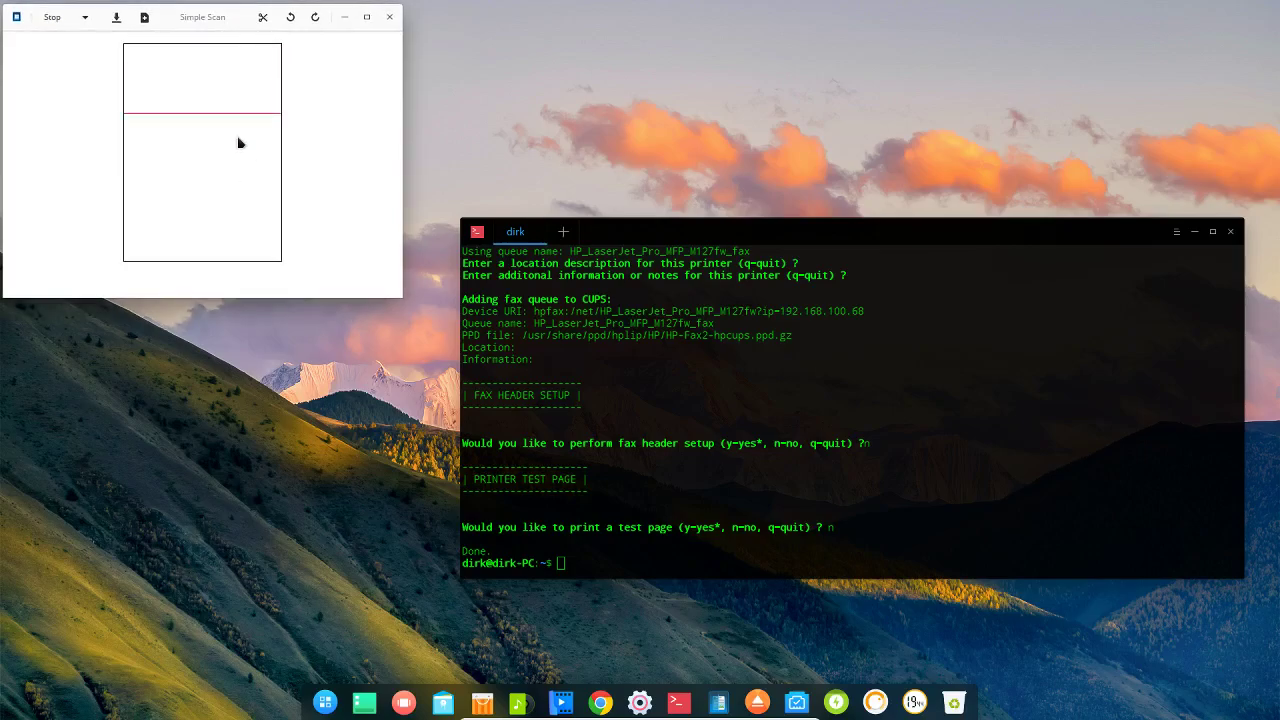
left_click(1230, 231)
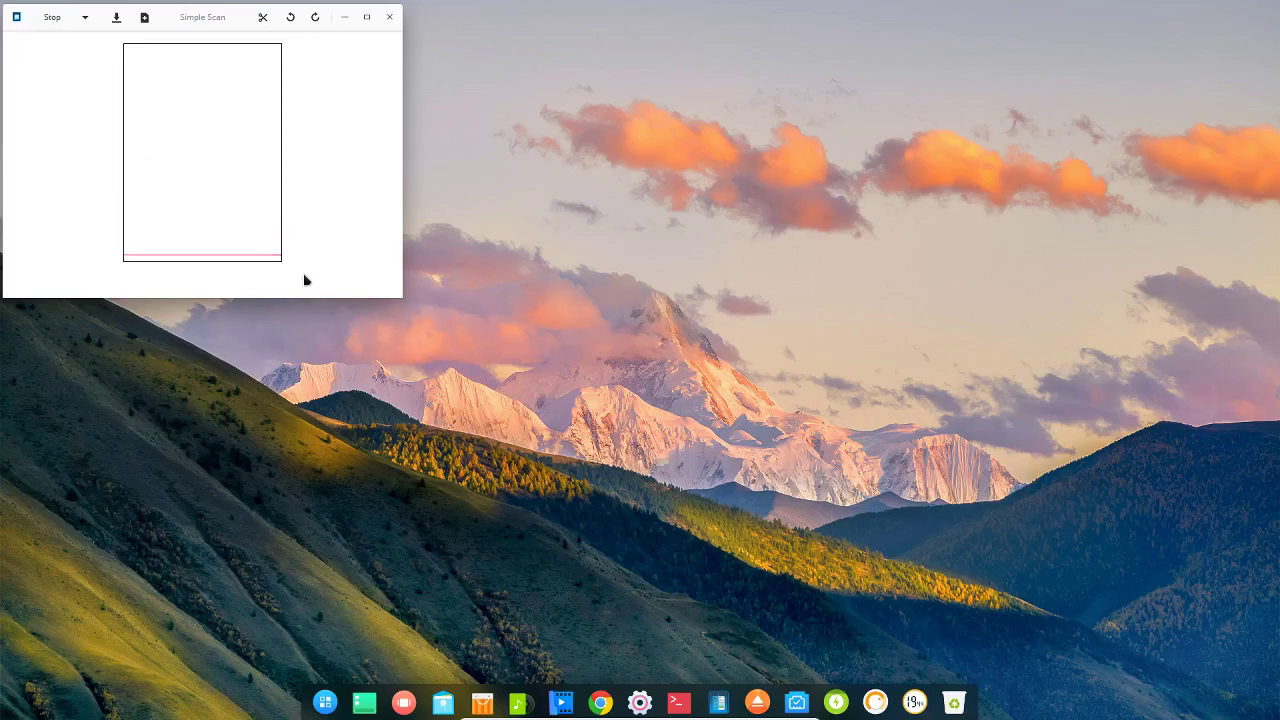
Step: Quit Simple Scan without saving the scanned document
left_click(17, 18)
left_click(36, 142)
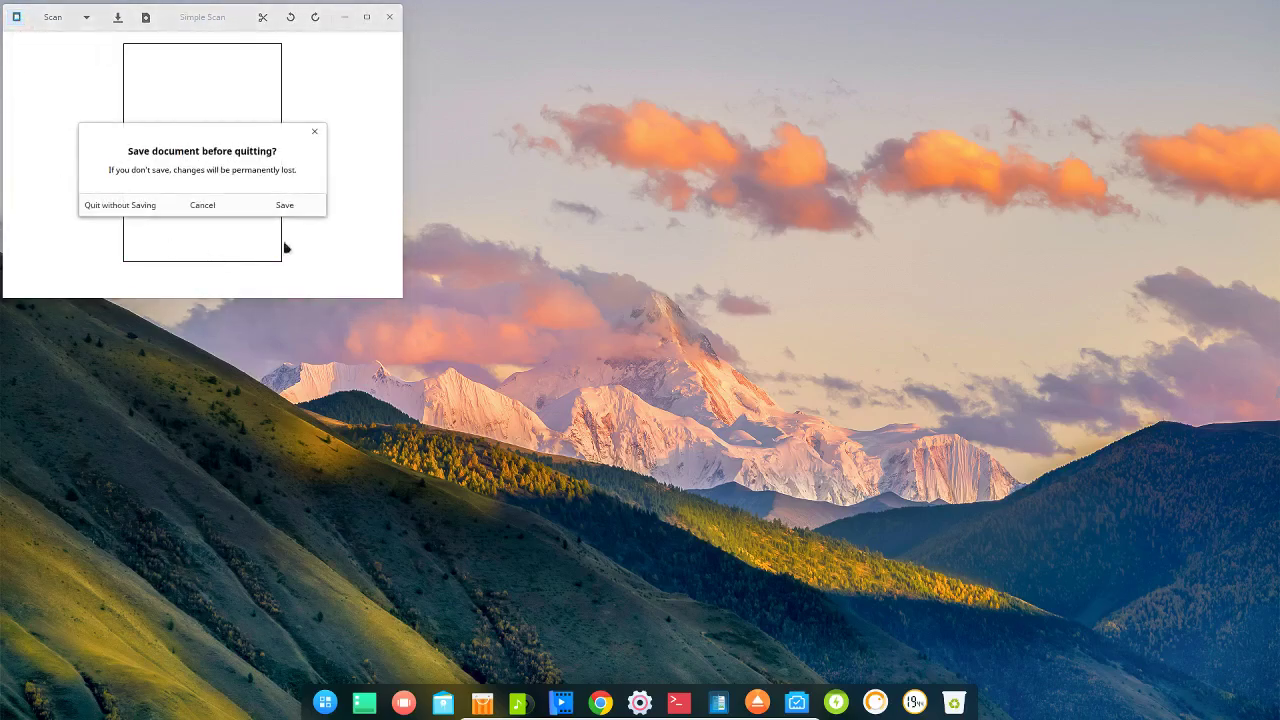
left_click(135, 206)
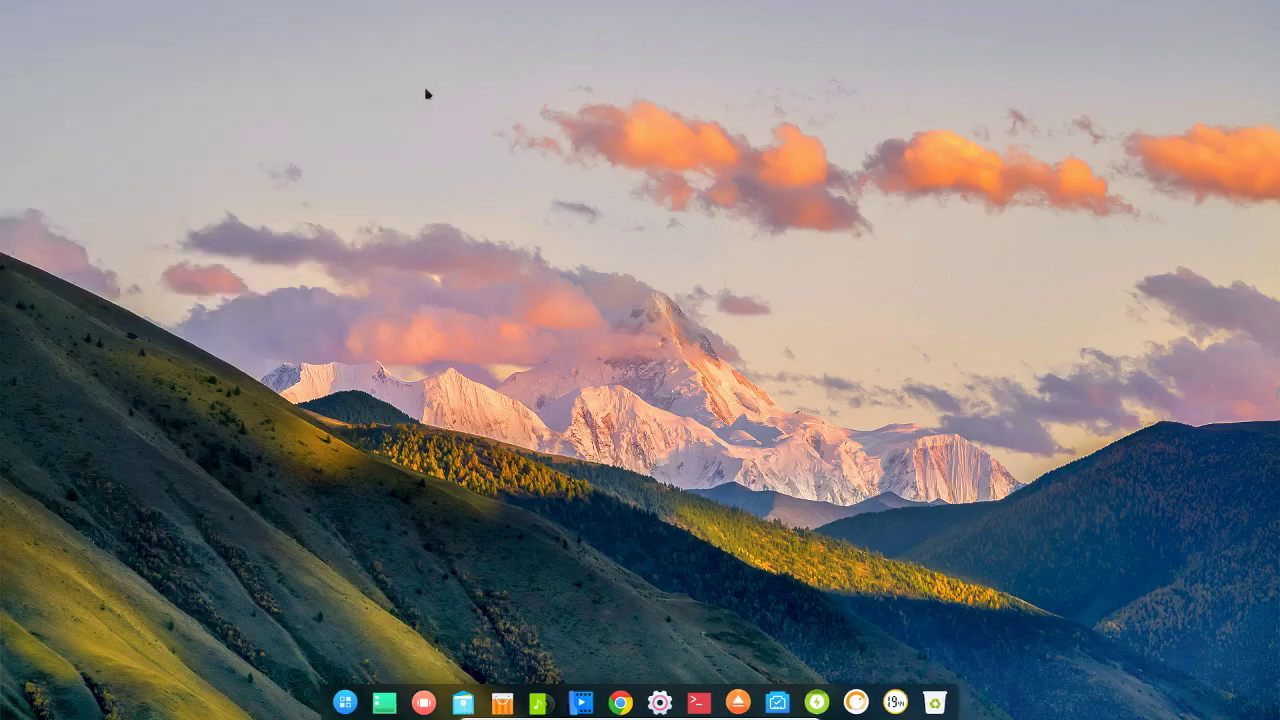
Step: Open Control Center and view the user account's settings and the System Information section
left_click(660, 703)
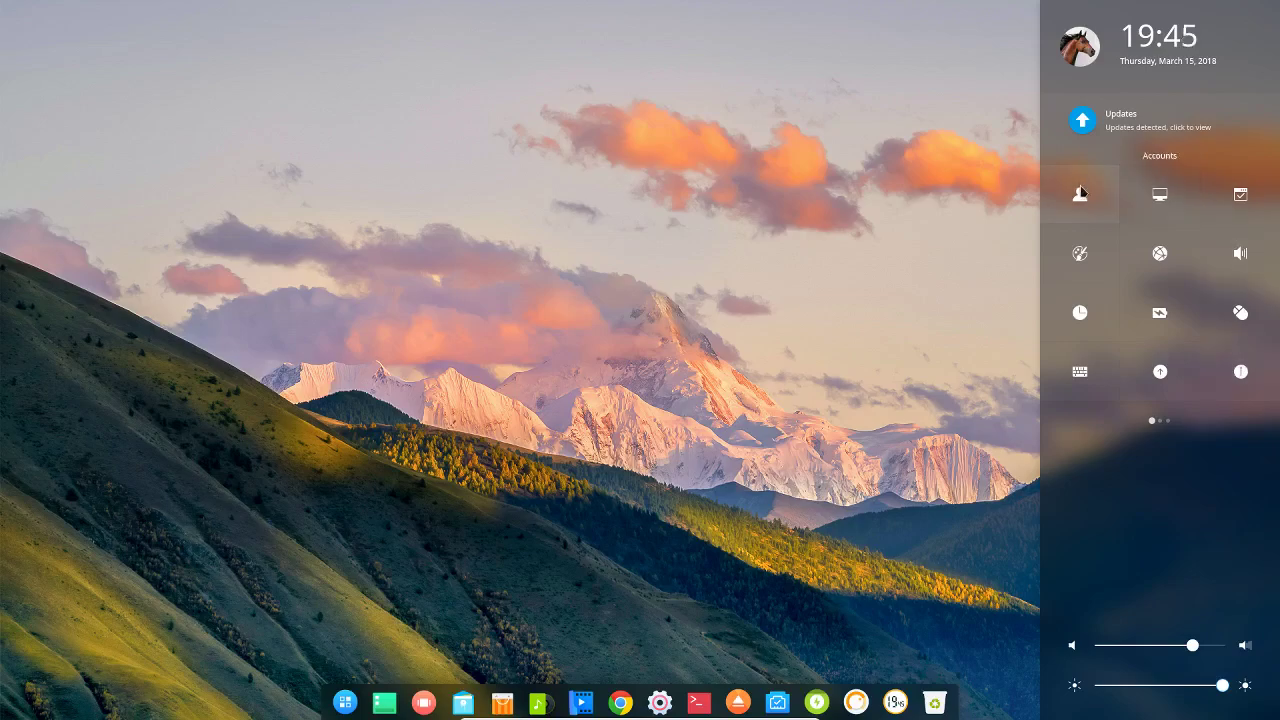
left_click(1077, 44)
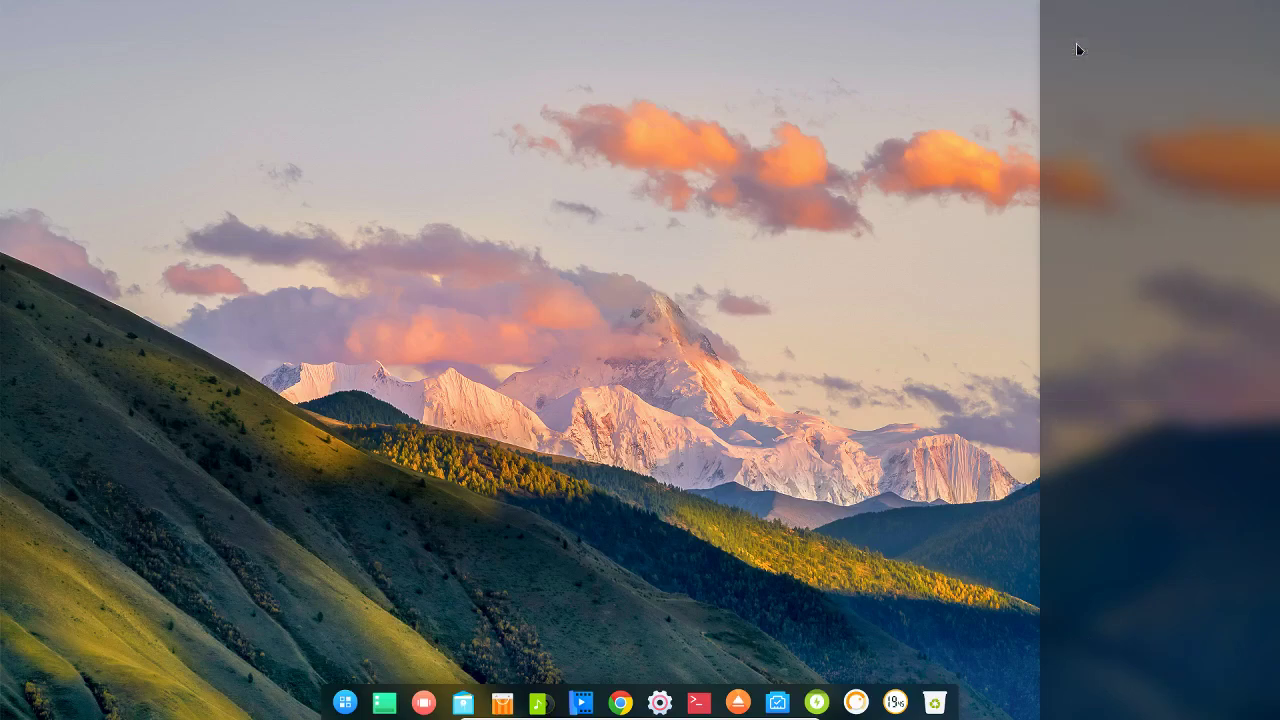
left_click(1054, 14)
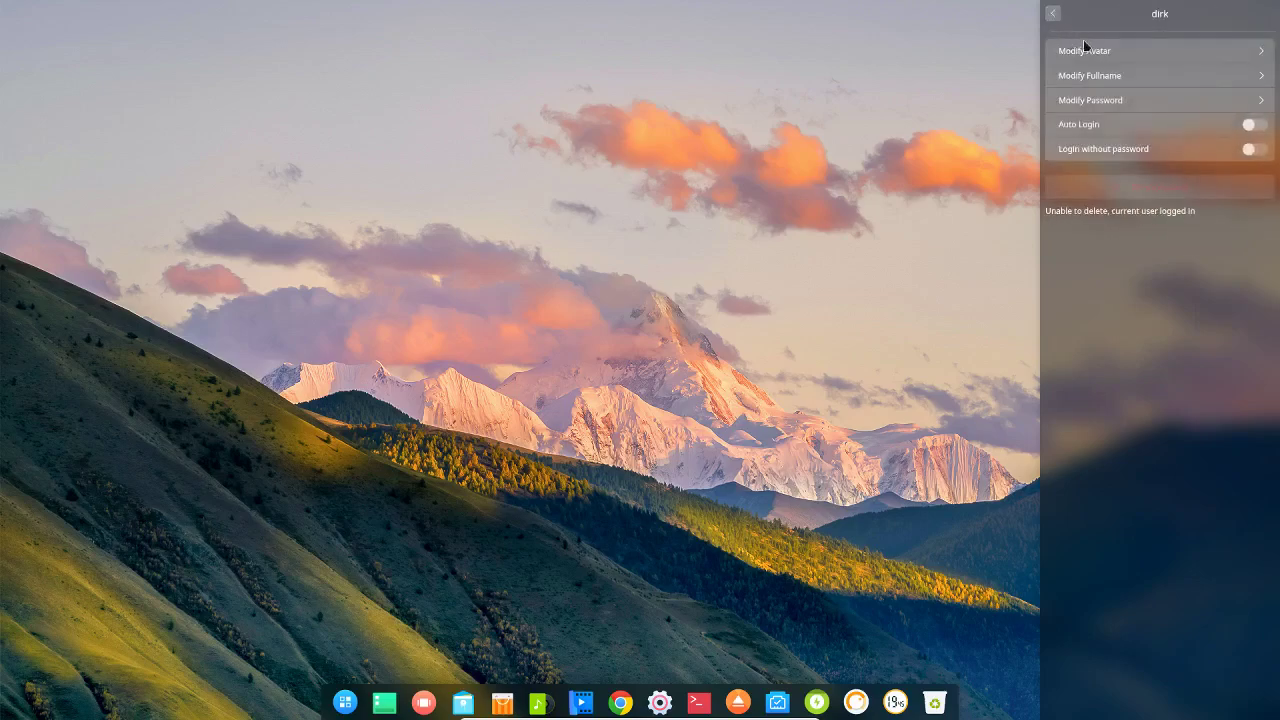
left_click(1055, 15)
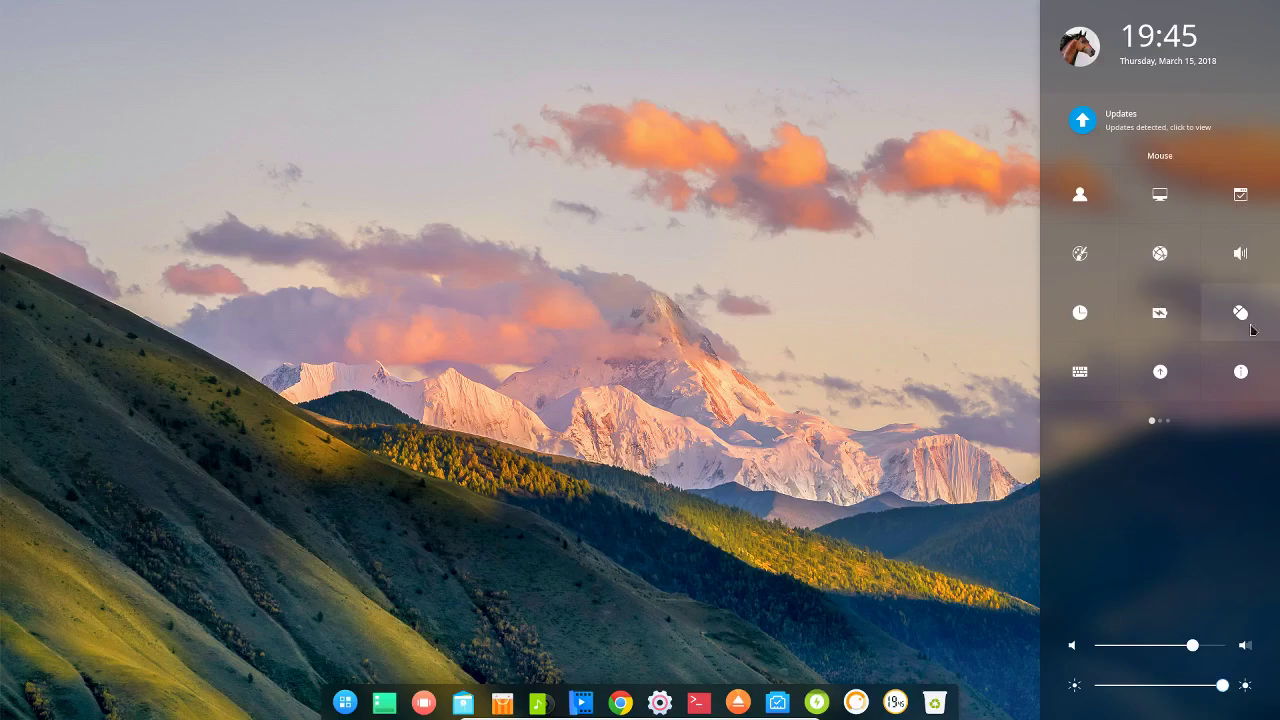
left_click(1245, 378)
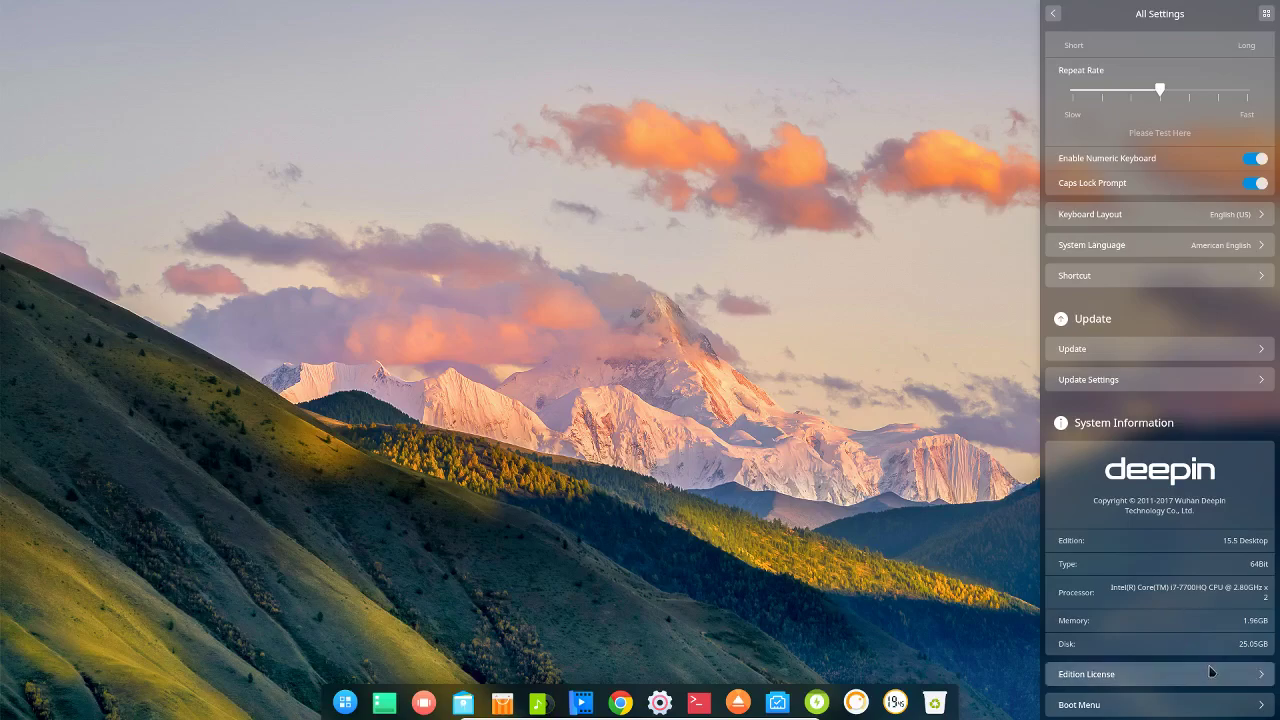
scroll(1187, 664, "down", 1)
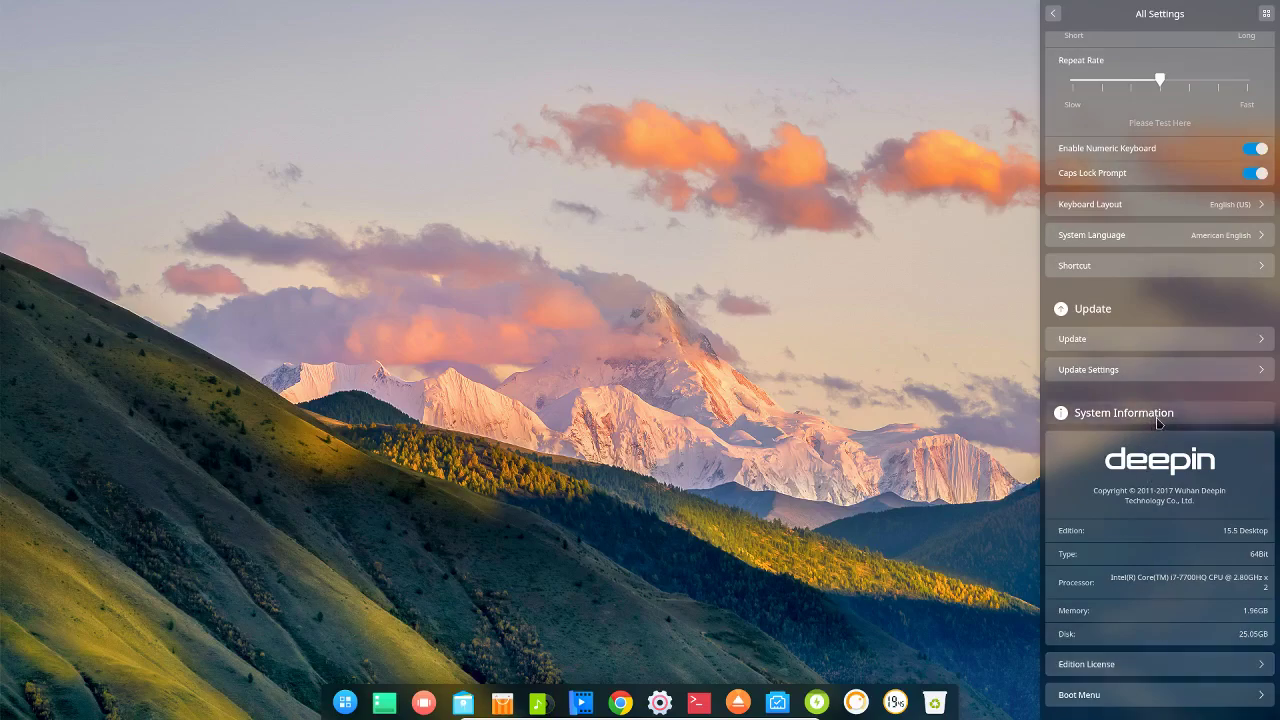
Step: Review the All Settings sections from System Information back up to Accounts
scroll(1155, 413, "up", 3)
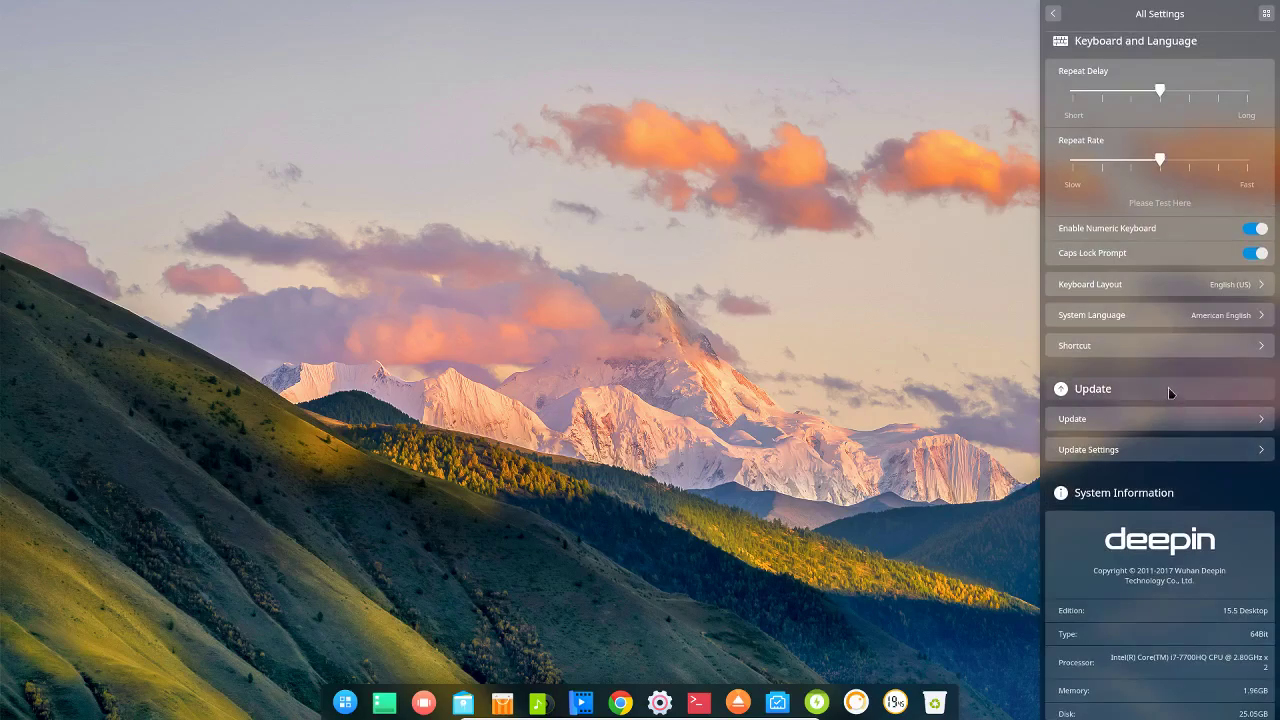
scroll(1168, 387, "up", 10)
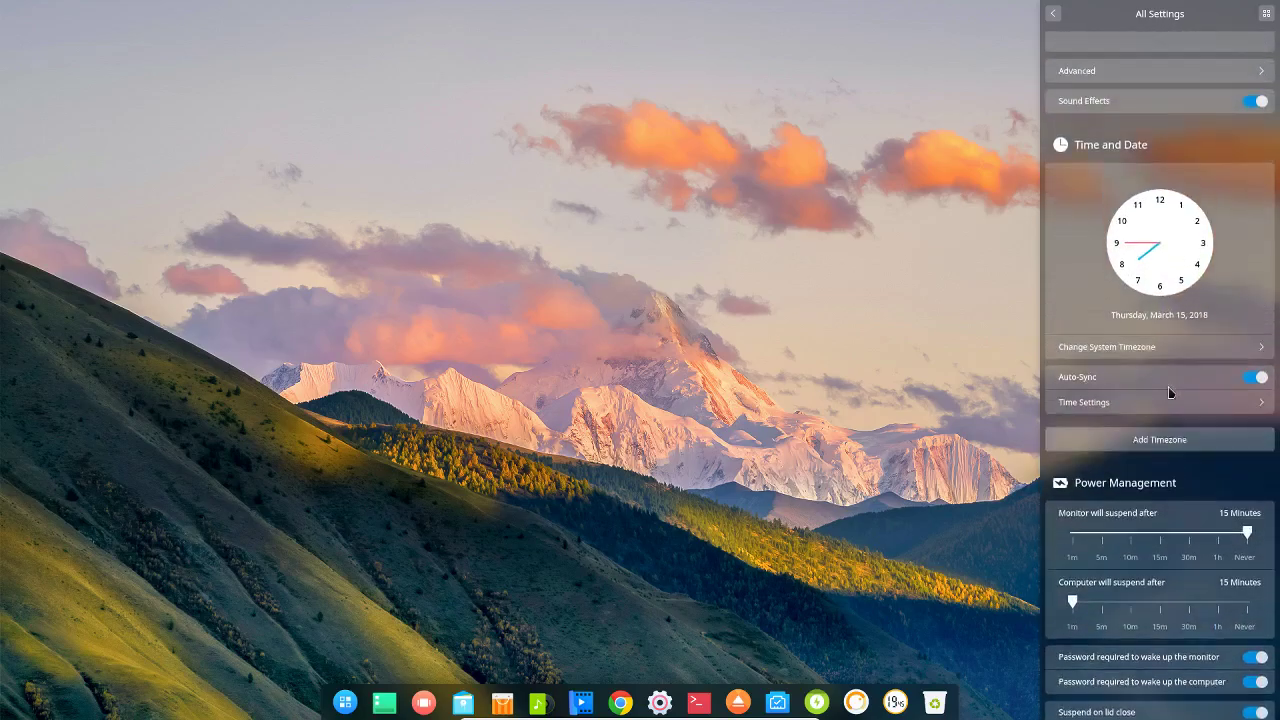
scroll(1168, 392, "up", 2)
scroll(1199, 403, "up", 4)
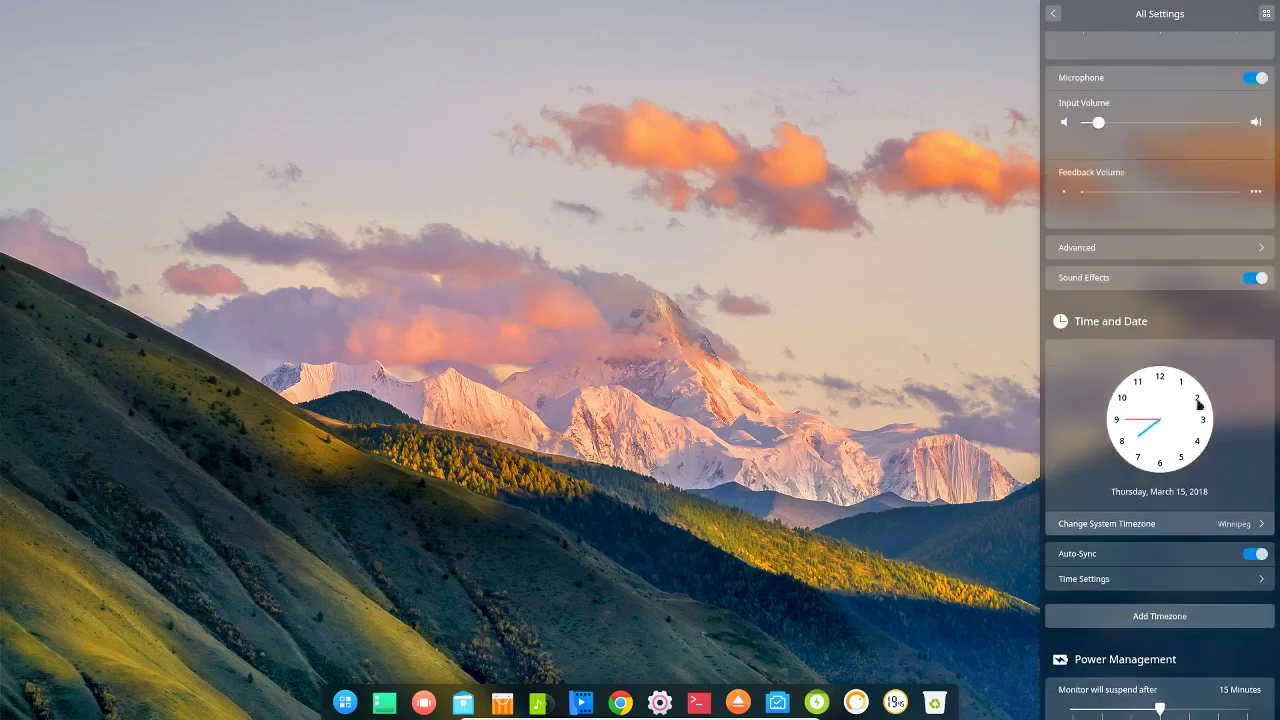
scroll(1199, 403, "up", 10)
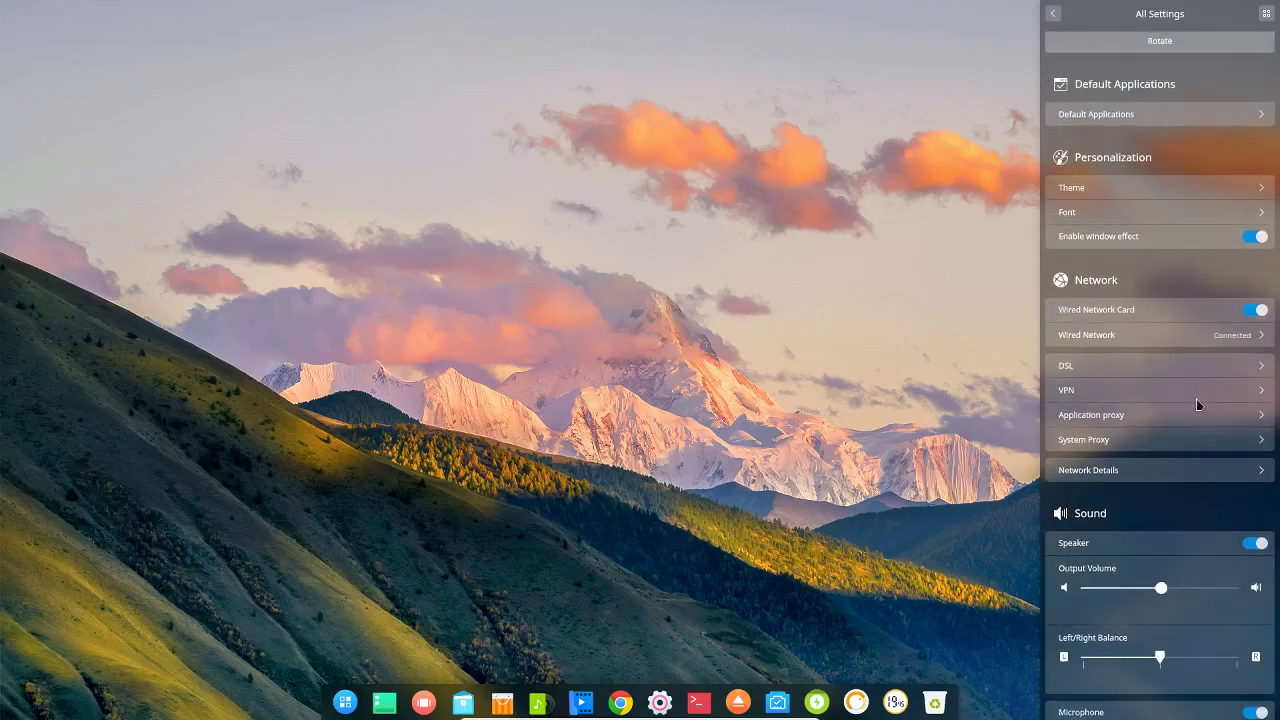
scroll(1199, 404, "up", 4)
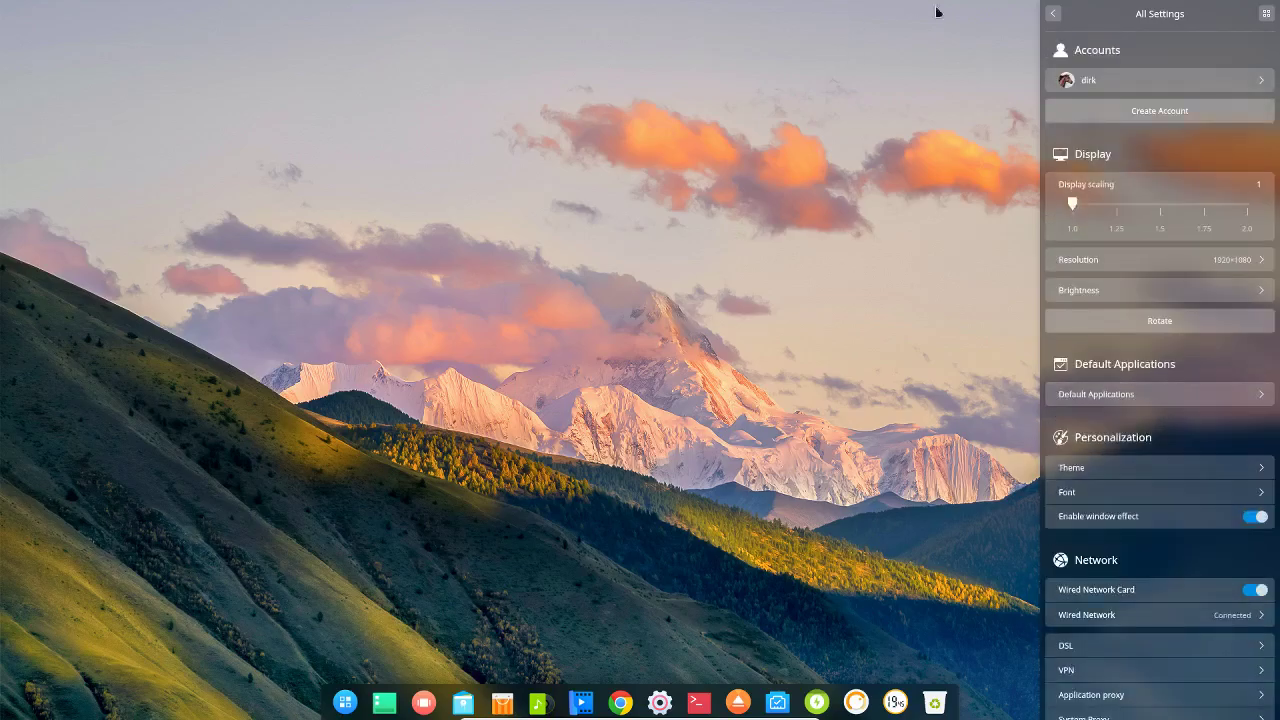
Step: Show the settings categories as an icon grid and return to Control Center's home page
left_click(1265, 13)
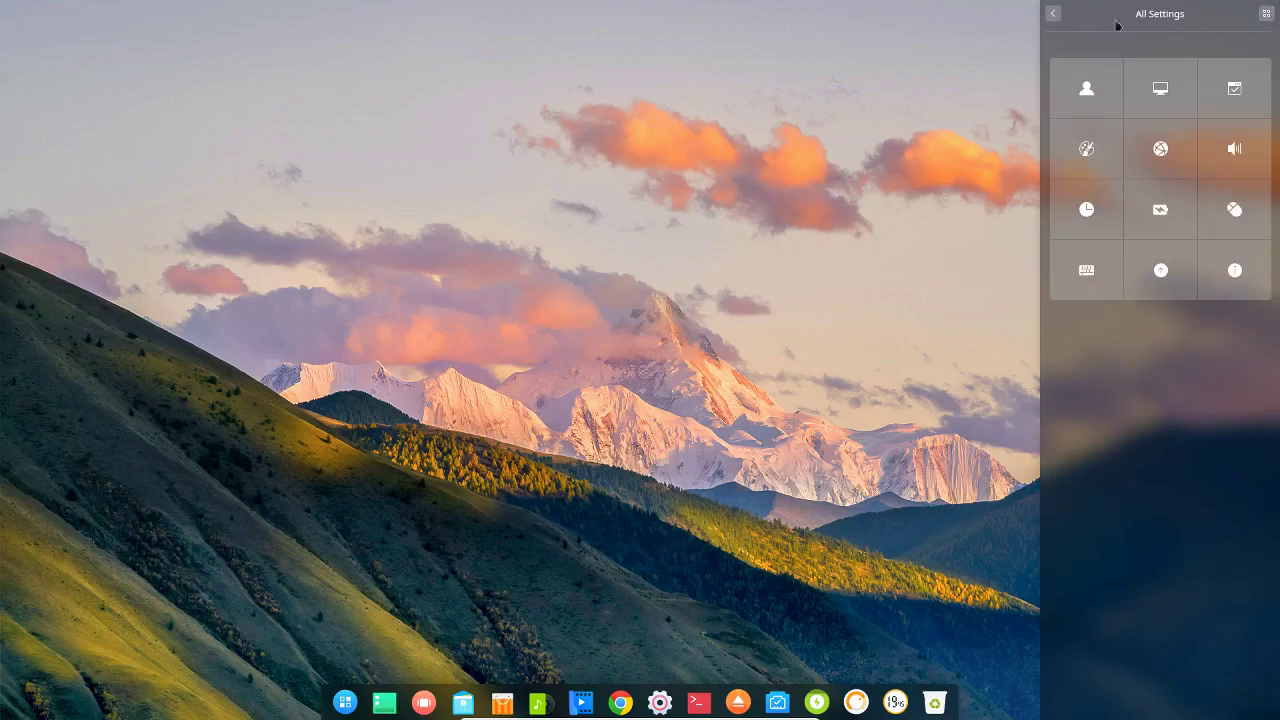
left_click(1051, 15)
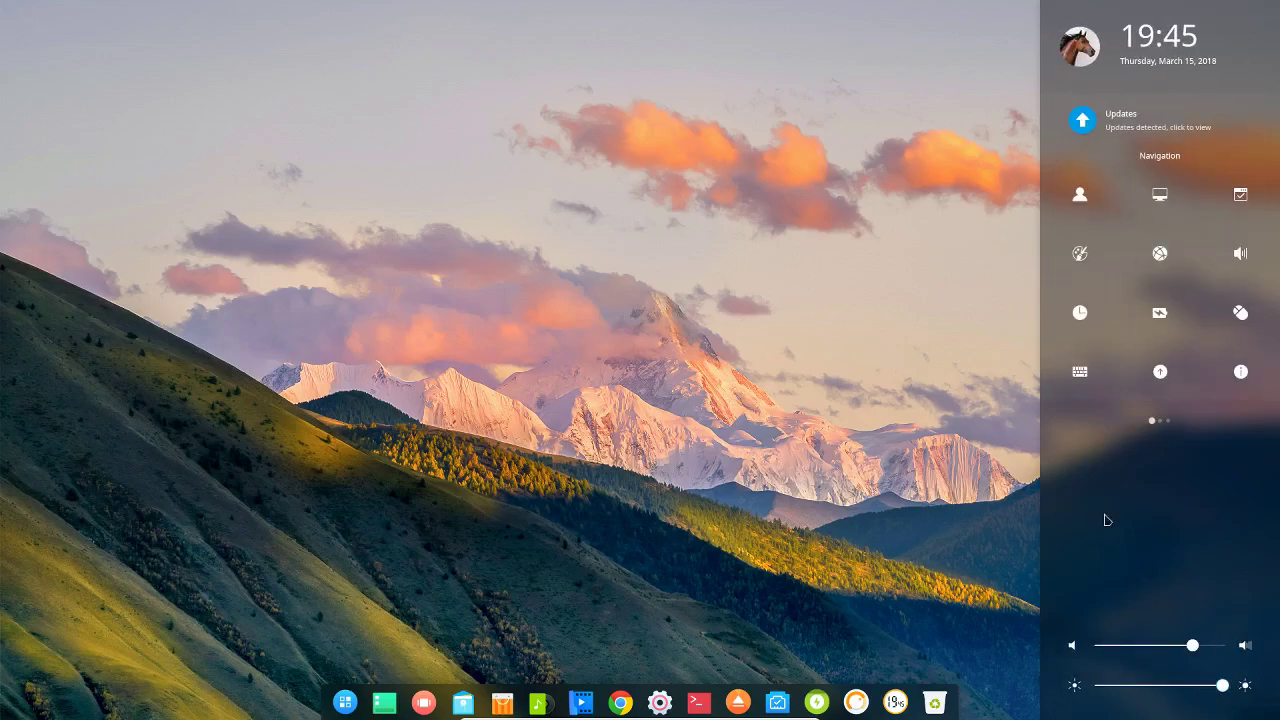
mouse_move(1161, 427)
Step: Close Control Center, switch to the Deepin Store and activate its search field
left_click(474, 714)
left_click(502, 702)
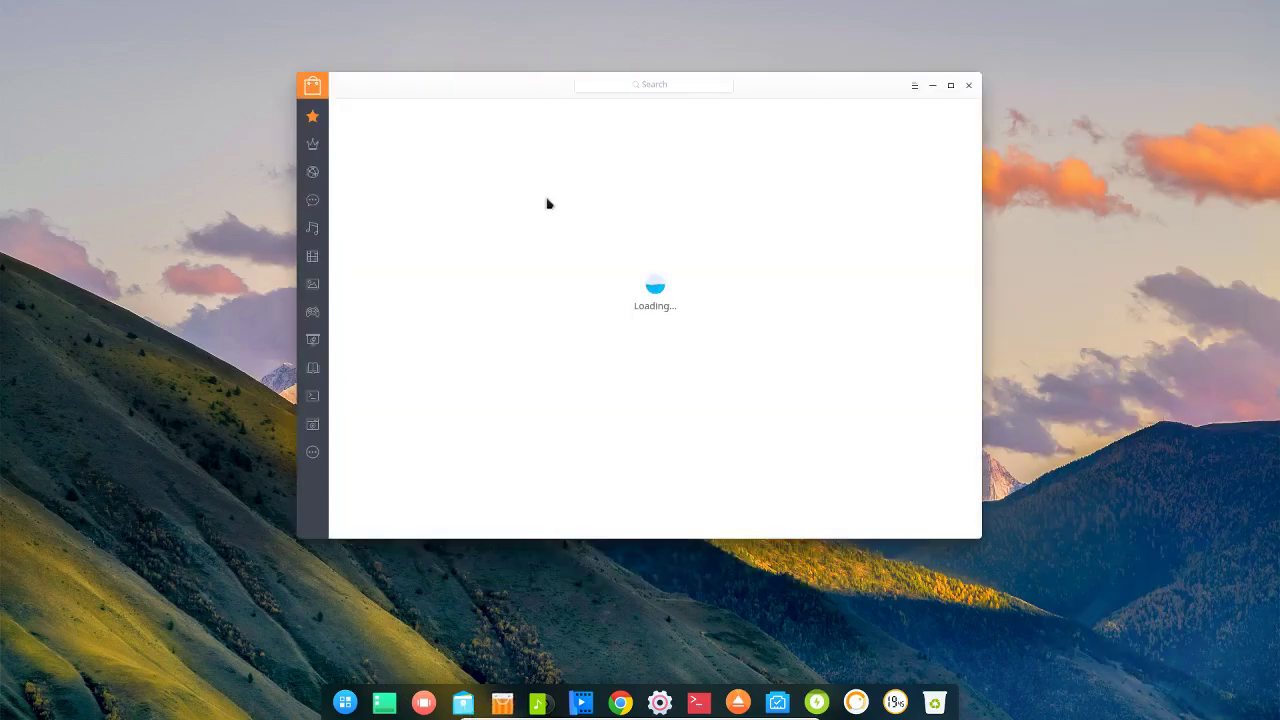
left_click(620, 87)
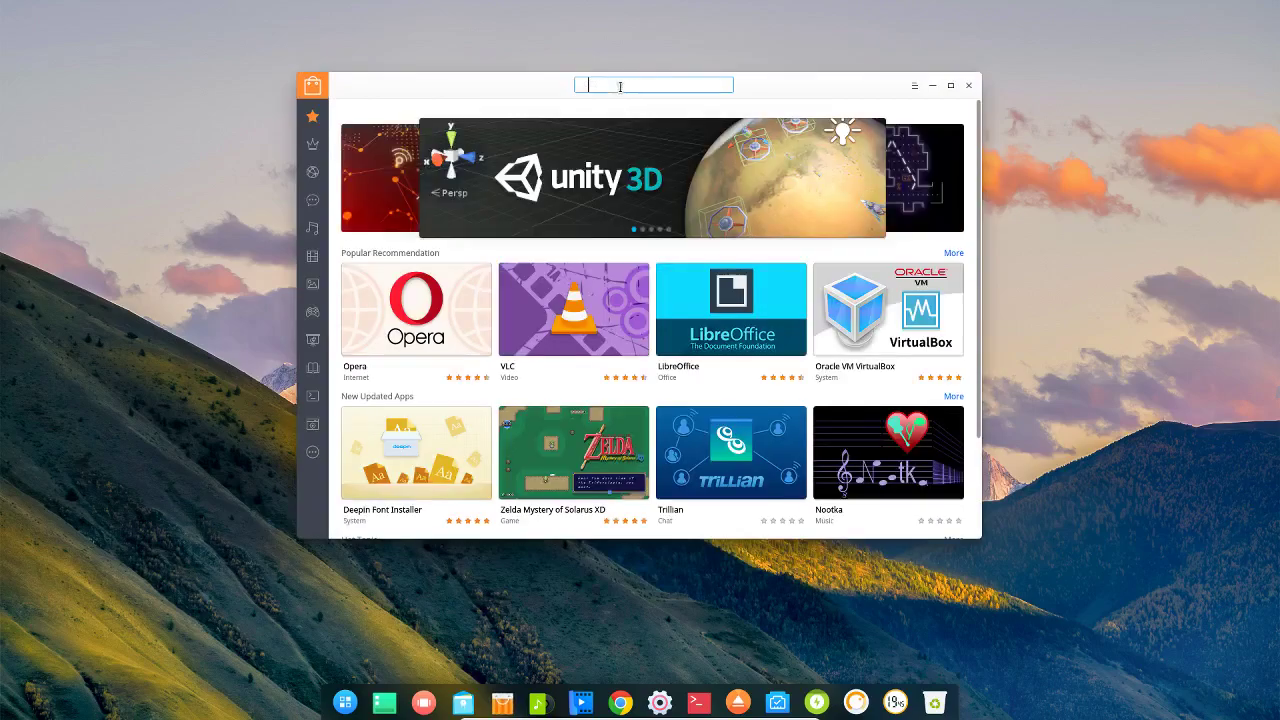
Step: Search the store for "redshi", open the suggested Redshift page, and return to the store's front page
type("redshi")
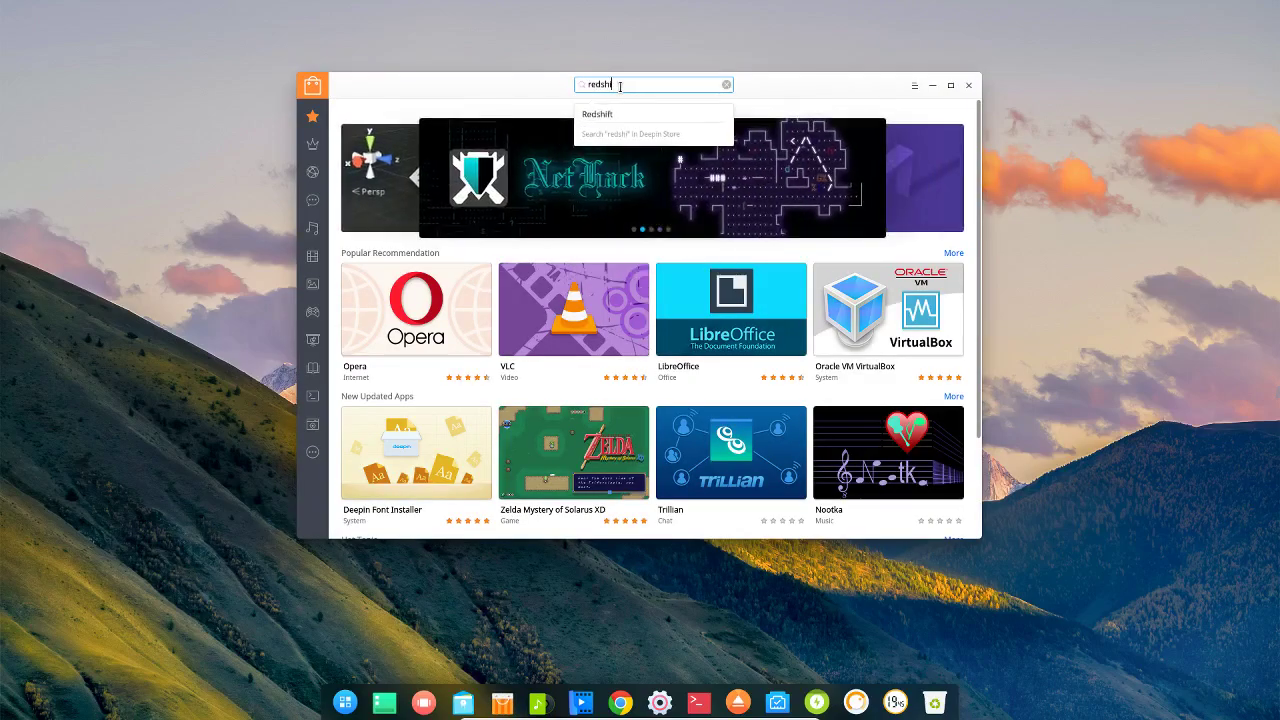
key("Down")
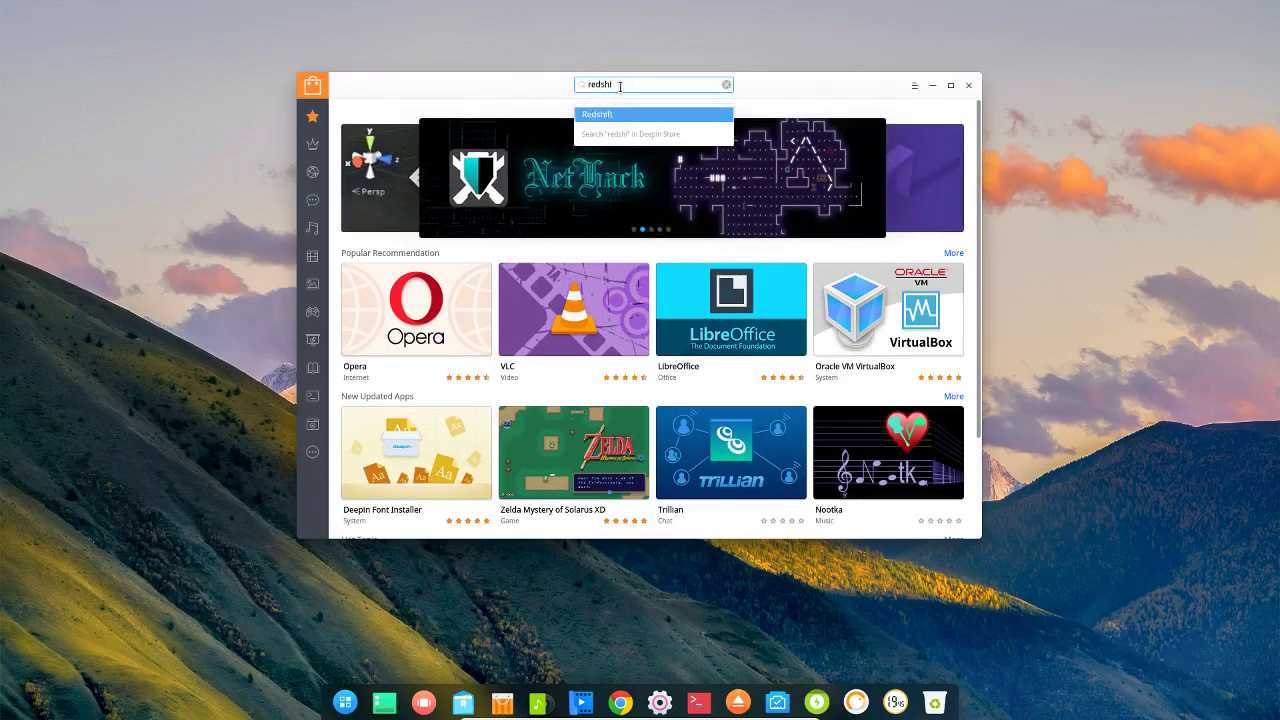
key("Return")
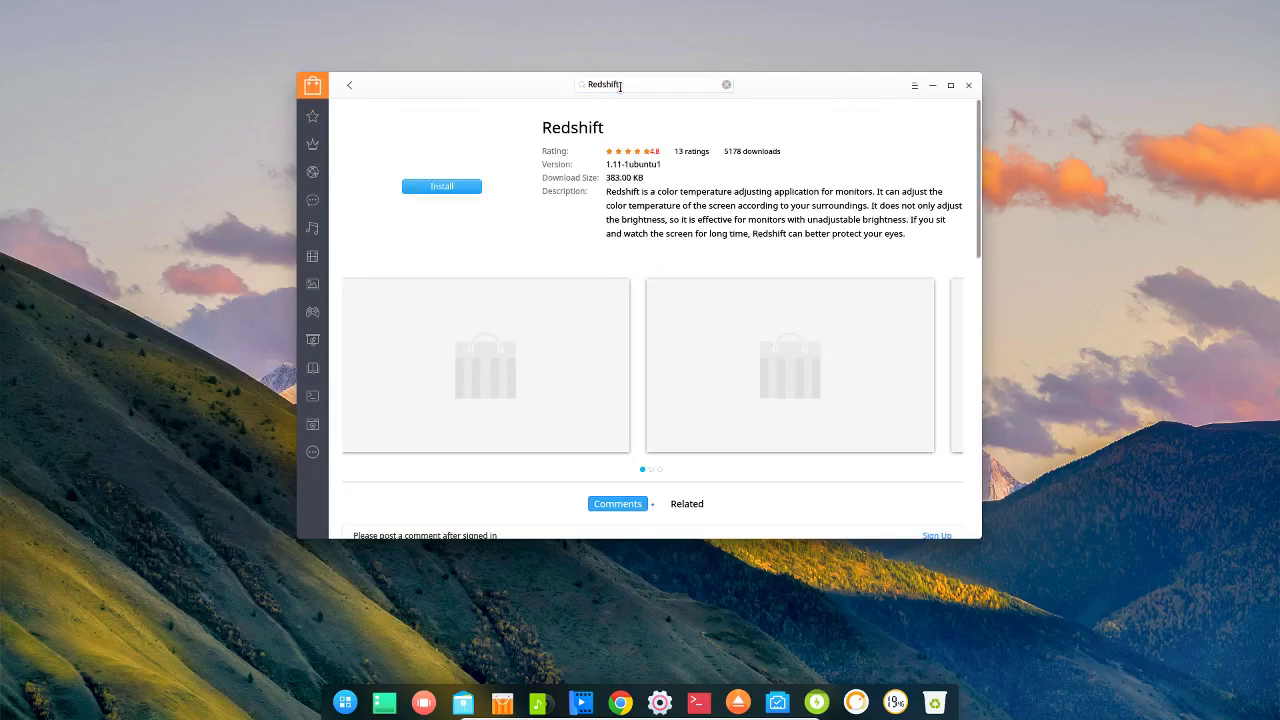
left_click(349, 85)
mouse_move(597, 348)
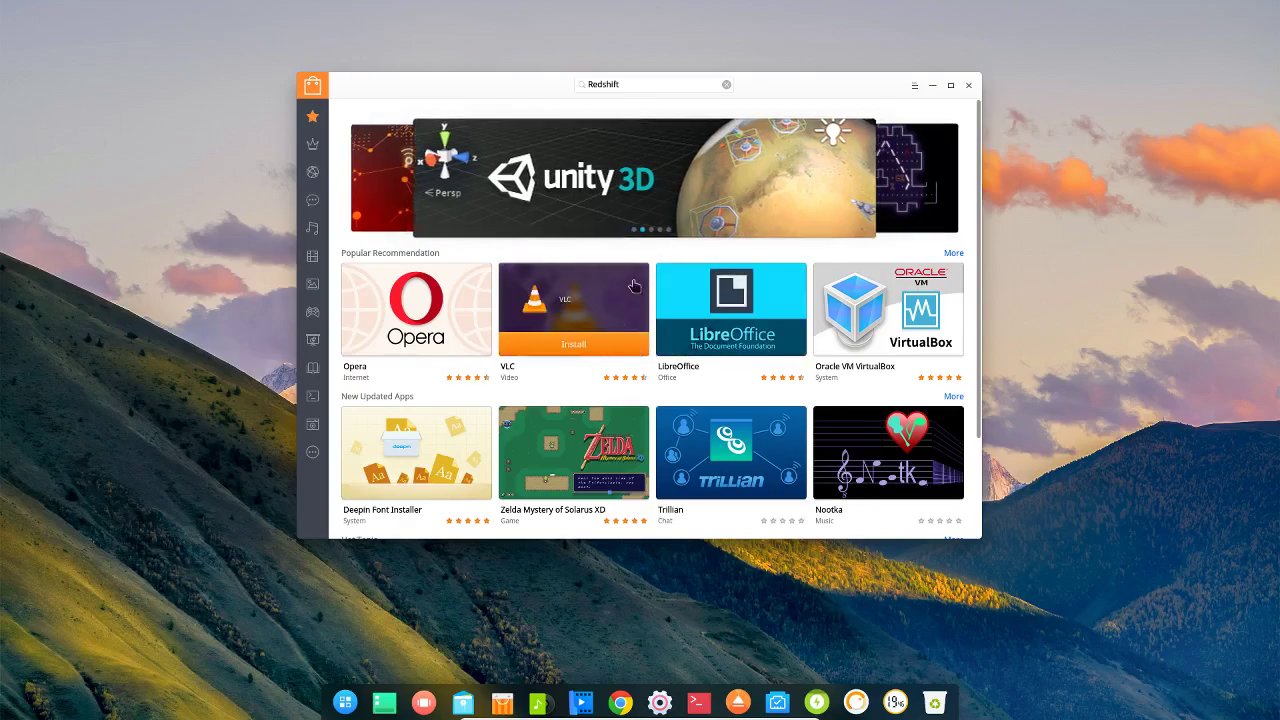
Step: Replace the store search text with "htop" and run the search
left_click(727, 85)
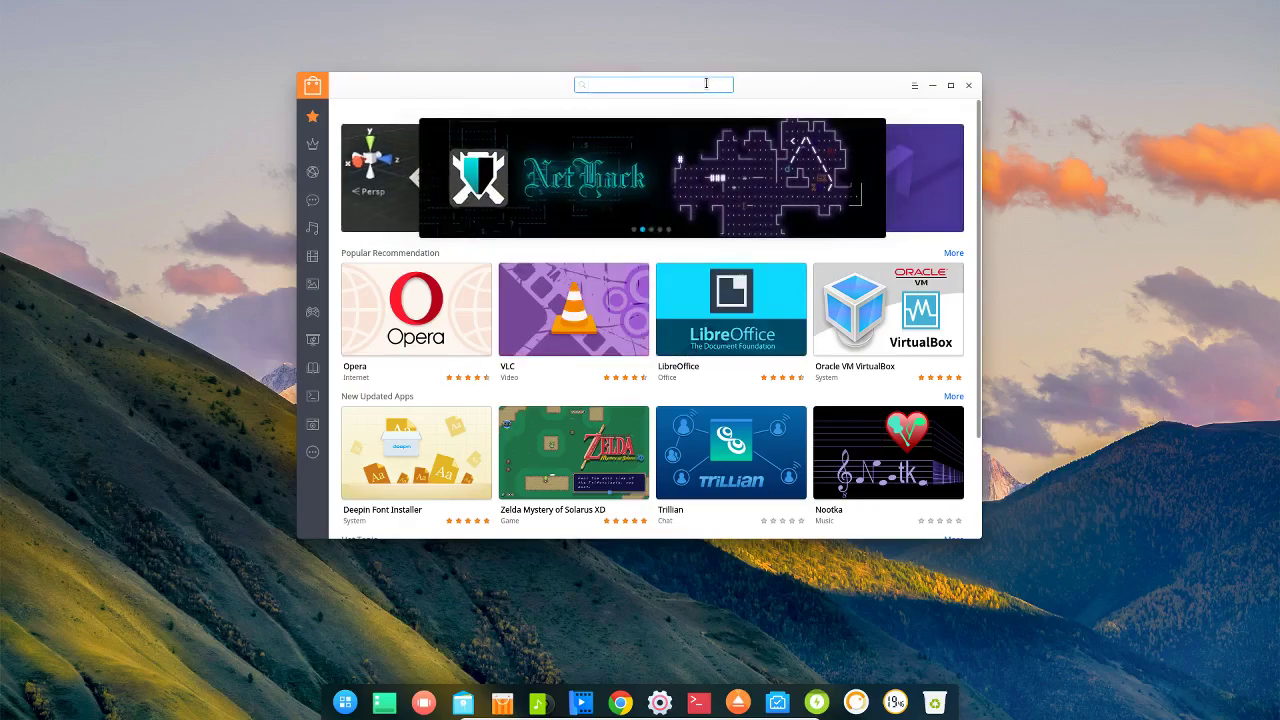
type("htop")
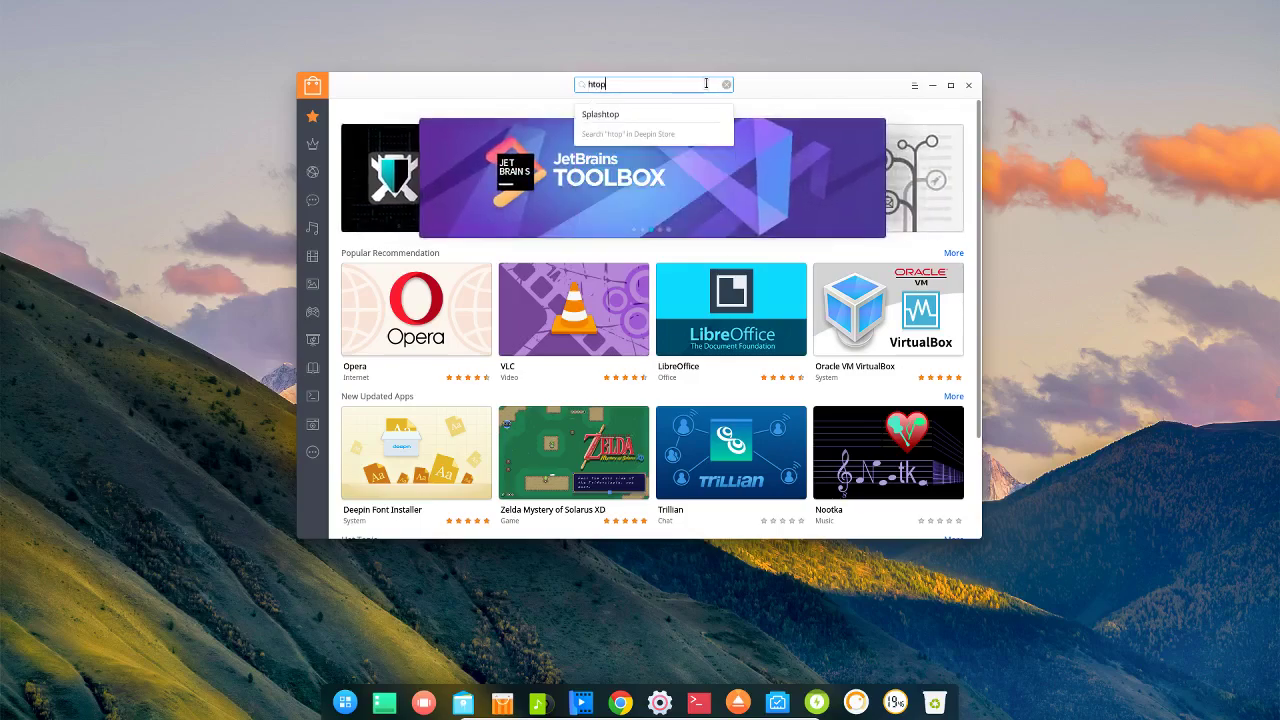
key("Return")
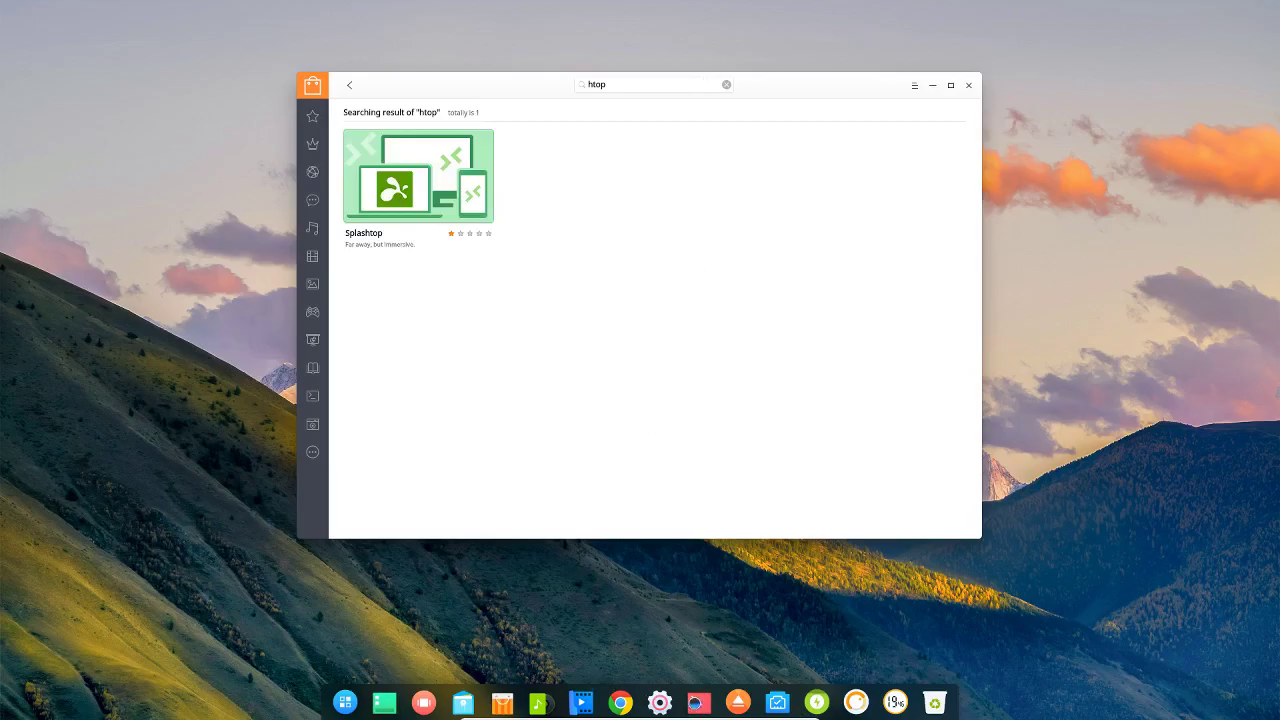
Step: Open a terminal window, run top to view the running processes, and quit it
key("ctrl+alt+t")
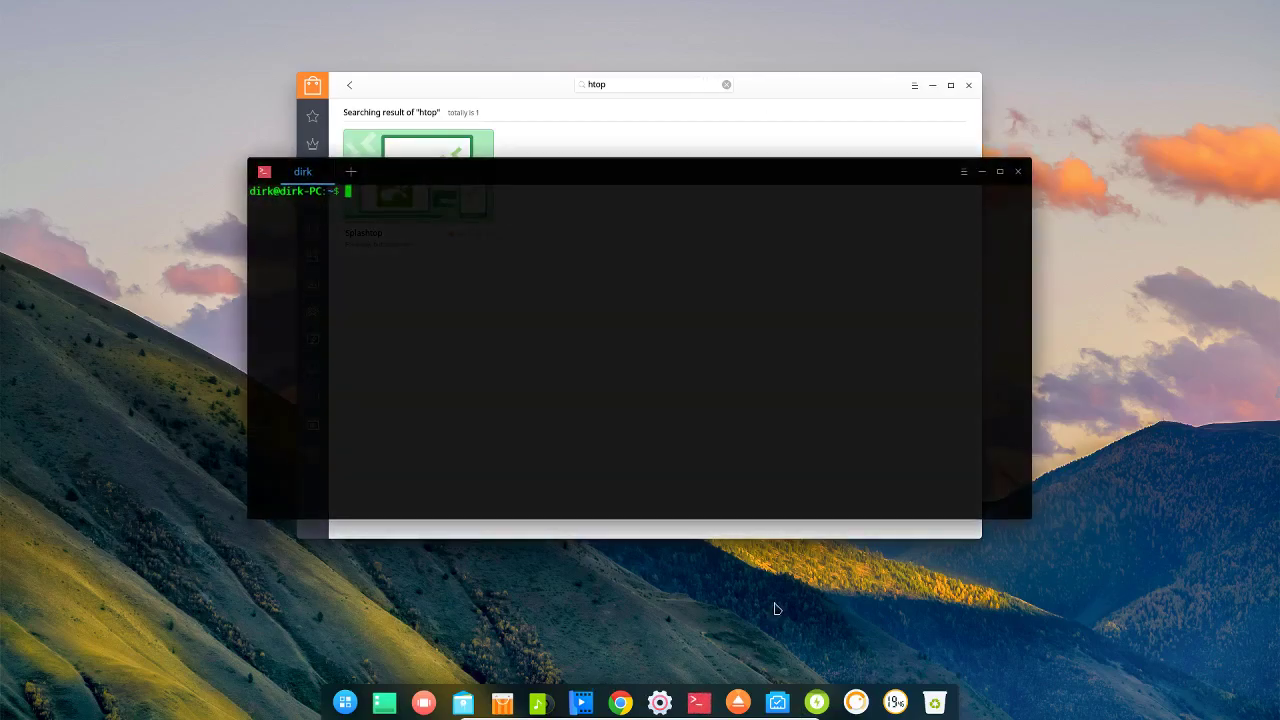
type("top")
key("Return")
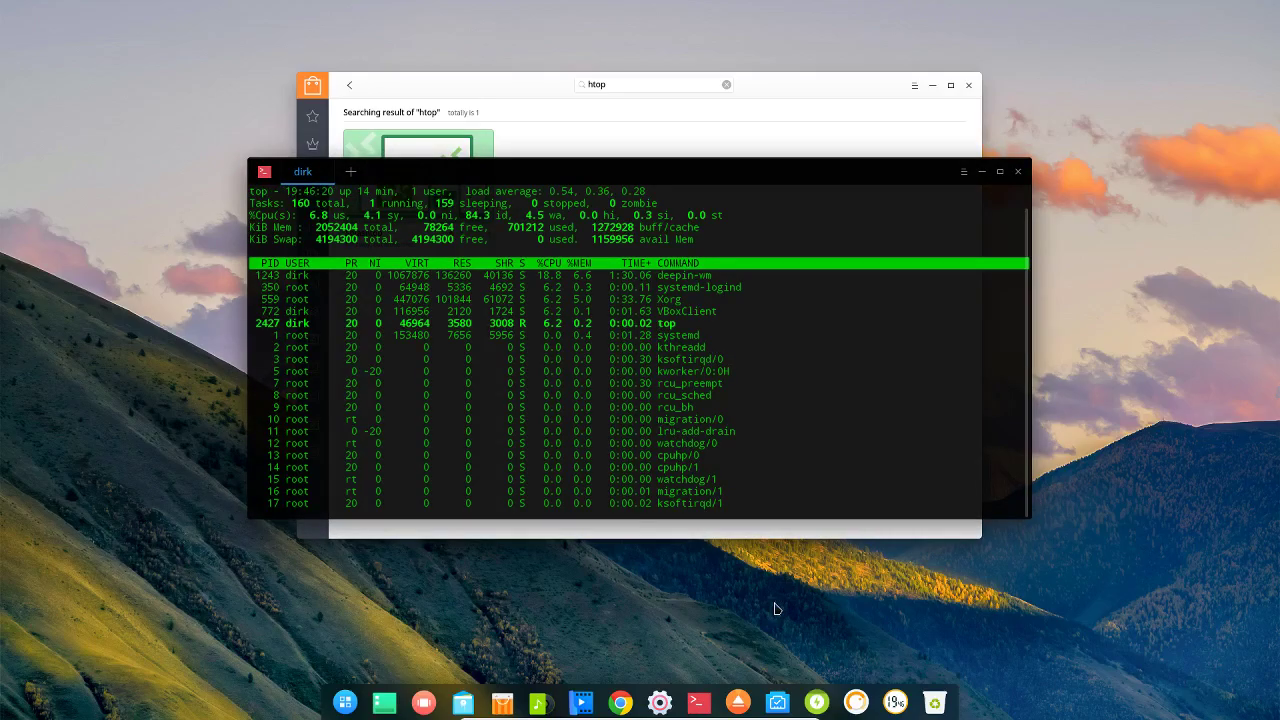
key("q")
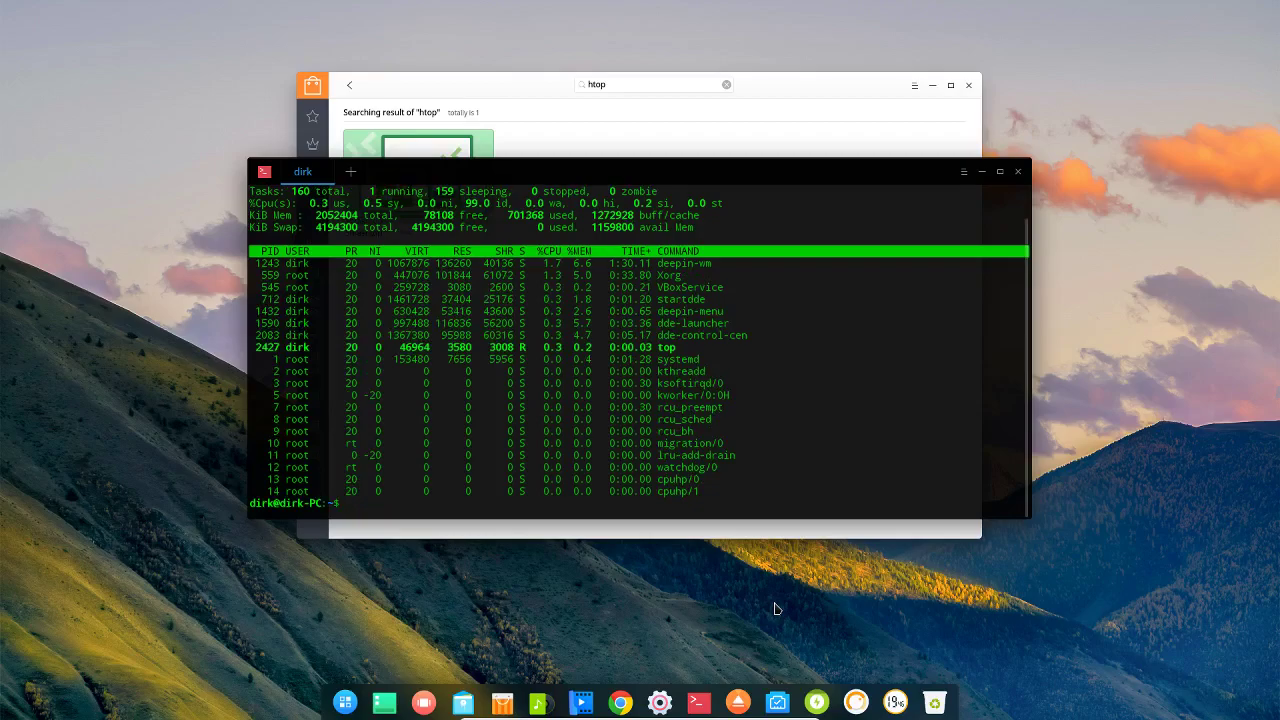
Step: Try to run htop in the terminal, and close the terminal window
type("htop")
key("Return")
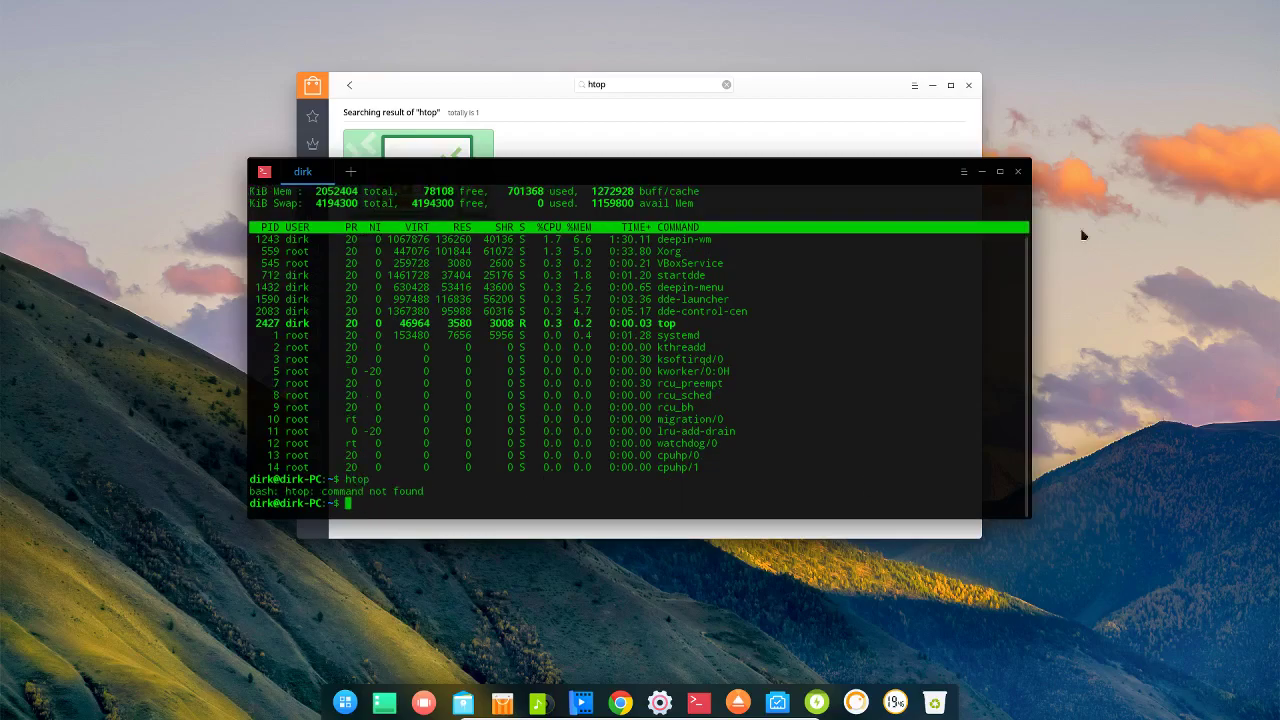
left_click(1018, 171)
Step: Search the store for "next" and open the suggested Nextcloud page
left_click(724, 86)
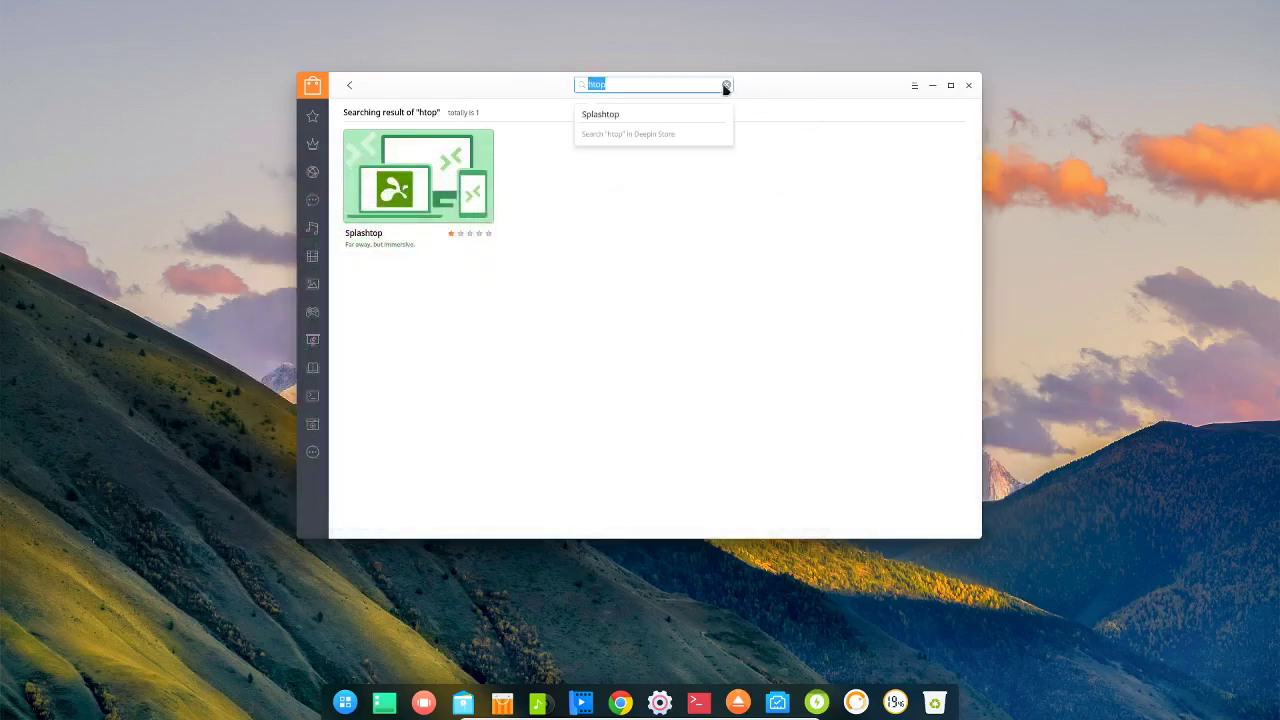
left_click(726, 86)
type("next")
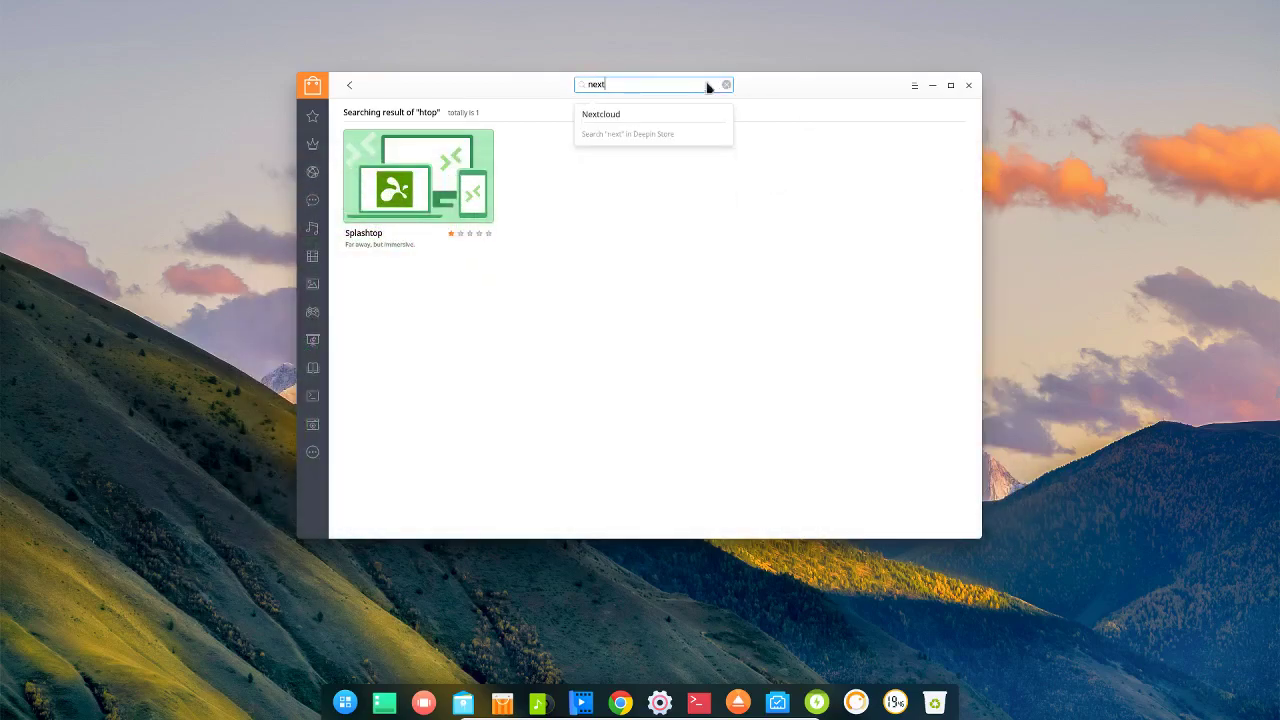
left_click(609, 115)
Step: Search the store for "ownclou" and open the suggested ownCloud page
left_click(648, 86)
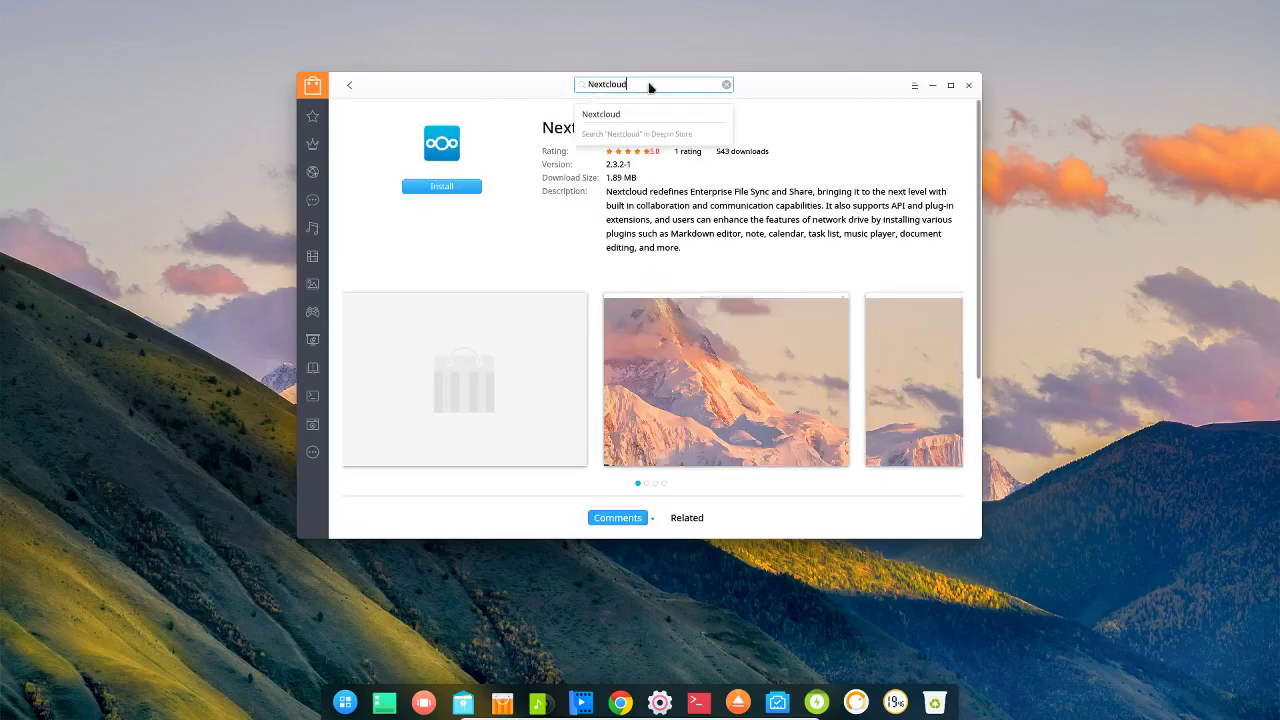
type("ownclou")
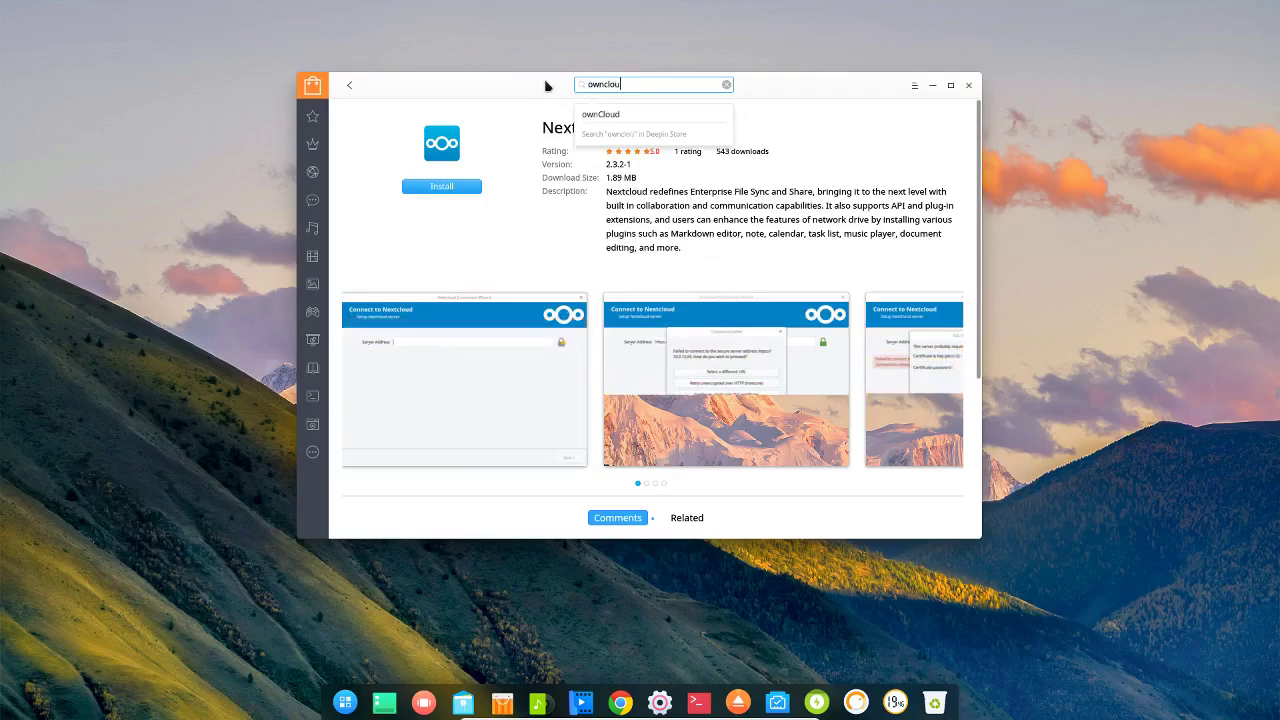
key("Down")
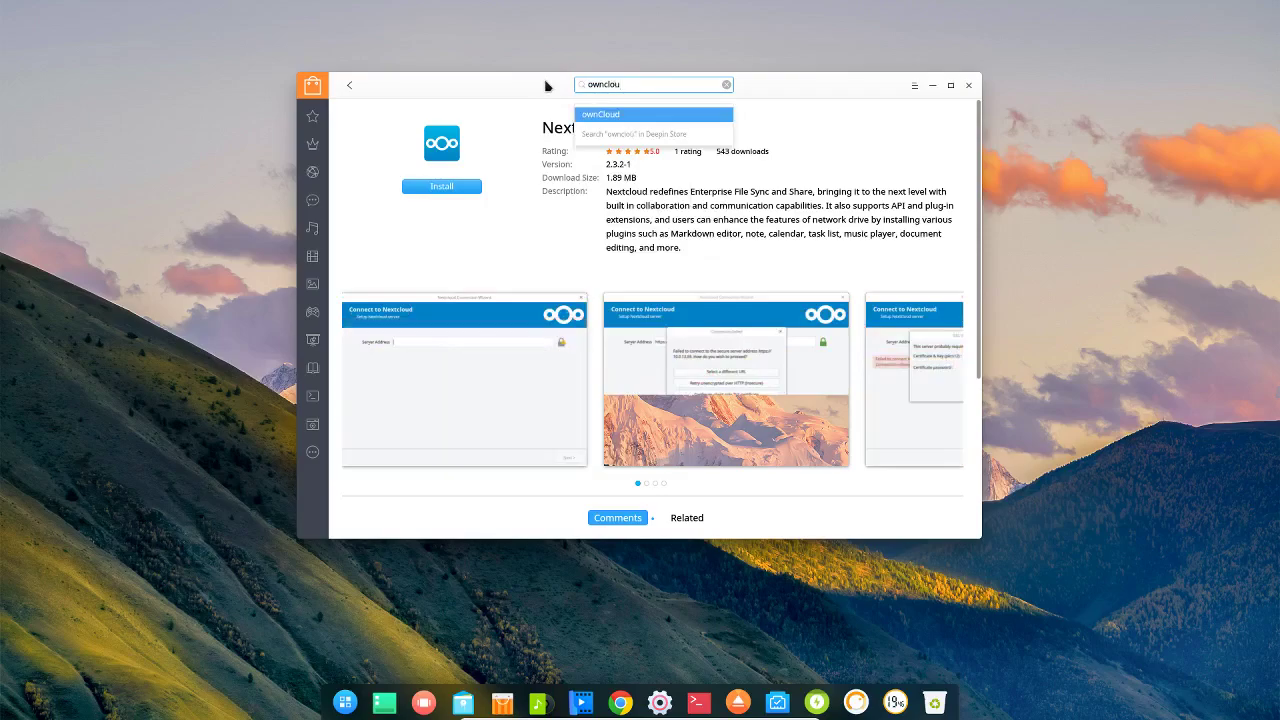
key("Return")
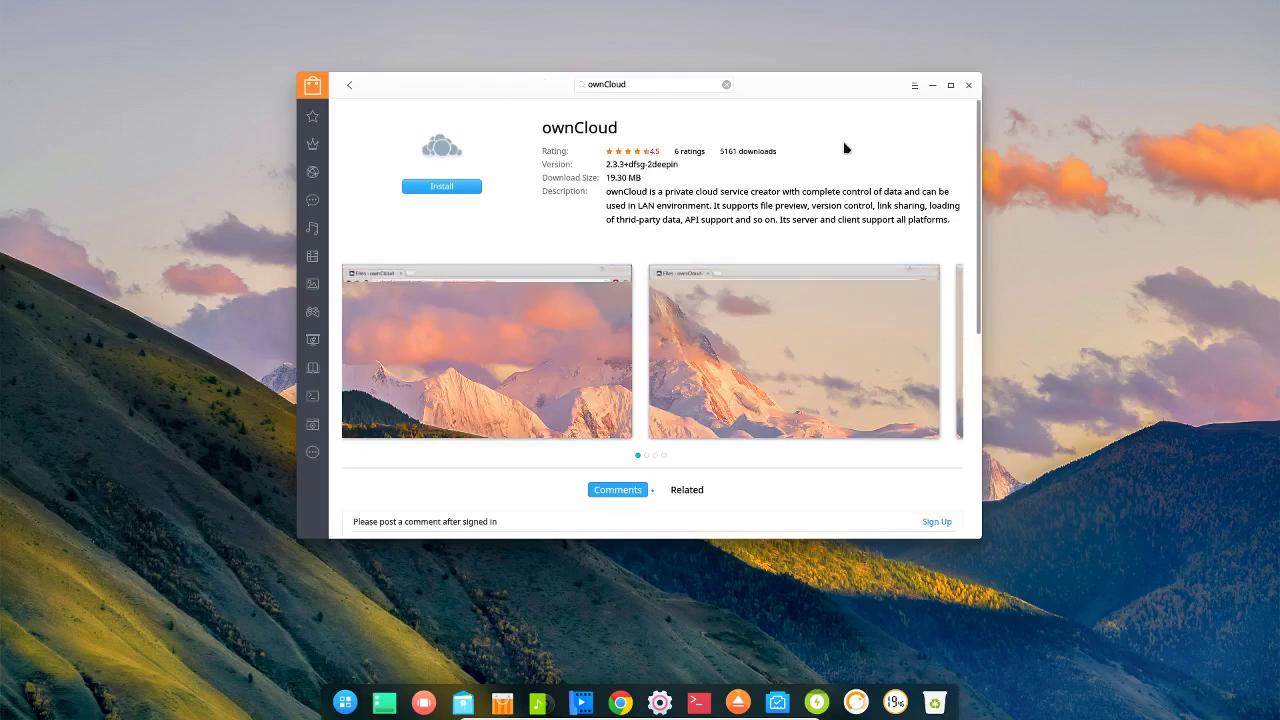
Step: Clear the store search, look up GParted, and open its suggested page
left_click(728, 87)
left_click(727, 86)
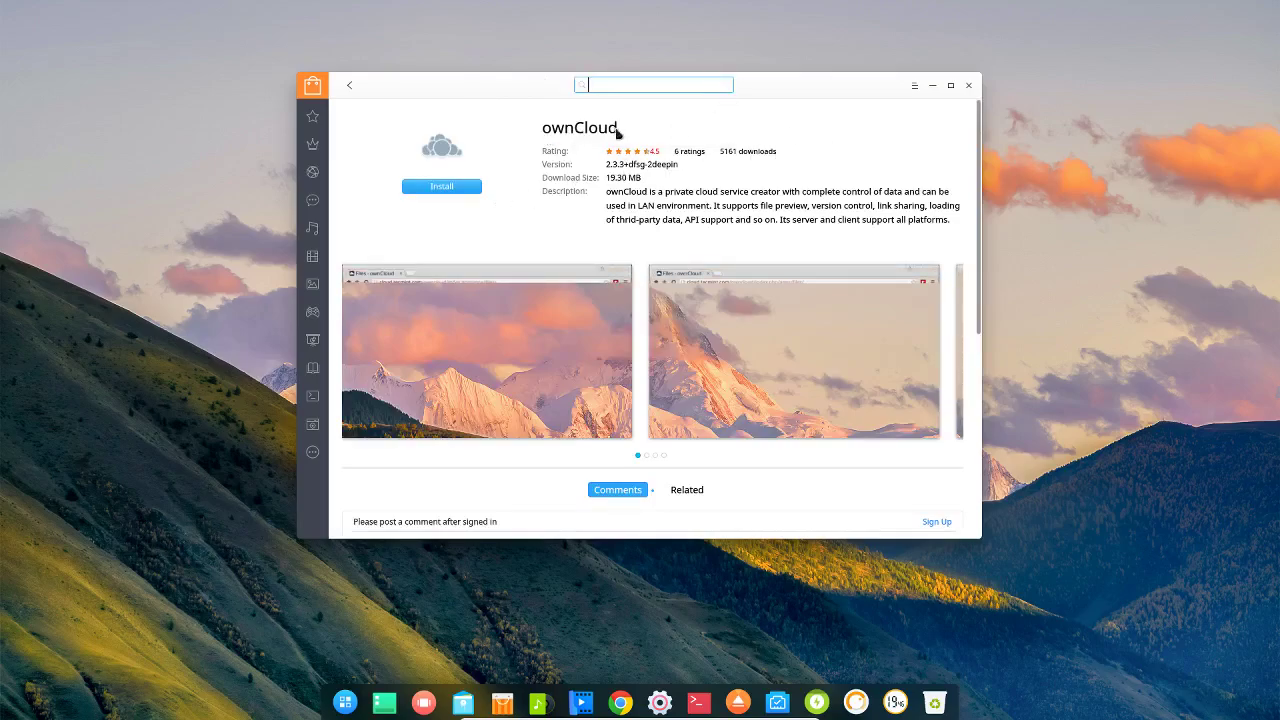
type("gparted")
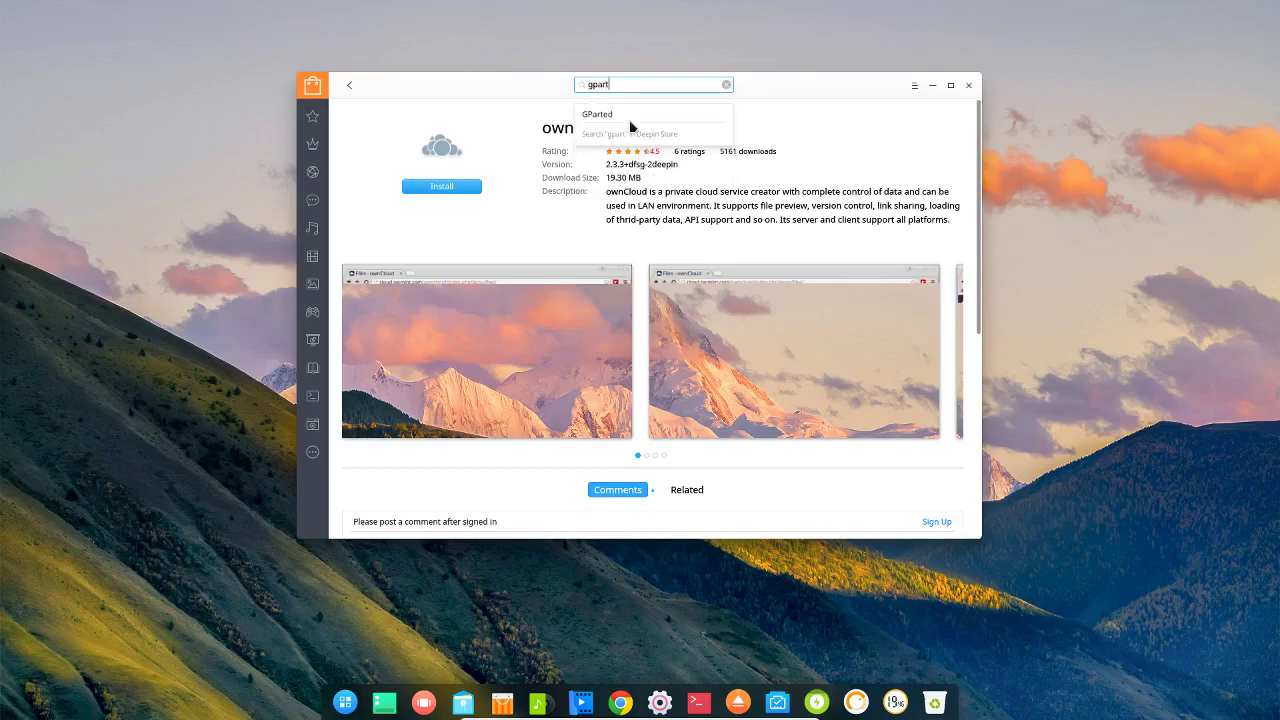
left_click(622, 118)
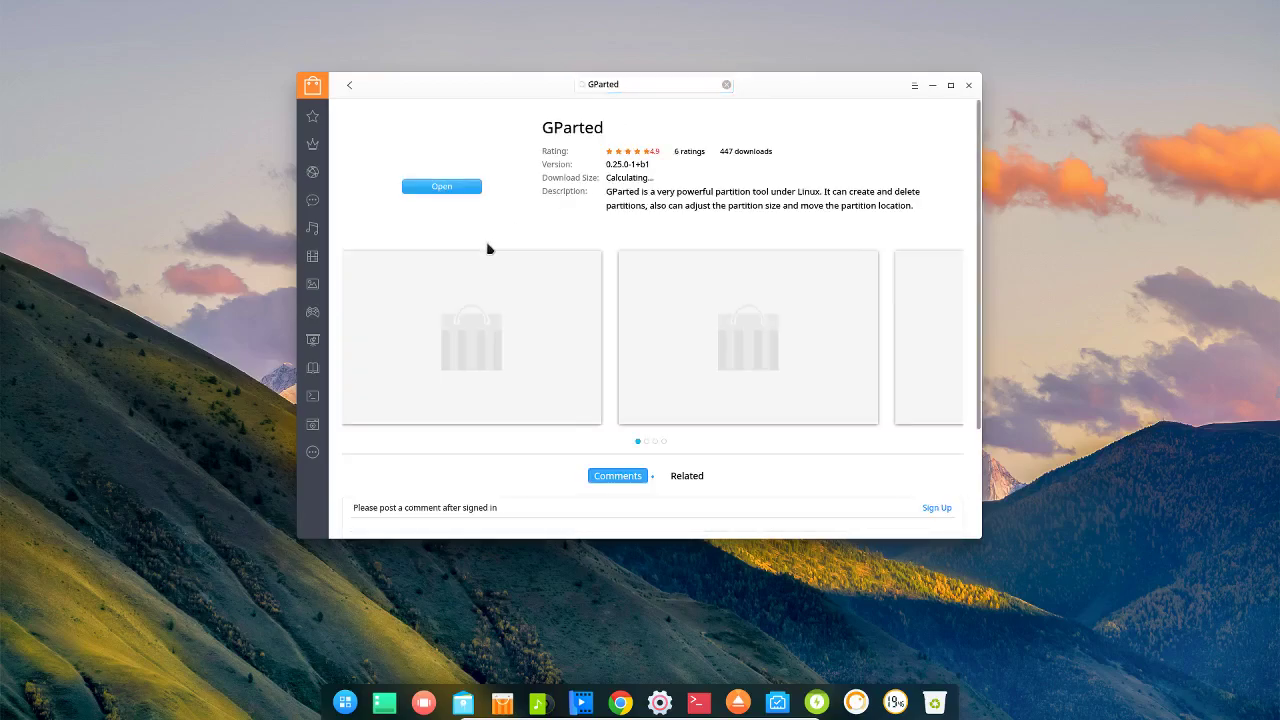
Step: Clear the store search and enter "midnight" to look for matching suggestions
left_click(727, 85)
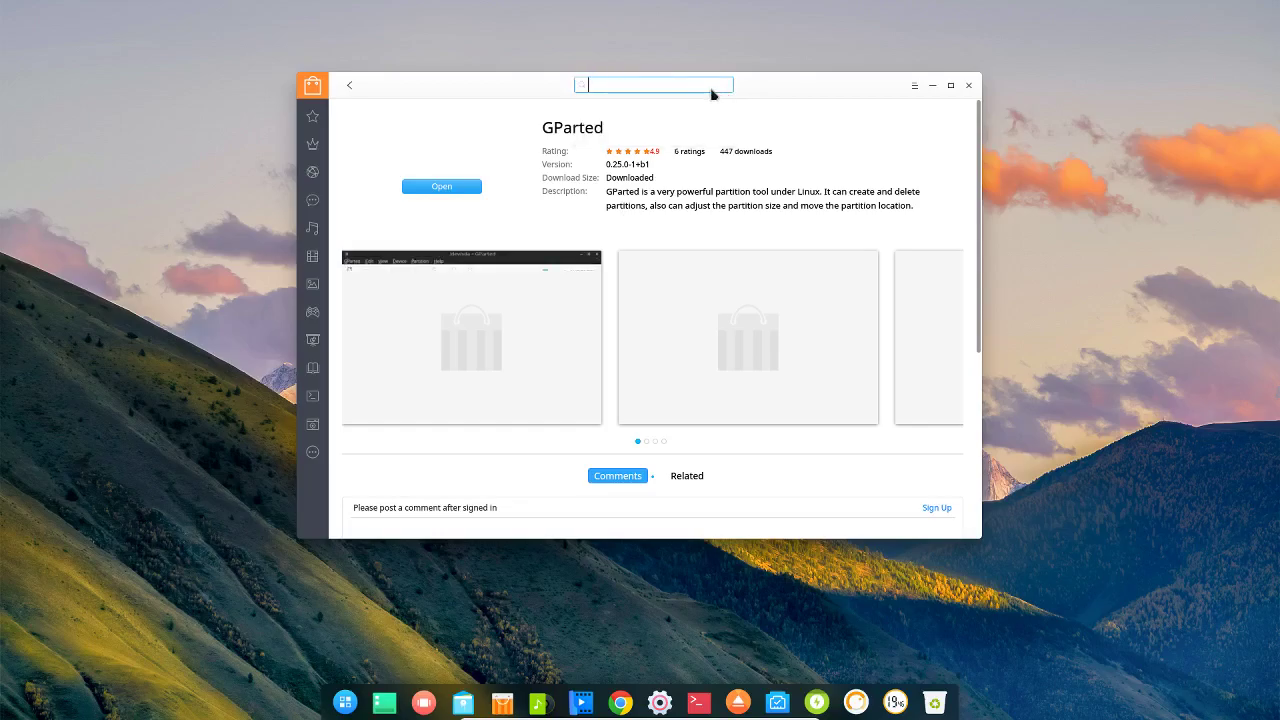
type("mc")
key("BackSpace")
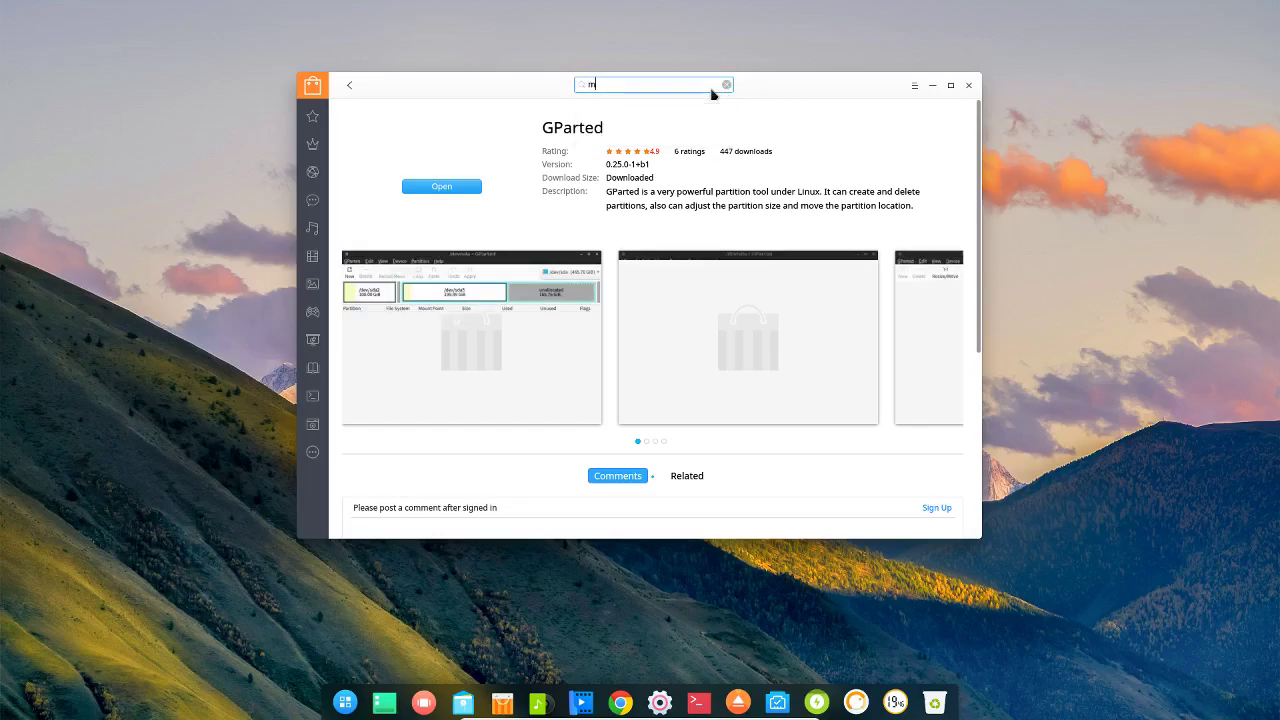
type("idni")
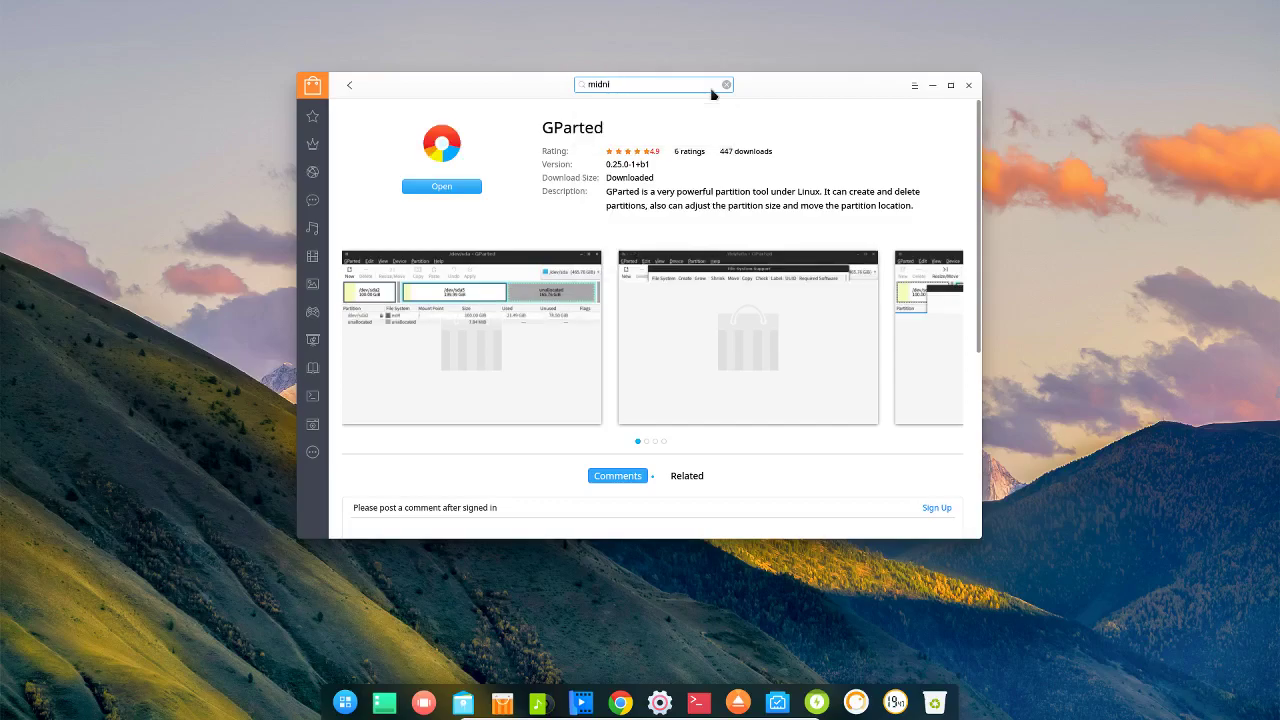
type("ght")
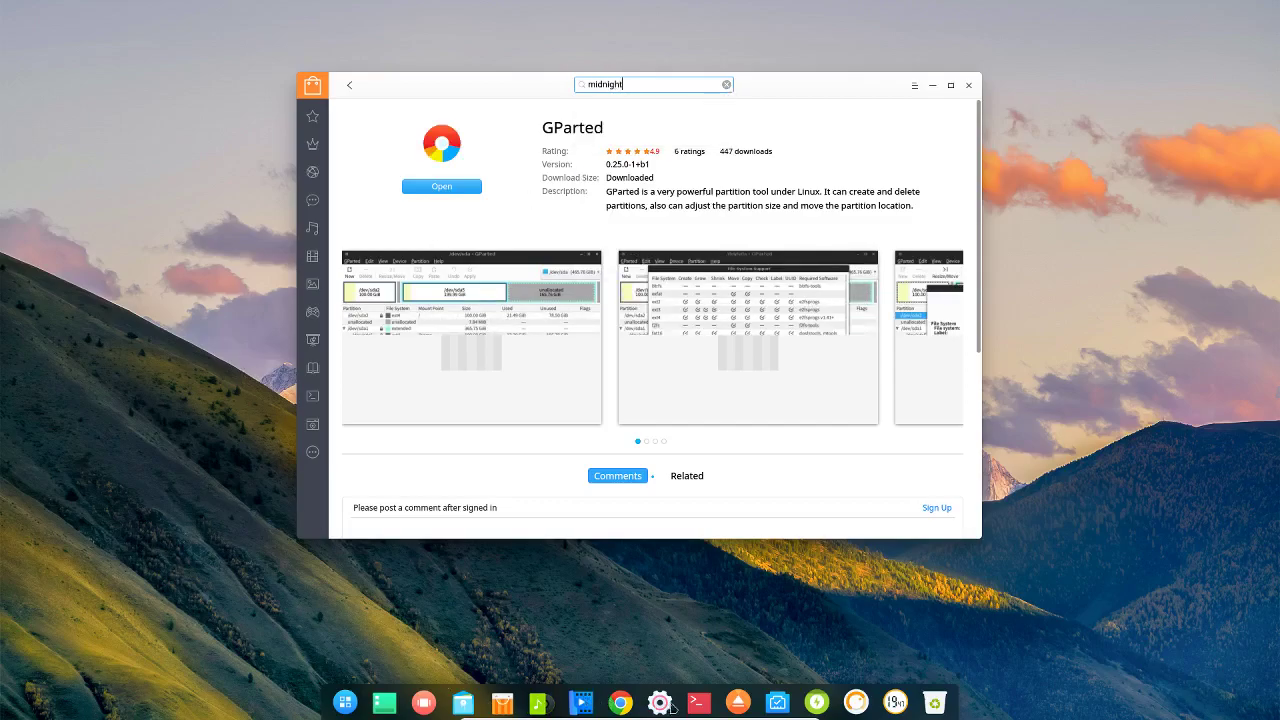
Step: Open a terminal window, try to run mc, and close the terminal
left_click(699, 703)
type("m")
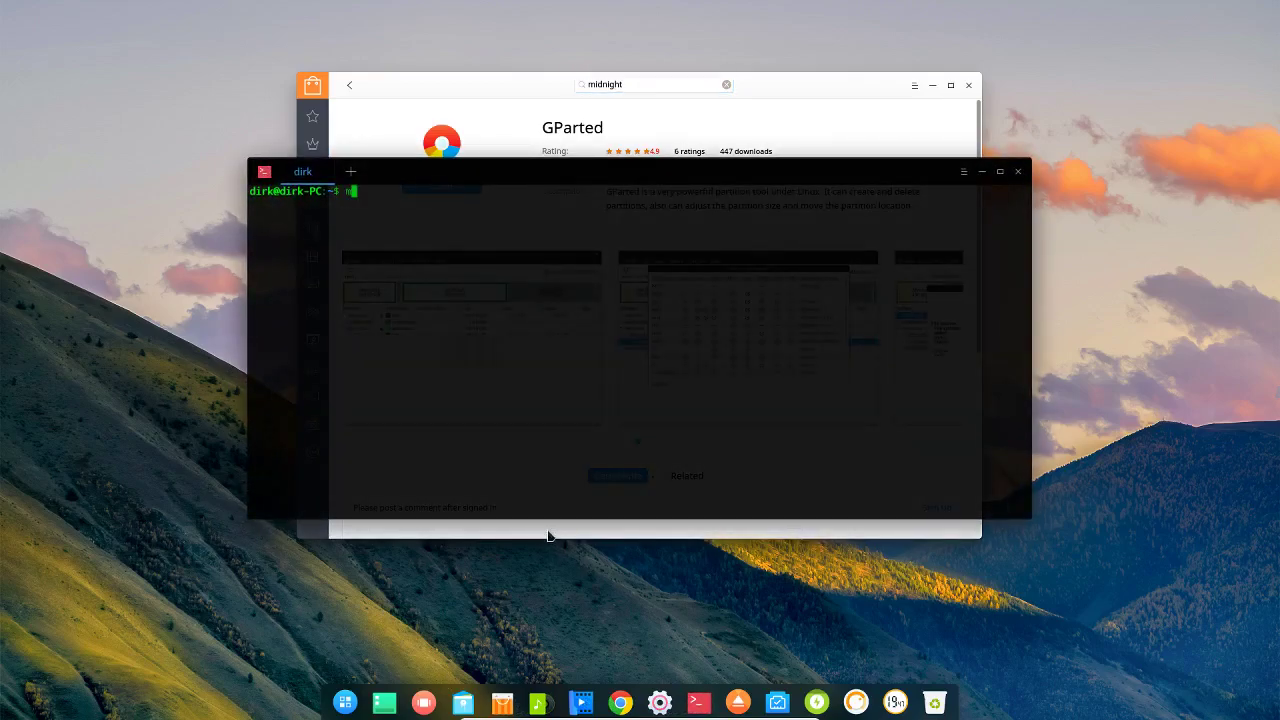
type("c")
key("Return")
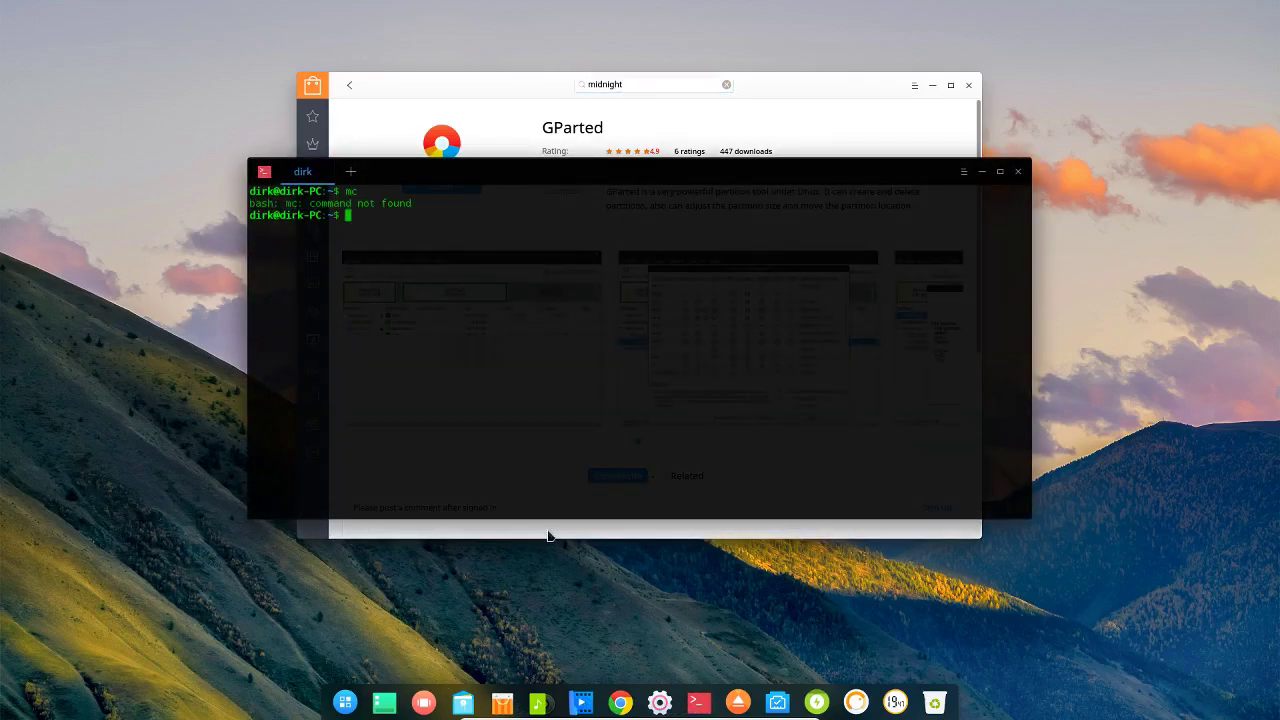
left_click(1017, 171)
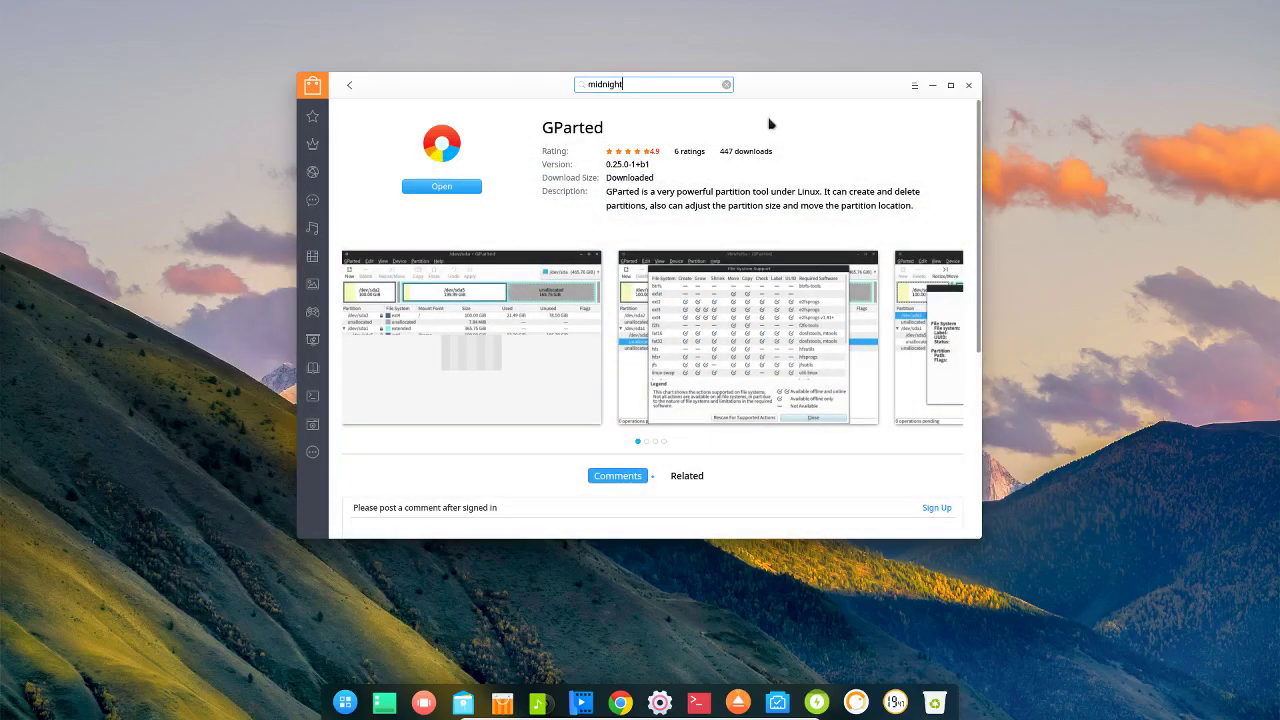
Step: Clear the search text, search the store for "viber", and go back to the ownCloud page
left_click(726, 84)
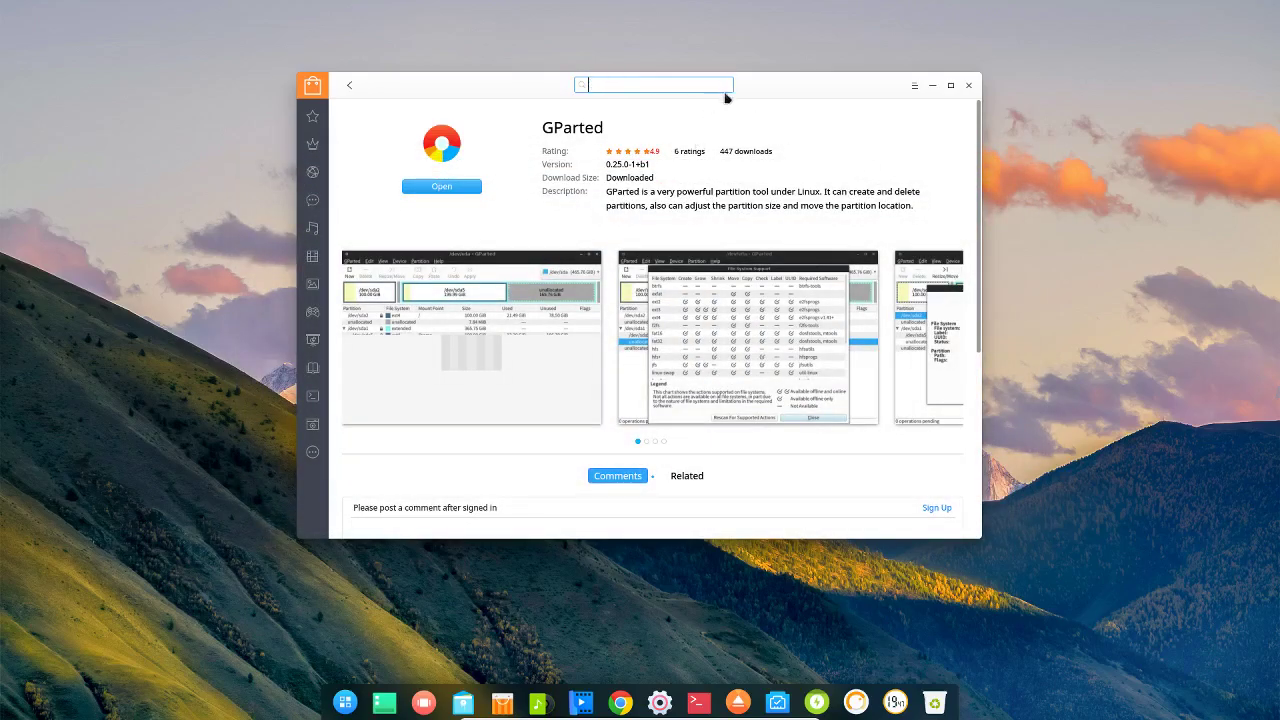
left_click(350, 85)
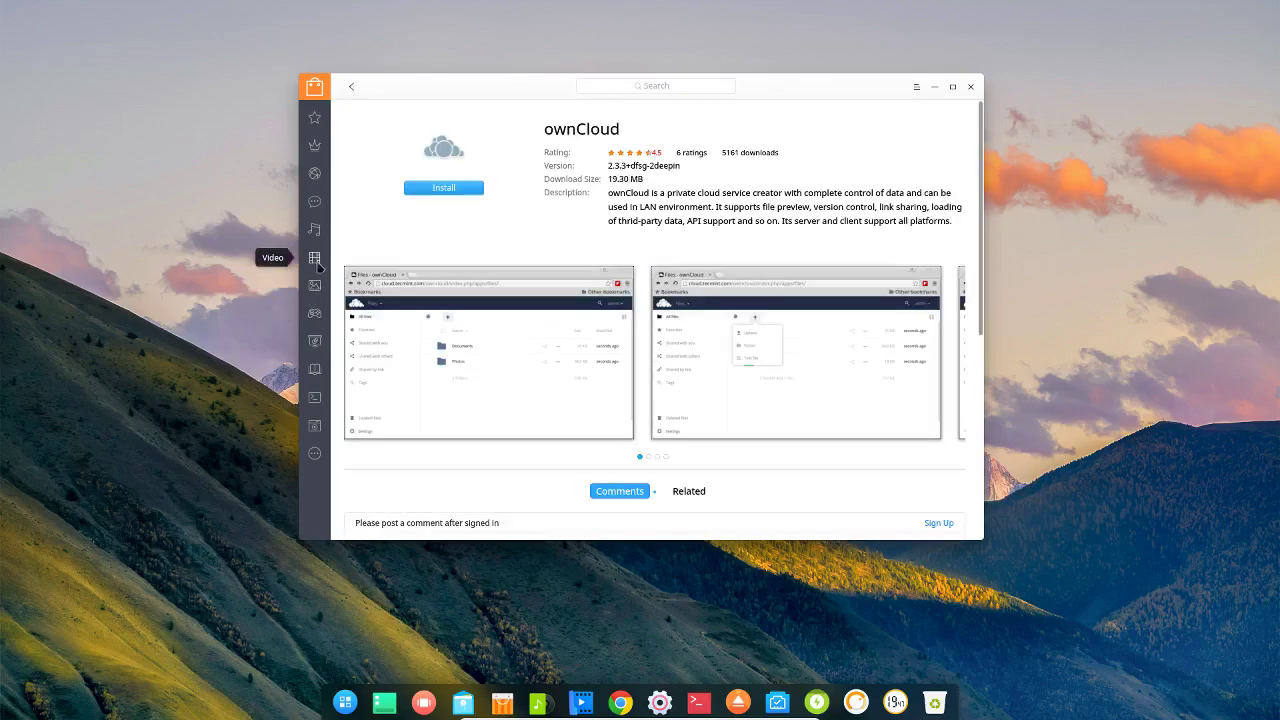
left_click(645, 87)
type("viber")
key("Return")
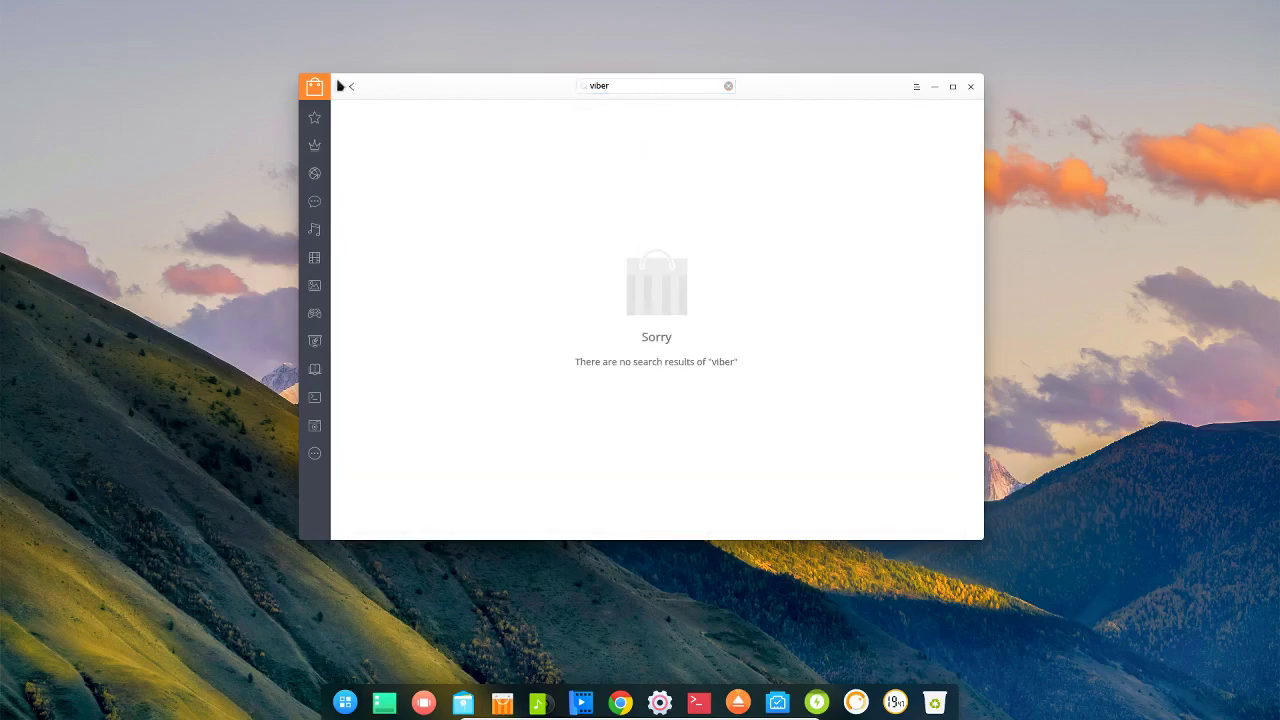
left_click(352, 87)
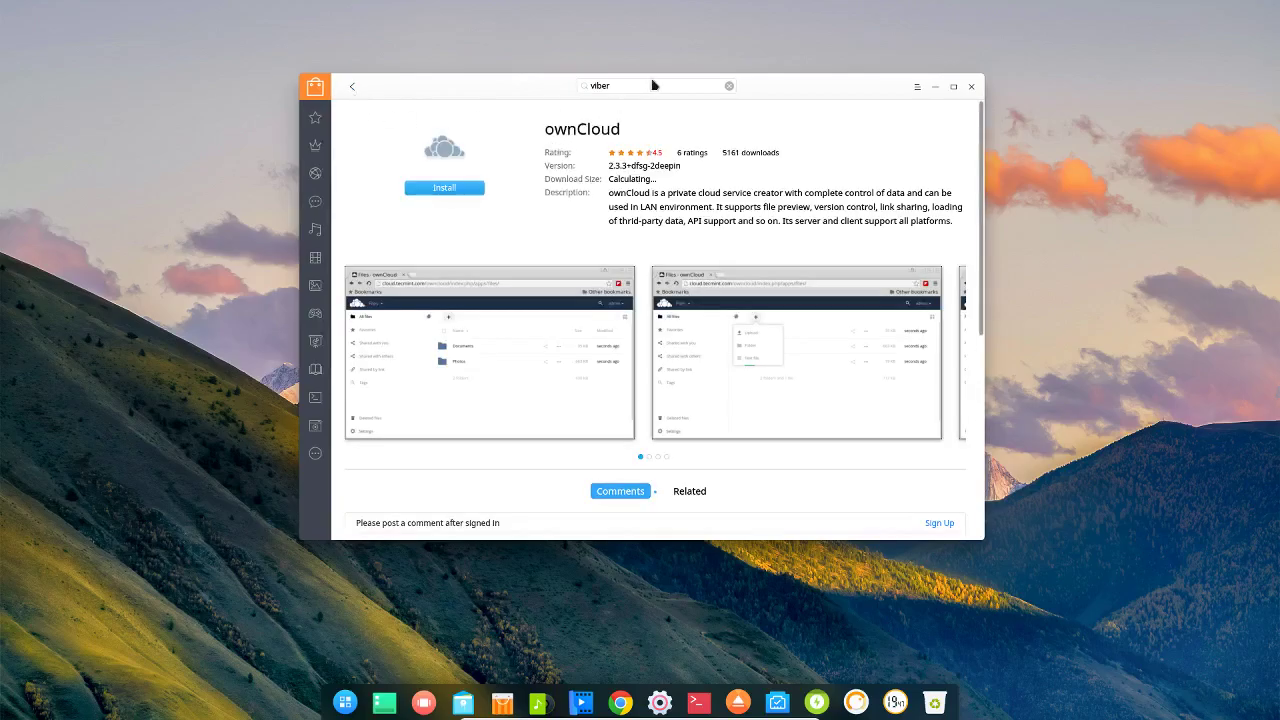
Step: Look up suggestions for "tele" in the store, and replace that text with a search for "whatsapp"
left_click(728, 86)
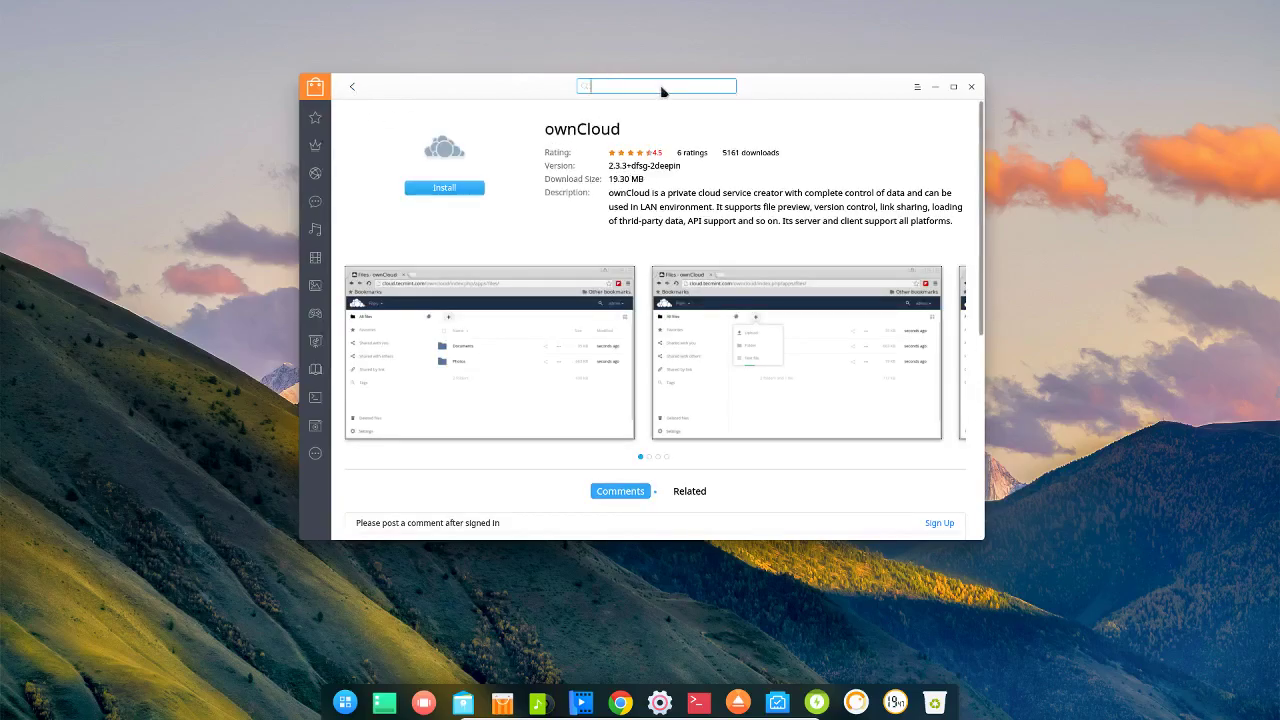
type("tele")
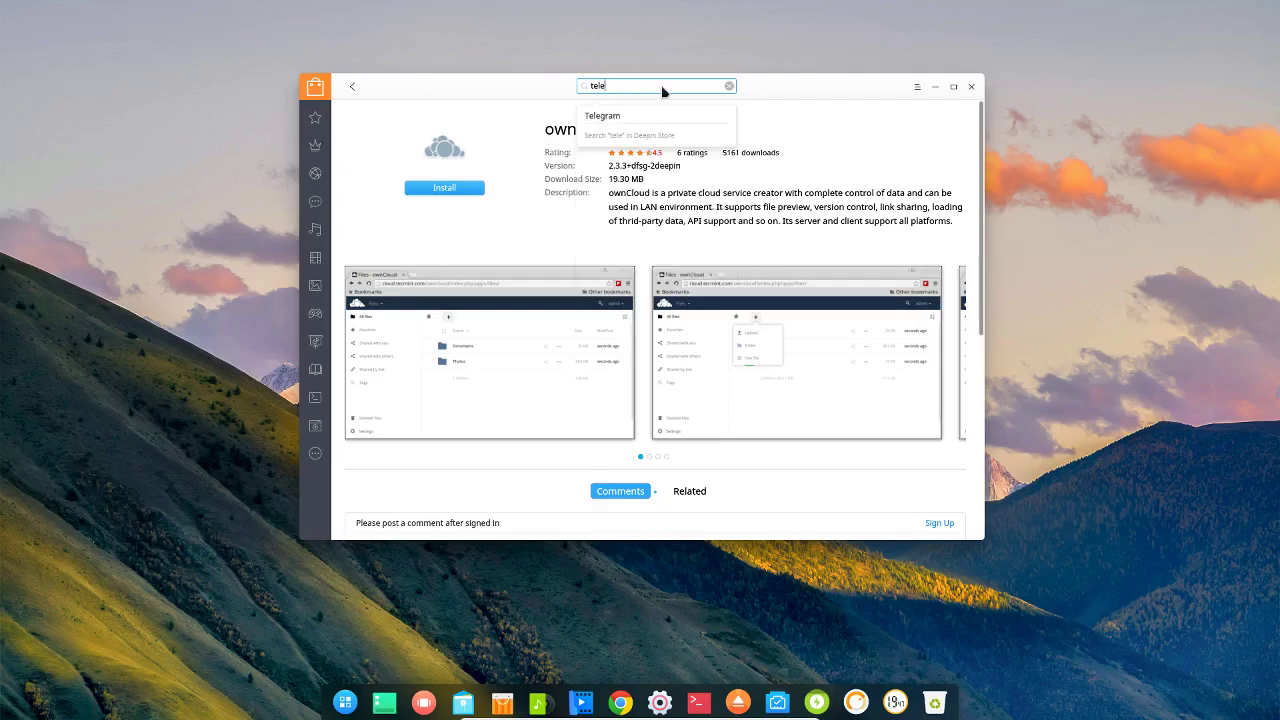
left_click(728, 86)
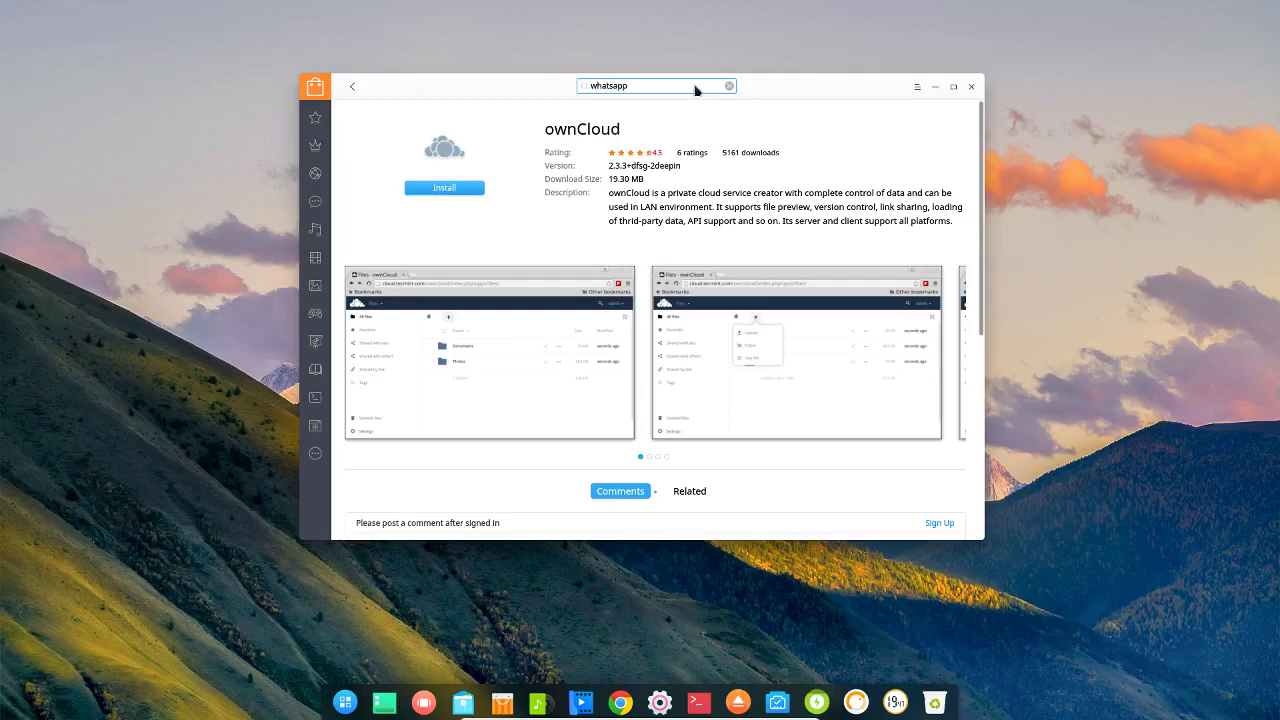
type("whatsapp")
key("Return")
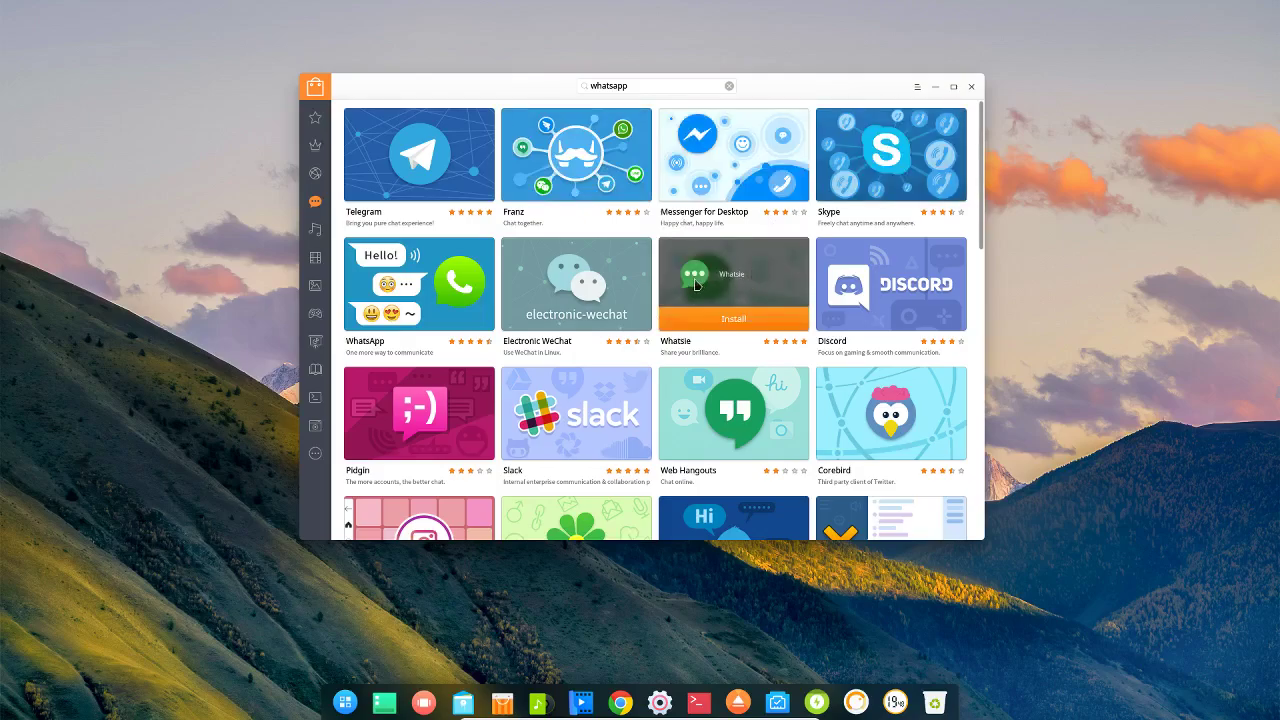
Step: Look through the chat applications in the store down to the end of the category and back up
scroll(695, 285, "down", 2)
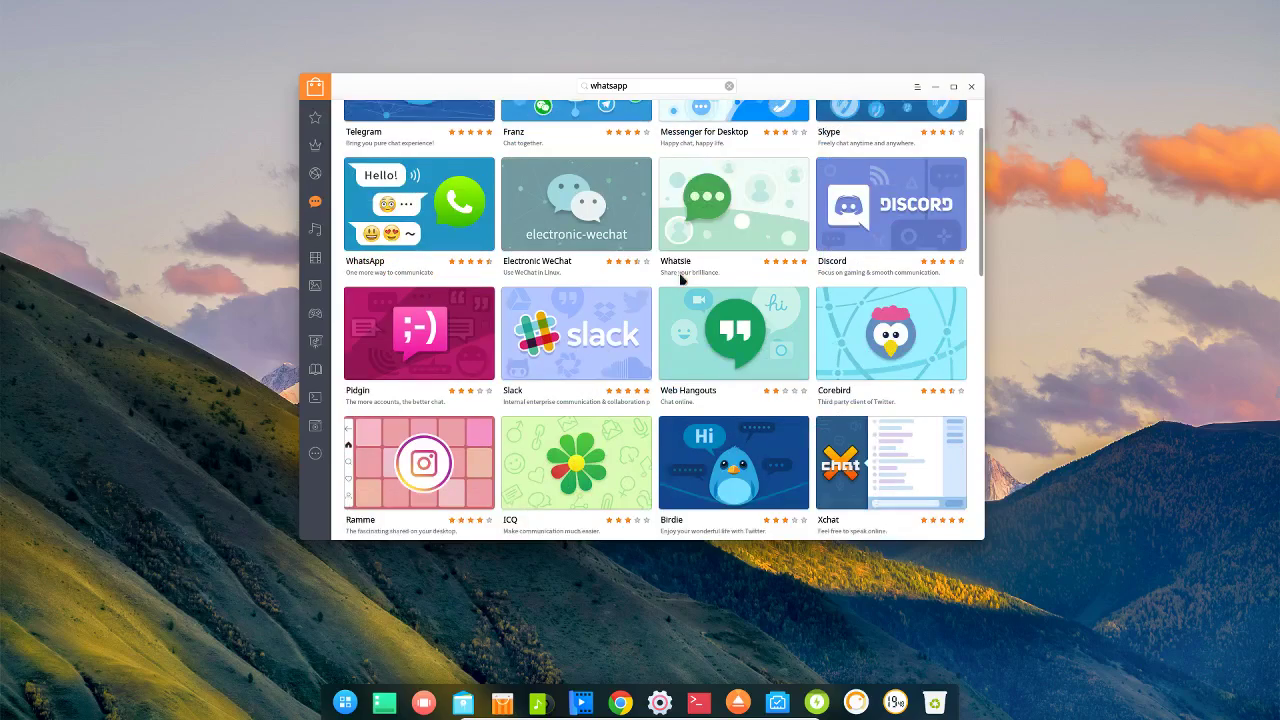
scroll(679, 272, "down", 1)
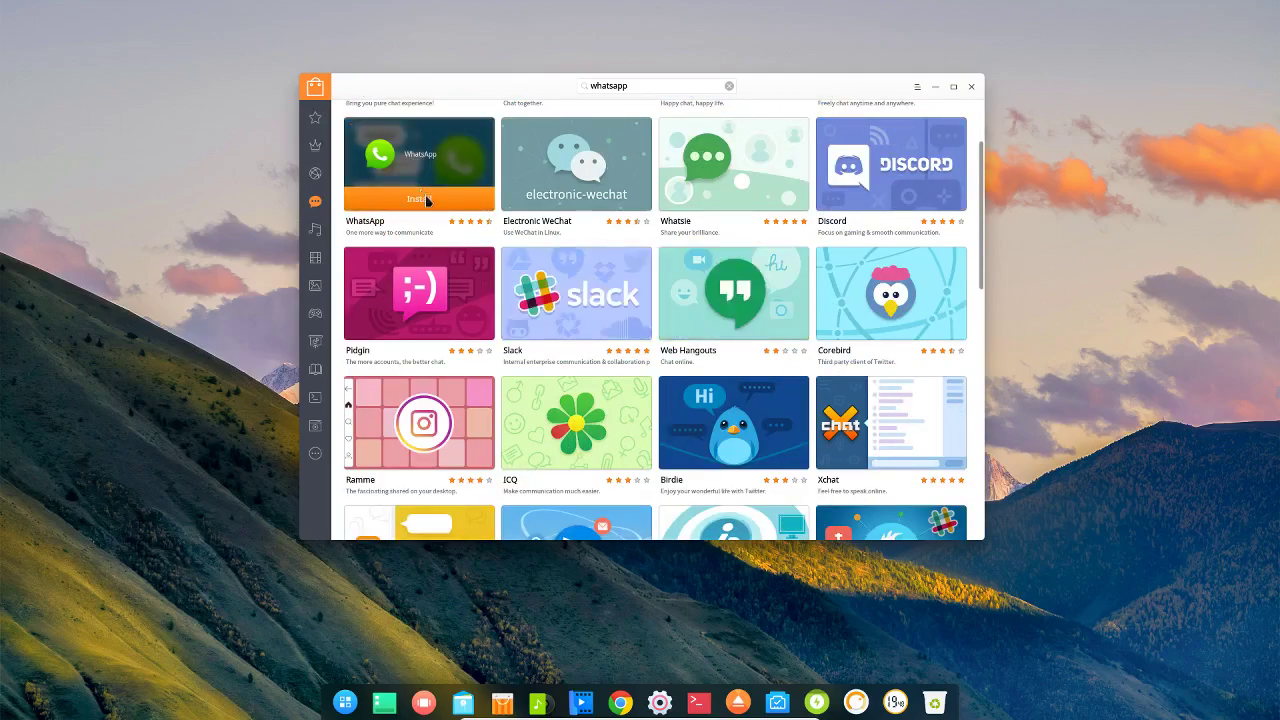
scroll(513, 276, "down", 14)
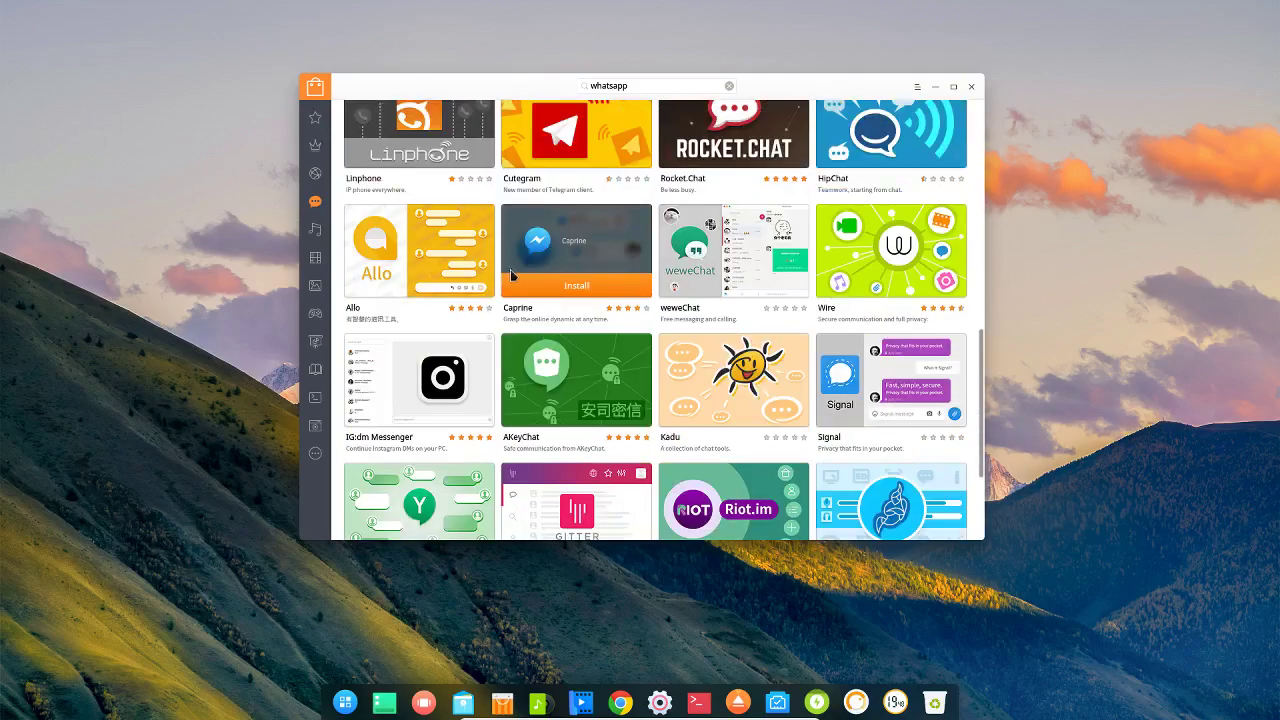
scroll(643, 284, "down", 5)
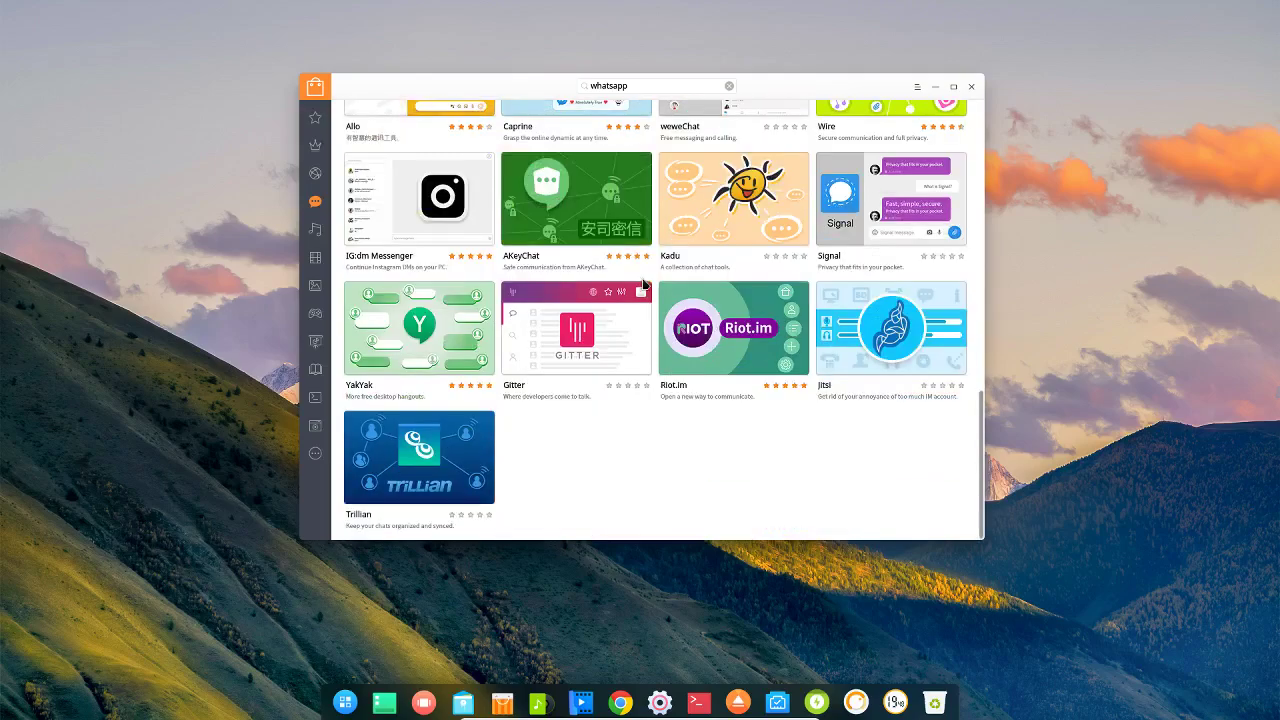
scroll(620, 282, "up", 18)
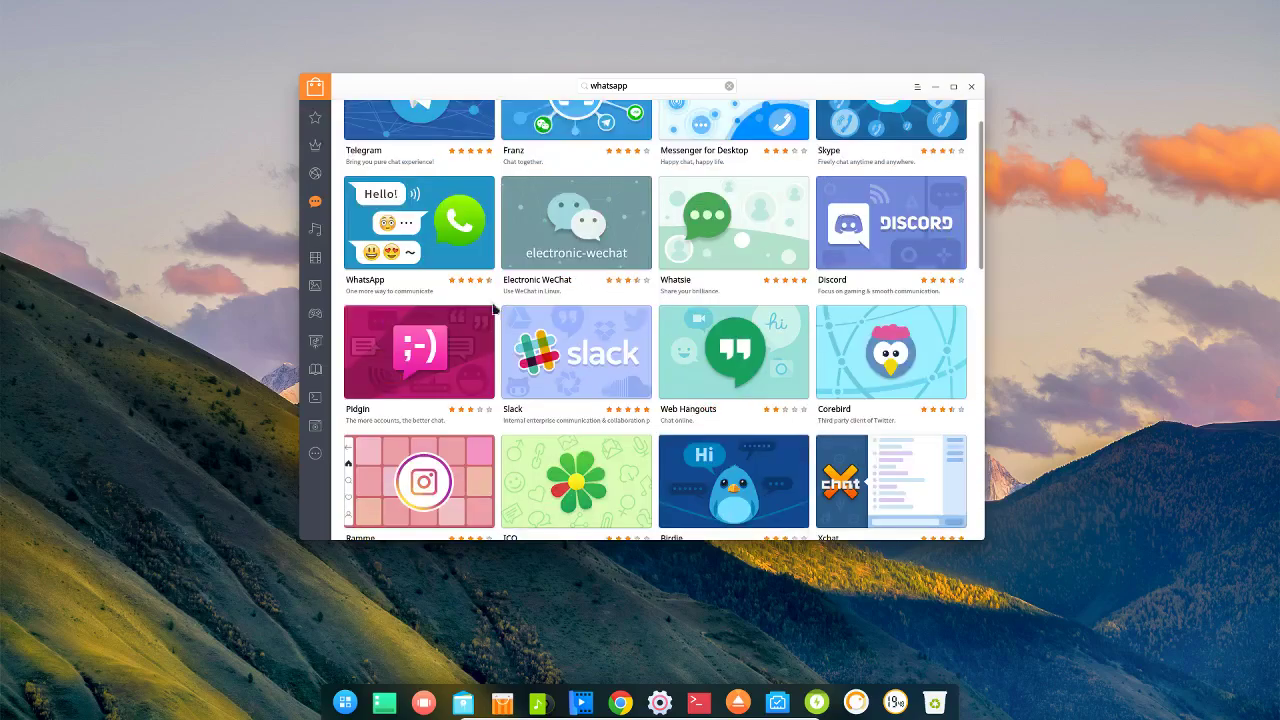
Step: Clear the store's search text and look over the first applications in the office category
left_click(319, 233)
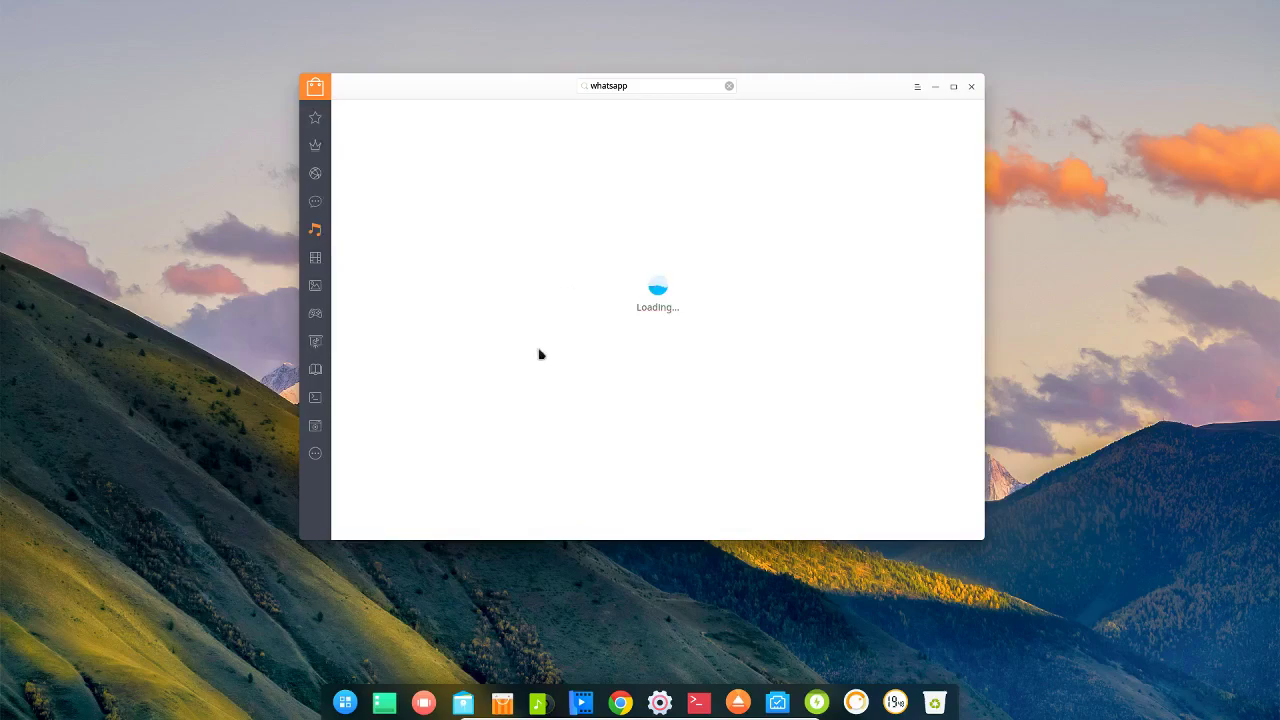
left_click(729, 86)
left_click(315, 348)
left_click_drag(818, 92, 774, 95)
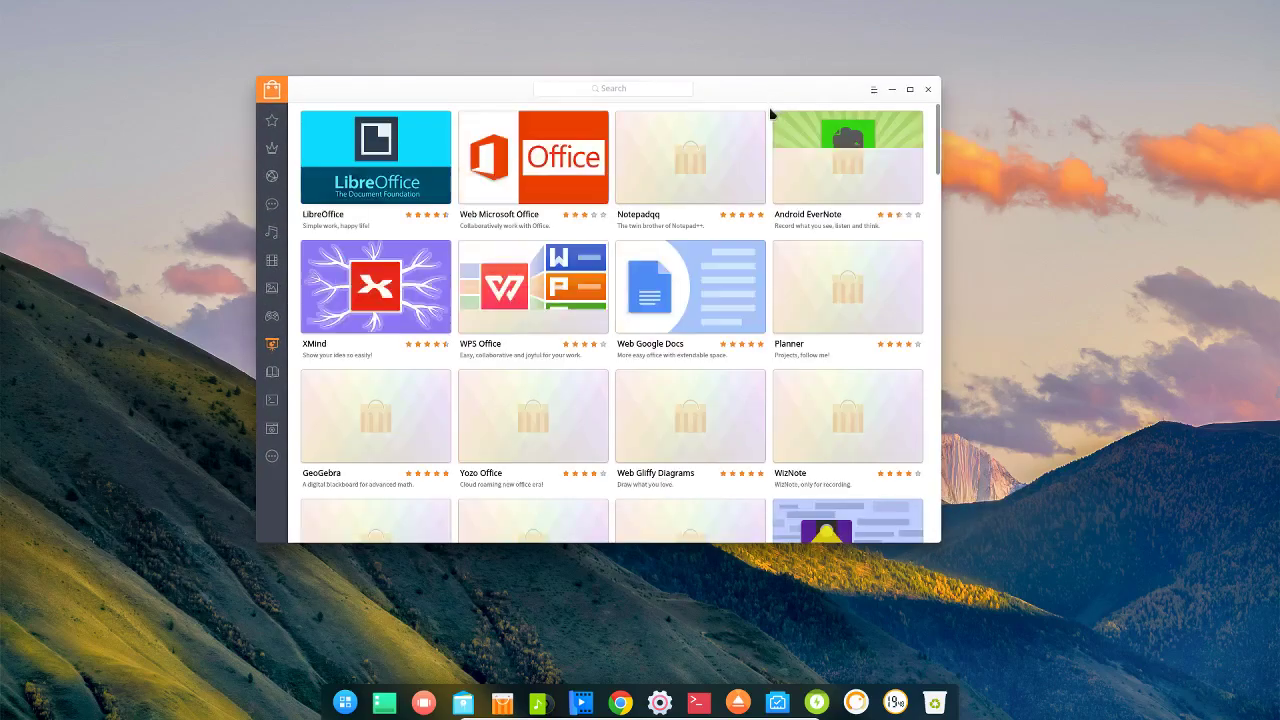
mouse_move(602, 195)
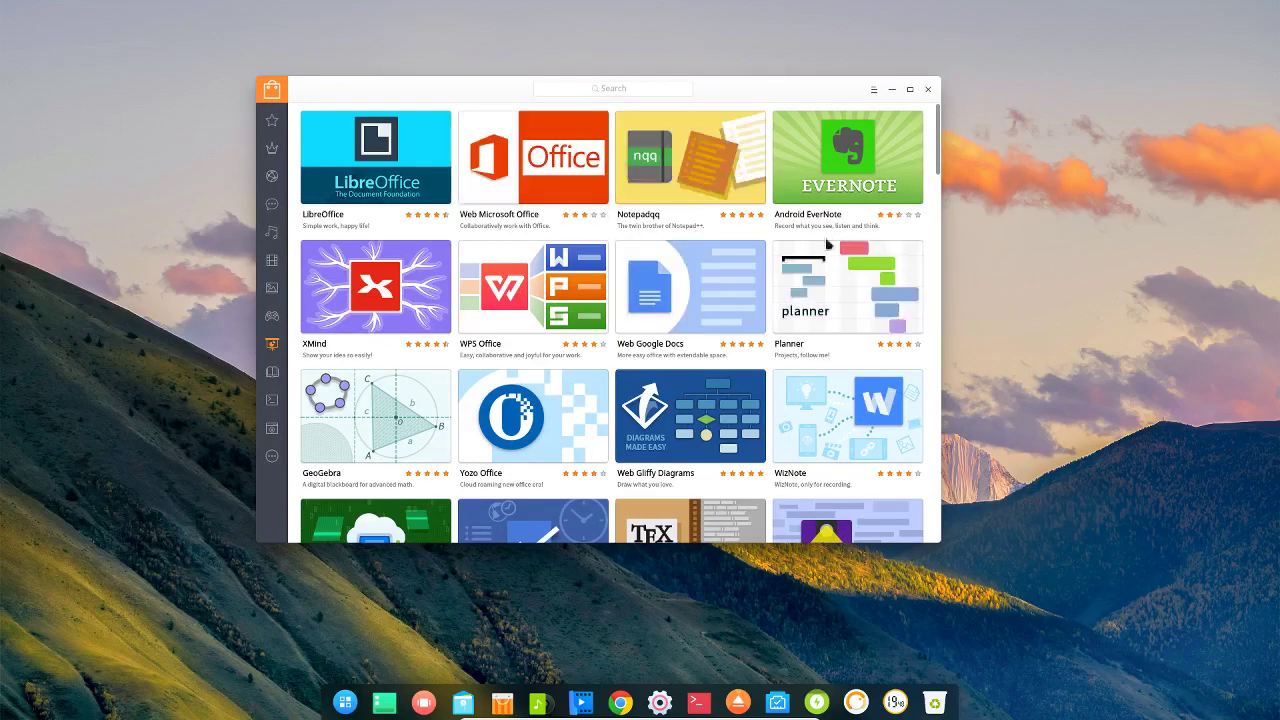
mouse_move(730, 273)
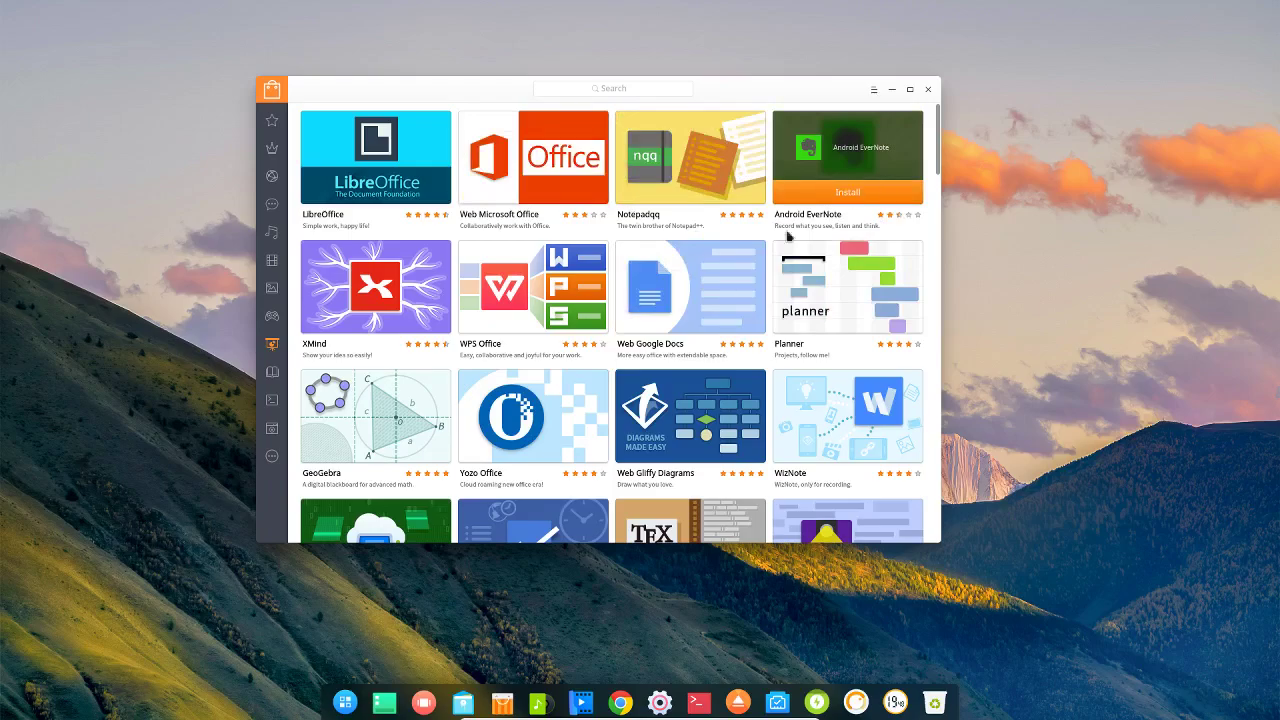
mouse_move(555, 312)
scroll(878, 256, "down", 3)
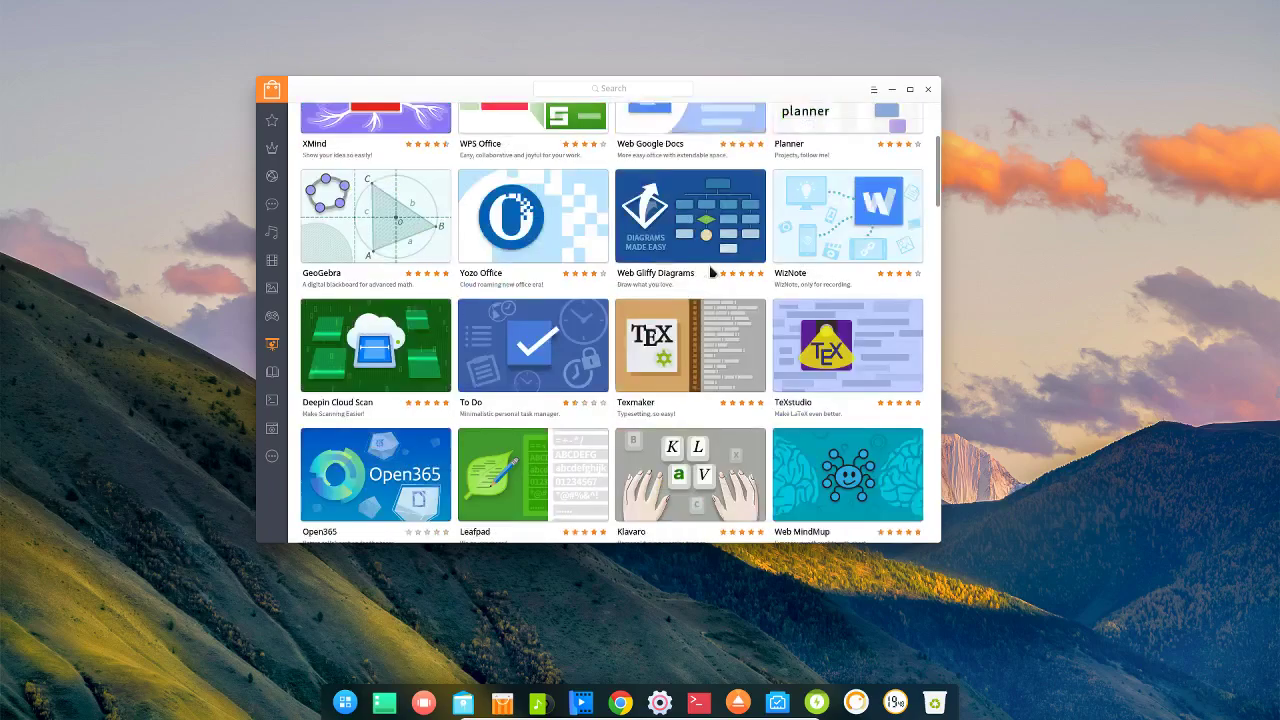
Step: Switch to the file manager and go to the root directory "/"
left_click(463, 703)
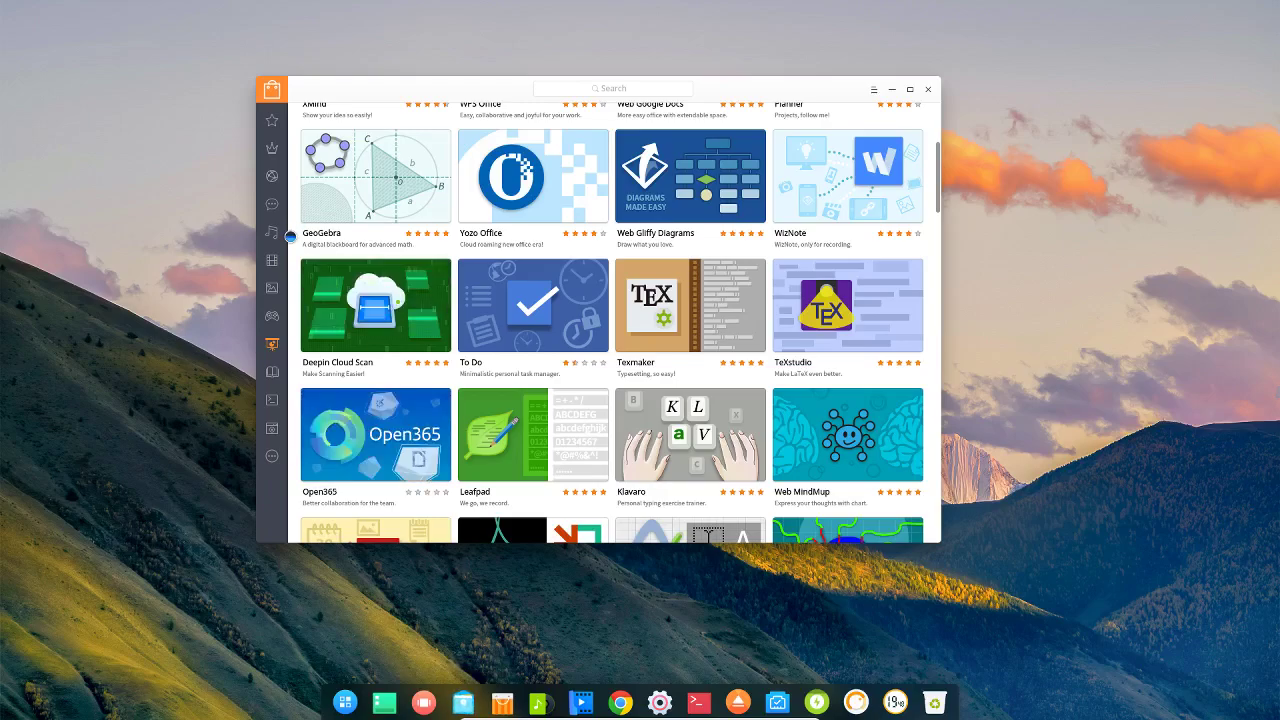
left_click(364, 198)
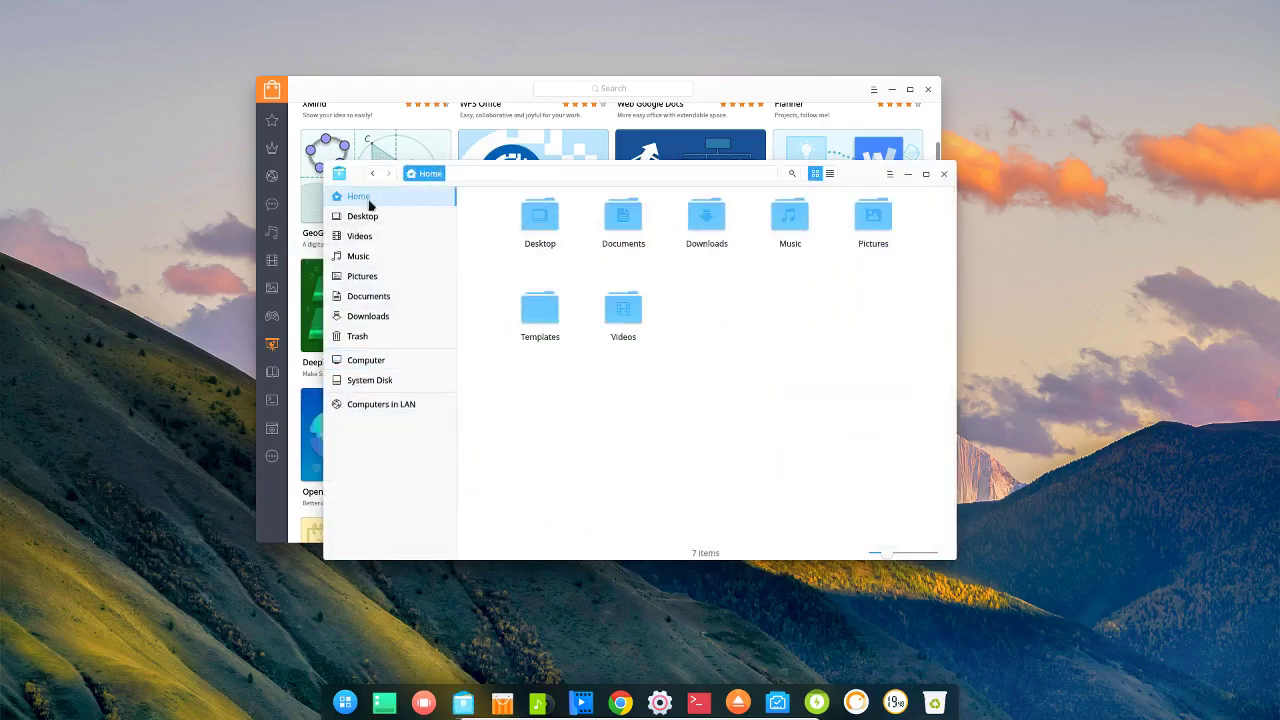
left_click(488, 177)
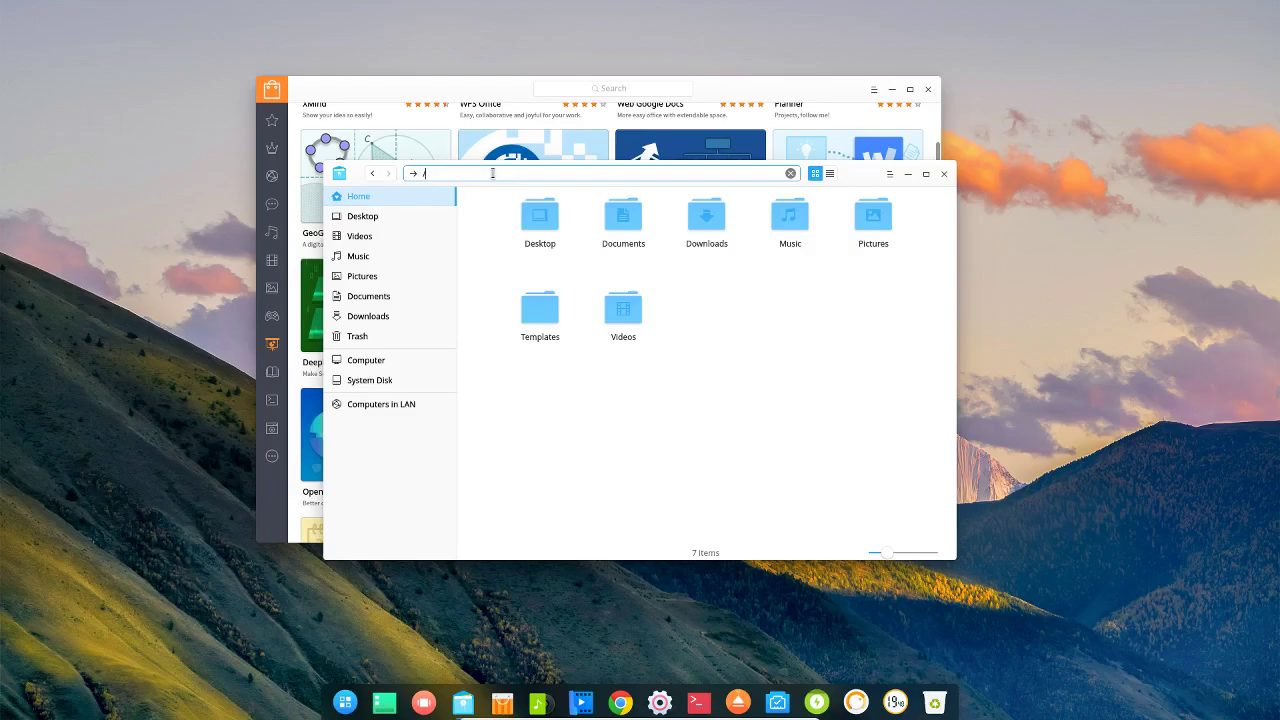
type("/")
key("Return")
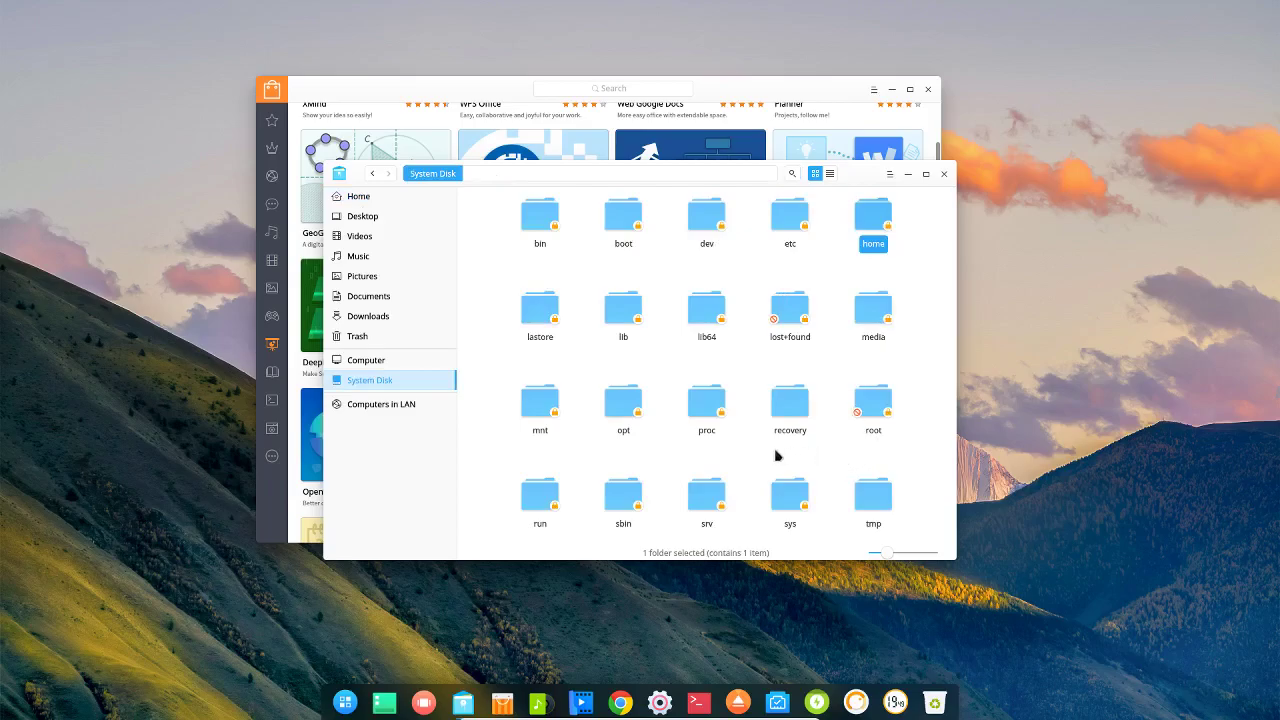
Step: Open the share folder inside usr and look through its subfolders
scroll(774, 451, "down", 3)
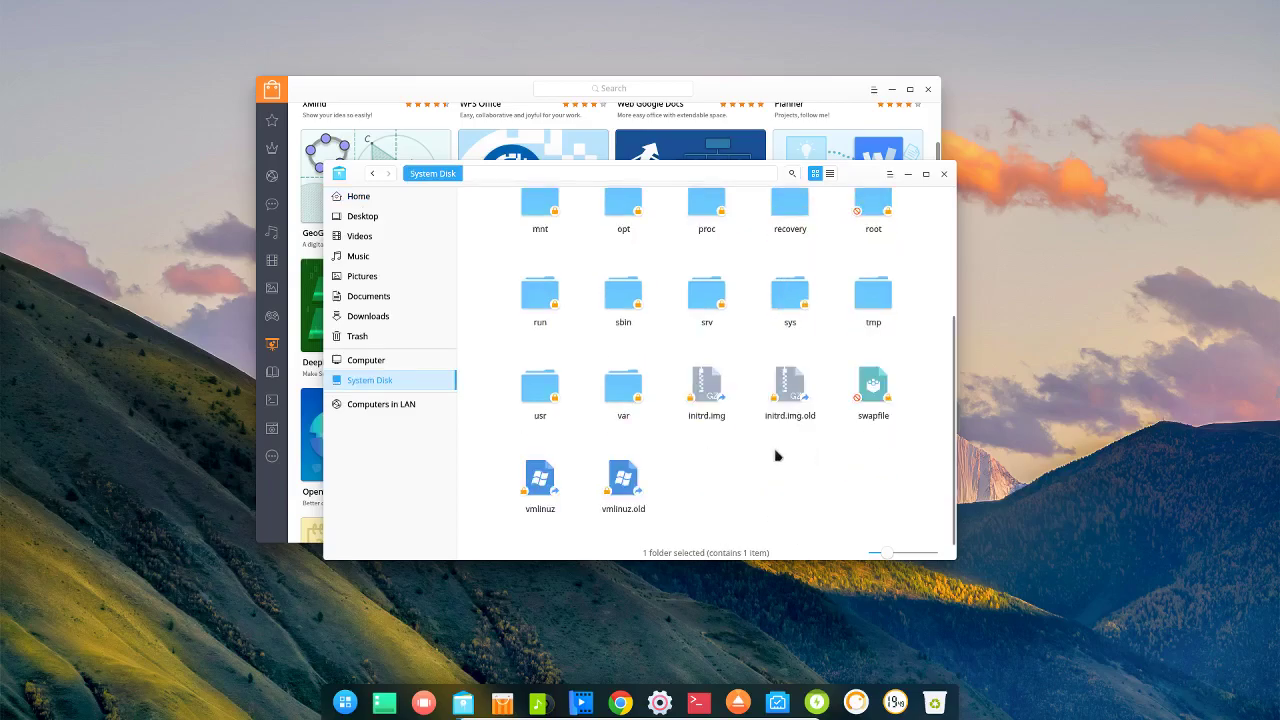
double_click(547, 389)
double_click(643, 317)
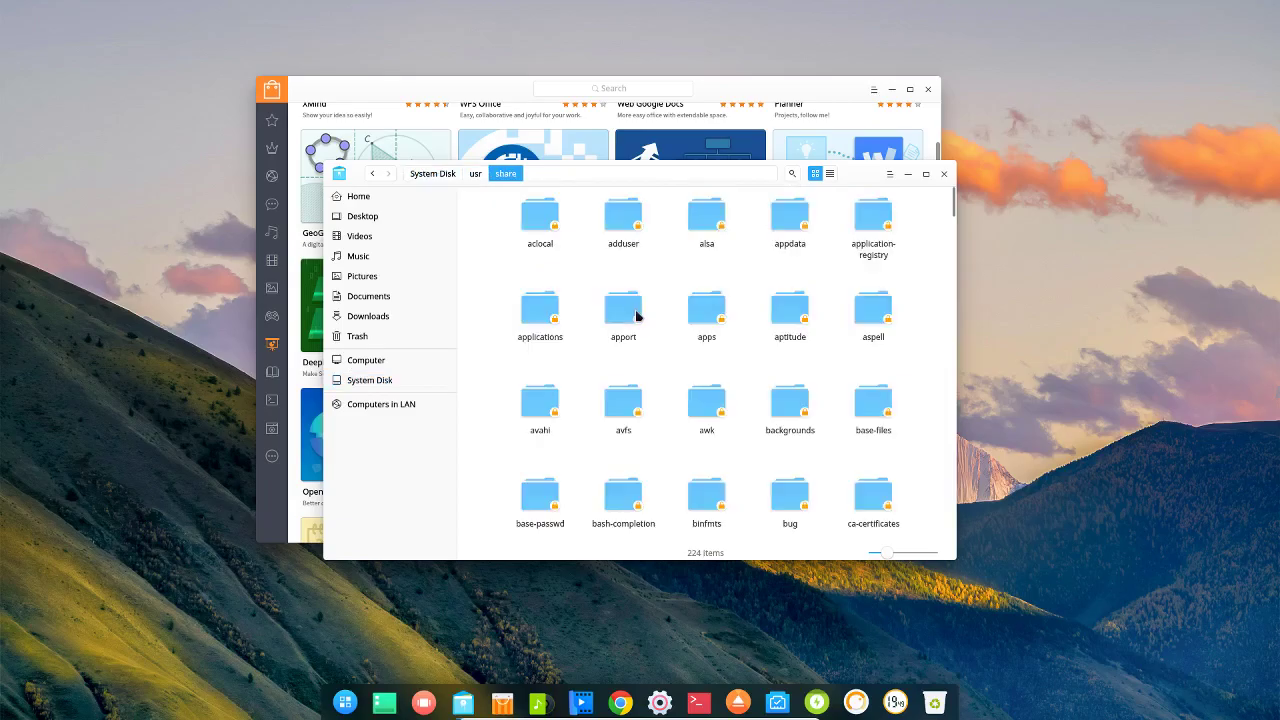
scroll(748, 363, "down", 5)
scroll(745, 364, "down", 5)
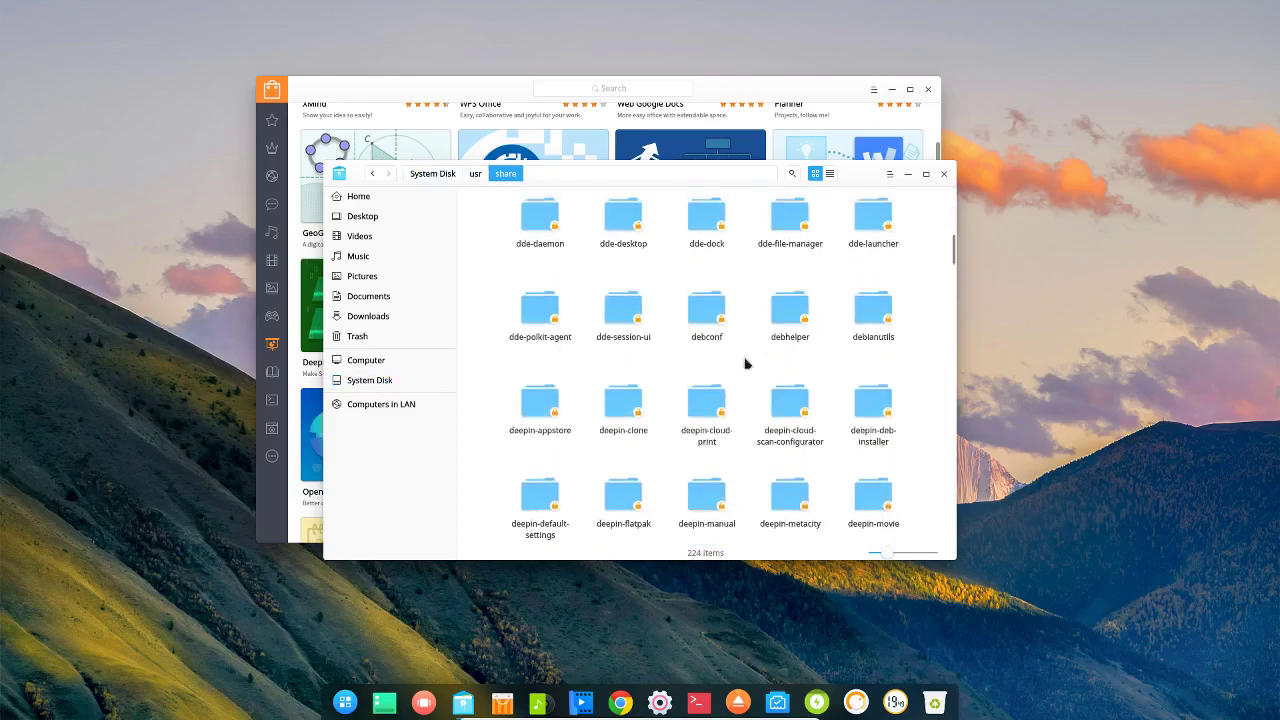
scroll(745, 364, "down", 15)
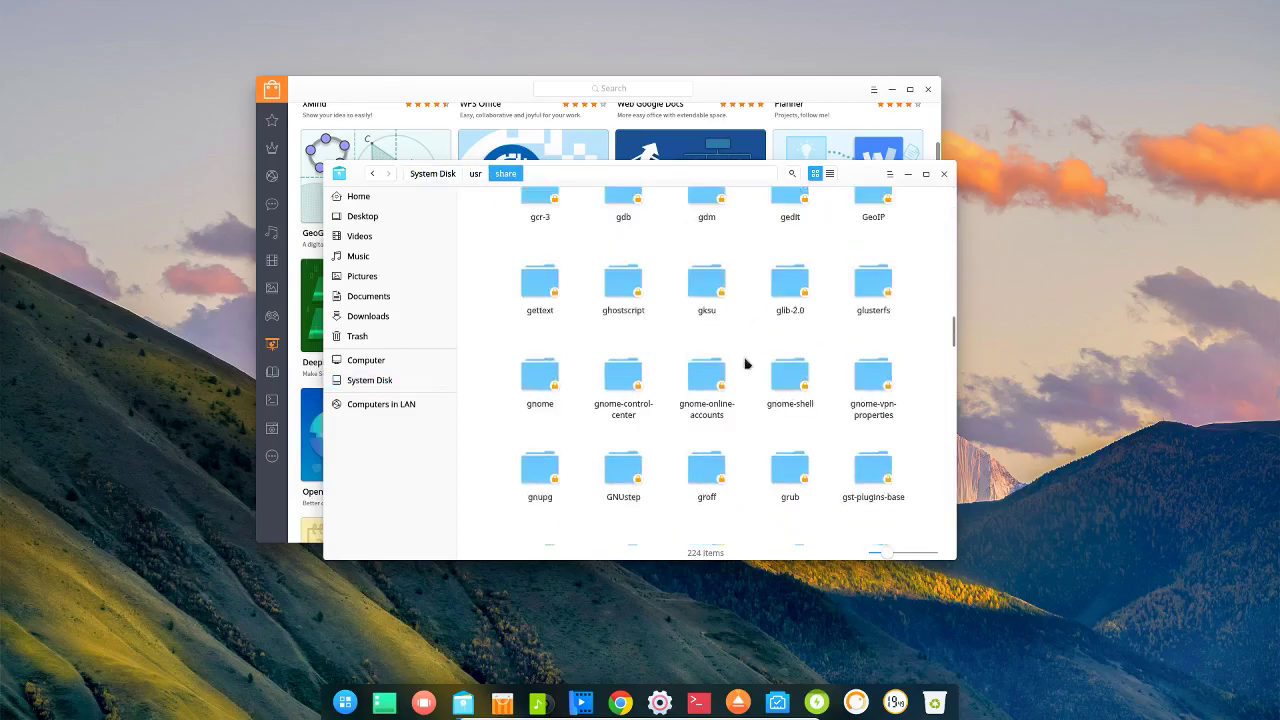
scroll(745, 363, "down", 10)
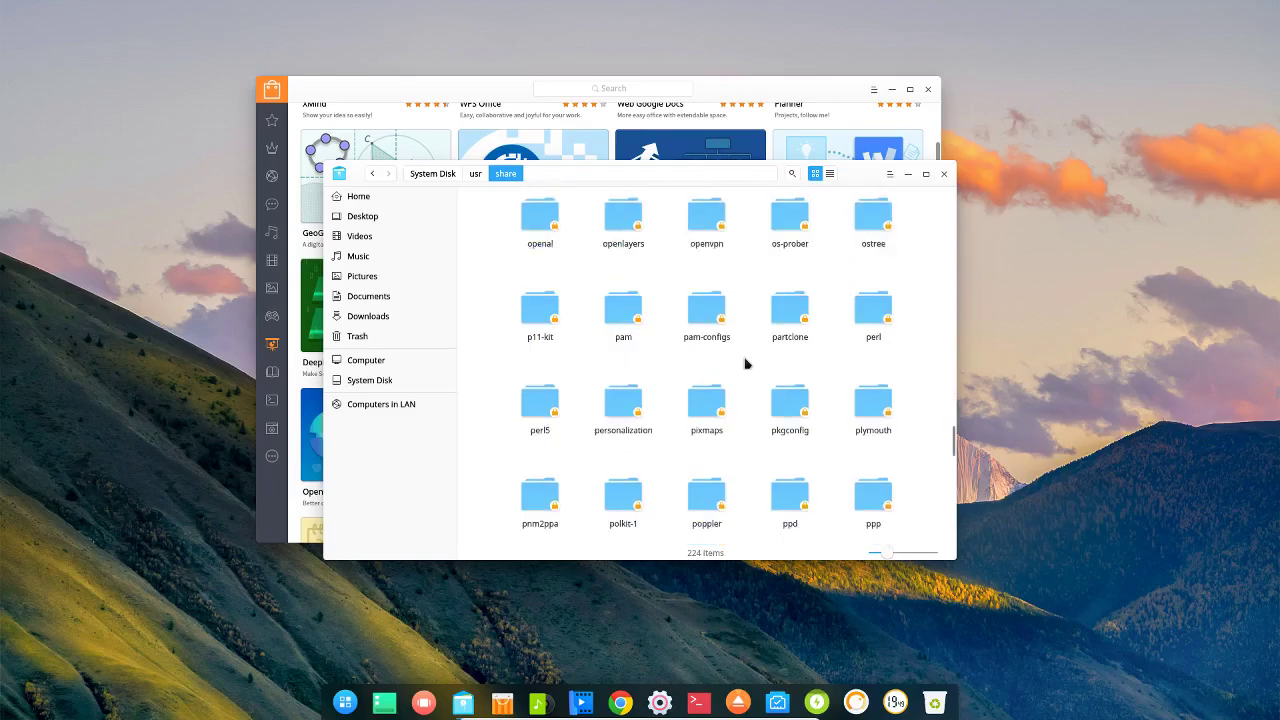
scroll(745, 364, "up", 2)
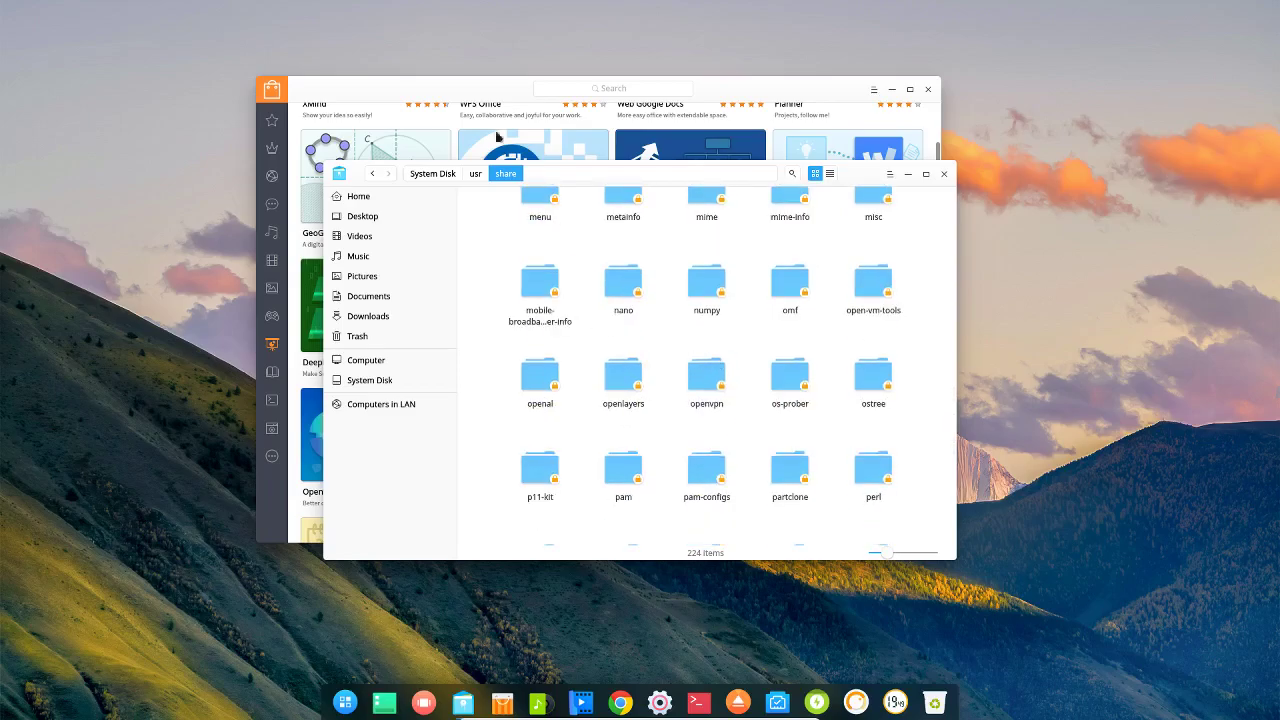
Step: Return to the top level of the system disk, select the opt folder, and close the file manager
left_click(476, 174)
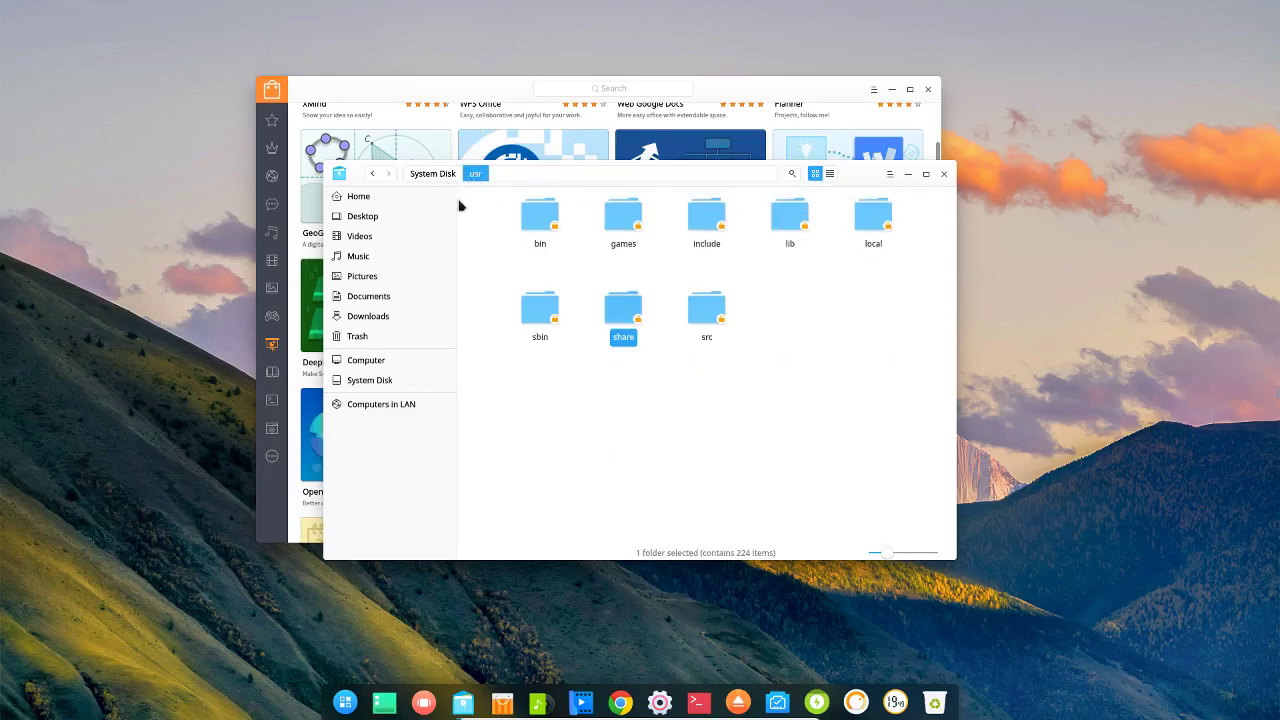
left_click(372, 174)
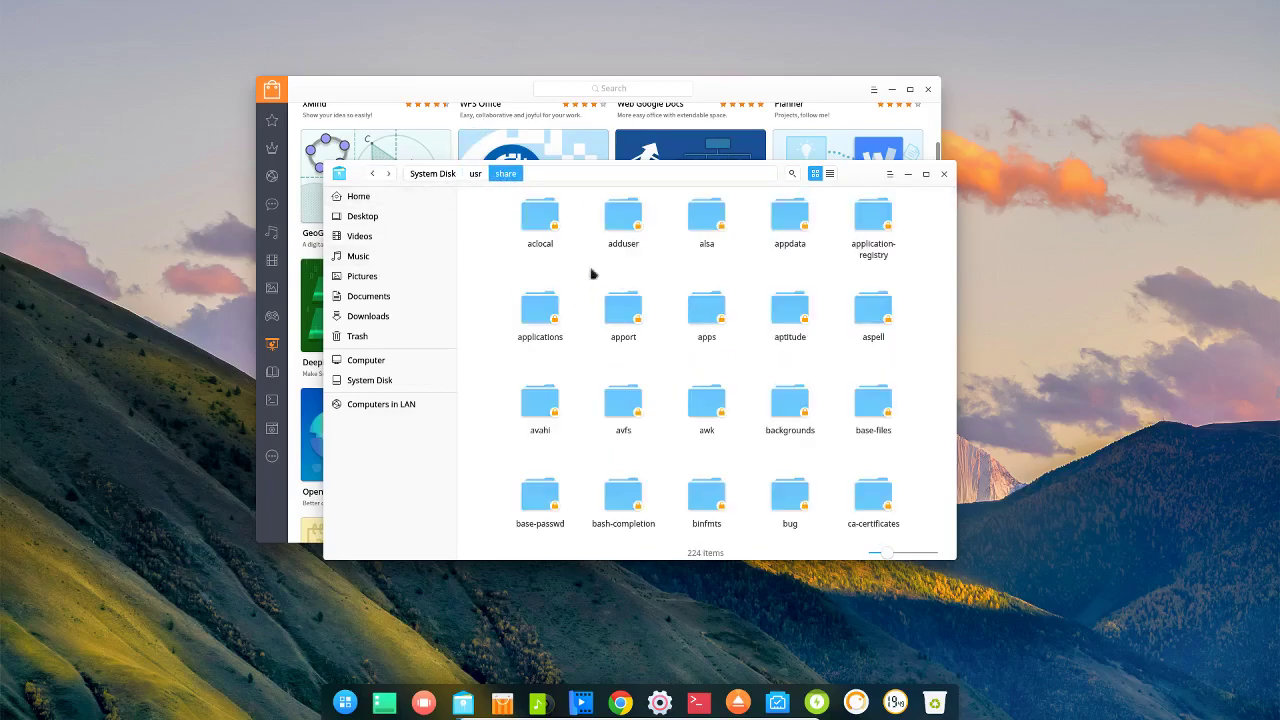
left_click(480, 176)
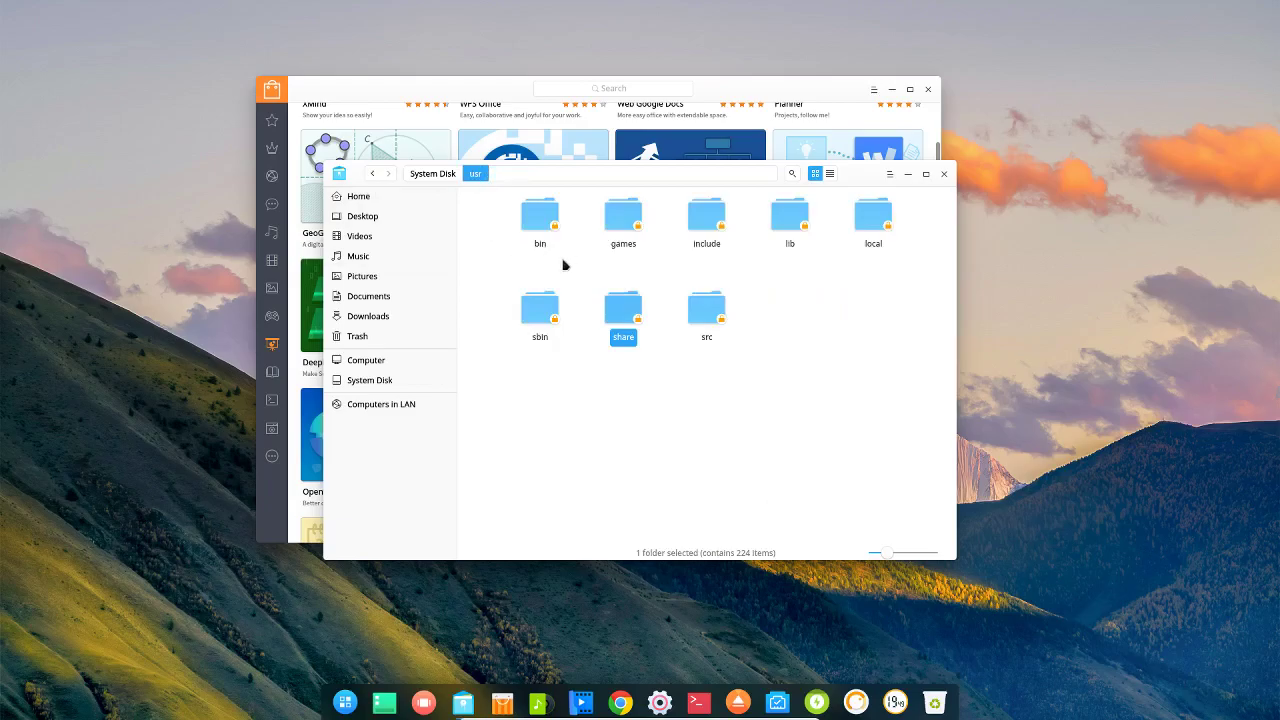
left_click(430, 176)
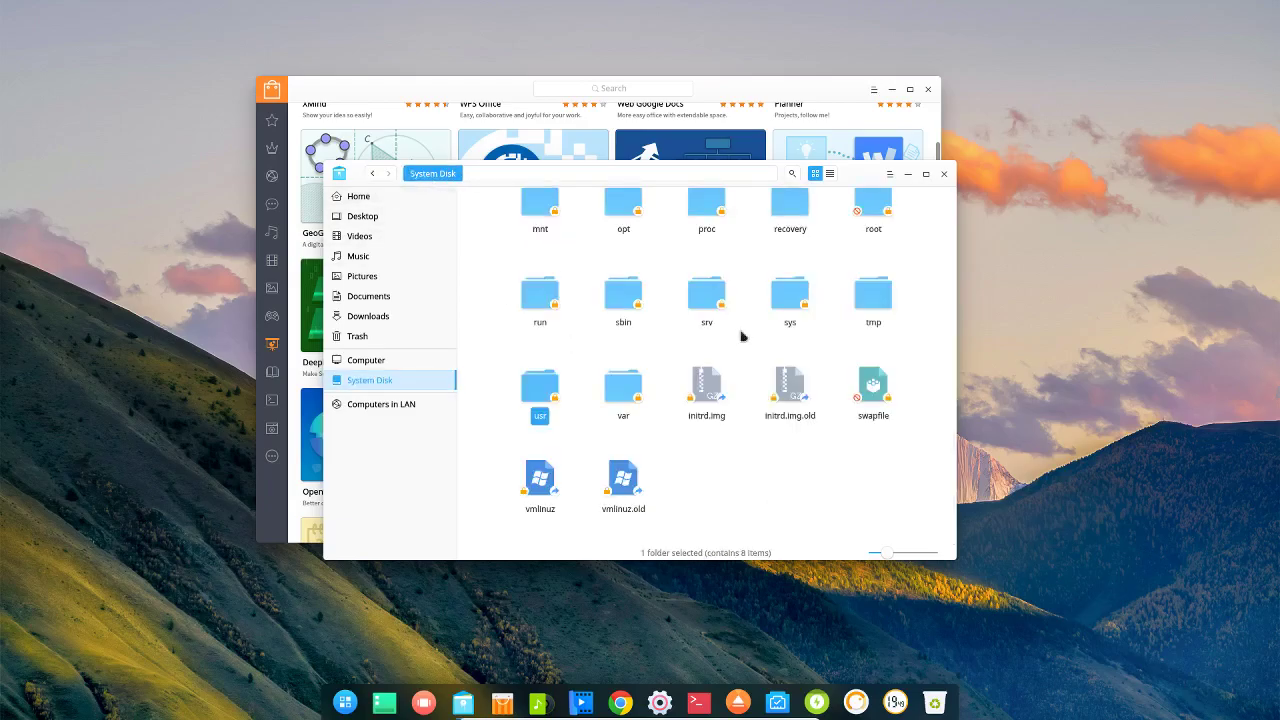
scroll(800, 320, "up", 3)
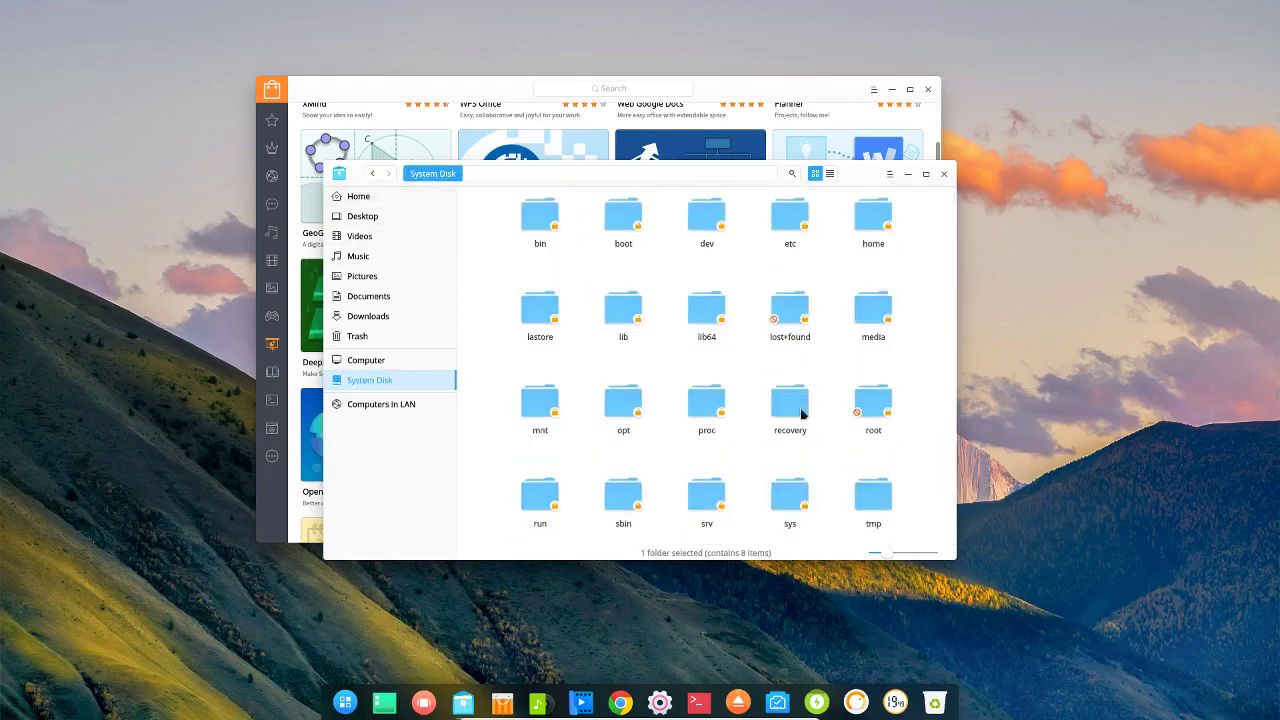
left_click(638, 406)
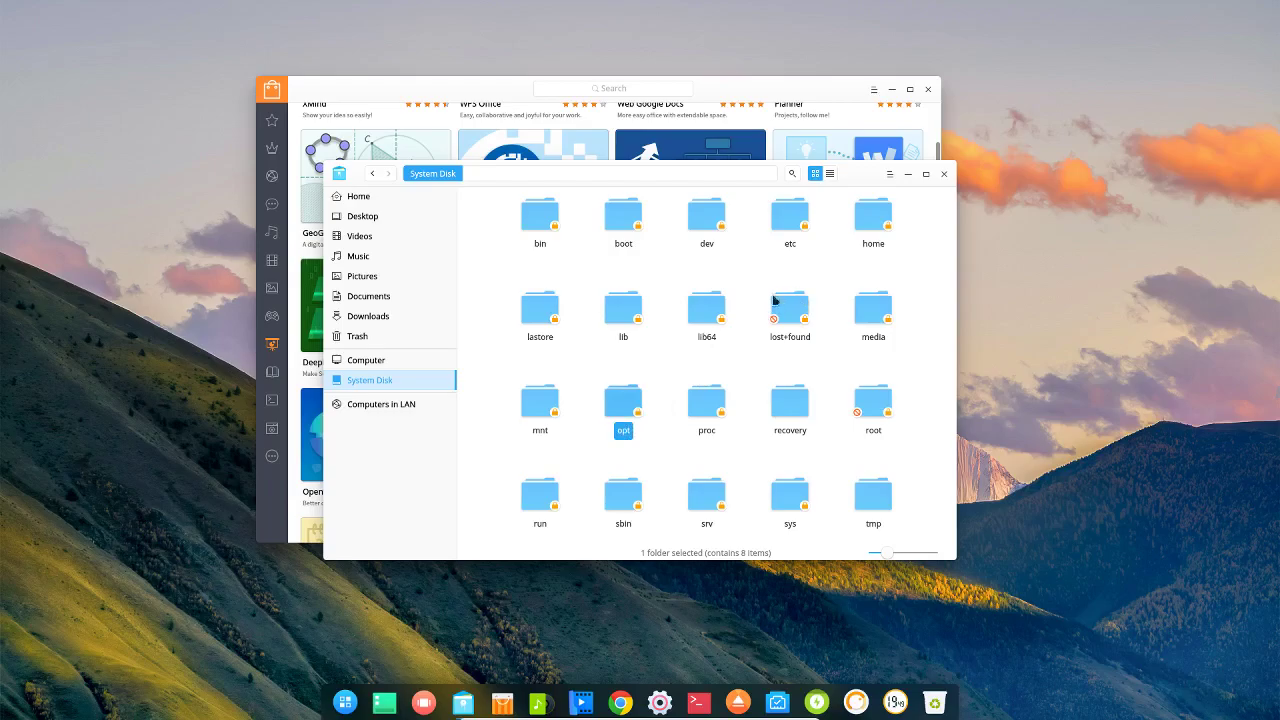
left_click(942, 177)
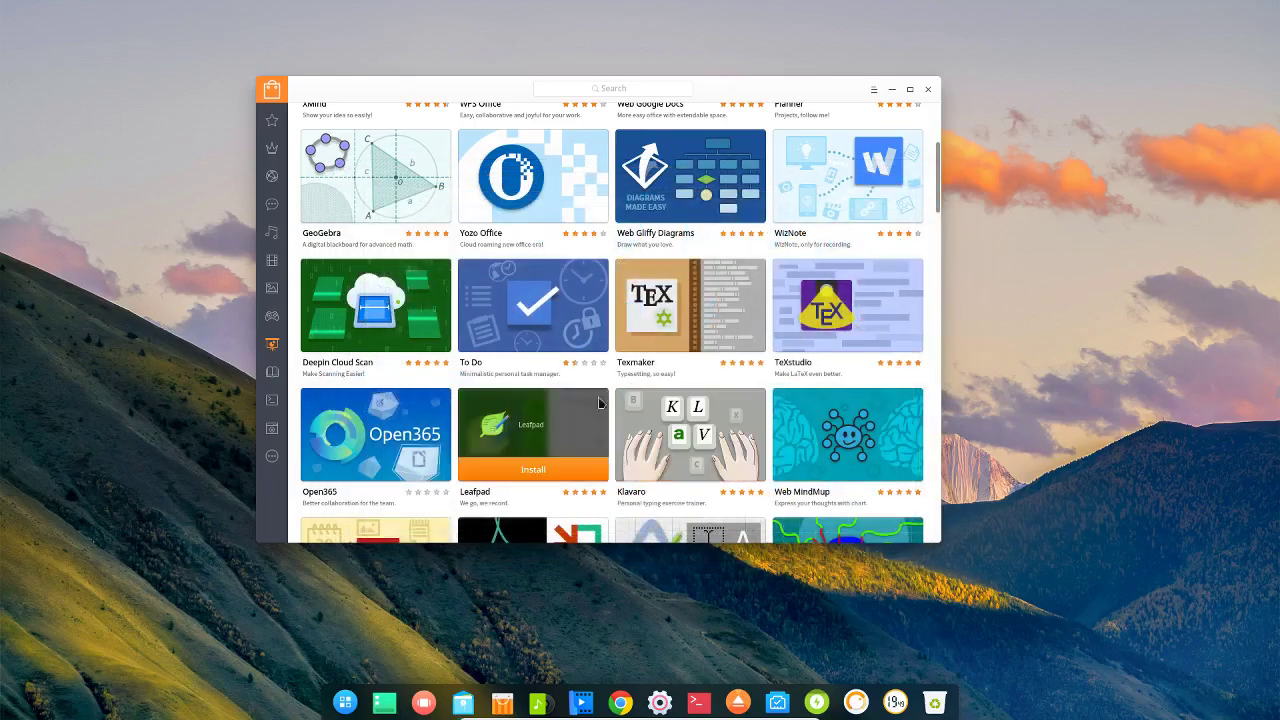
Step: Look through the rest of the office applications in the store, down to the end of the category
scroll(615, 388, "down", 3)
scroll(615, 388, "down", 12)
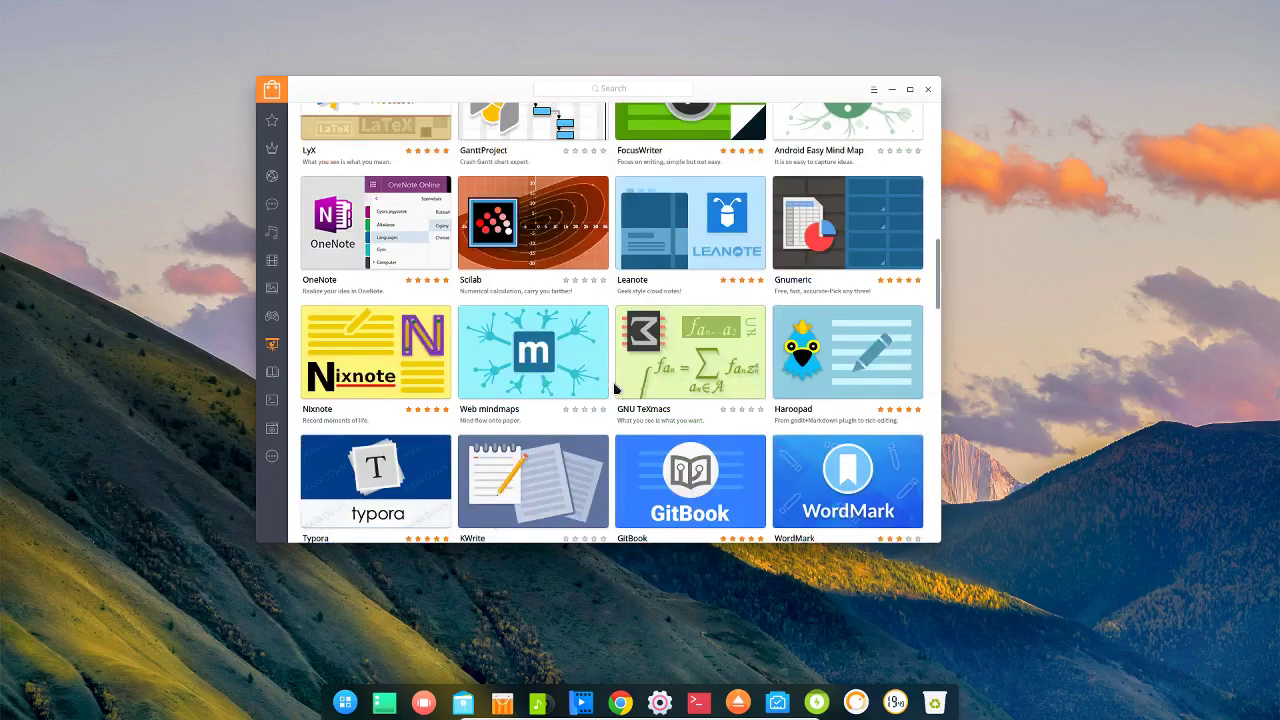
scroll(615, 388, "down", 4)
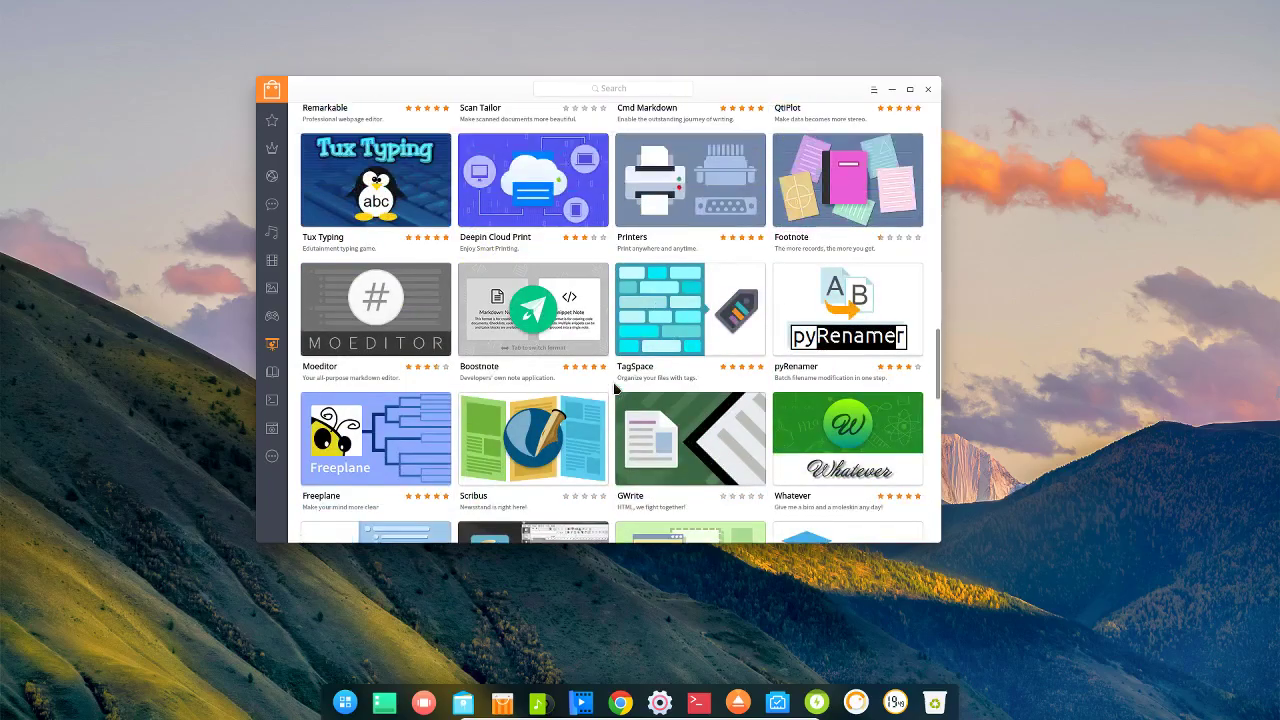
mouse_move(567, 406)
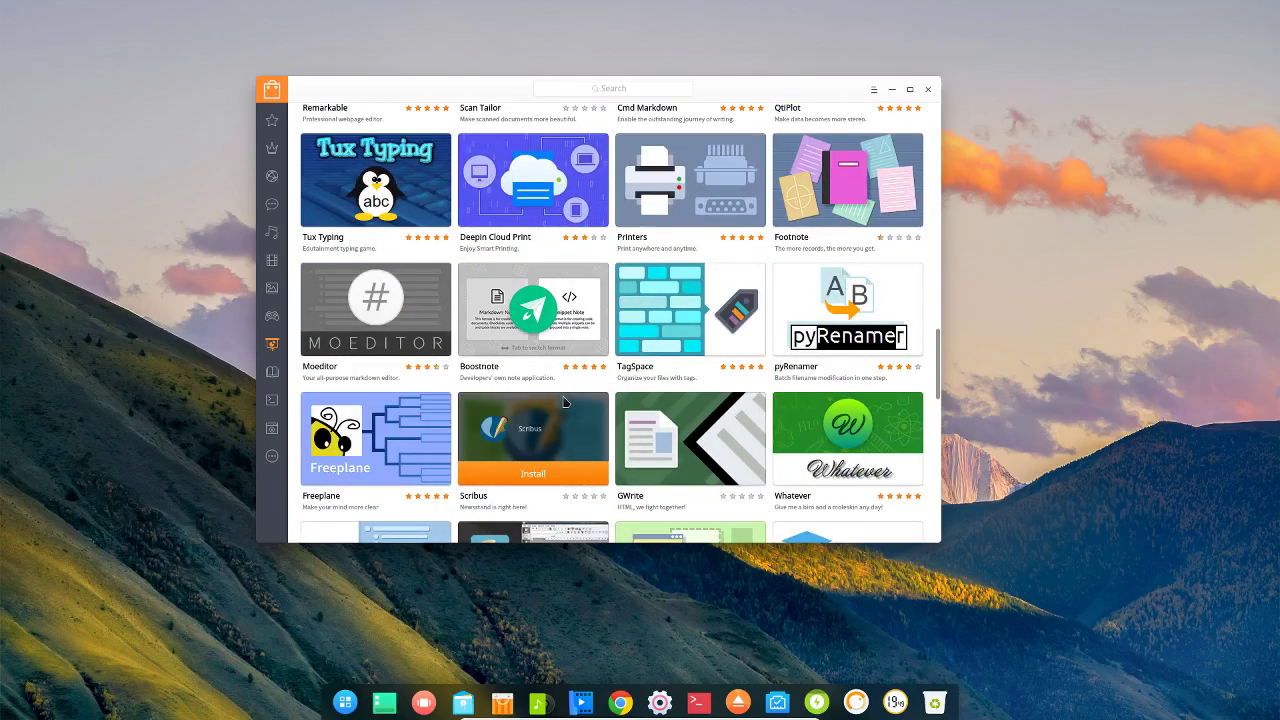
scroll(565, 401, "down", 8)
scroll(574, 409, "up", 2)
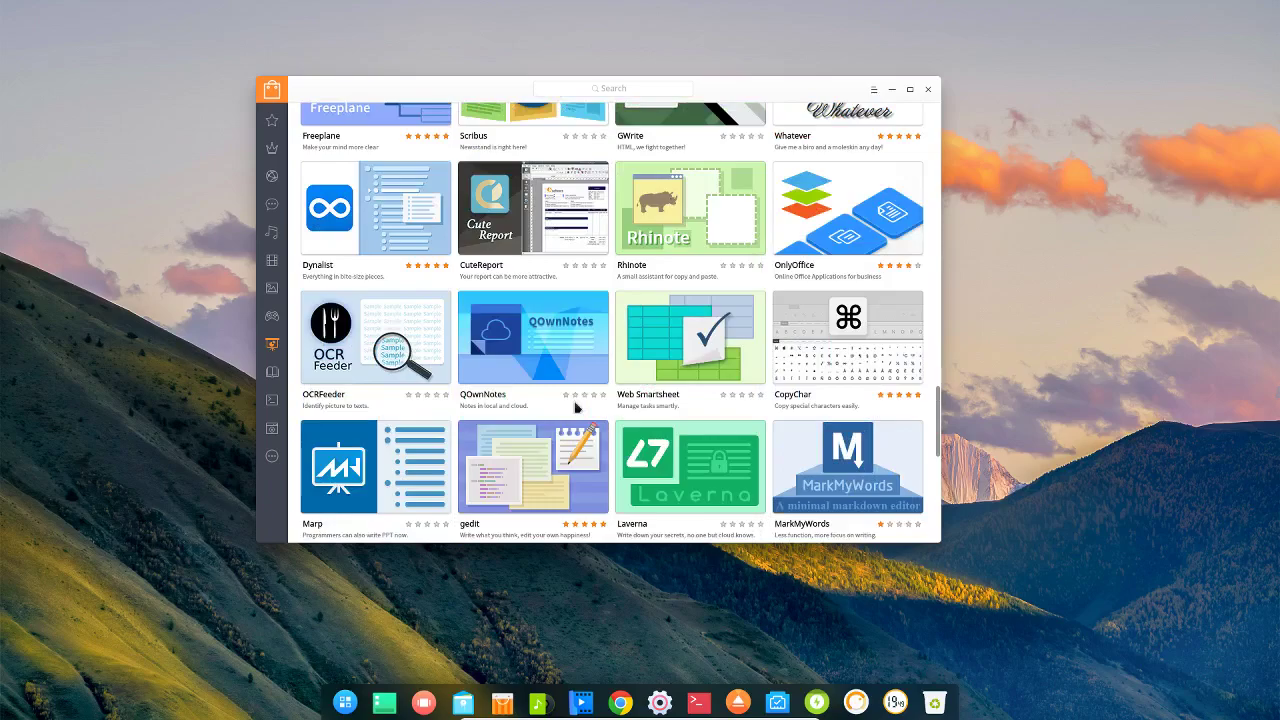
mouse_move(358, 217)
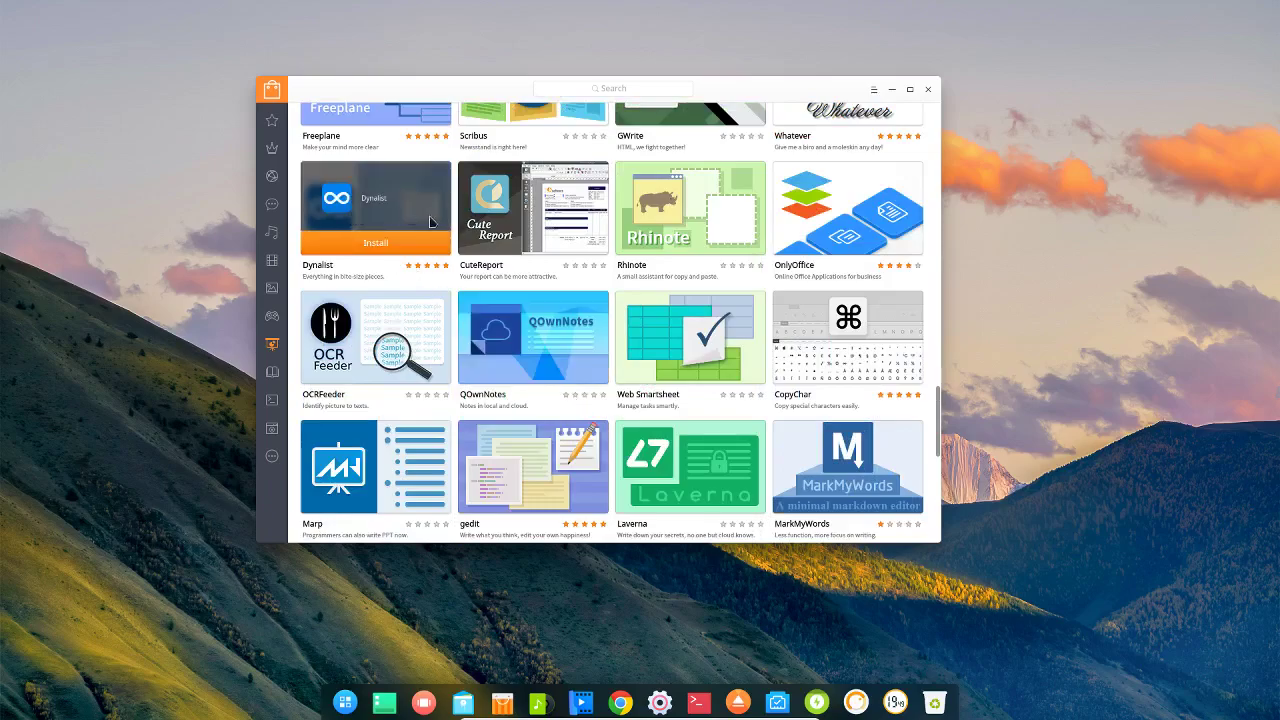
scroll(517, 247, "down", 3)
scroll(515, 257, "down", 6)
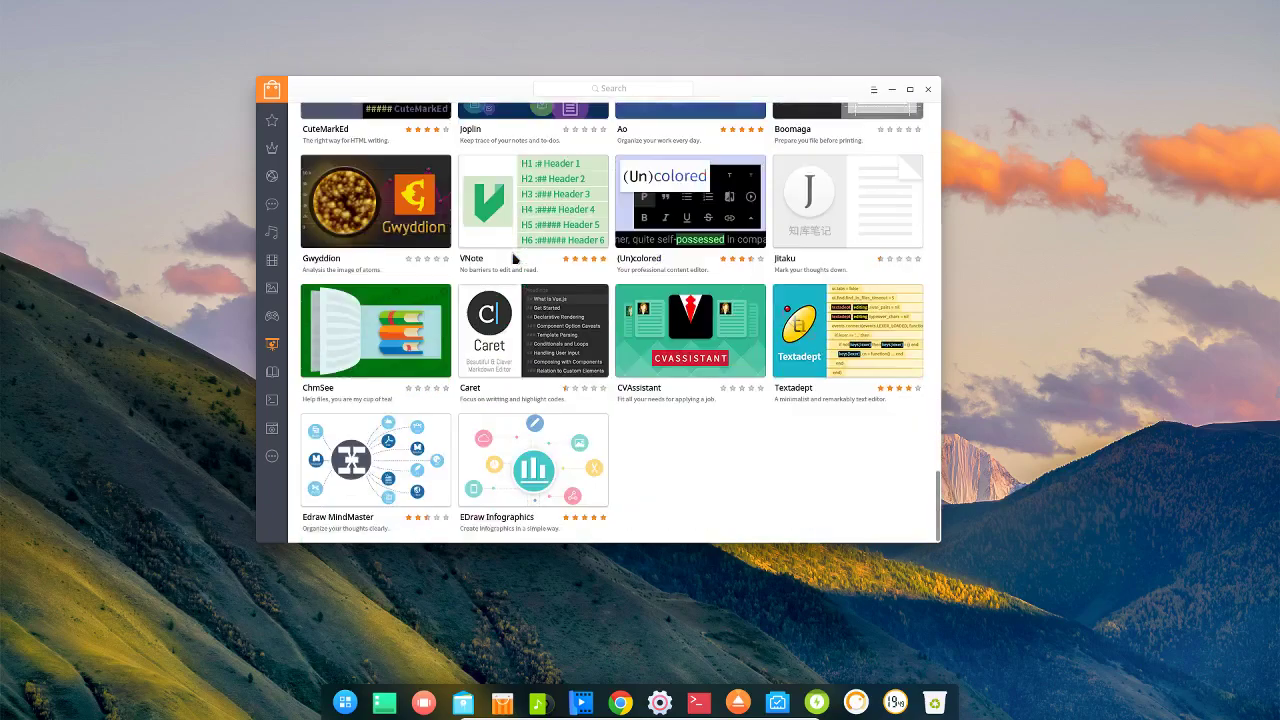
Step: Open the store's games category and look over the first titles, including 0 A.D. and SuperTux
left_click(272, 318)
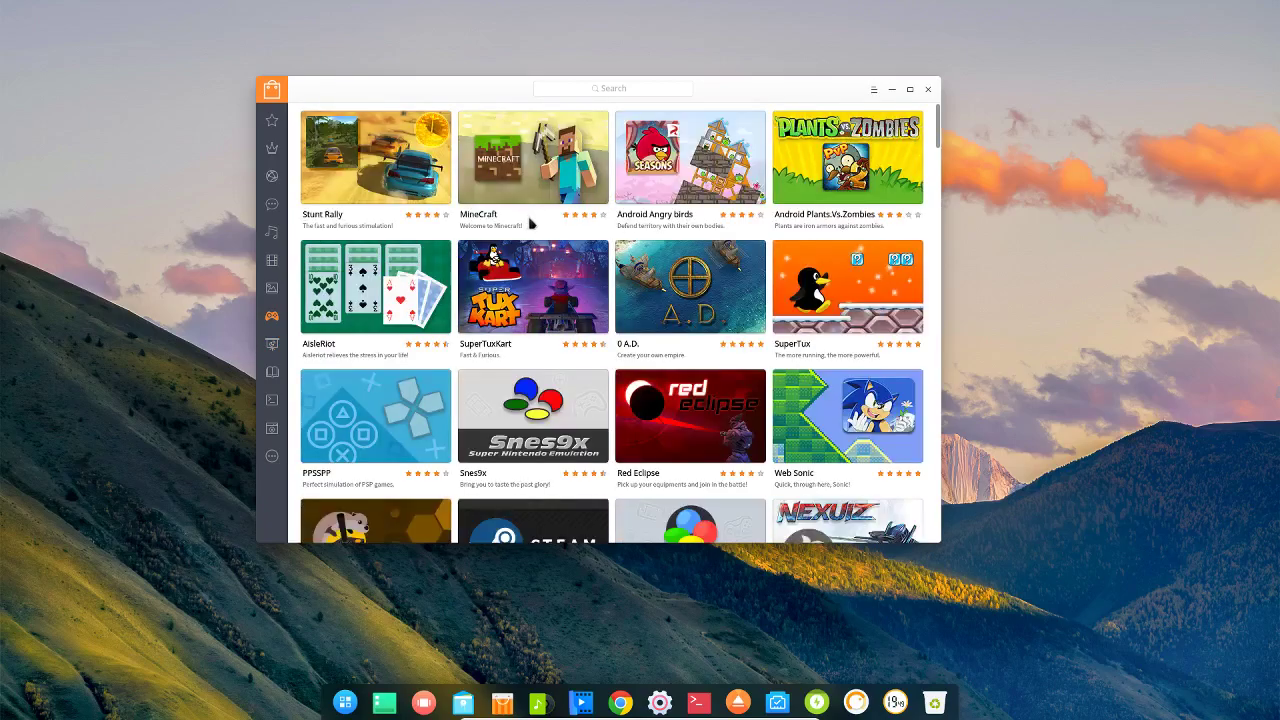
mouse_move(692, 301)
mouse_move(810, 277)
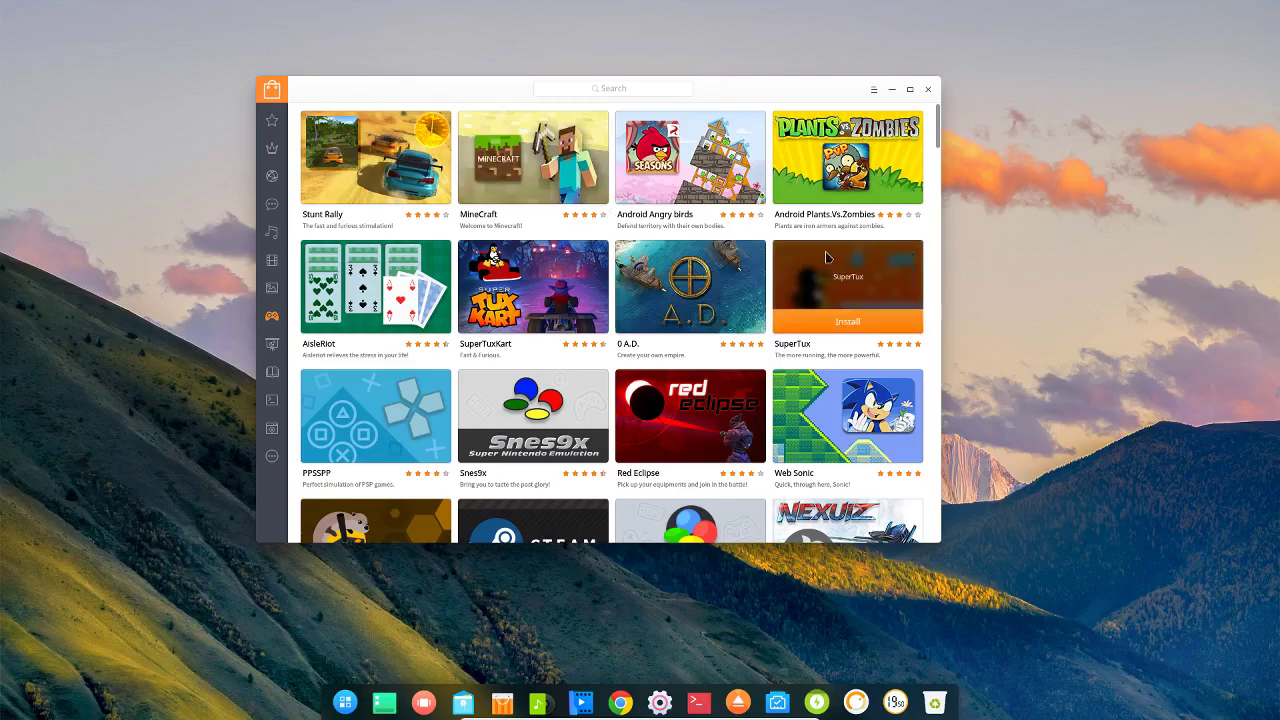
Step: Look through the rest of the games category in the store, down to its last title
scroll(826, 258, "down", 3)
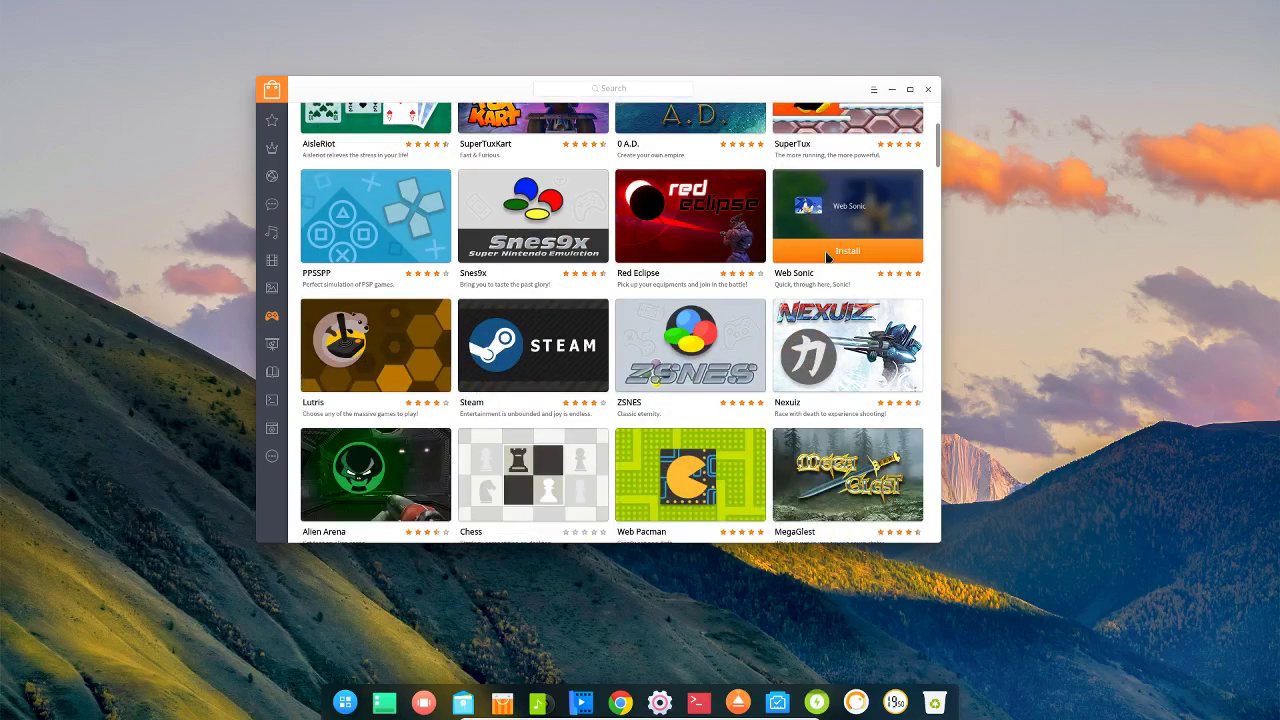
scroll(556, 314, "down", 4)
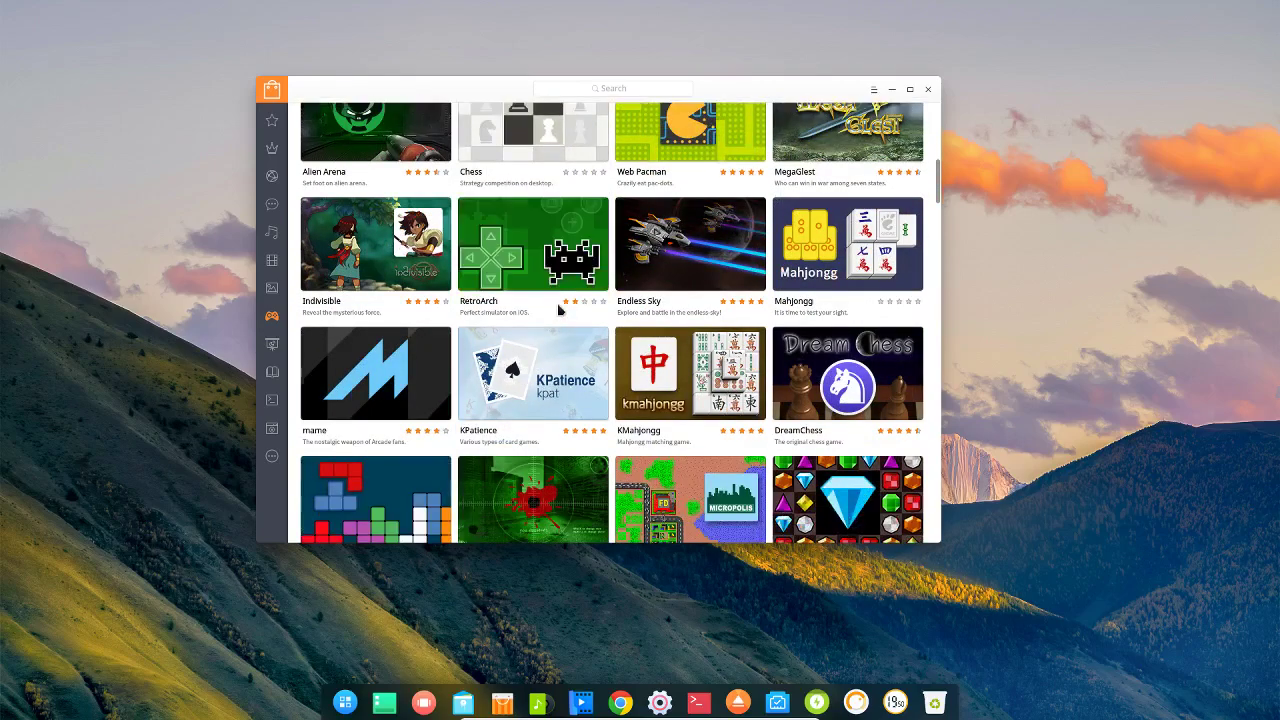
scroll(571, 300, "down", 2)
scroll(575, 303, "down", 5)
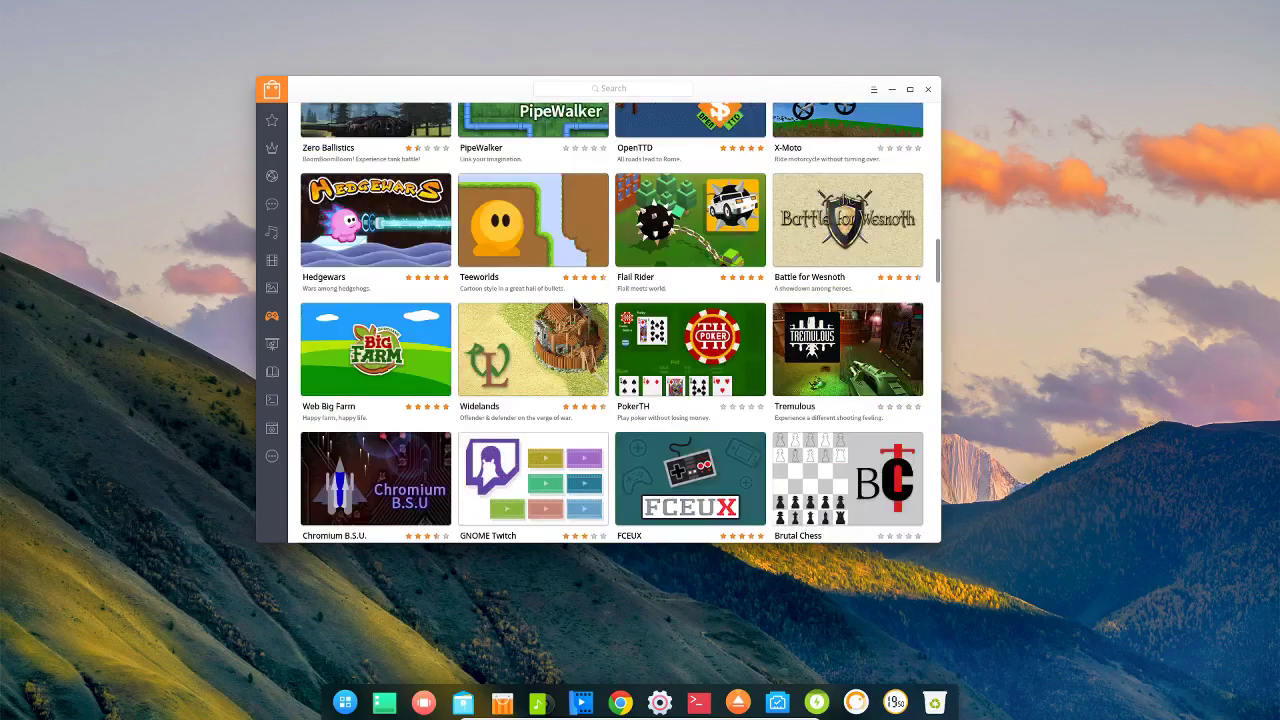
scroll(575, 303, "down", 5)
scroll(575, 303, "down", 6)
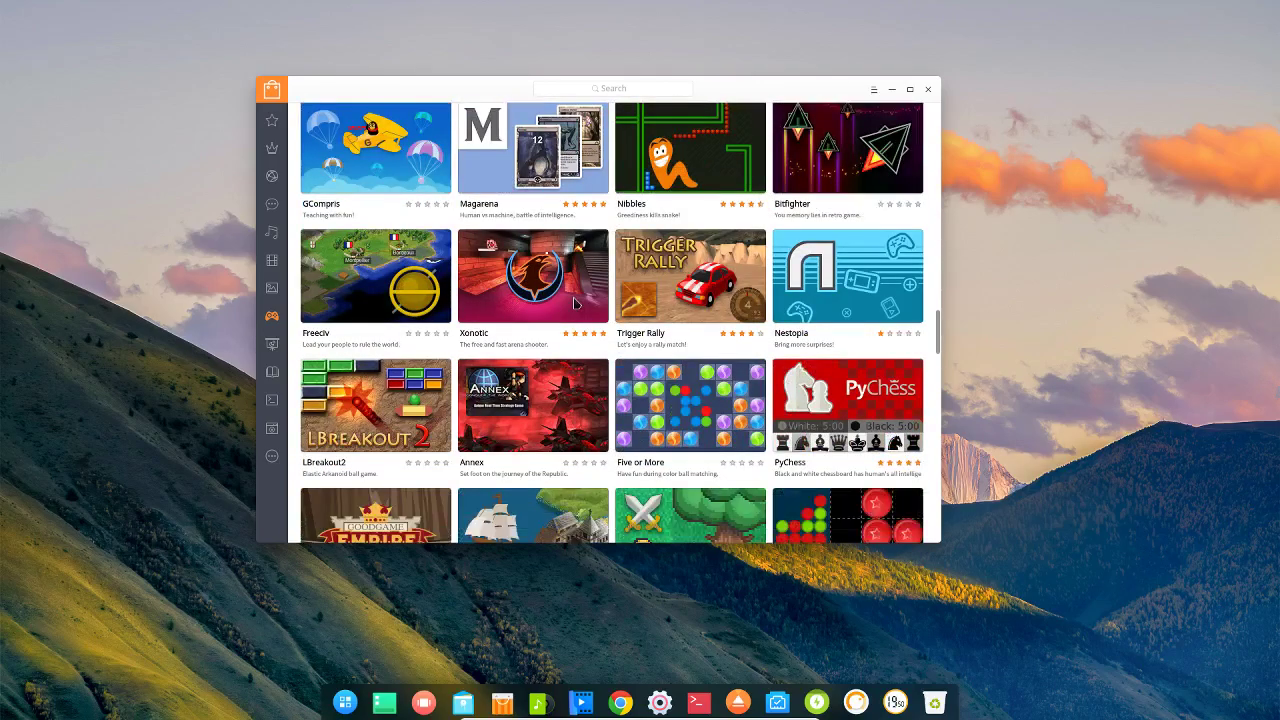
scroll(575, 303, "down", 8)
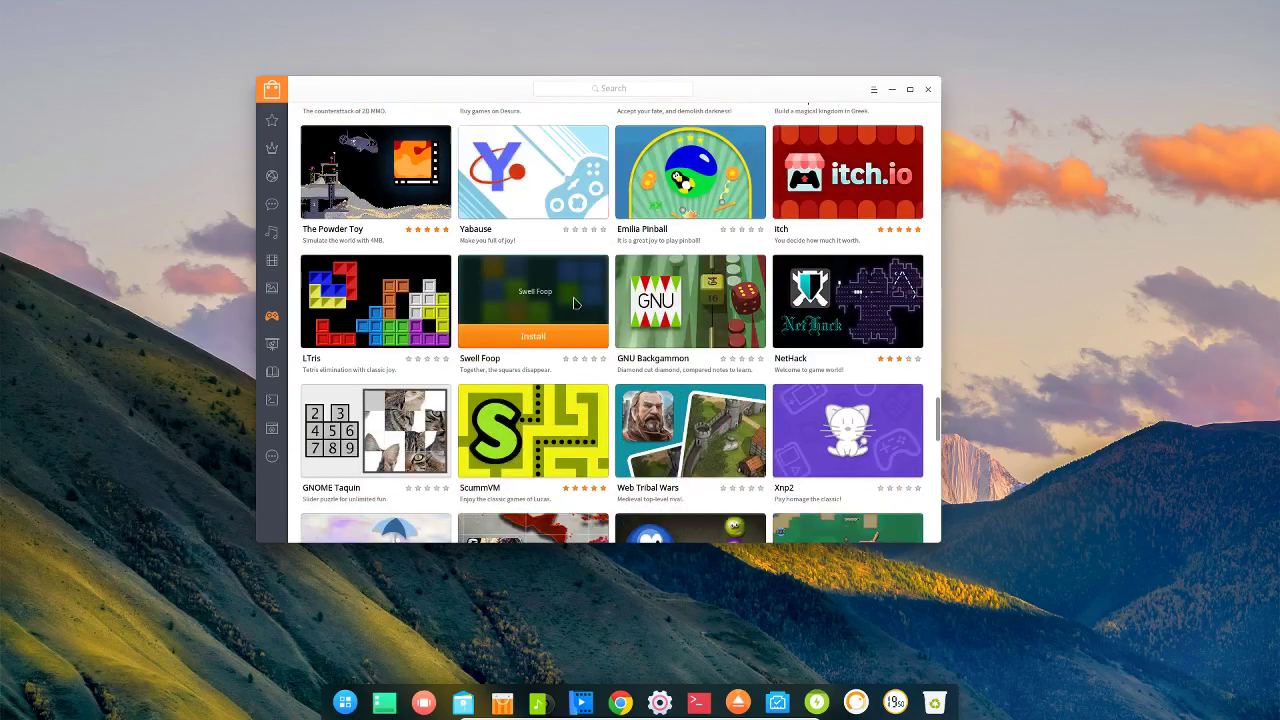
scroll(575, 303, "down", 3)
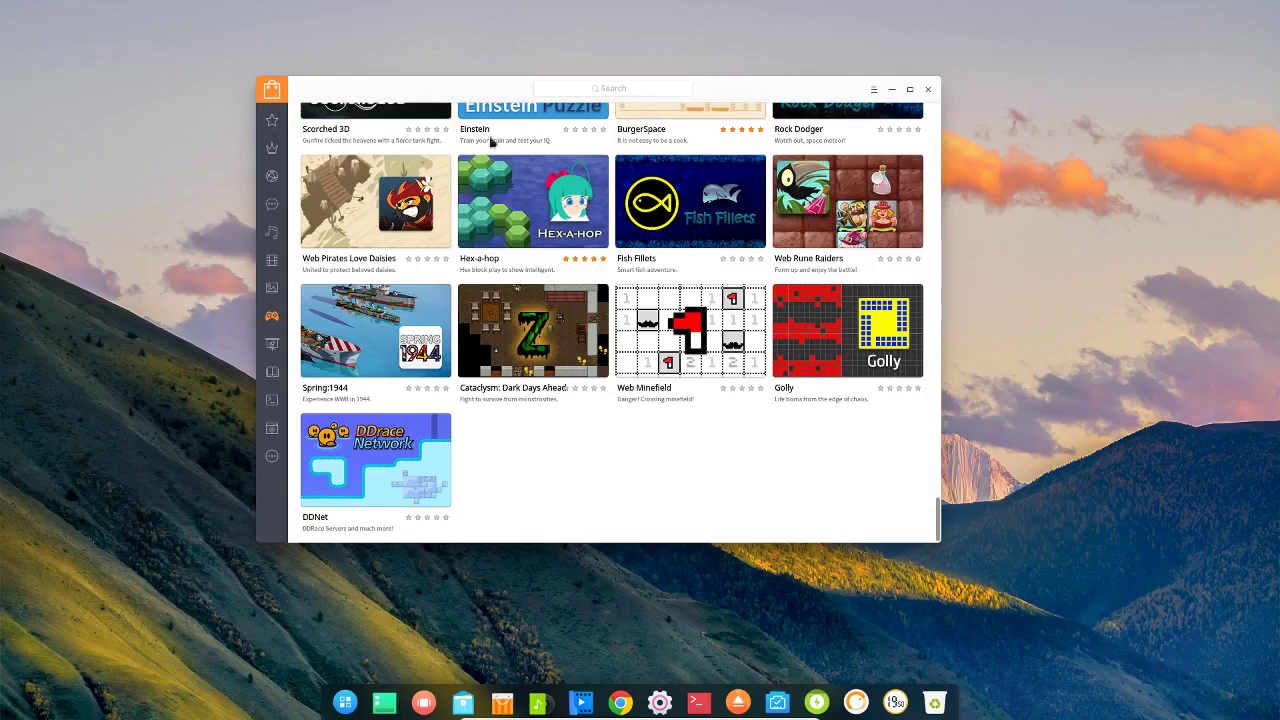
Step: Return to the store's home page, search for "play" and open the PlayOnLinux details page from the suggestions
left_click(274, 118)
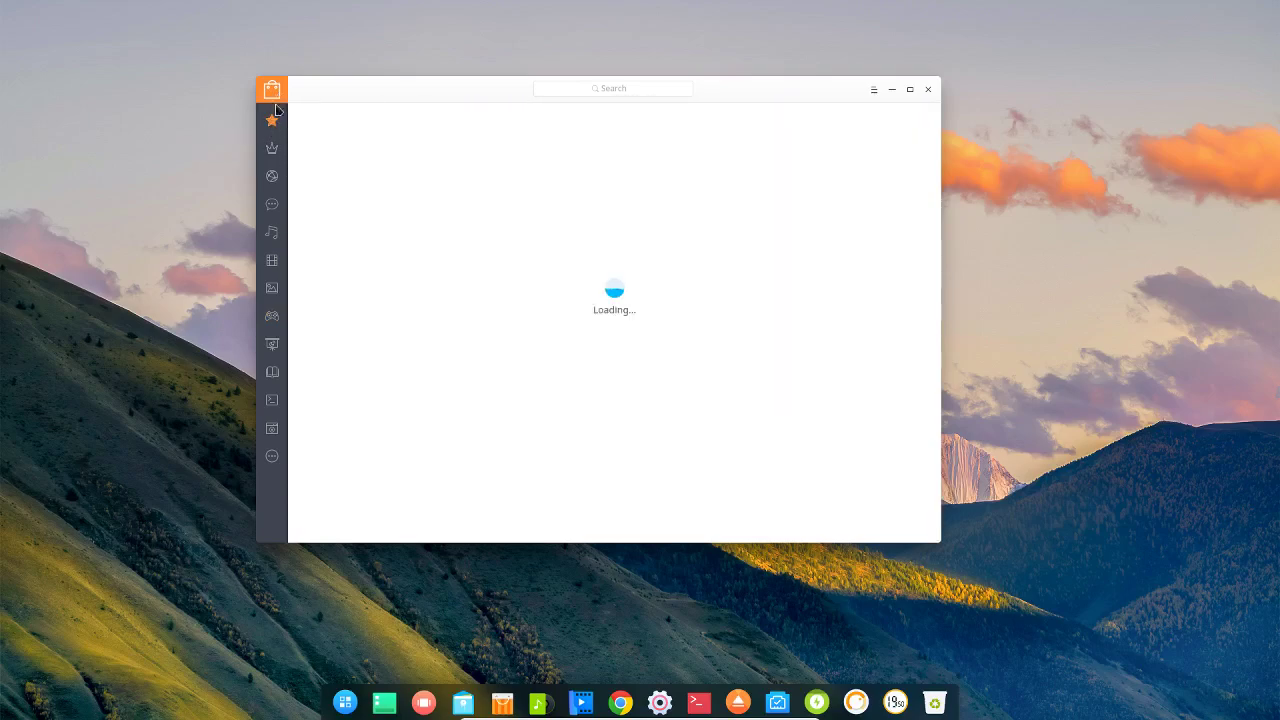
left_click(280, 154)
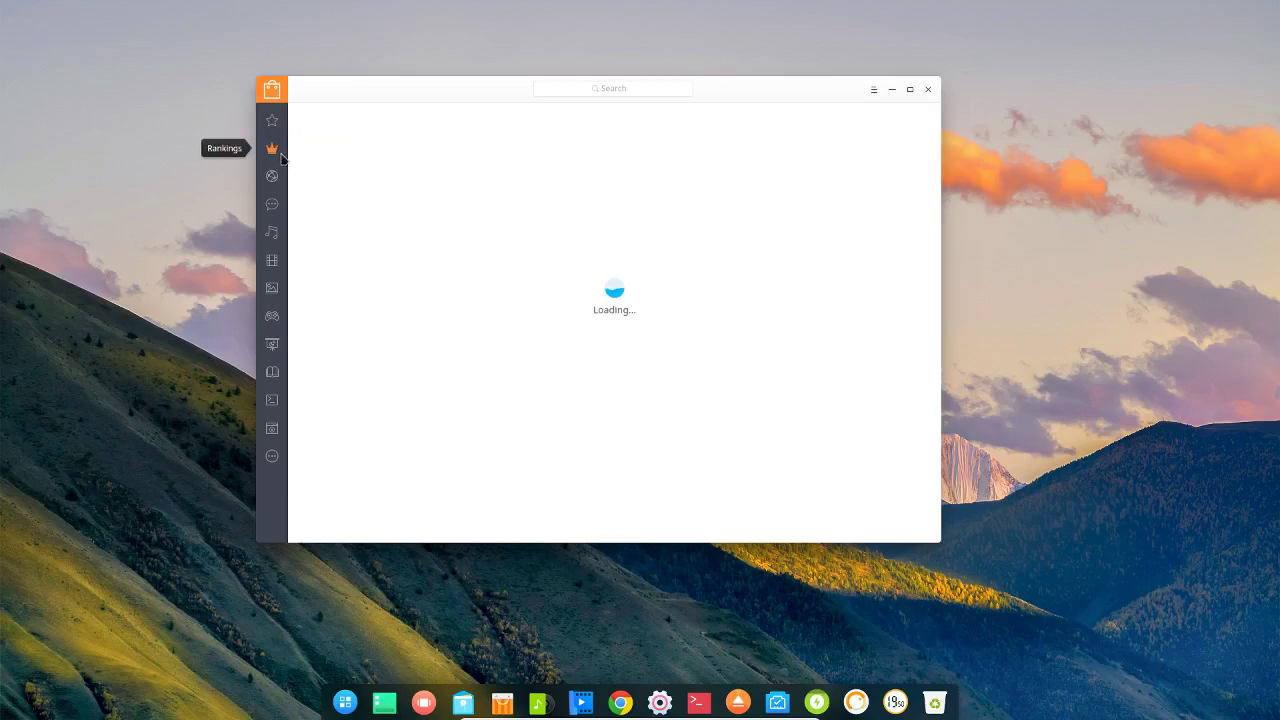
left_click(272, 121)
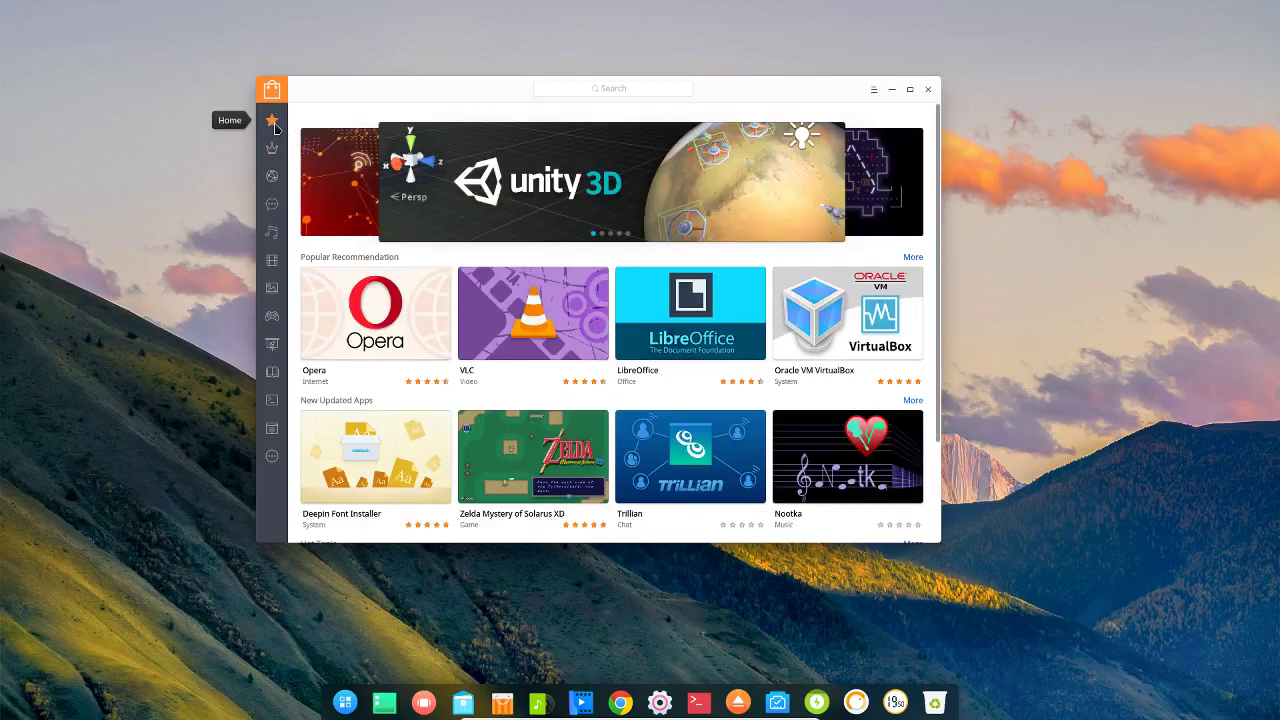
left_click(601, 92)
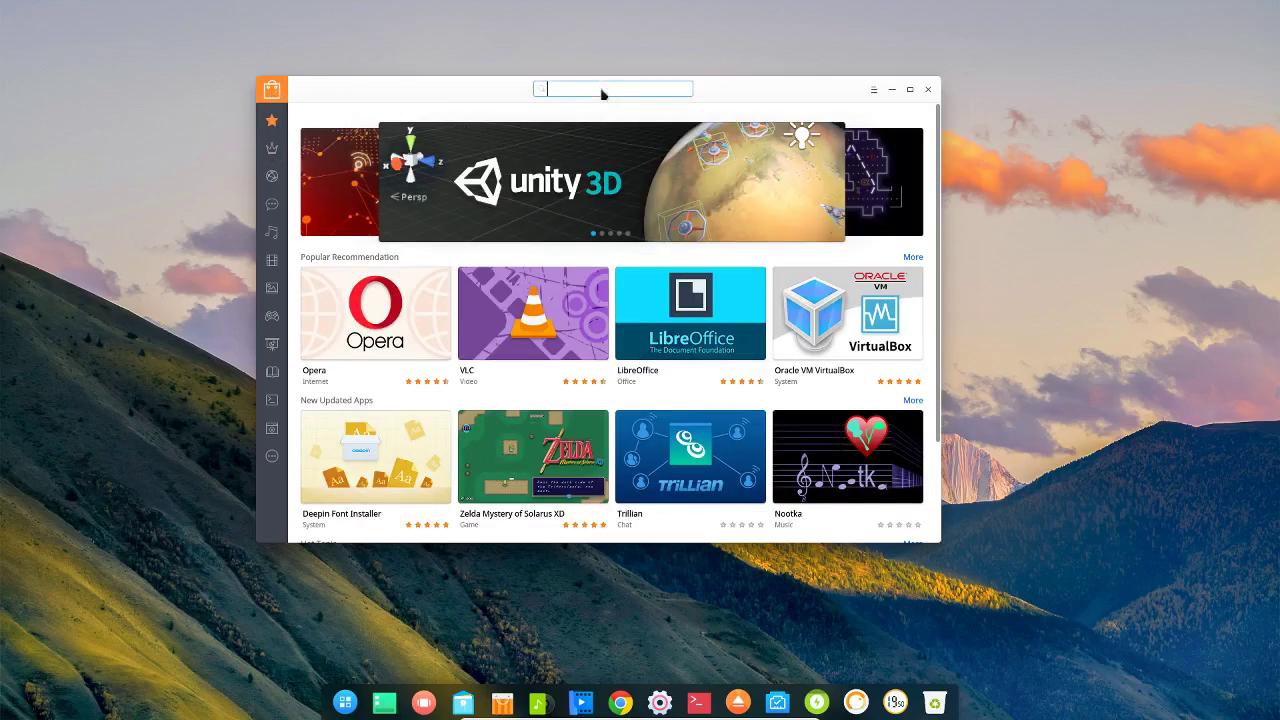
type("plo")
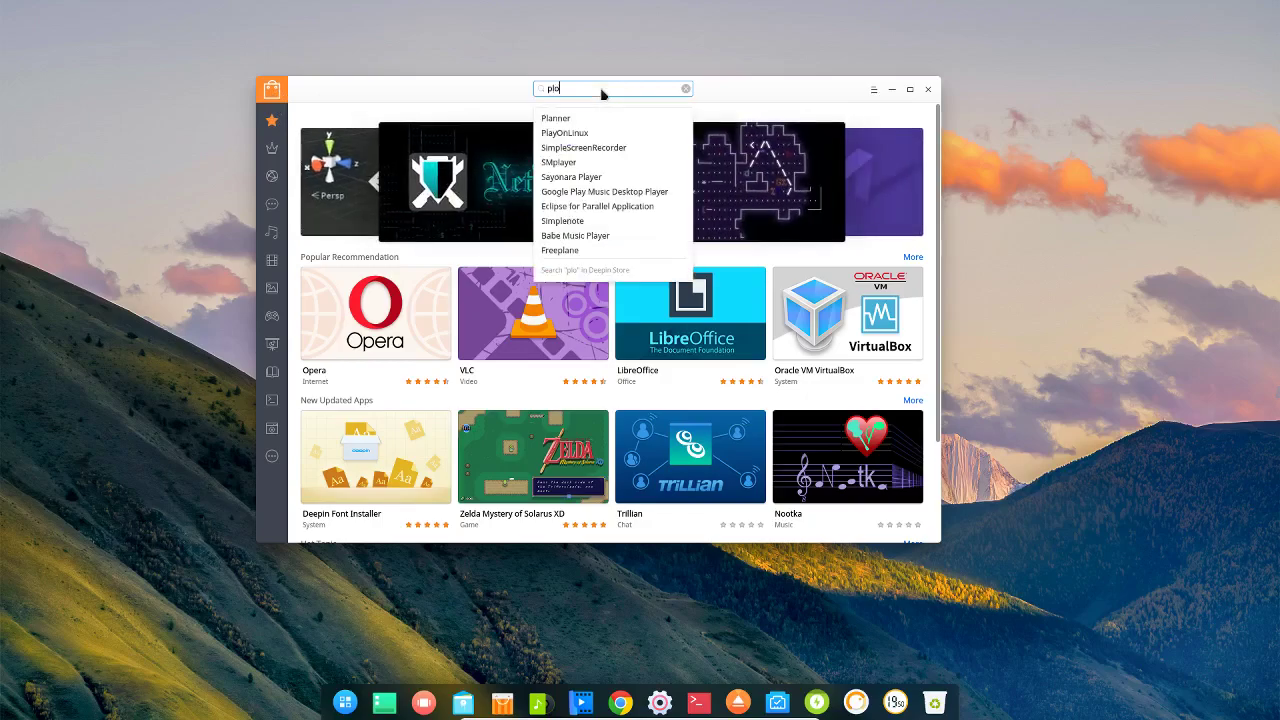
key("BackSpace")
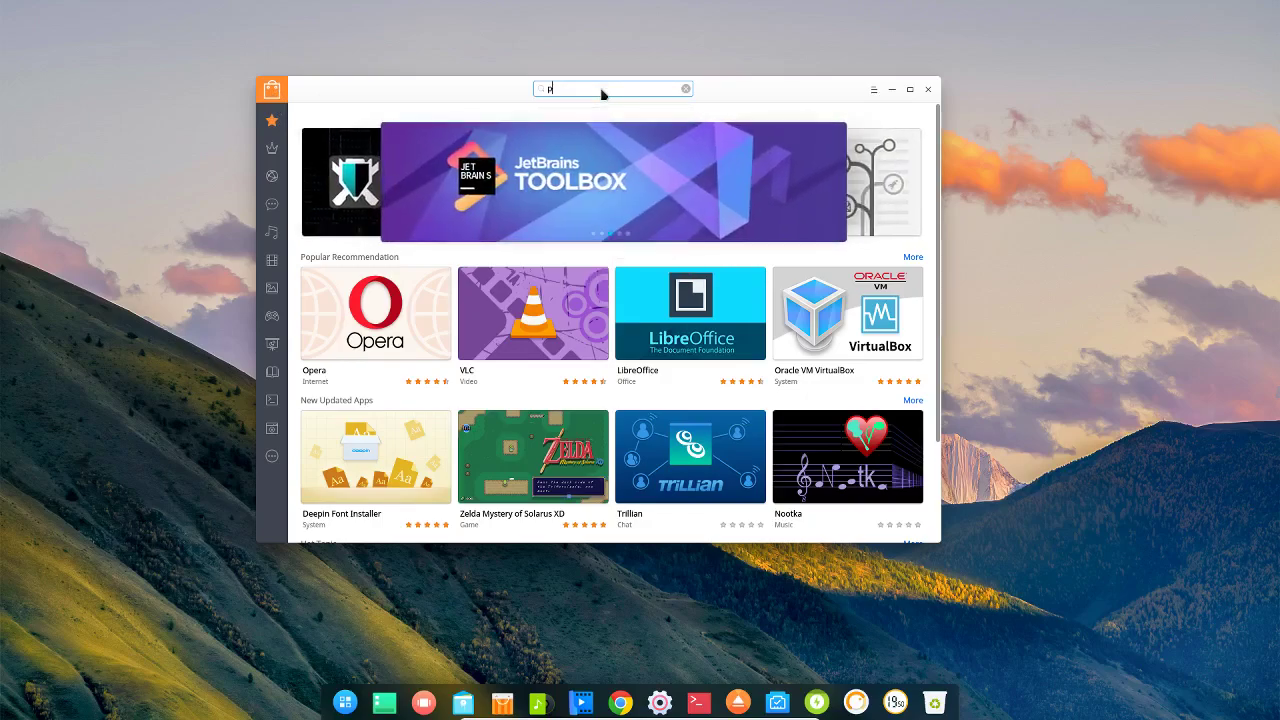
type("ay")
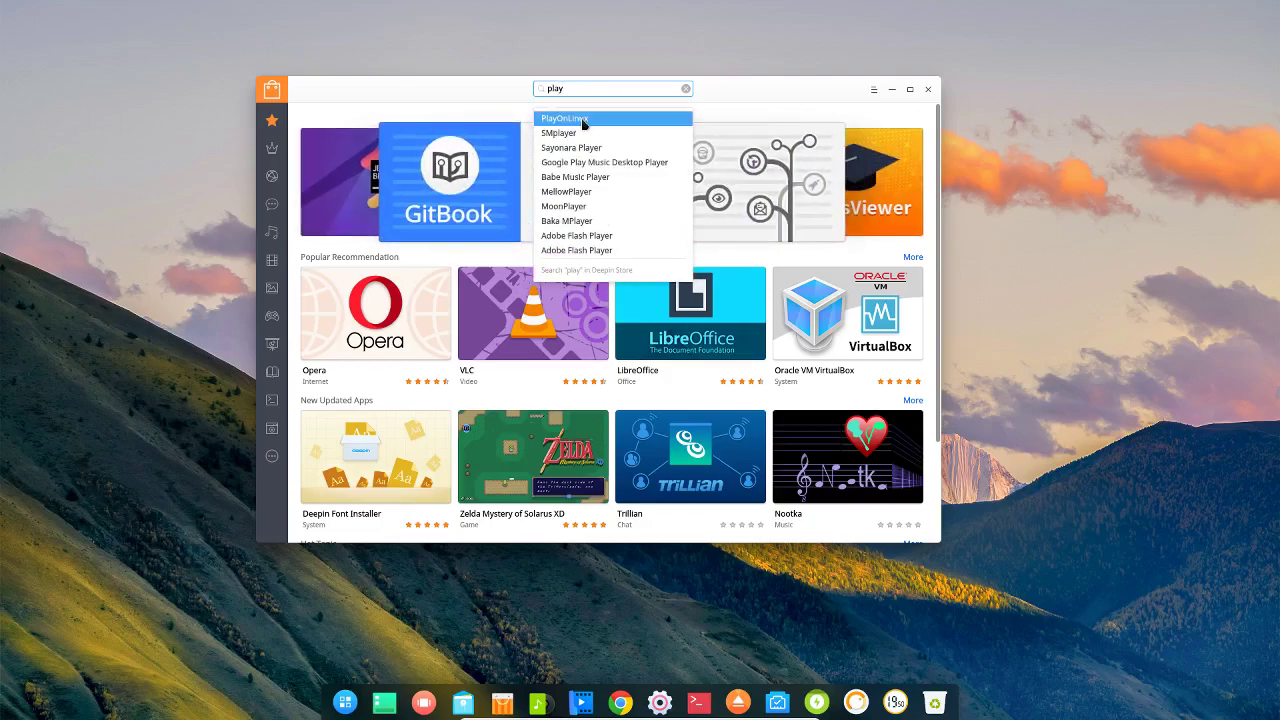
left_click(583, 119)
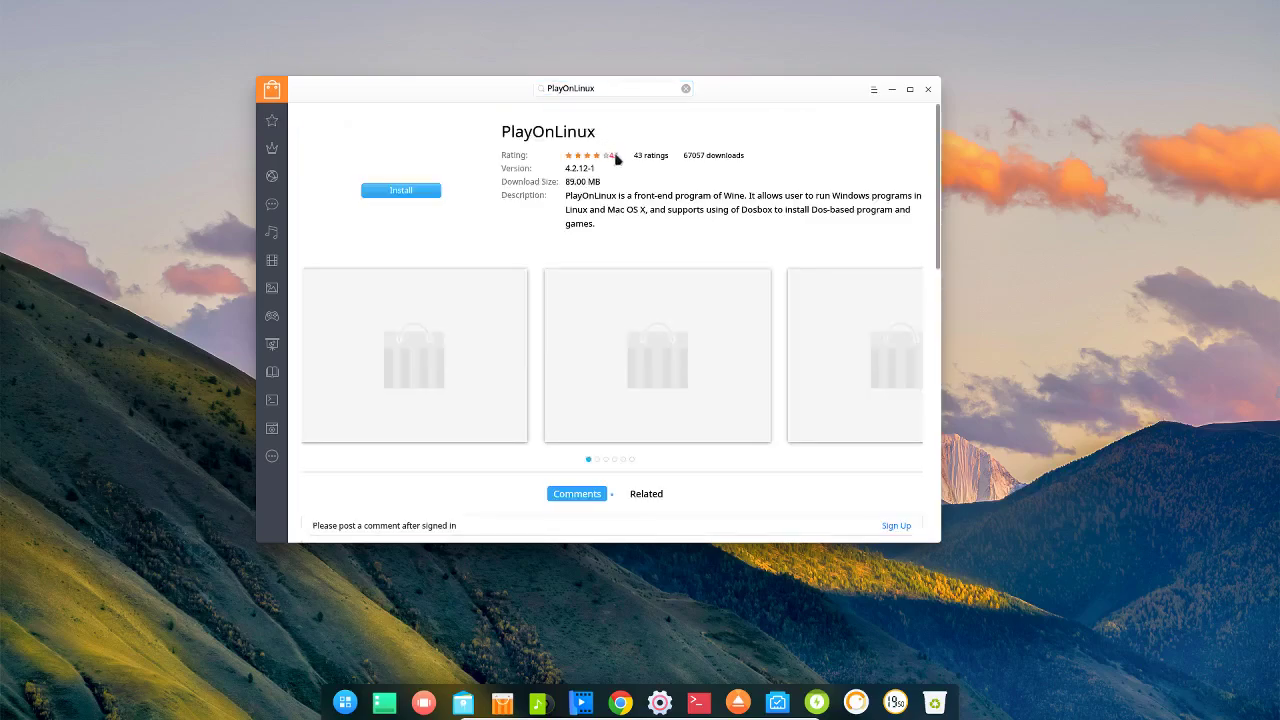
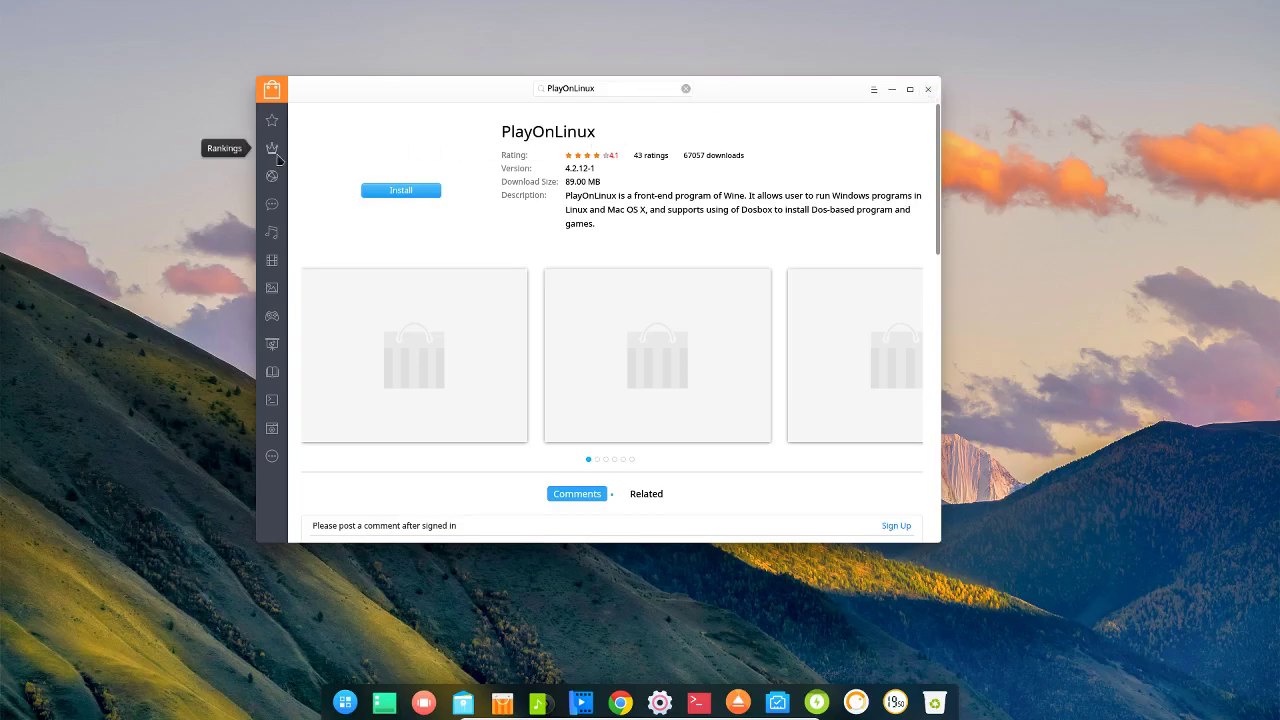
Step: Open the store's video category and look through its applications, such as VLC, Kodi and VideoCut
left_click(273, 261)
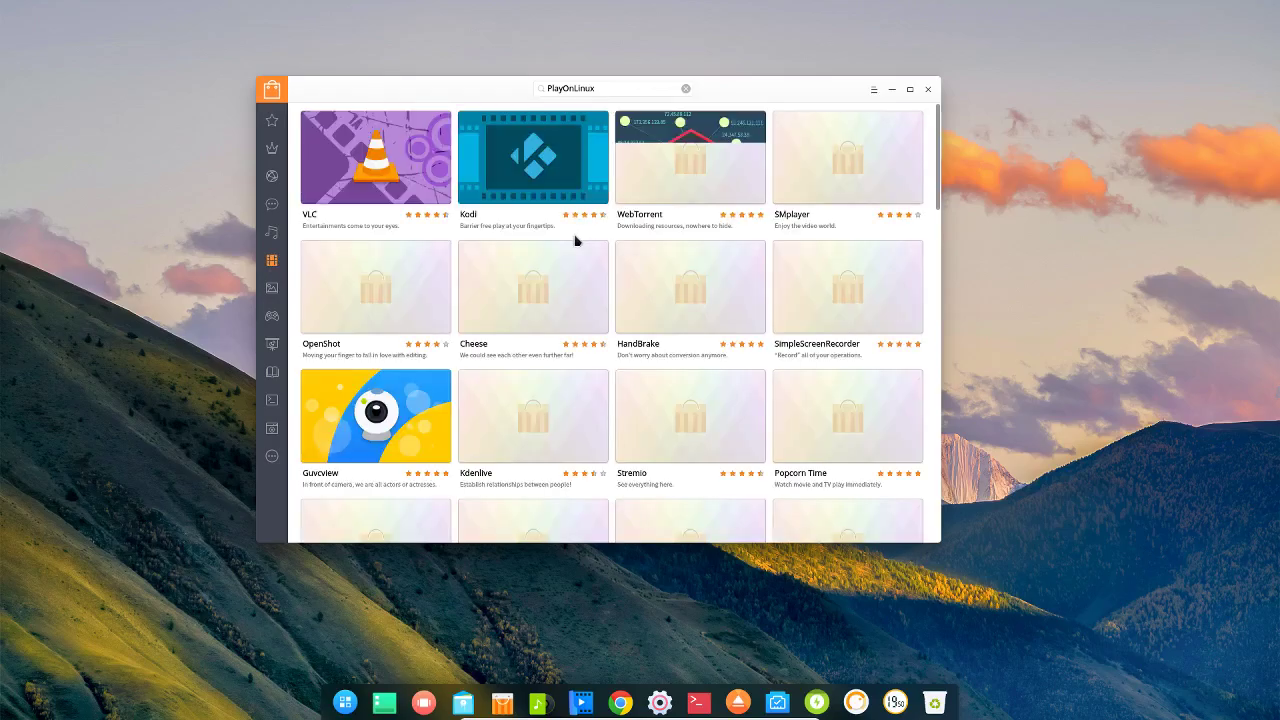
scroll(575, 241, "down", 6)
scroll(565, 250, "down", 6)
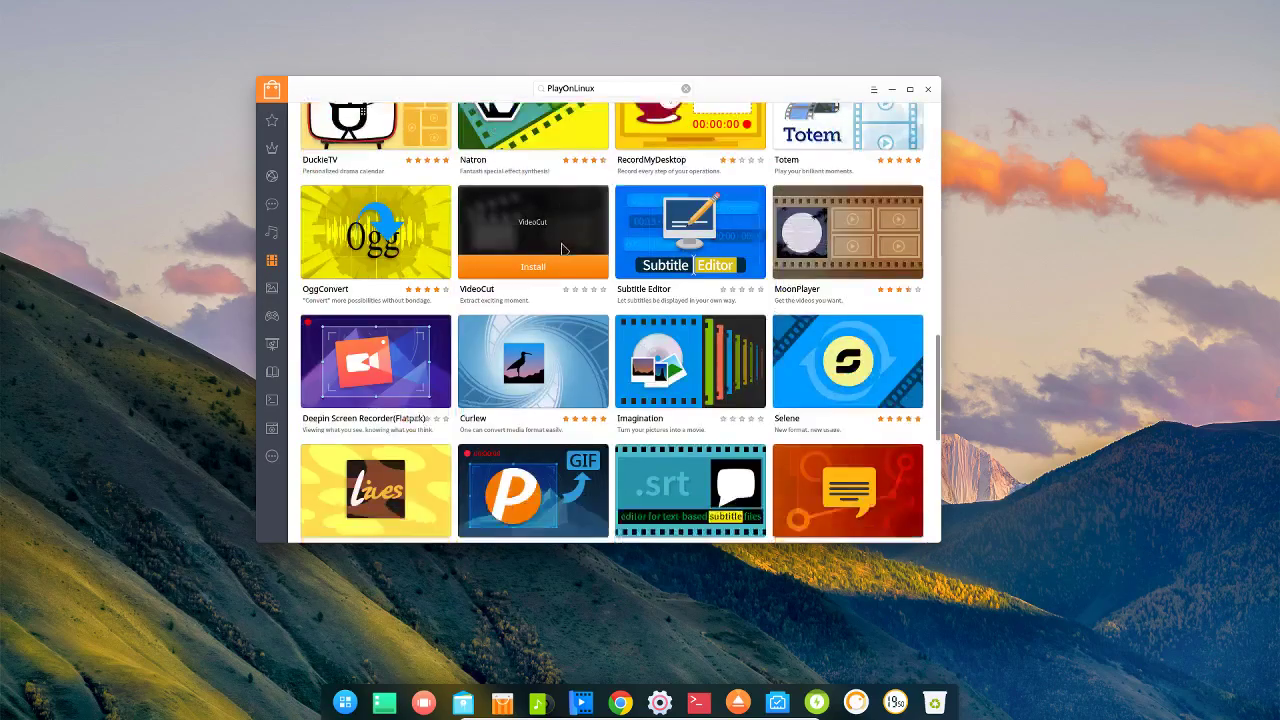
Step: Open the store's system category, clear the PlayOnLinux search text and look over the first system tools
left_click(274, 290)
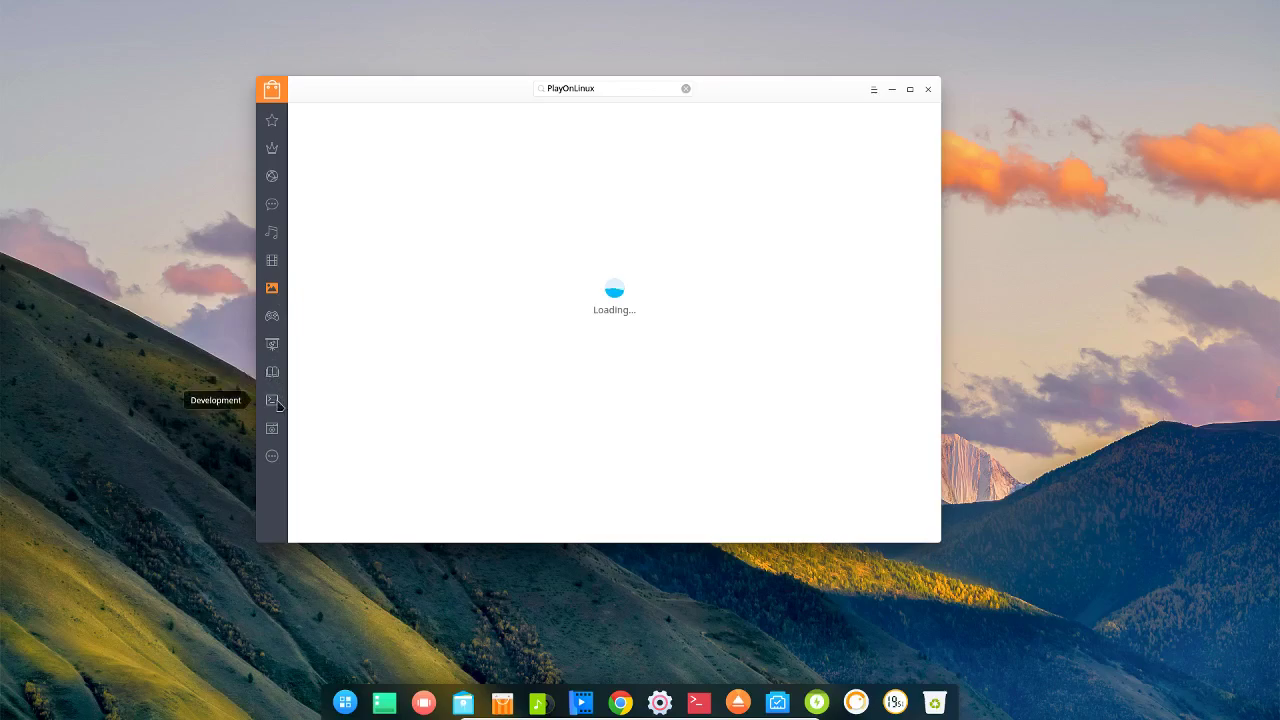
left_click(272, 432)
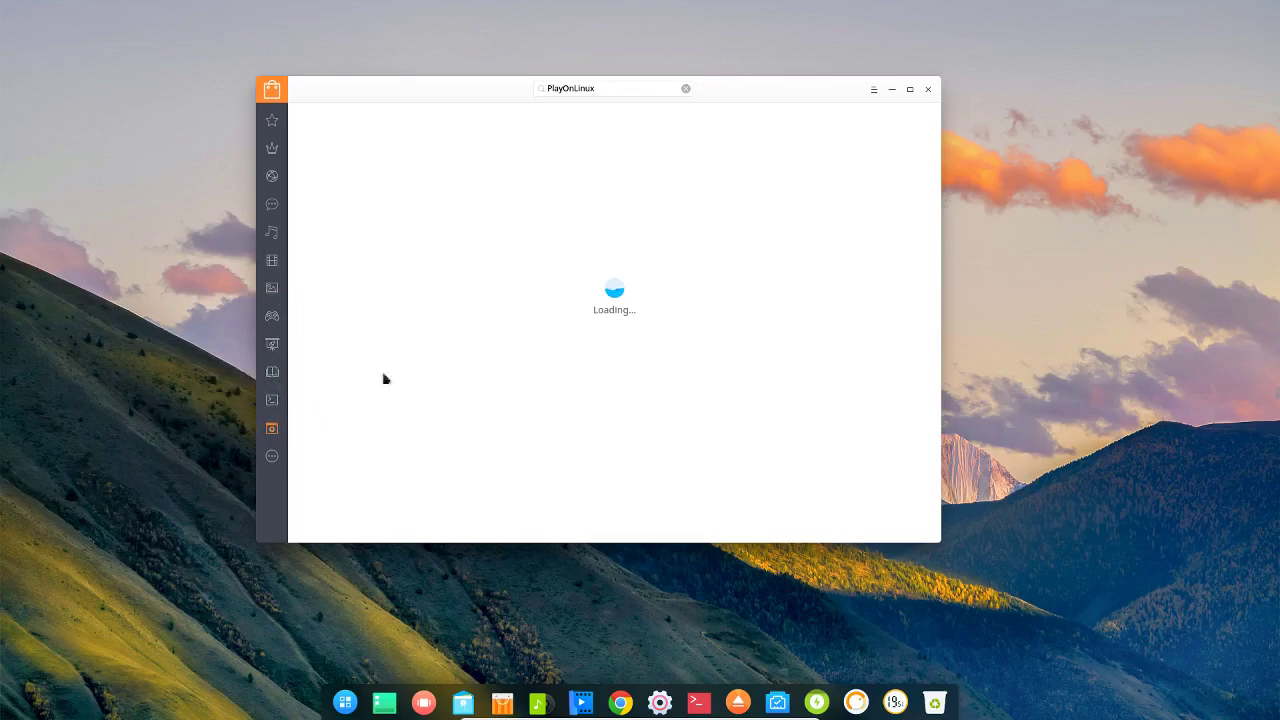
left_click(686, 88)
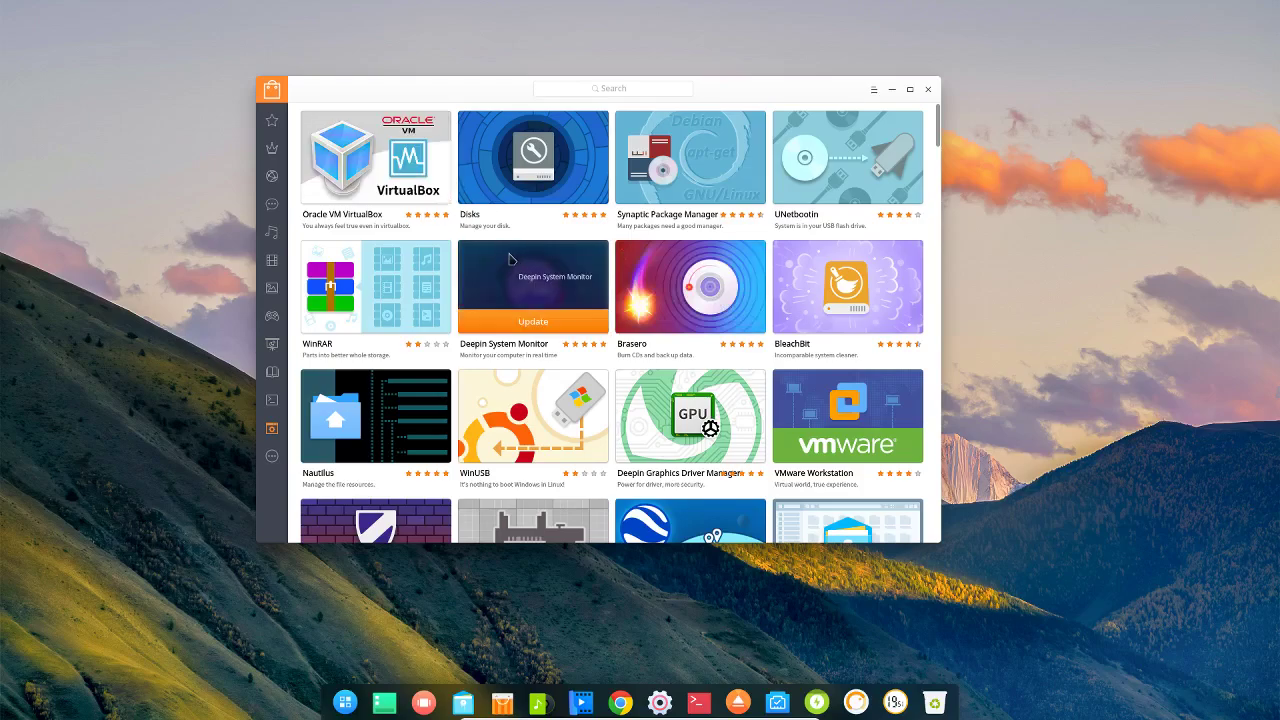
scroll(517, 243, "down", 1)
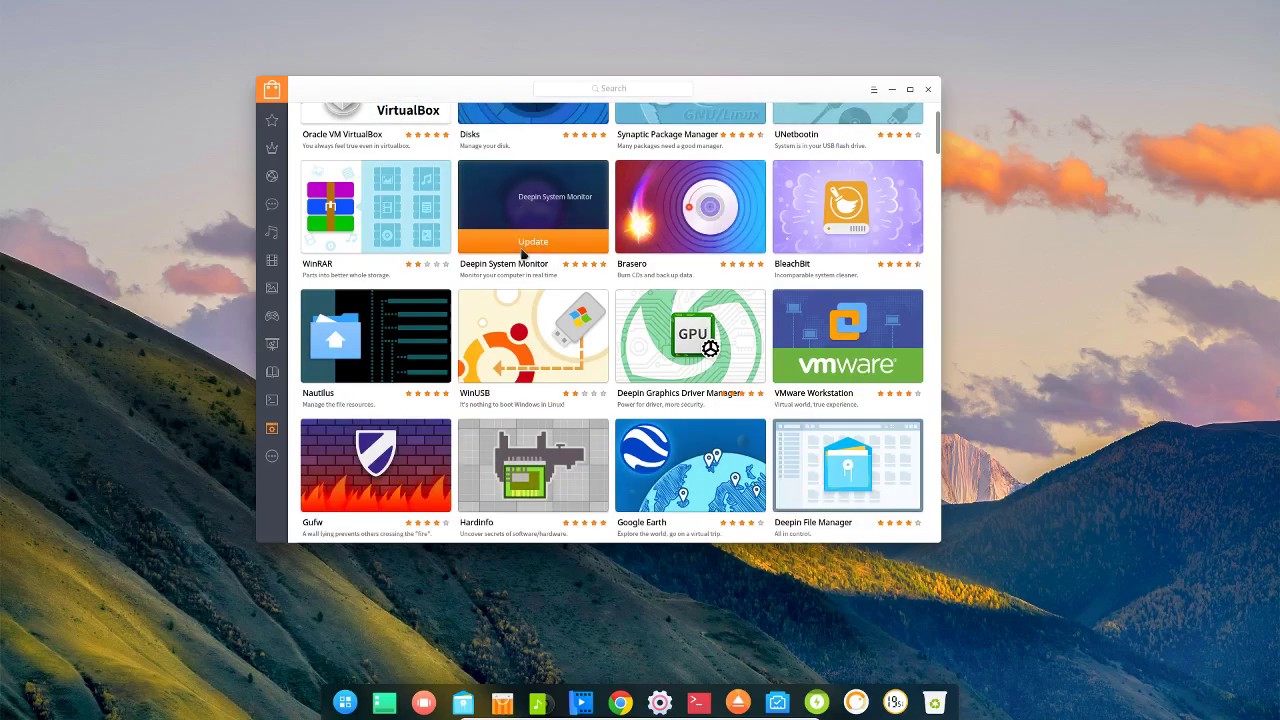
Step: Open the file manager, view its About information, and close both the dialog and the file manager
left_click(463, 702)
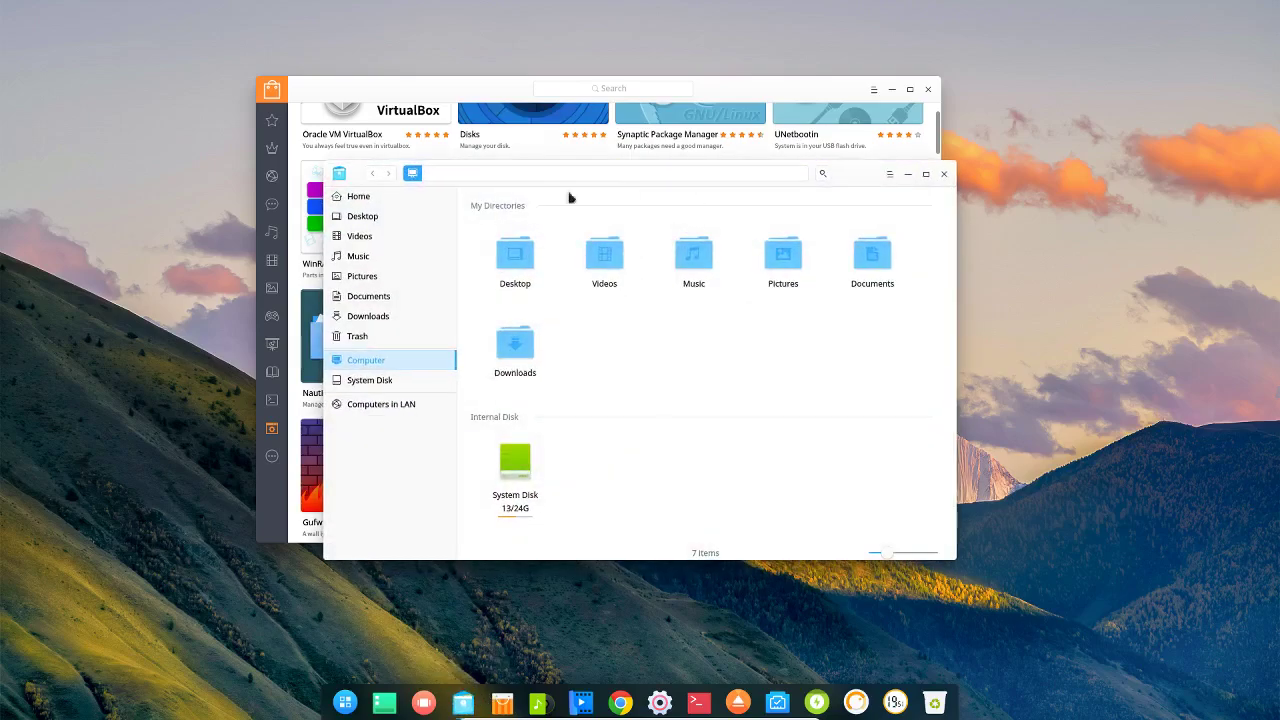
left_click(889, 175)
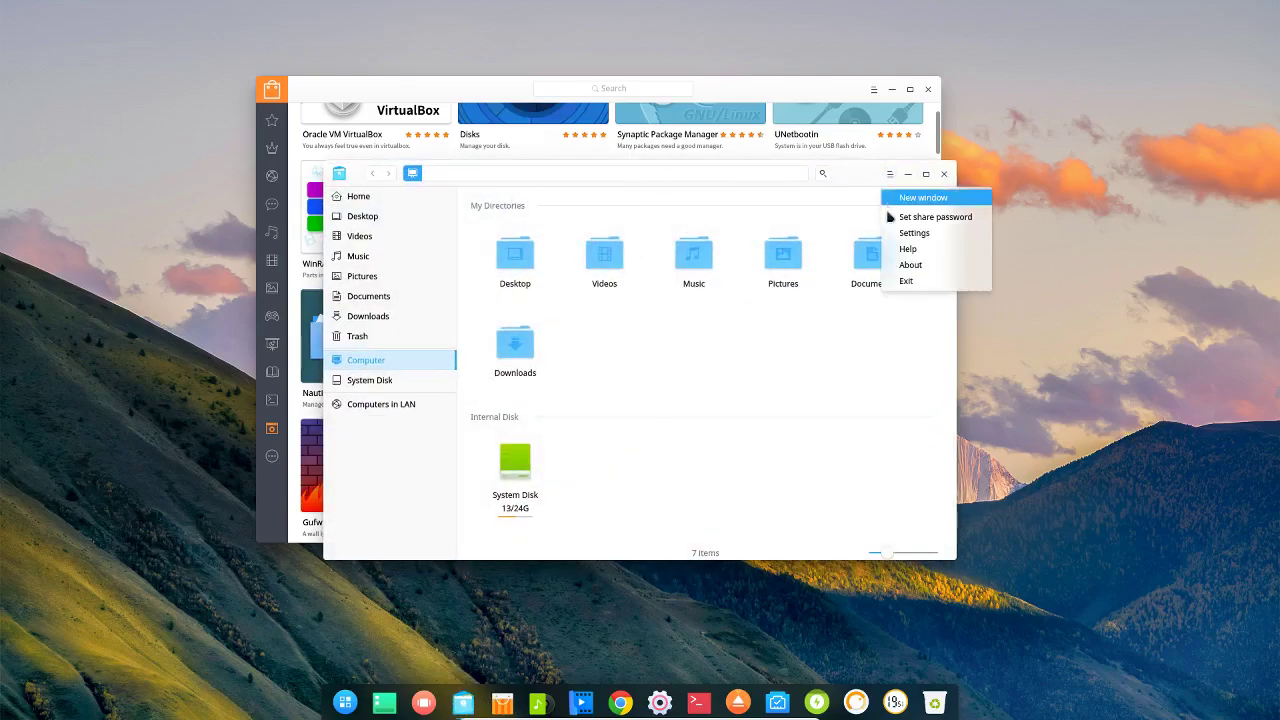
left_click(905, 268)
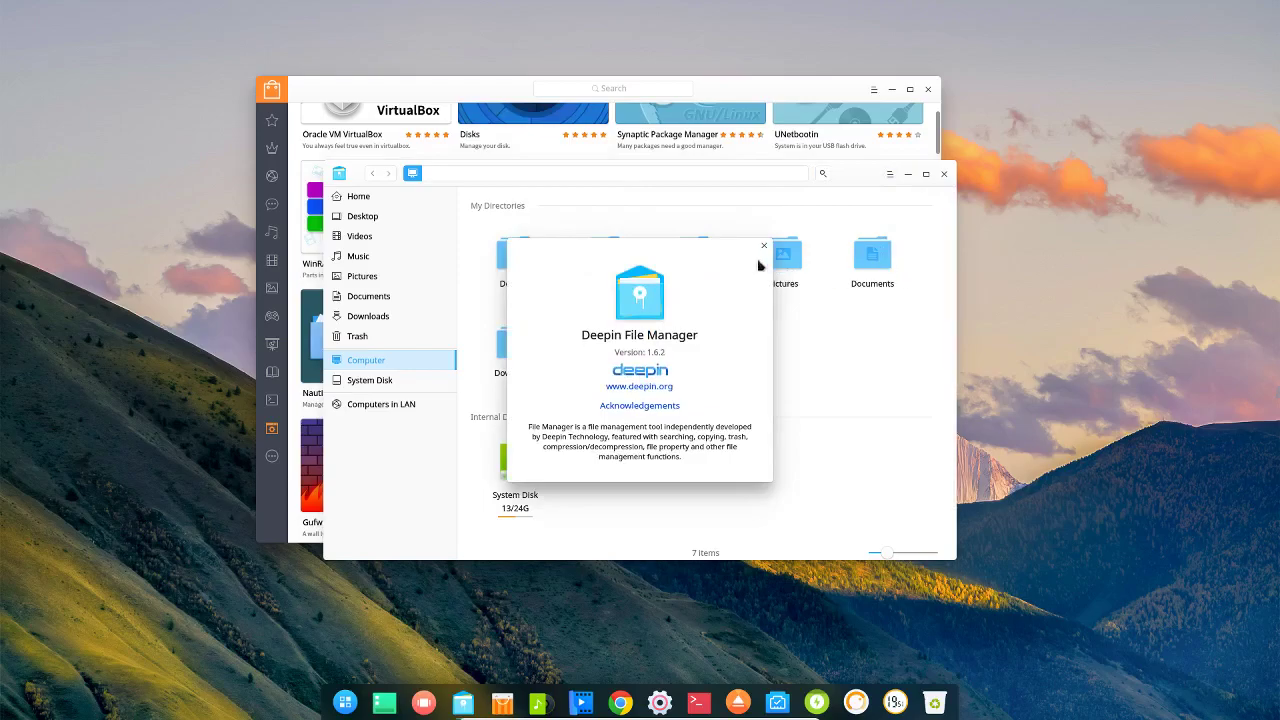
left_click(764, 247)
left_click(943, 174)
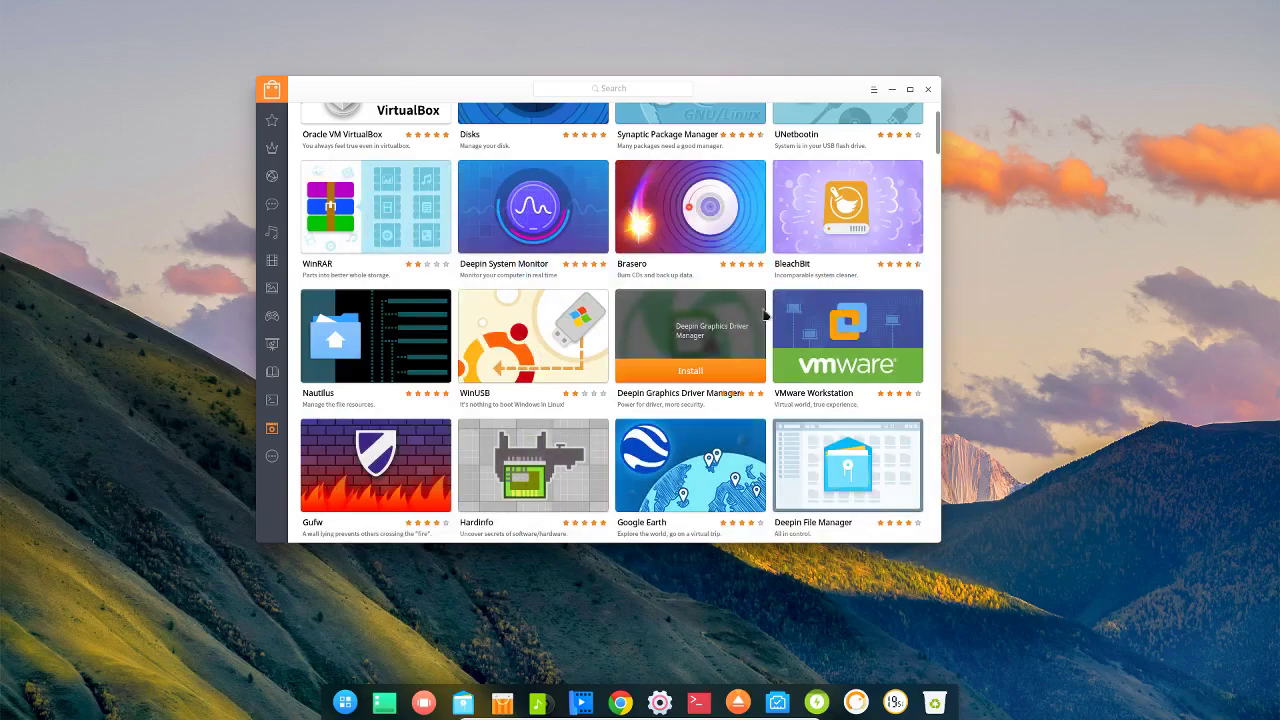
Step: Look through the remaining system applications in the store, from Gufw and Hardinfo to the end of the category
scroll(834, 302, "down", 2)
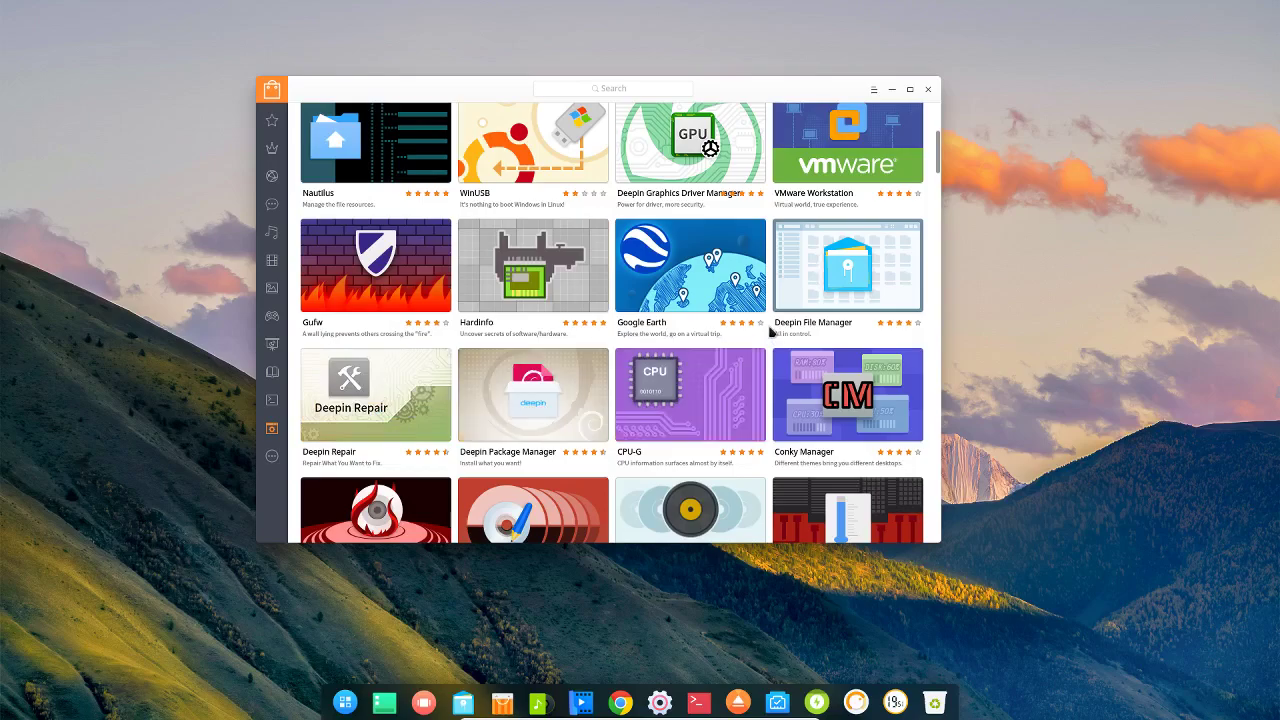
scroll(770, 332, "down", 2)
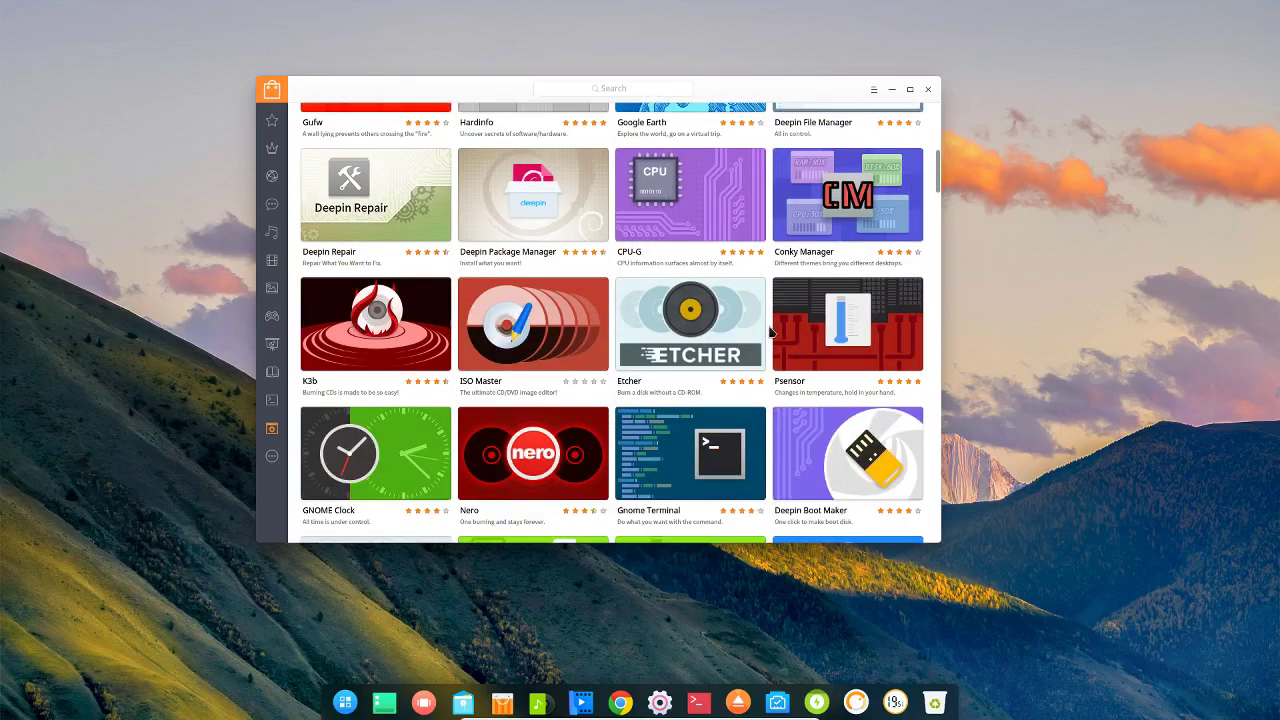
scroll(770, 332, "down", 1)
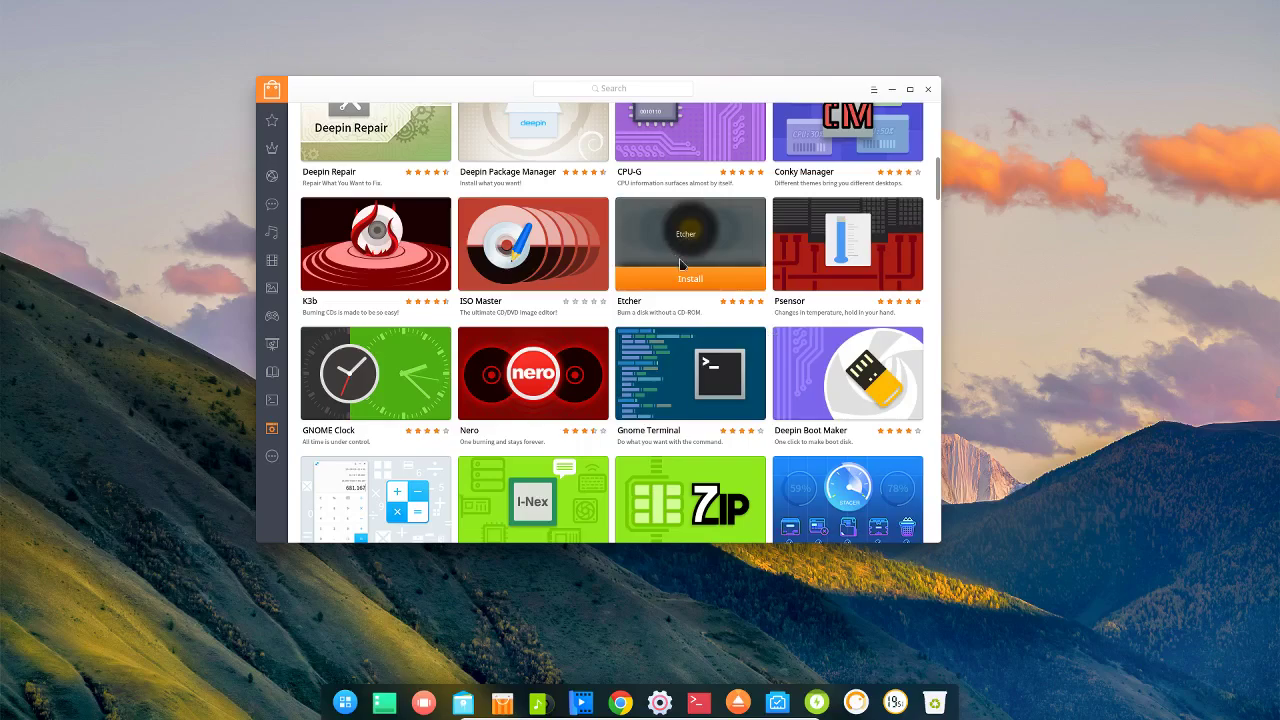
scroll(685, 263, "down", 1)
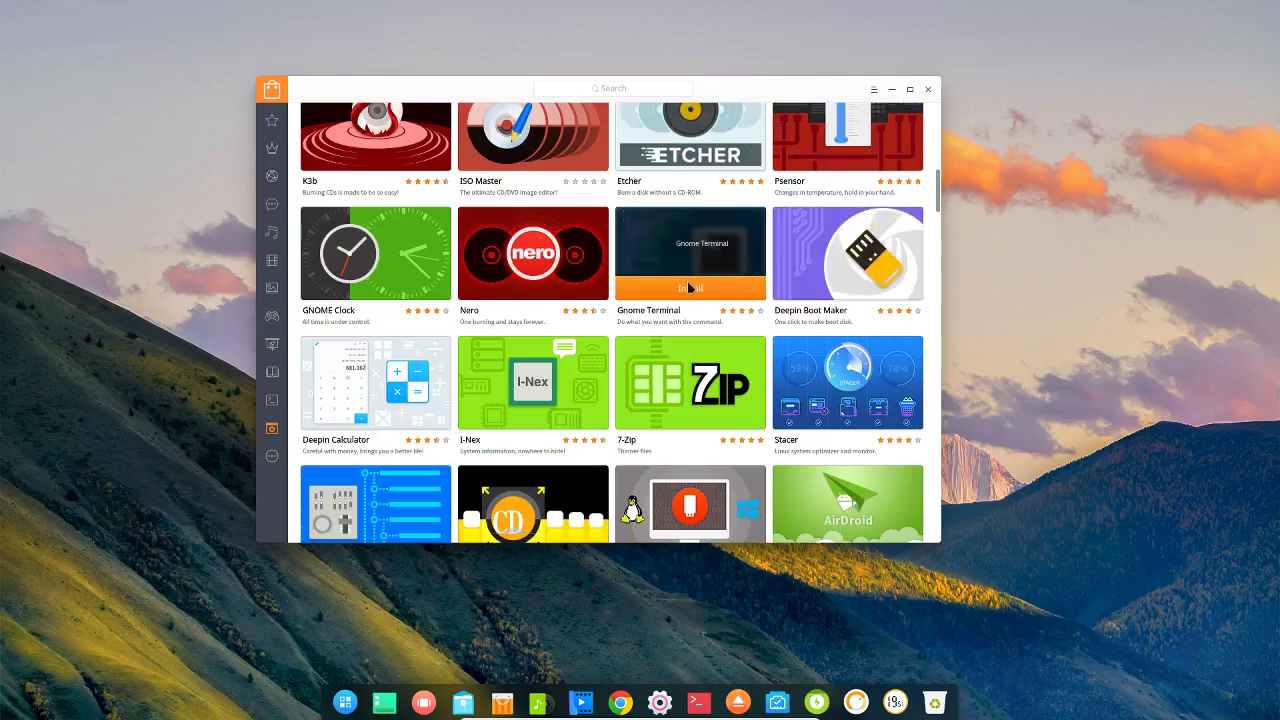
scroll(687, 281, "down", 1)
scroll(688, 287, "down", 1)
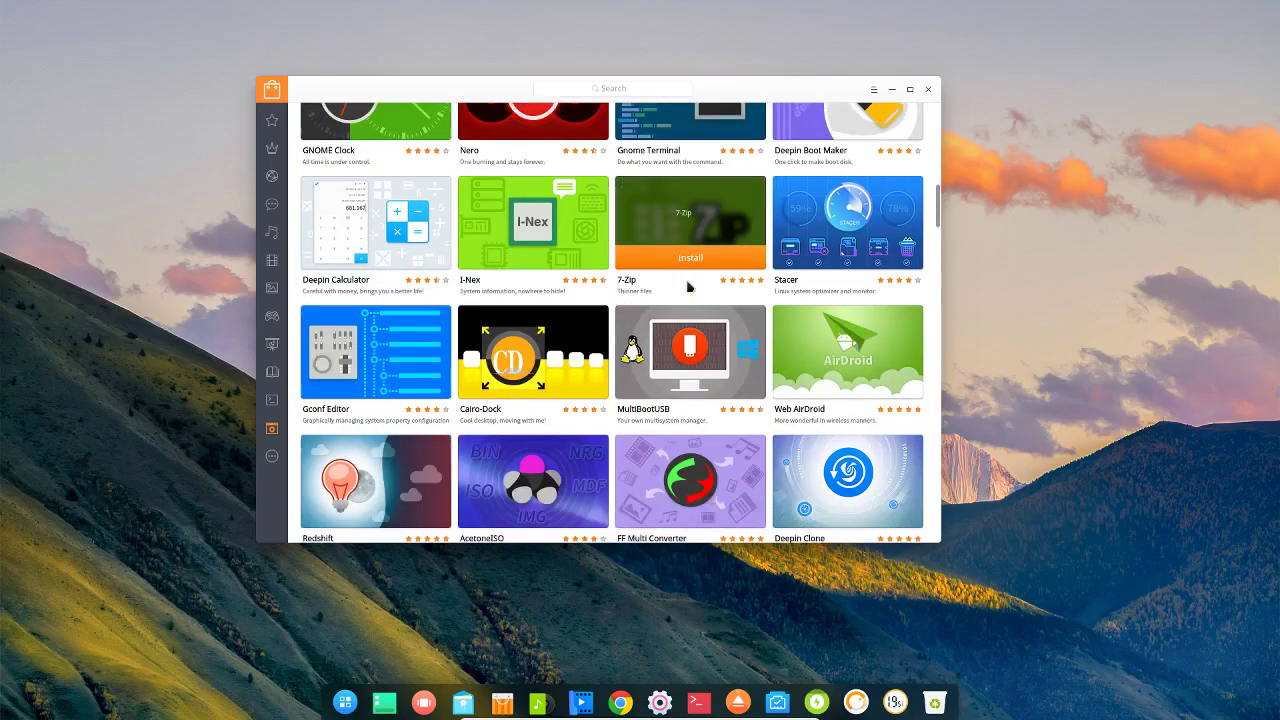
scroll(688, 287, "down", 2)
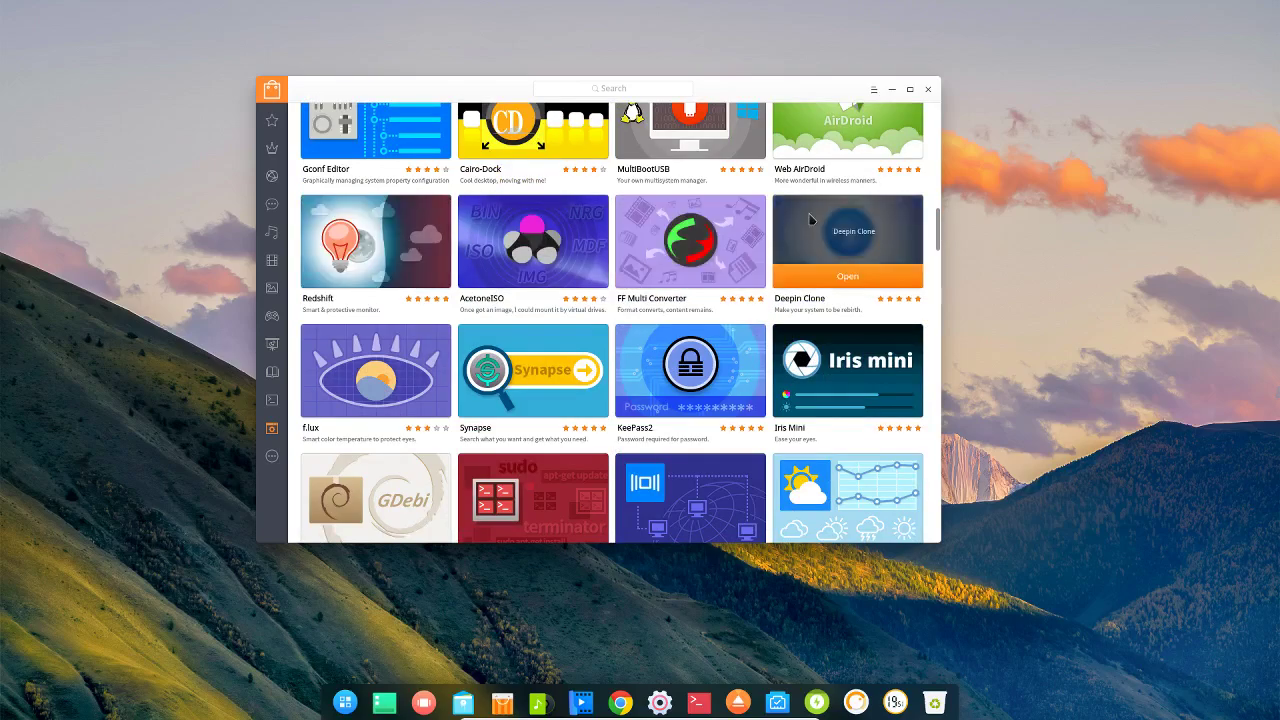
scroll(596, 242, "down", 4)
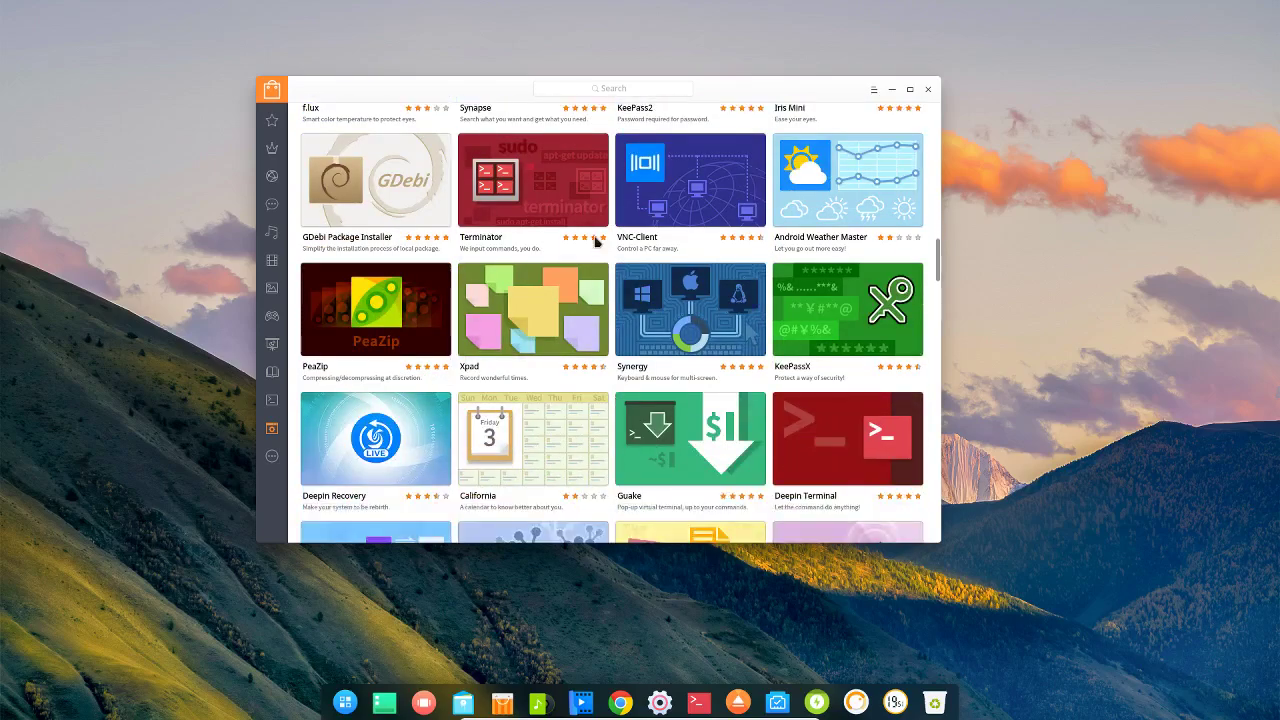
scroll(596, 242, "down", 10)
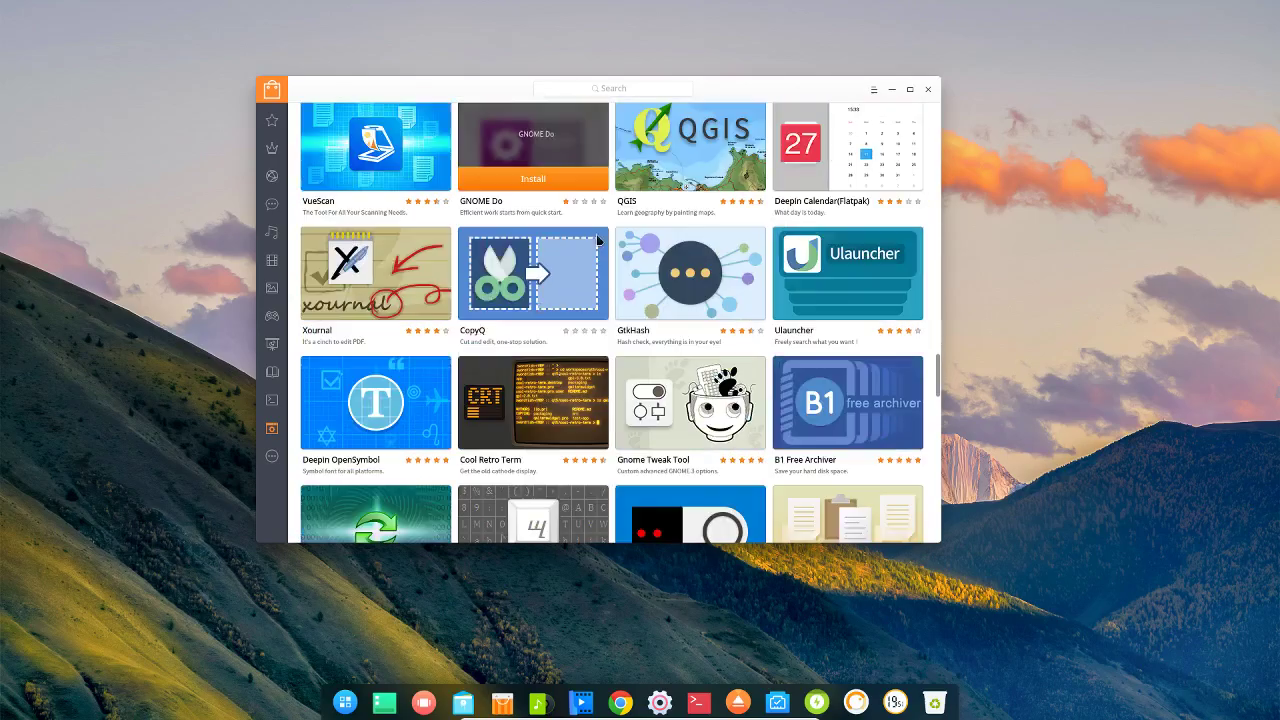
scroll(597, 238, "down", 8)
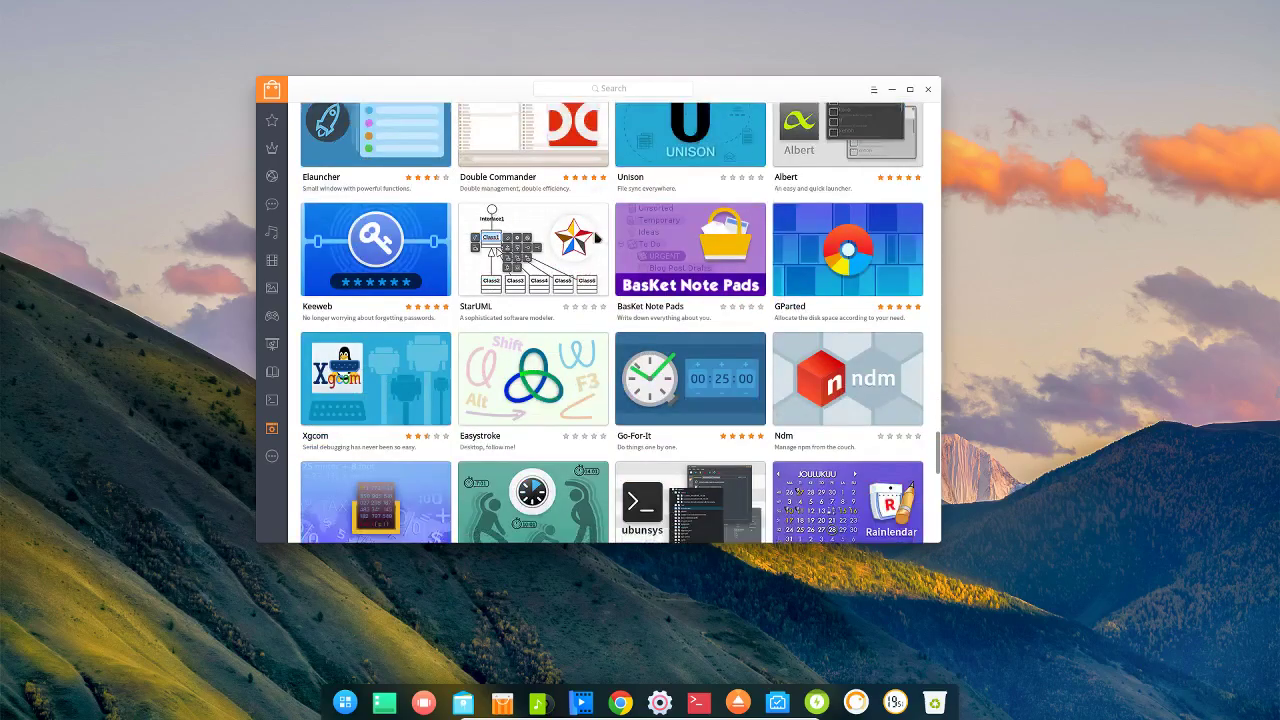
scroll(596, 236, "down", 3)
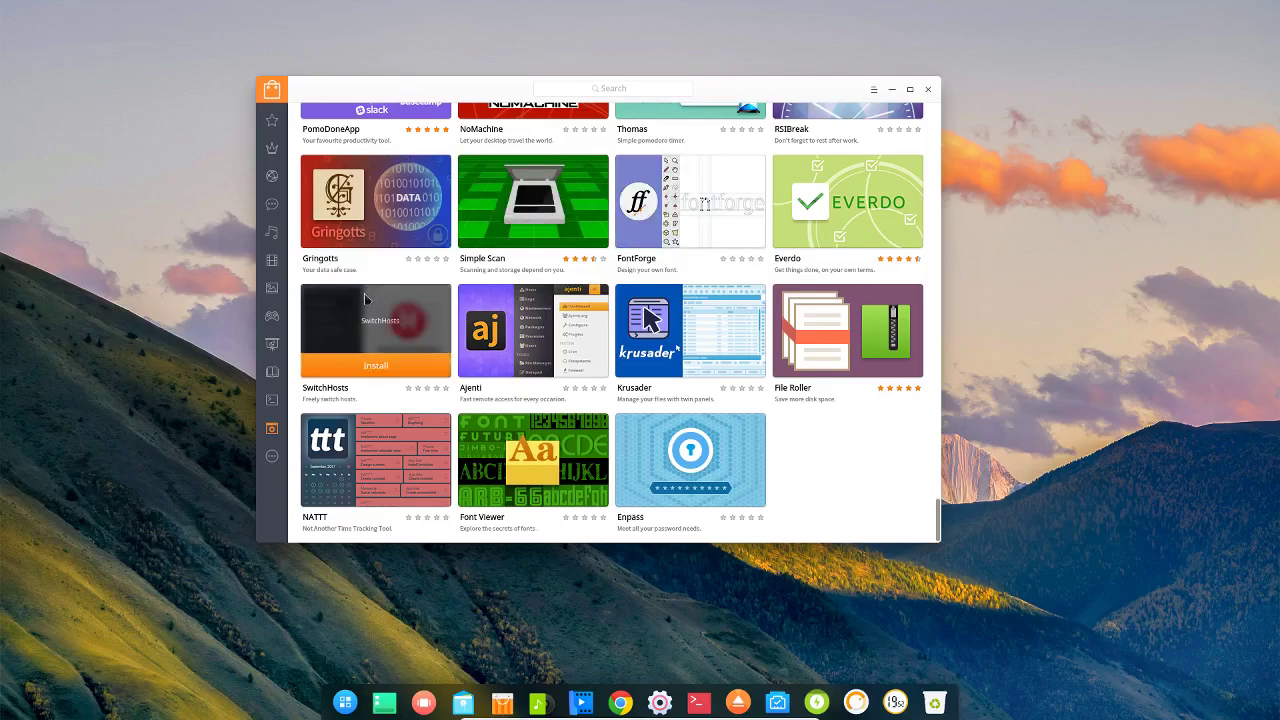
Step: Pass through the store's reading category and look over the graphics category, from GIMP and Inkscape to RawTherapee and Gwenview
mouse_move(704, 228)
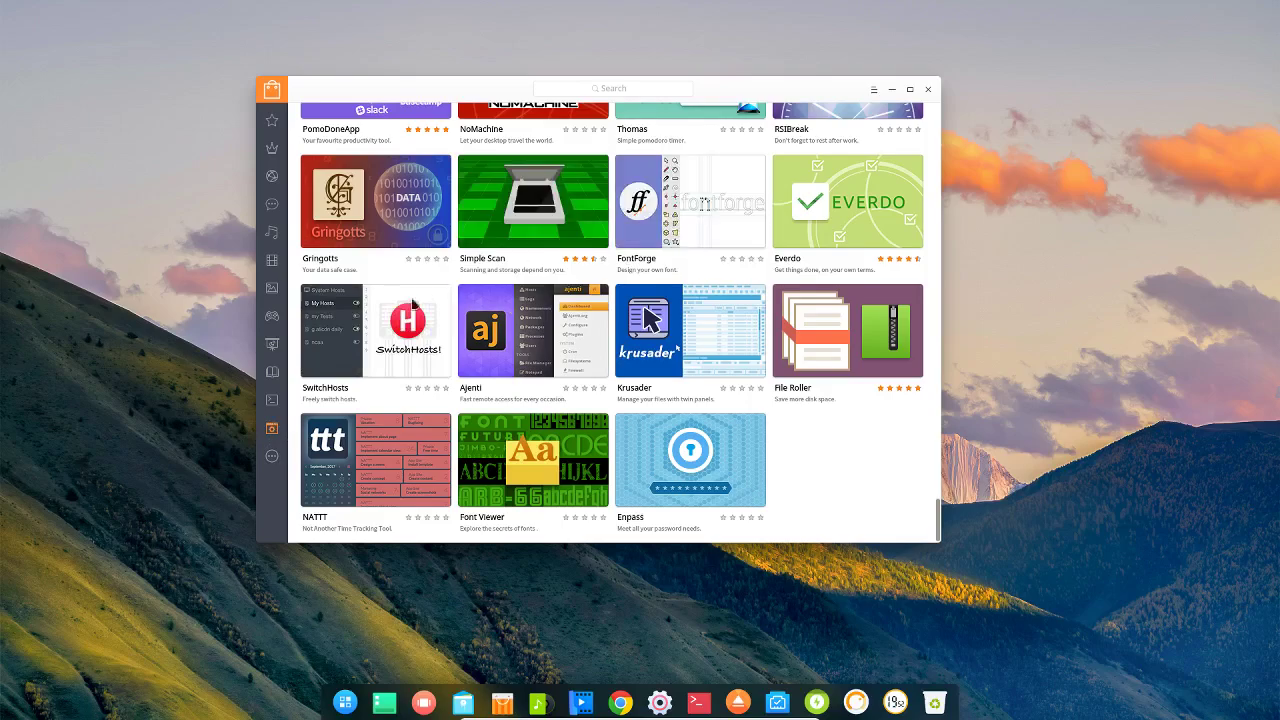
left_click(272, 402)
left_click(272, 371)
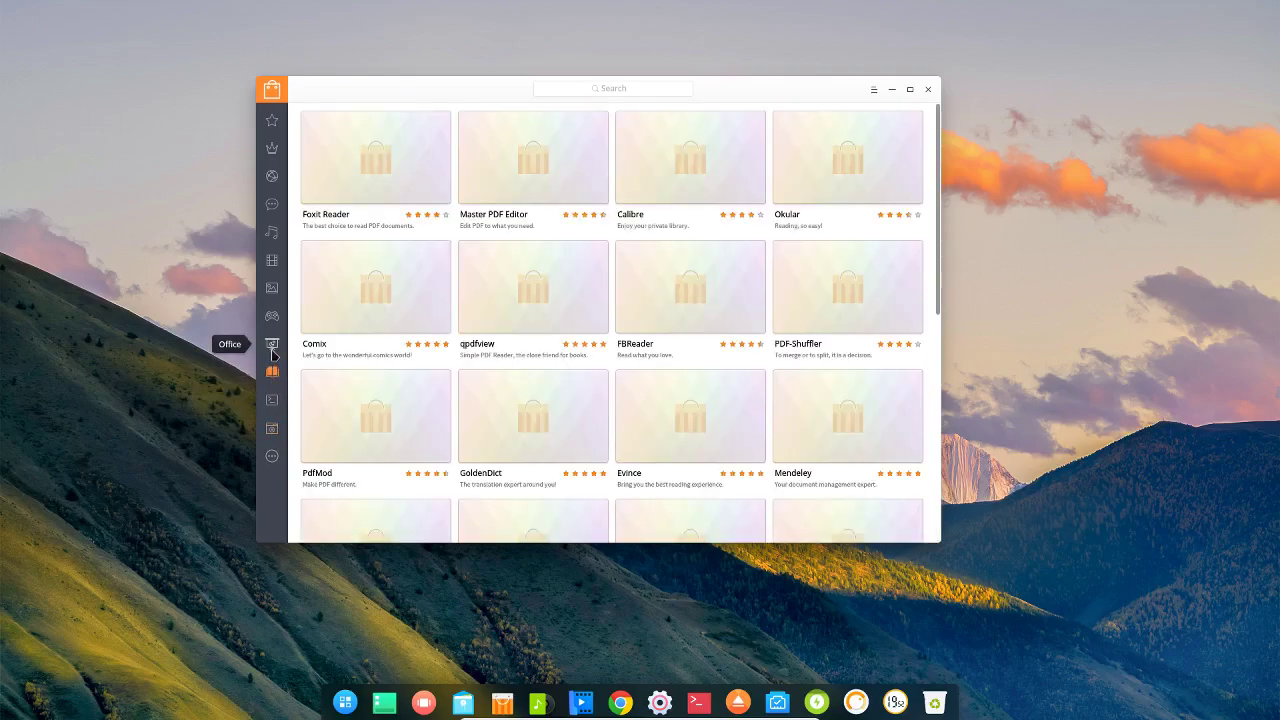
left_click(272, 290)
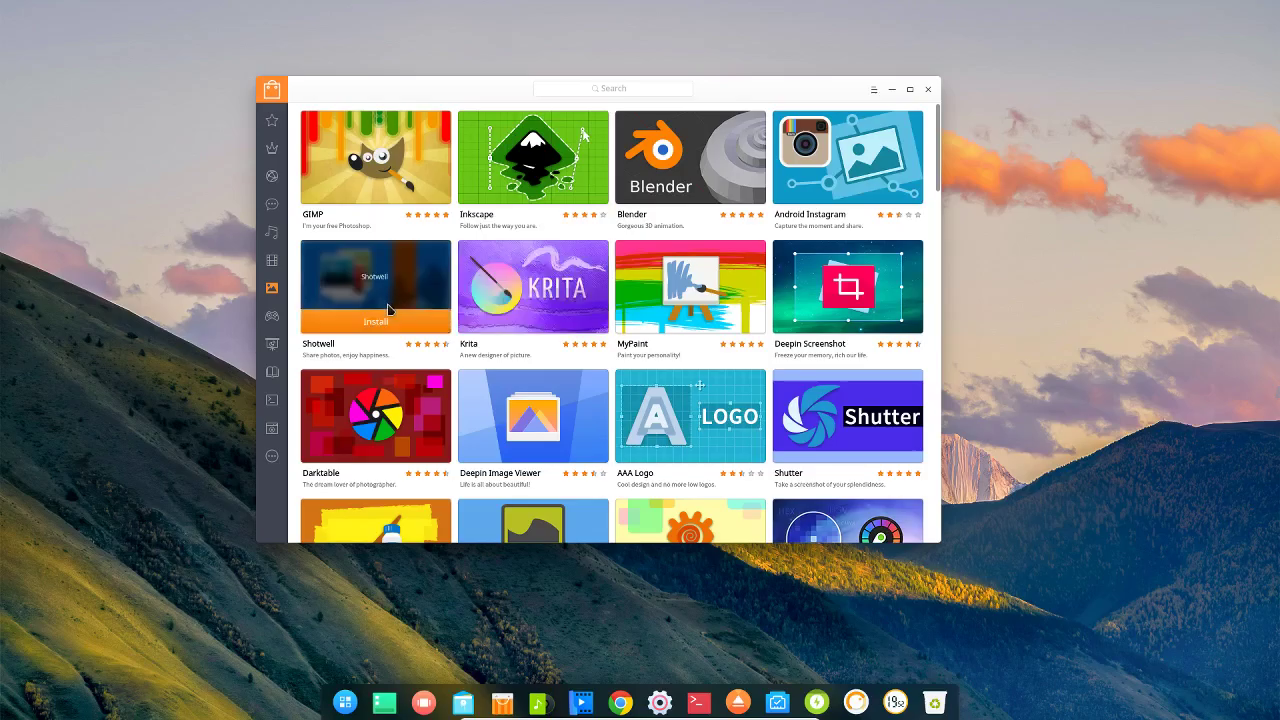
scroll(388, 310, "down", 10)
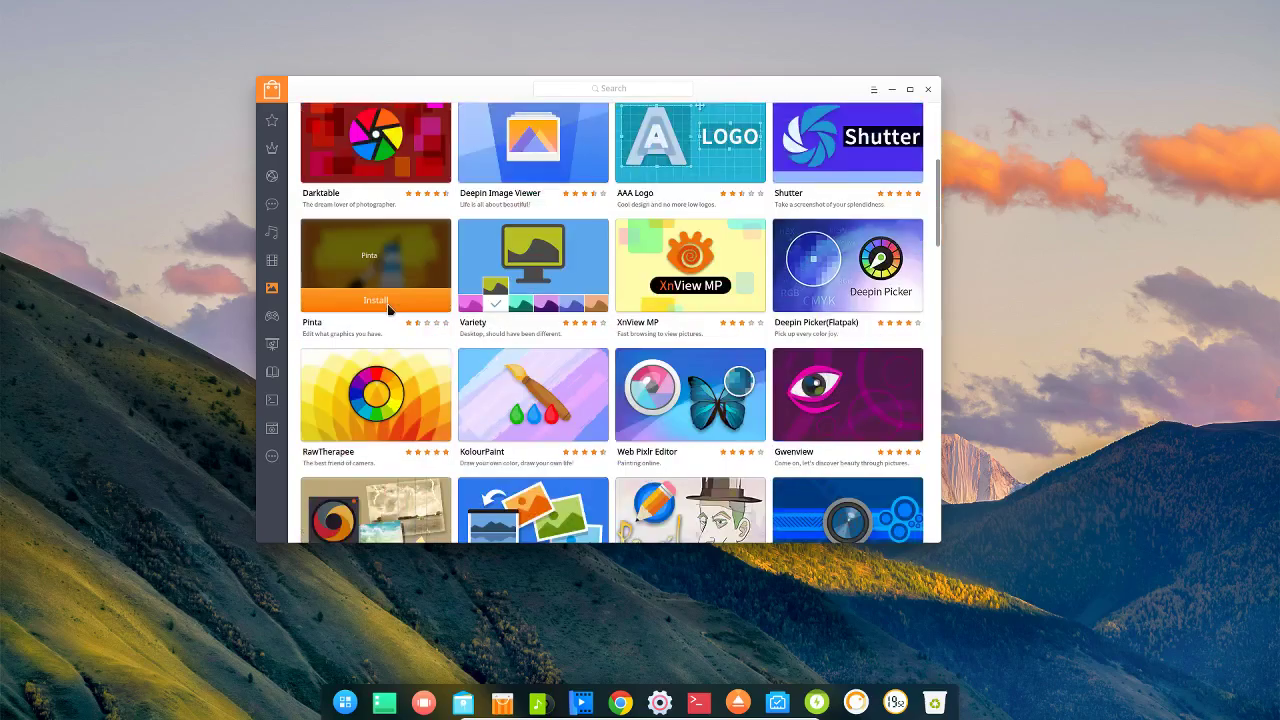
Step: Return to the store's video category and look through its players, editors and recorders, such as OpenShot, Kdenlive, Lightworks and Natron
left_click(271, 262)
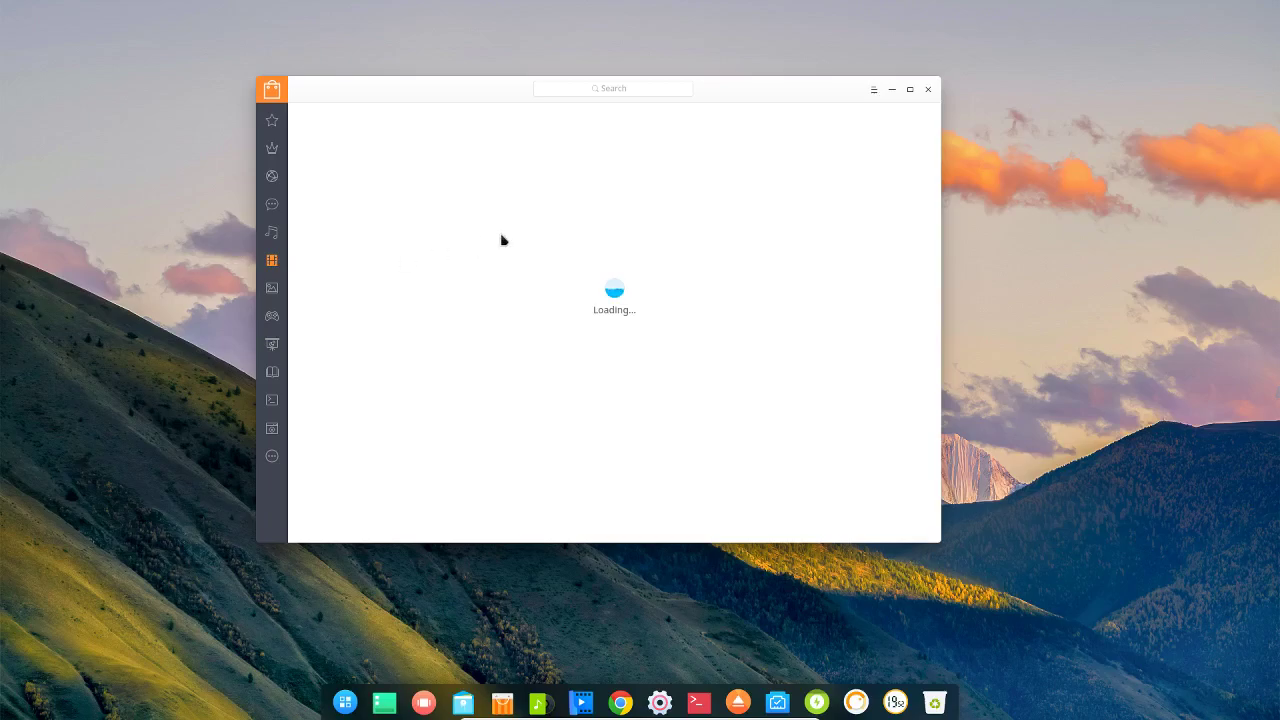
scroll(510, 263, "down", 3)
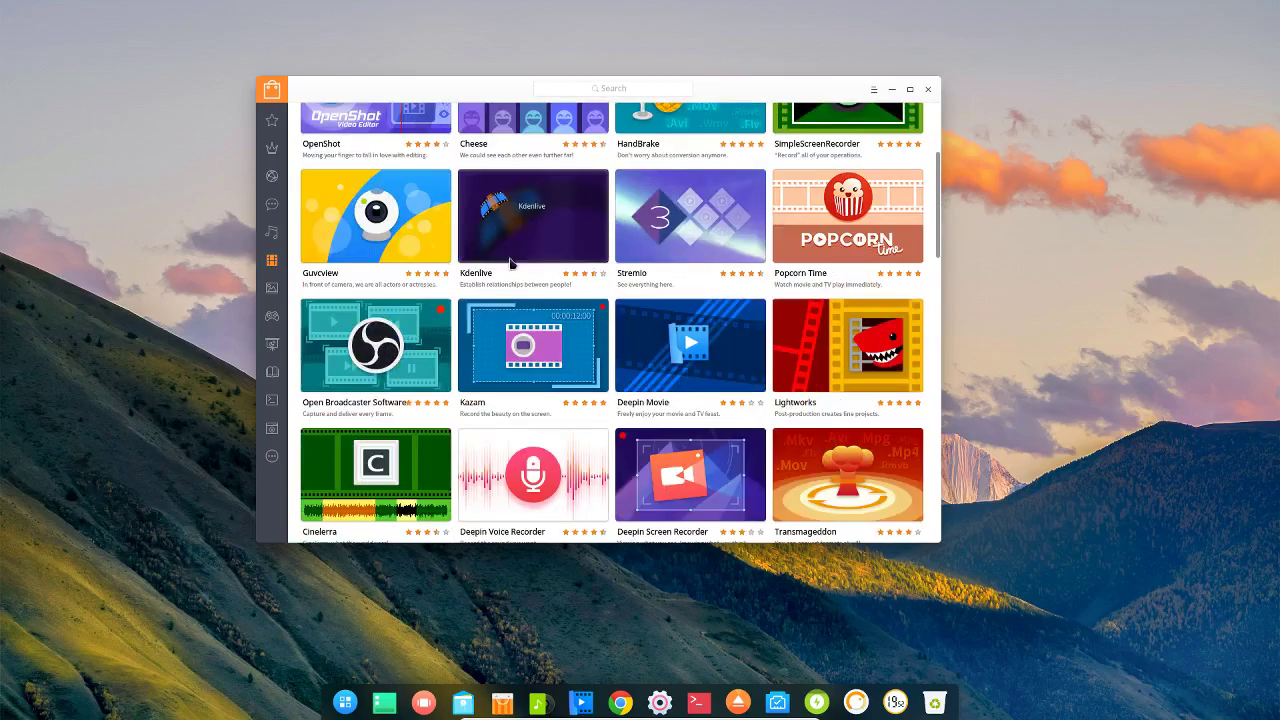
mouse_move(510, 263)
scroll(510, 263, "down", 3)
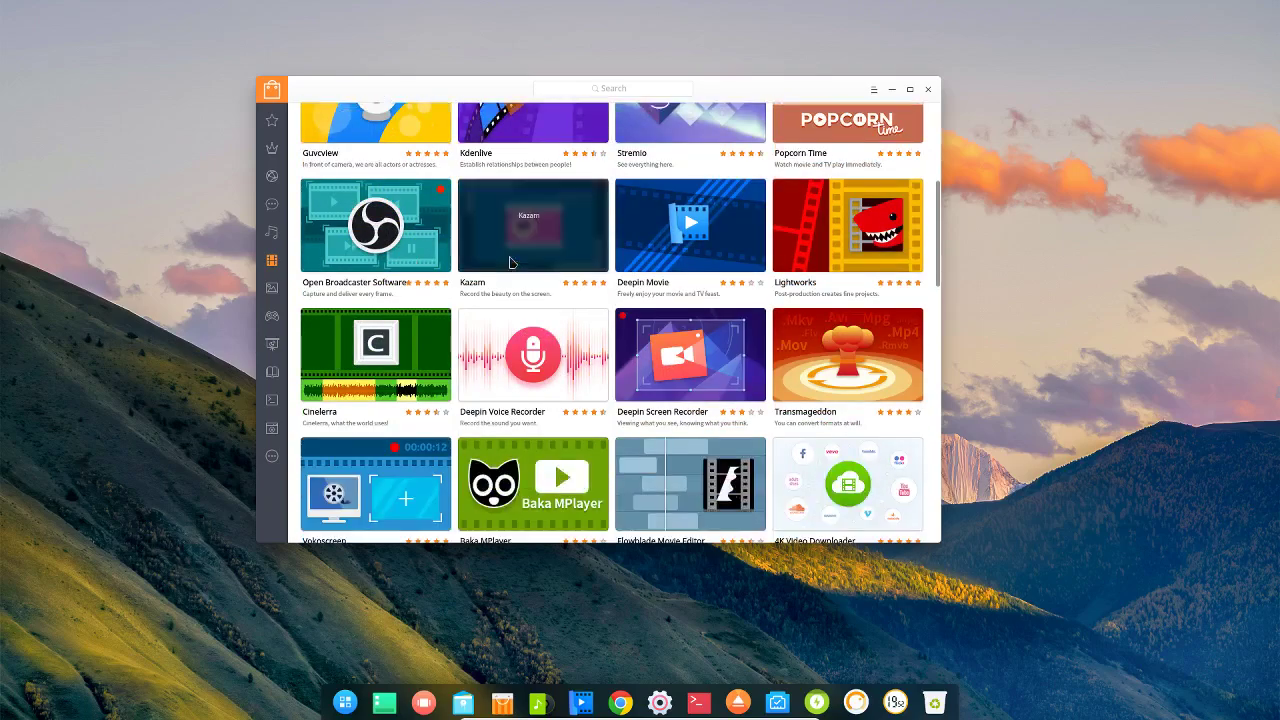
scroll(530, 266, "down", 3)
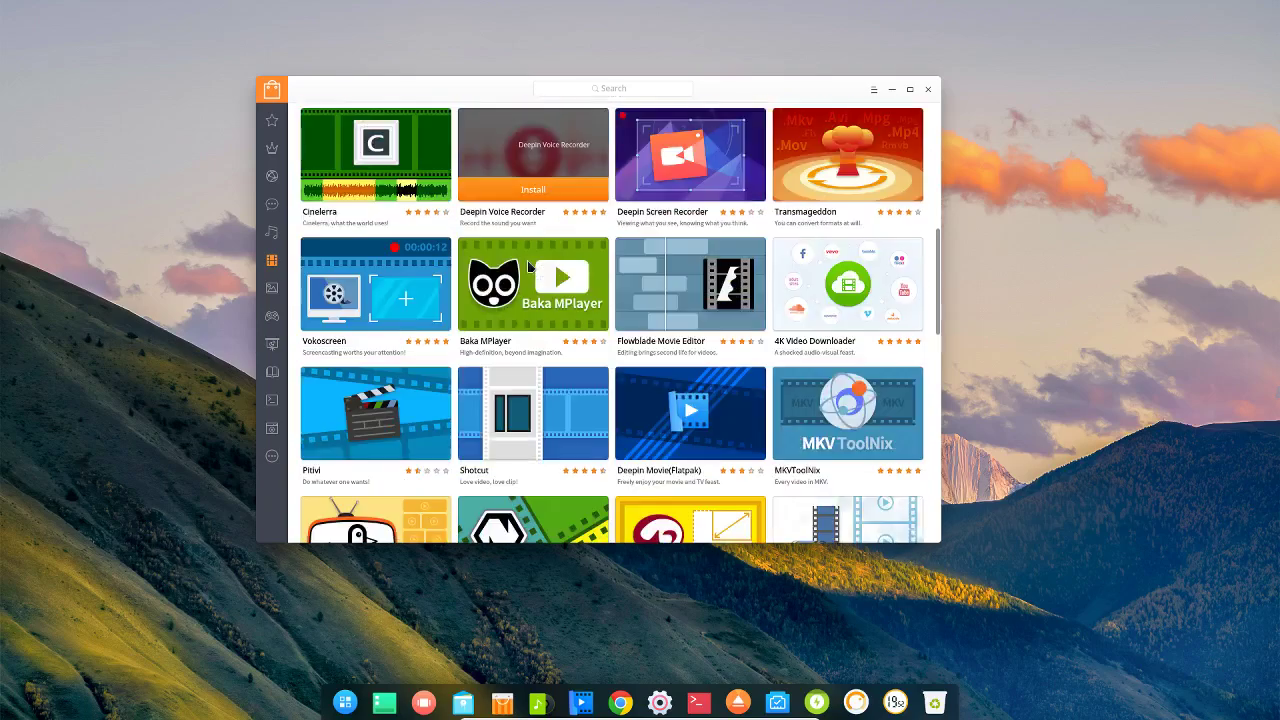
mouse_move(395, 237)
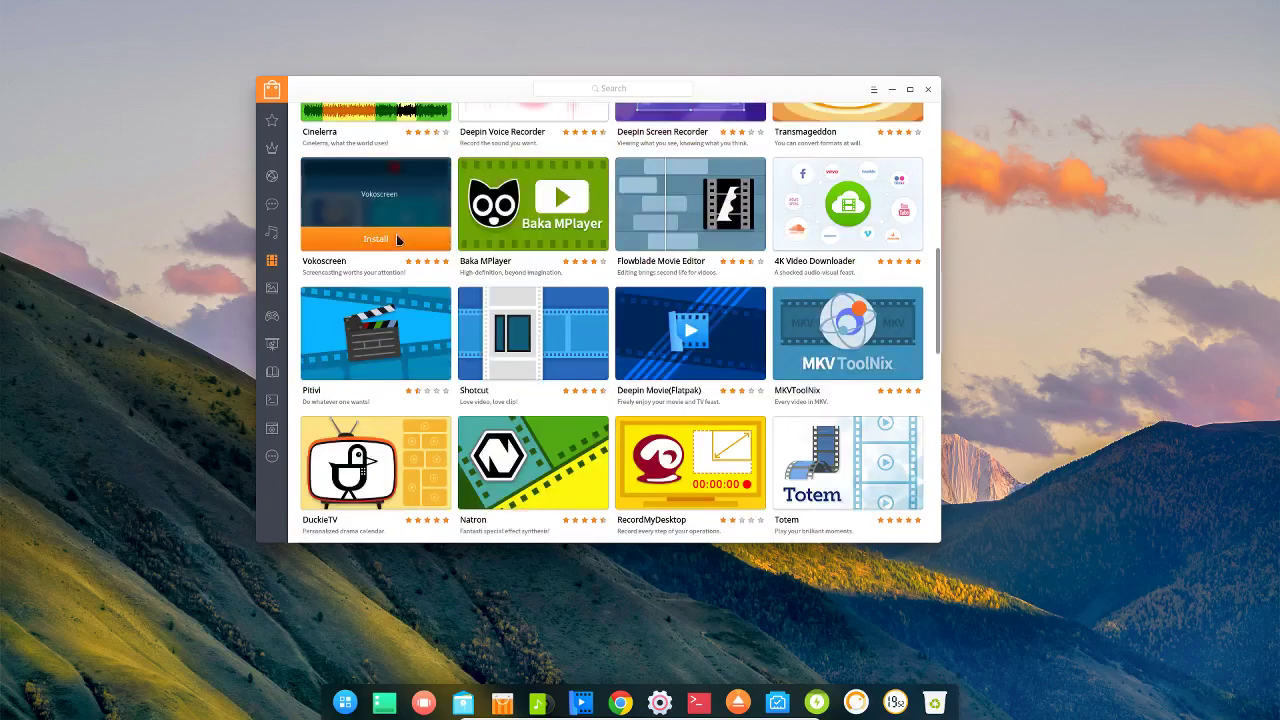
scroll(396, 236, "down", 1)
scroll(396, 242, "down", 2)
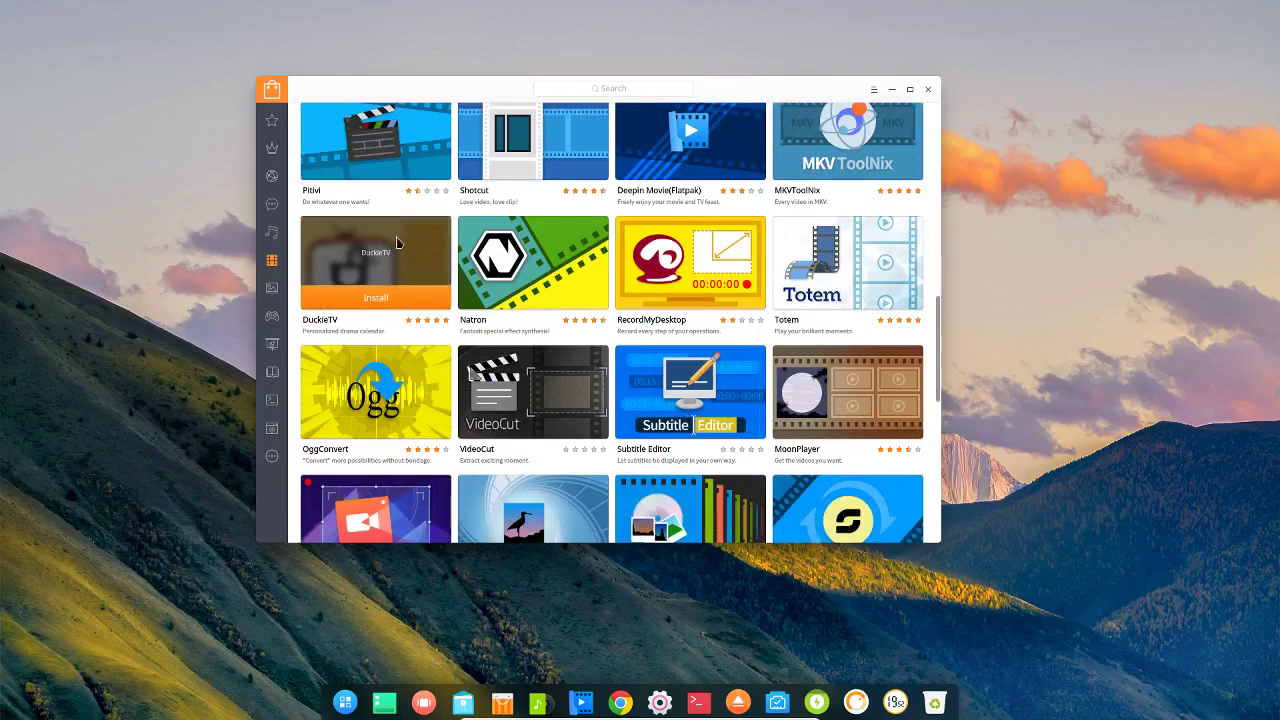
scroll(396, 242, "up", 6)
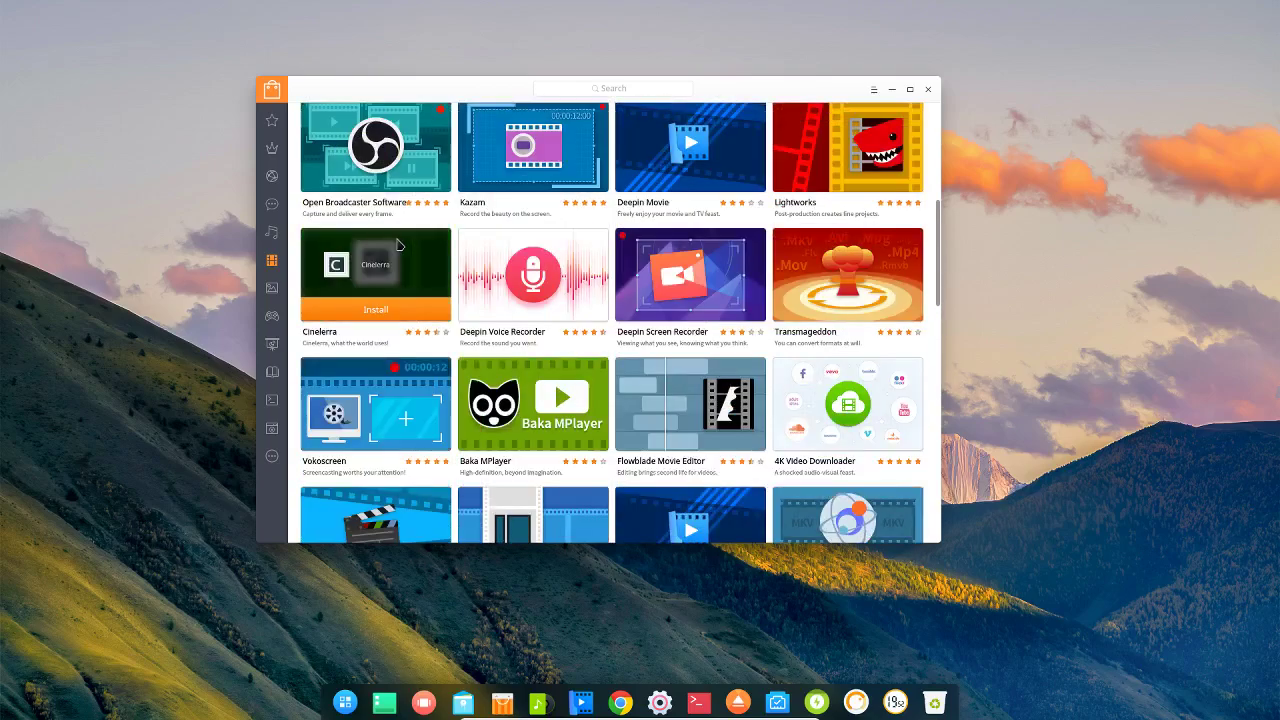
scroll(397, 244, "up", 2)
scroll(397, 244, "up", 4)
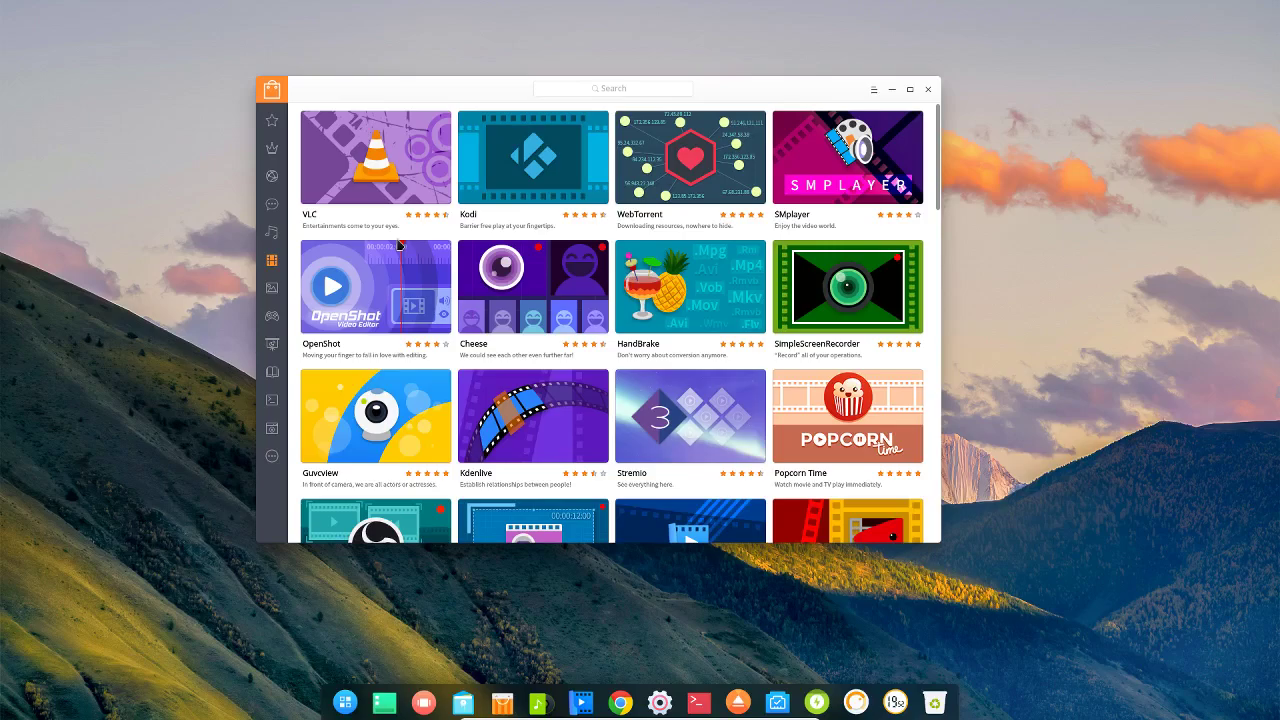
scroll(399, 244, "down", 6)
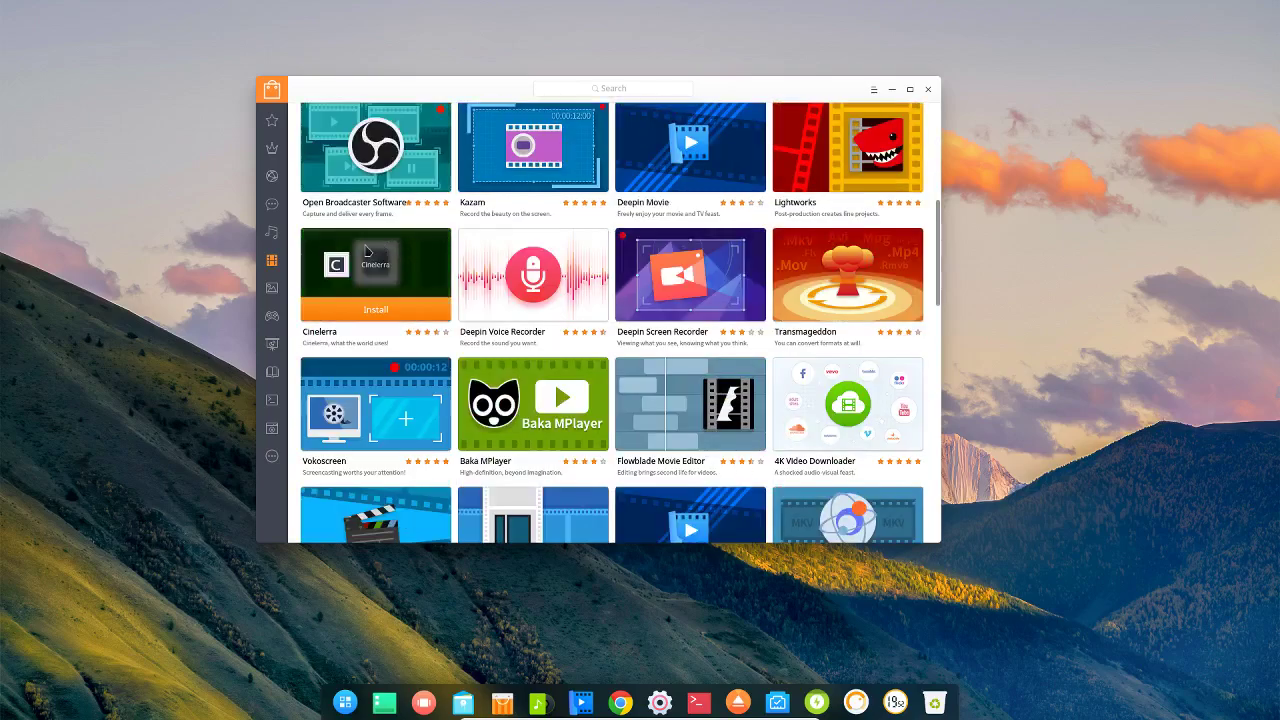
Step: Open the store's music category and look through its applications, from Audacity and Clementine to MellowPlayer and Museeks
left_click(279, 235)
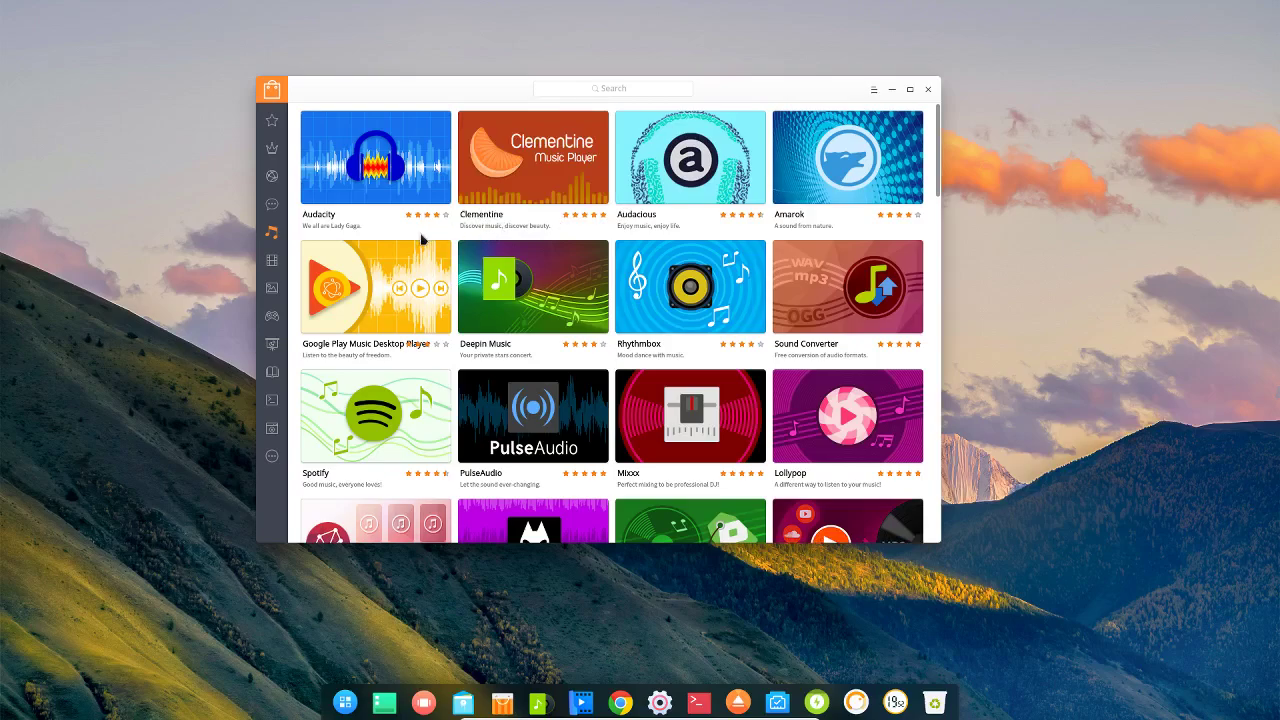
mouse_move(419, 285)
scroll(401, 276, "down", 4)
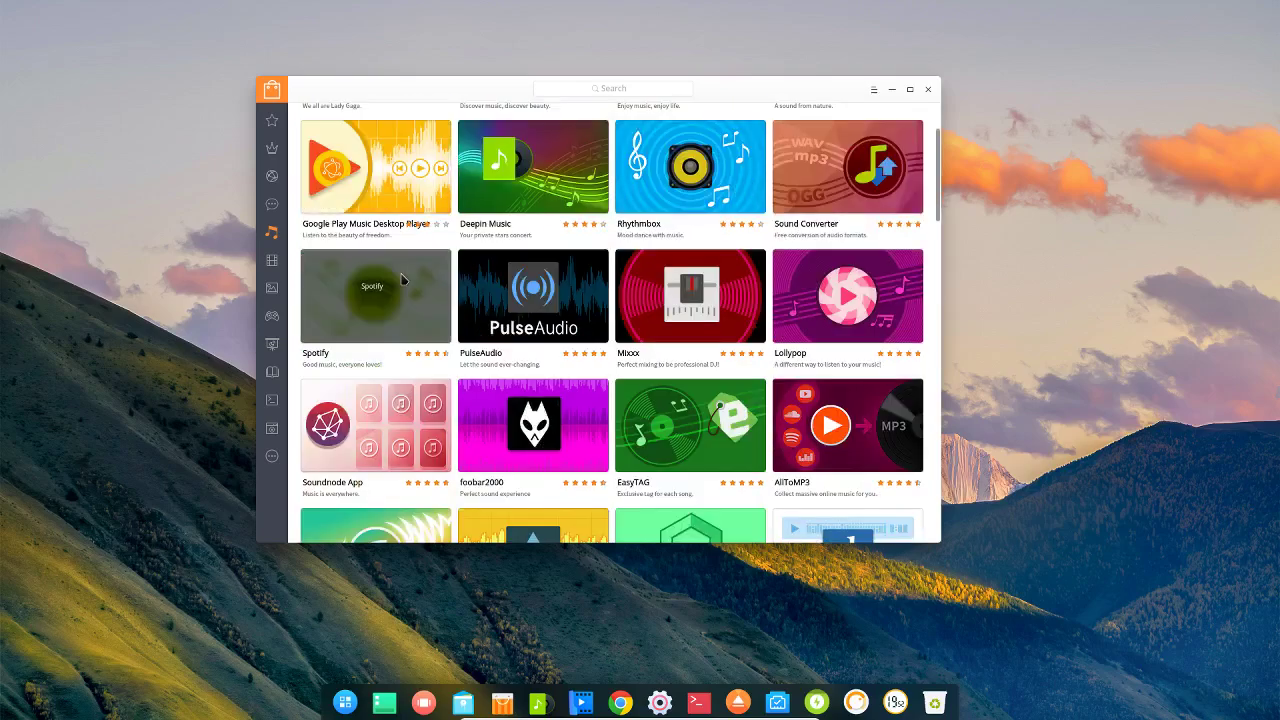
scroll(403, 276, "down", 4)
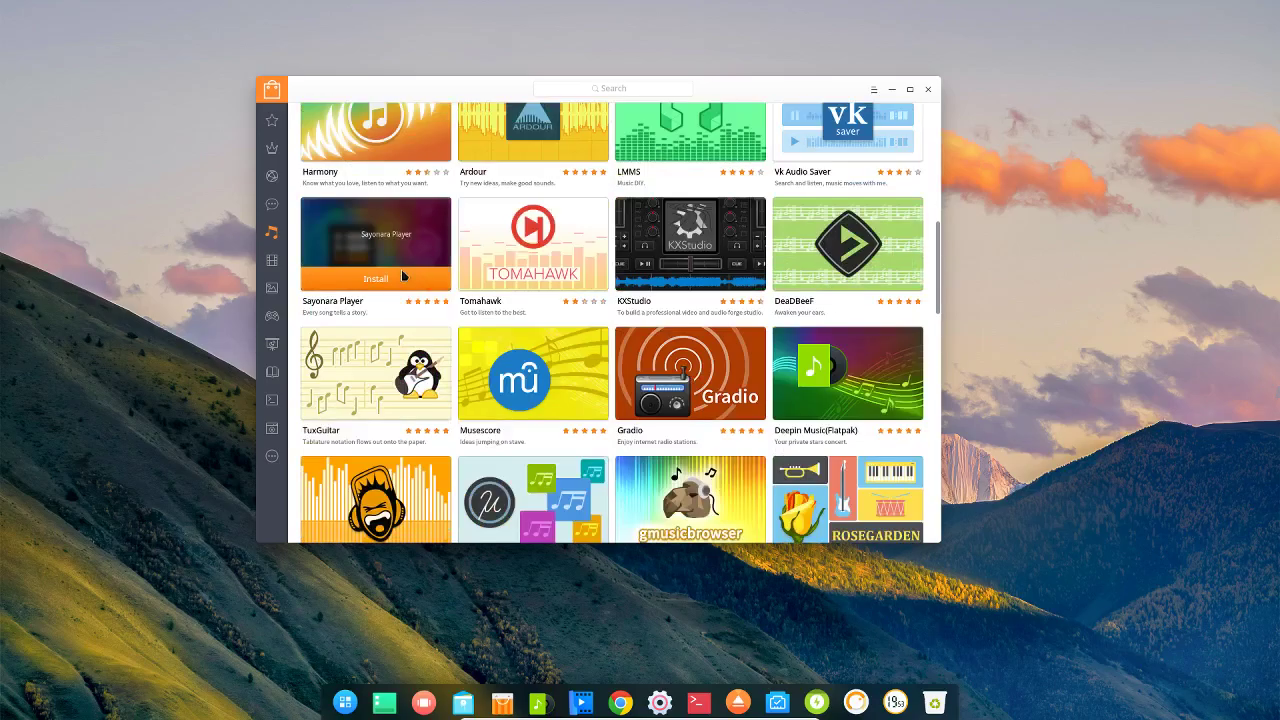
scroll(401, 268, "down", 9)
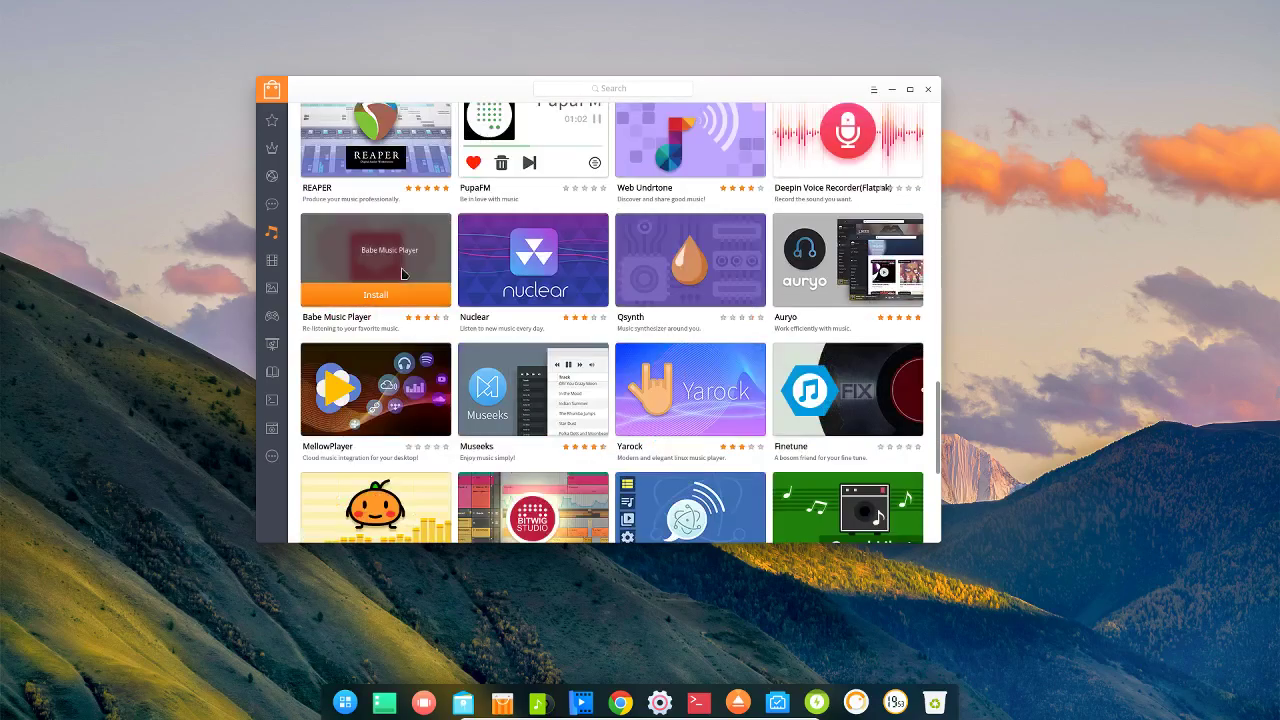
Step: Open the store's internet category and look over its first browsers, download managers and cloud services, such as Firefox, Dropbox and Yandex
left_click(271, 204)
left_click(272, 178)
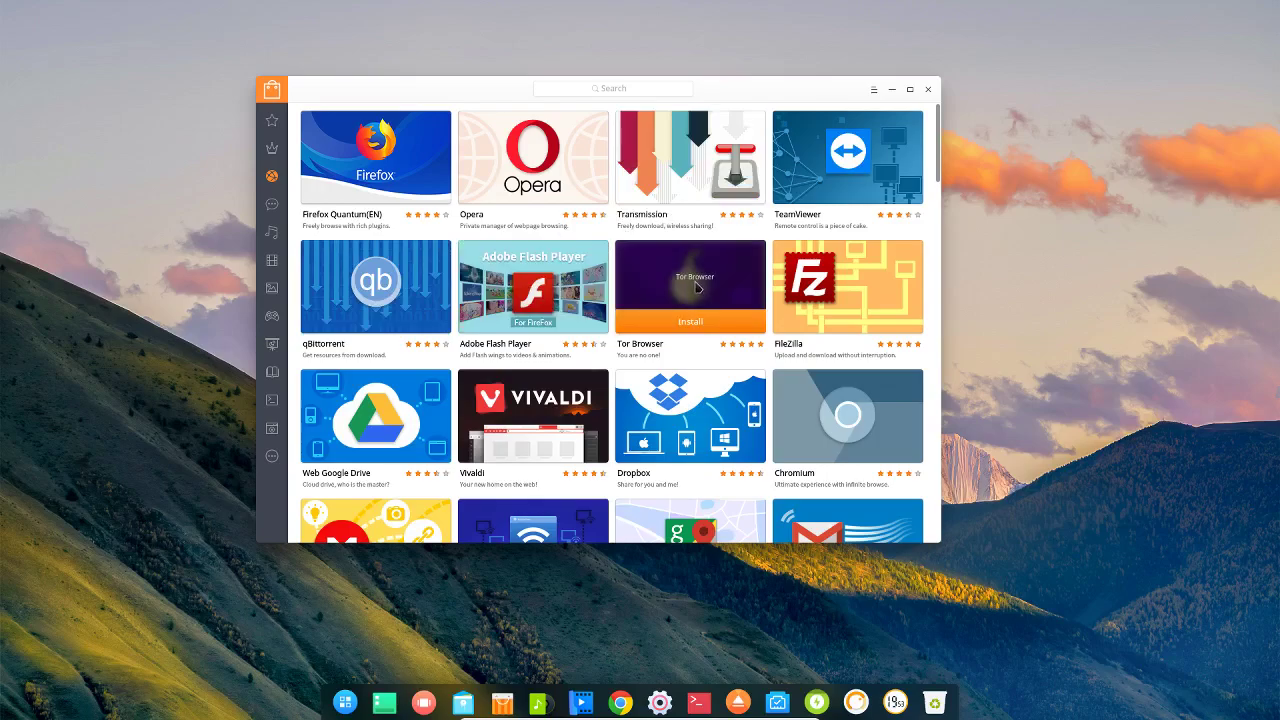
scroll(480, 315, "down", 2)
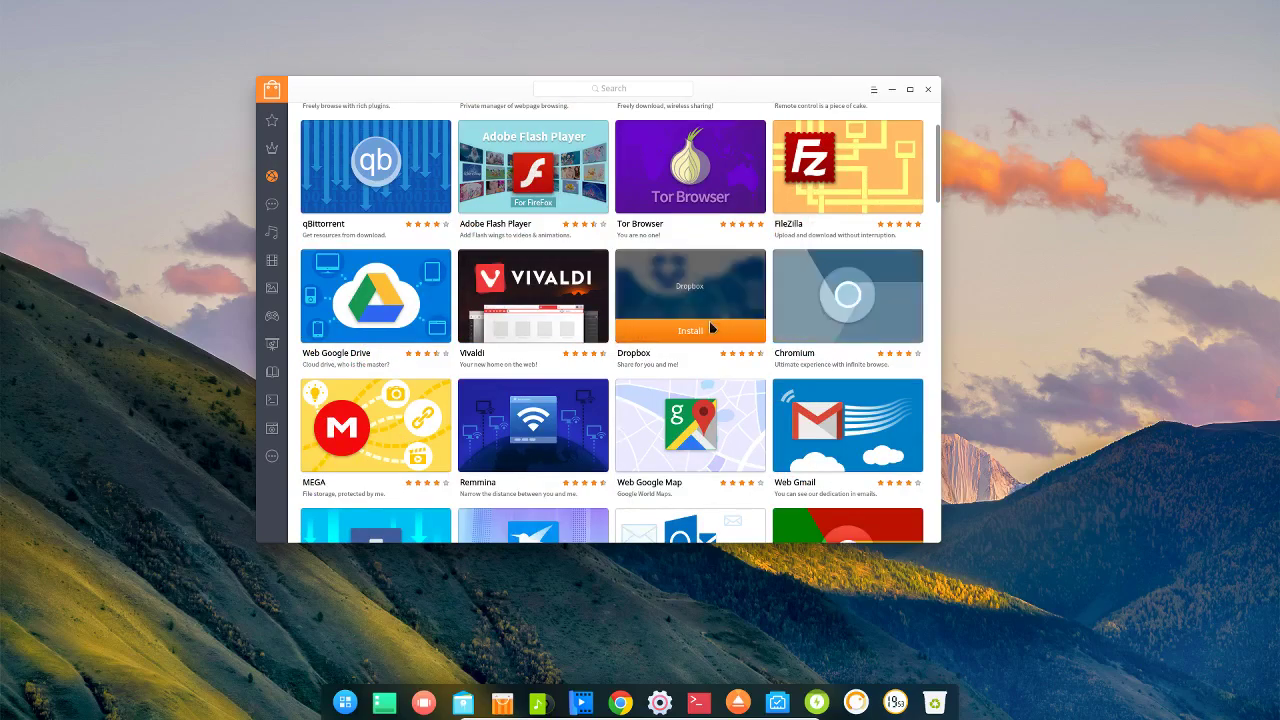
scroll(666, 318, "down", 4)
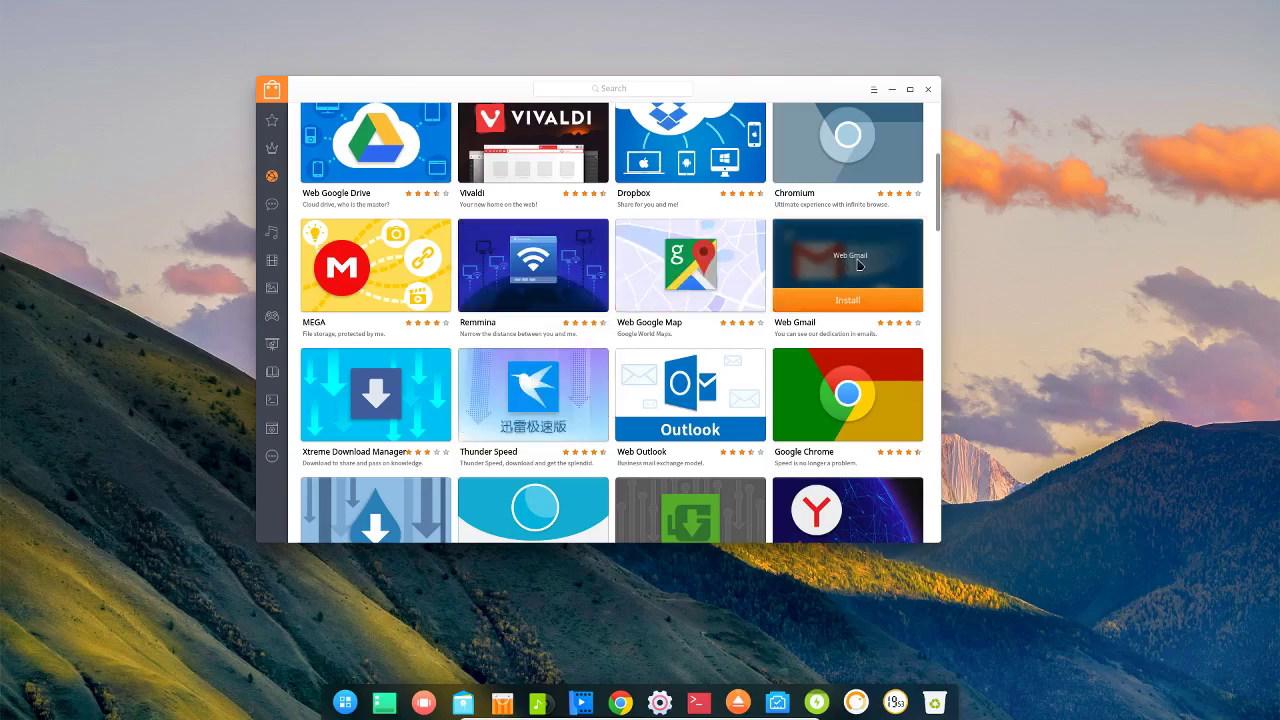
scroll(838, 270, "down", 2)
scroll(838, 270, "down", 2)
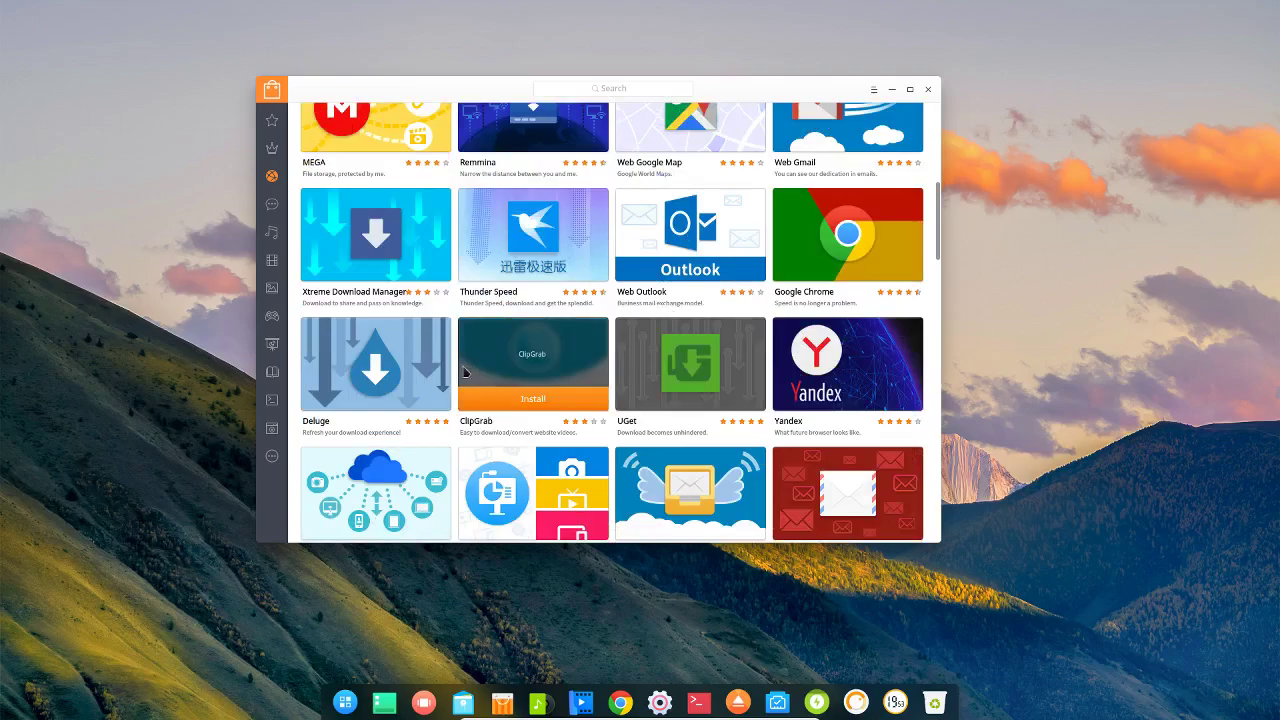
scroll(435, 365, "down", 3)
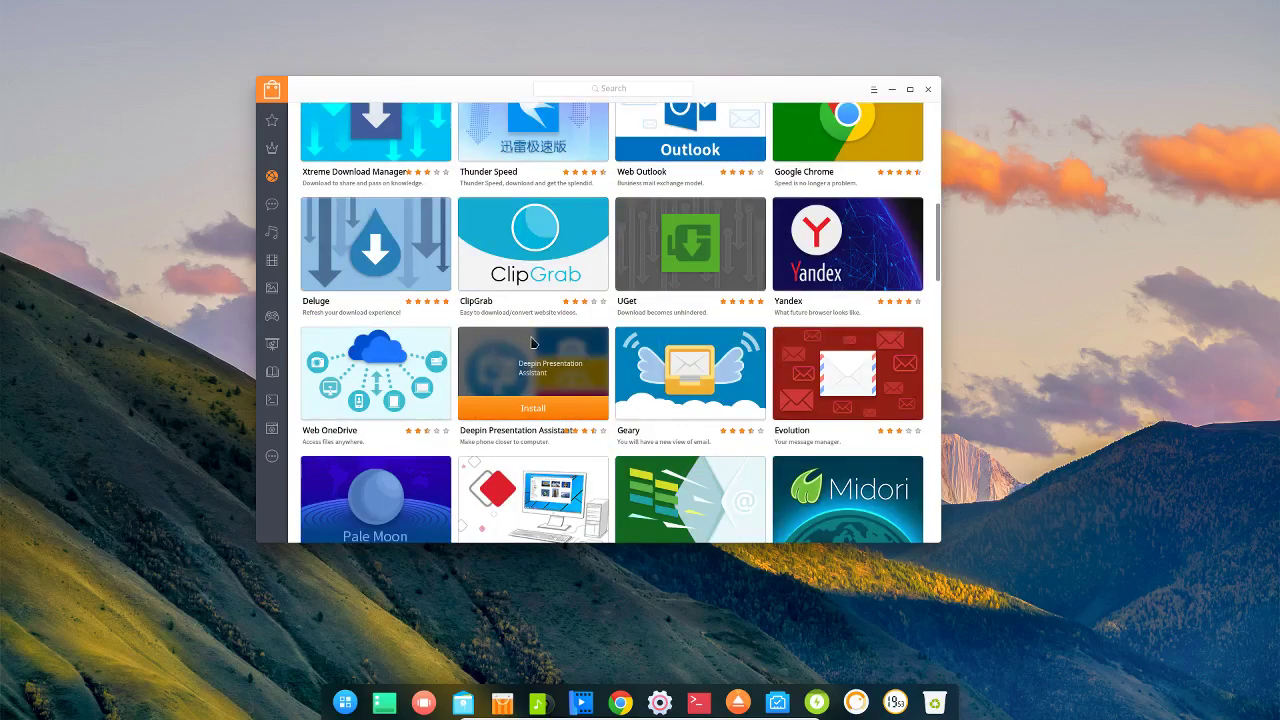
Step: Look through the remaining internet applications in the store, from Pale Moon and AnyDesk to TimeShift, Valknut and pCloud
scroll(535, 343, "down", 4)
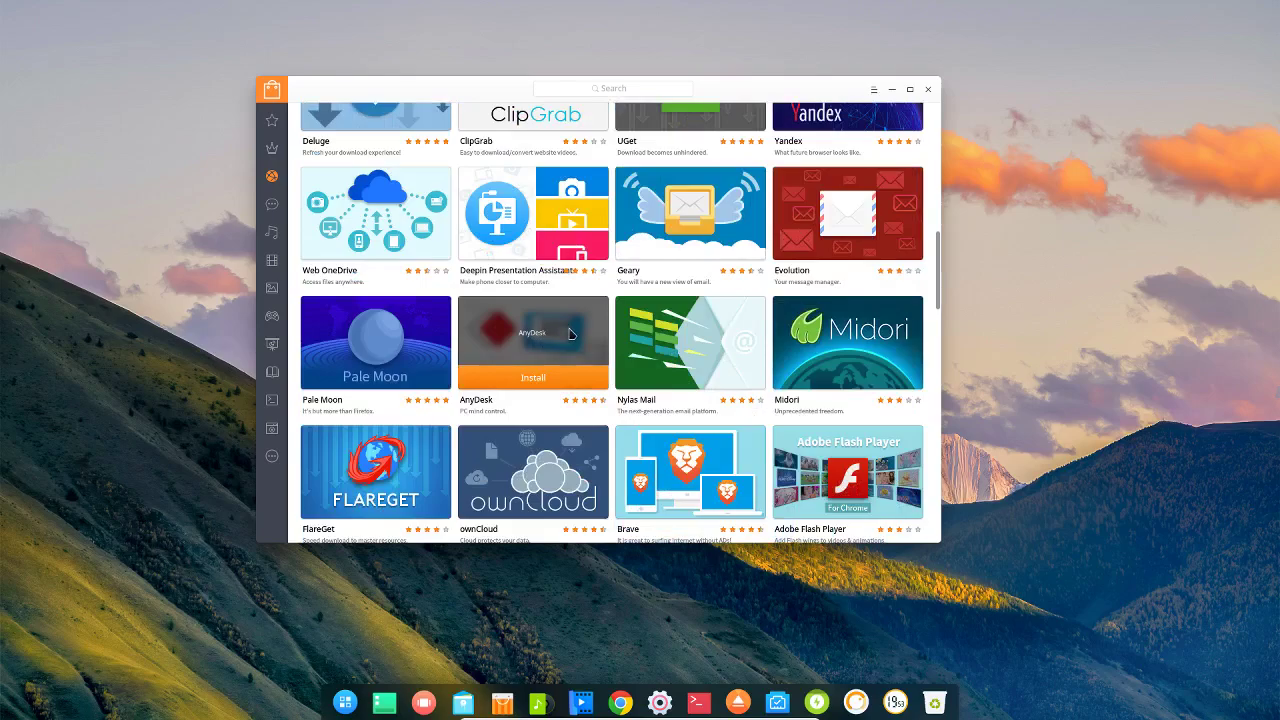
scroll(826, 309, "down", 5)
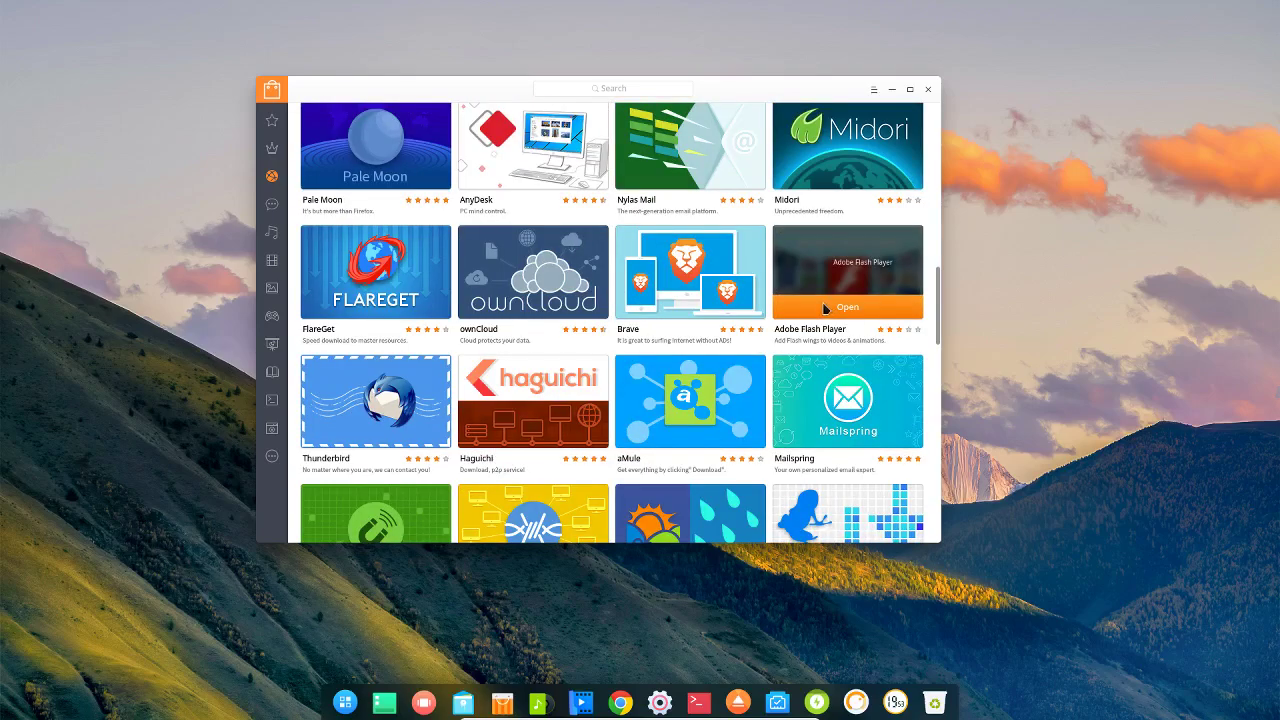
scroll(824, 308, "down", 5)
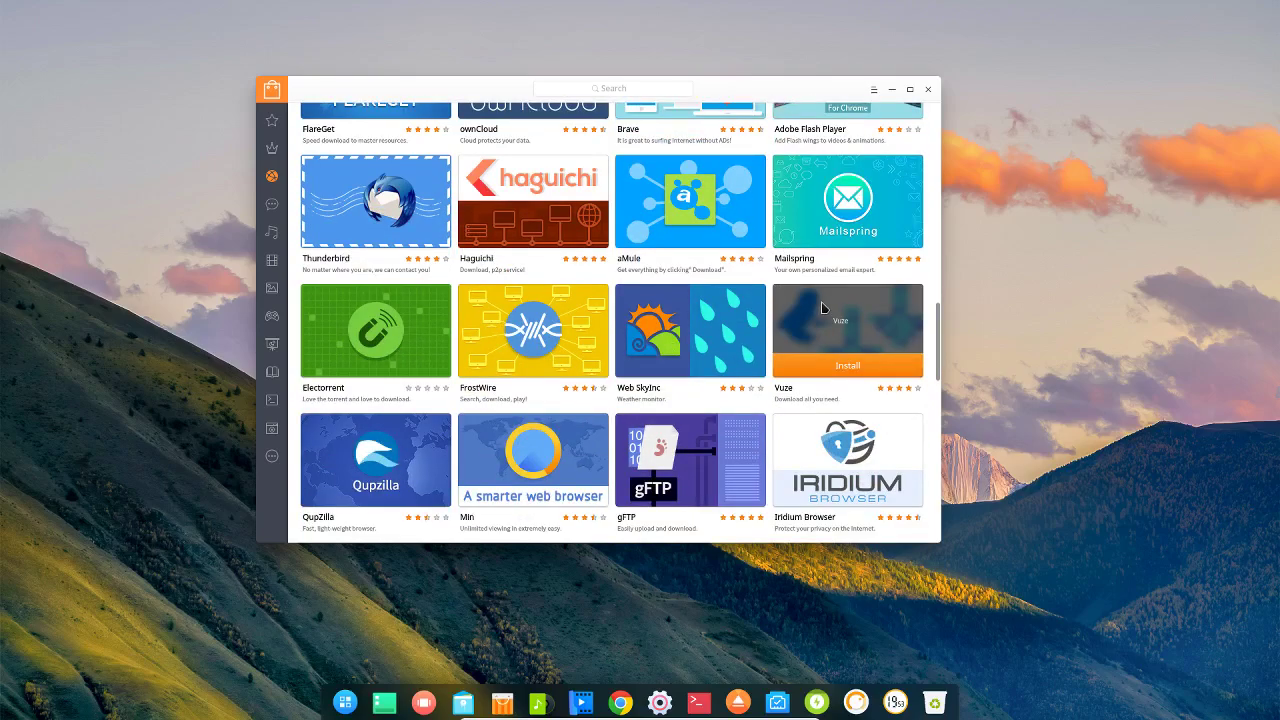
scroll(822, 307, "down", 3)
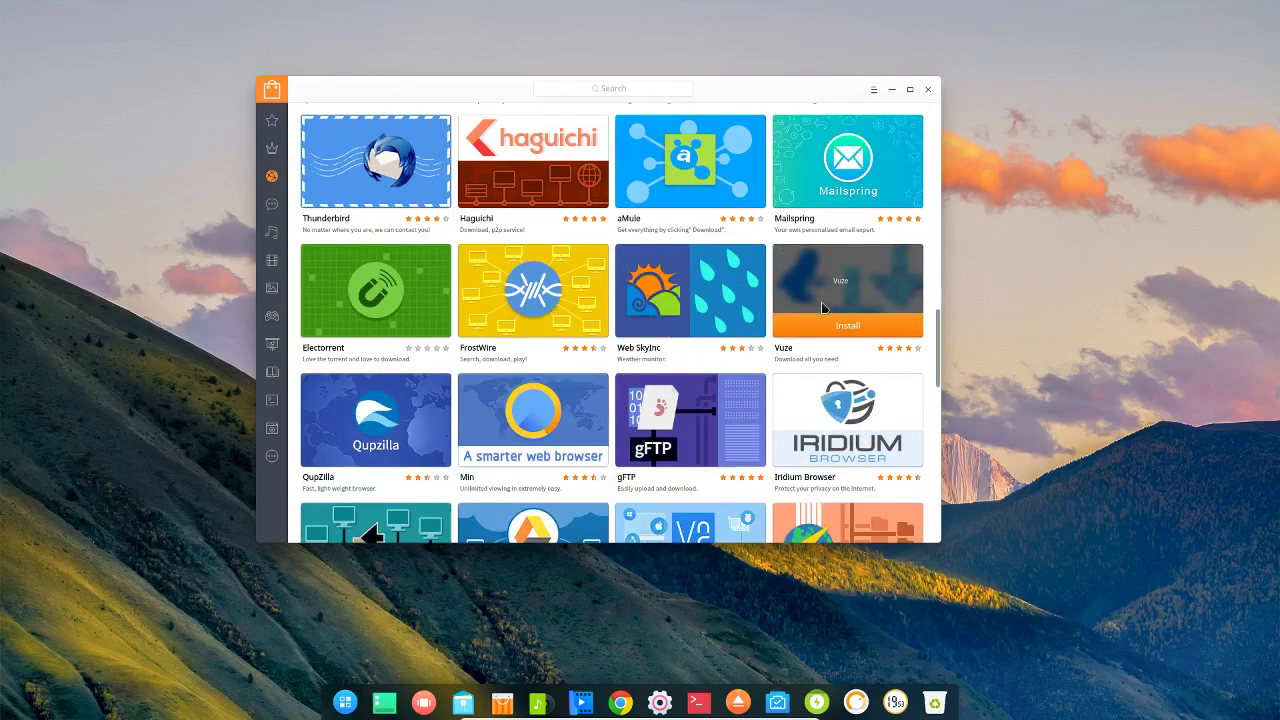
scroll(835, 284, "down", 3)
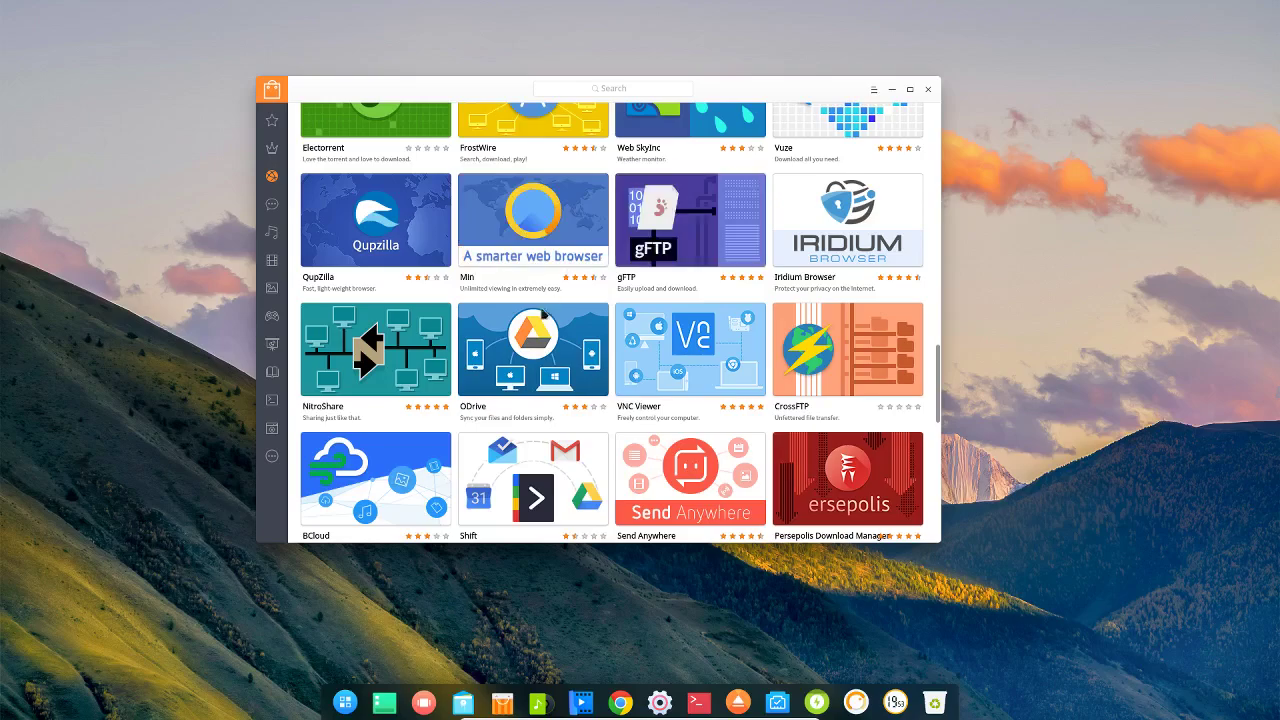
scroll(535, 312, "down", 4)
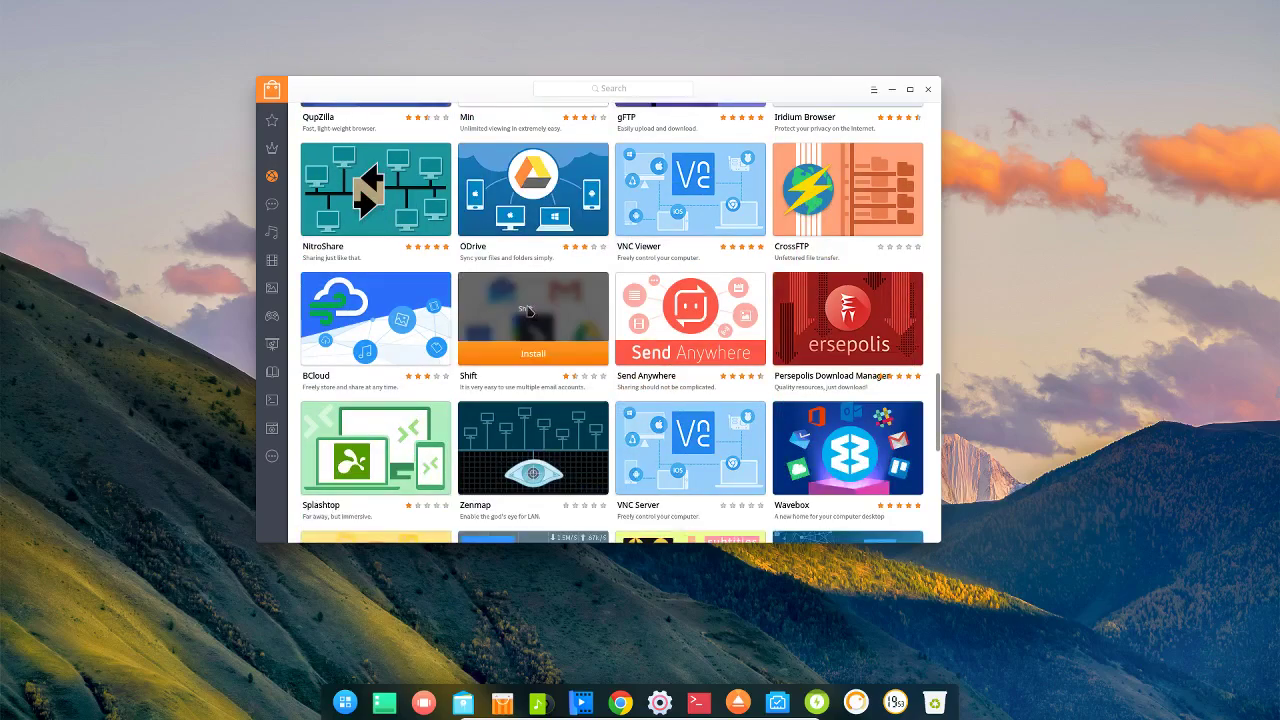
scroll(522, 345, "down", 6)
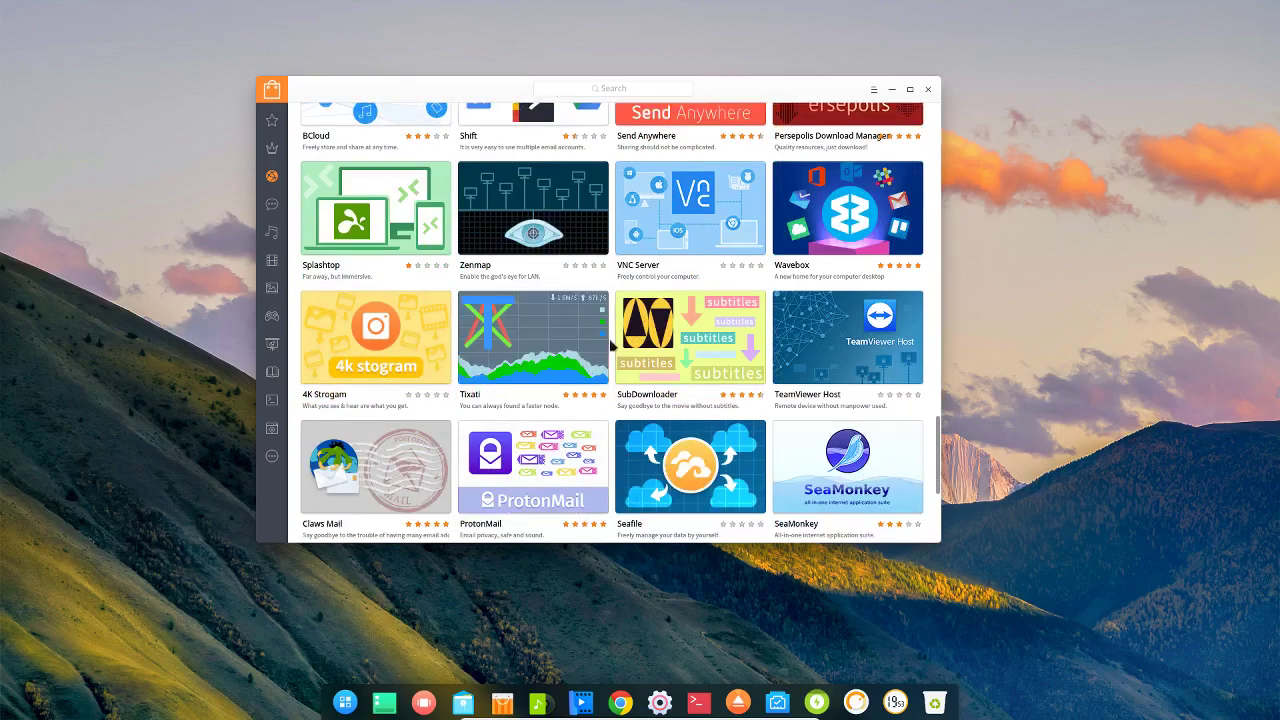
scroll(610, 345, "down", 3)
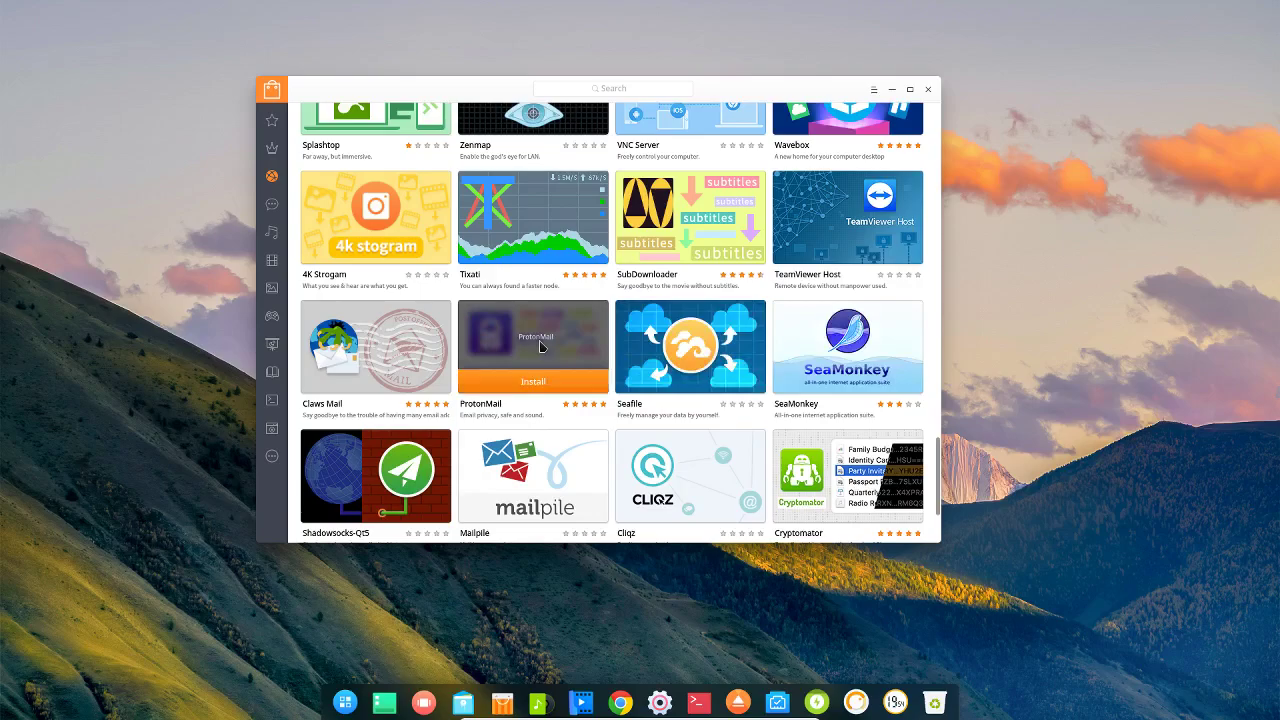
scroll(540, 345, "down", 3)
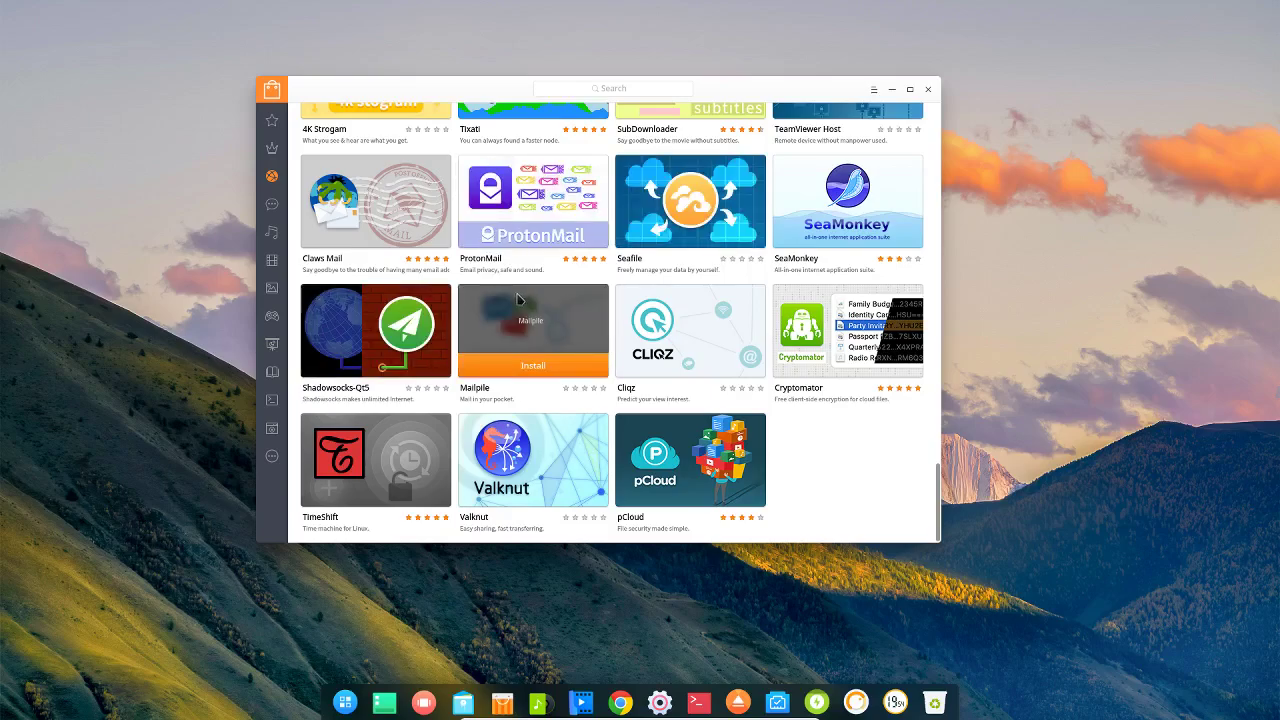
scroll(518, 300, "up", 3)
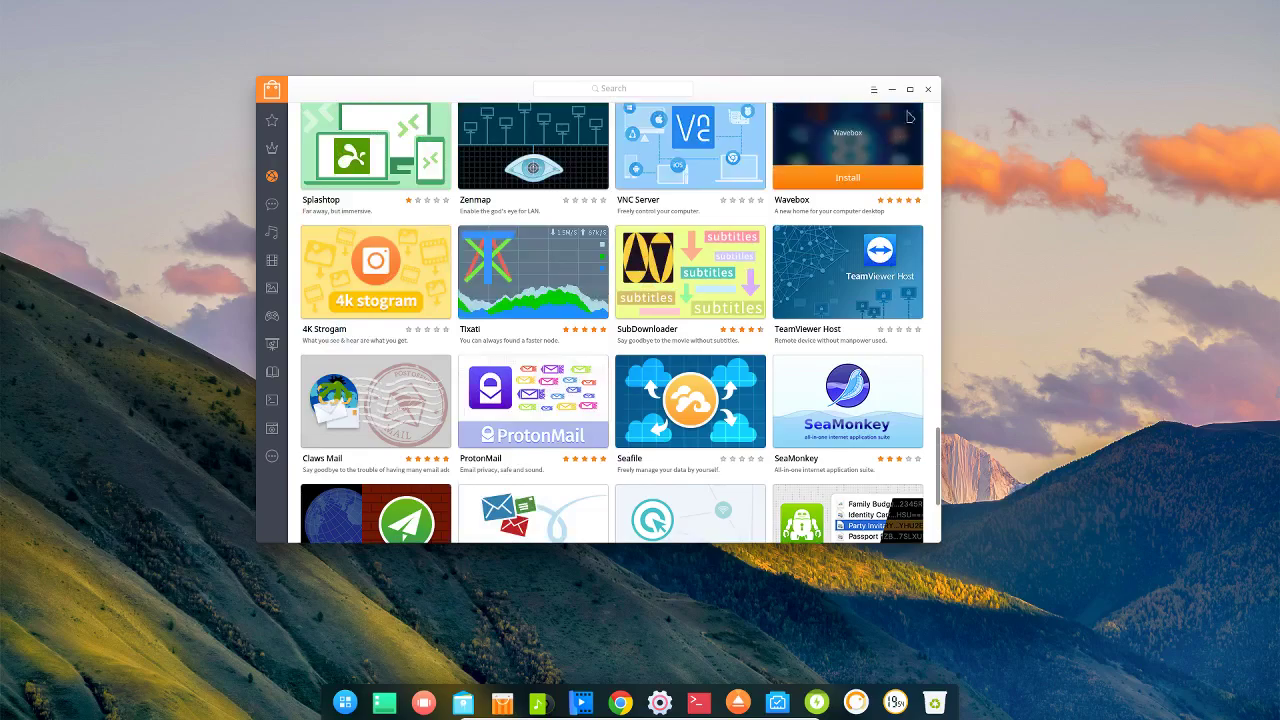
Step: Close the store and search the application launcher for "driv"
left_click(928, 89)
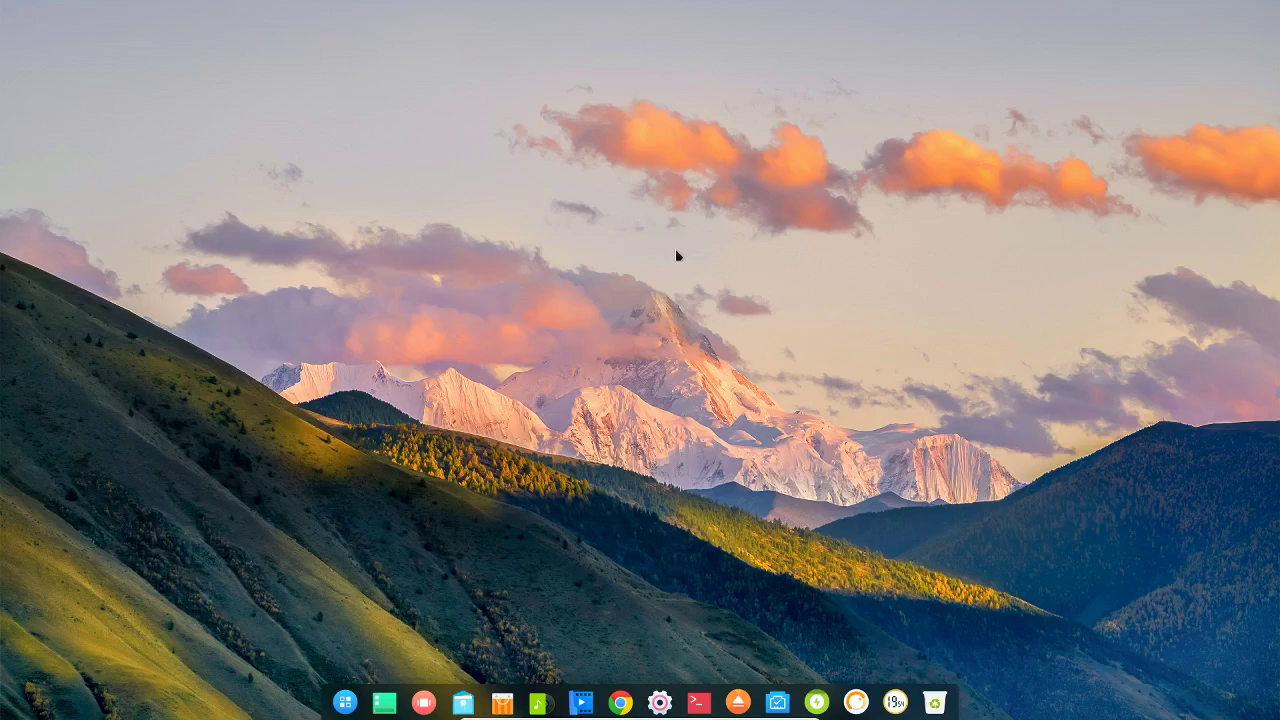
left_click(345, 701)
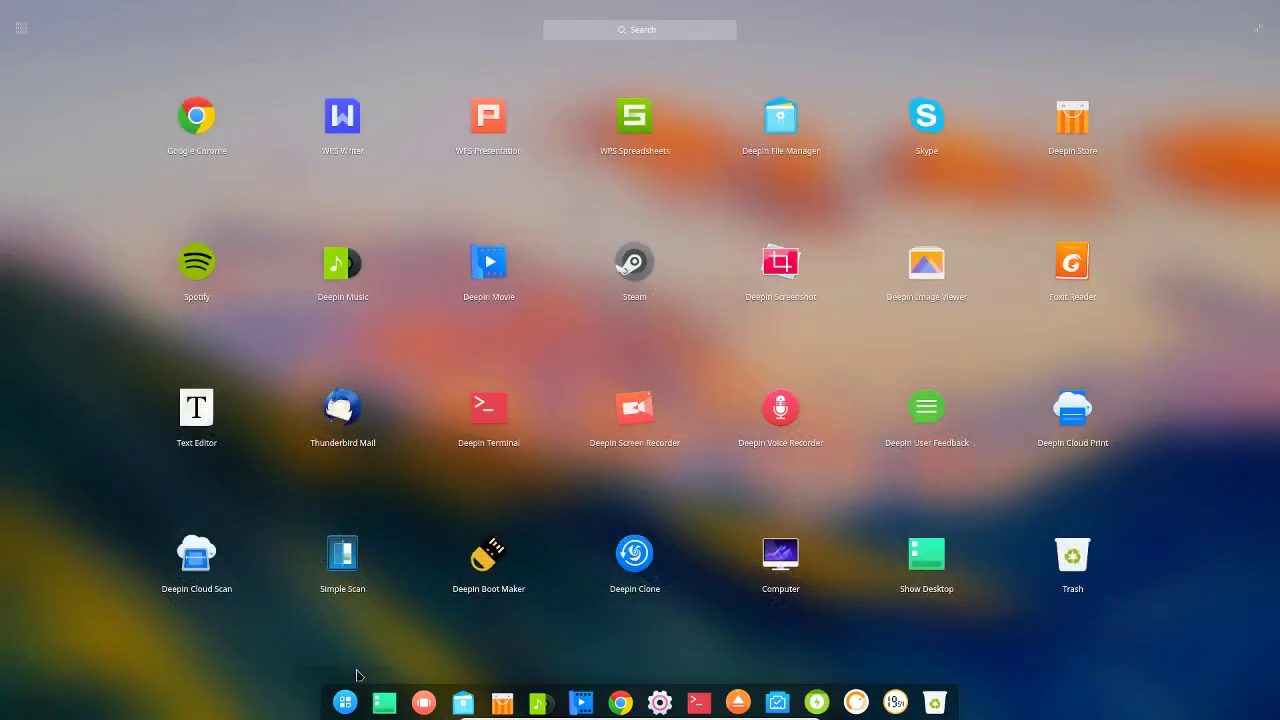
type("driv")
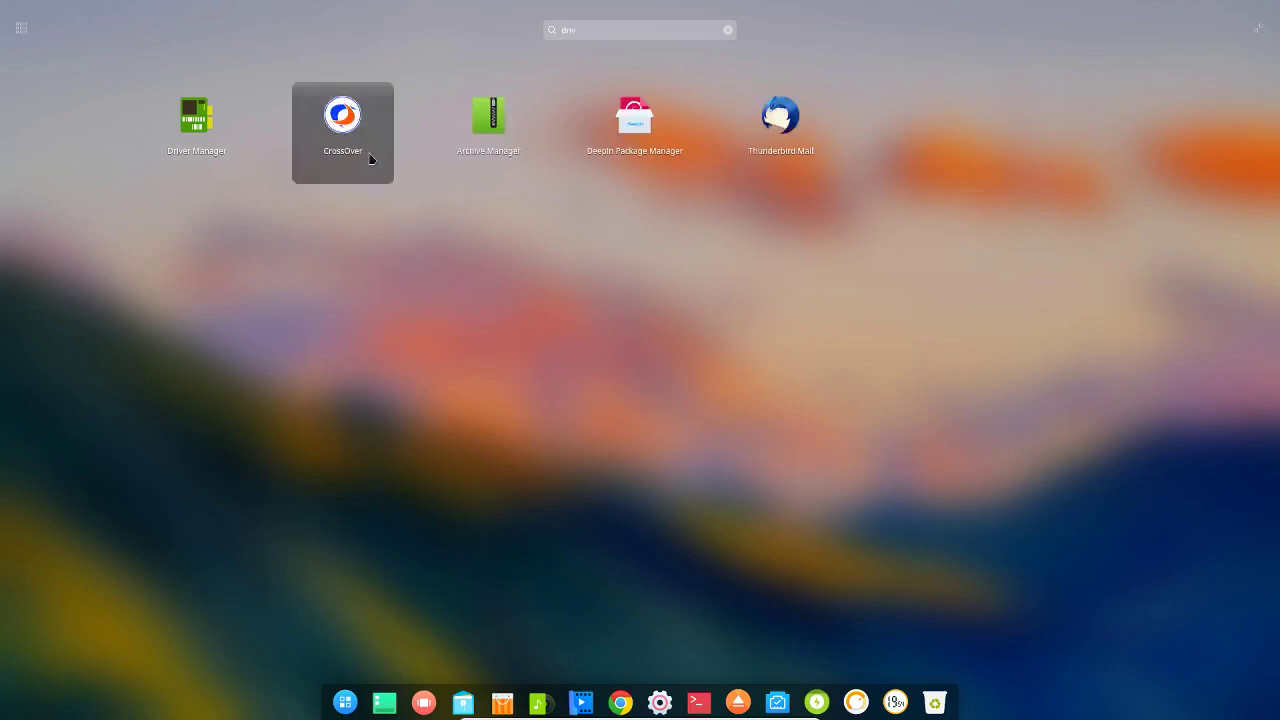
Step: Open Driver Manager by entering the account password, dismiss its error message, examine the listed intel-microcode driver, and close it
left_click(198, 121)
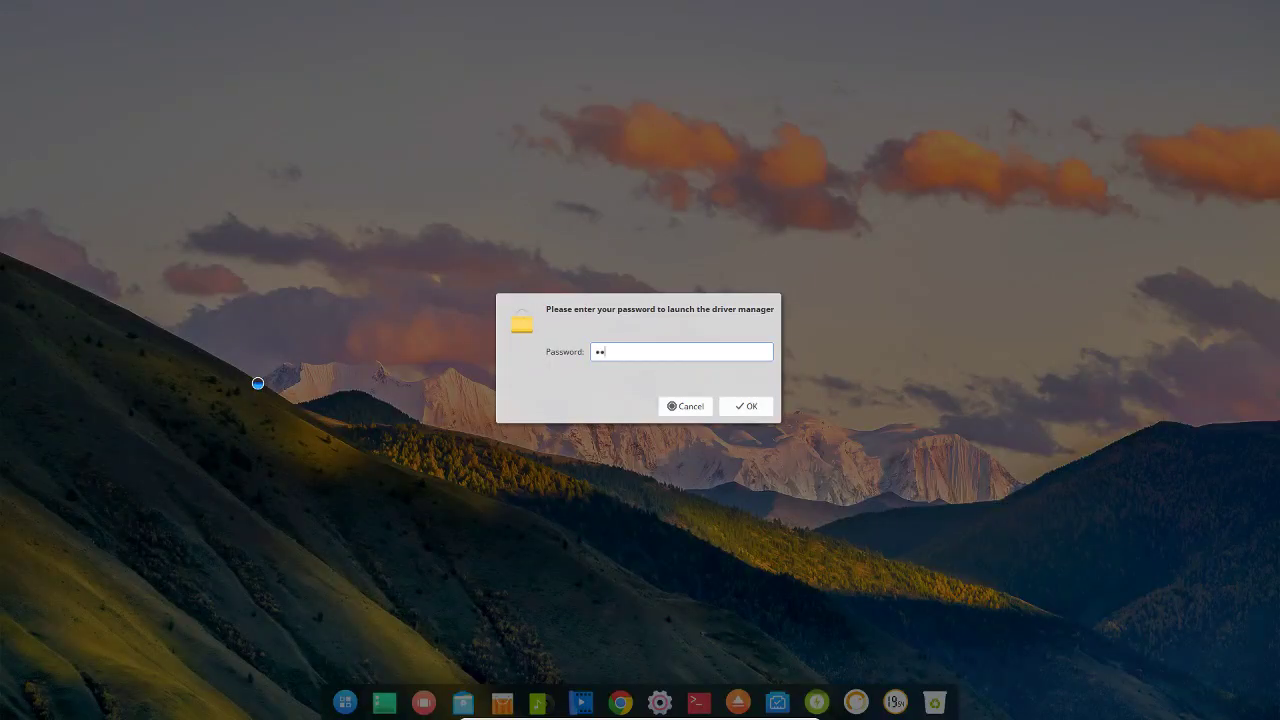
key("Return")
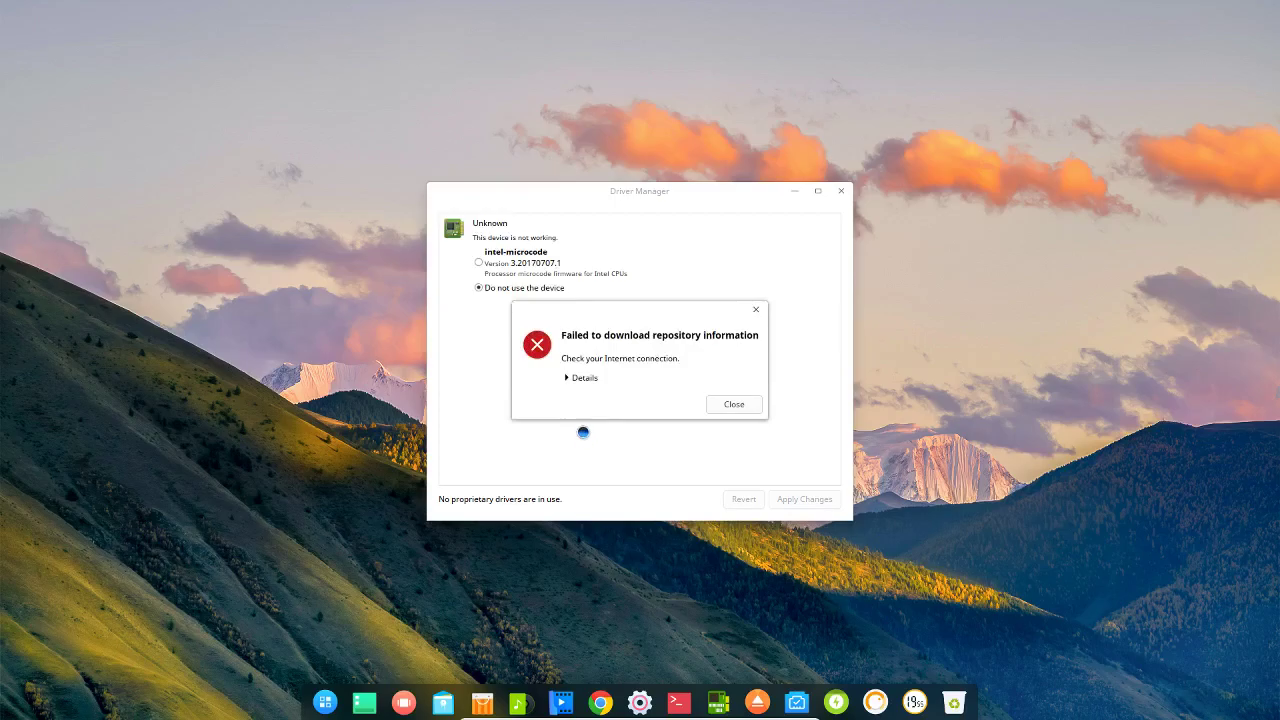
left_click(724, 404)
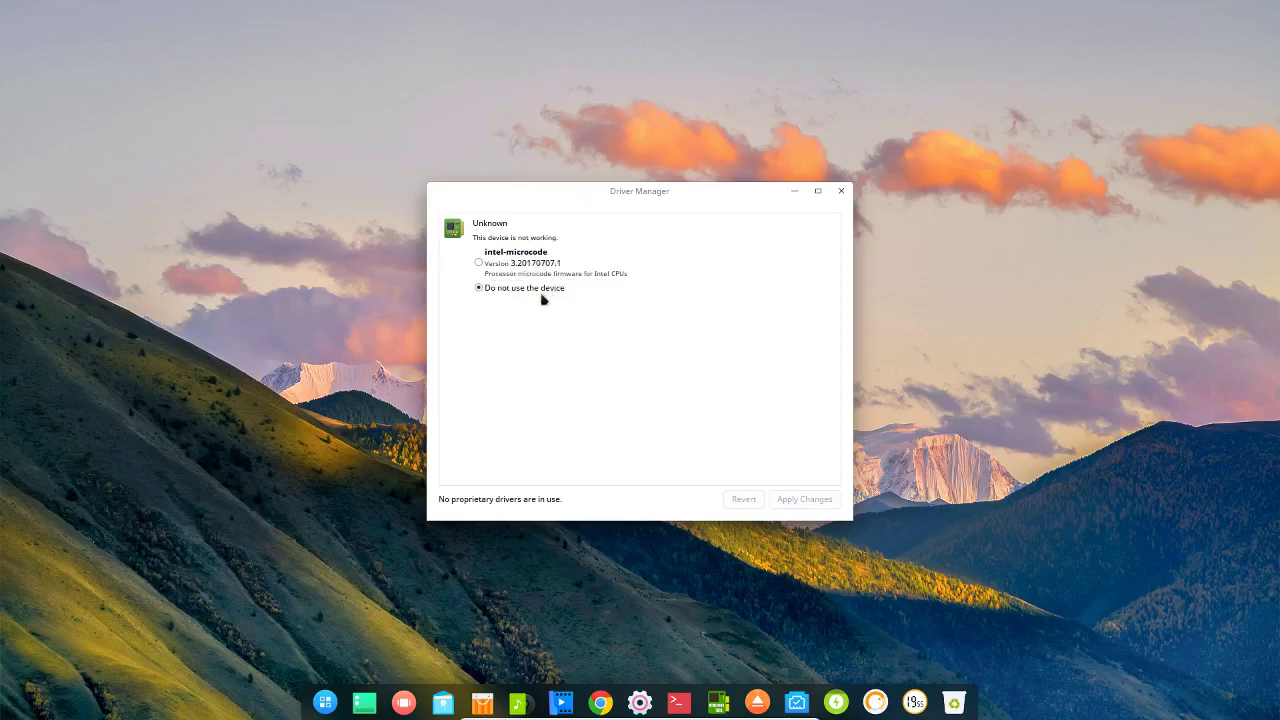
left_click(840, 193)
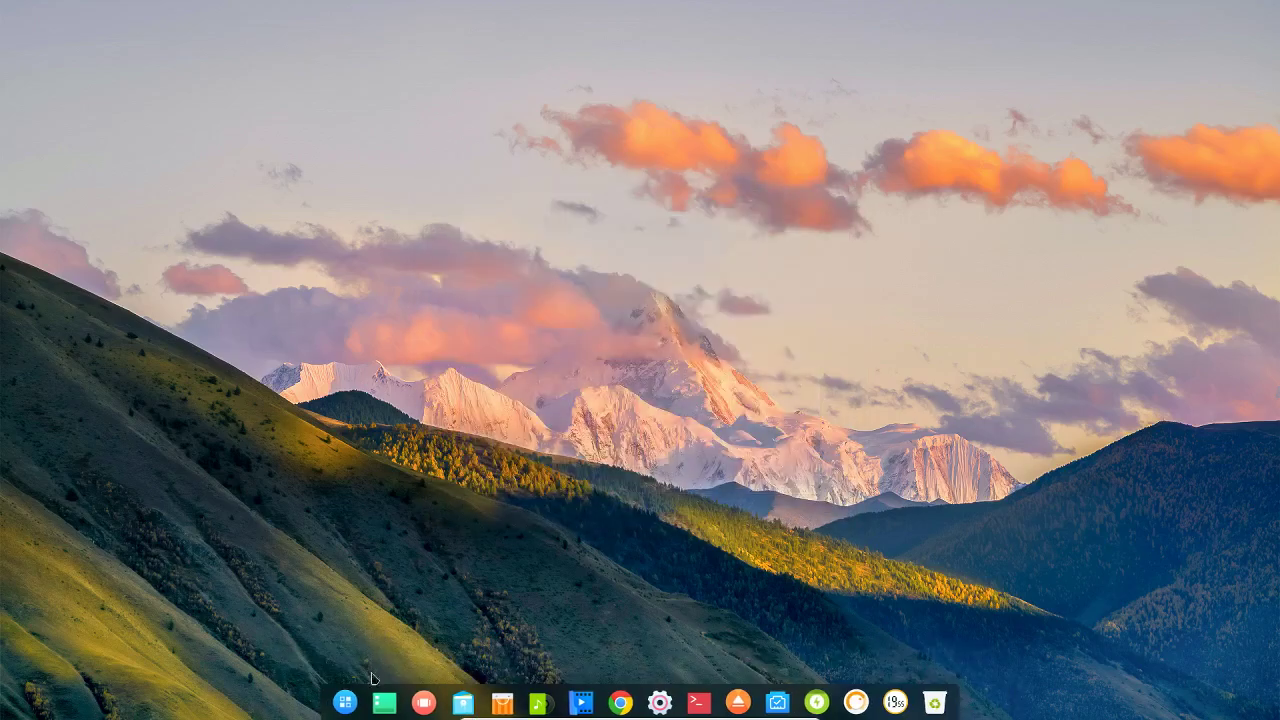
Step: Look over the dock's display options, including its status and mode choices, without changing them
right_click(352, 705)
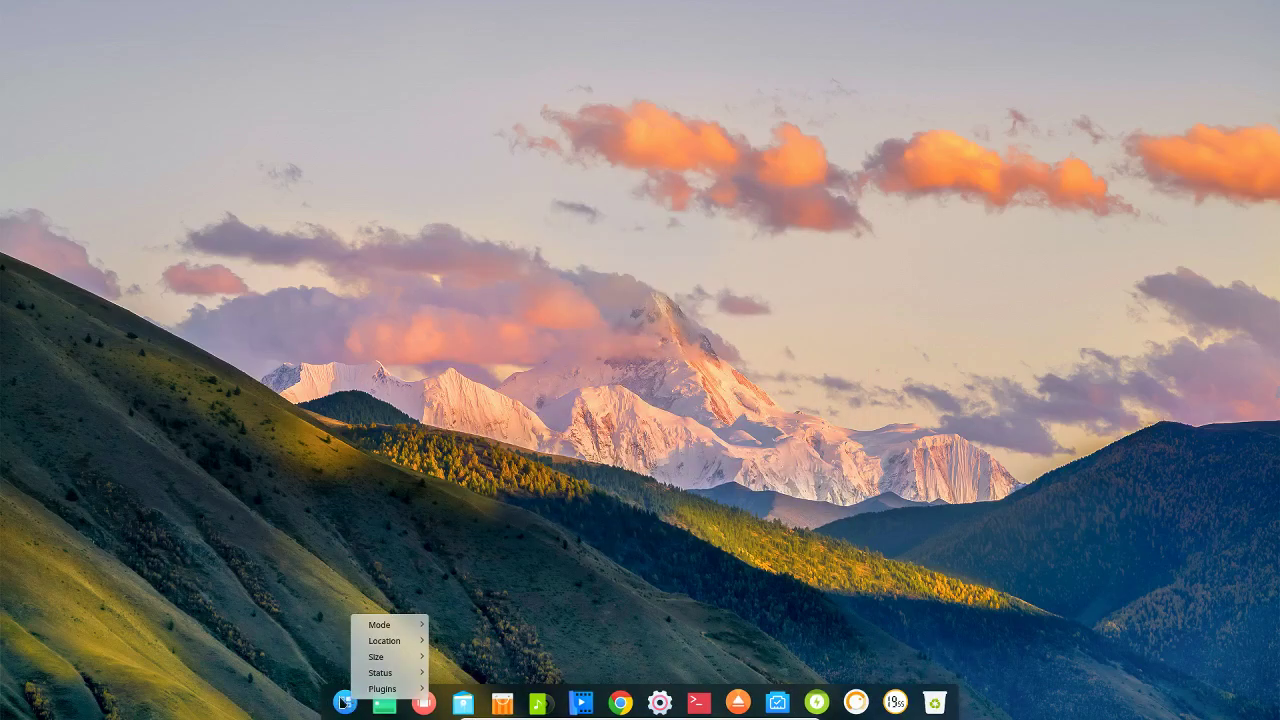
mouse_move(390, 697)
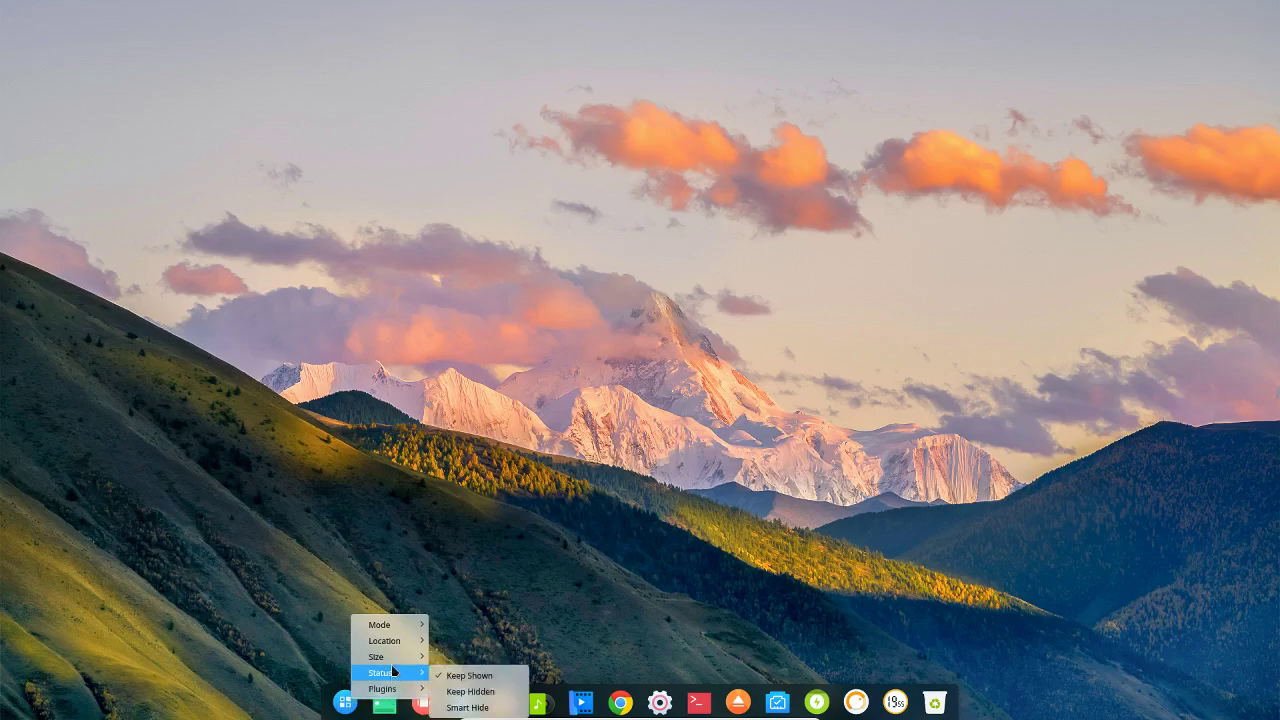
mouse_move(395, 641)
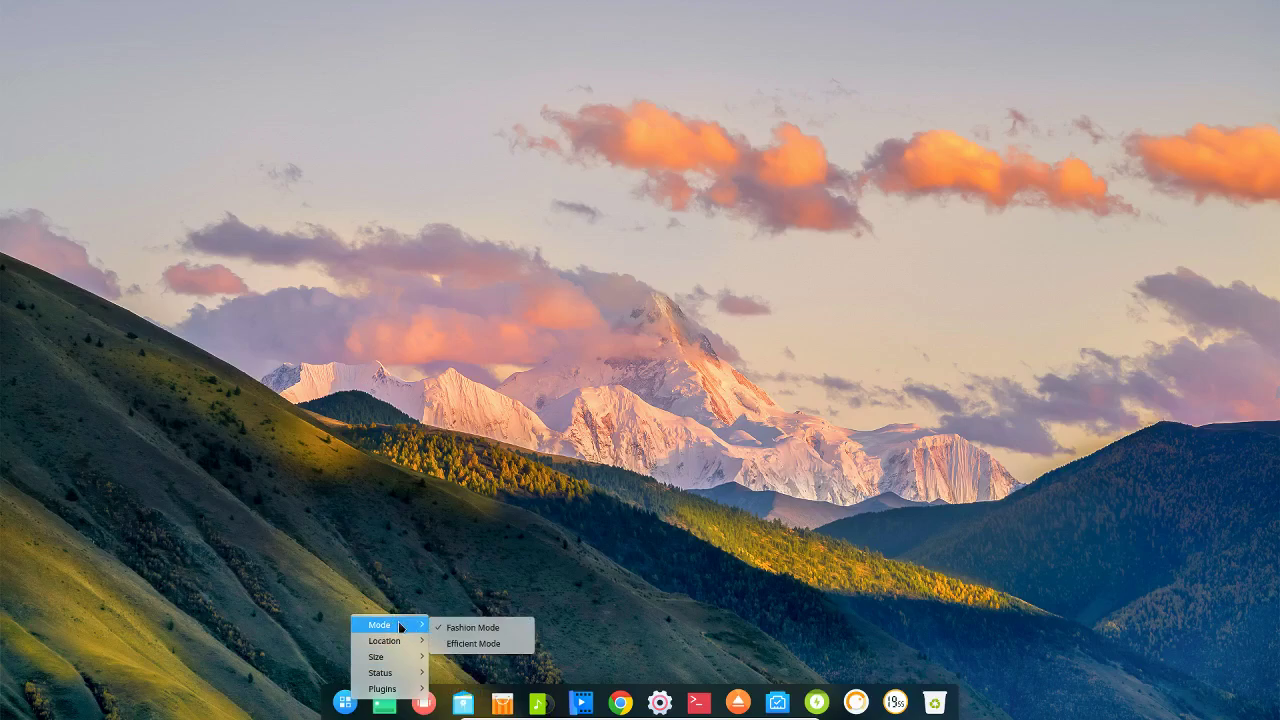
left_click(472, 464)
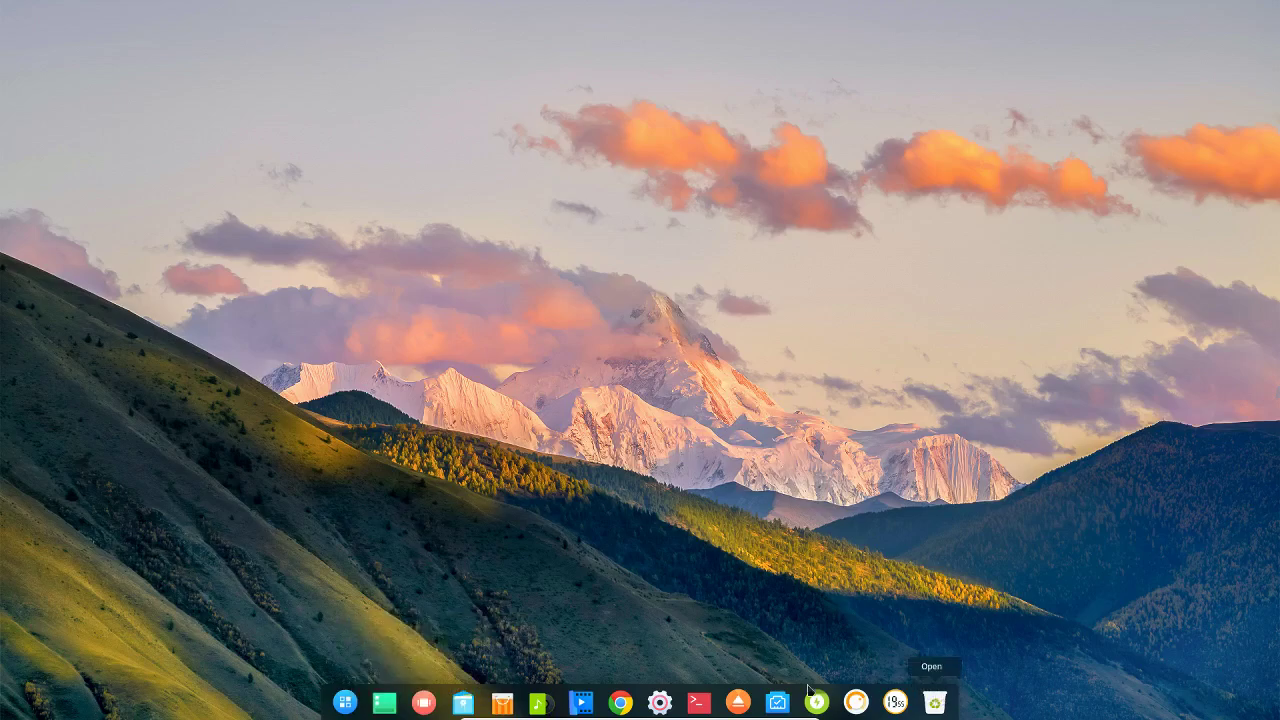
right_click(817, 652)
left_click(1021, 452)
right_click(752, 424)
left_click(575, 465)
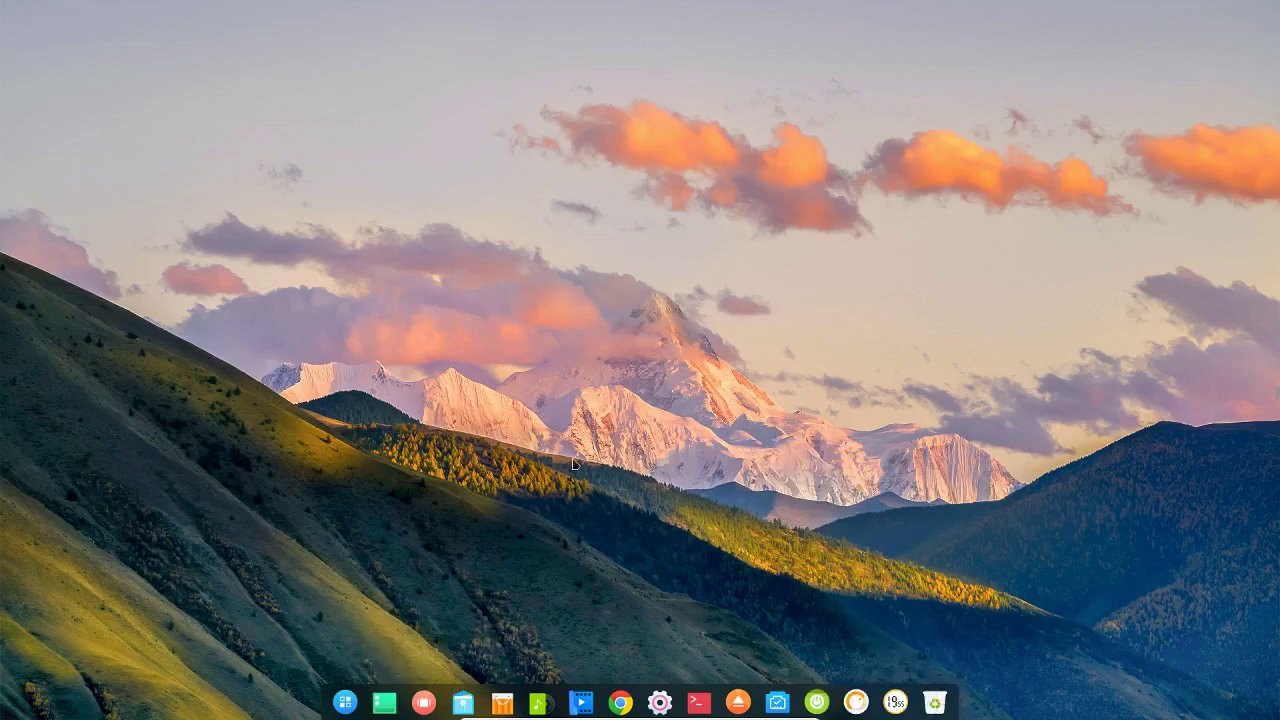
Step: Open the desktop wallpaper chooser, browse through the available wallpapers, and leave it without picking one
right_click(631, 430)
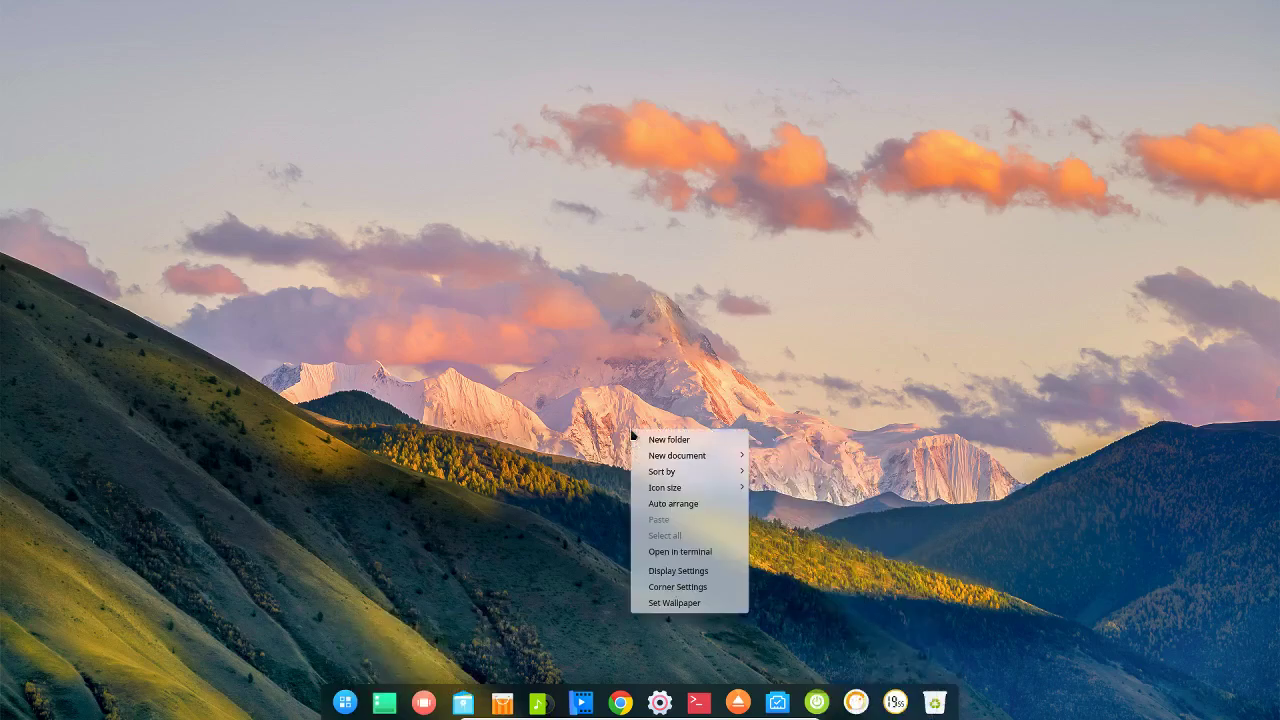
left_click(699, 604)
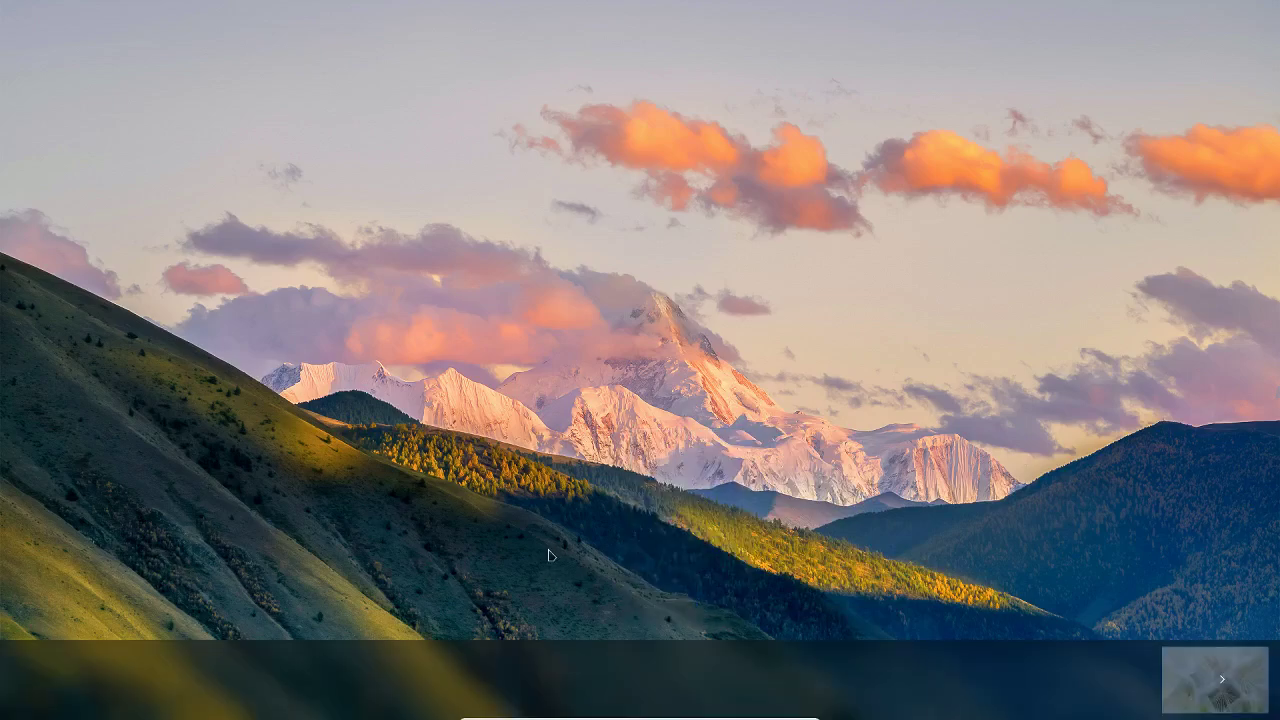
scroll(527, 530, "down", 5)
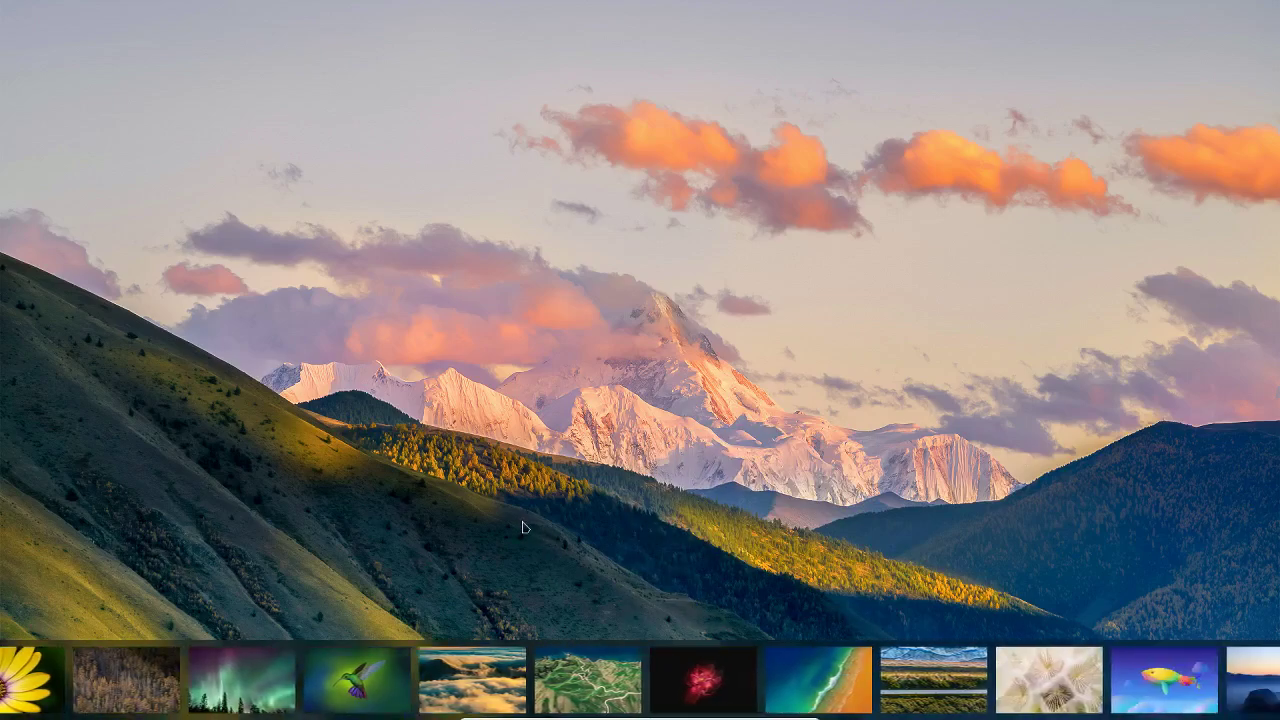
scroll(527, 530, "up", 5)
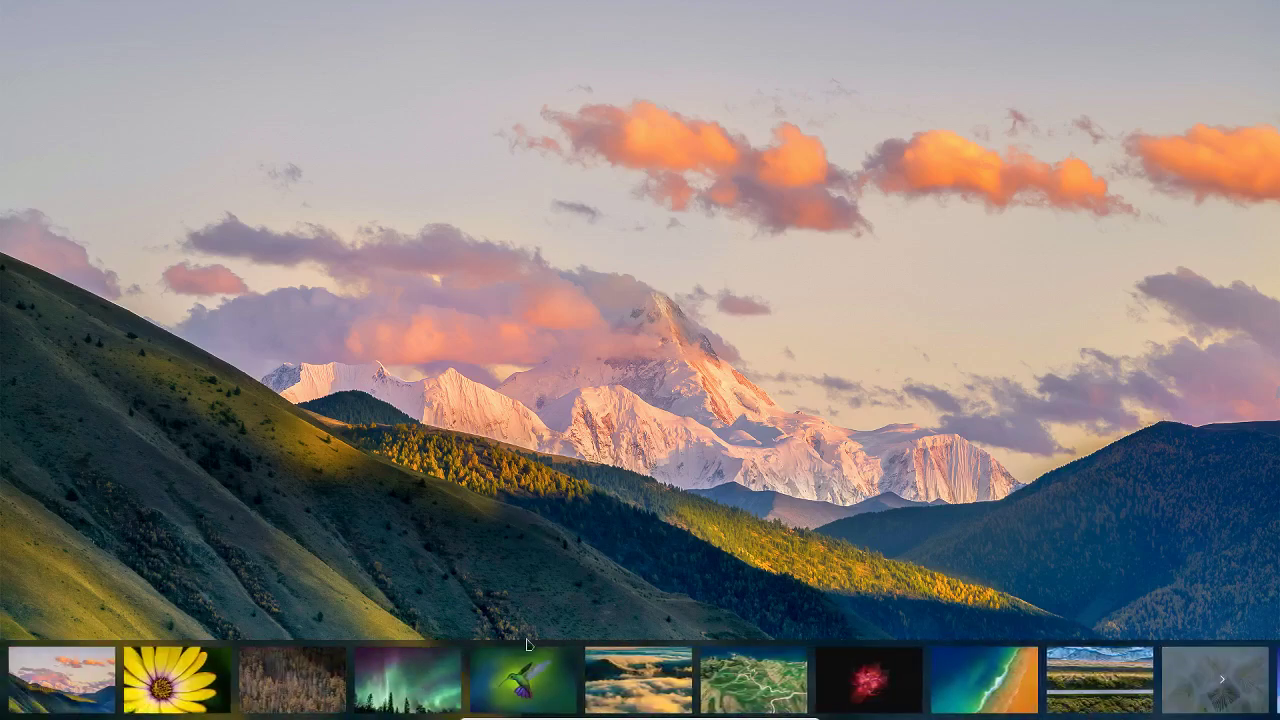
scroll(633, 653, "down", 4)
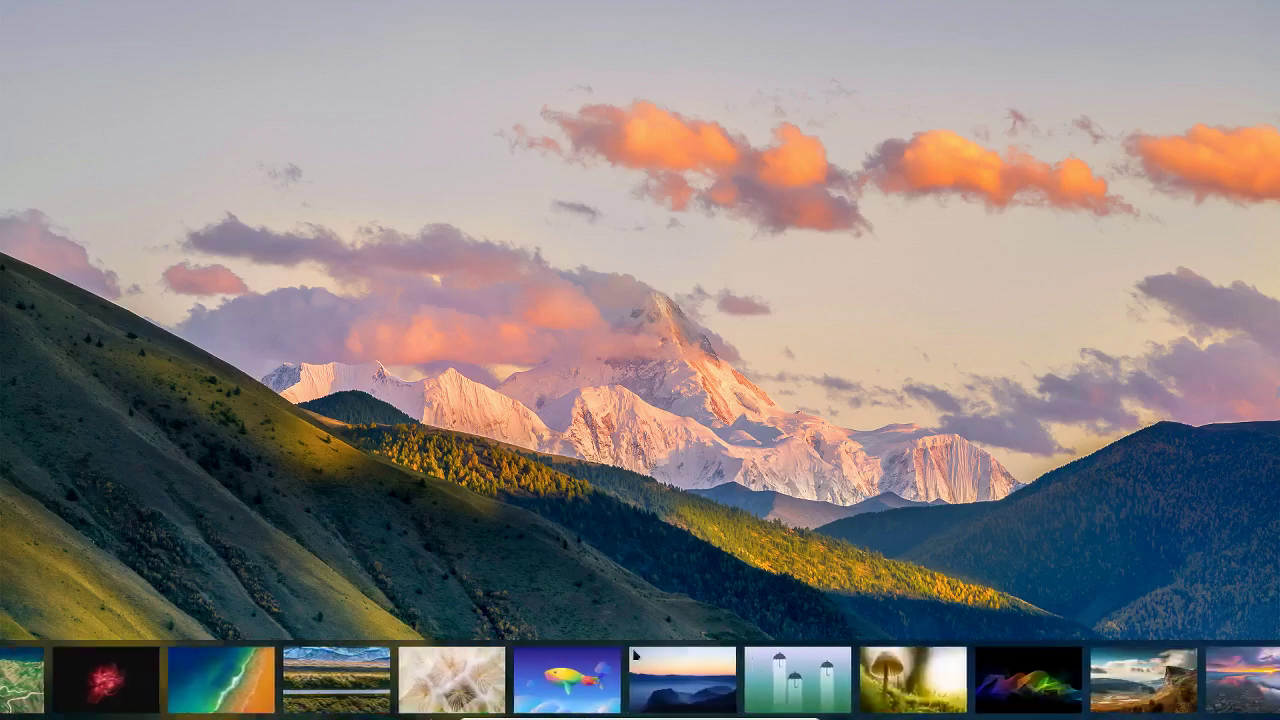
scroll(634, 654, "up", 4)
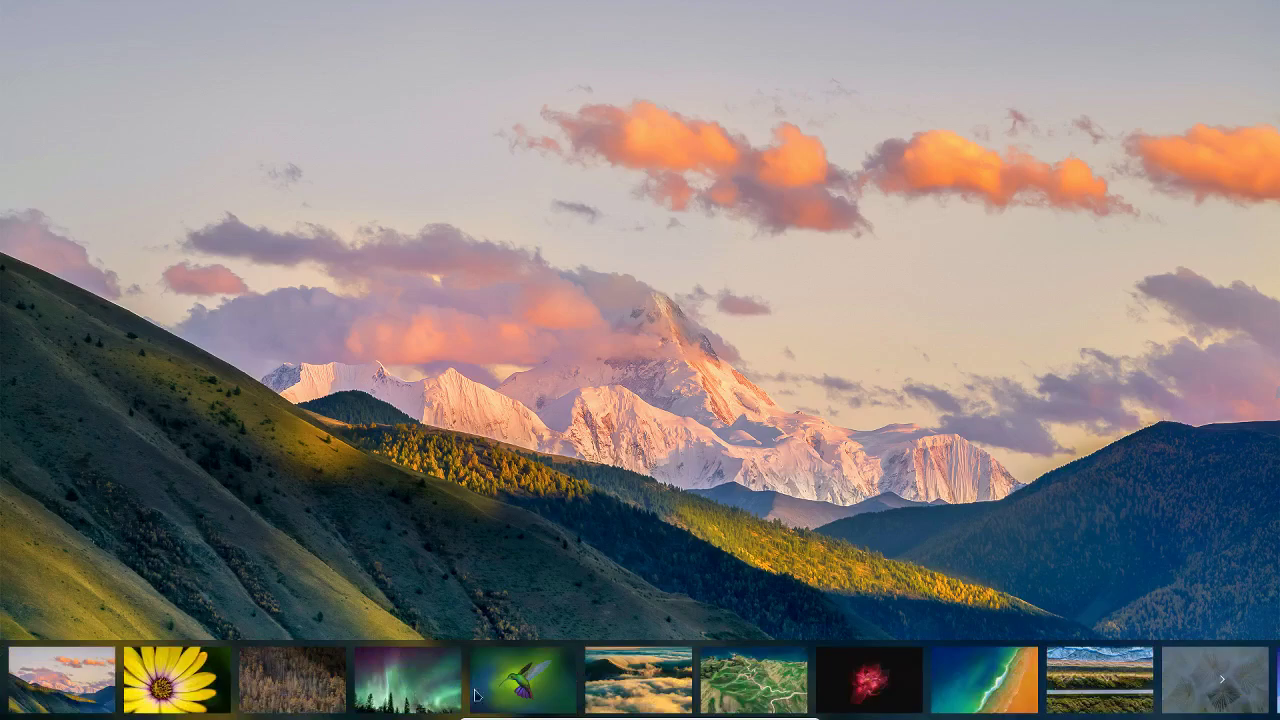
scroll(697, 659, "down", 5)
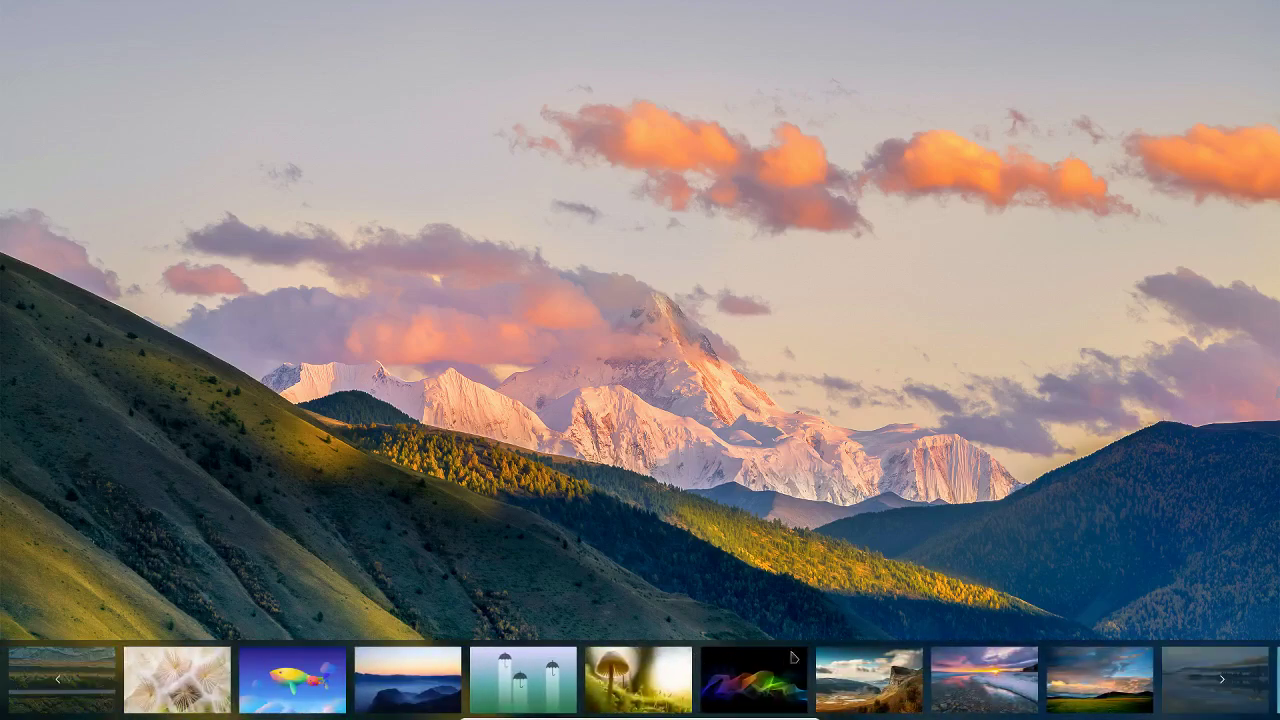
scroll(827, 656, "down", 3)
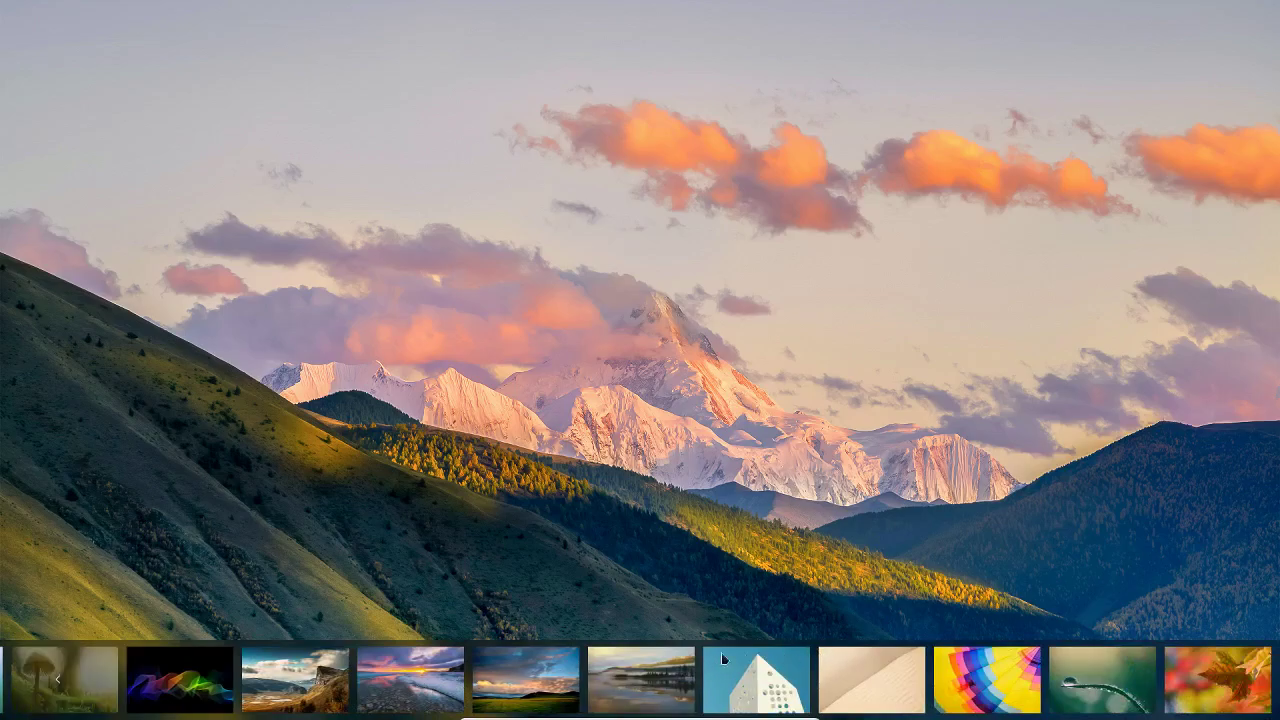
left_click(850, 428)
Step: Examine the desktop's Corner Settings with their hot corner actions, and look over the desktop's context options
right_click(663, 464)
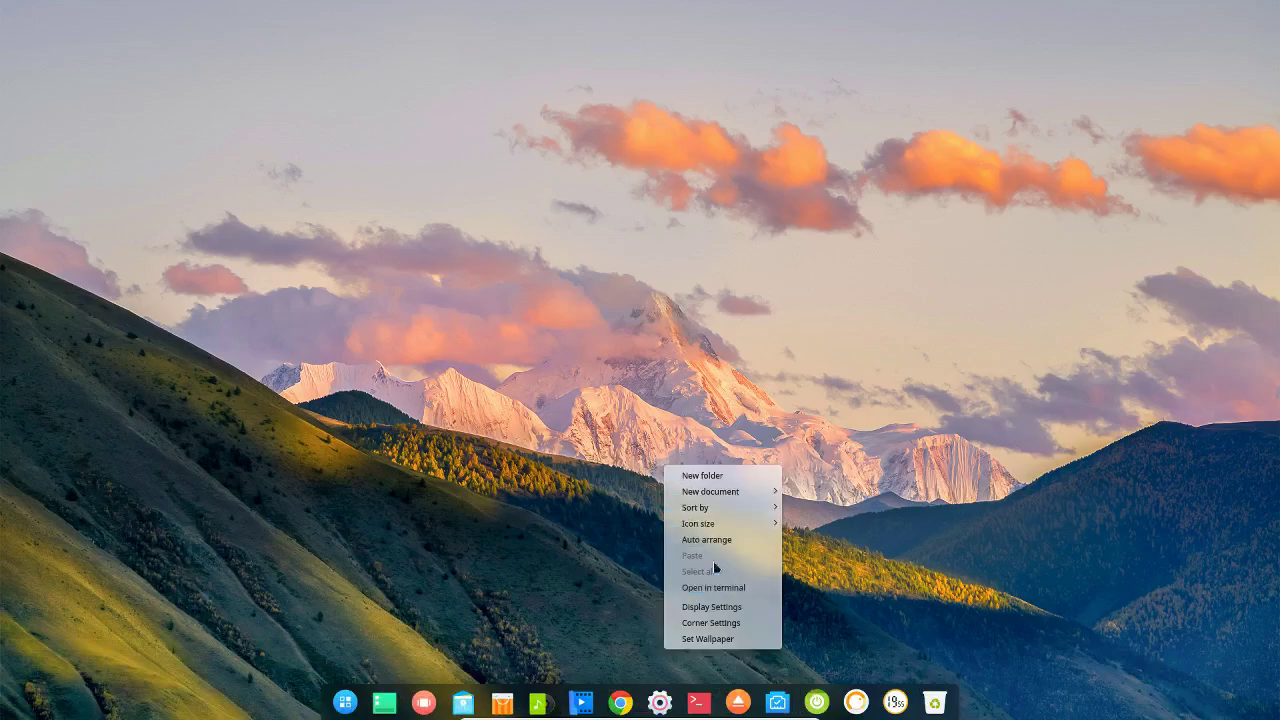
left_click(743, 623)
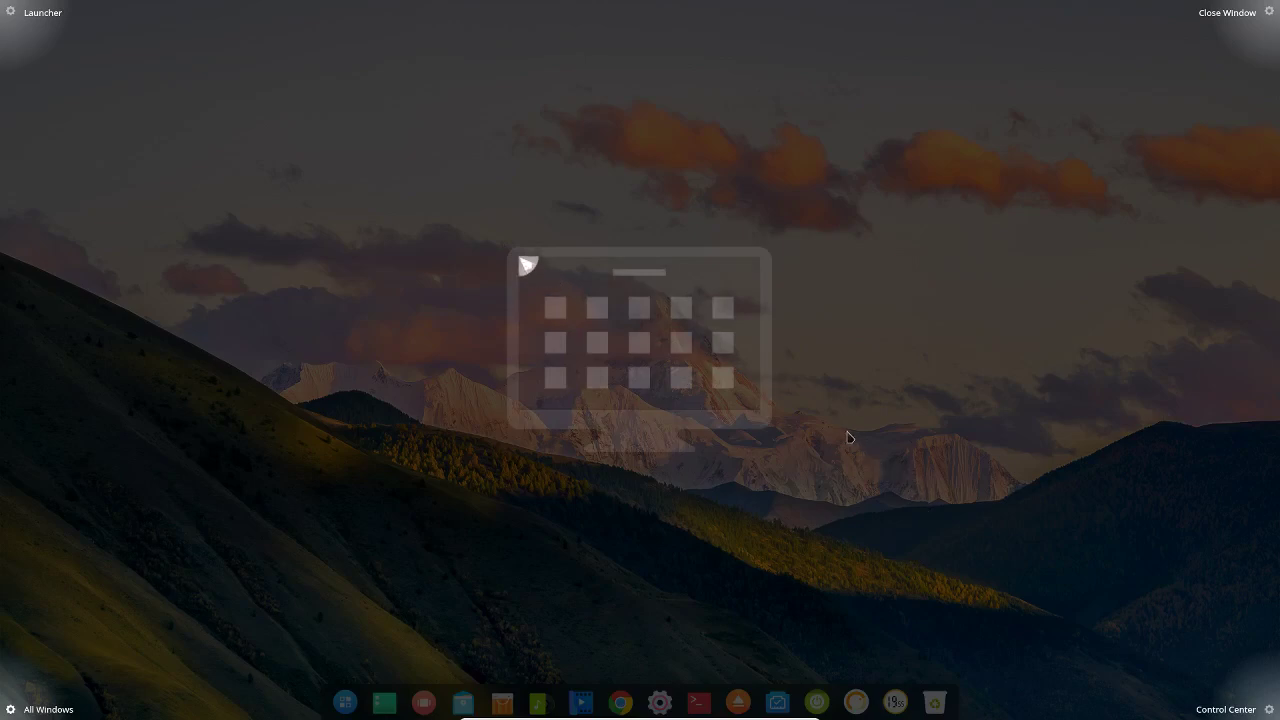
left_click(717, 363)
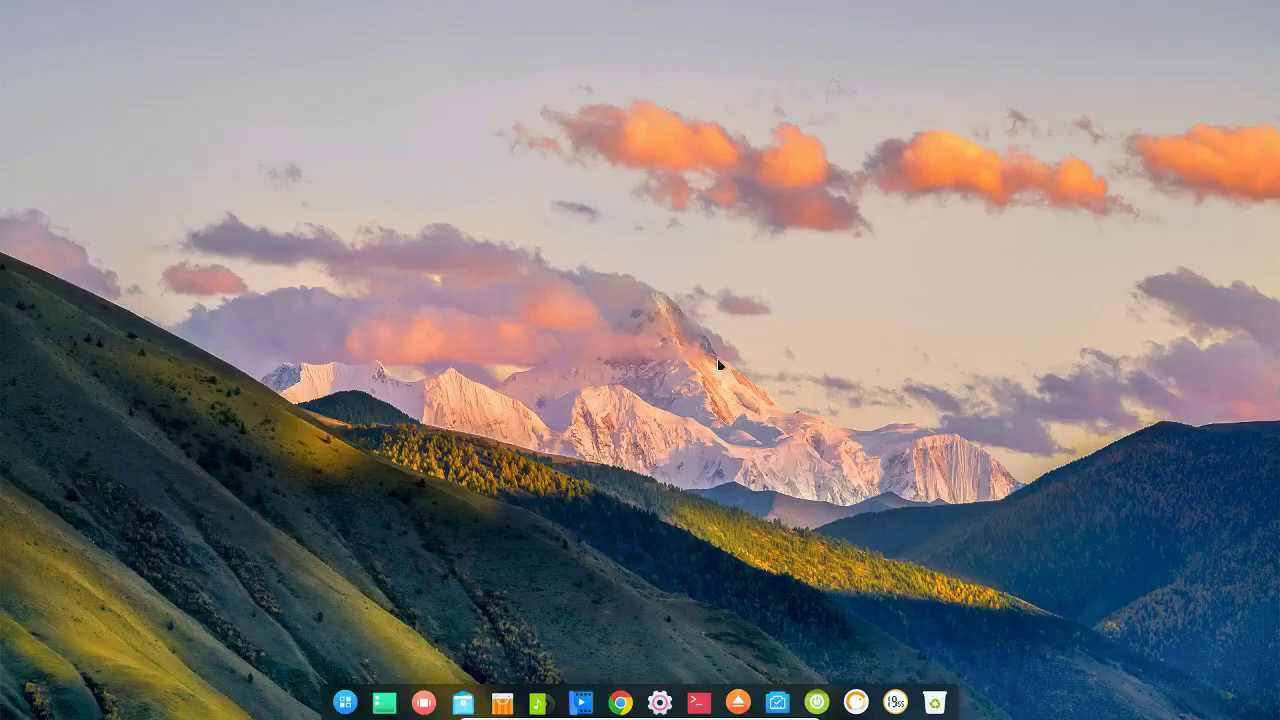
right_click(645, 386)
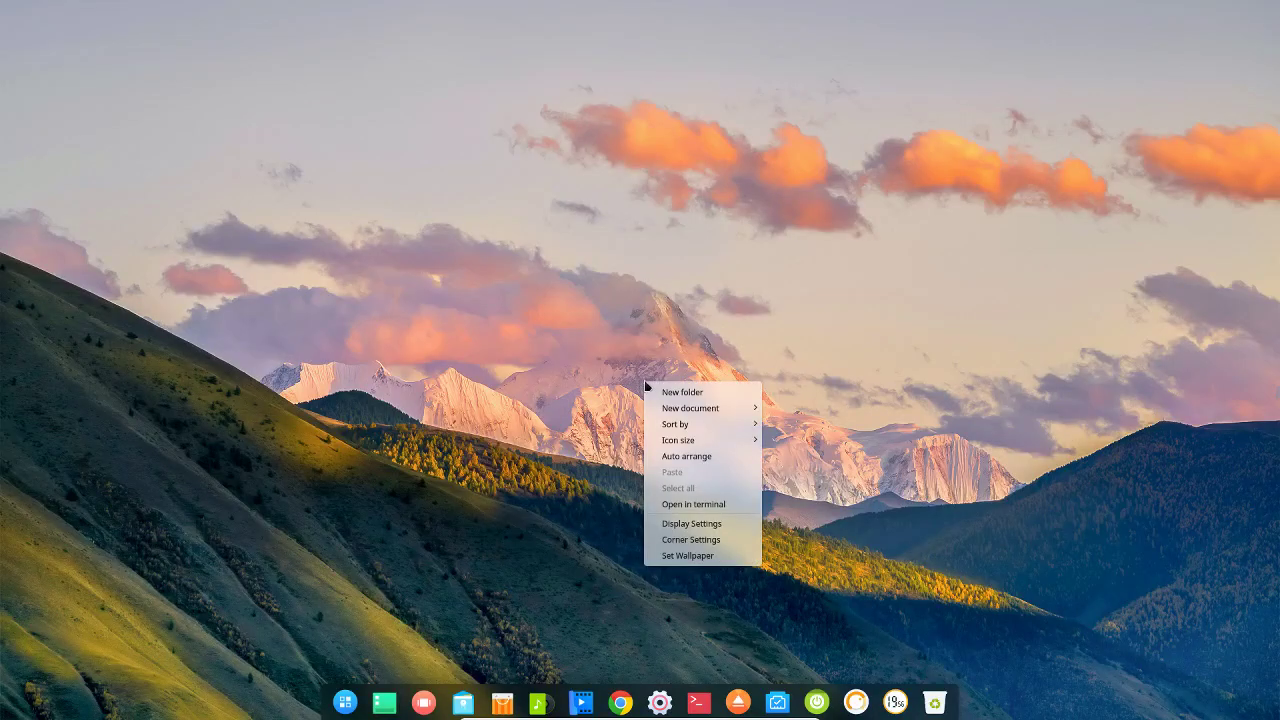
left_click(581, 390)
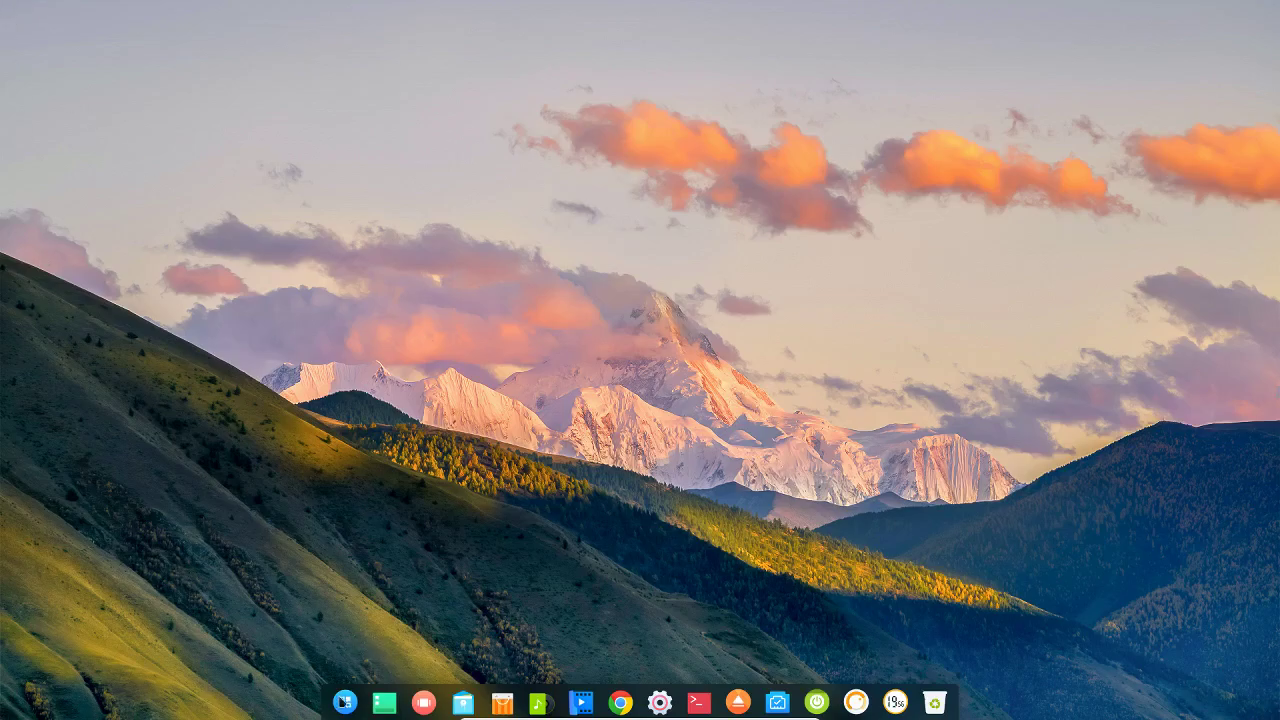
Step: Open the multitasking view, preview each of the four workspaces in turn, and return to the first workspace's desktop
left_click(344, 704)
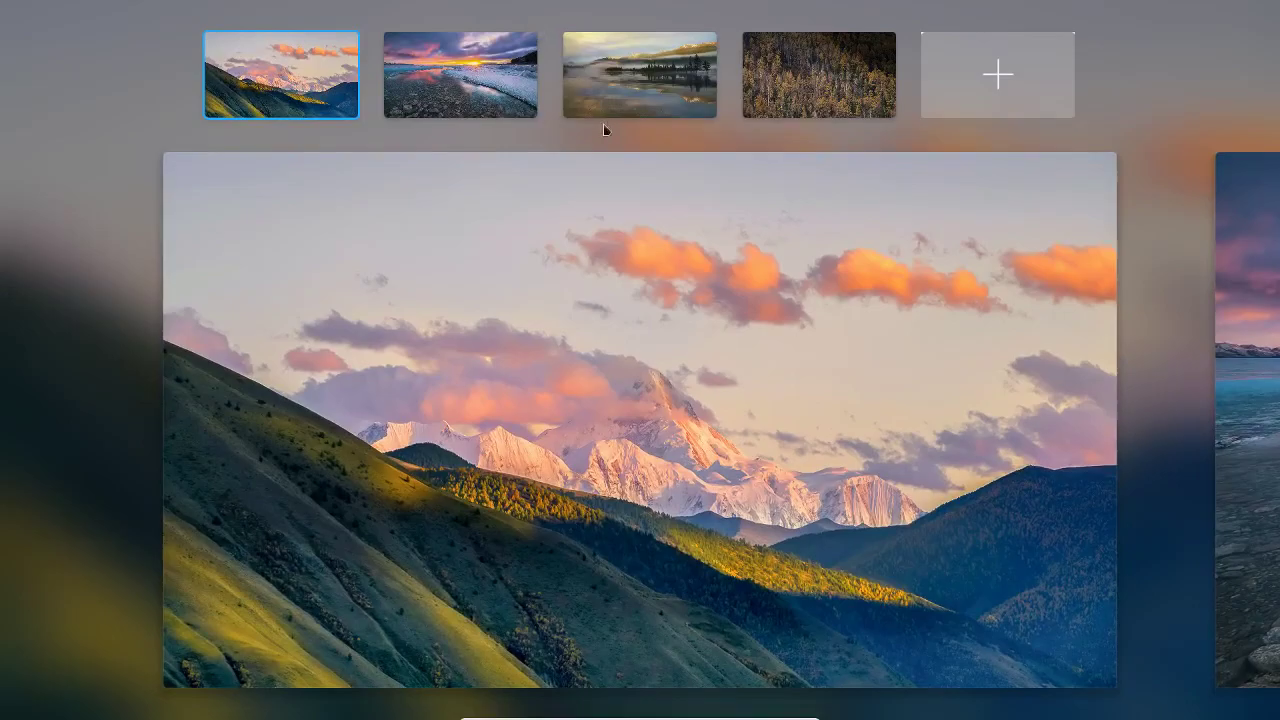
left_click(434, 108)
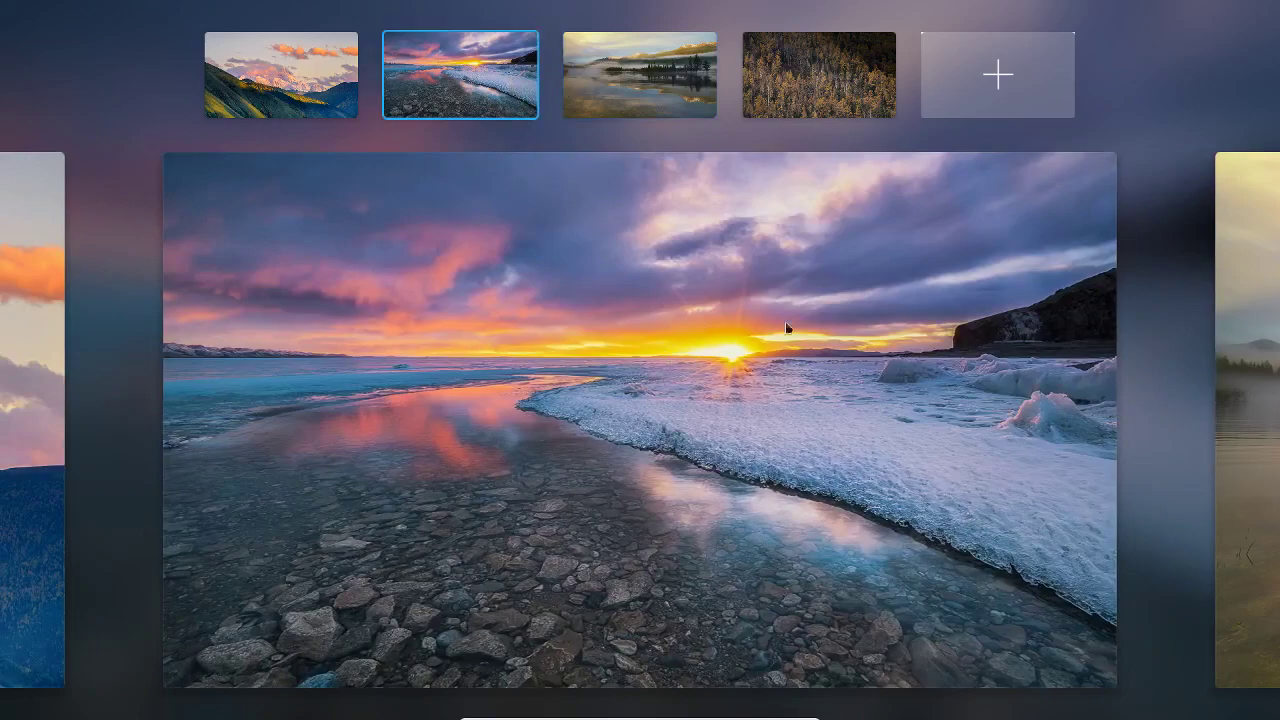
left_click(613, 96)
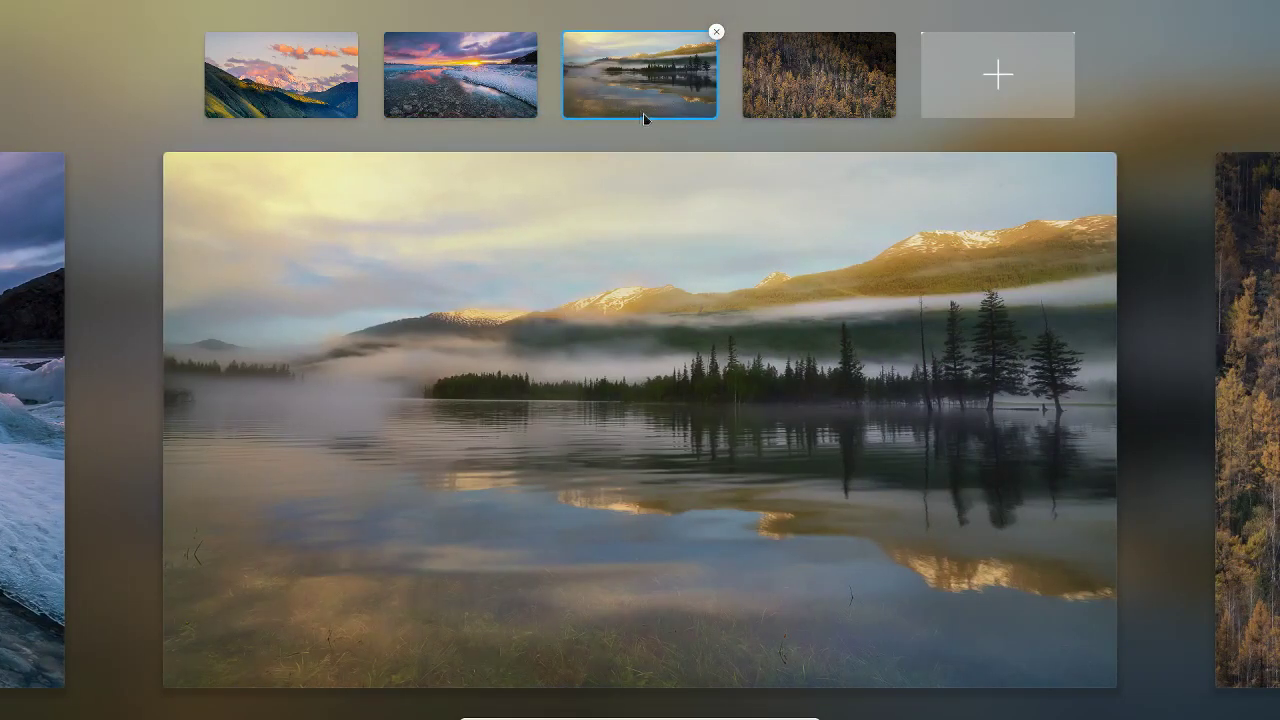
left_click(783, 90)
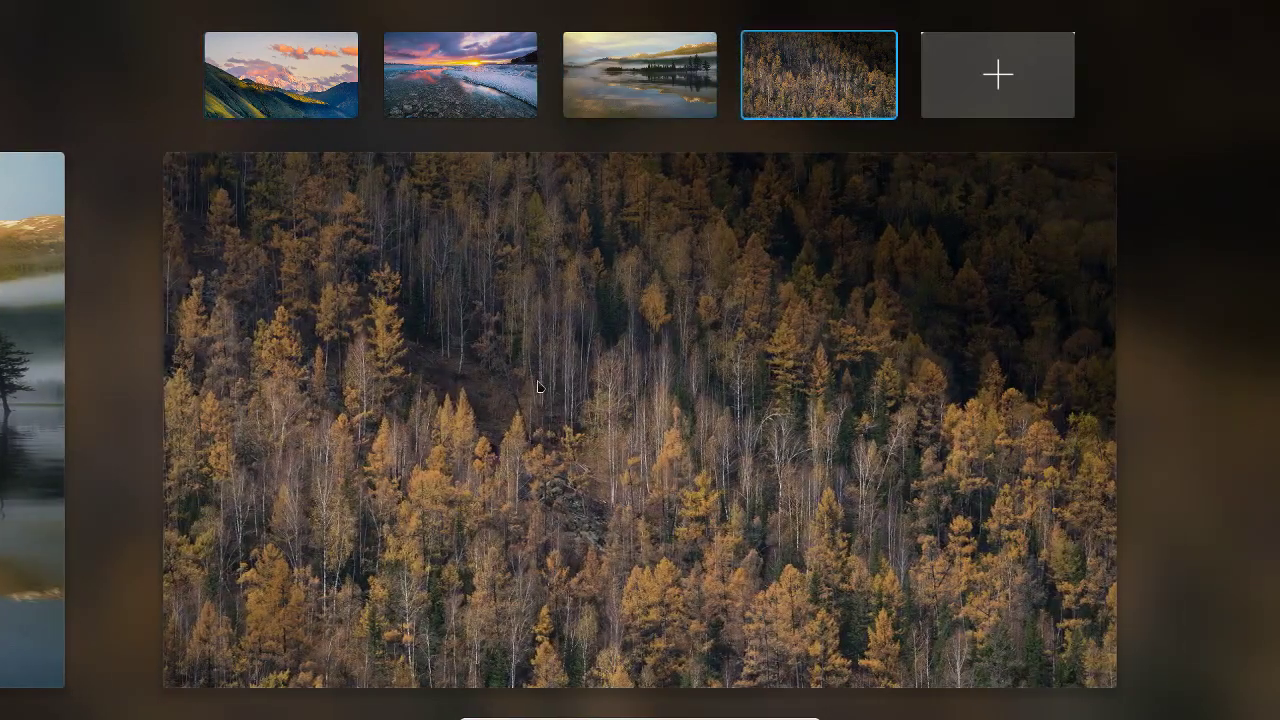
left_click(285, 96)
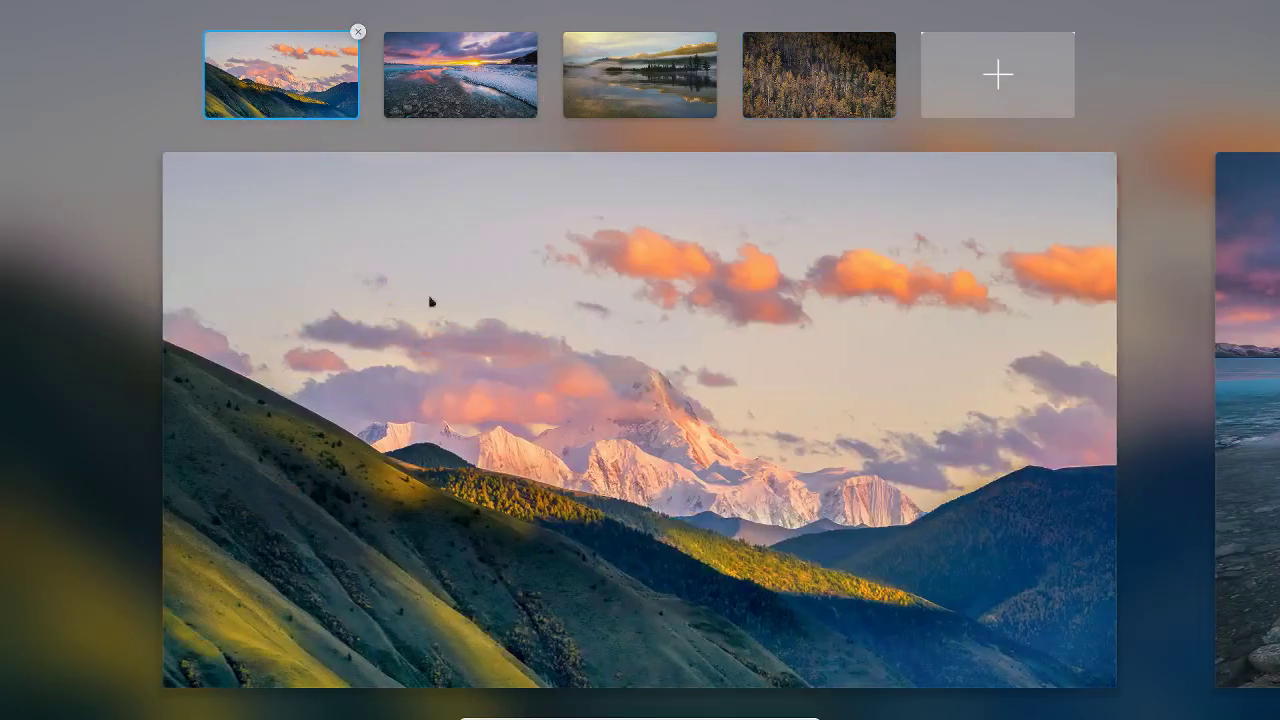
left_click(440, 310)
right_click(368, 444)
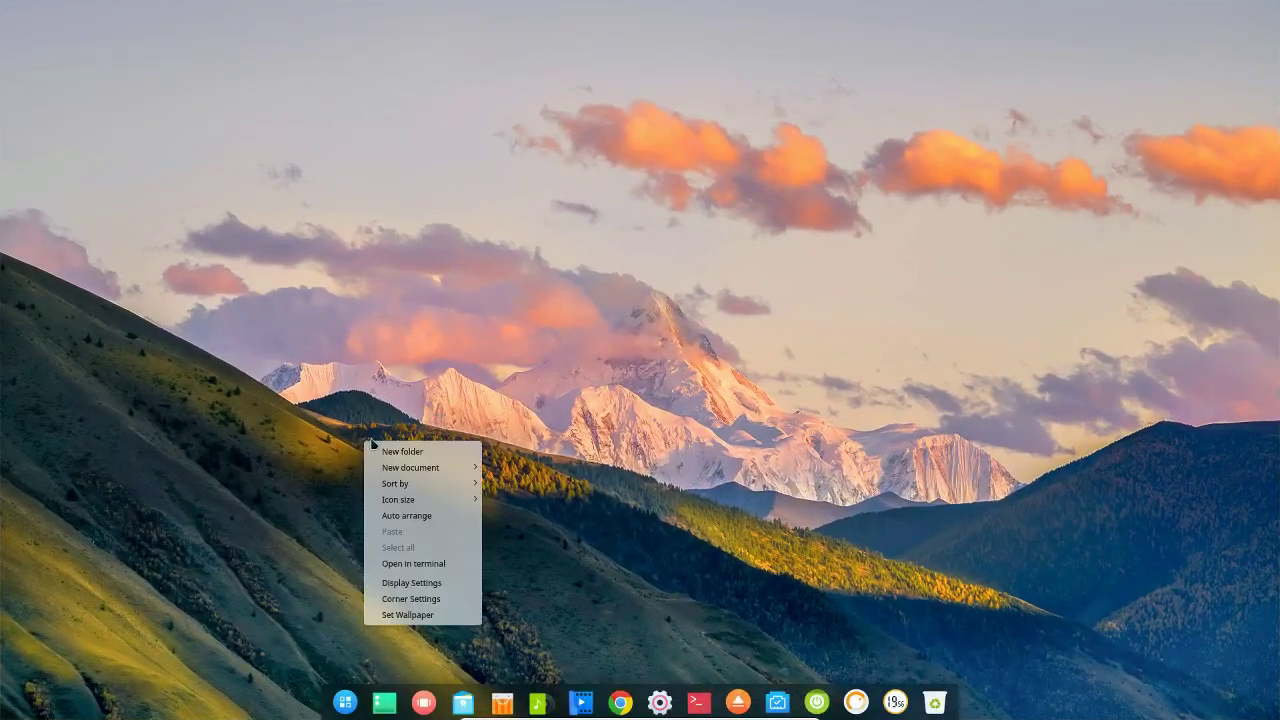
left_click(283, 443)
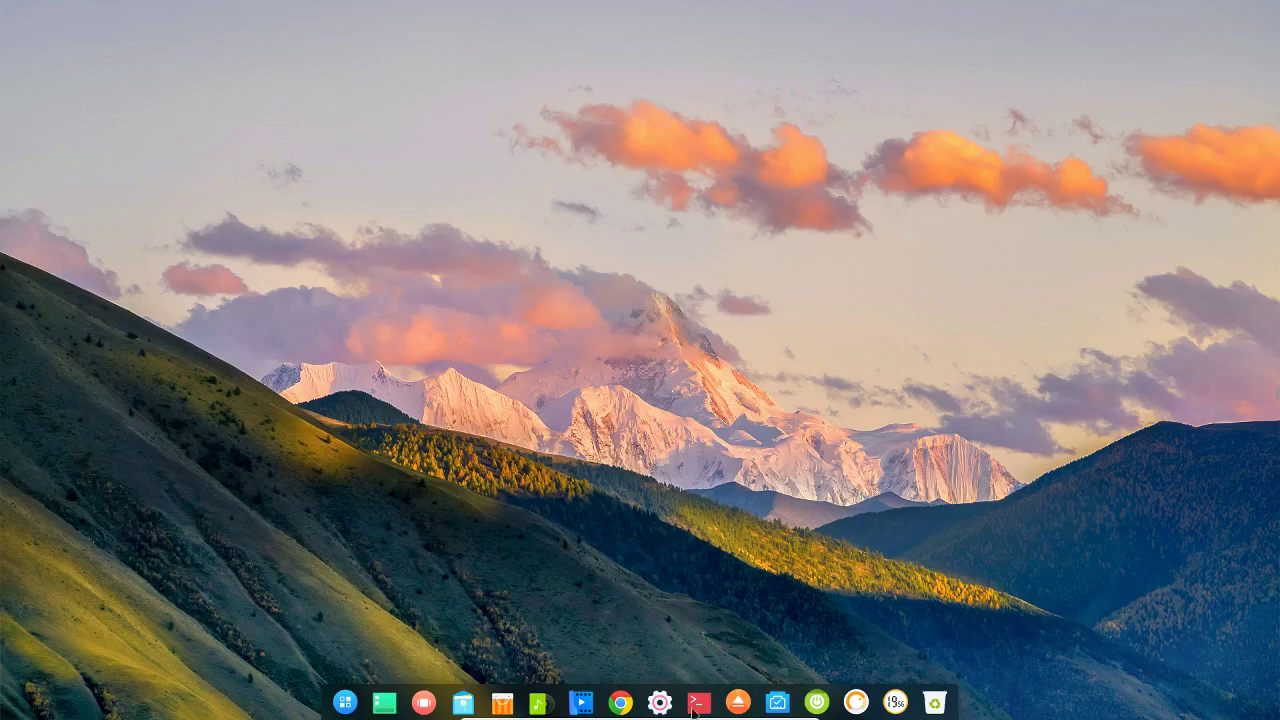
Step: Check the battery charge and shut down the Deepin system
mouse_move(818, 712)
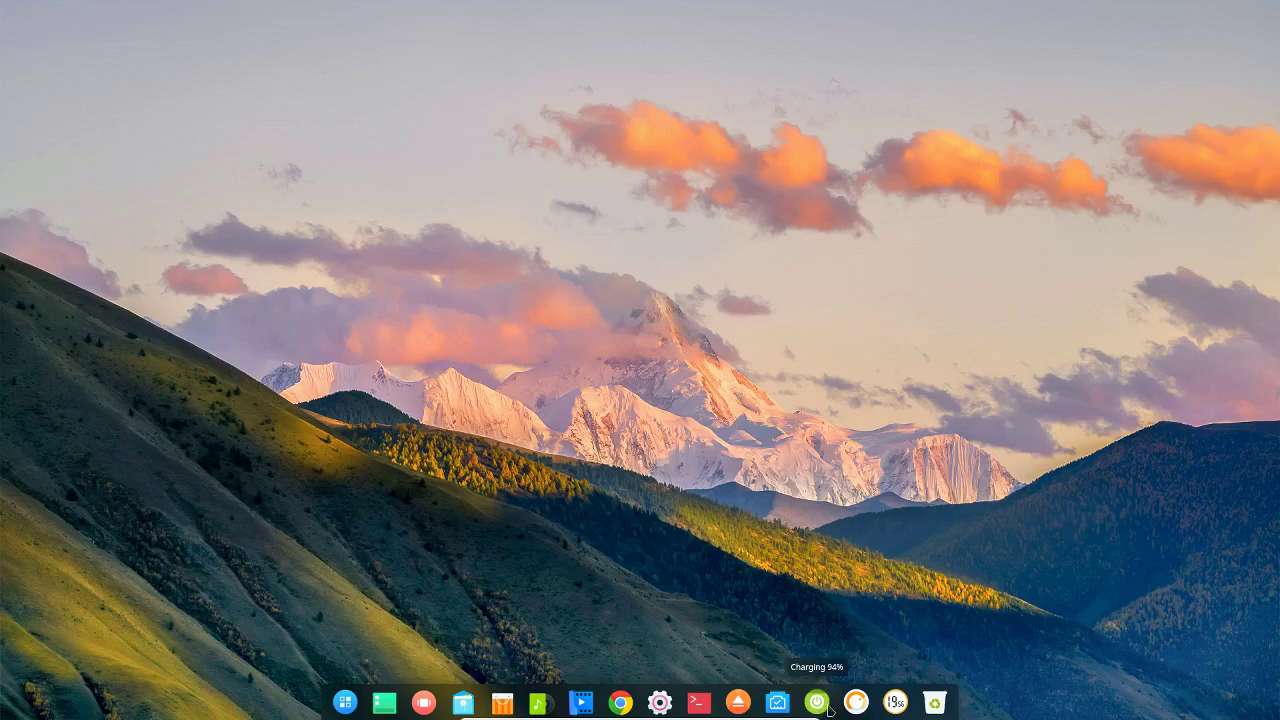
left_click(818, 703)
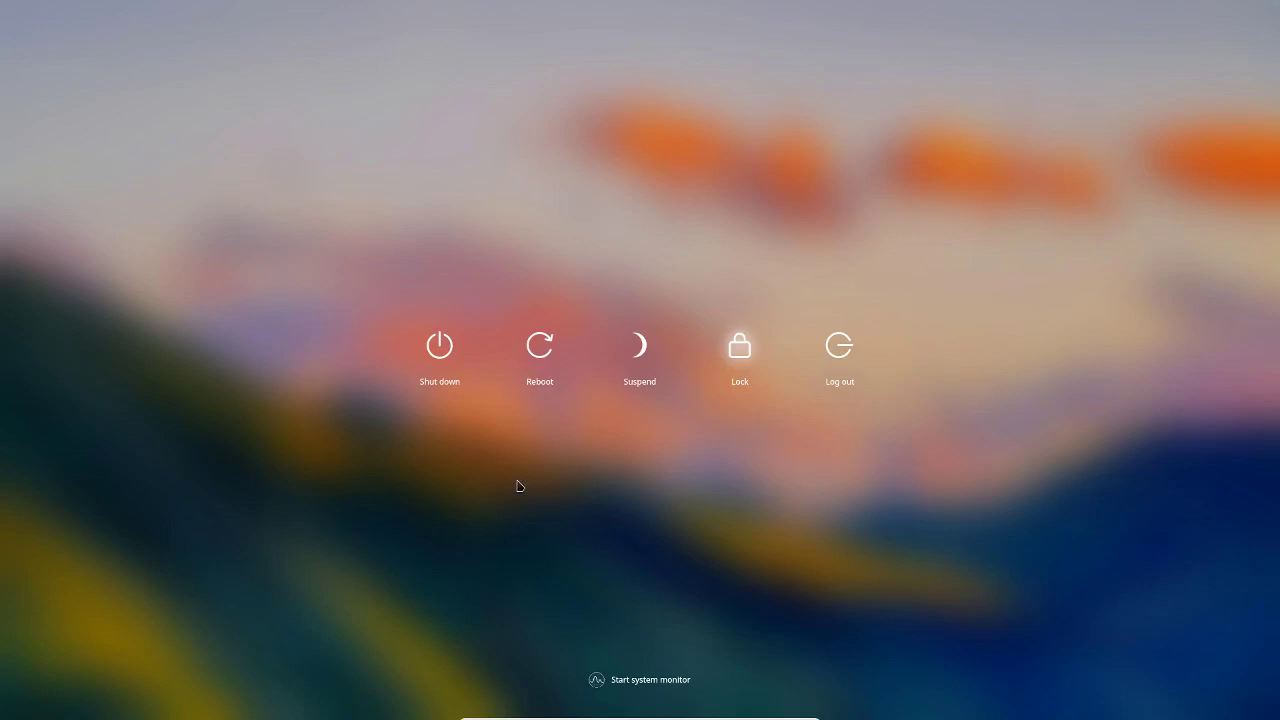
left_click(439, 348)
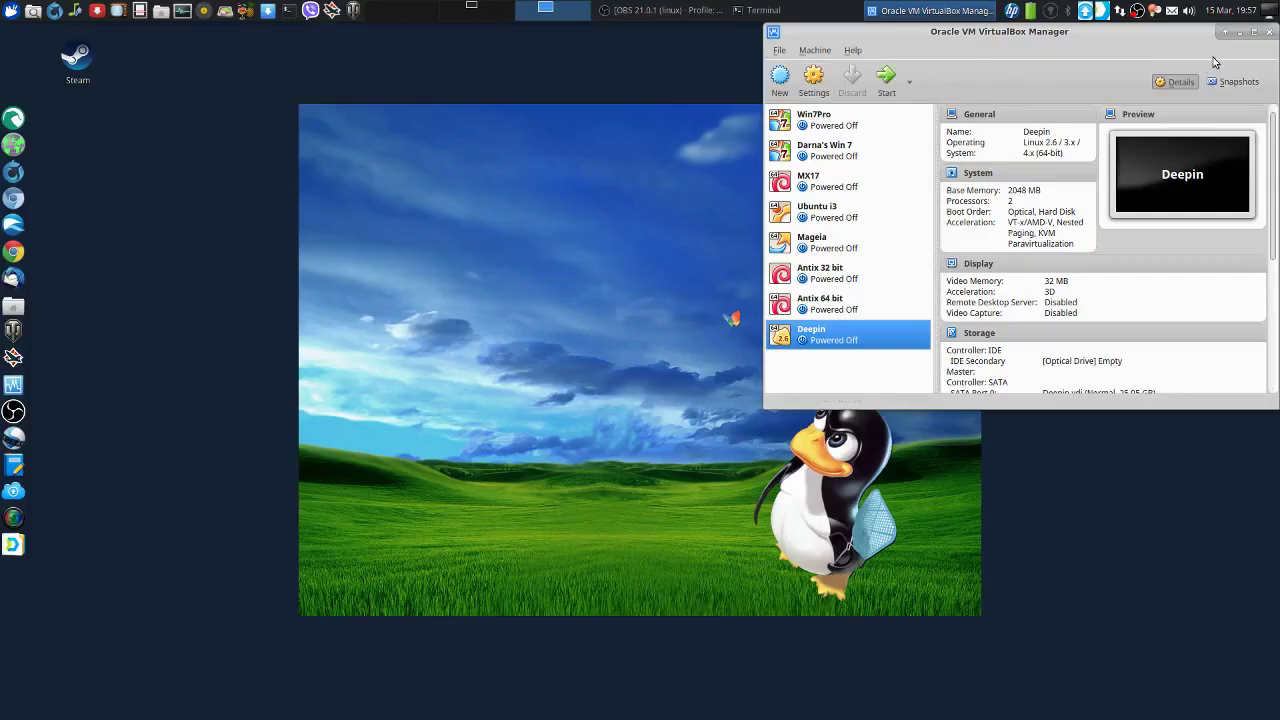
Step: Minimize VirtualBox Manager, open the home folder in the host's file manager, and move its window across the desktop
left_click(1236, 36)
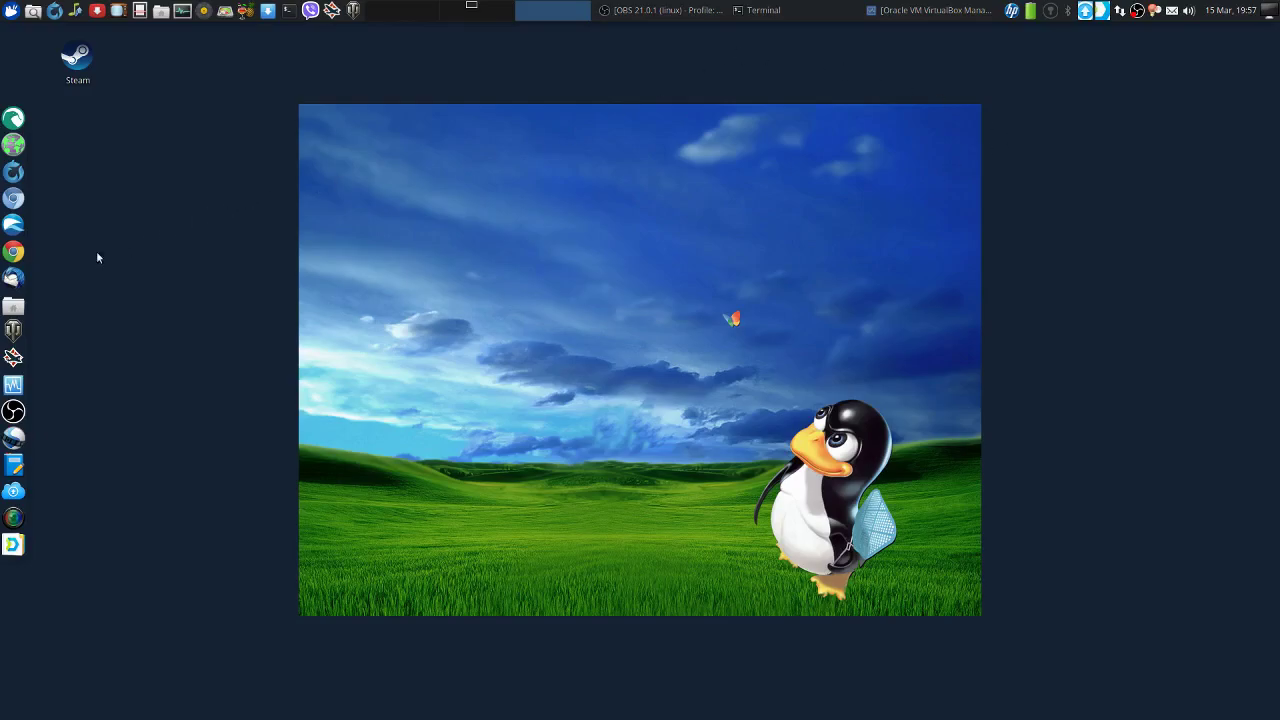
left_click(20, 305)
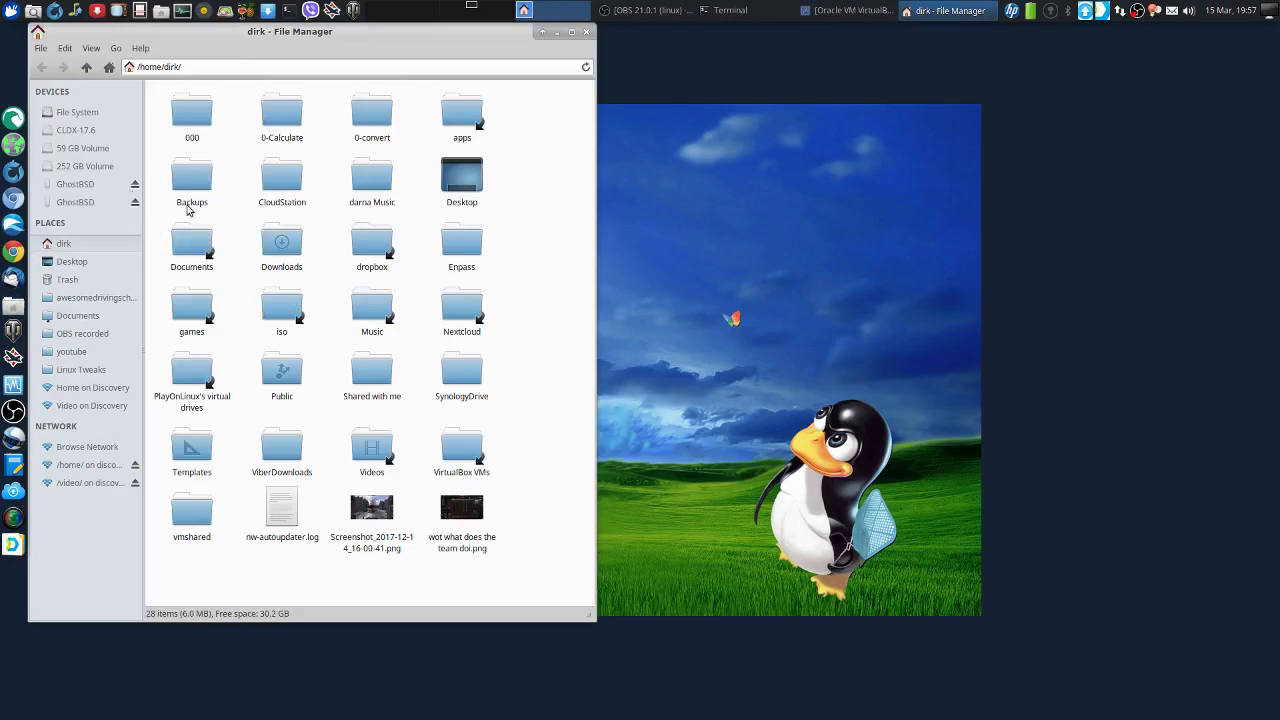
left_click_drag(443, 31, 1099, 28)
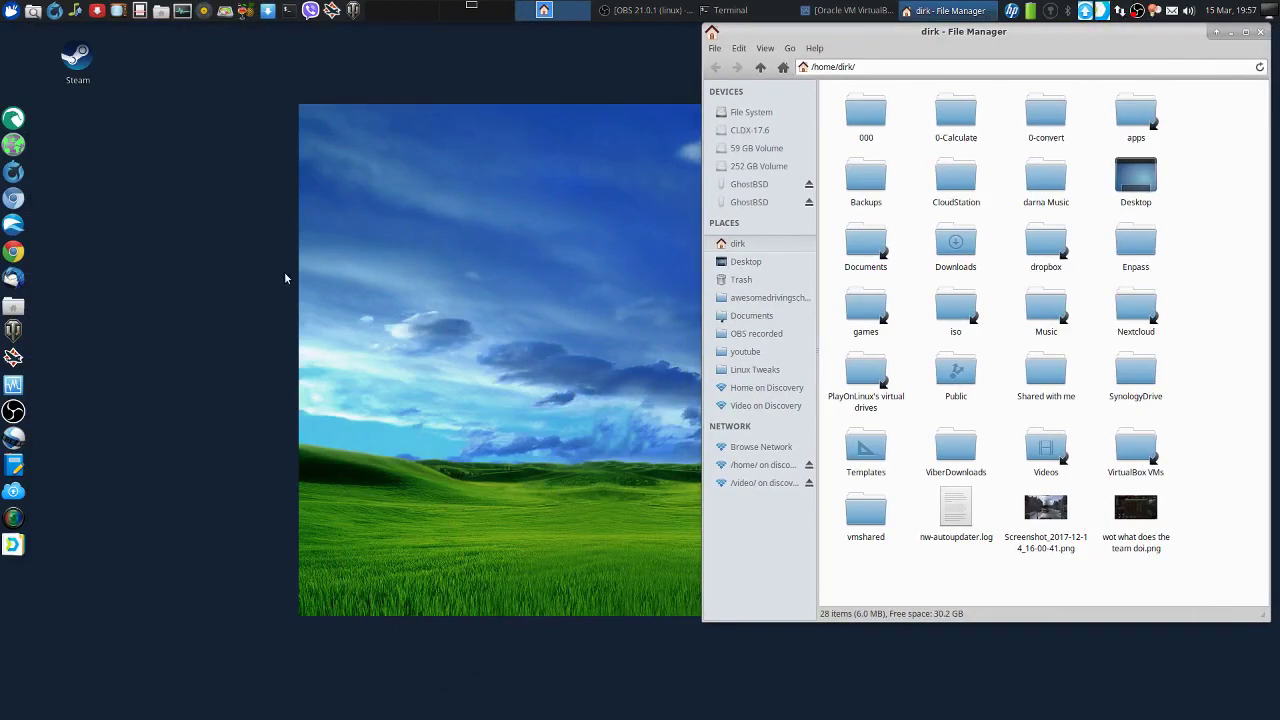
Step: Open the iso folder in the home directory and load deepin-15.5-amd64.iso into Etcher as the image to flash
left_click(952, 313)
double_click(952, 313)
left_click_drag(922, 37, 247, 32)
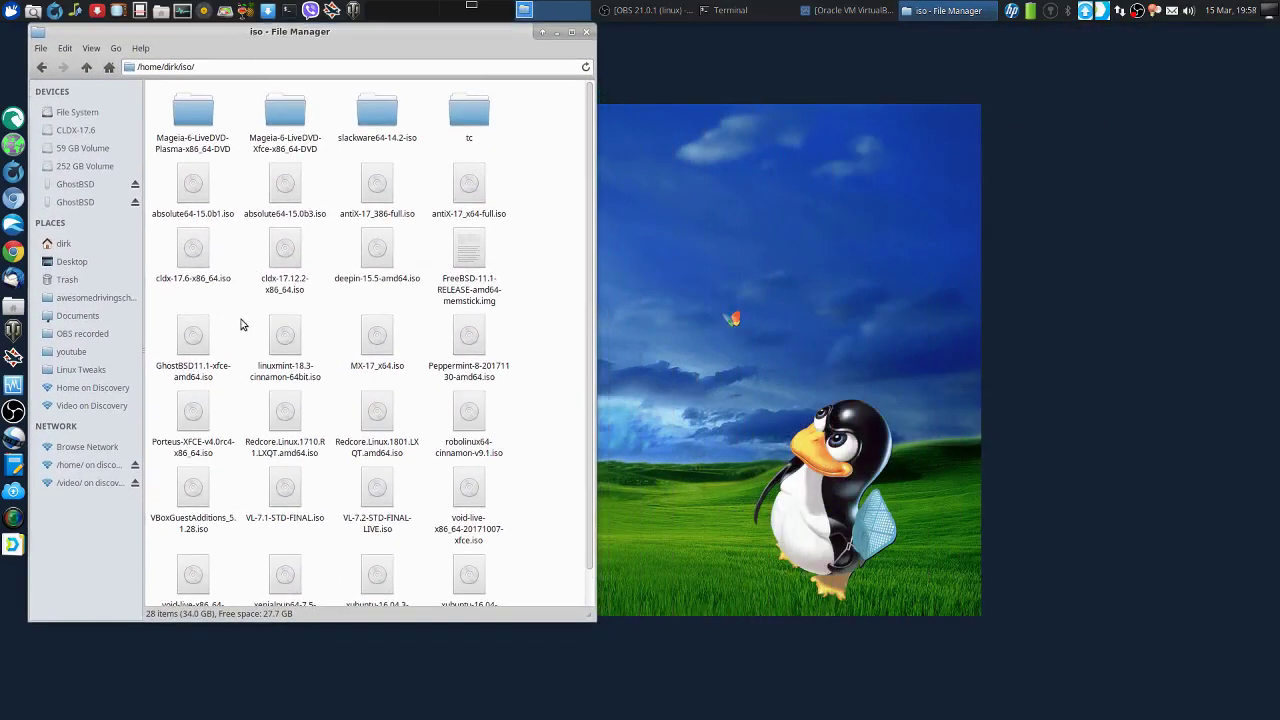
left_click_drag(518, 233, 754, 224)
left_click_drag(377, 250, 714, 322)
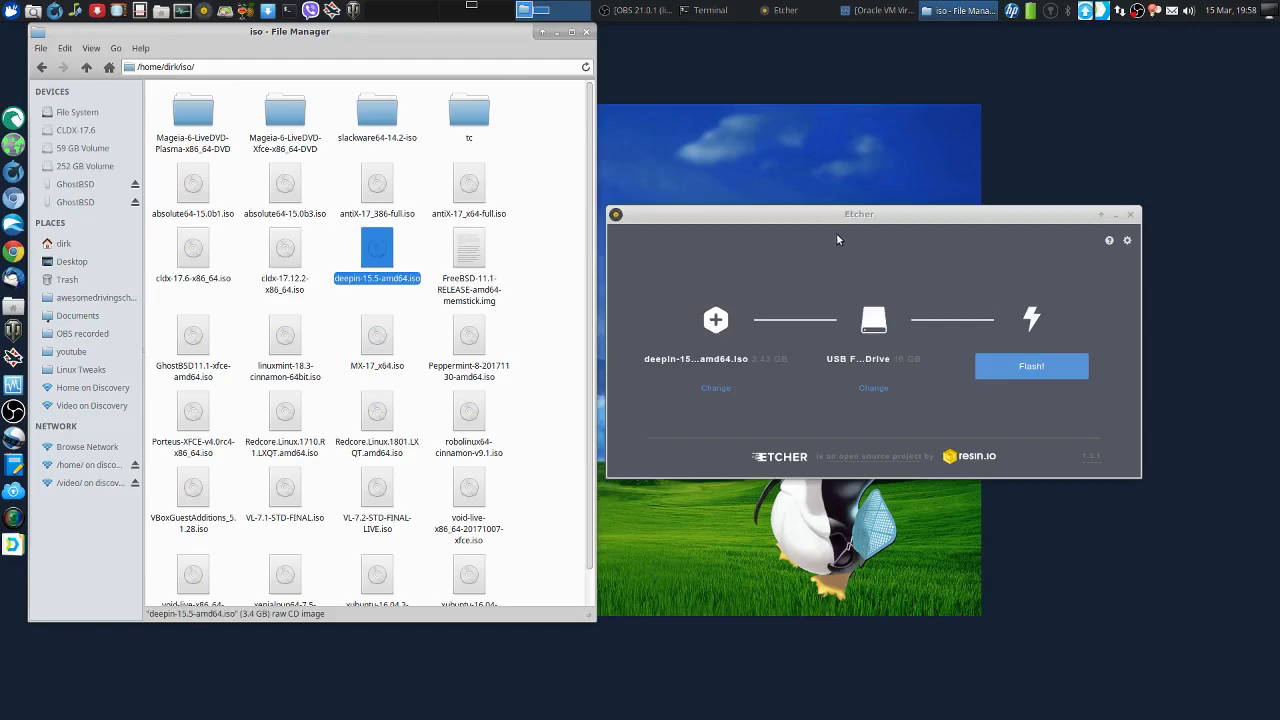
Step: Start flashing the Deepin image to the USB flash drive and authenticate with the account password
left_click(1040, 367)
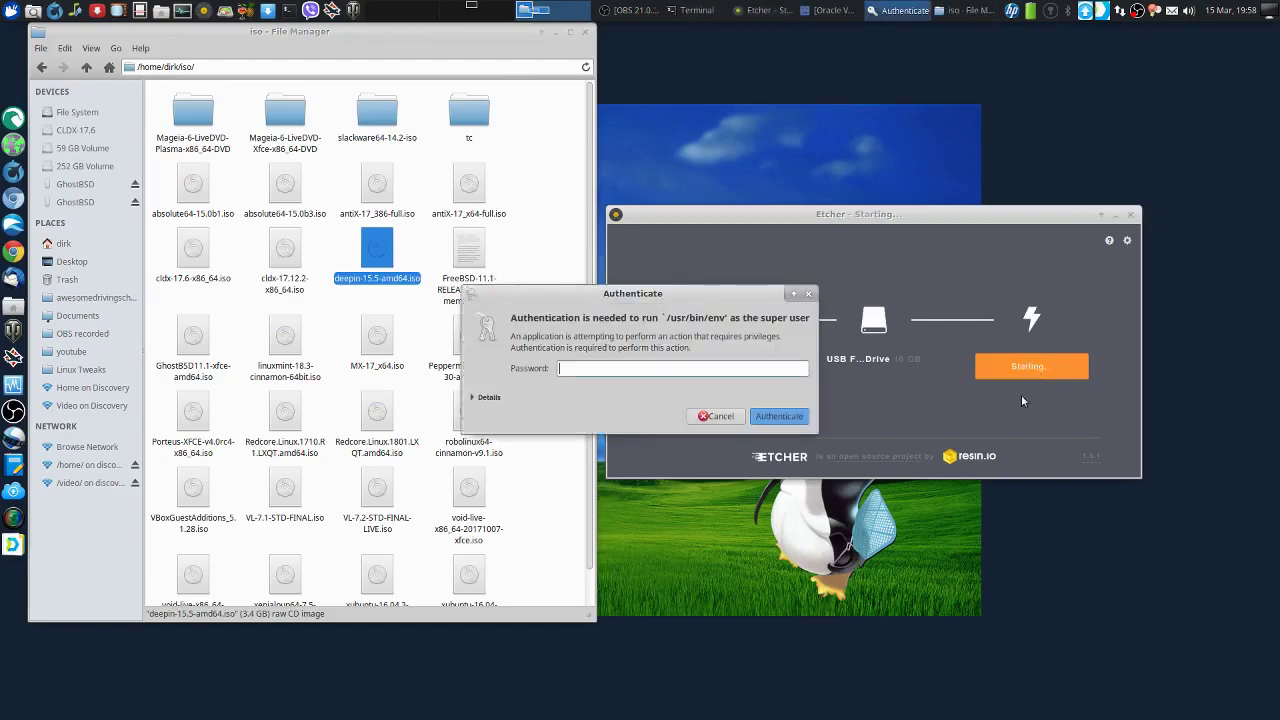
type("********")
key("Return")
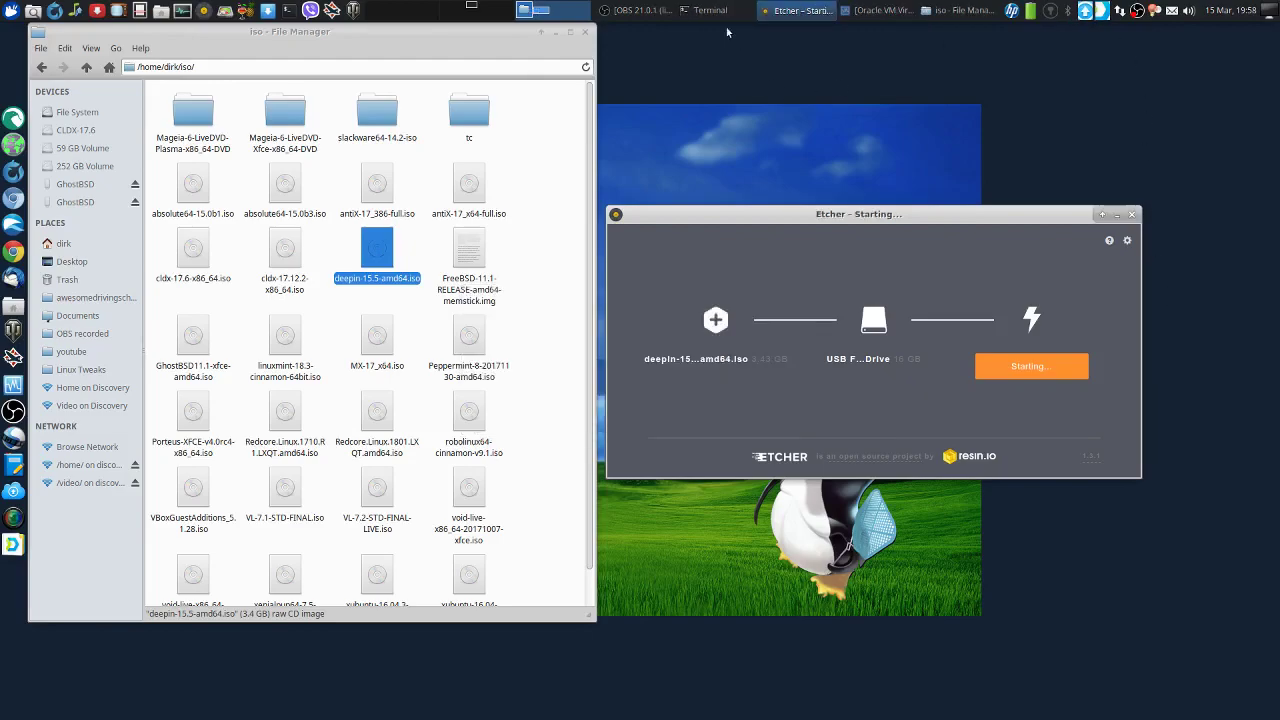
Step: Close the iso folder window and move the Etcher window out of the way
left_click(585, 44)
left_click(586, 32)
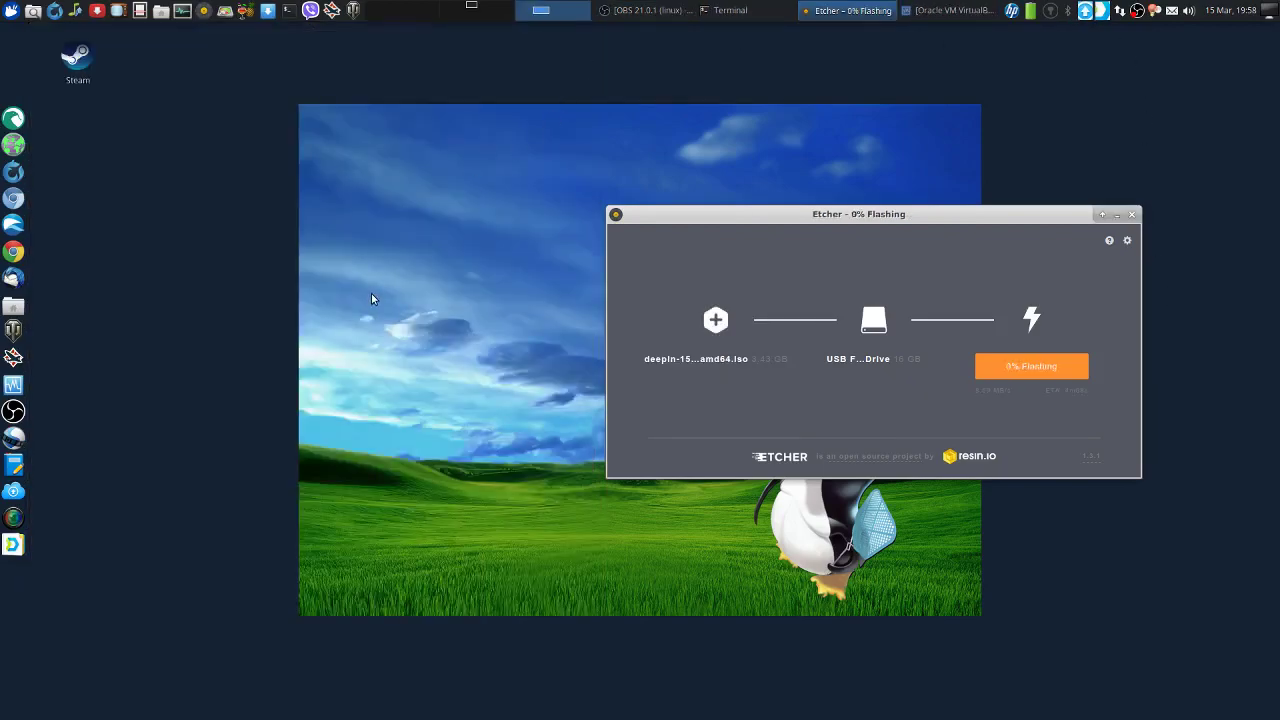
left_click_drag(898, 214, 1035, 31)
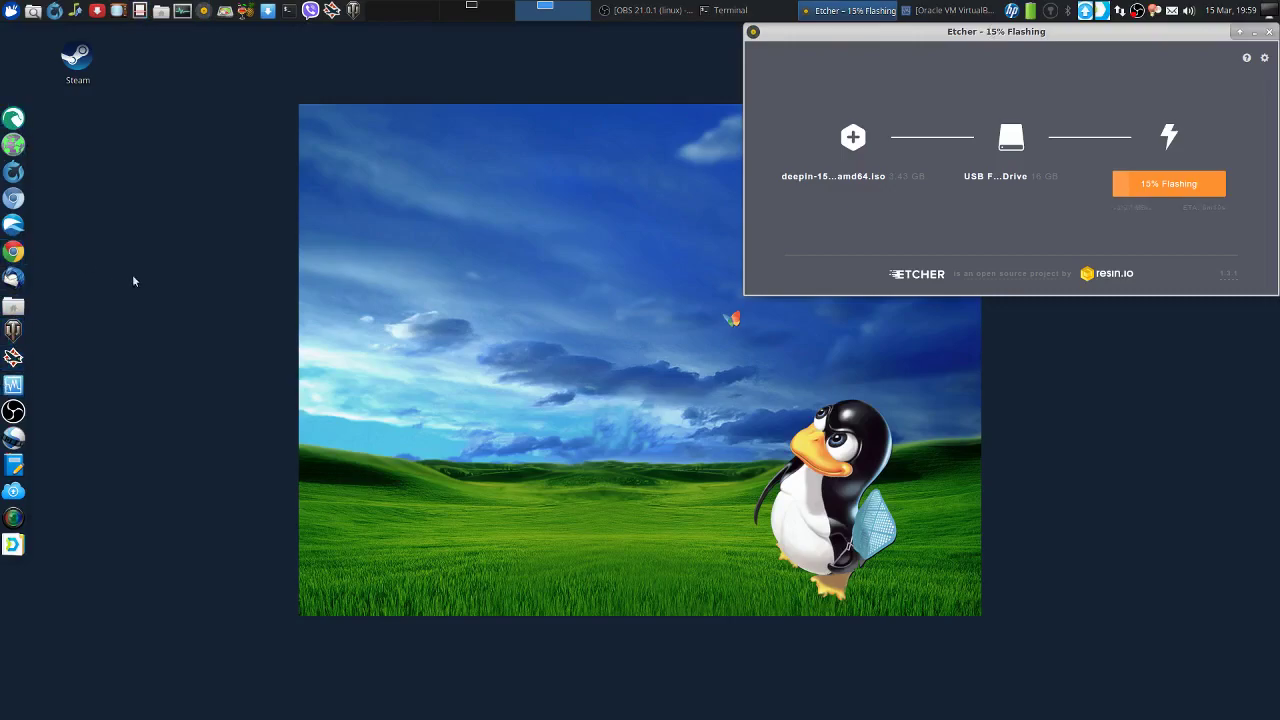
Step: Switch to VirtualBox Manager, start the Deepin virtual machine, and boot Deepin 15.5 GNU/Linux
left_click(12, 388)
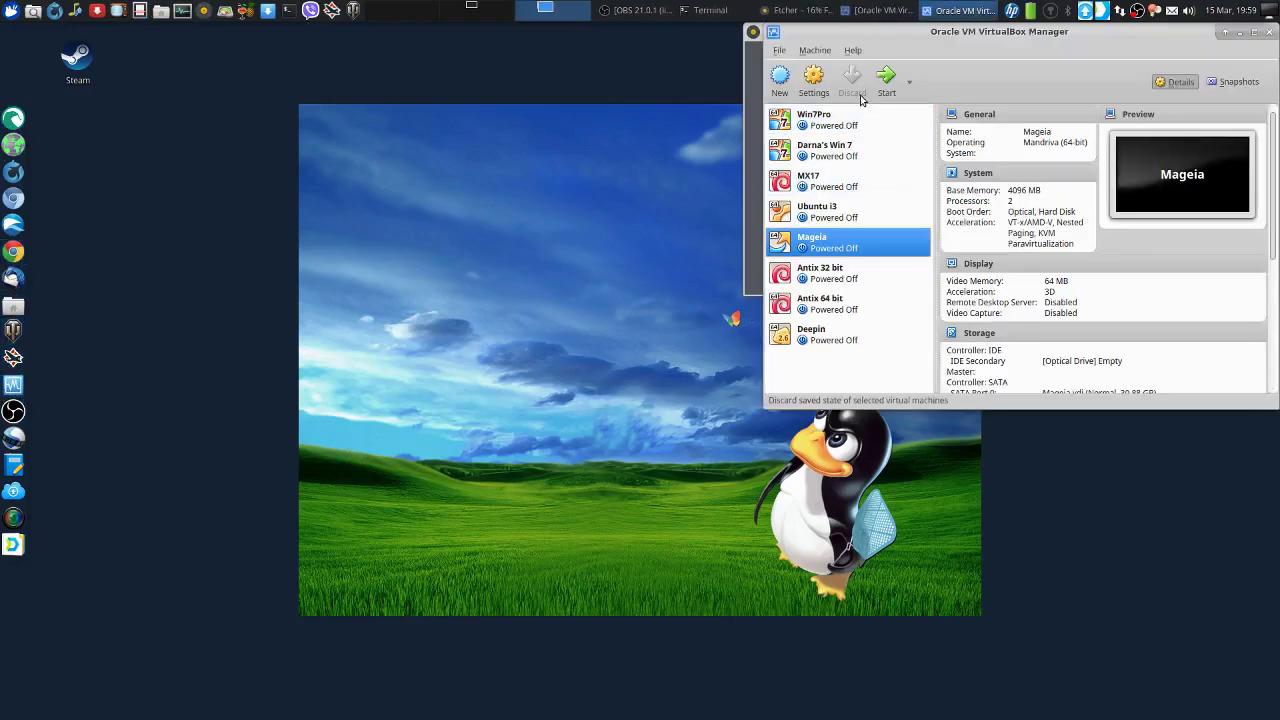
left_click(842, 330)
left_click(888, 84)
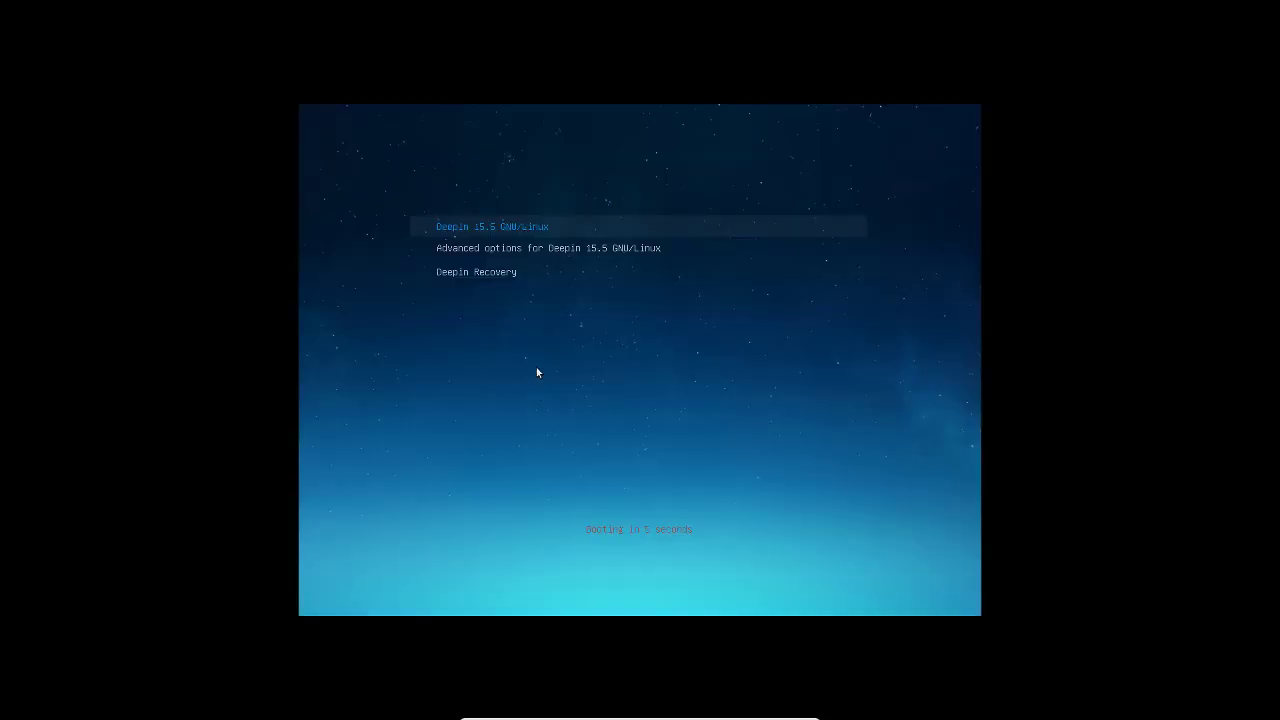
key("Return")
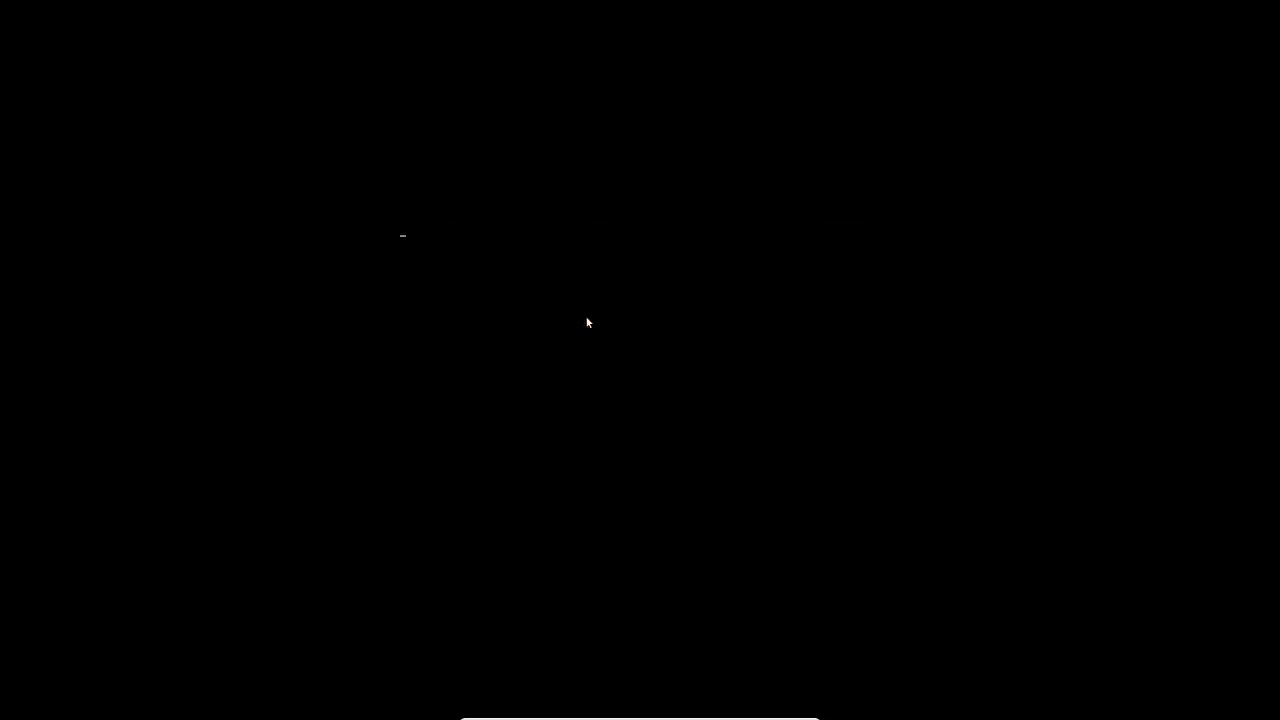
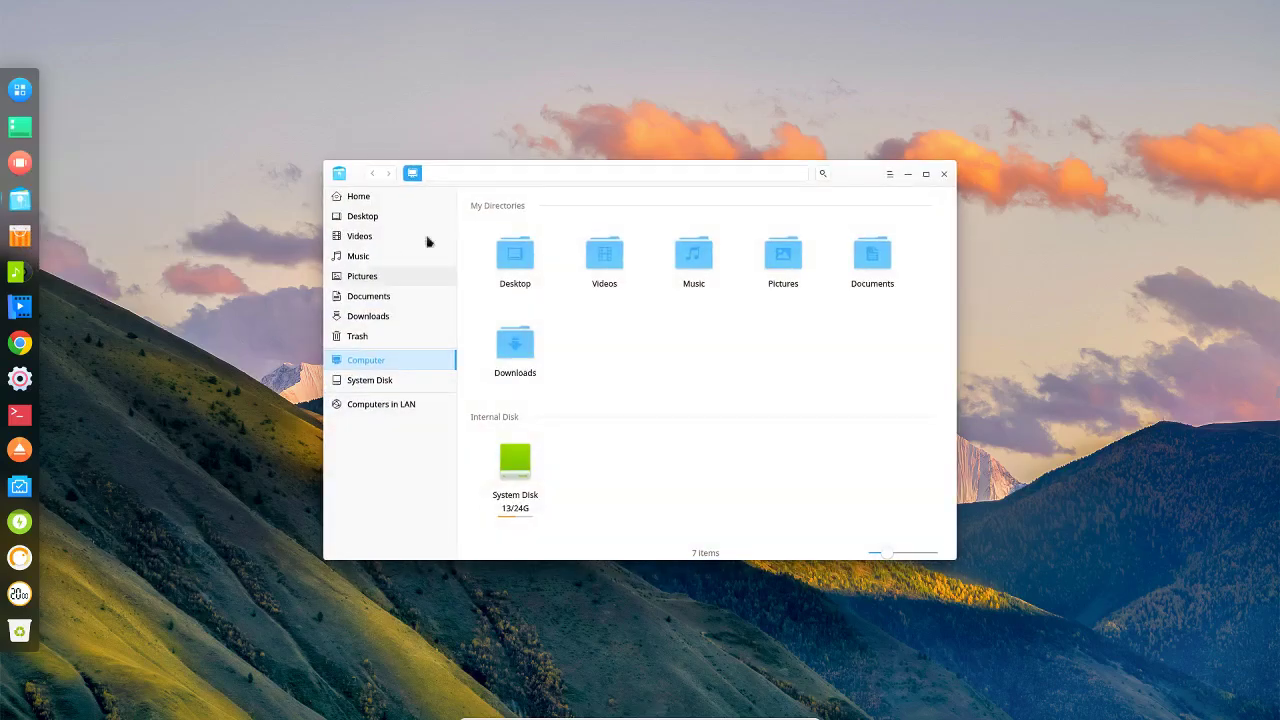
Step: Move Deepin's file manager window, open Computers in LAN, and select the Windows Network and DISCOVERY entries in turn
left_click_drag(778, 174, 555, 86)
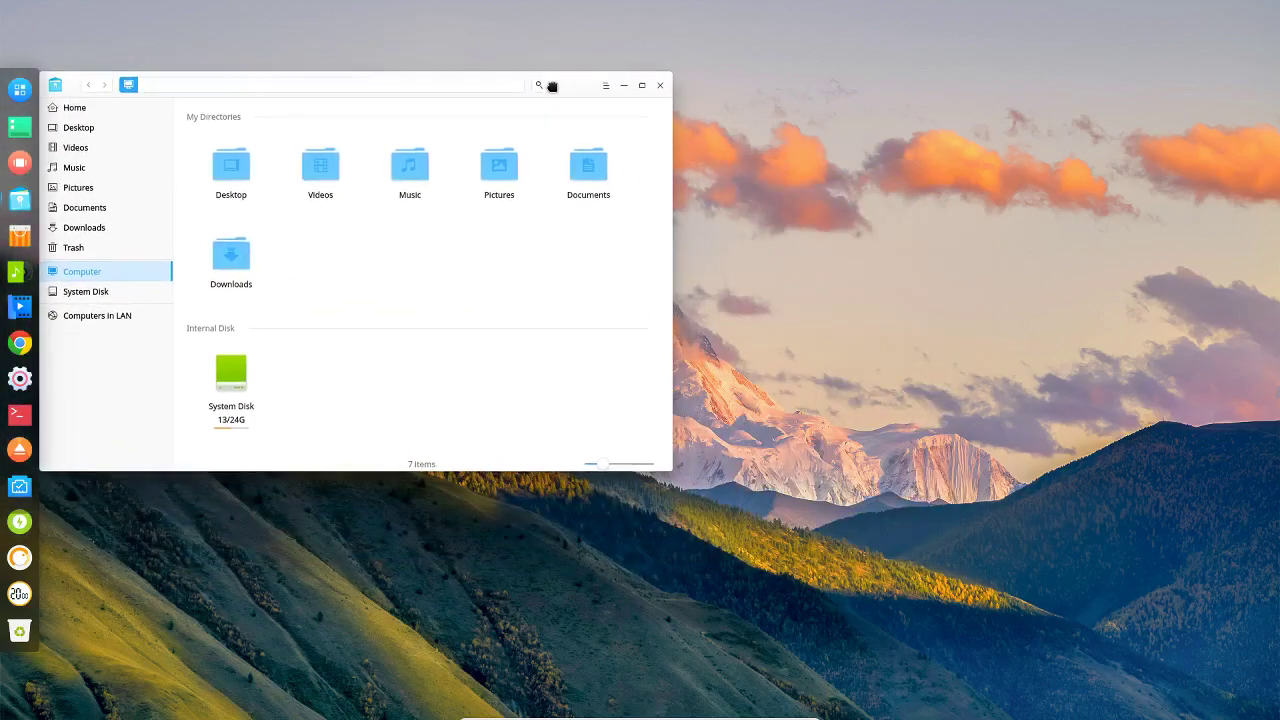
left_click(103, 317)
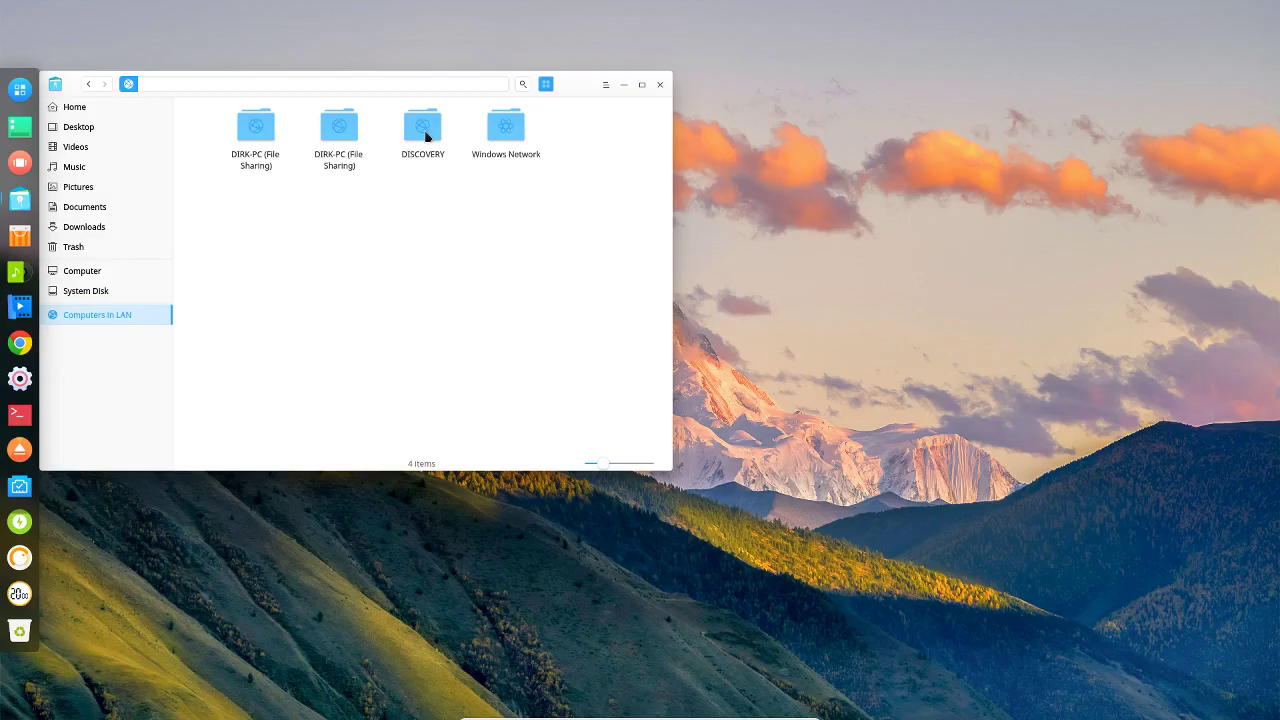
left_click(500, 131)
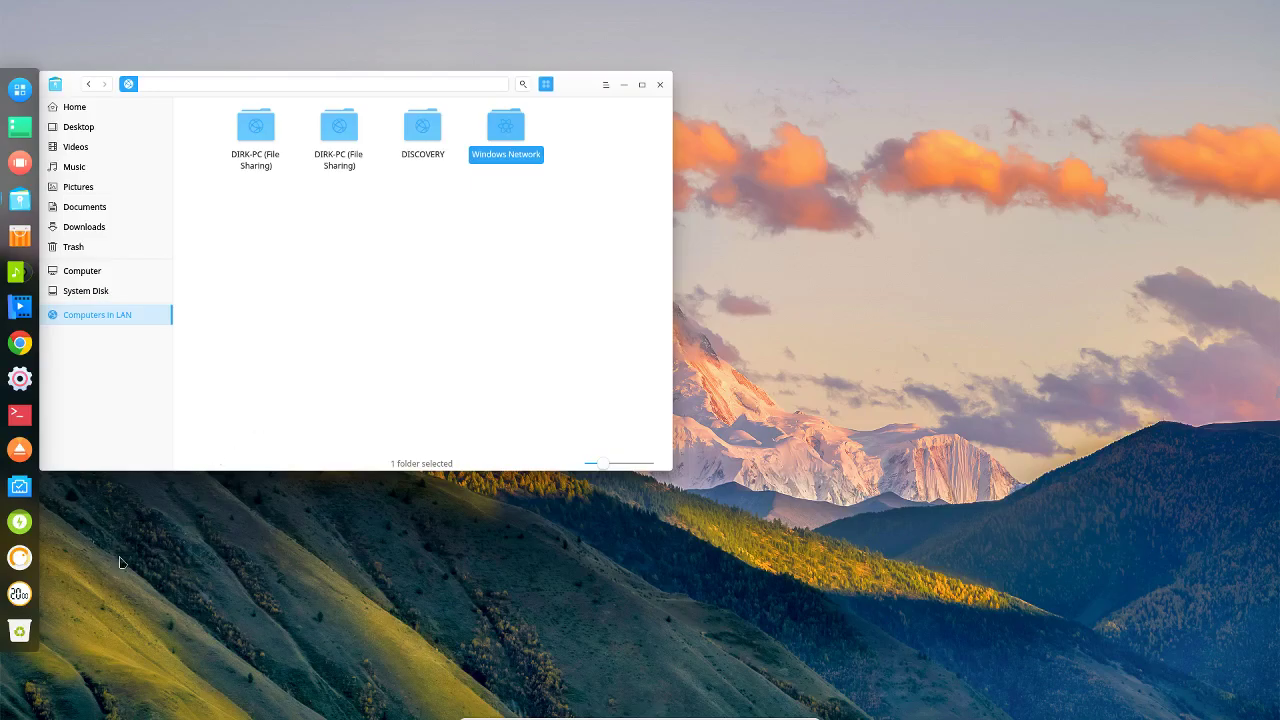
mouse_move(17, 601)
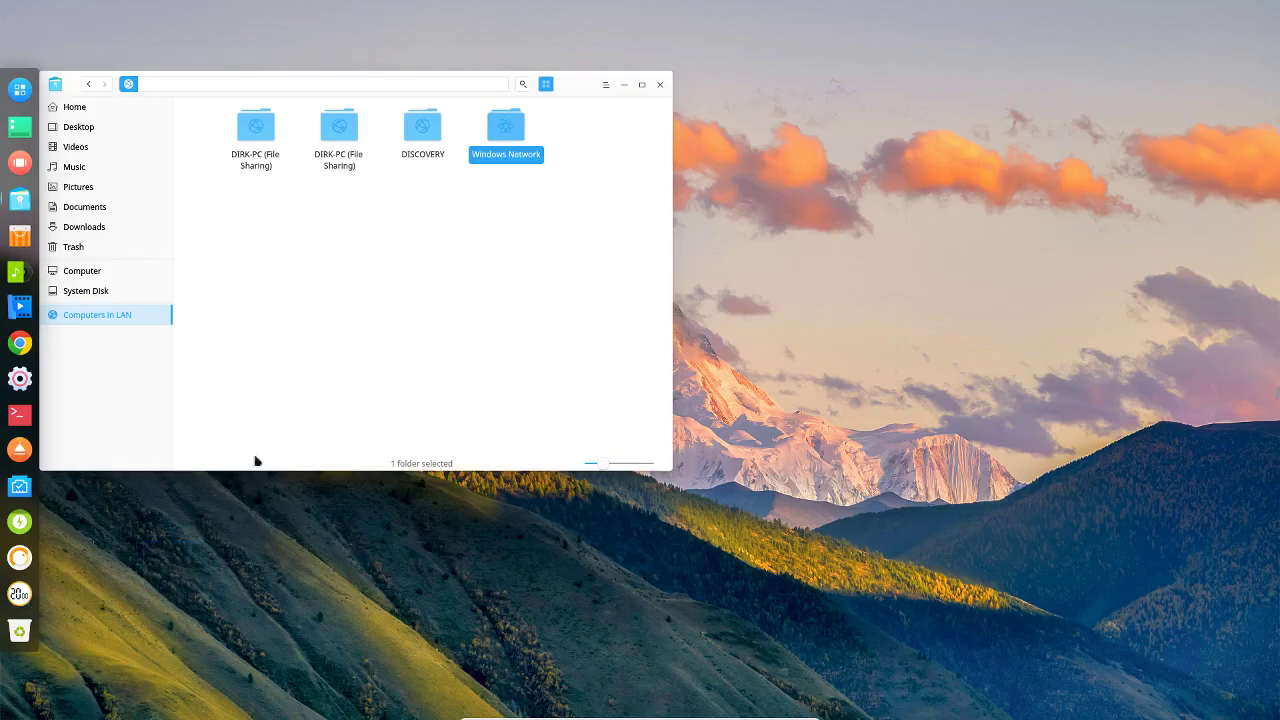
left_click(298, 362)
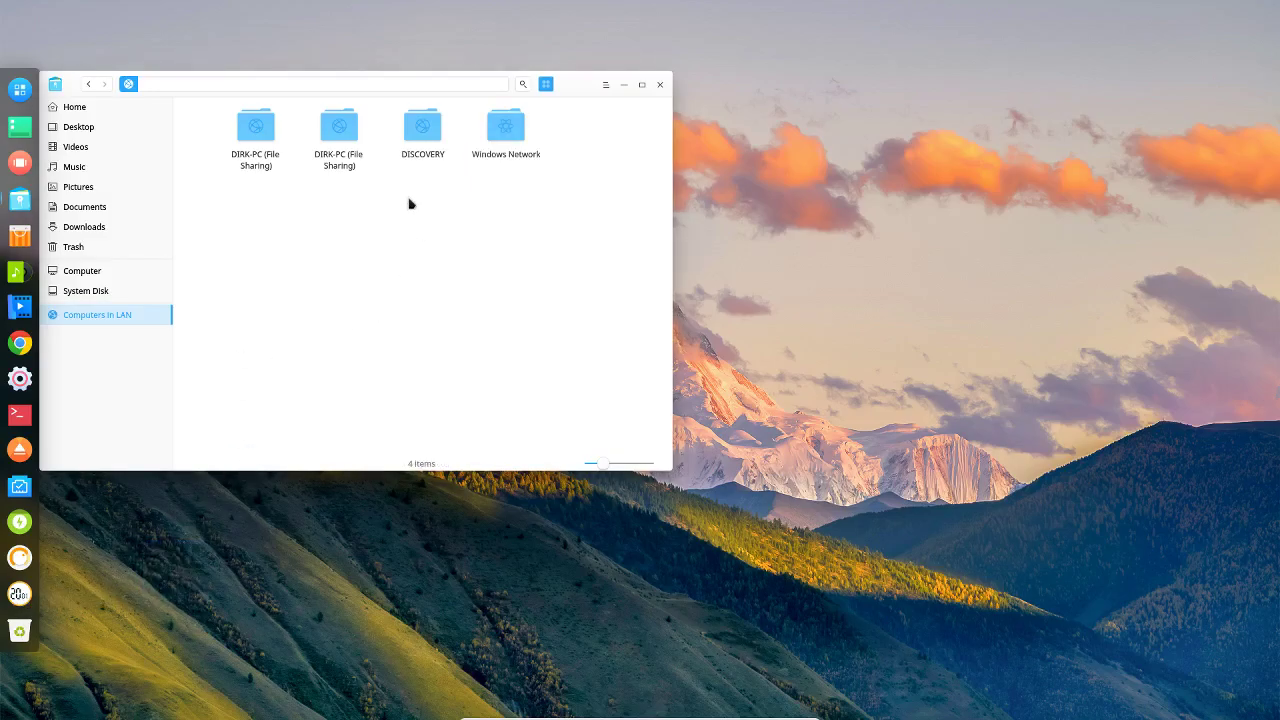
left_click(431, 139)
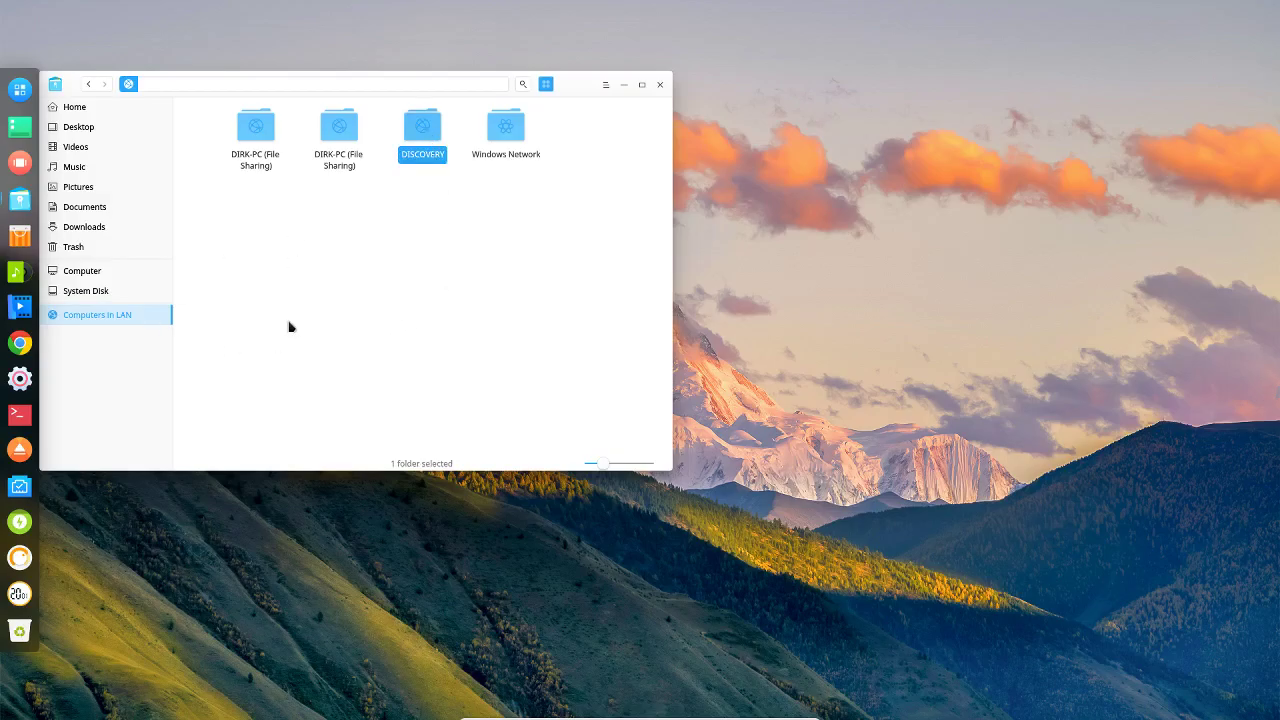
Step: Look over the file manager's options, move its window aside, and open the DISCOVERY network computer to view its shares
left_click_drag(566, 88, 811, 91)
left_click(807, 93)
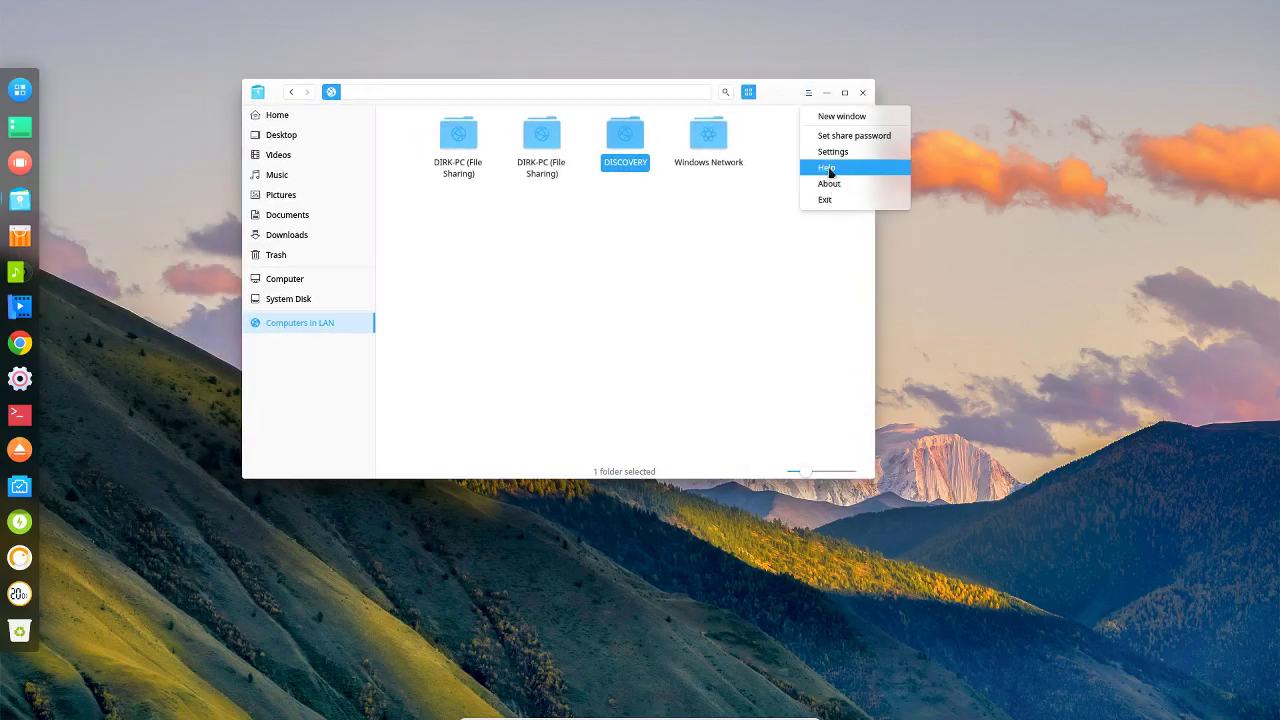
left_click(700, 288)
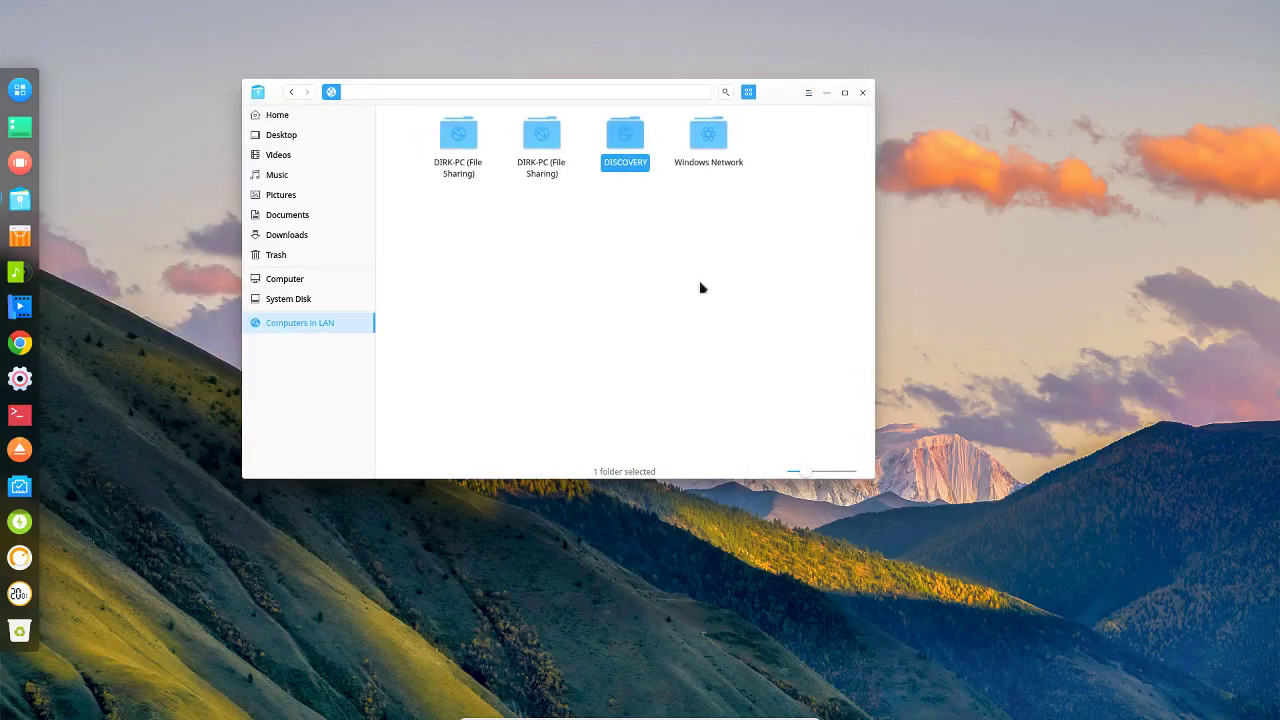
left_click(808, 93)
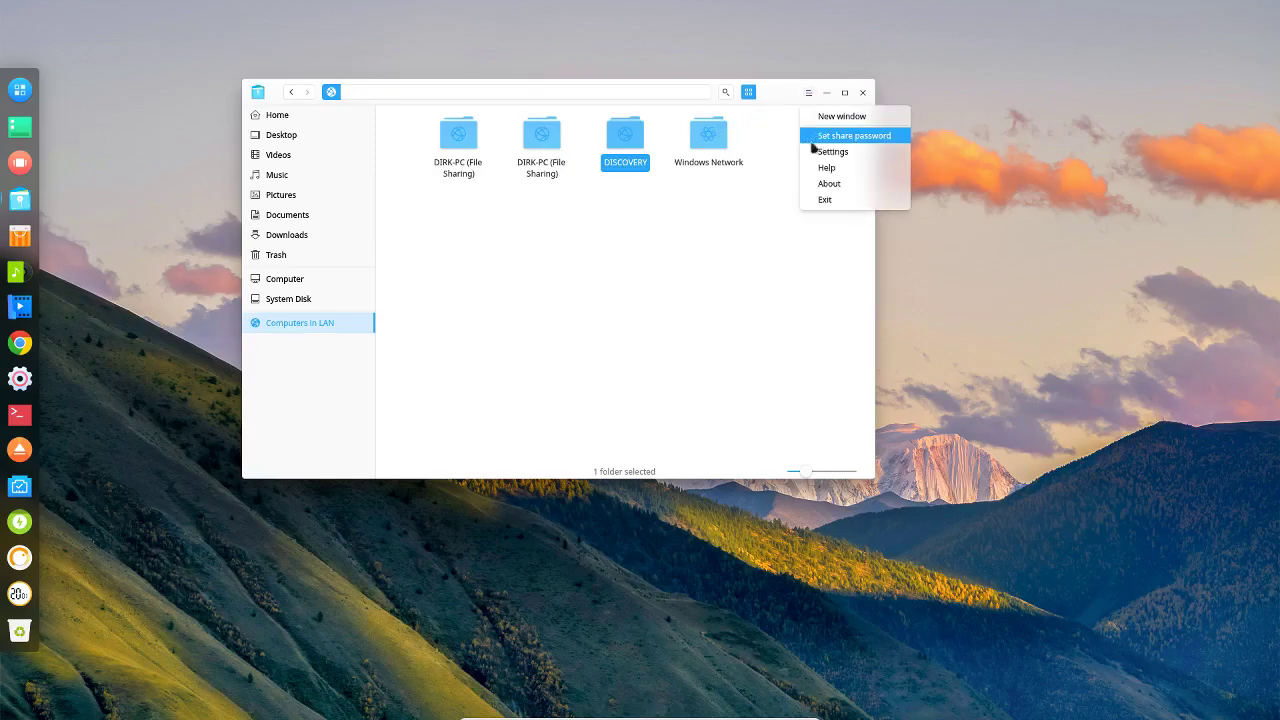
left_click(686, 248)
left_click_drag(776, 90, 1178, 13)
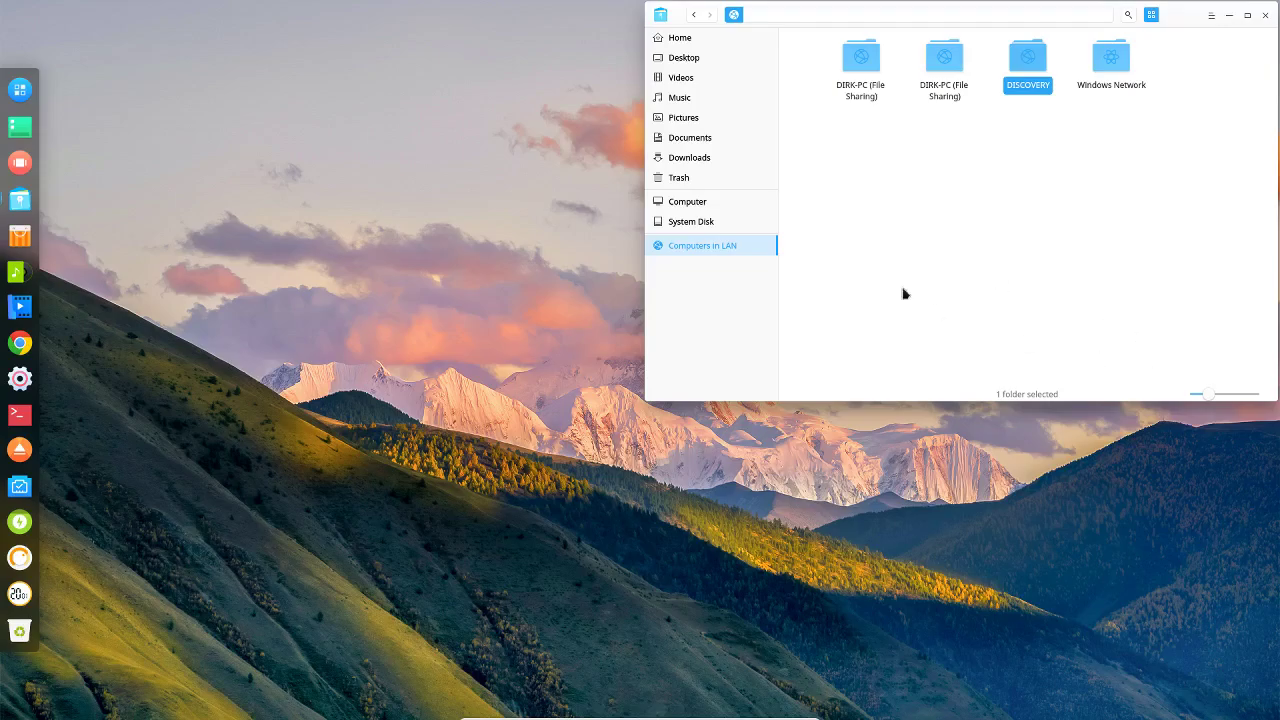
double_click(1030, 62)
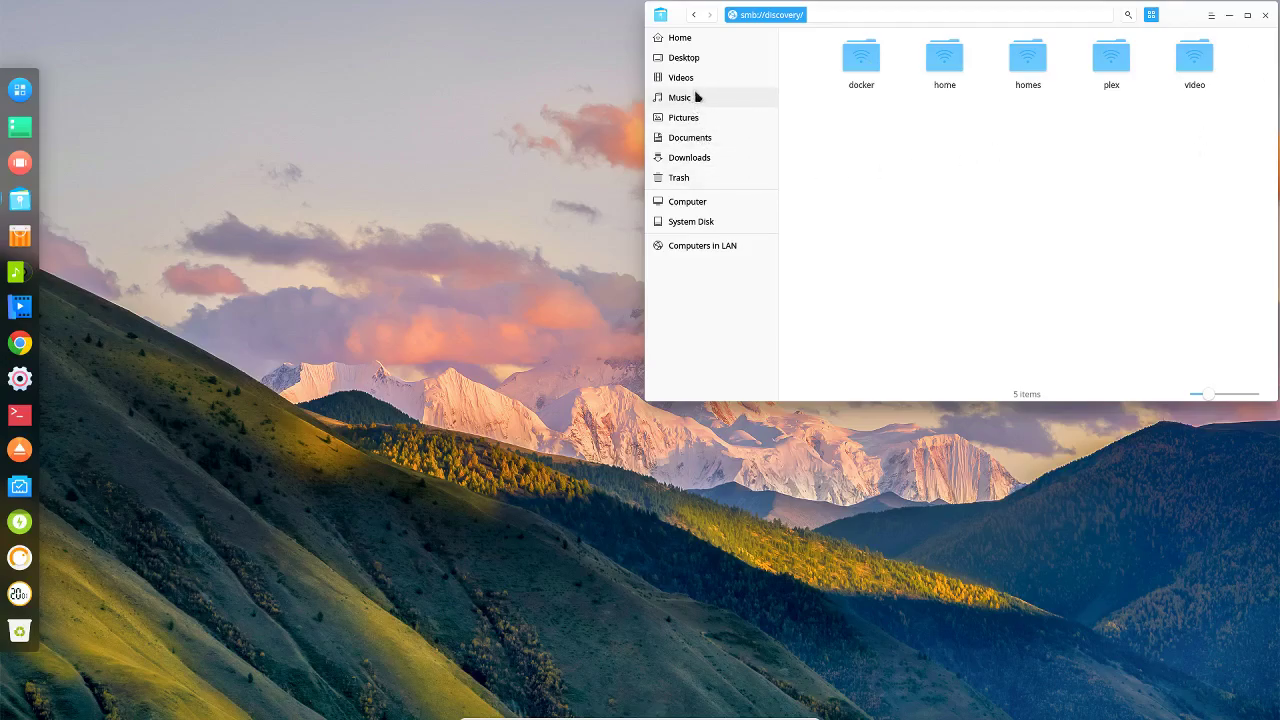
Step: Delete VBoxLinuxAdditions.run from the Downloads folder and close the file manager
left_click(697, 163)
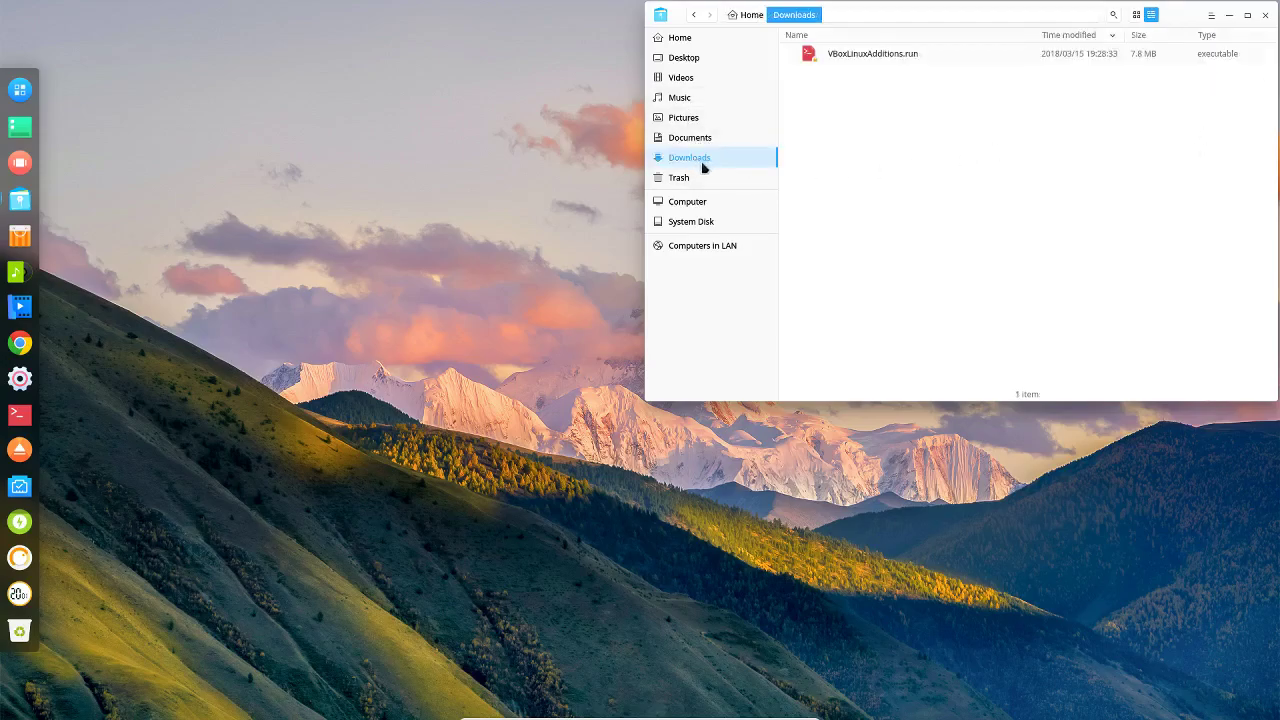
right_click(868, 55)
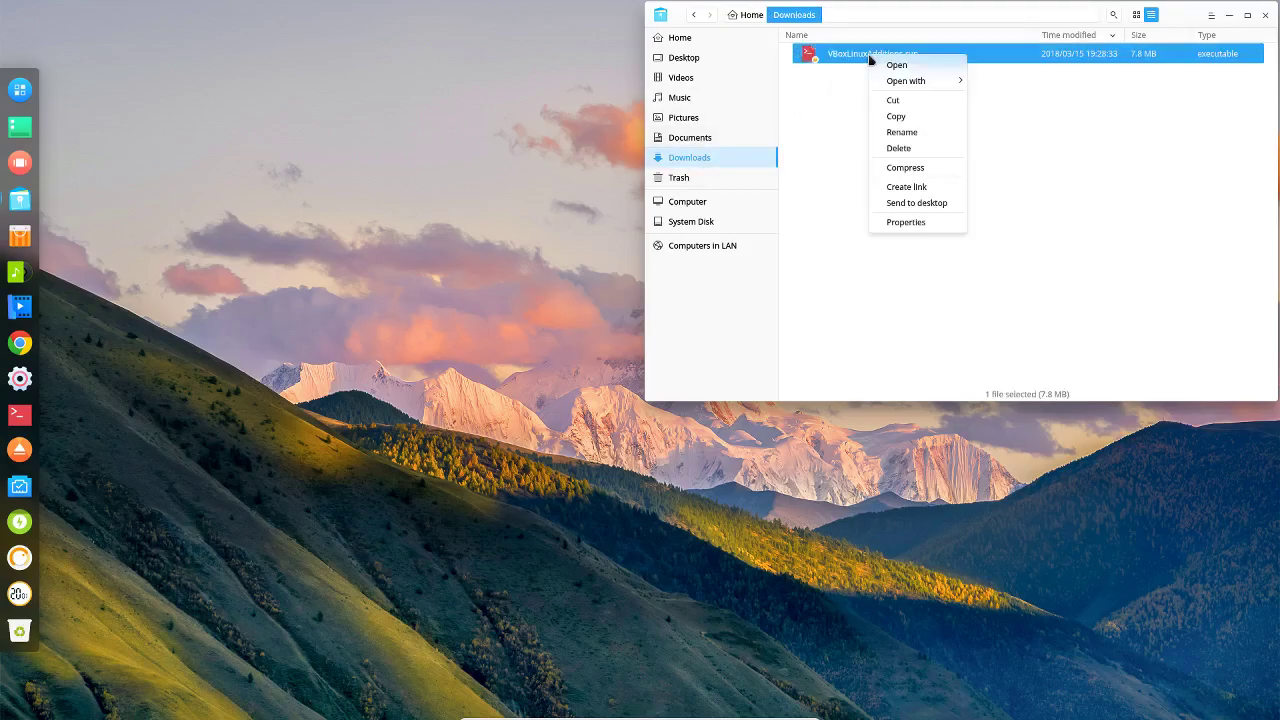
left_click(931, 152)
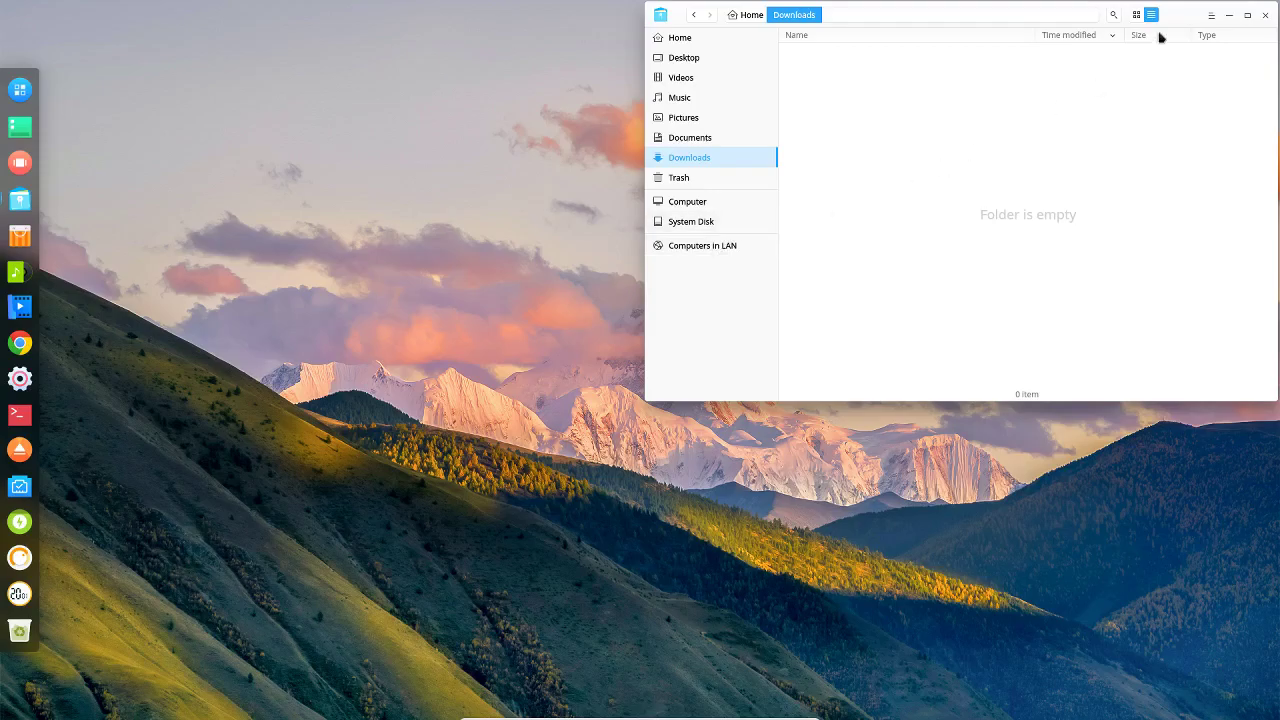
left_click(1259, 18)
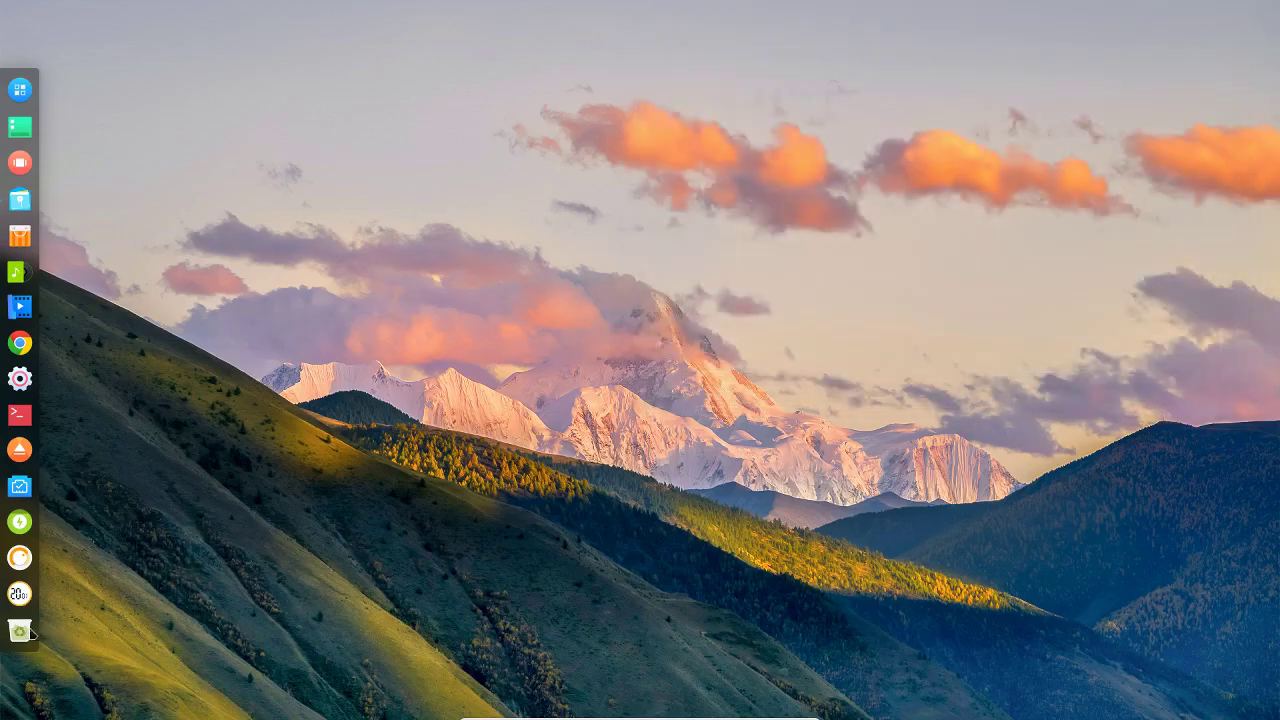
Step: Check the Trash contents, empty the Trash permanently, and inspect it again
left_click(19, 632)
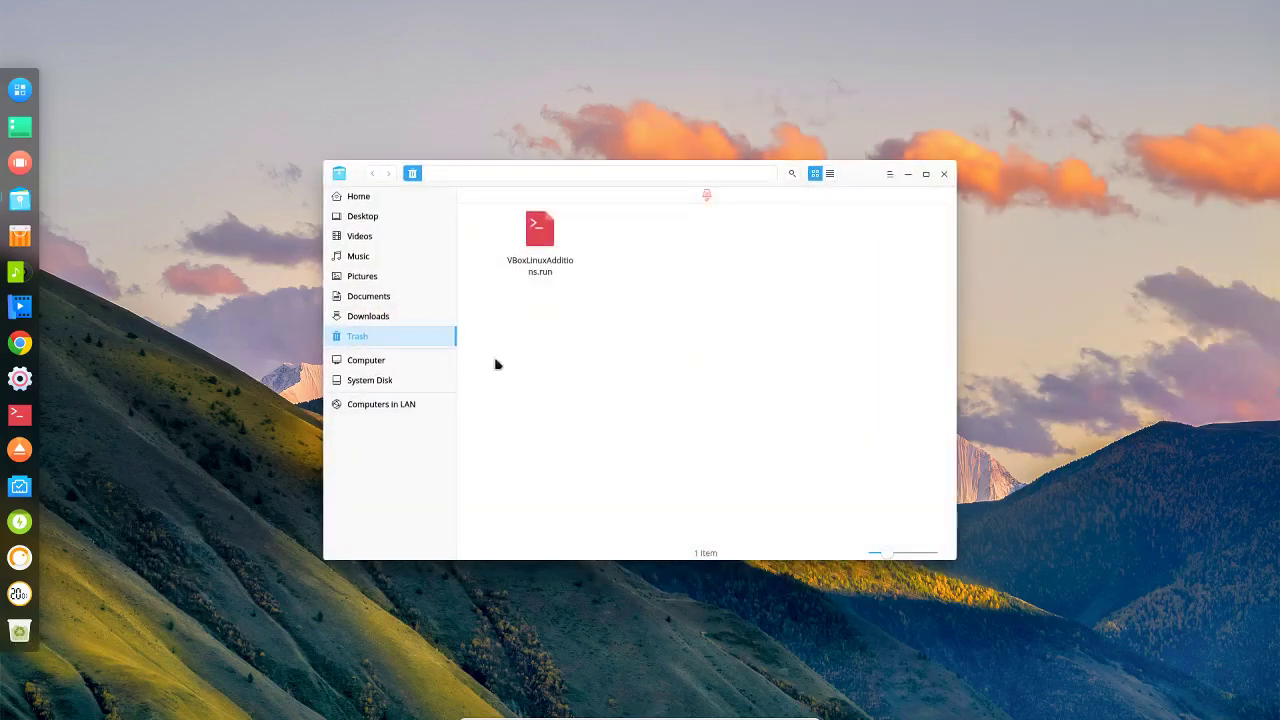
left_click(943, 174)
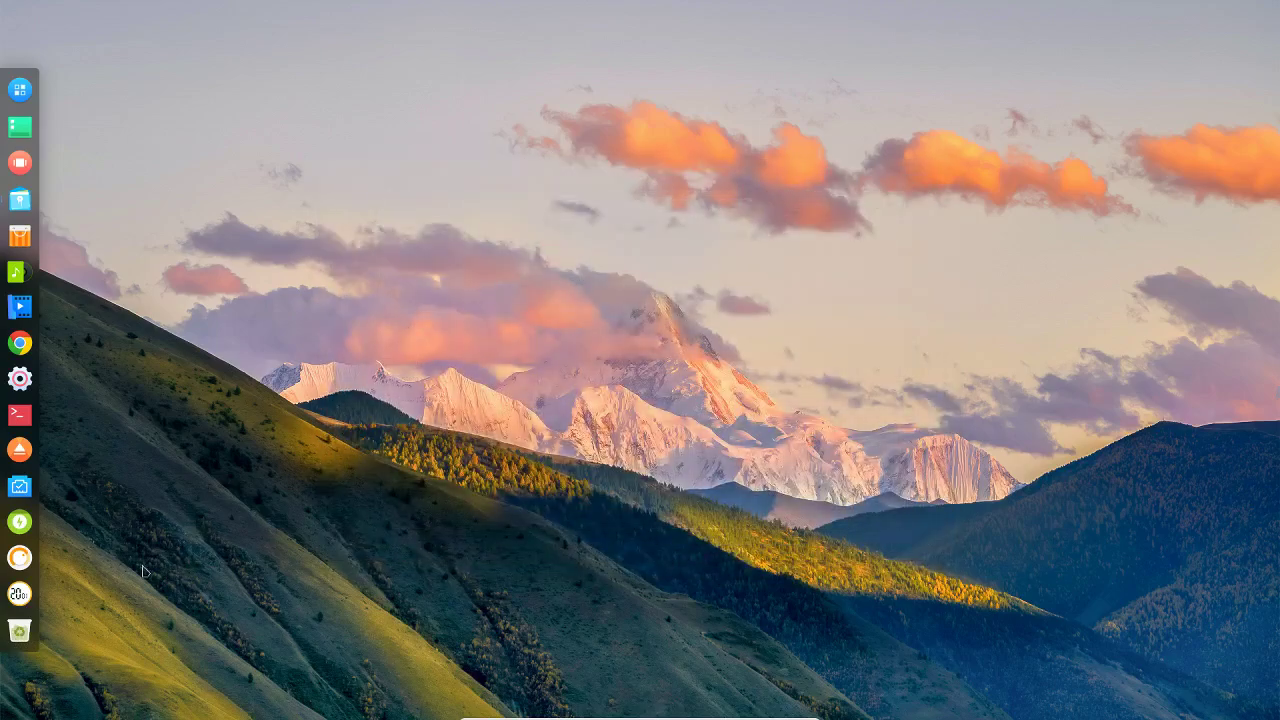
right_click(17, 640)
left_click(66, 644)
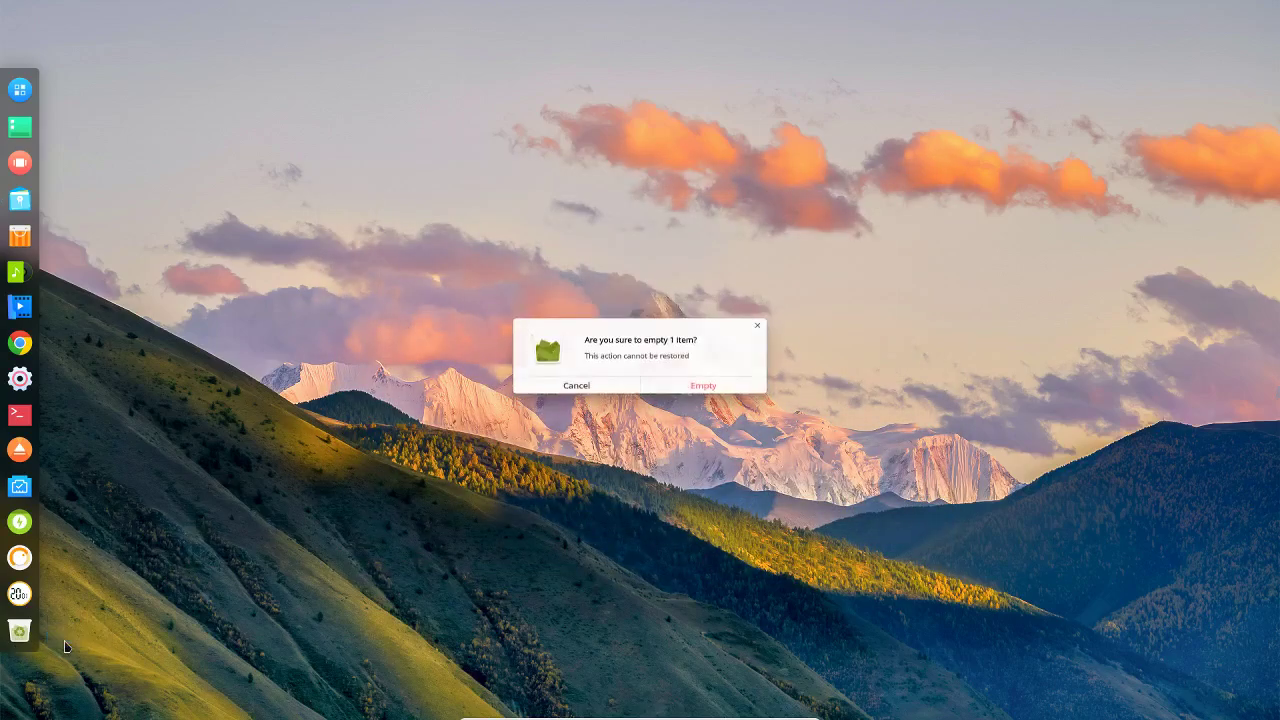
left_click(712, 393)
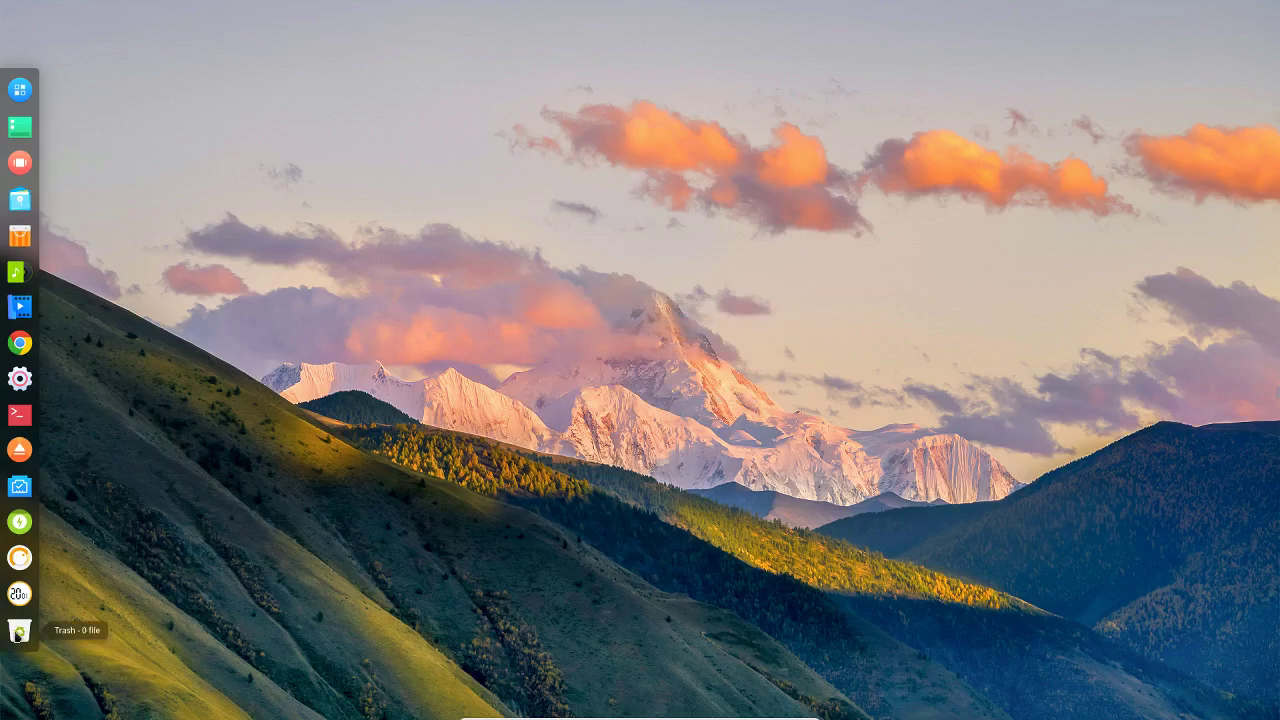
left_click(18, 631)
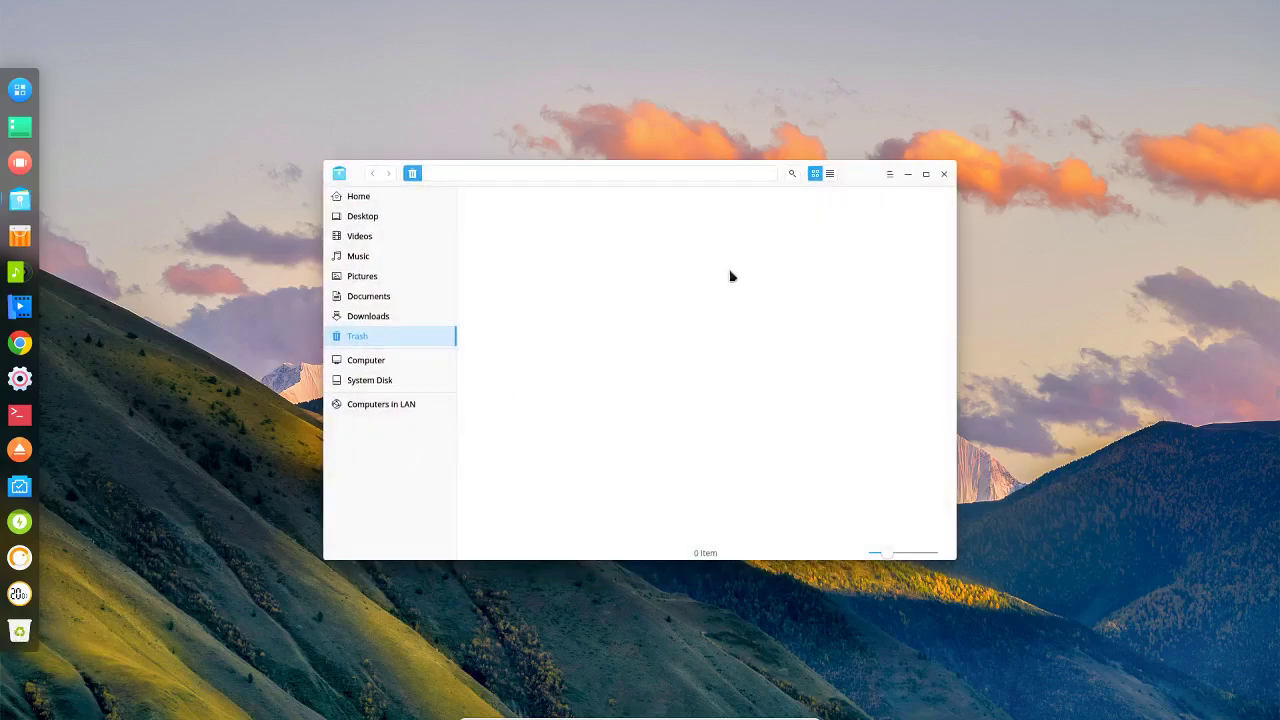
left_click(943, 174)
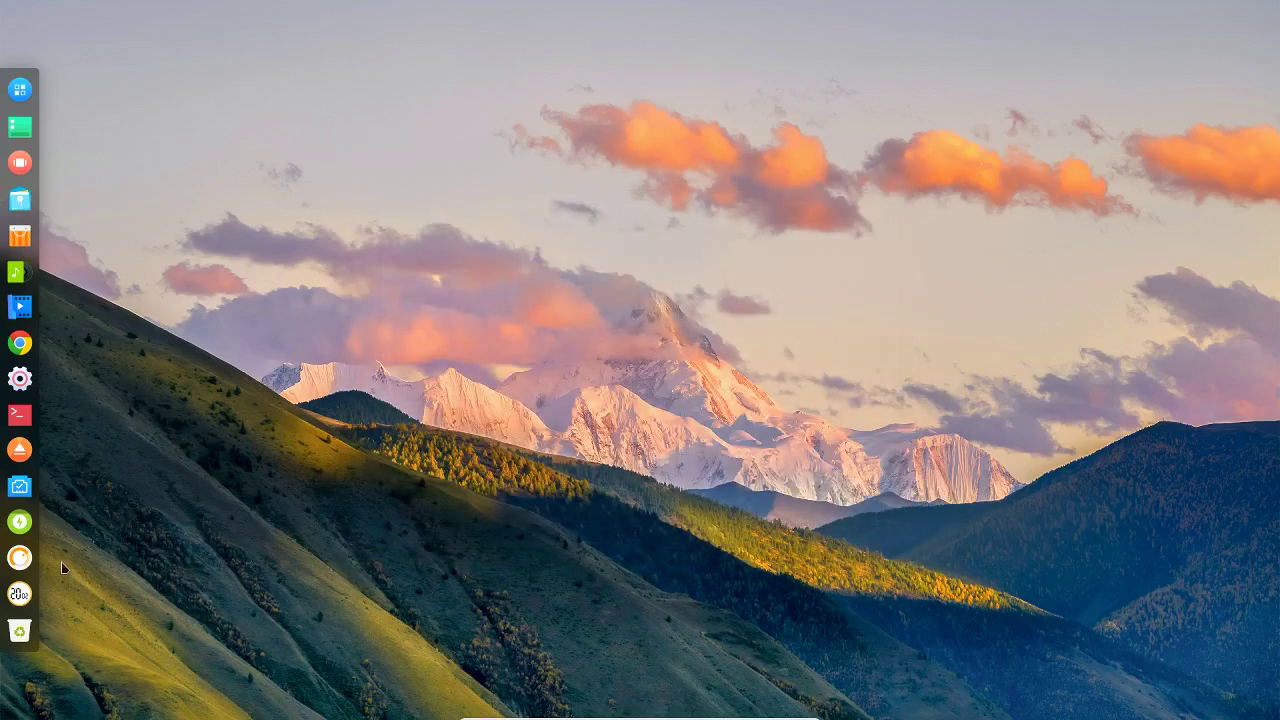
Step: Check the battery charge, open the power options, and shut down the Deepin virtual machine
mouse_move(22, 528)
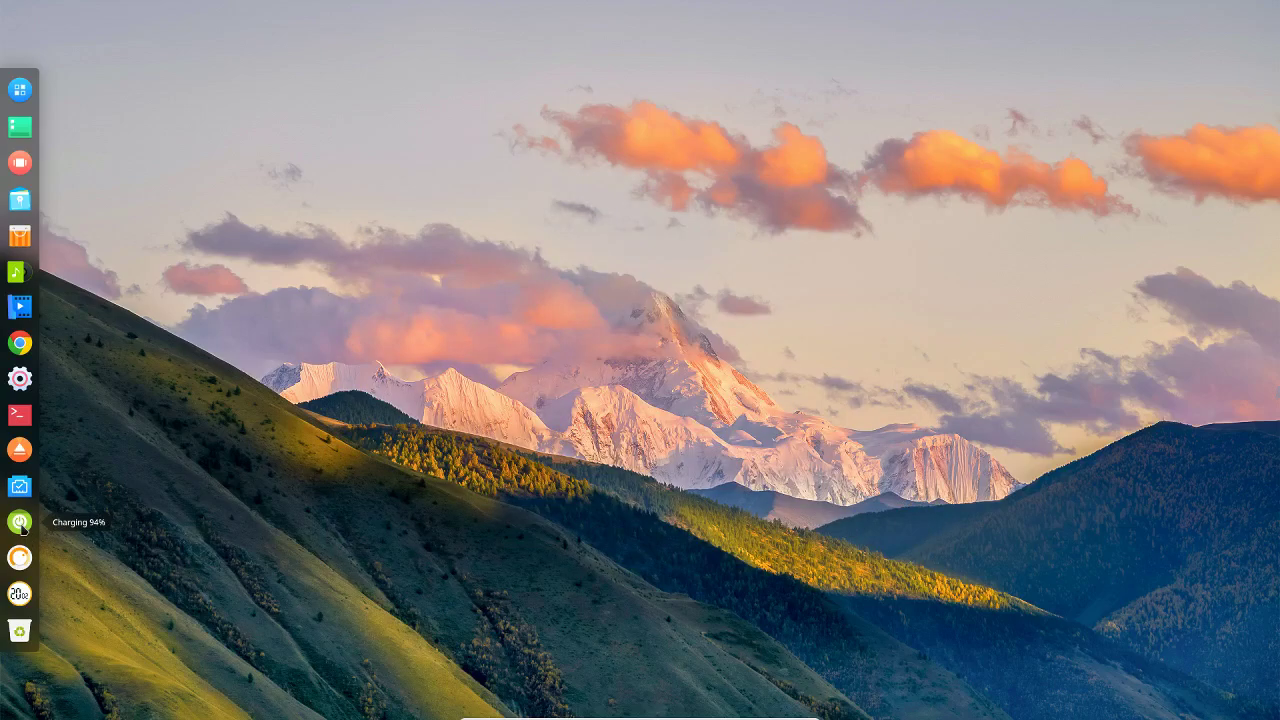
left_click(20, 525)
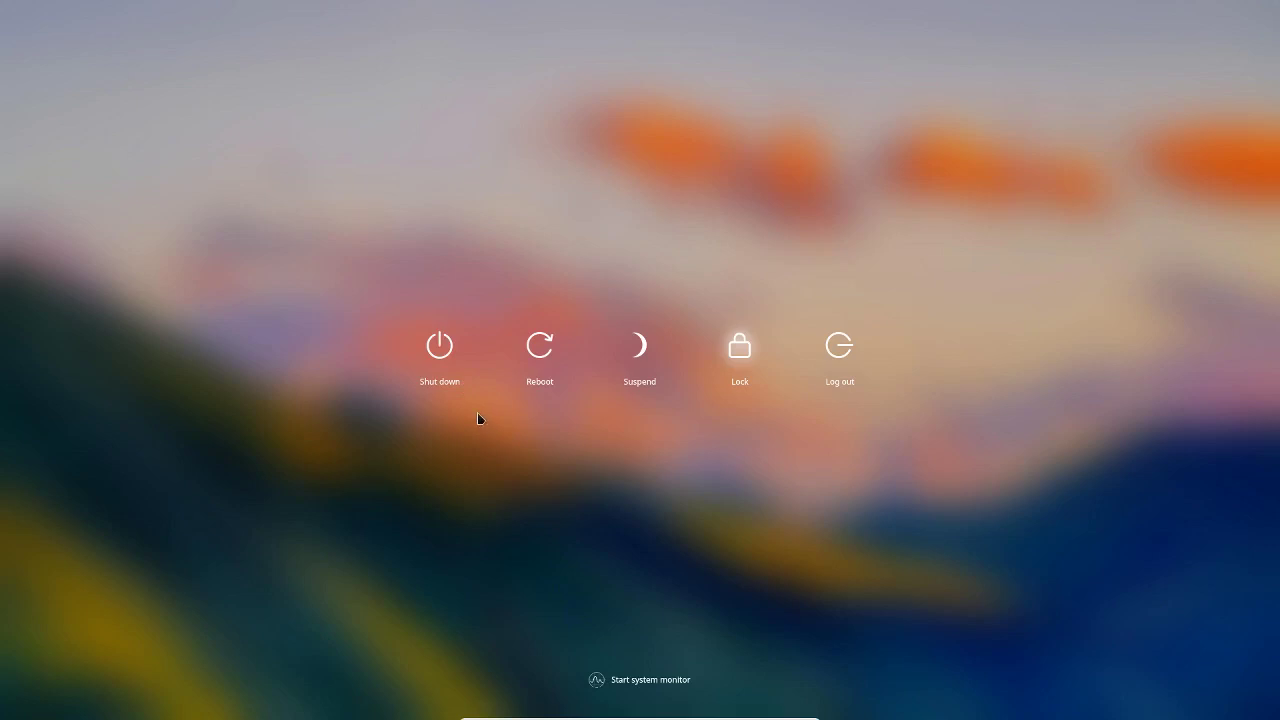
left_click(442, 362)
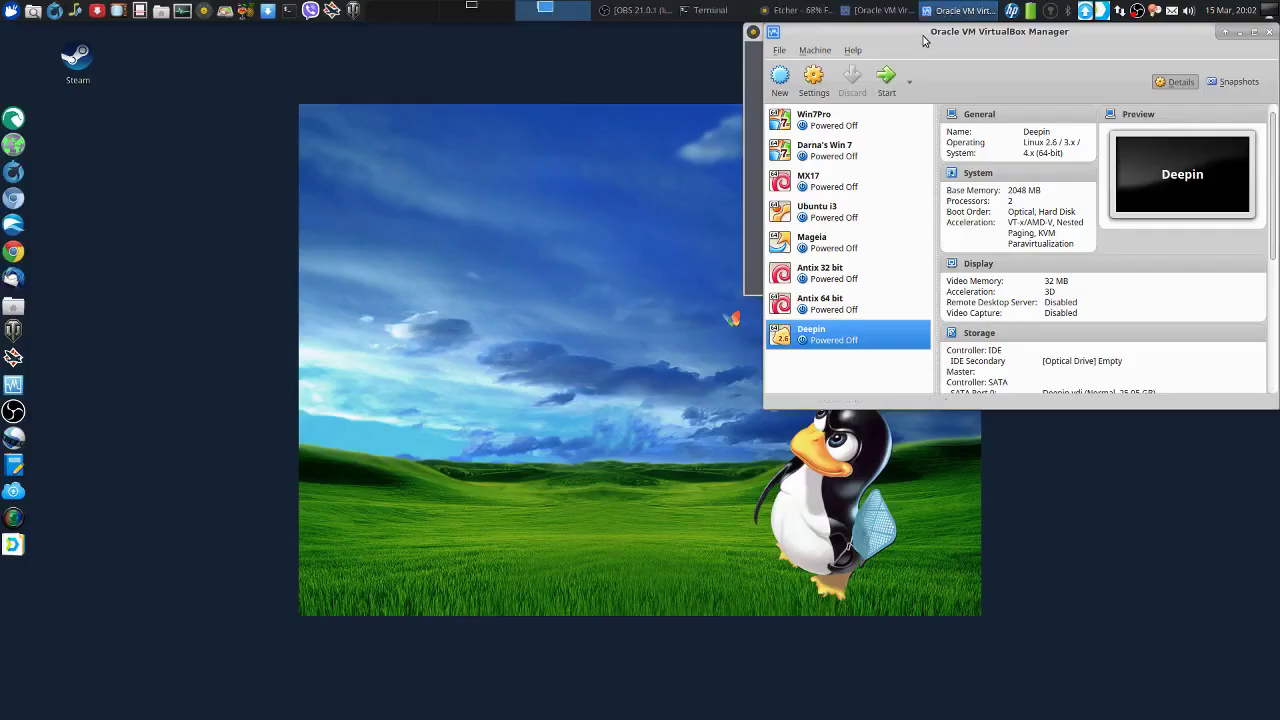
Step: Move and close VirtualBox Manager, and move the Etcher window to the other side of the desktop
left_click_drag(924, 40, 801, 81)
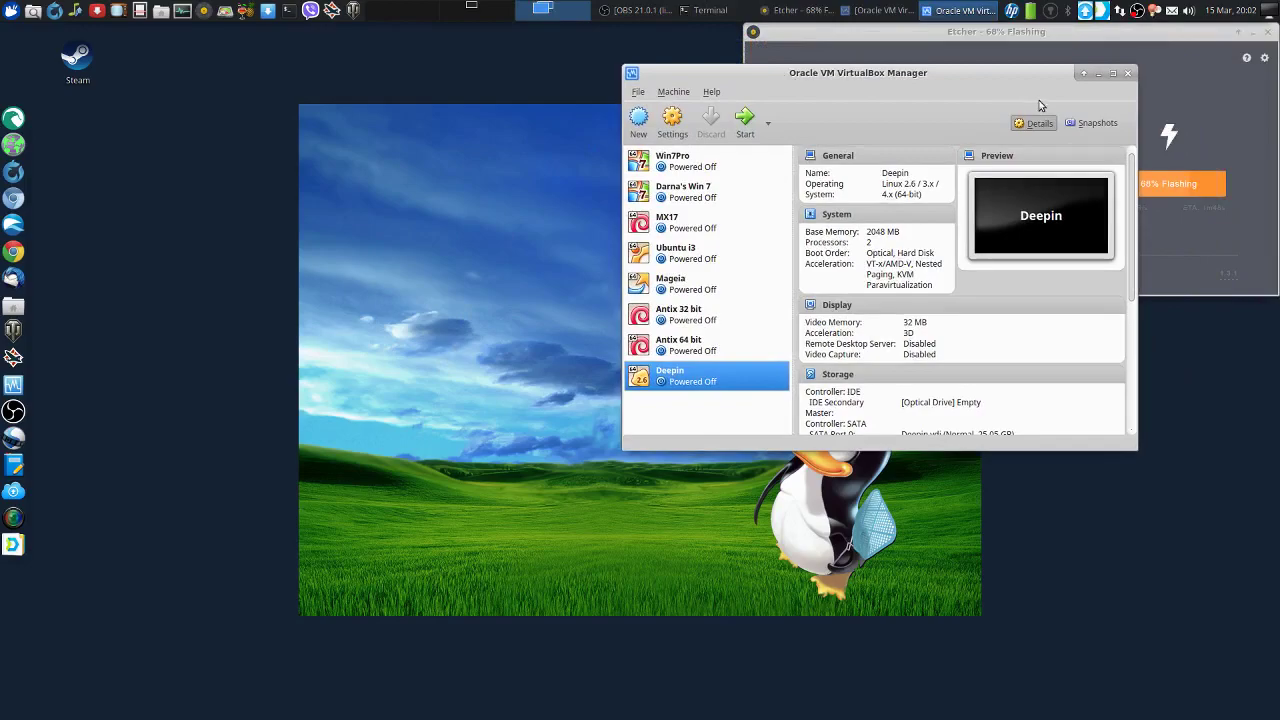
left_click(1128, 76)
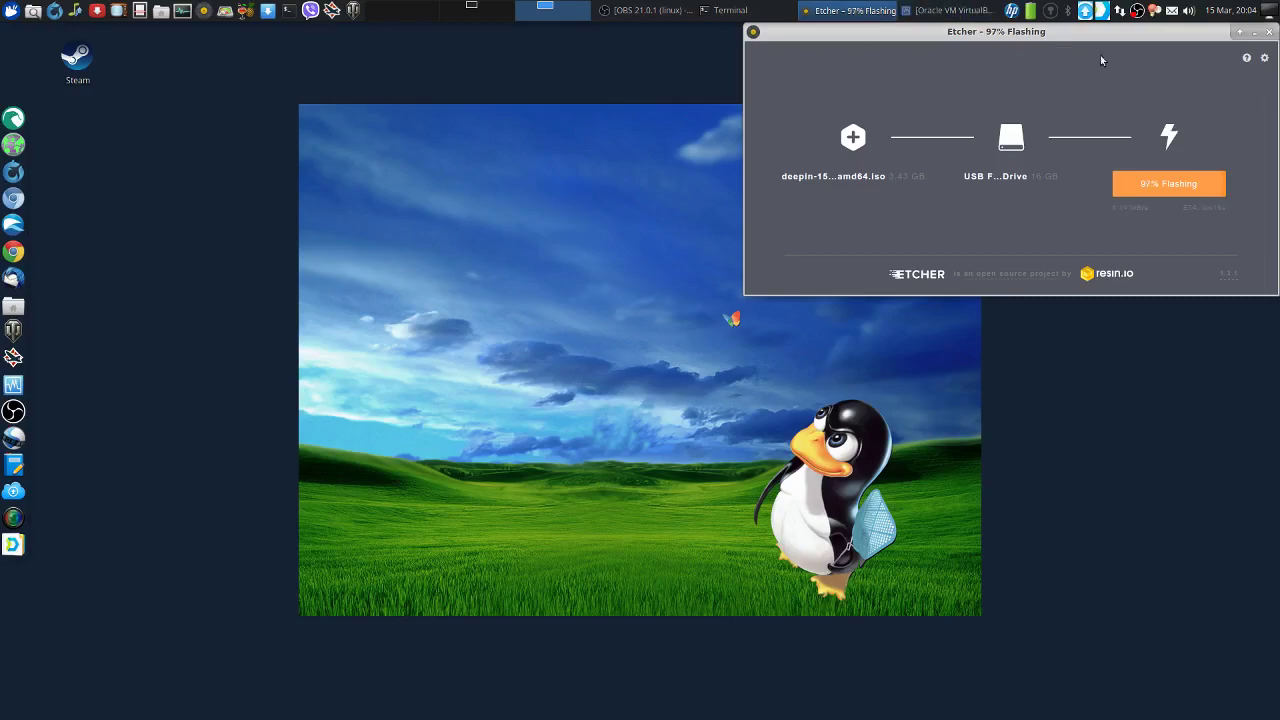
left_click_drag(1158, 33, 450, 23)
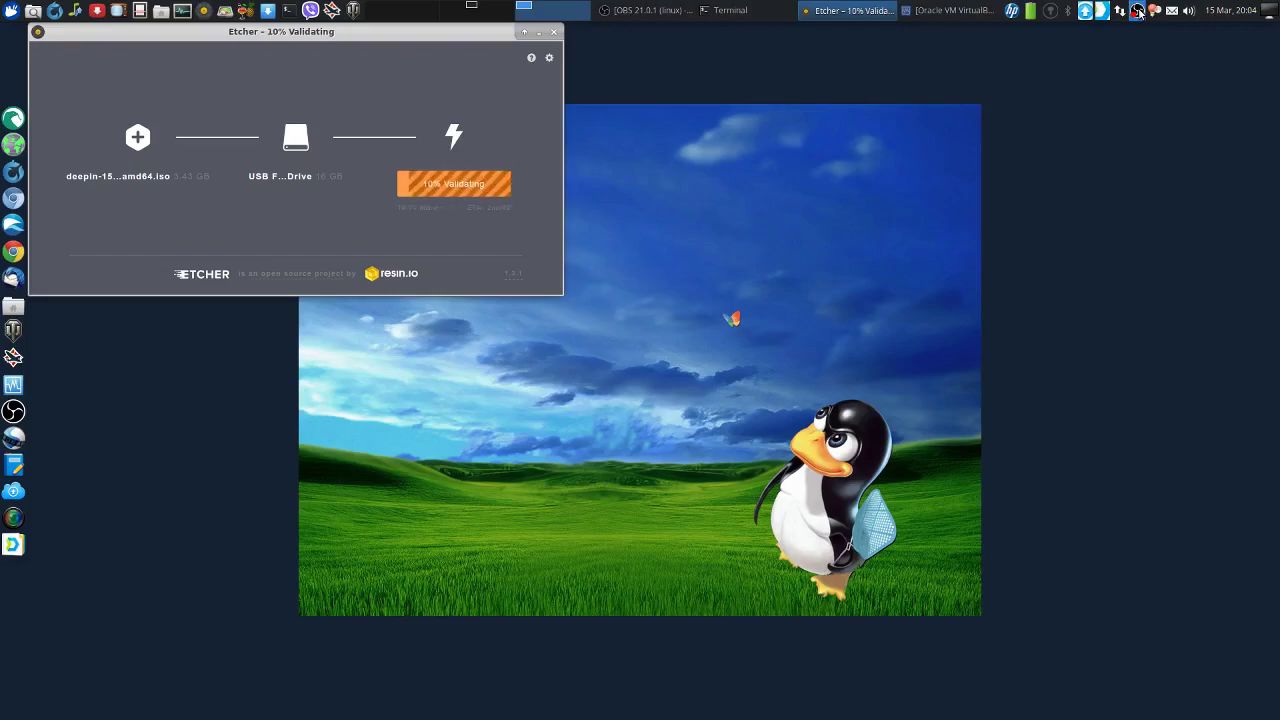
right_click(1139, 12)
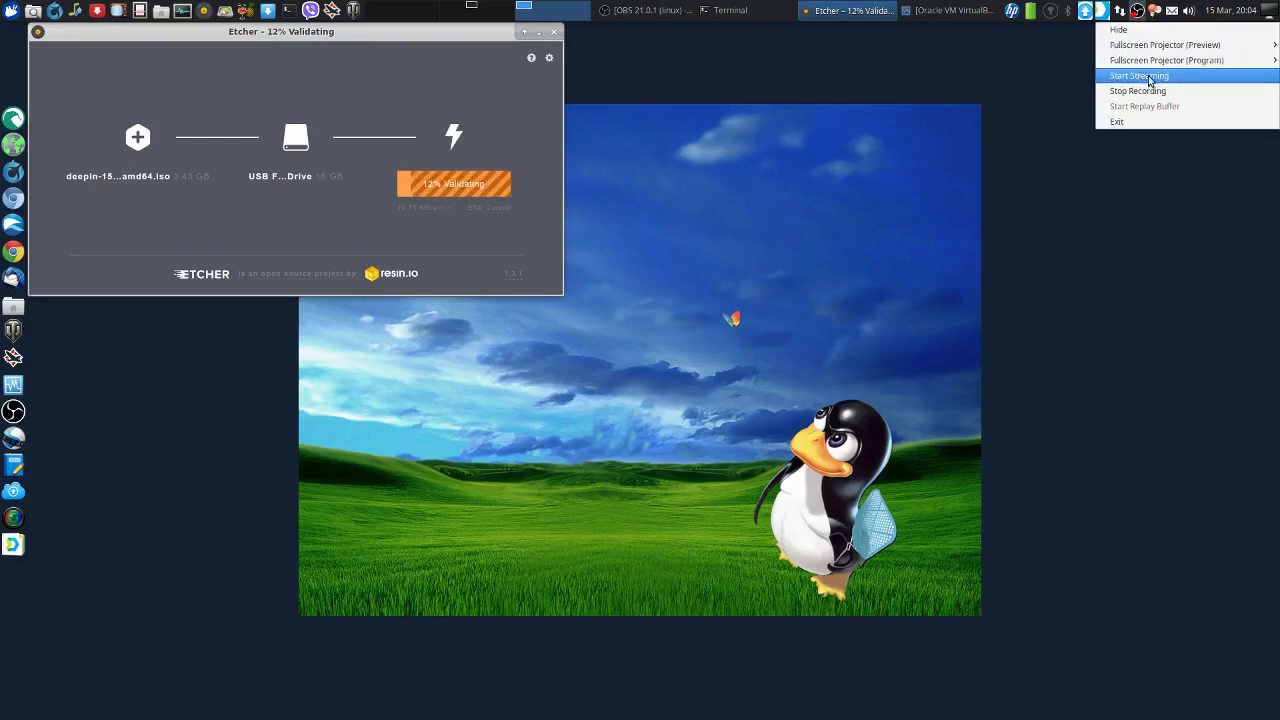